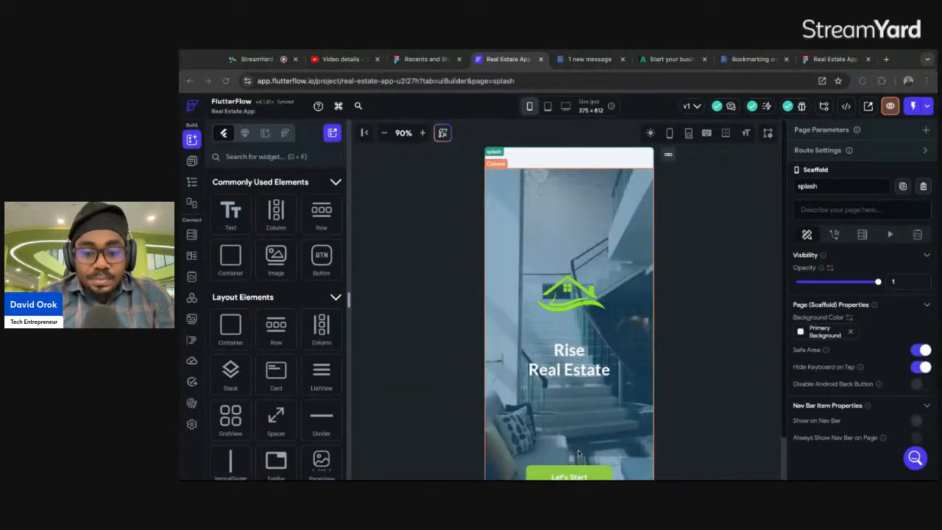
Close the unneeded browser tabs and open the Real Estate App UI Kit community file as a Figma design.
left_click(384, 133)
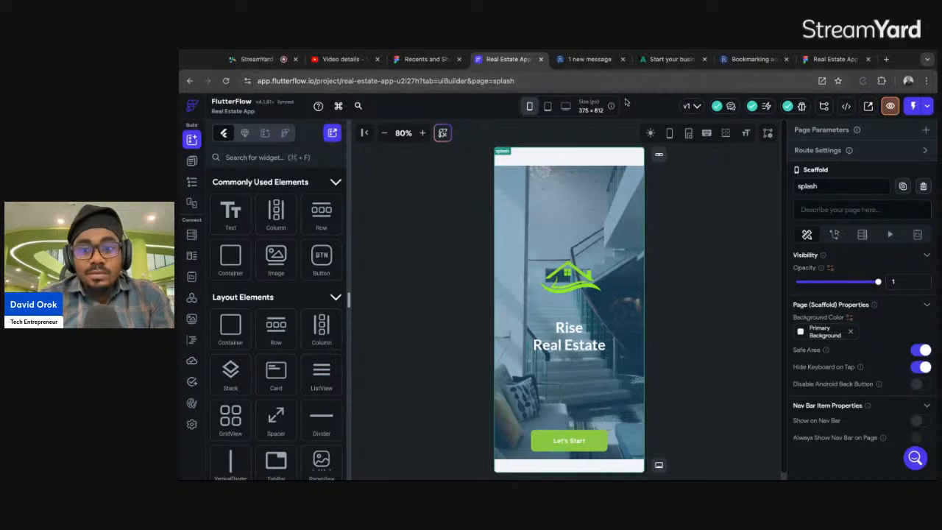
left_click_drag(834, 59, 443, 64)
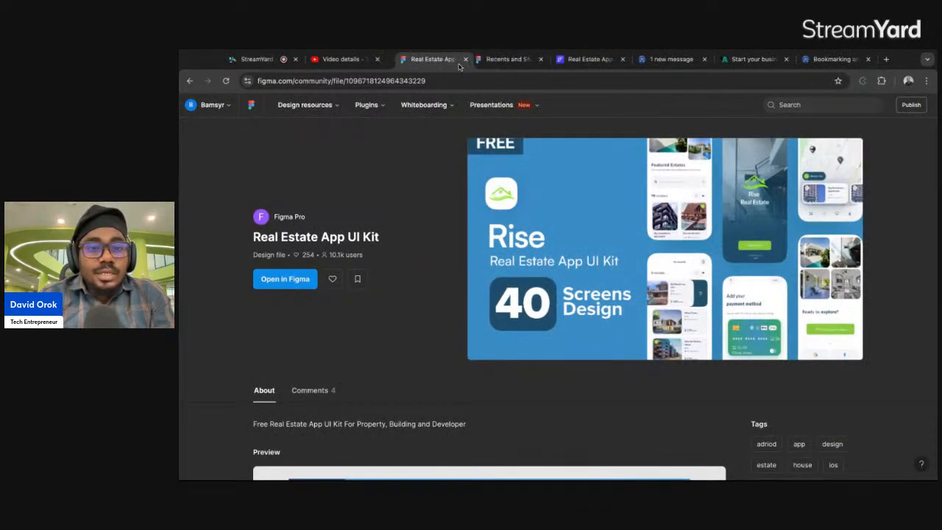
left_click(544, 62)
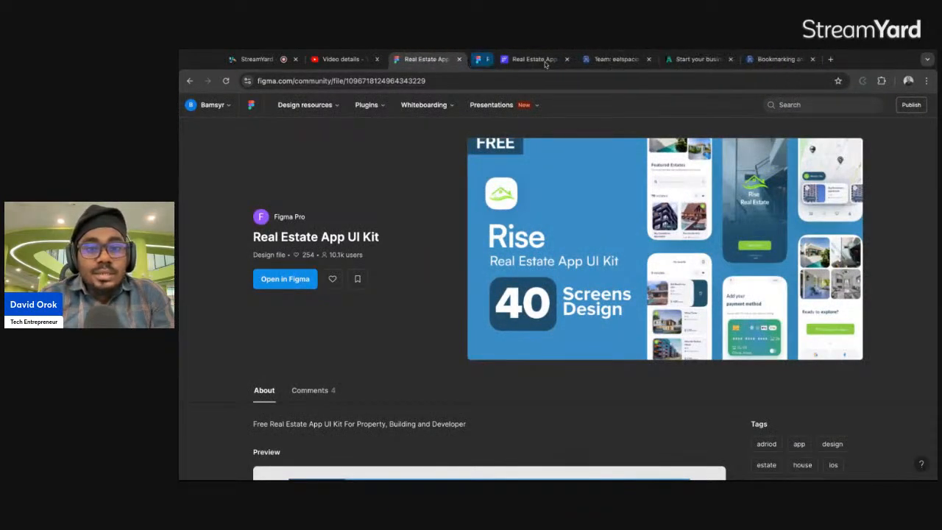
left_click(376, 62)
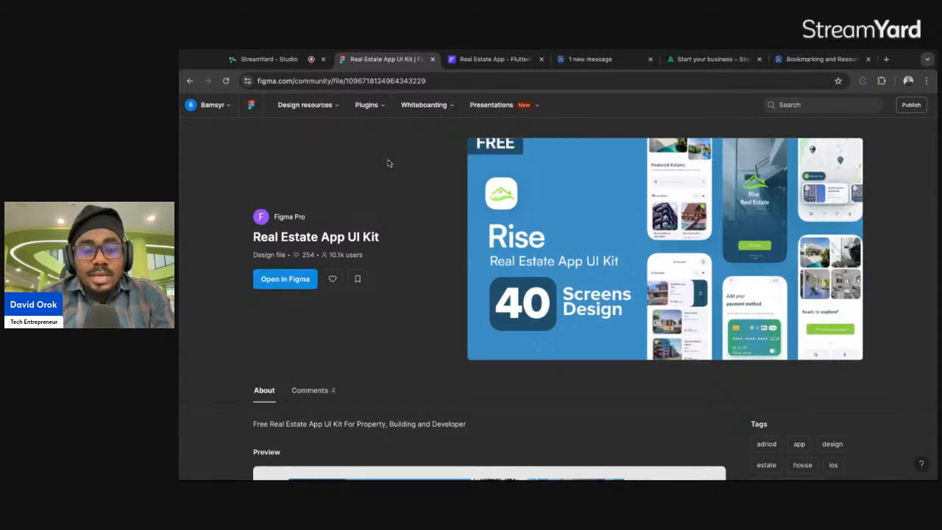
mouse_move(369, 105)
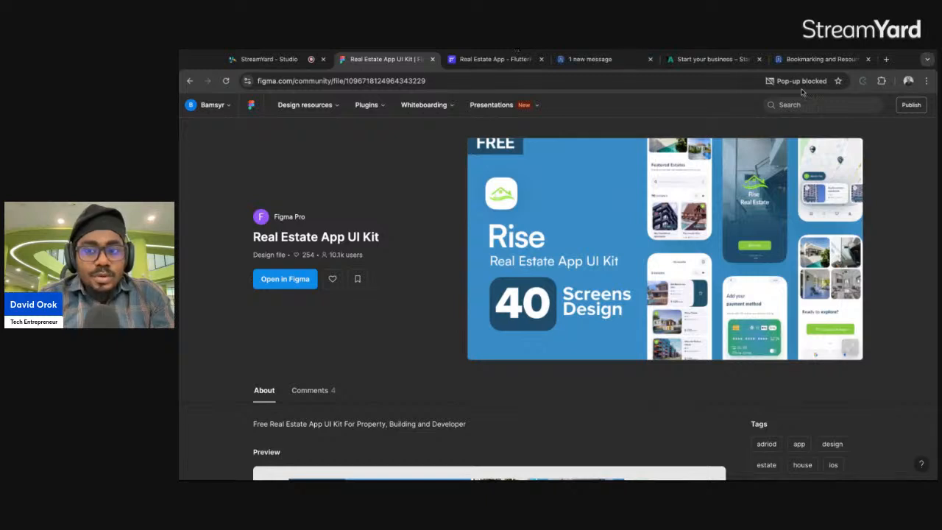
left_click(294, 279)
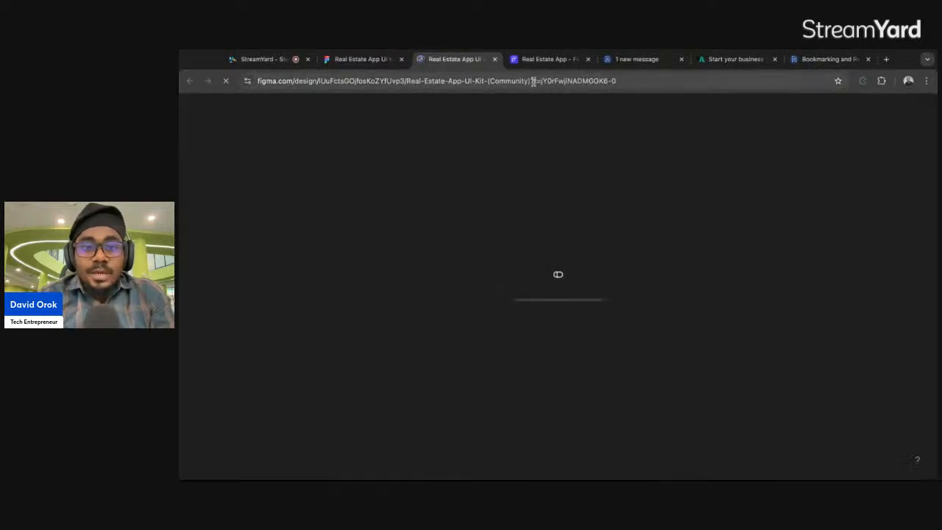
Switch to the FlutterFlow project and review its splash, login_option, product_tour and login_form pages.
left_click(548, 59)
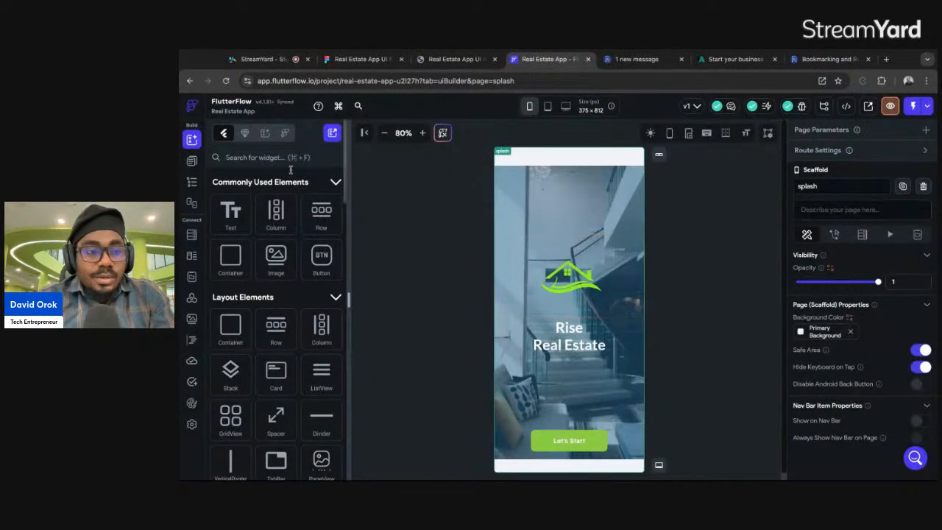
left_click(191, 161)
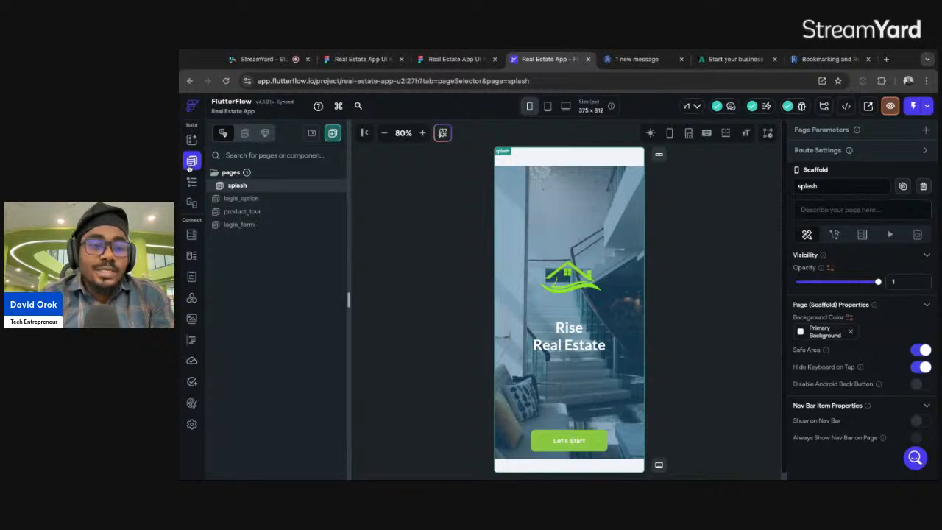
left_click(254, 202)
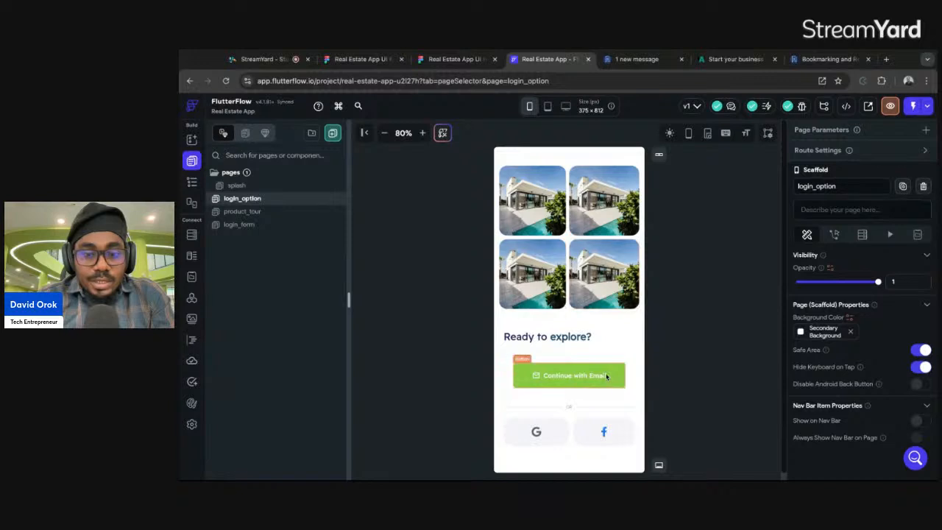
left_click(239, 188)
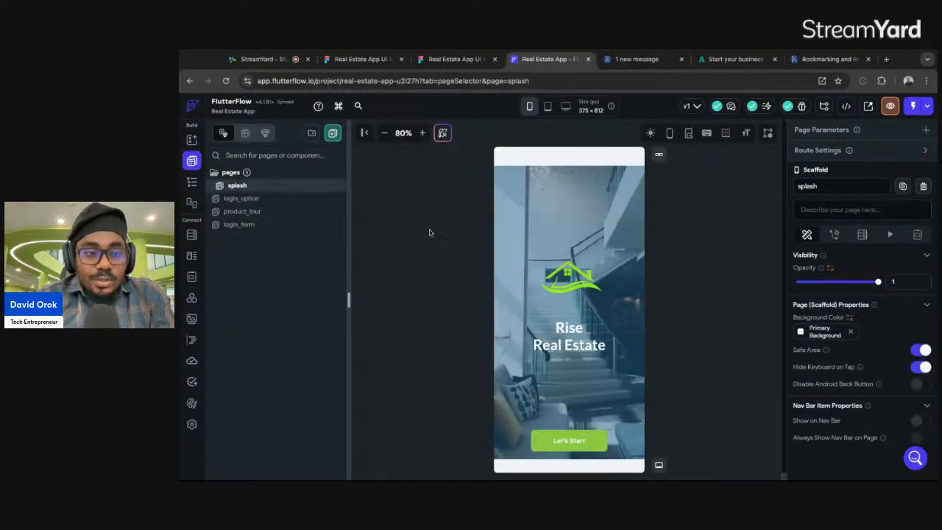
left_click(230, 198)
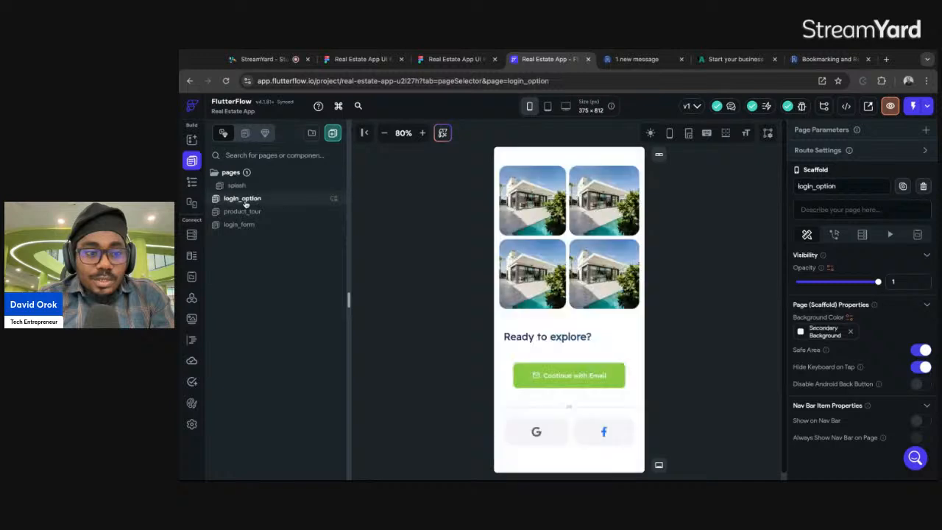
left_click(243, 213)
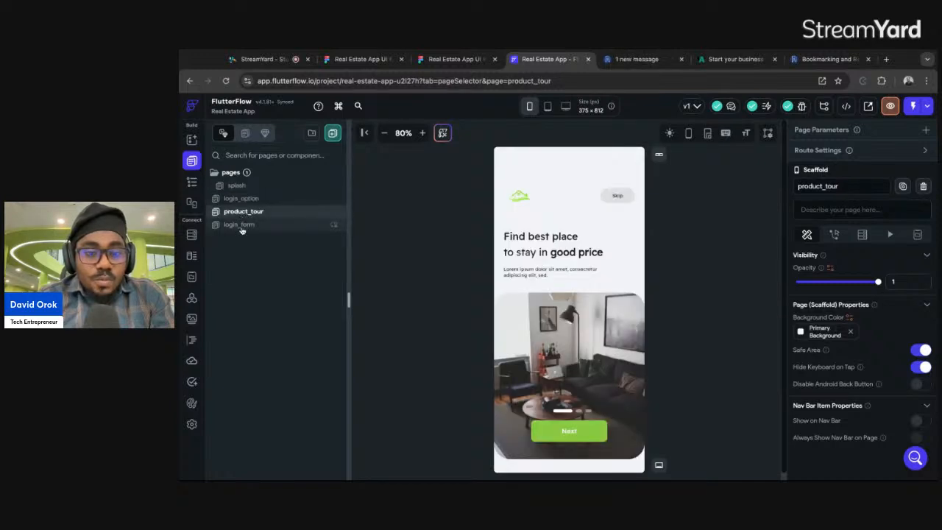
left_click(241, 226)
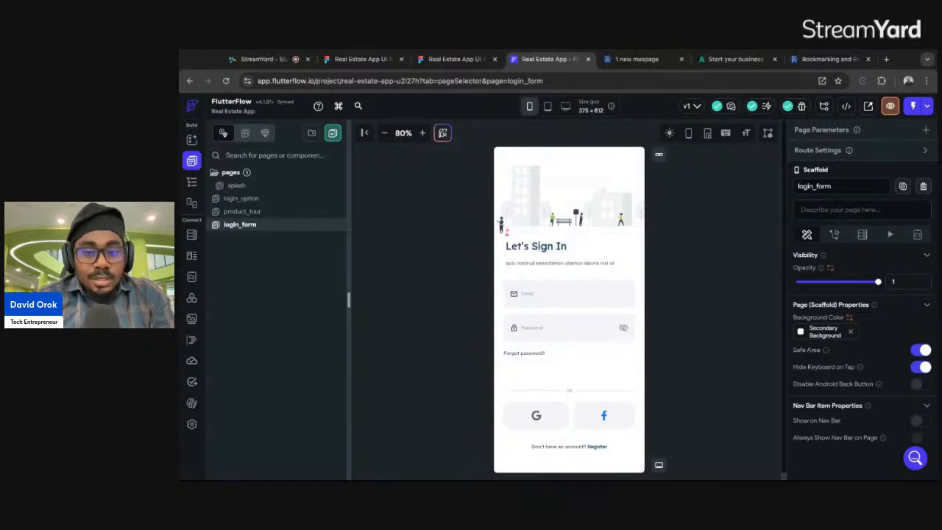
Switch to the Figma design file and examine the login and register frames on the Ui Screen page.
left_click(456, 59)
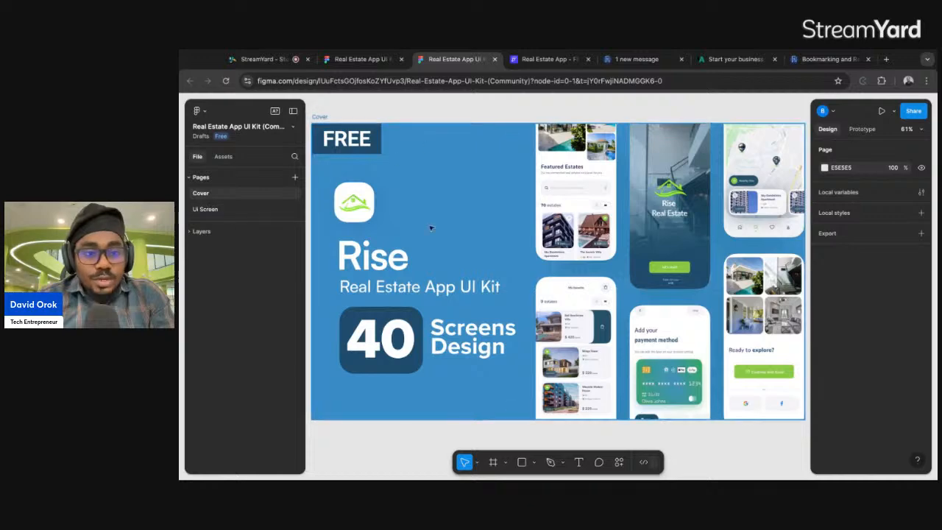
left_click(205, 211)
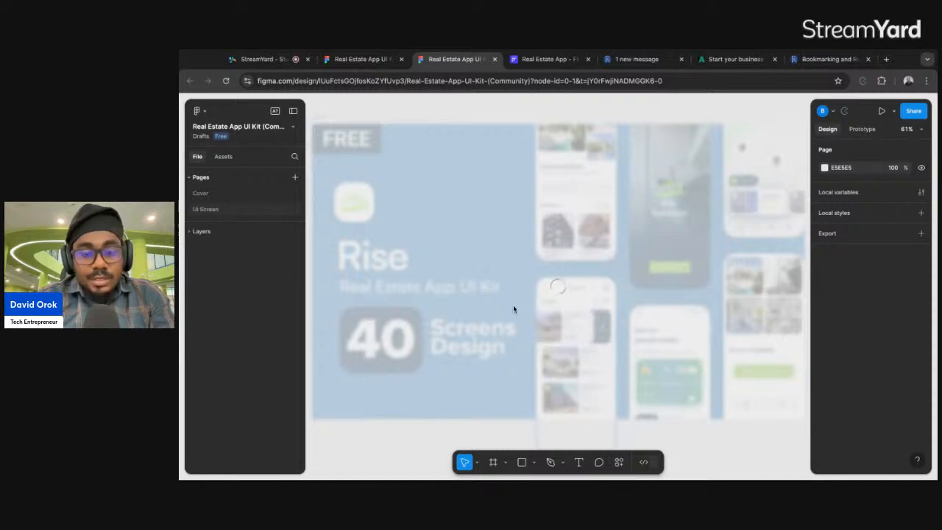
scroll(446, 310, "up", 10)
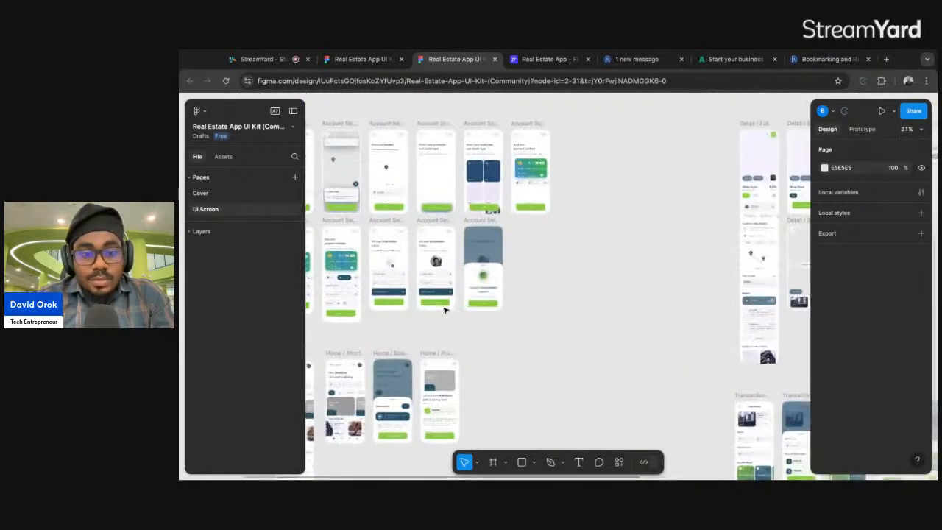
scroll(445, 310, "up", 3)
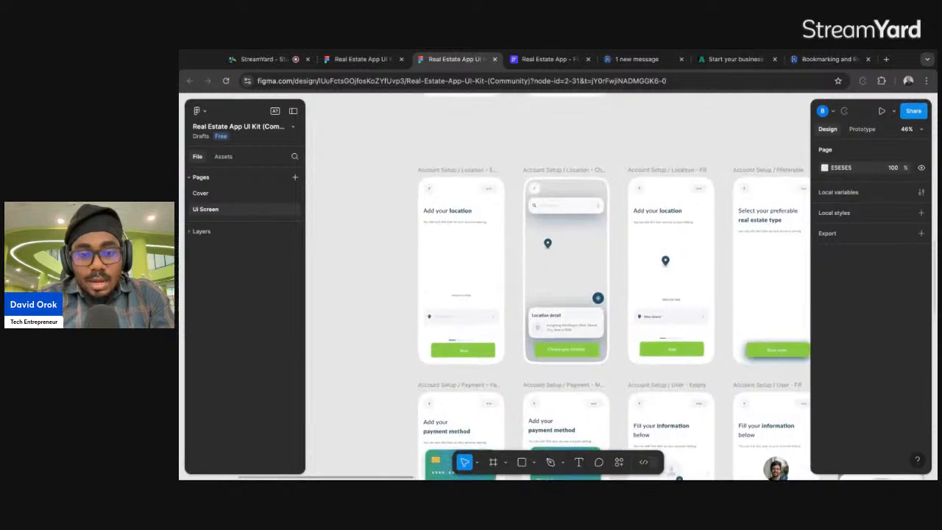
scroll(557, 287, "up", 5)
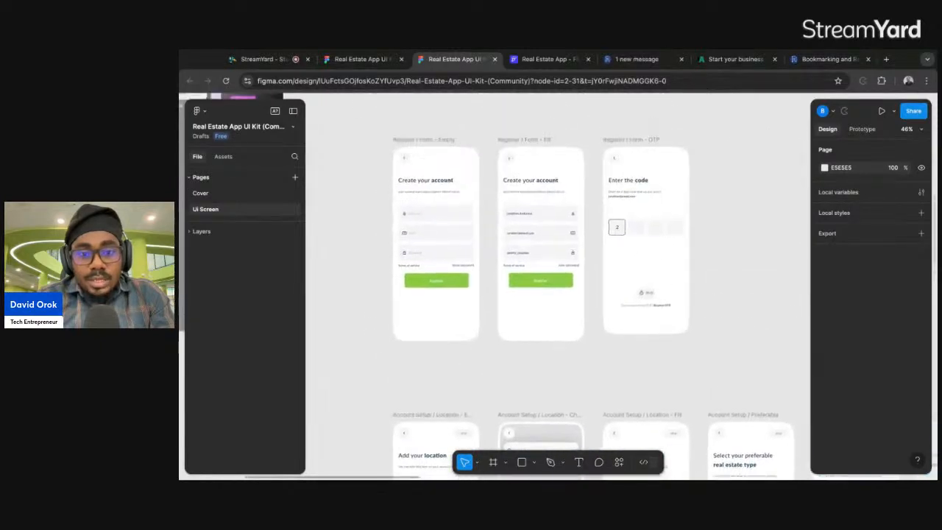
scroll(557, 287, "up", 5)
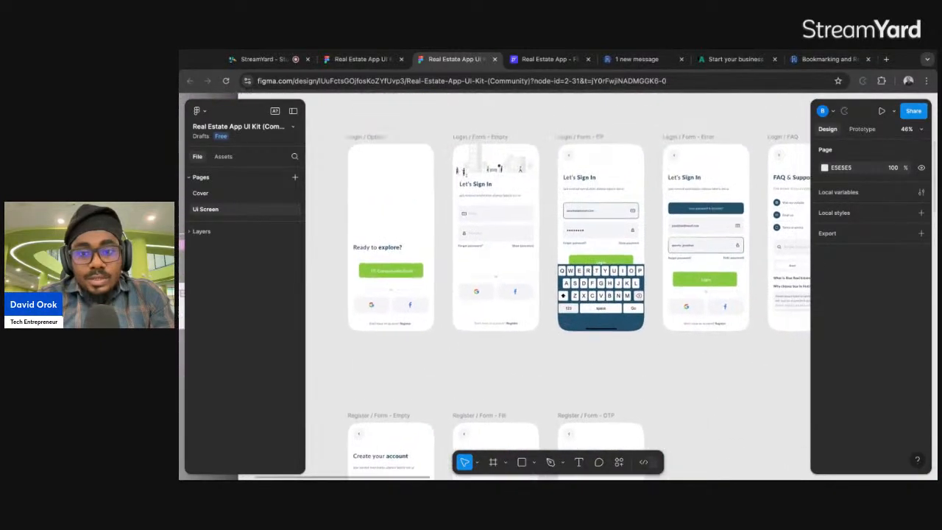
scroll(557, 287, "right", 3)
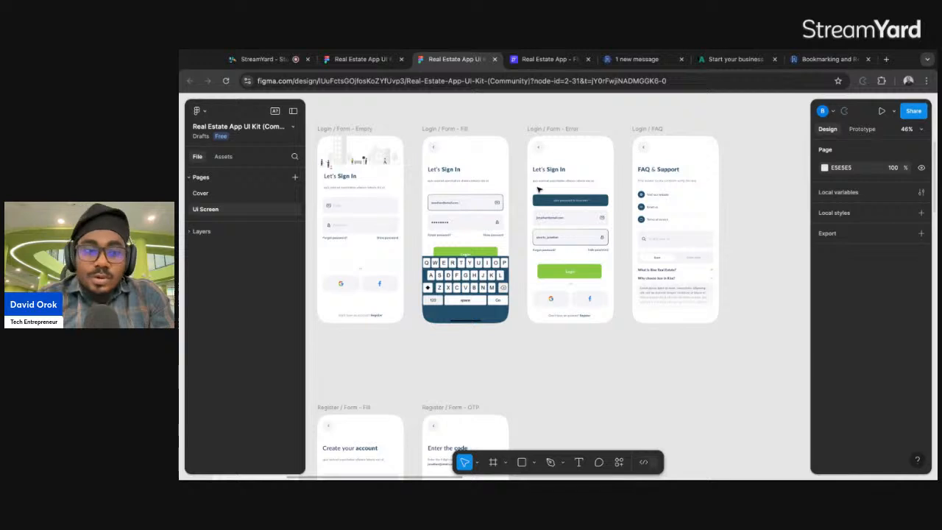
scroll(538, 190, "left", 2)
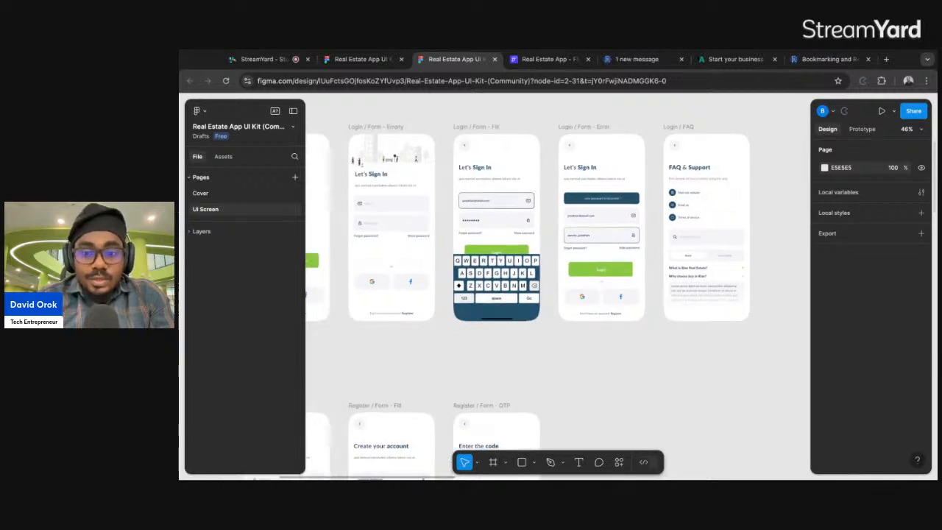
scroll(712, 272, "up", 3)
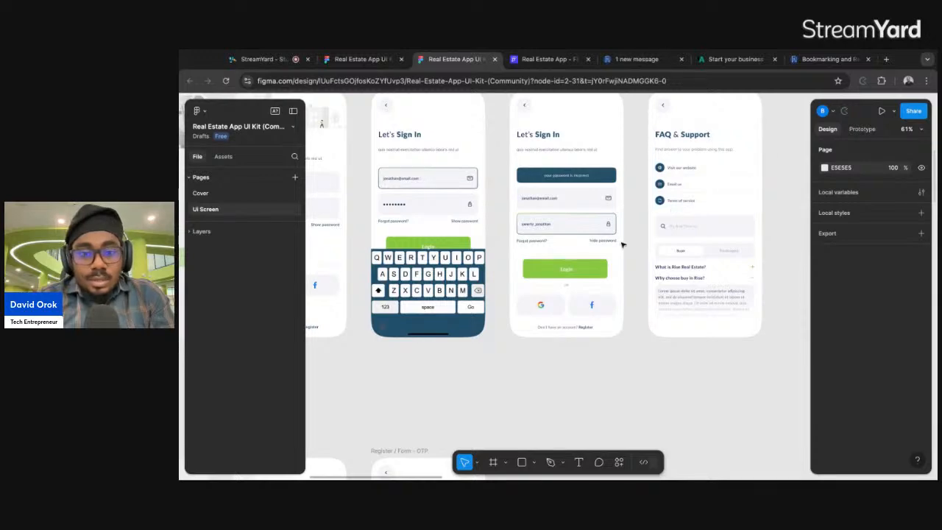
Delete the on-screen keyboard from the Login / Form - Fill frame.
scroll(622, 245, "down", 5)
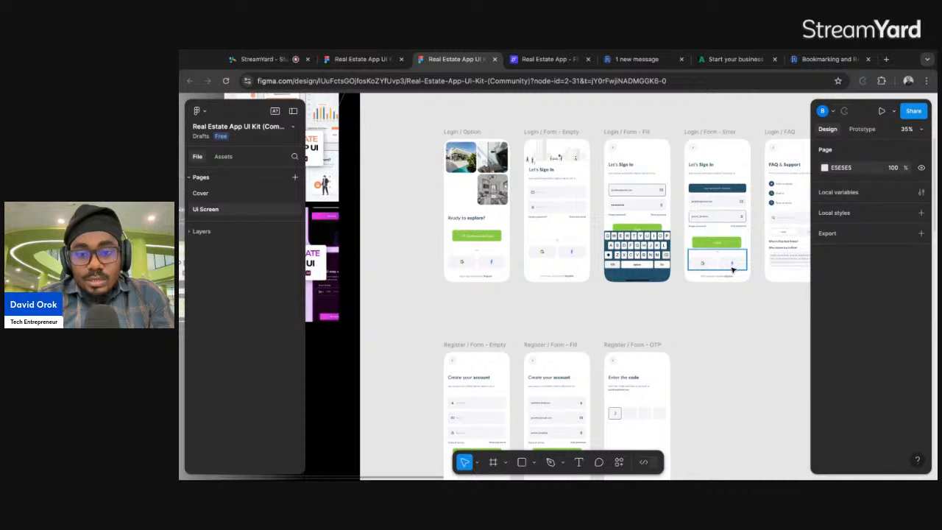
left_click(651, 256)
key("Delete")
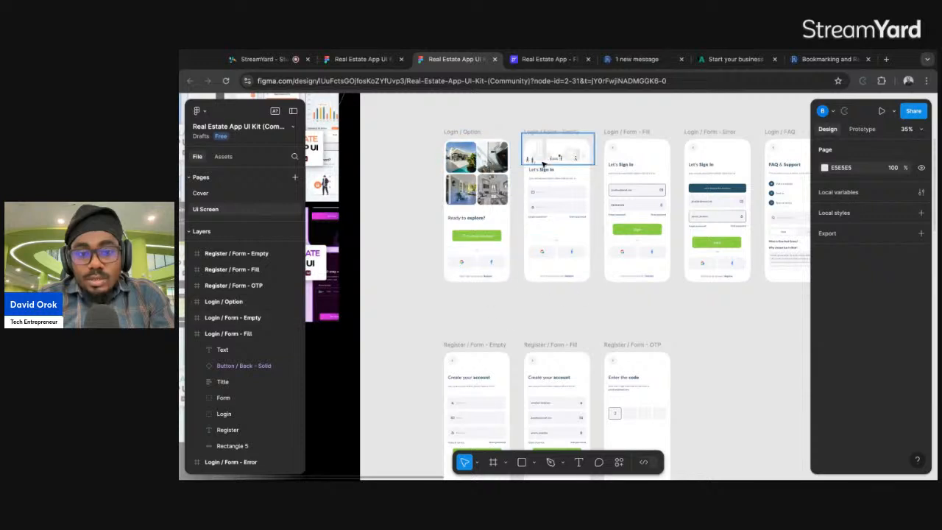
Look through the Register, Account Setup and Home frames on the Ui Screen page.
scroll(567, 299, "down", 5)
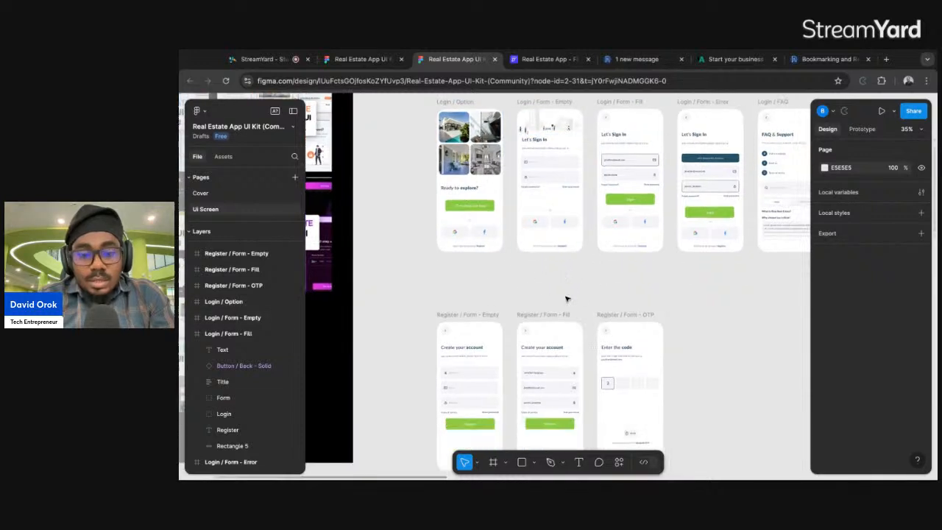
scroll(536, 311, "down", 10)
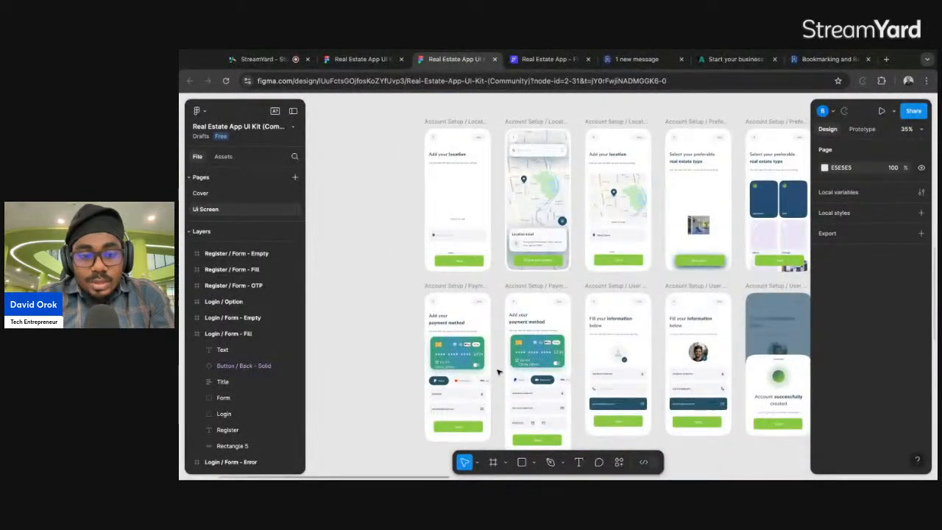
scroll(497, 372, "down", 5)
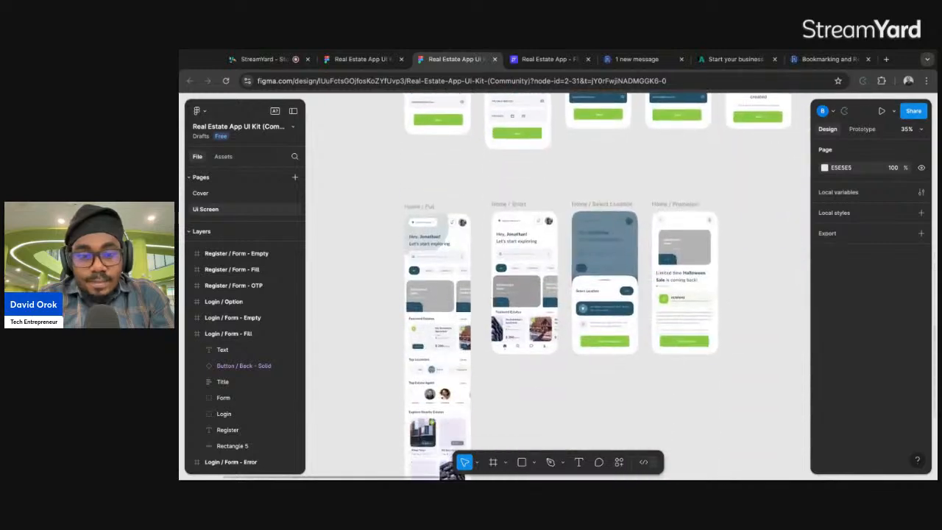
scroll(560, 295, "down", 2)
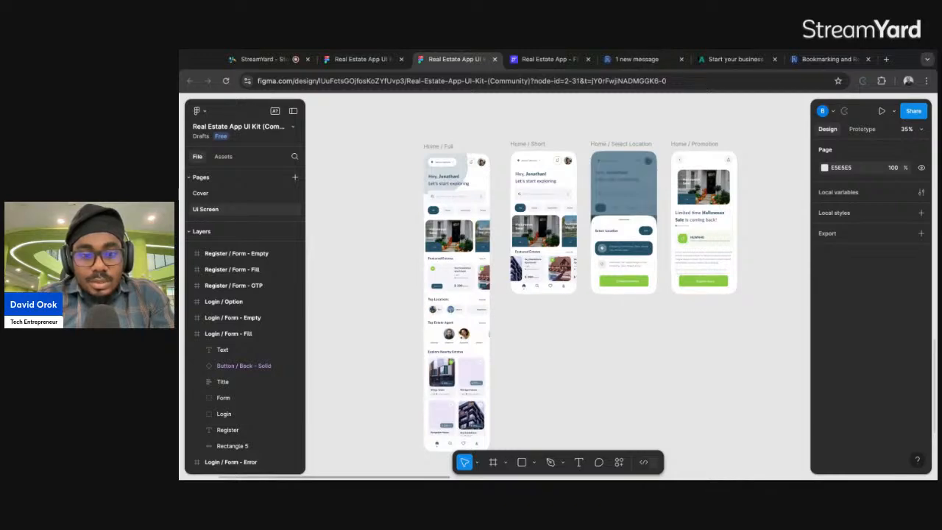
Inspect the shaded ellipse behind the header of the Home / Full frame, leaving it unedited.
scroll(582, 189, "up", 5)
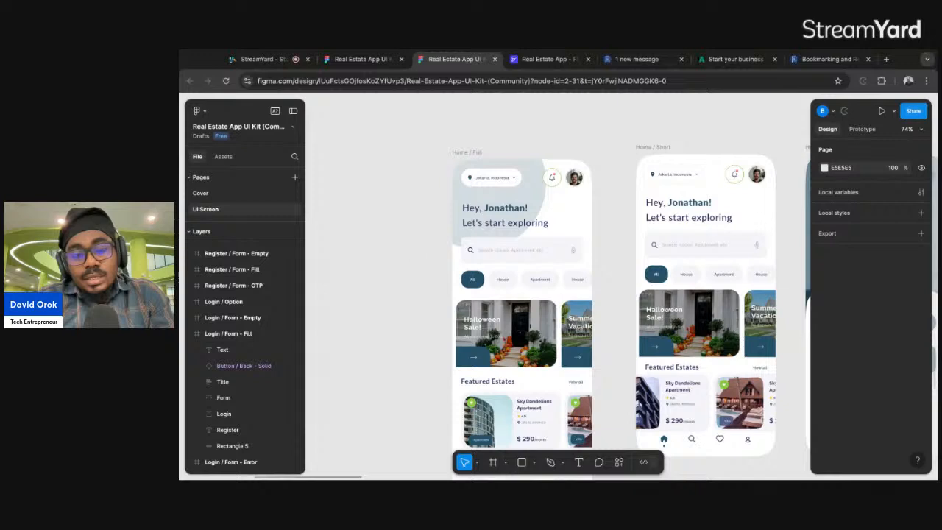
left_click(540, 168)
double_click(540, 167)
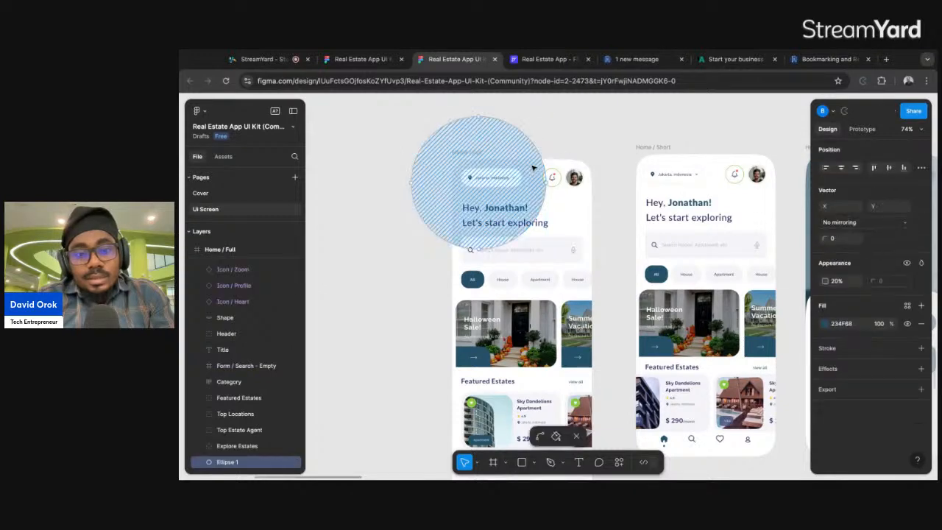
key("Escape")
key("Escape")
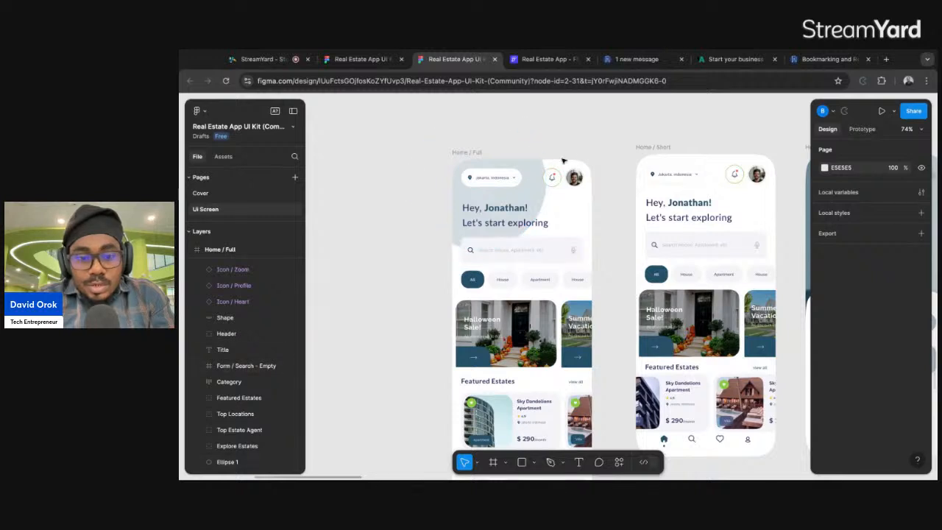
Examine the Home / Full layout from its header through the featured estates, locations, agents and nearby estates sections.
scroll(579, 259, "down", 4)
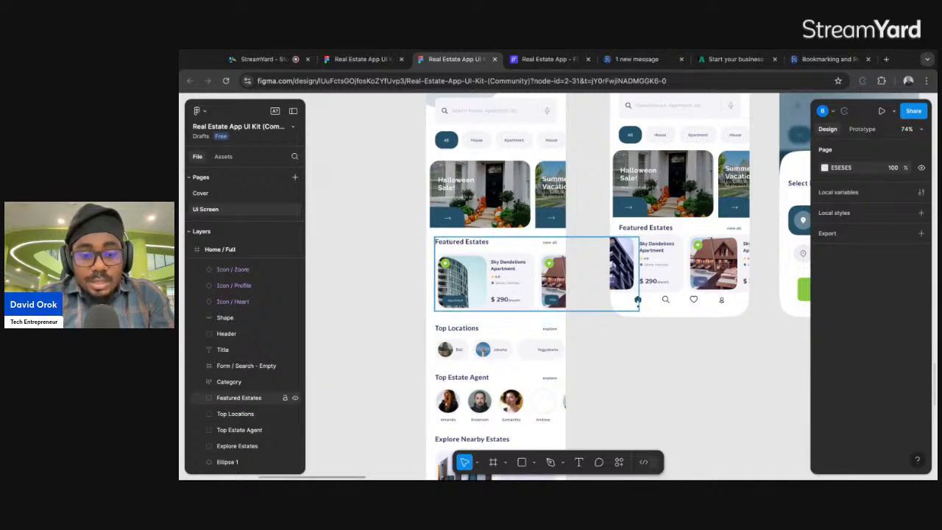
scroll(637, 299, "up", 4)
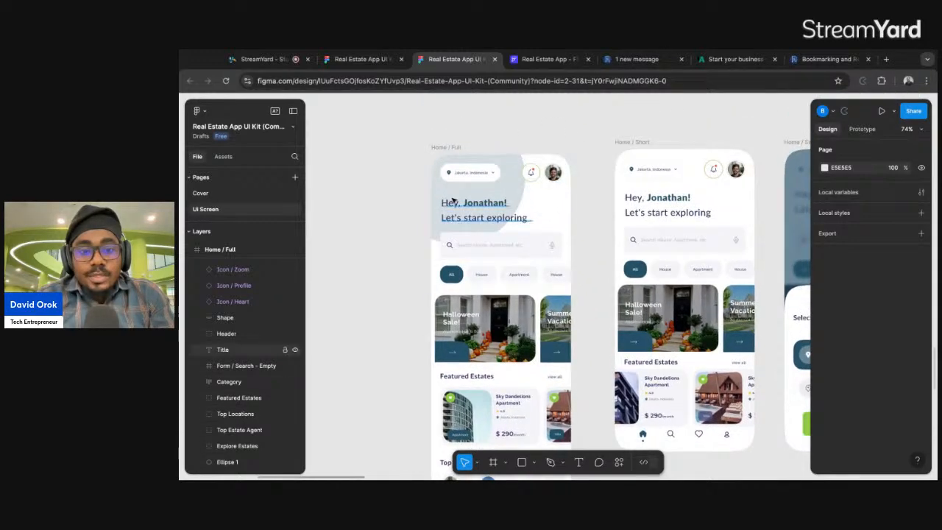
scroll(453, 202, "down", 3, "ctrl")
scroll(471, 206, "down", 5)
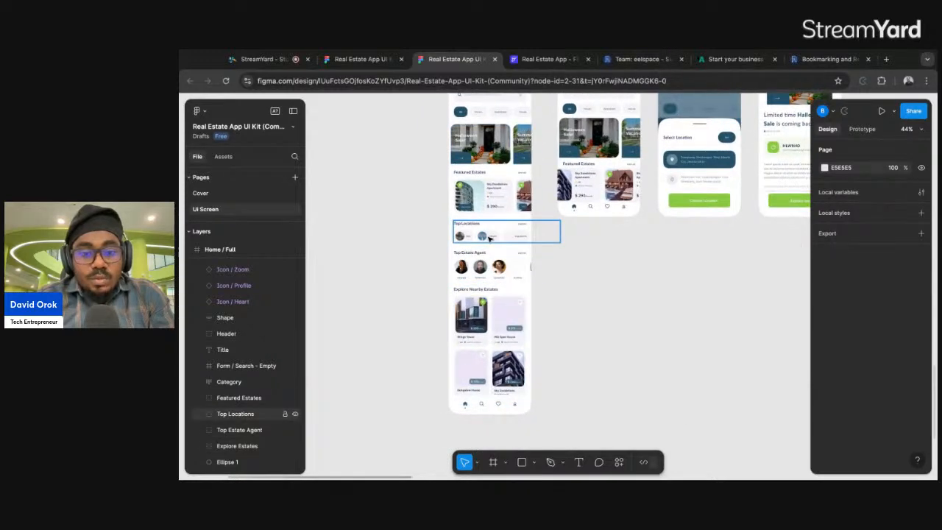
scroll(489, 237, "up", 4)
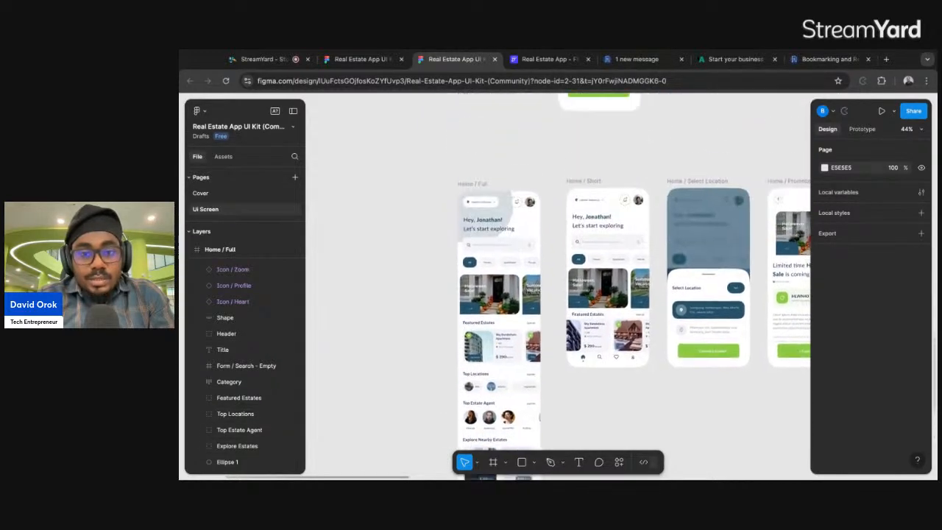
Switch to FlutterFlow and create a blank page named home_full, checking the Figma Home / Full frame for its name.
scroll(489, 236, "up", 5, "ctrl")
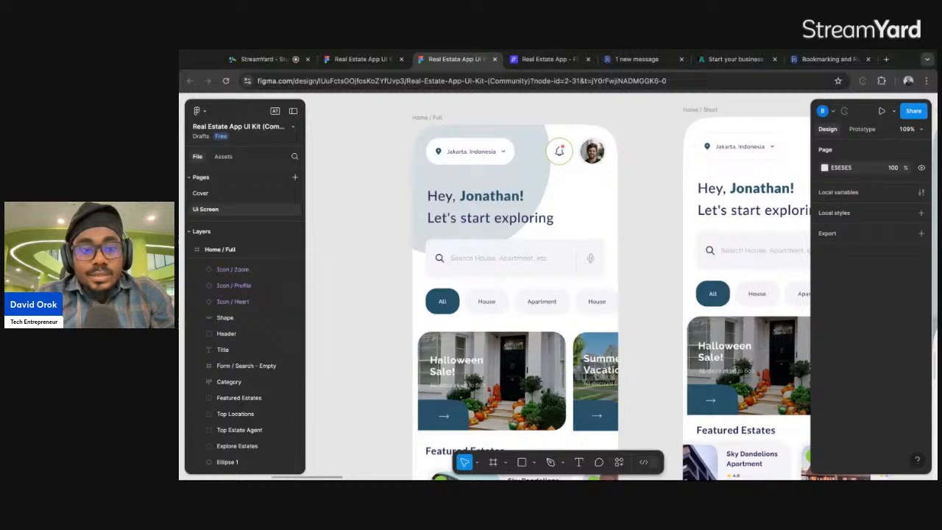
left_click(541, 62)
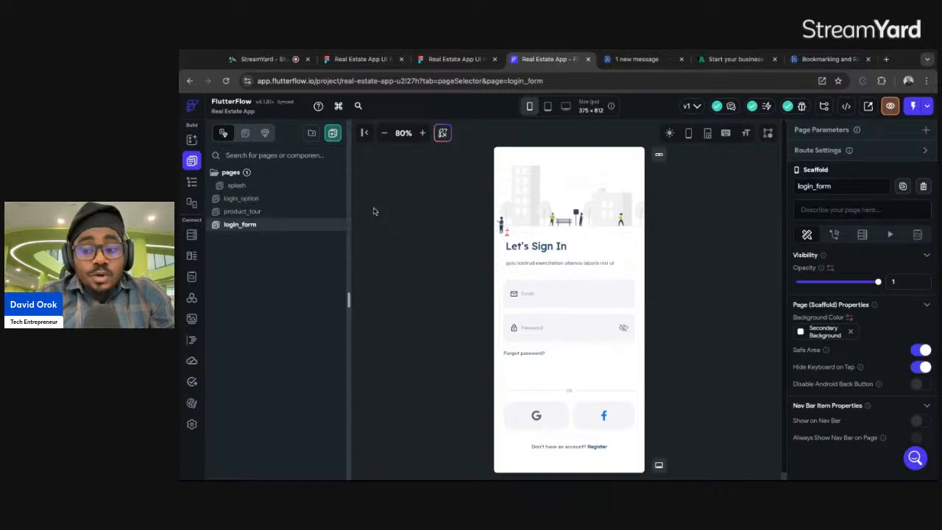
left_click(332, 134)
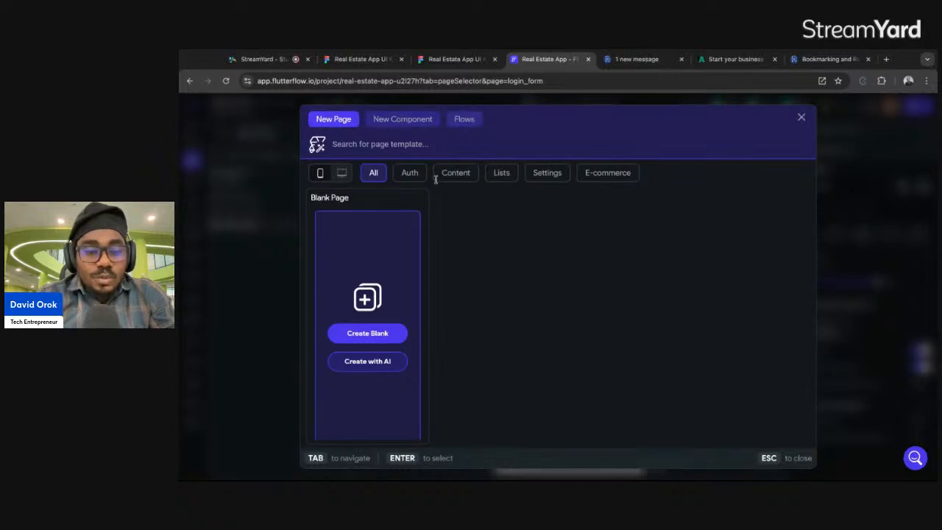
left_click(369, 336)
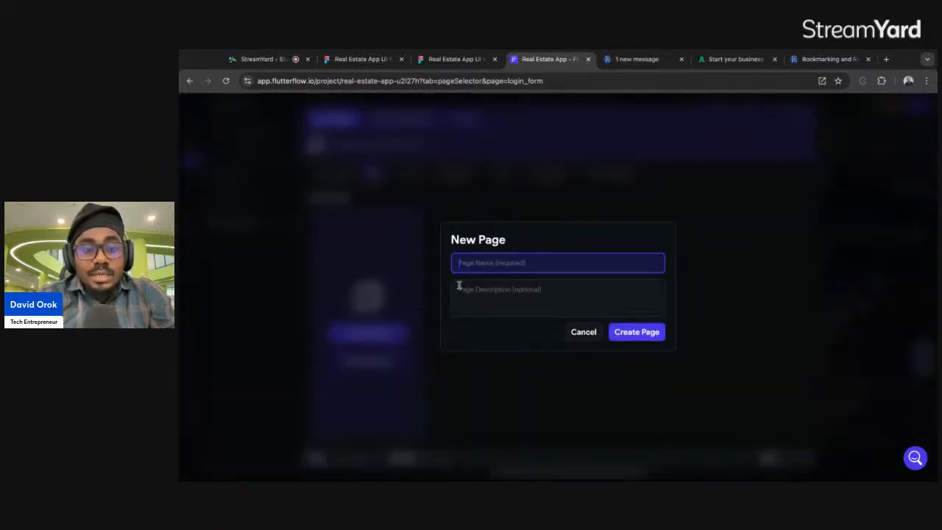
type("home")
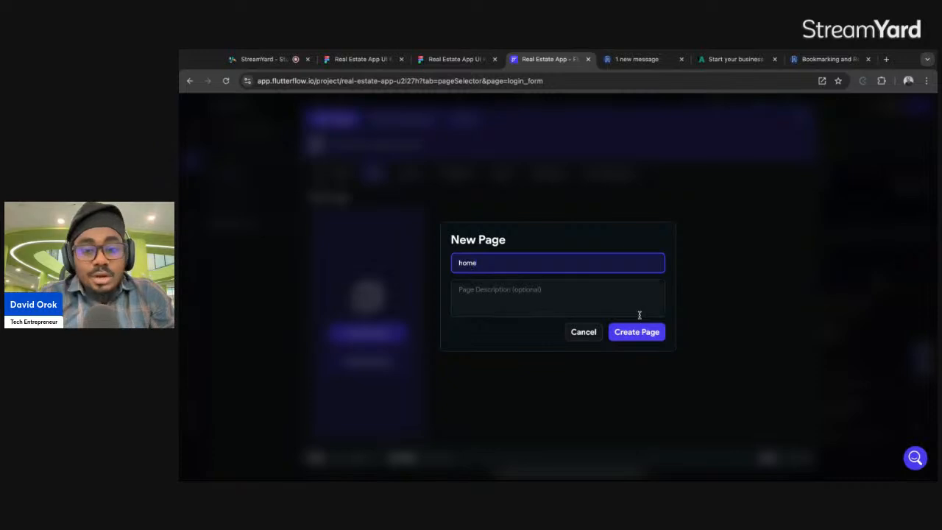
left_click(451, 58)
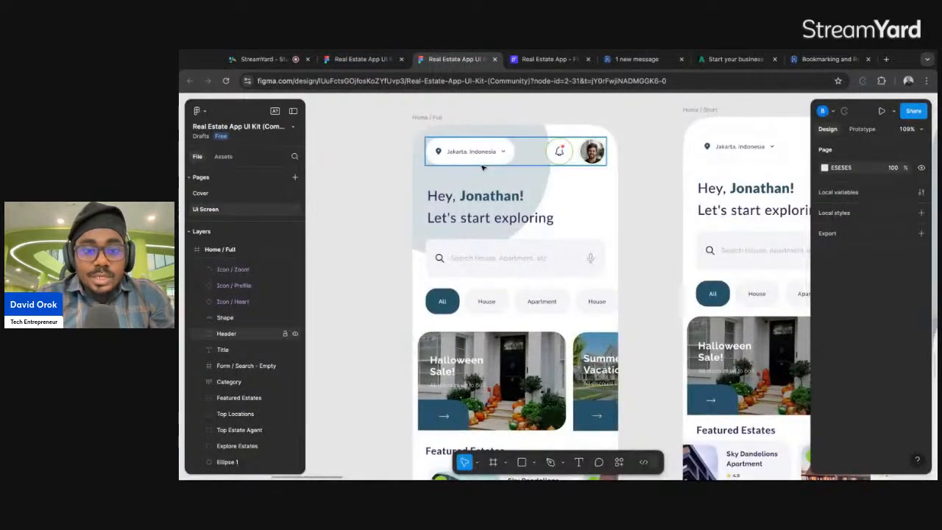
left_click(528, 60)
left_click(499, 265)
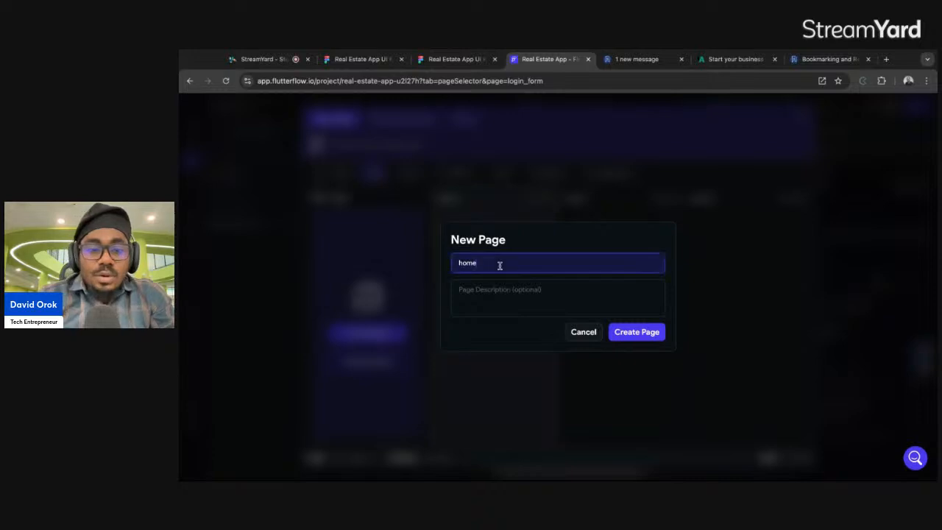
type("_fu")
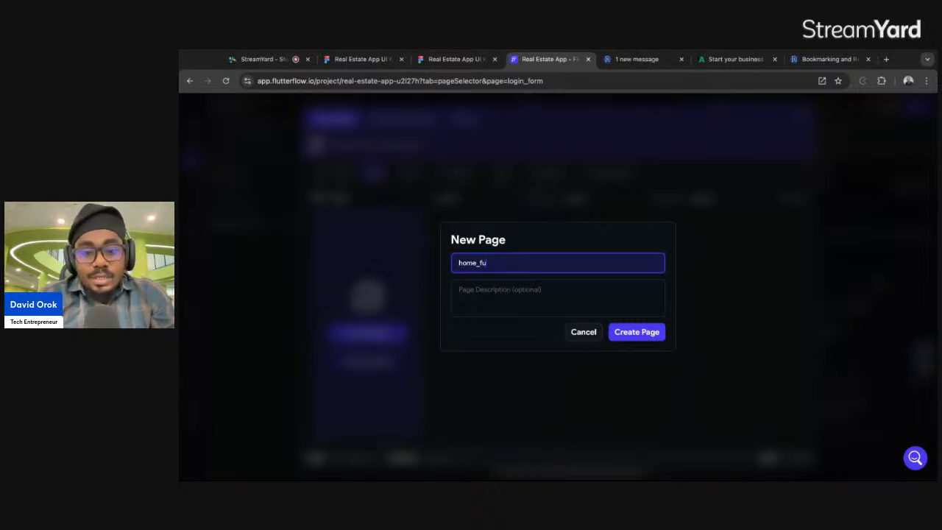
type("ll")
key("Return")
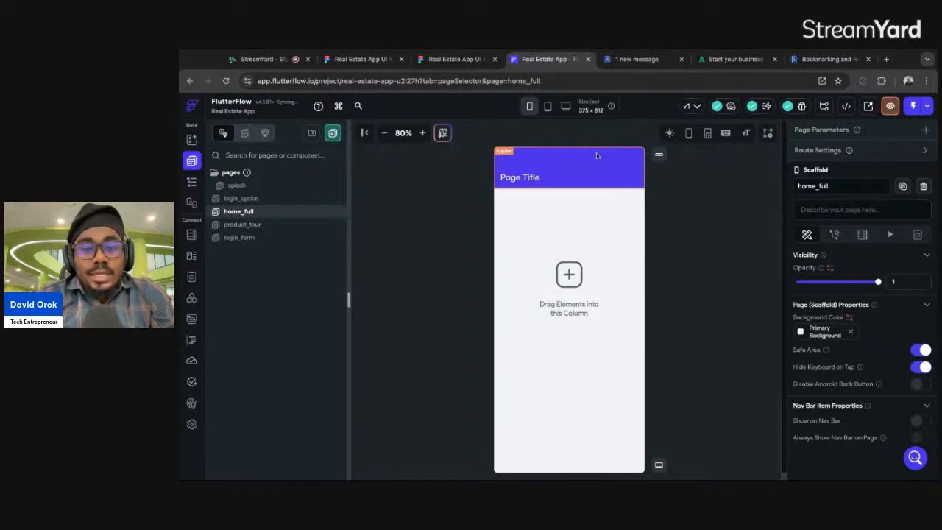
Check the header of the Figma Home / Full frame, and delete the default app bar from the FlutterFlow home_full page.
left_click(454, 59)
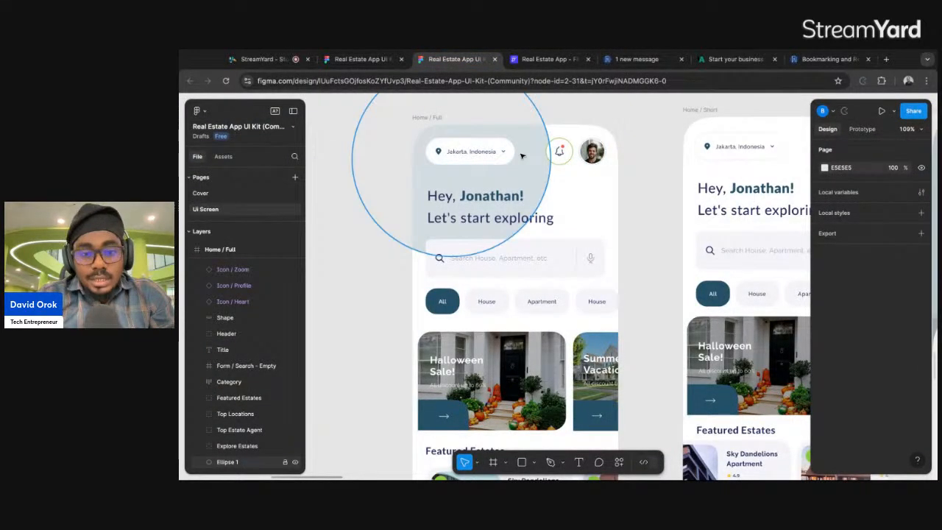
scroll(521, 156, "up", 5)
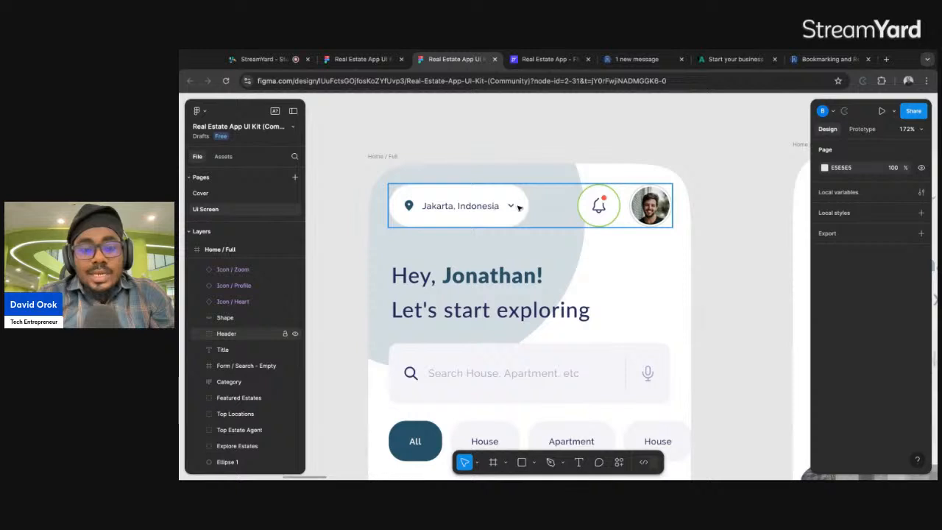
left_click(540, 63)
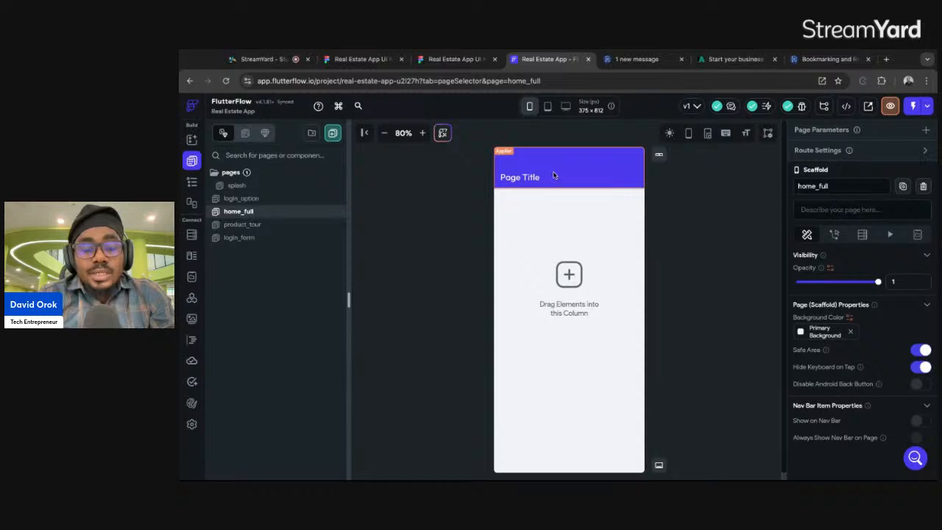
left_click(660, 154)
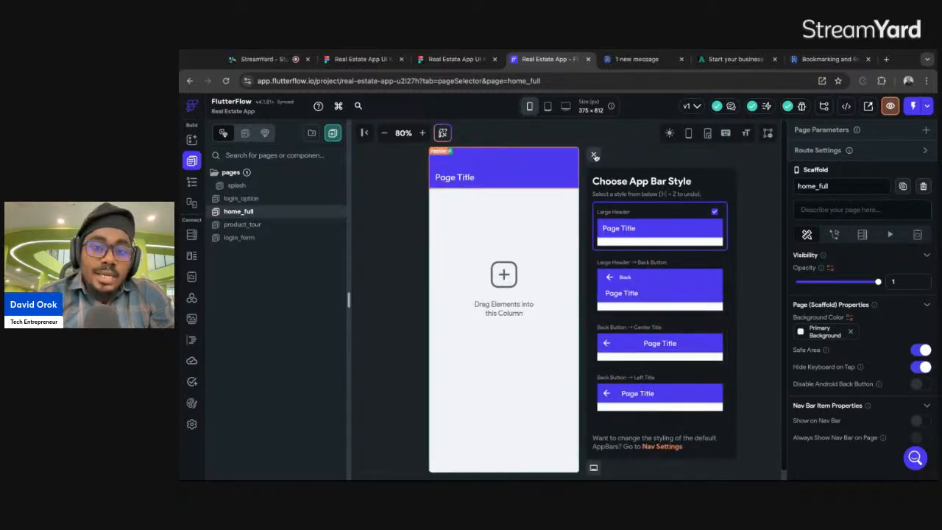
left_click(594, 155)
left_click(454, 59)
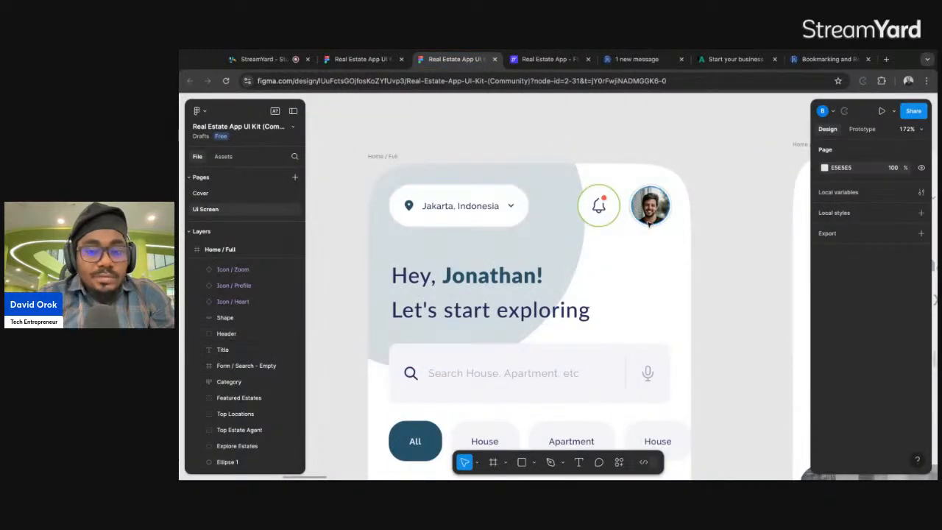
left_click(545, 59)
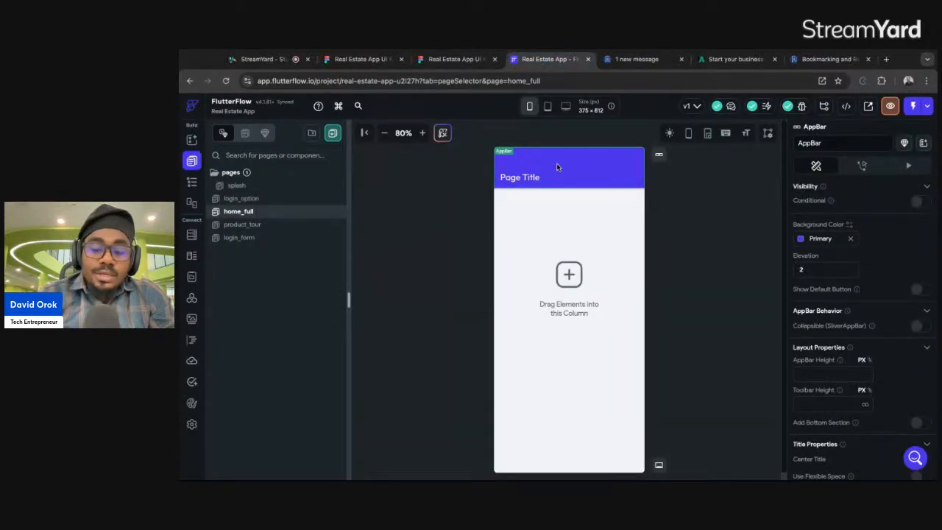
key("Delete")
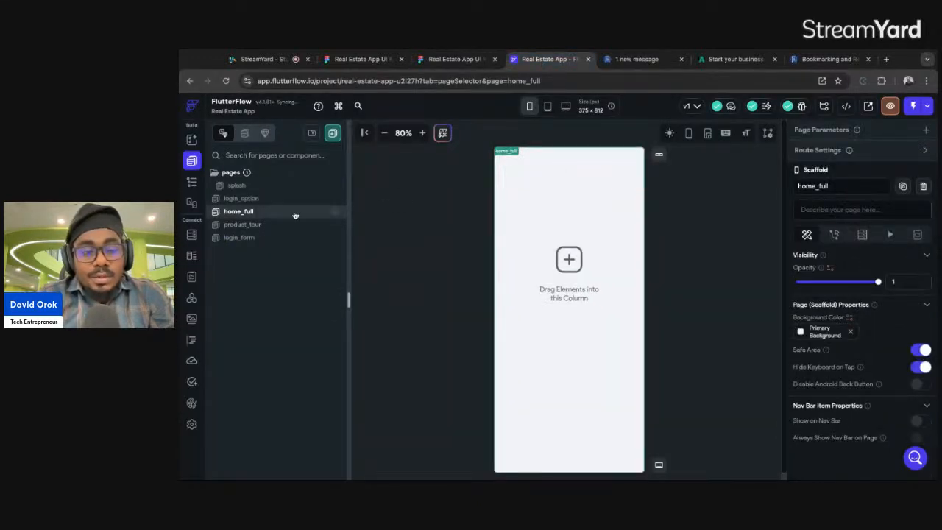
Show the widget tree of home_full, and inspect the location dropdown button in the header of Figma's Home / Full frame.
left_click(192, 181)
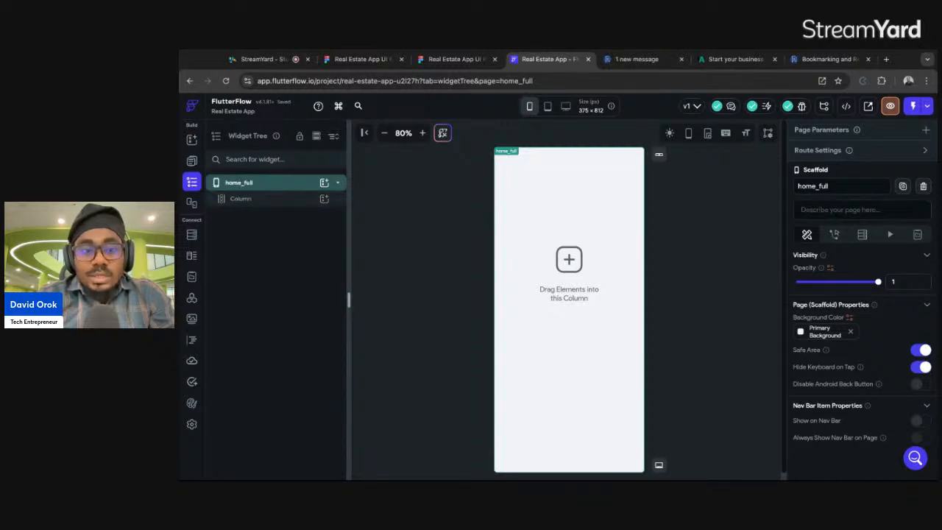
left_click(454, 59)
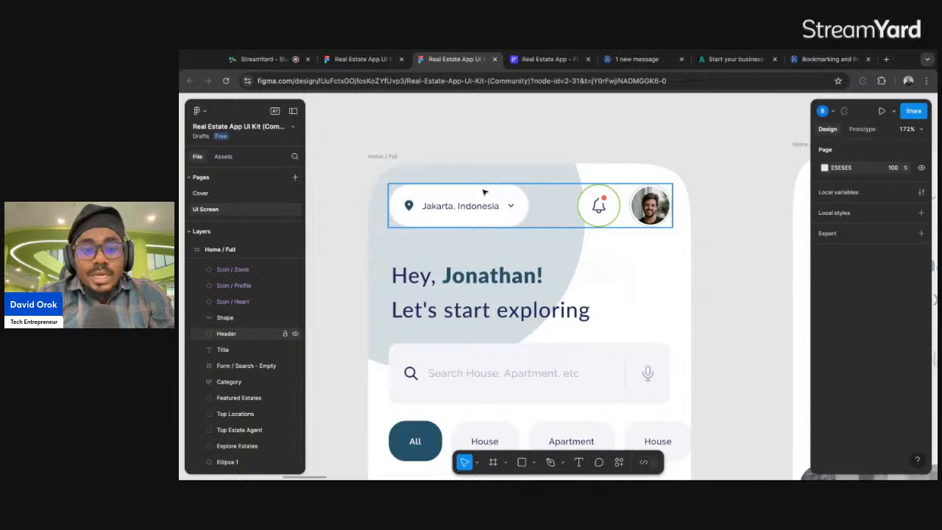
scroll(500, 205, "up", 5)
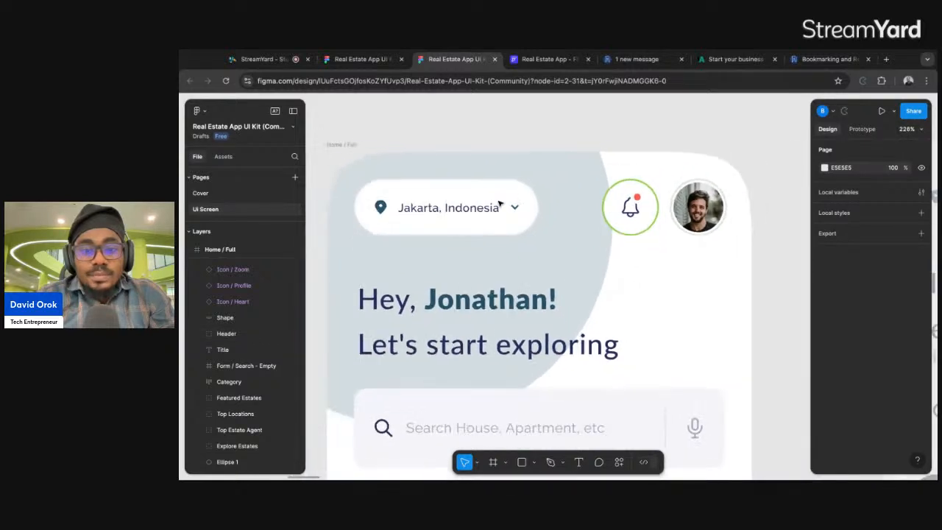
double_click(404, 187)
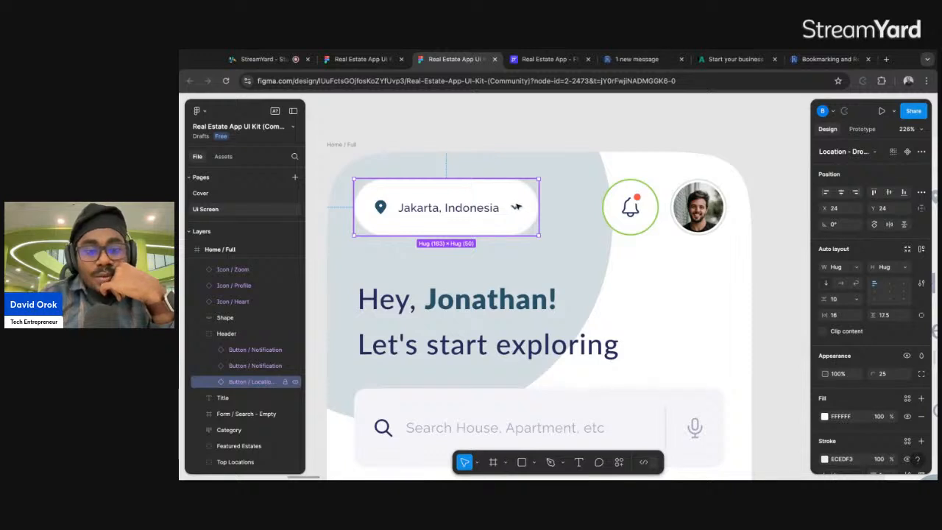
Add a Row inside the Column of the home_full page in FlutterFlow.
left_click(538, 63)
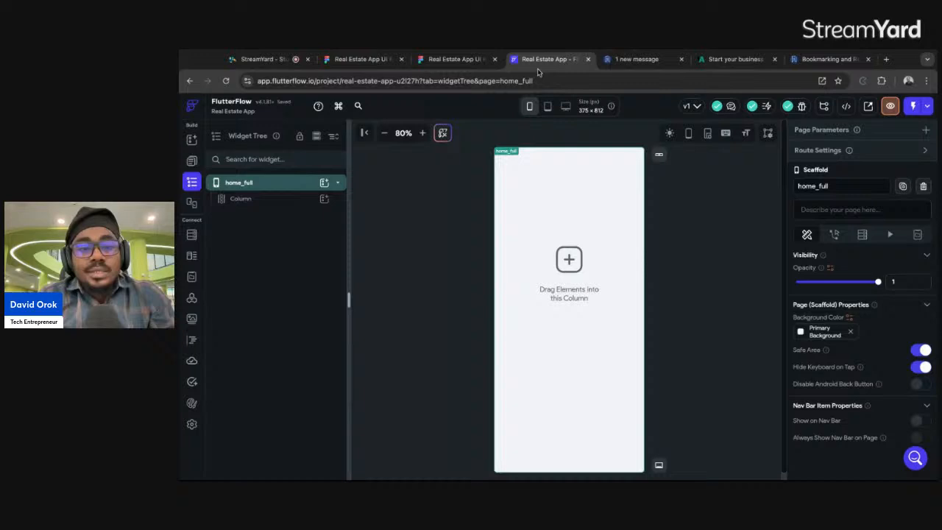
left_click(544, 212)
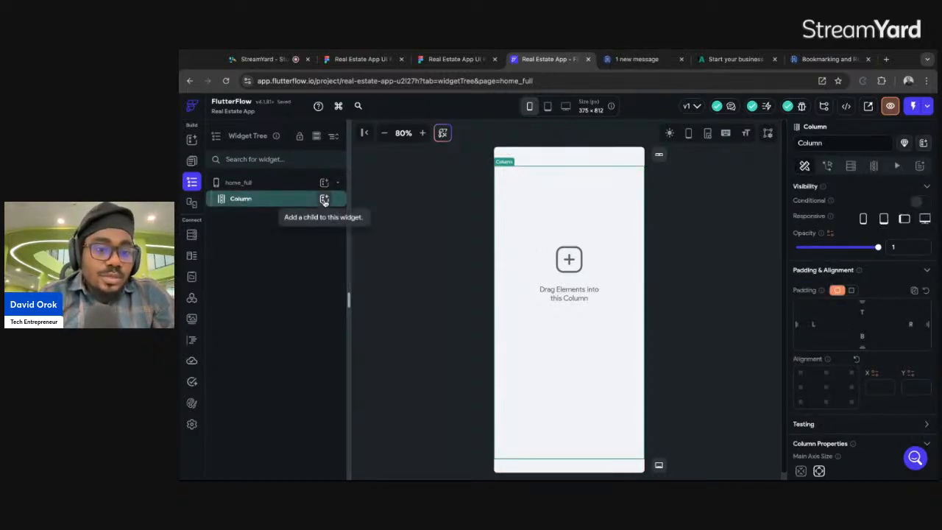
left_click(437, 62)
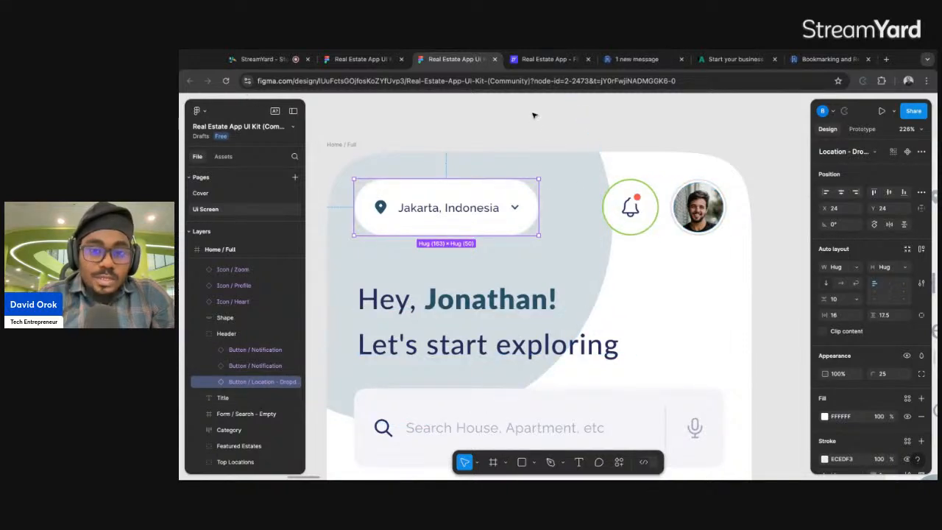
left_click(546, 59)
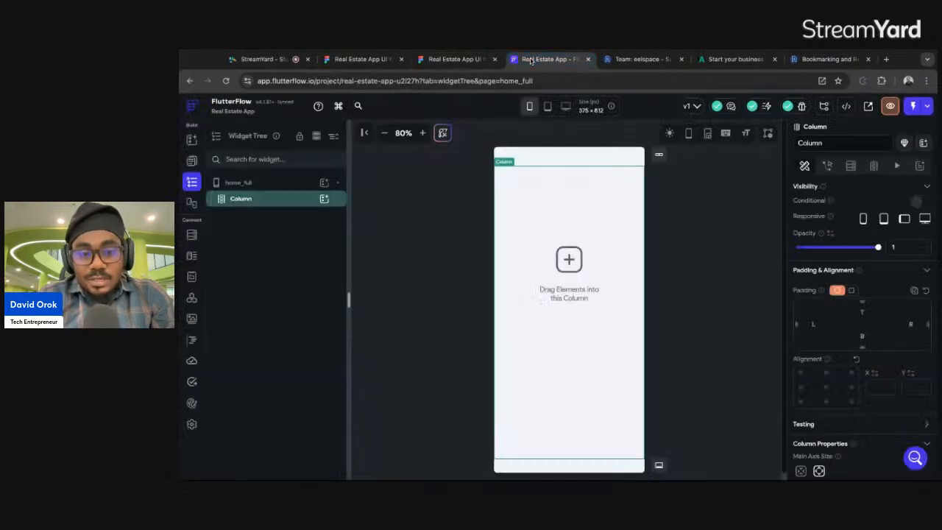
left_click(324, 199)
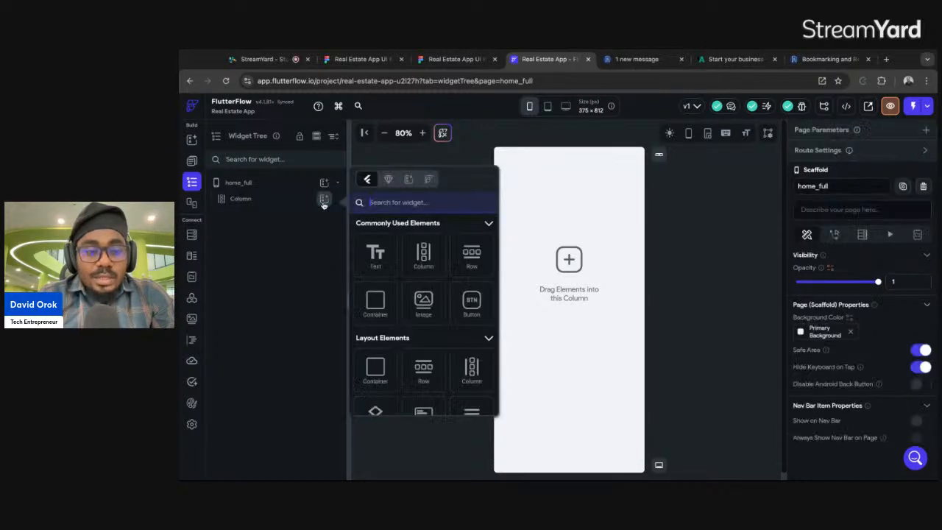
left_click(471, 256)
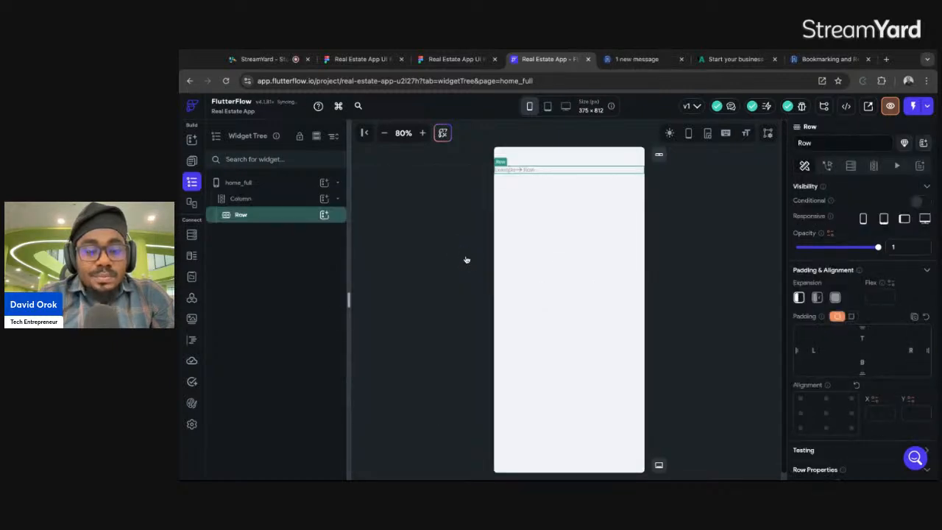
Find the DropDown form element and add it inside the new Row.
left_click(324, 215)
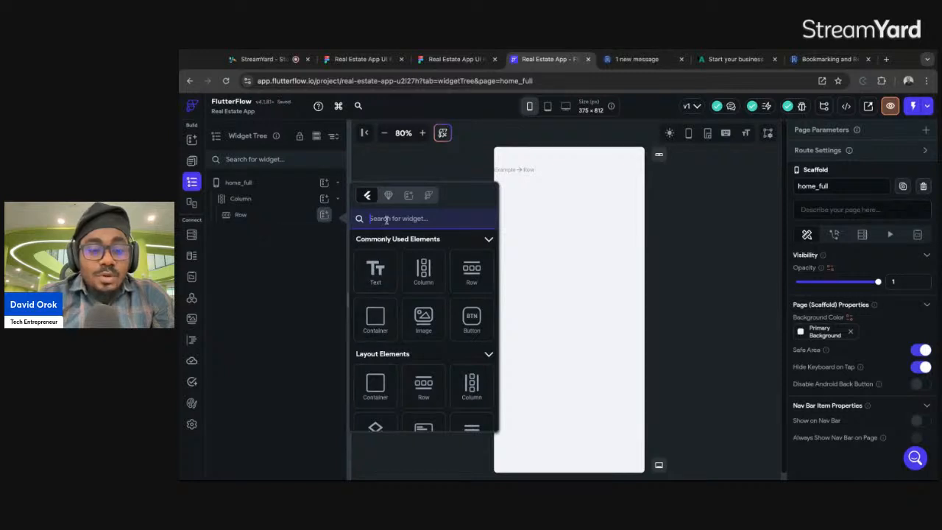
type("drop")
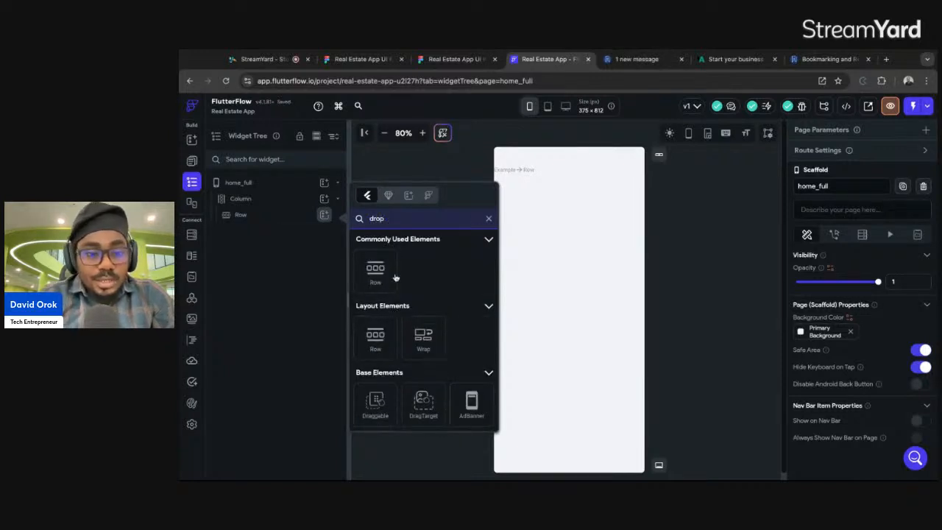
type("do")
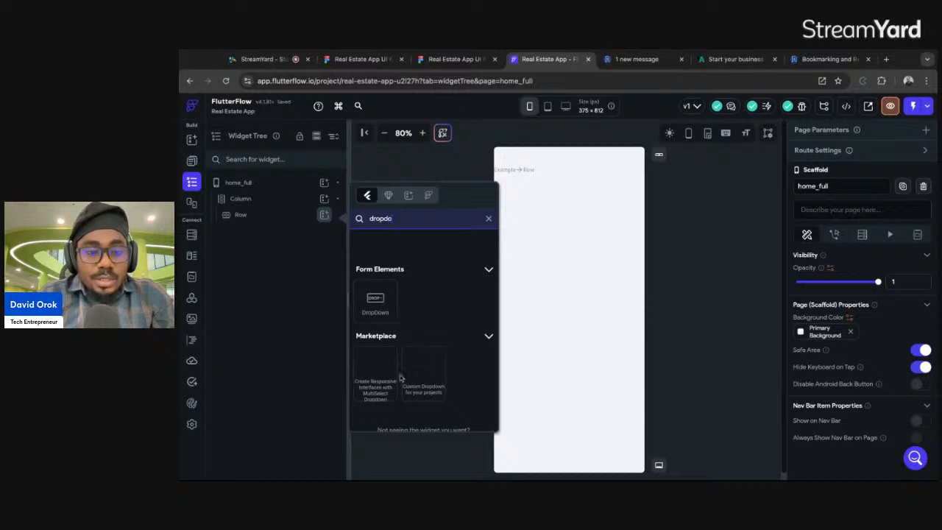
left_click(375, 300)
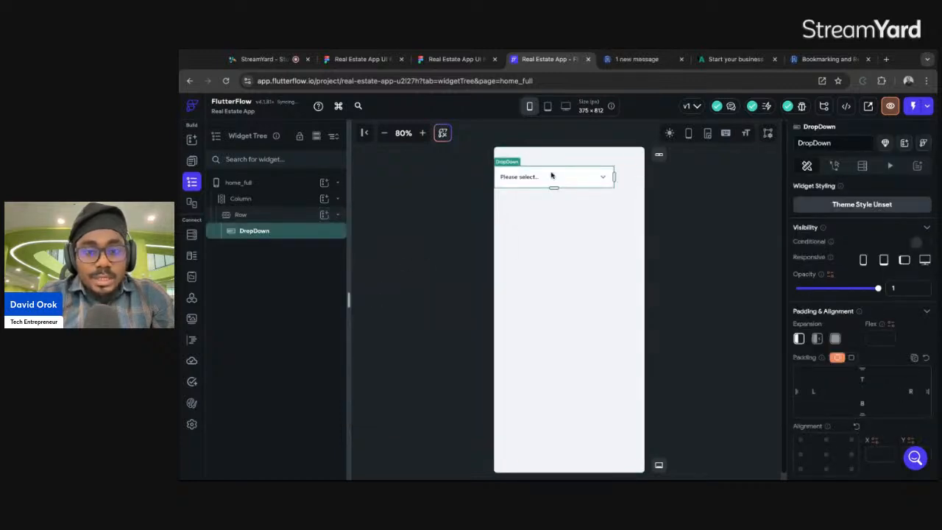
Check the location button in Figma's Home / Full header, and rename the FlutterFlow dropdown's first option to "Jakarta, Indonesia".
left_click(454, 59)
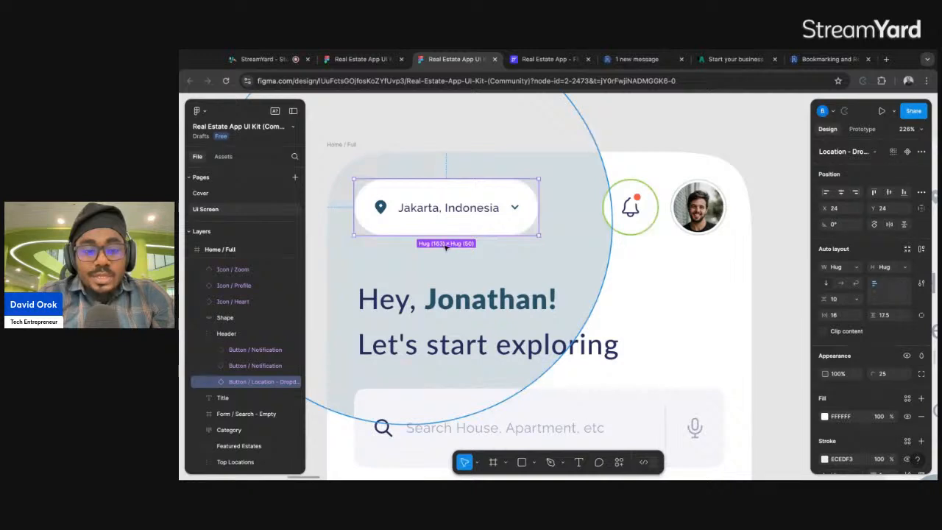
left_click(547, 62)
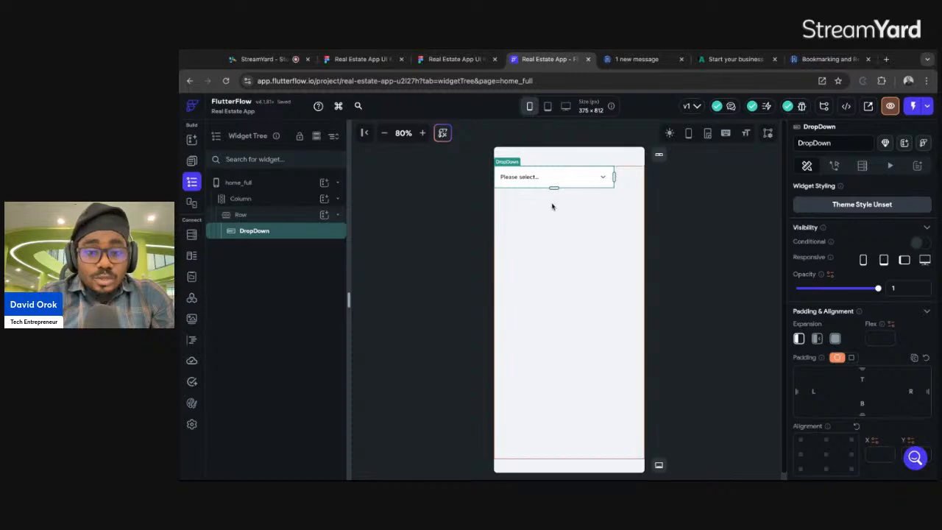
scroll(849, 376, "down", 3)
scroll(849, 376, "down", 2)
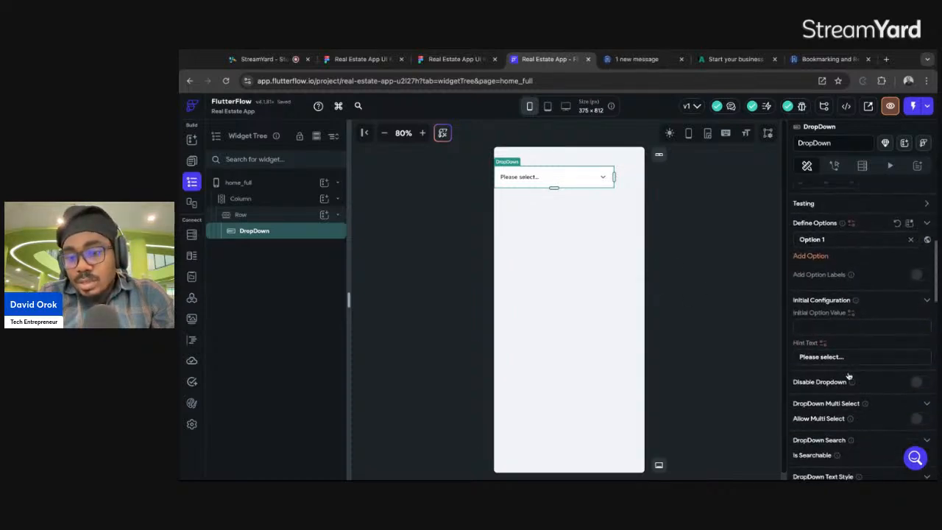
left_click(454, 59)
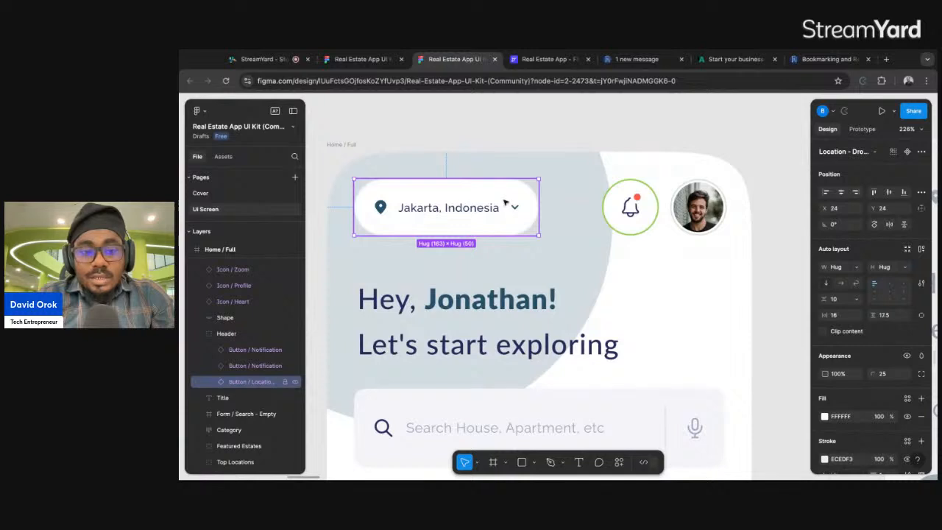
left_click(548, 60)
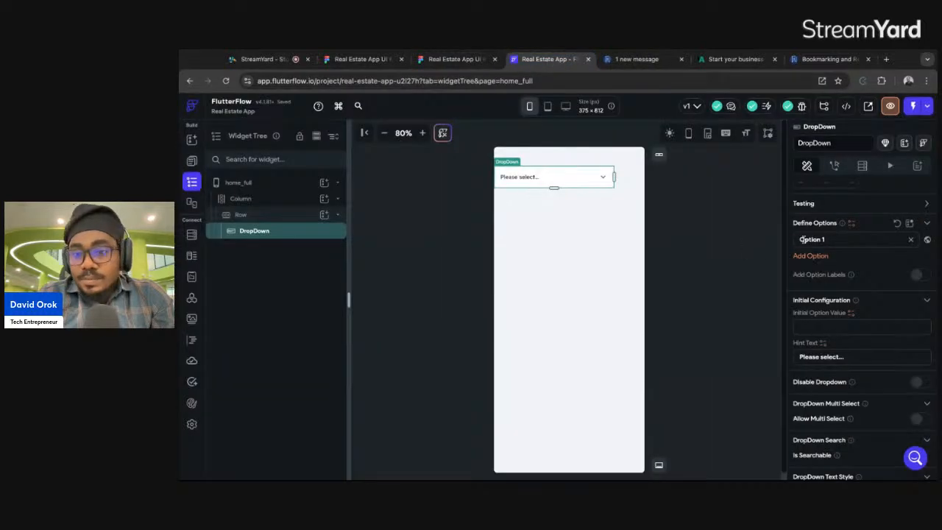
left_click_drag(802, 240, 839, 238)
type("Jakar")
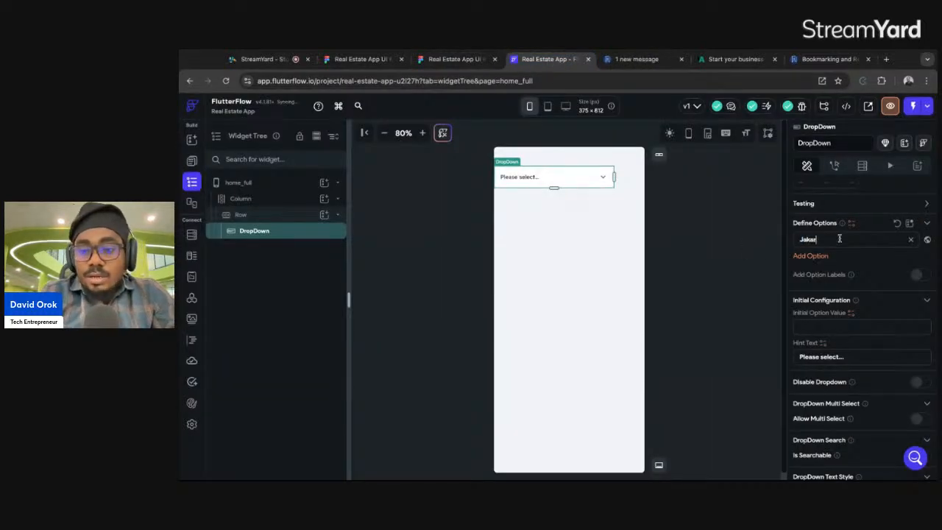
type("ta, Ind")
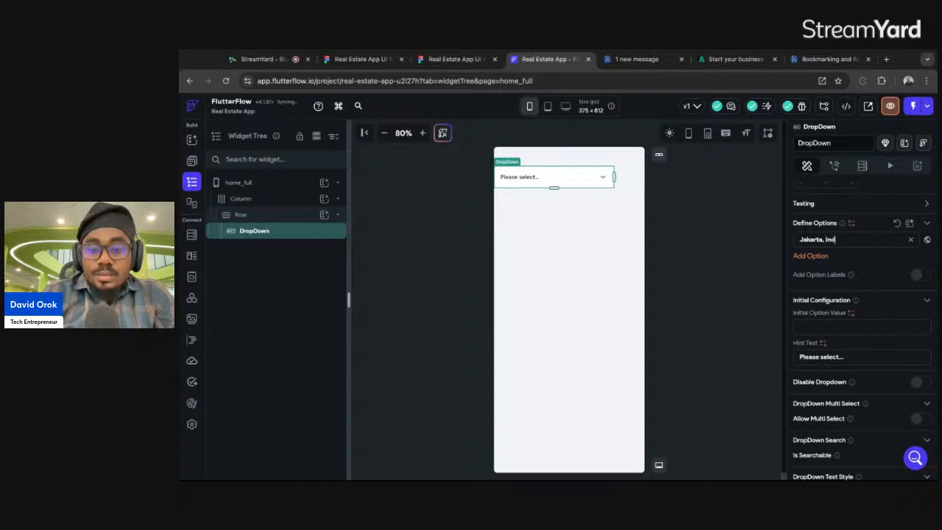
type("onesia")
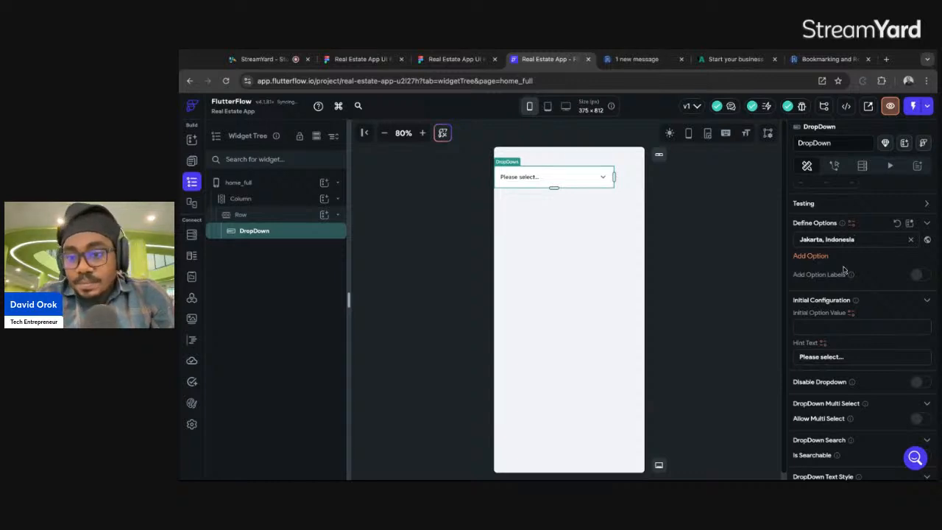
Copy the "Jakarta, Indonesia" option text into the dropdown's initial option value.
scroll(845, 271, "down", 1)
scroll(845, 271, "up", 1)
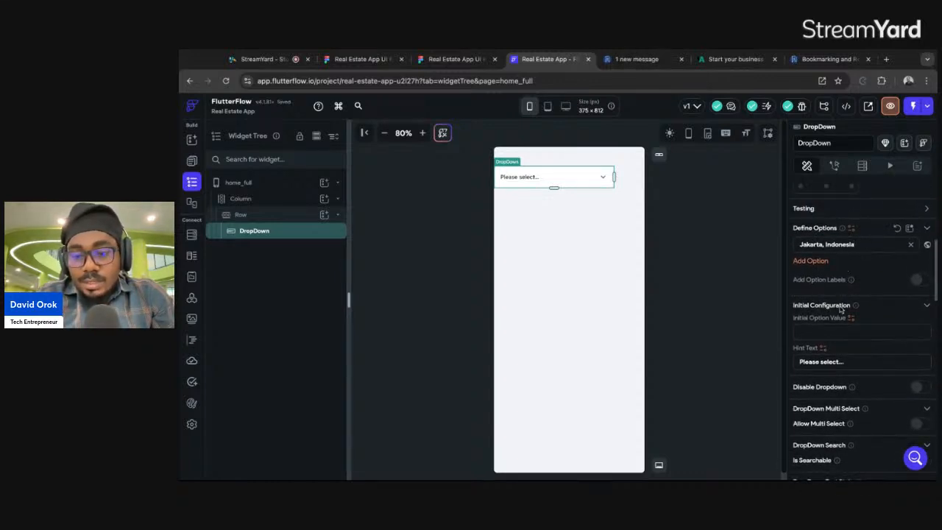
triple_click(872, 244)
key("ctrl+c")
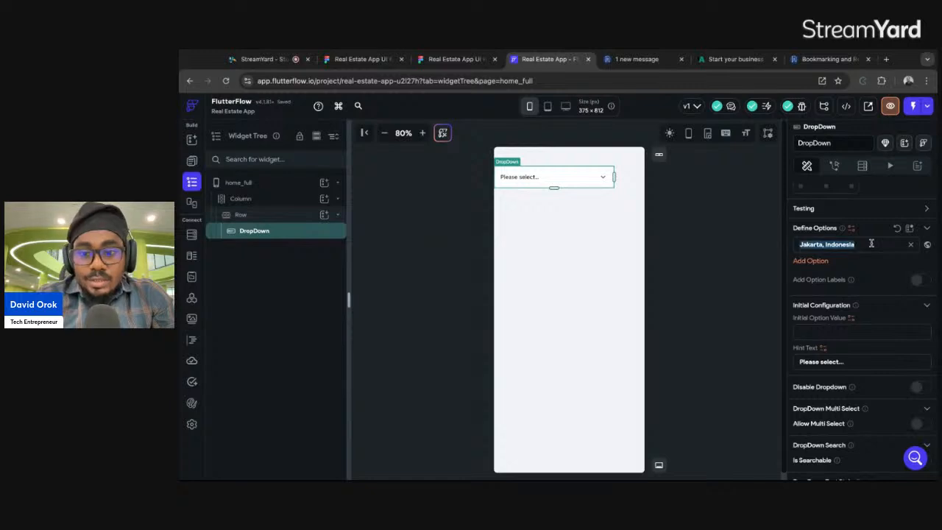
left_click(810, 331)
key("ctrl+v")
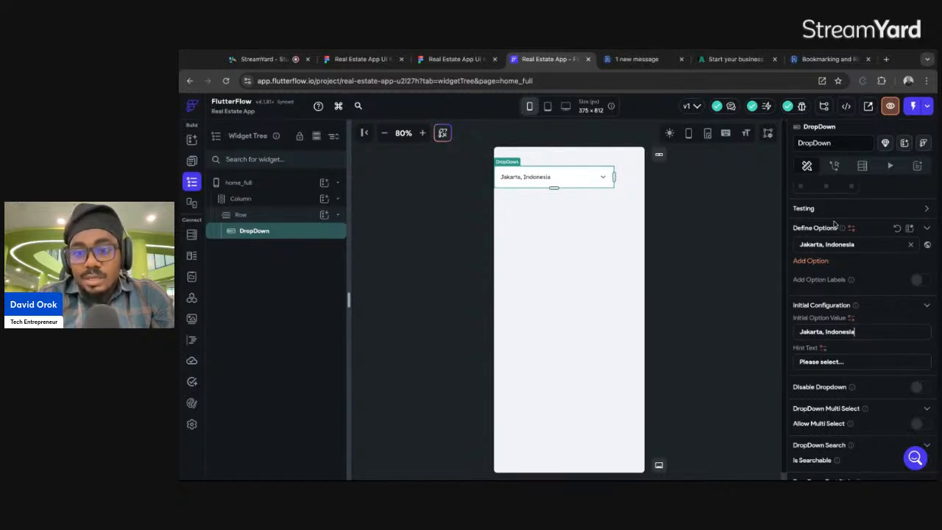
Add a second dropdown option reading "Uyo, Nigeria".
left_click(811, 262)
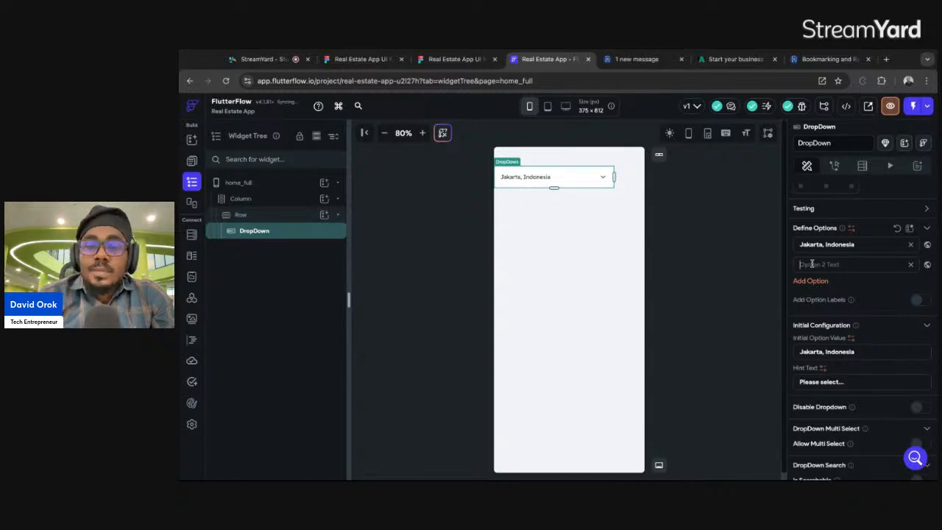
type("uyo")
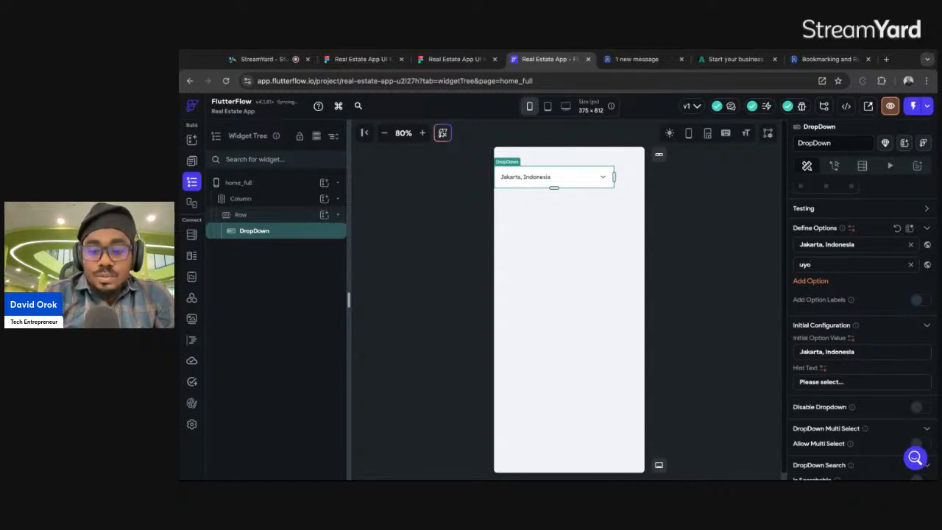
key("BackSpace")
key("BackSpace")
key("BackSpace")
type("Uyo")
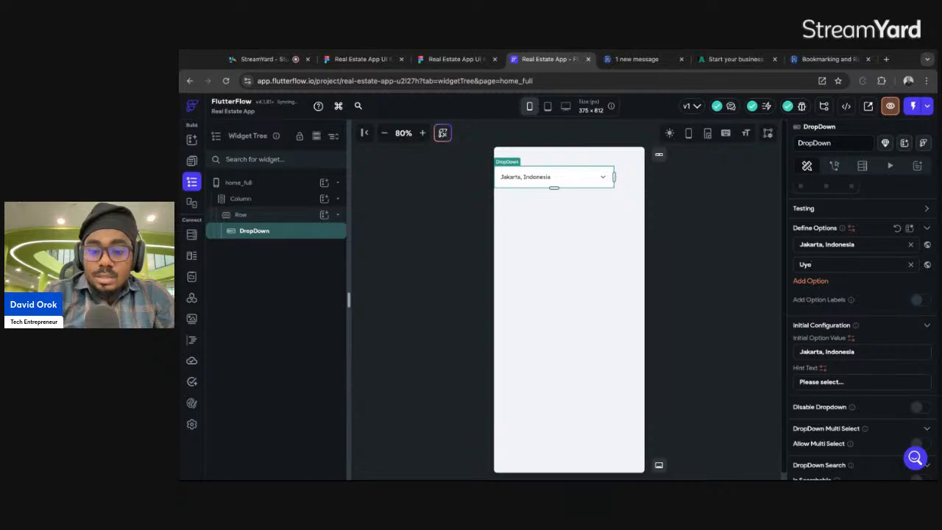
type(", Akwa Ib")
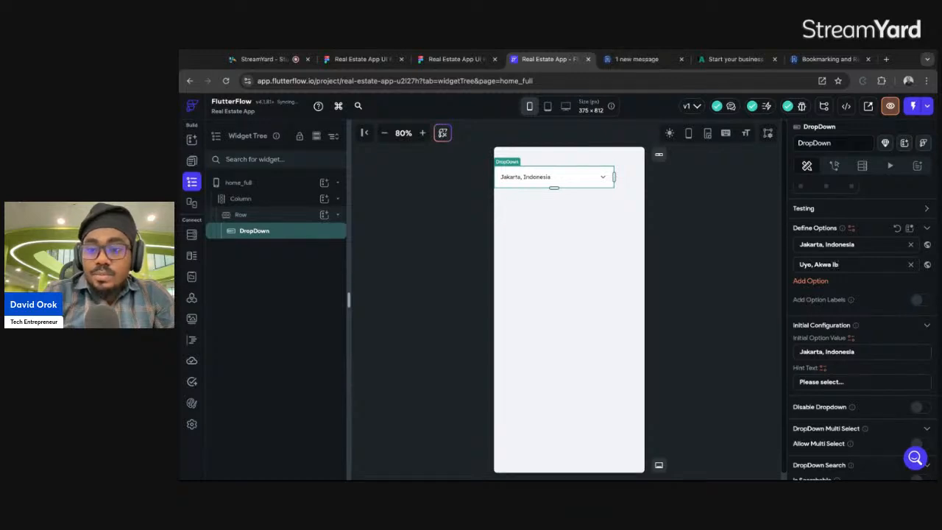
key("BackSpace")
key("BackSpace")
key("BackSpace")
key("BackSpace")
key("BackSpace")
key("BackSpace")
key("BackSpace")
type("Ni")
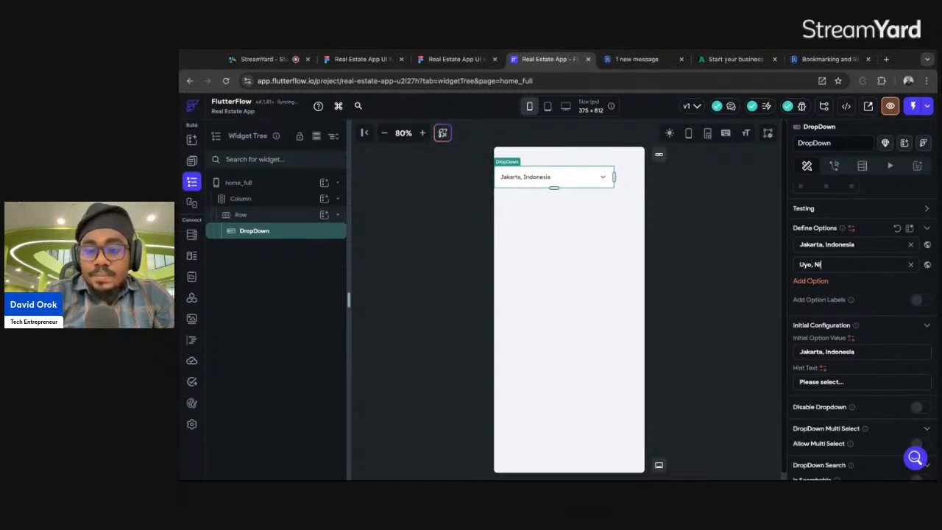
type("geria")
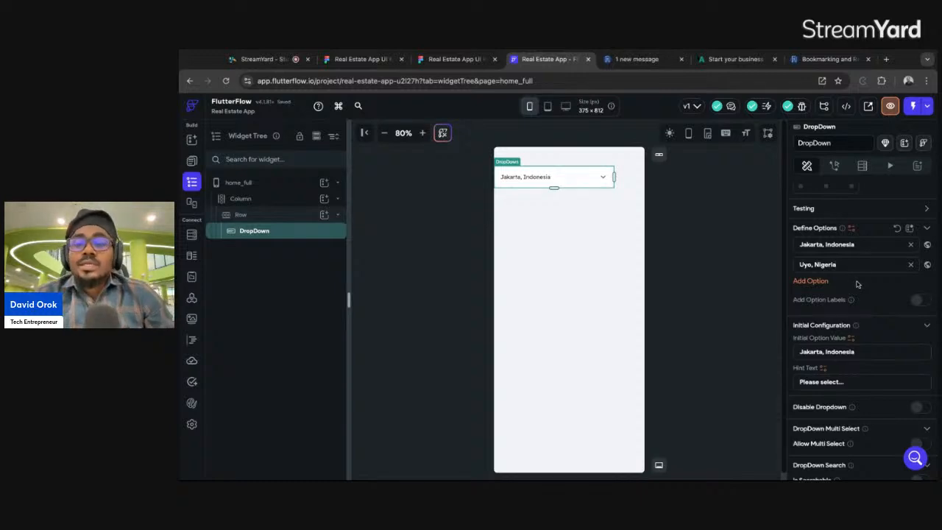
Add a third dropdown option reading "Innopolis, Russia".
left_click(813, 281)
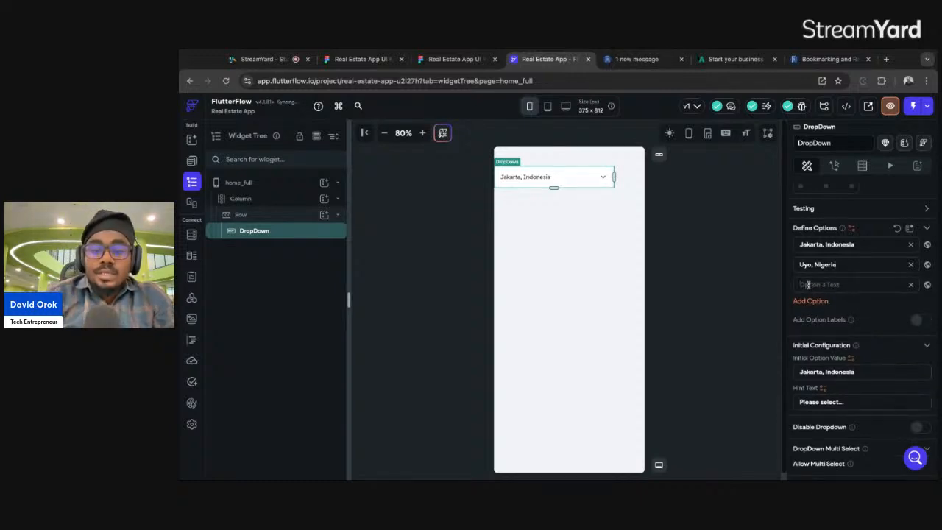
left_click(808, 285)
type("Inno")
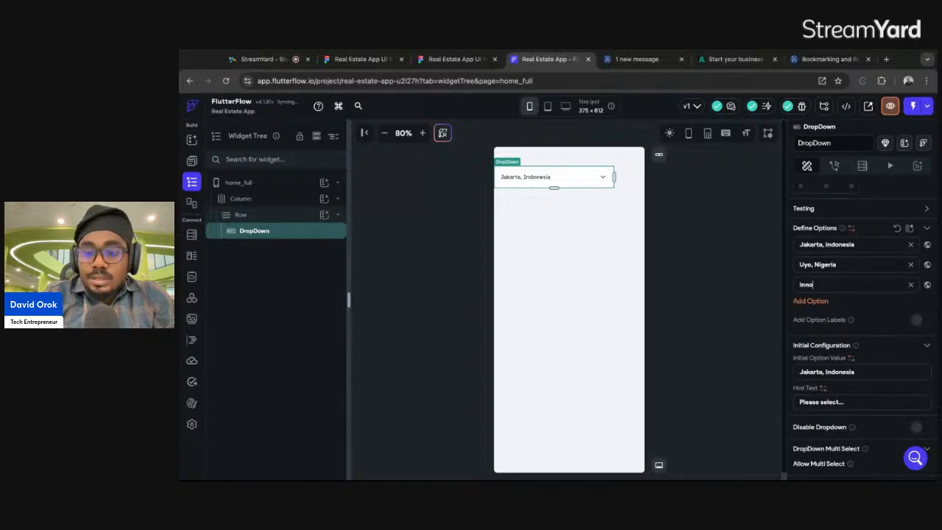
type("polus")
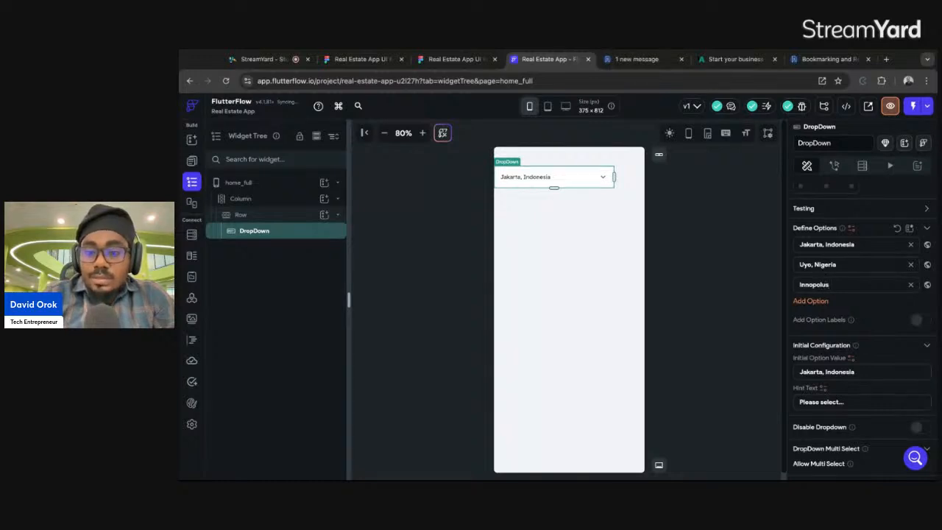
key("BackSpace")
key("BackSpace")
type("is,")
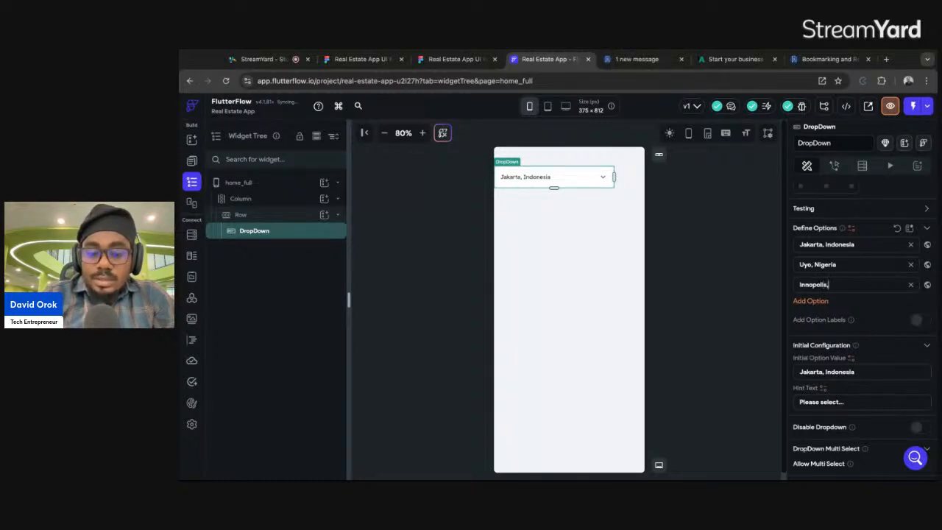
type(" Russia")
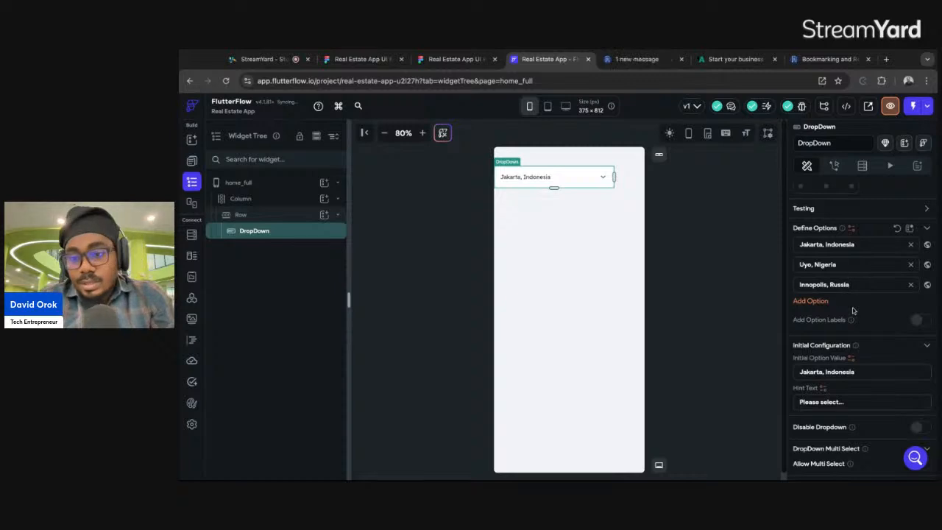
Set the dropdown's width to 163 px in its properties.
scroll(855, 305, "down", 4)
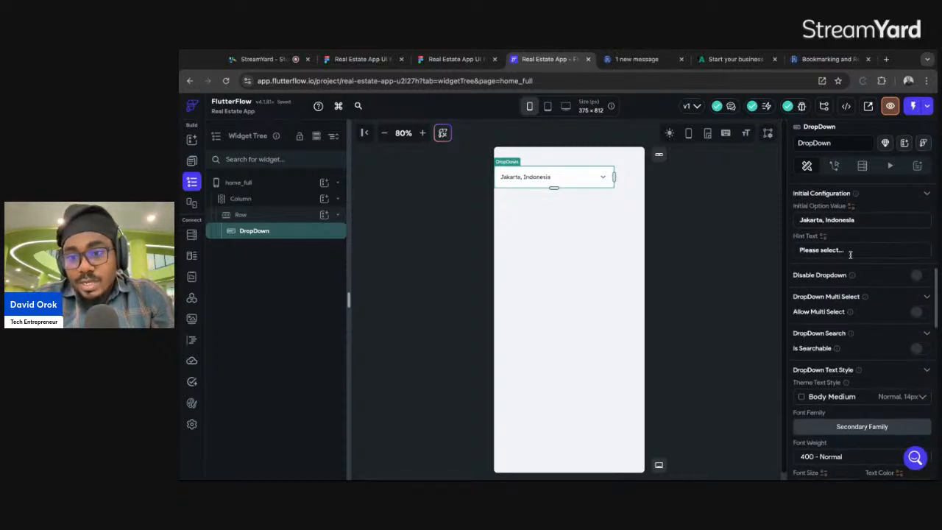
scroll(870, 326, "down", 5)
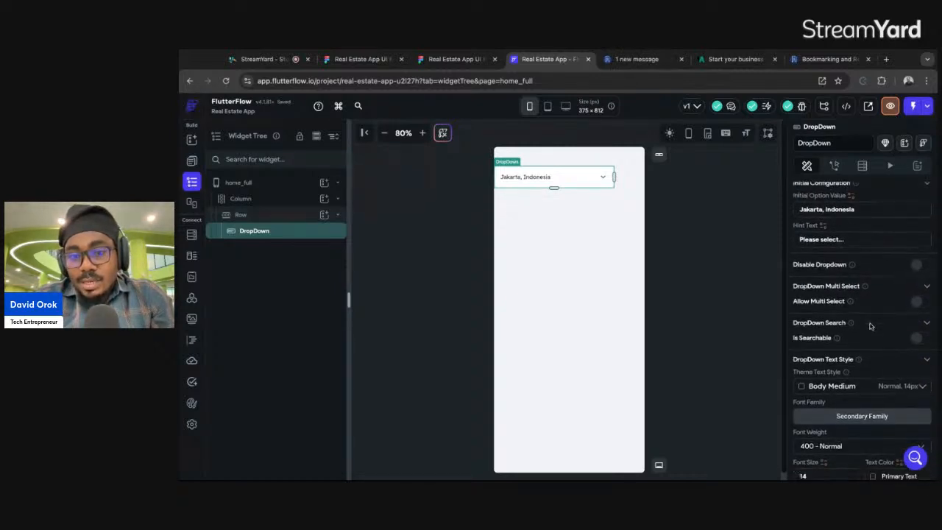
scroll(870, 326, "down", 2)
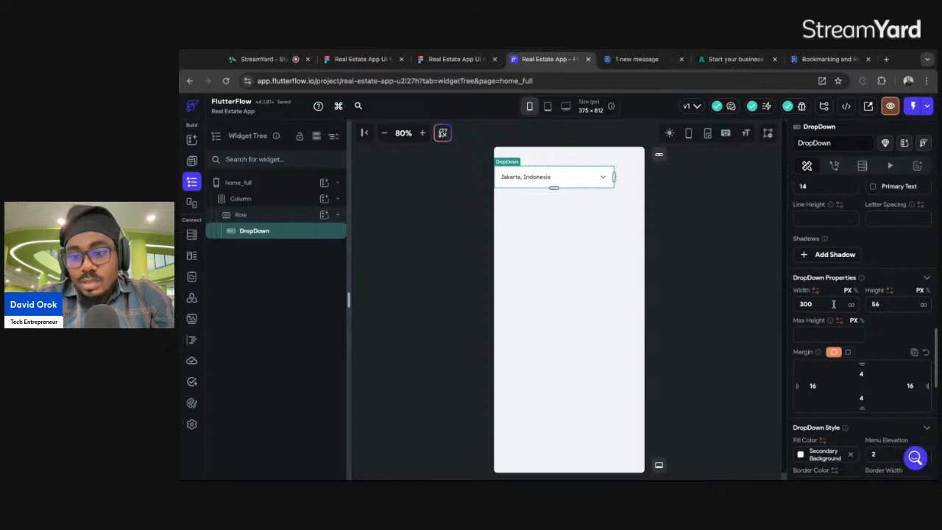
left_click(833, 304)
type("163")
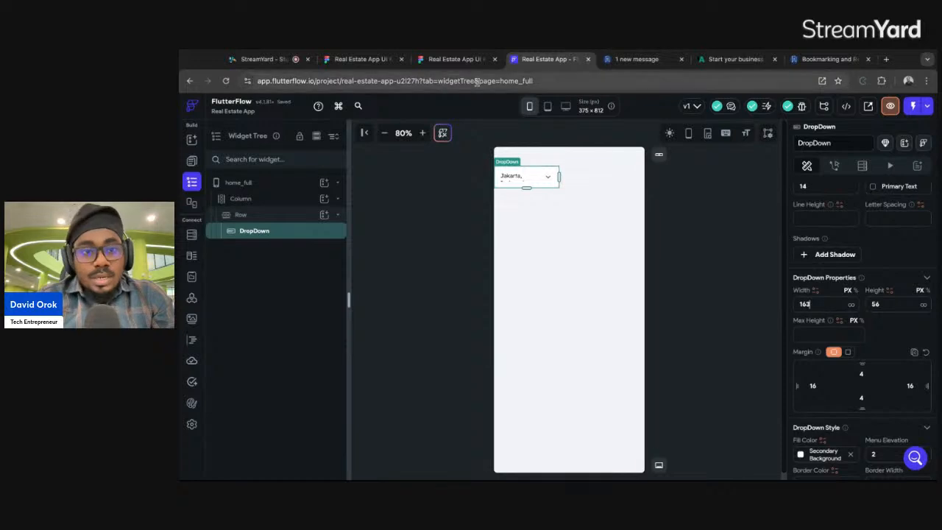
Inspect the typography of the location text in Figma, and set the FlutterFlow dropdown's font size to 10.
left_click(457, 59)
double_click(473, 210)
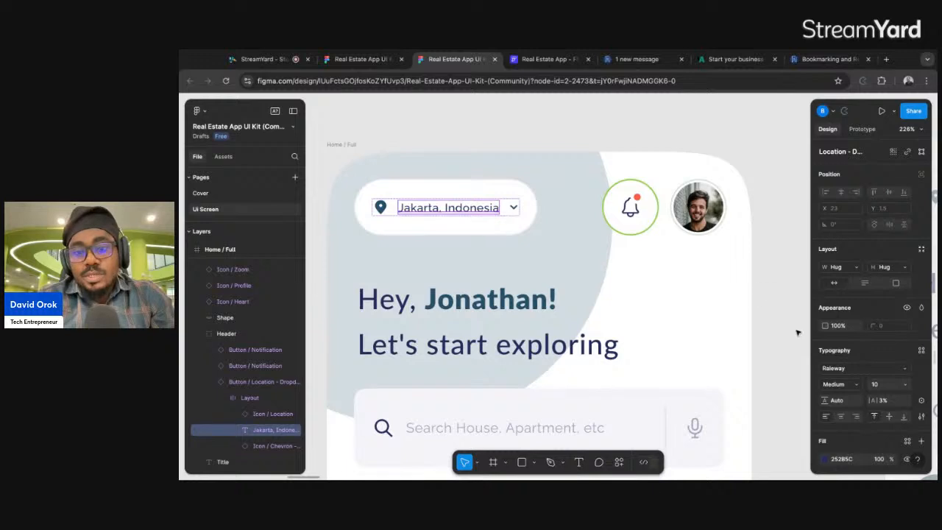
left_click(563, 59)
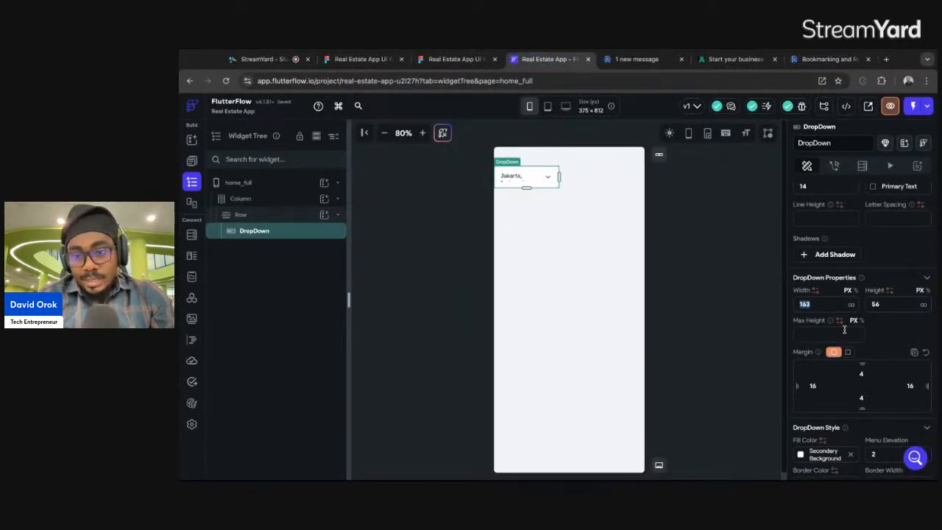
scroll(893, 331, "up", 3)
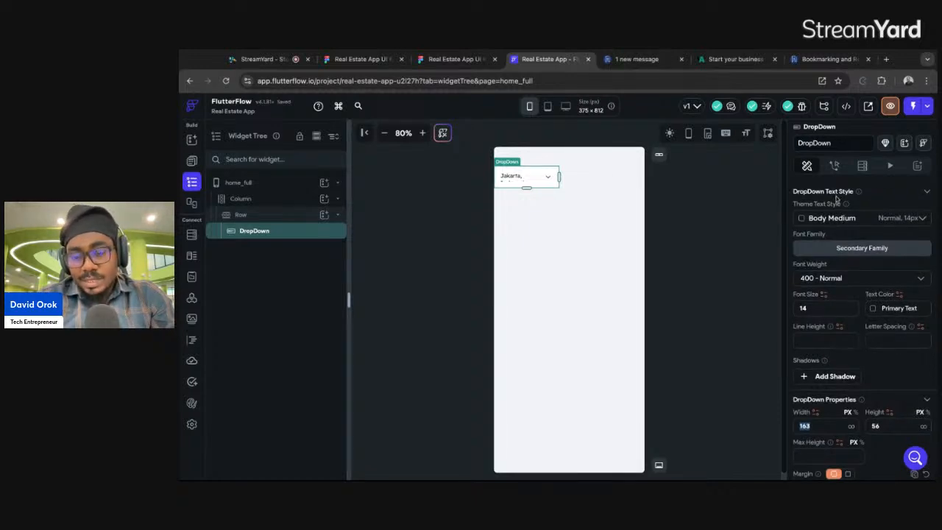
double_click(806, 309)
type("10")
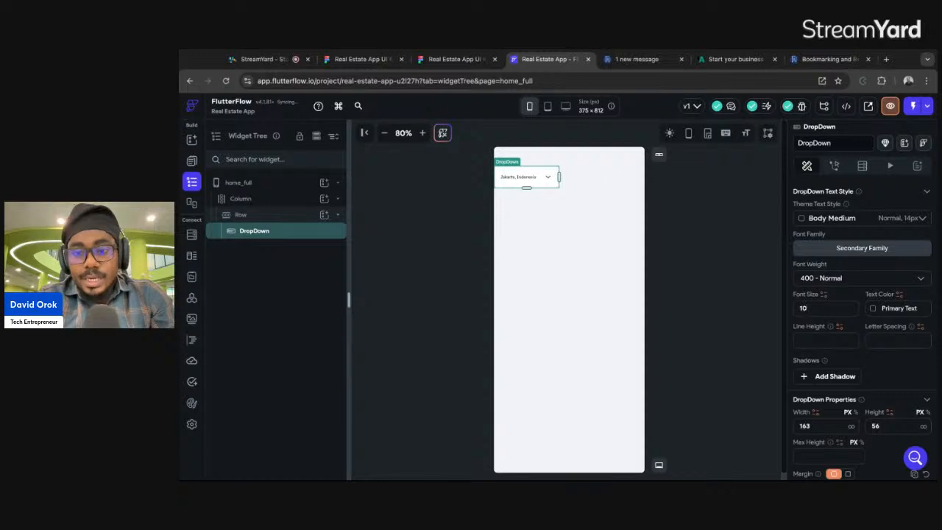
Check the location text's font weight in Figma, and set the FlutterFlow dropdown's font weight to 500 - Medium.
left_click(446, 59)
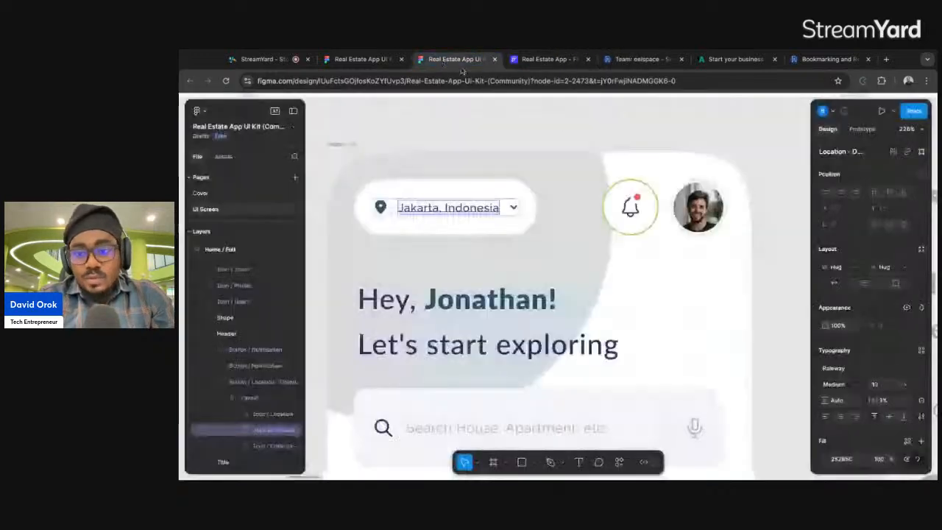
left_click(848, 388)
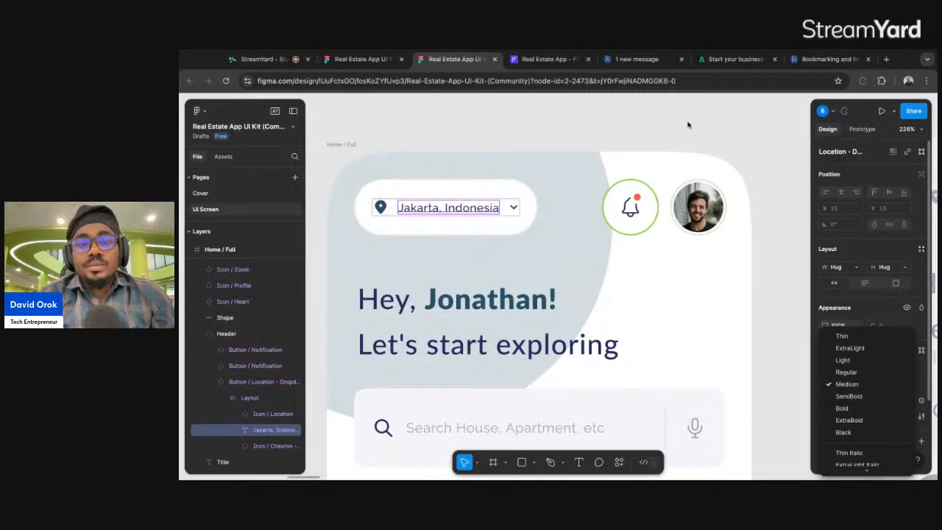
key("ctrl+Tab")
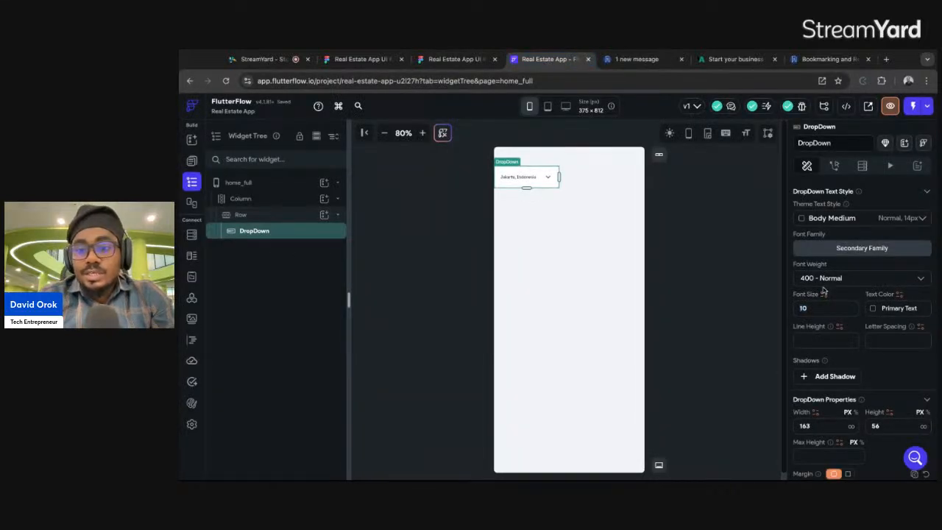
left_click(823, 281)
left_click(821, 302)
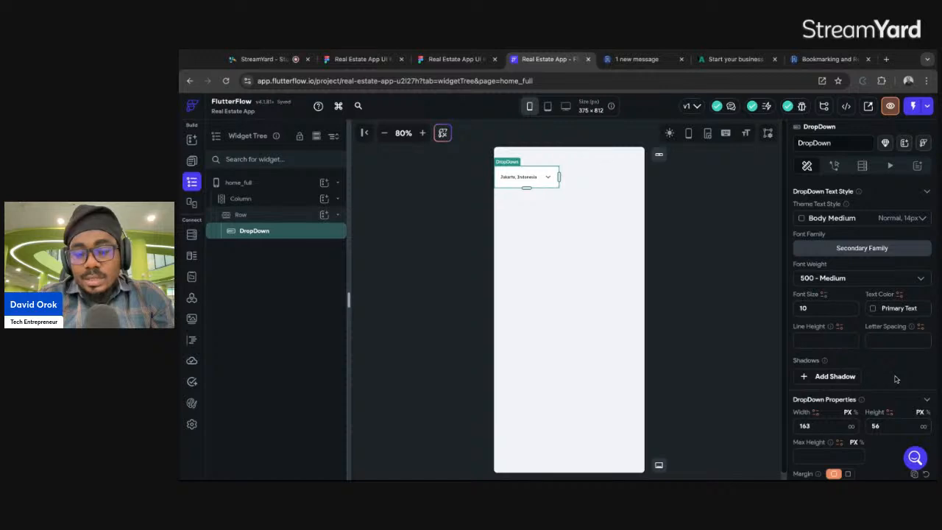
Set the dropdown's height to 50 px in its properties.
left_click_drag(886, 427, 862, 430)
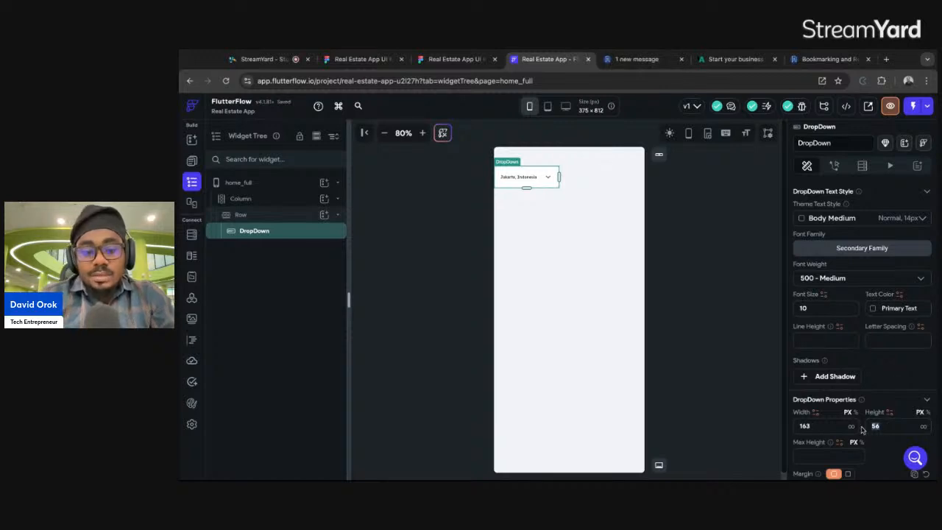
type("50")
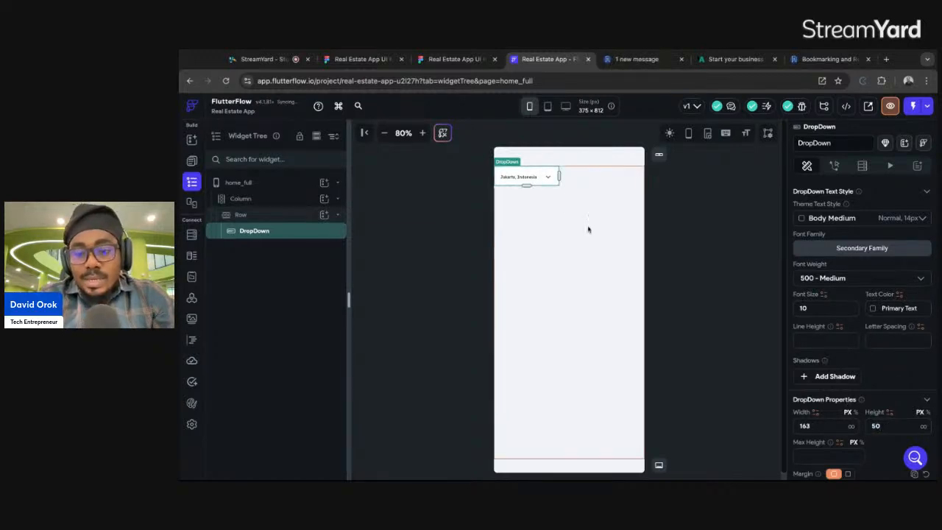
Inspect the location button's corner radius in Figma, and set the FlutterFlow dropdown's border radius to 25.
left_click(439, 62)
scroll(559, 250, "up", 5)
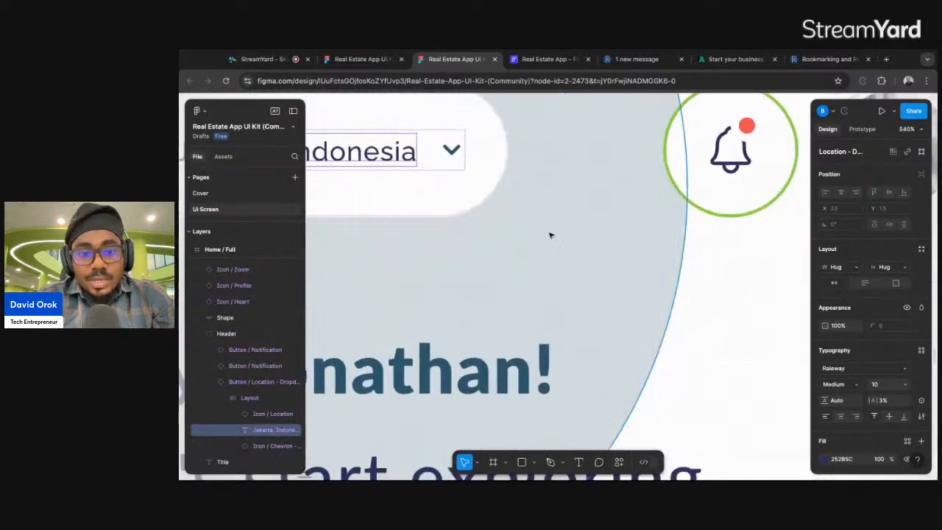
scroll(550, 234, "up", 3)
left_click(550, 226)
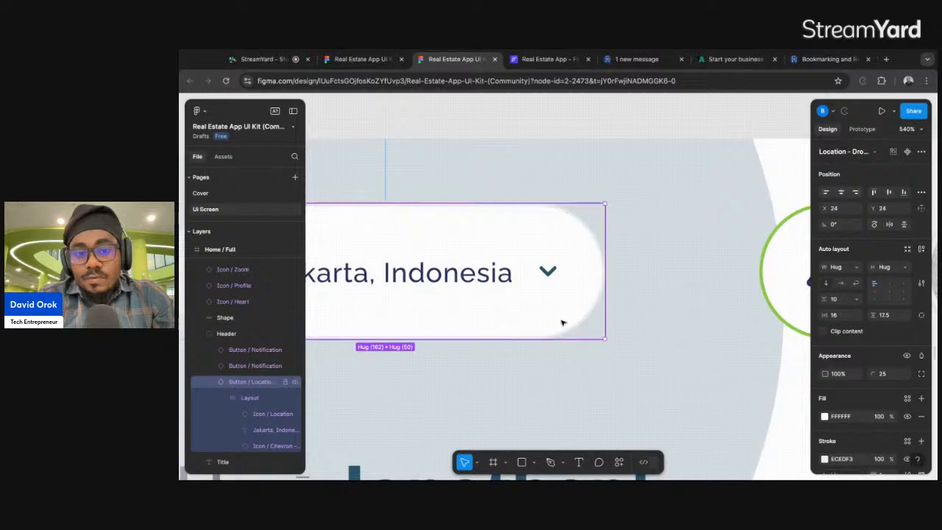
left_click(550, 59)
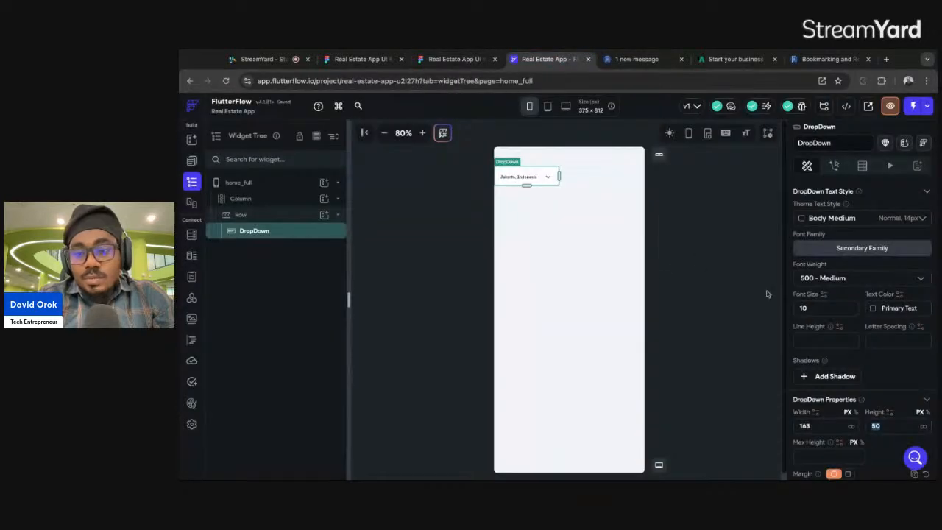
scroll(854, 368, "down", 2)
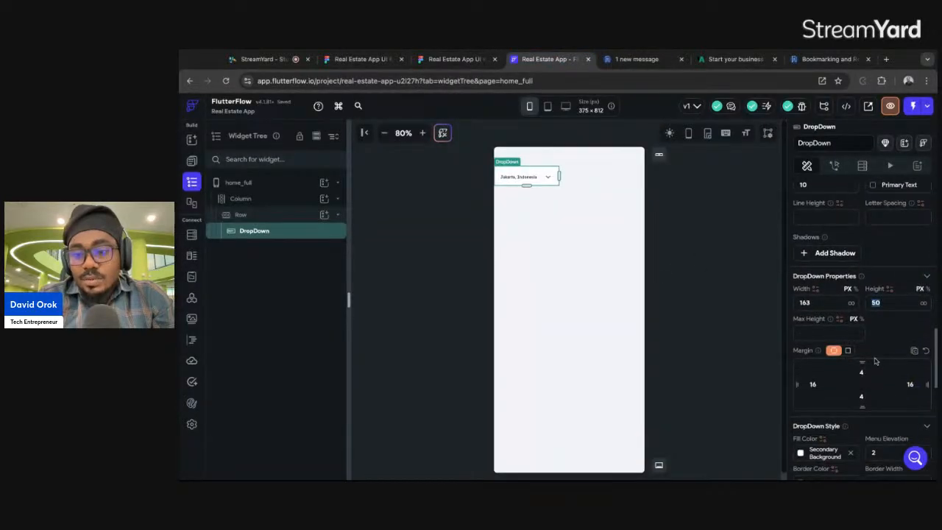
scroll(875, 360, "down", 2)
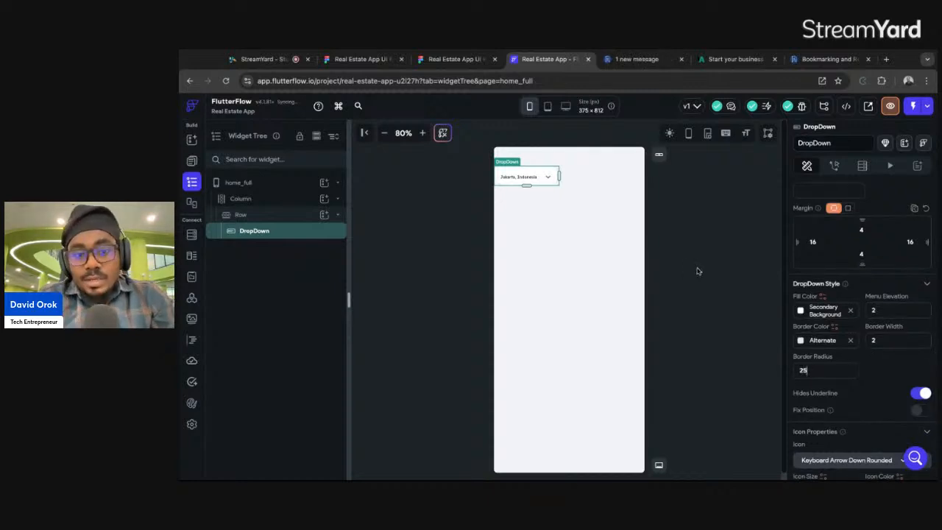
left_click(611, 225)
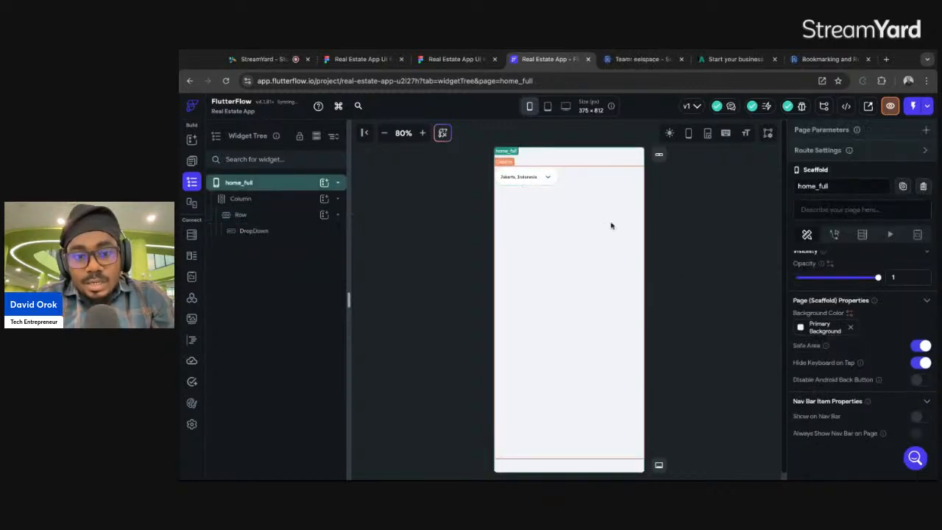
Inspect the chevron icon's size in the Figma location button, and set the FlutterFlow dropdown's icon size to 20.
left_click(554, 180)
scroll(850, 359, "down", 5)
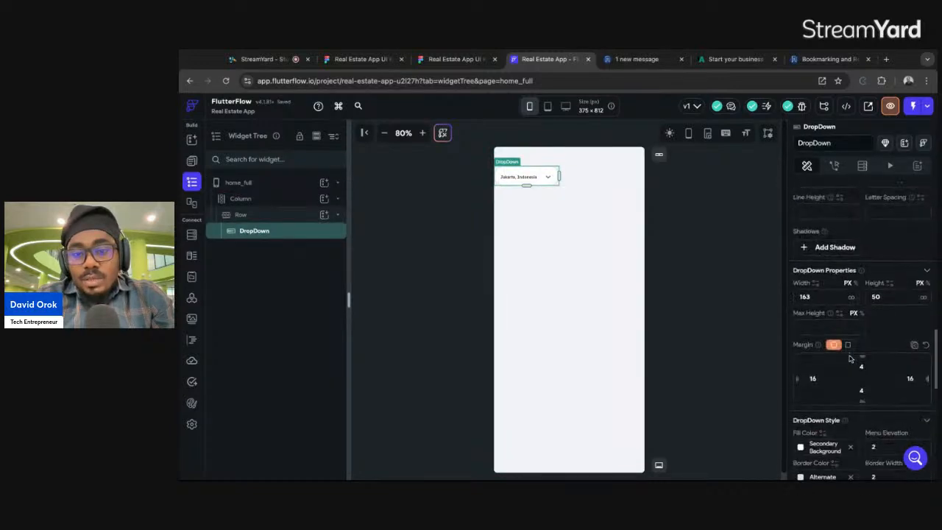
scroll(850, 359, "down", 8)
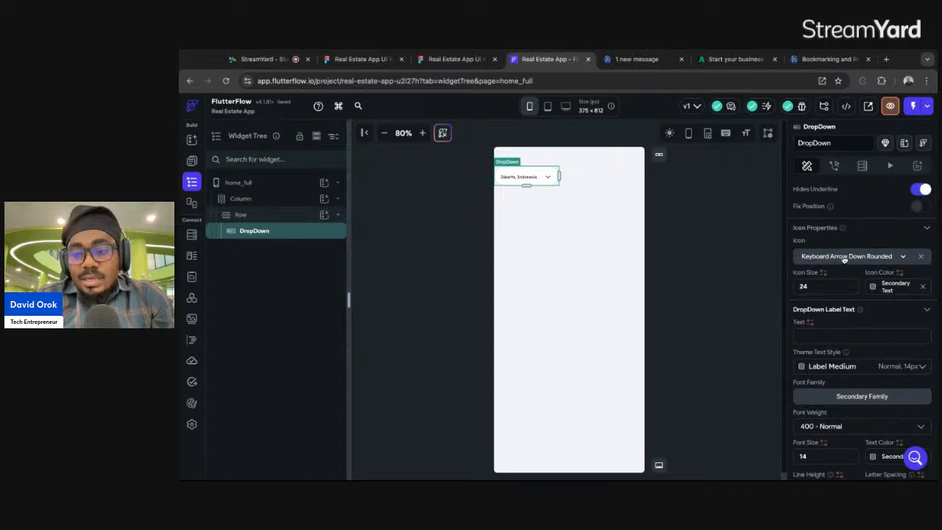
left_click(442, 65)
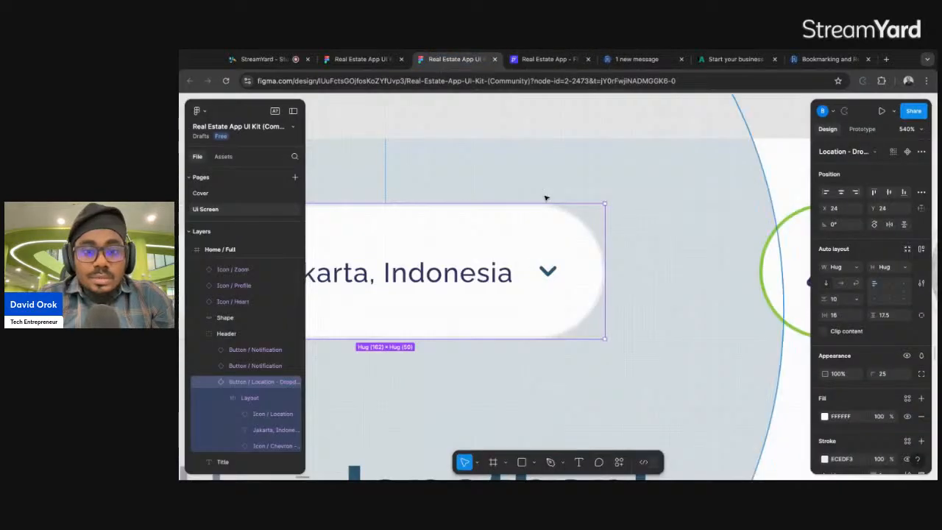
left_click(549, 61)
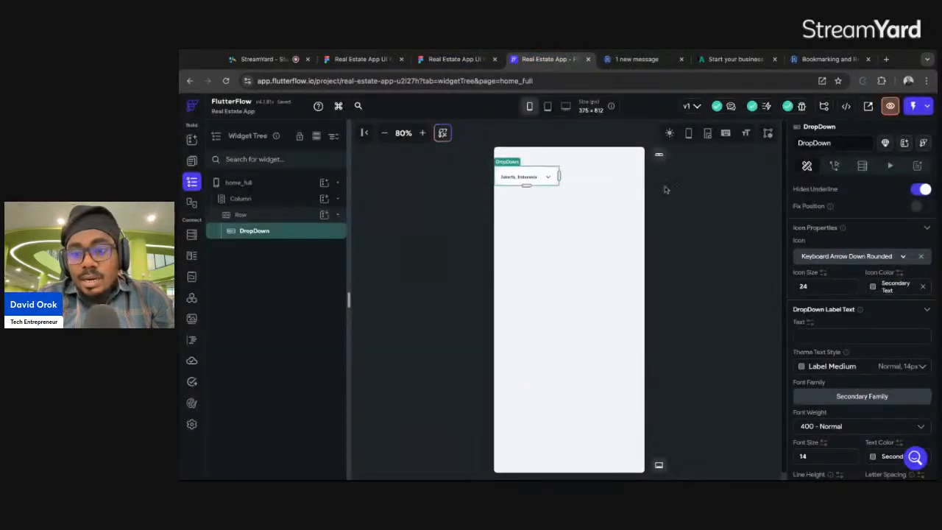
left_click(459, 59)
double_click(555, 271)
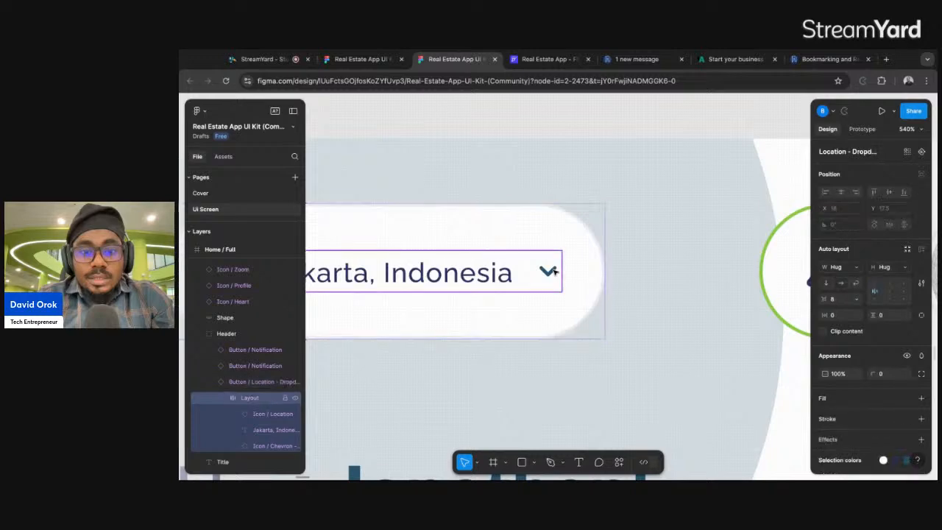
double_click(555, 271)
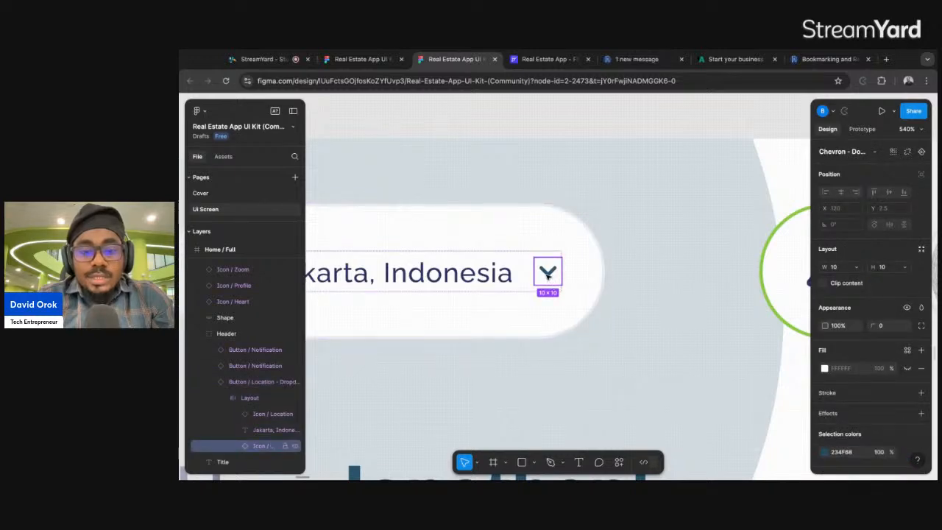
left_click(548, 59)
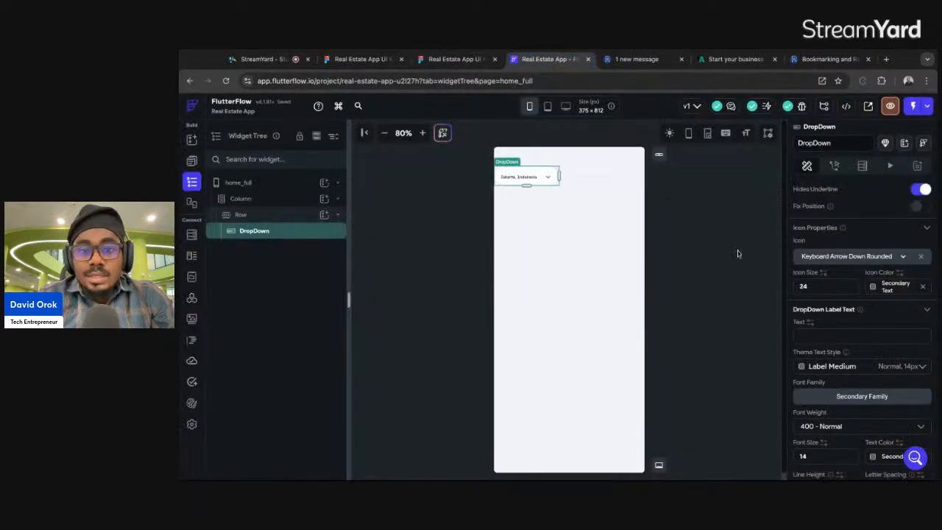
double_click(812, 287)
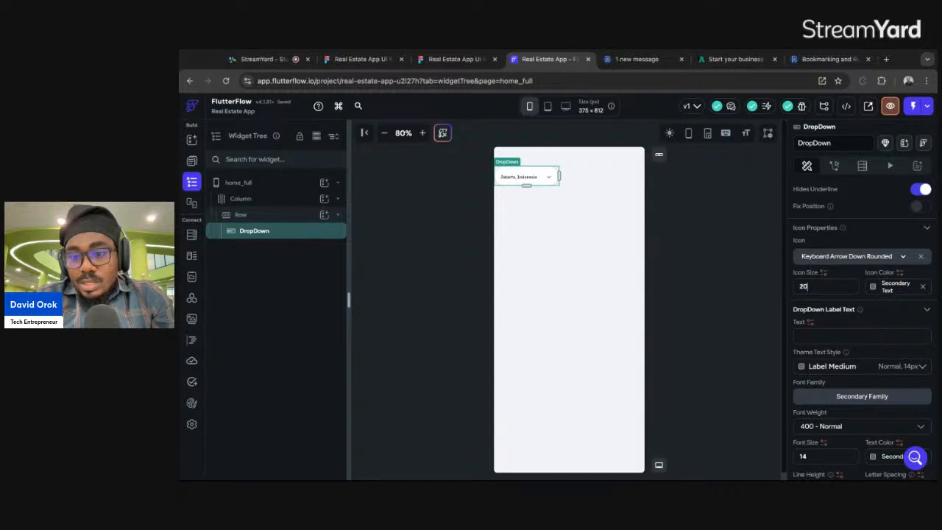
Review the dropdown's label text, icon, style, margin and text style properties.
scroll(862, 316, "down", 2)
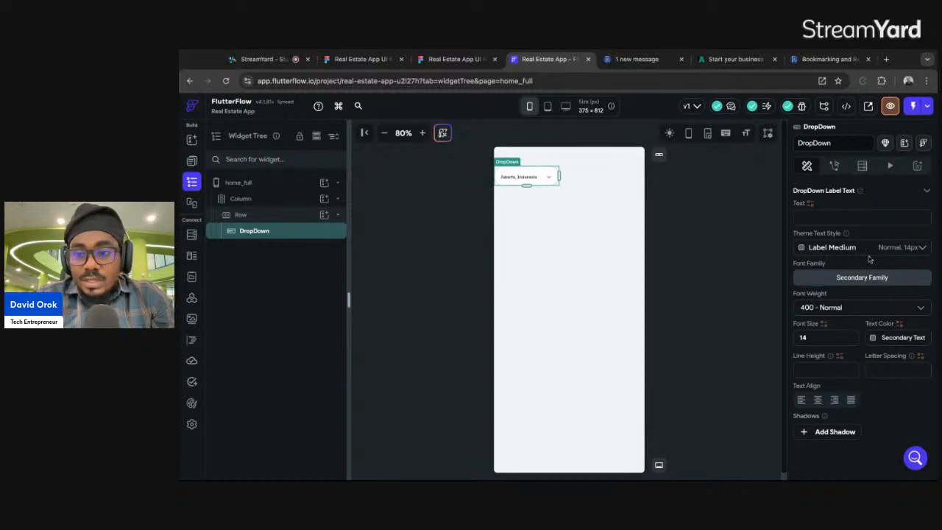
scroll(869, 258, "up", 2)
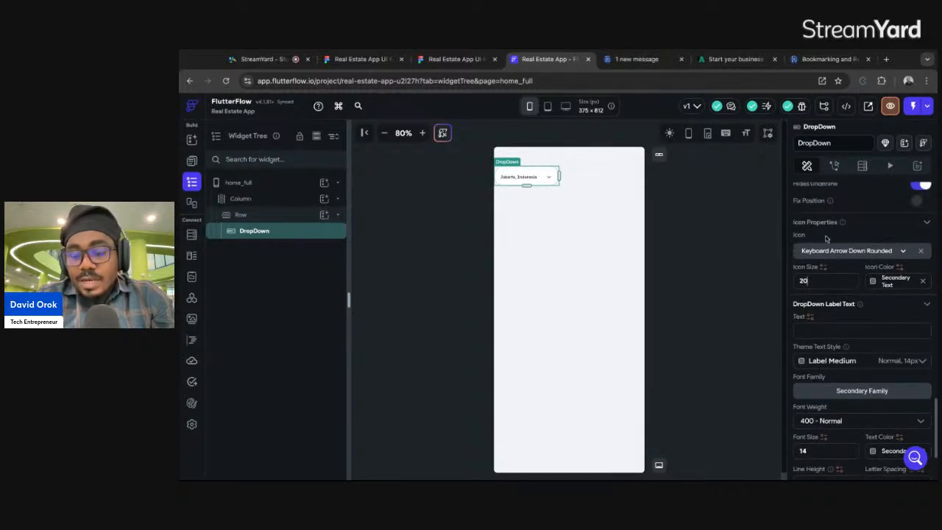
mouse_move(841, 226)
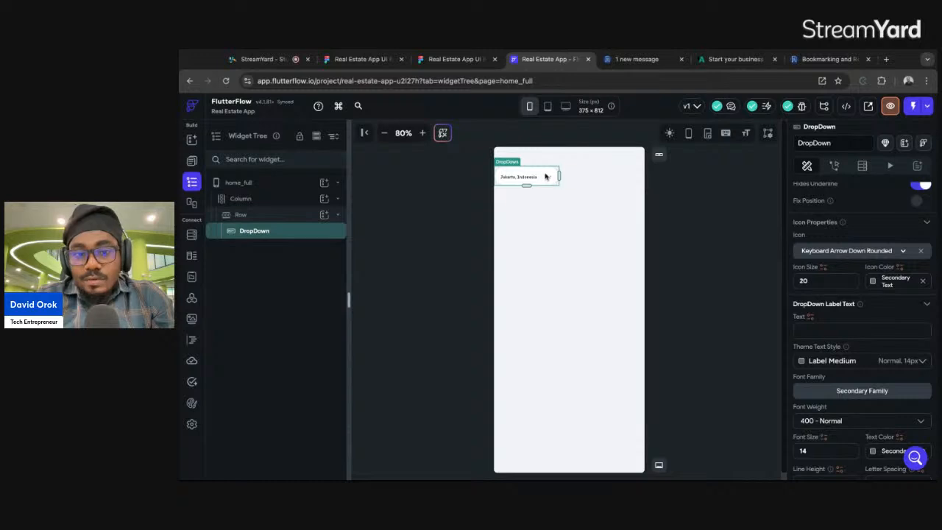
scroll(867, 248, "up", 1)
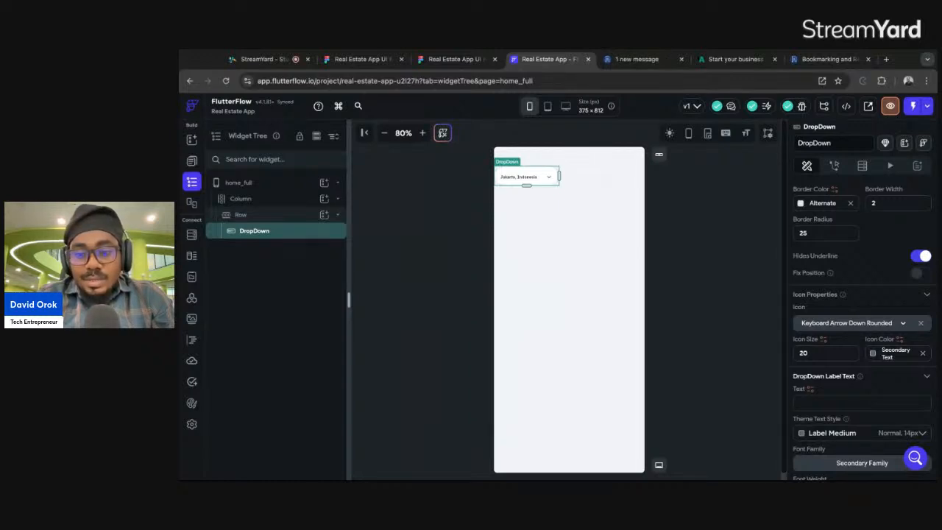
scroll(862, 332, "up", 3)
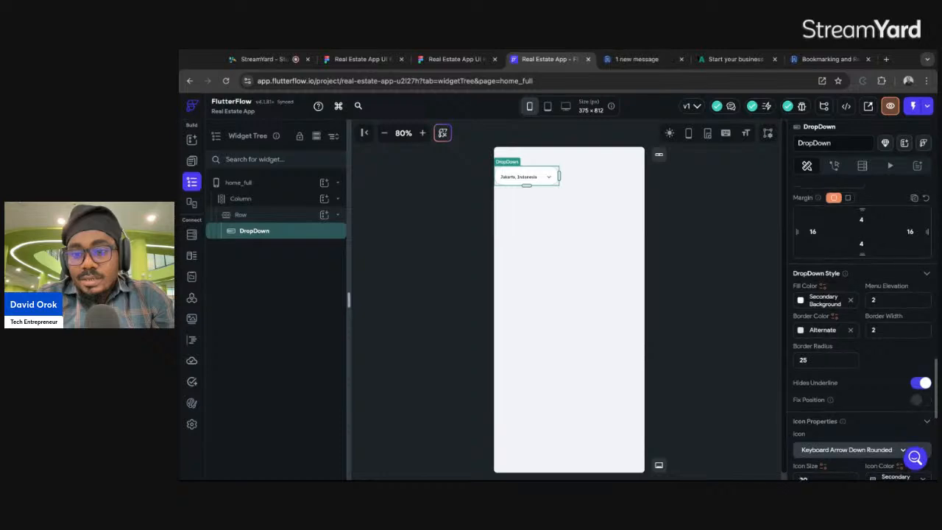
scroll(861, 331, "up", 2)
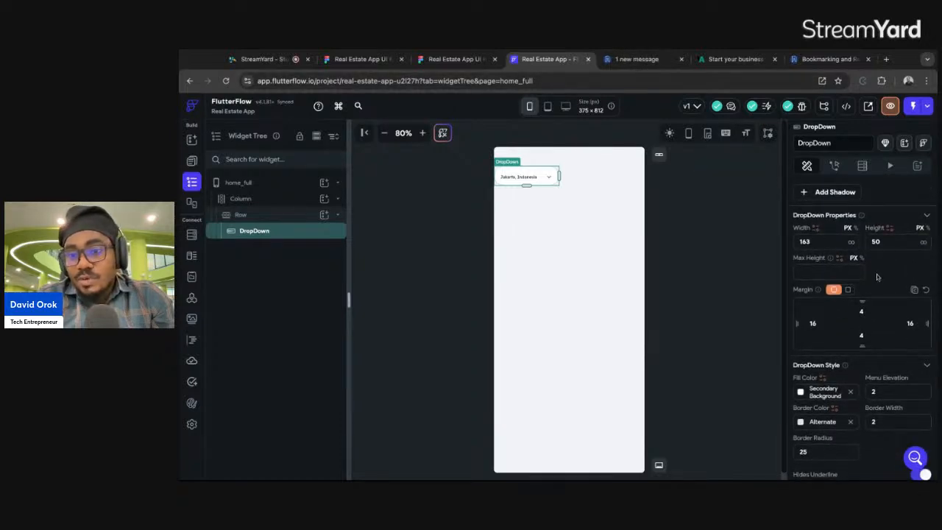
scroll(876, 272, "up", 3)
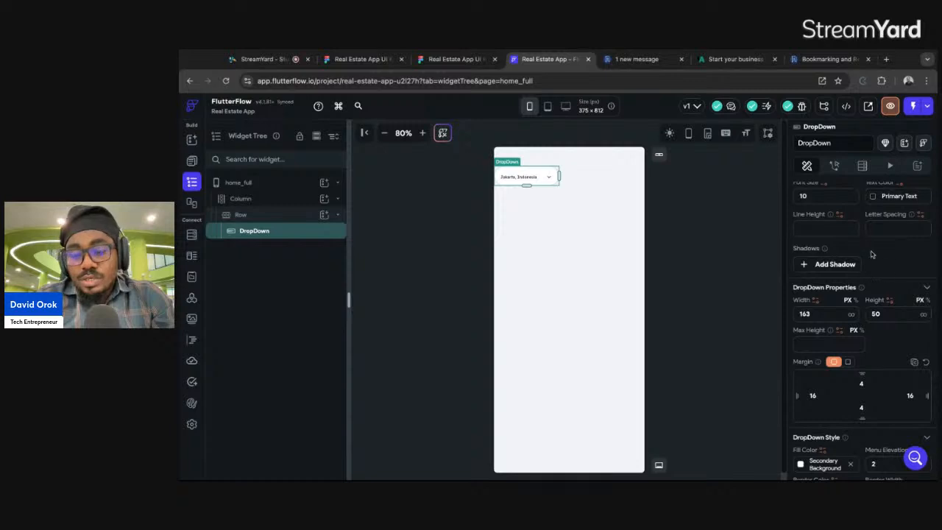
scroll(872, 254, "up", 3)
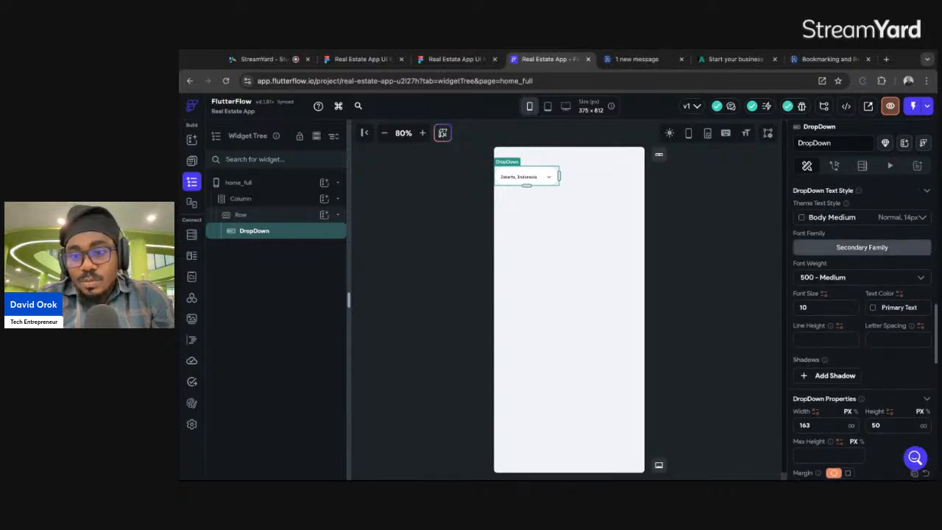
Examine the location button's pin, text and chevron layout in Figma, and set the FlutterFlow dropdown's width to 200 px.
left_click(456, 59)
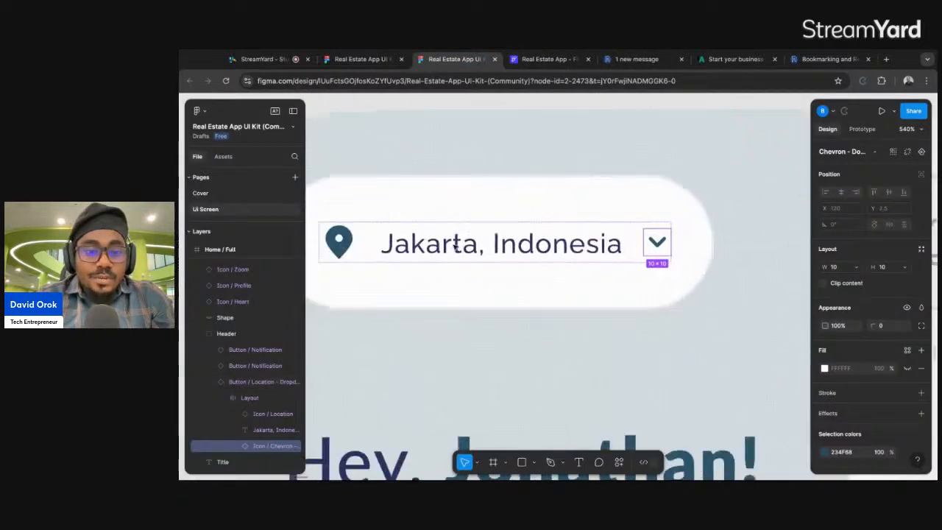
scroll(455, 247, "left", 1)
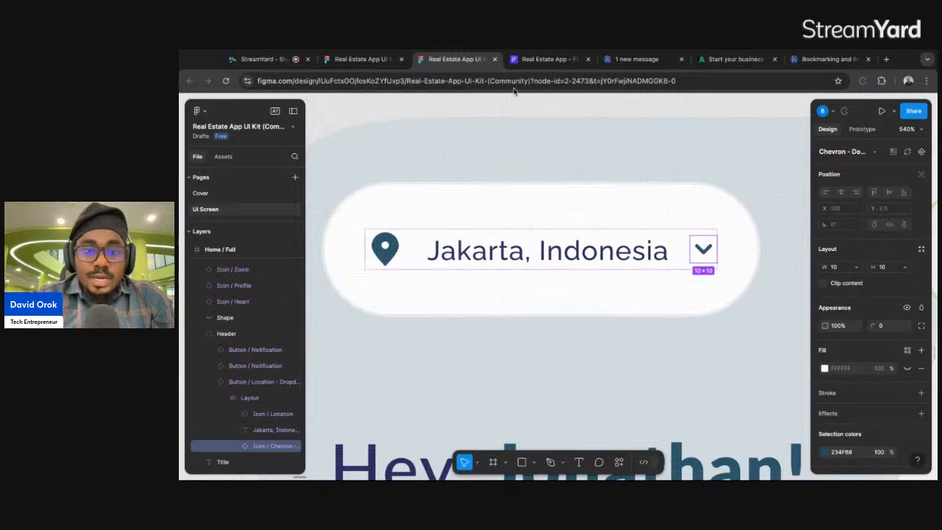
left_click(548, 59)
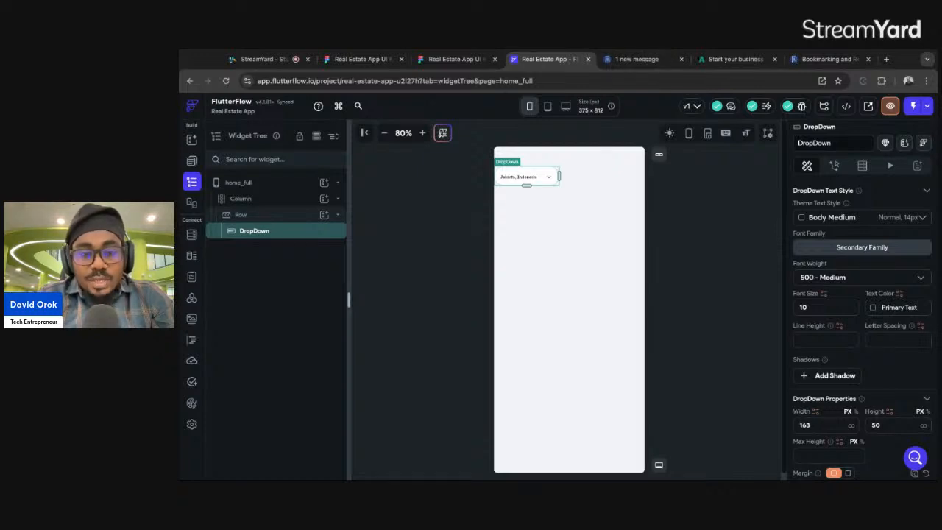
scroll(862, 363, "down", 3)
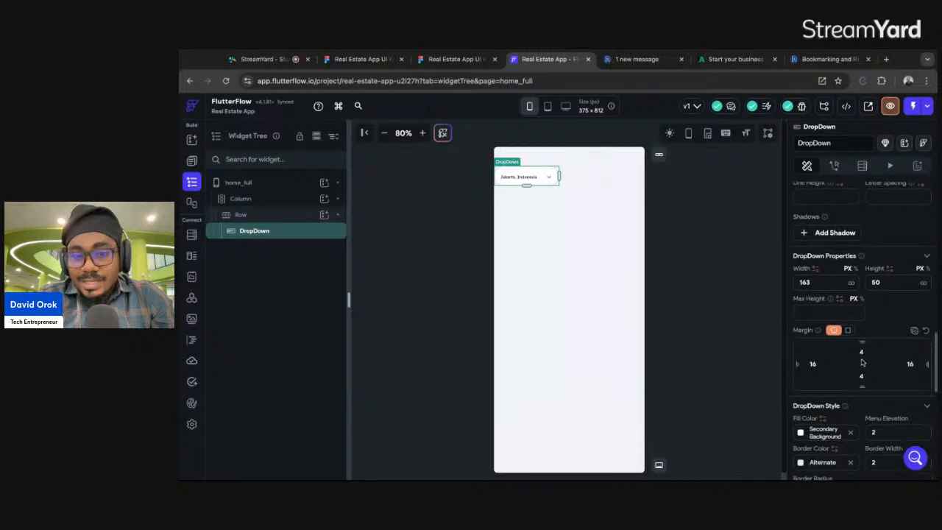
scroll(848, 309, "down", 1)
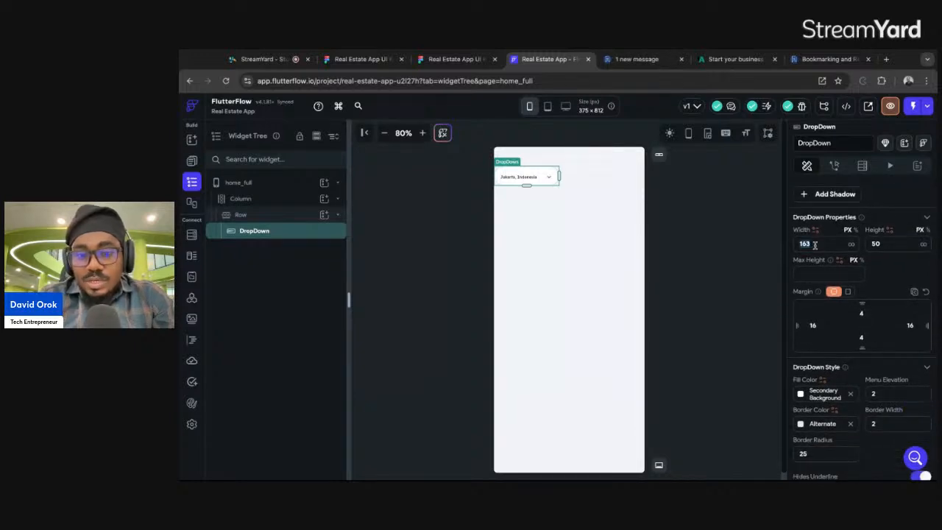
type("200")
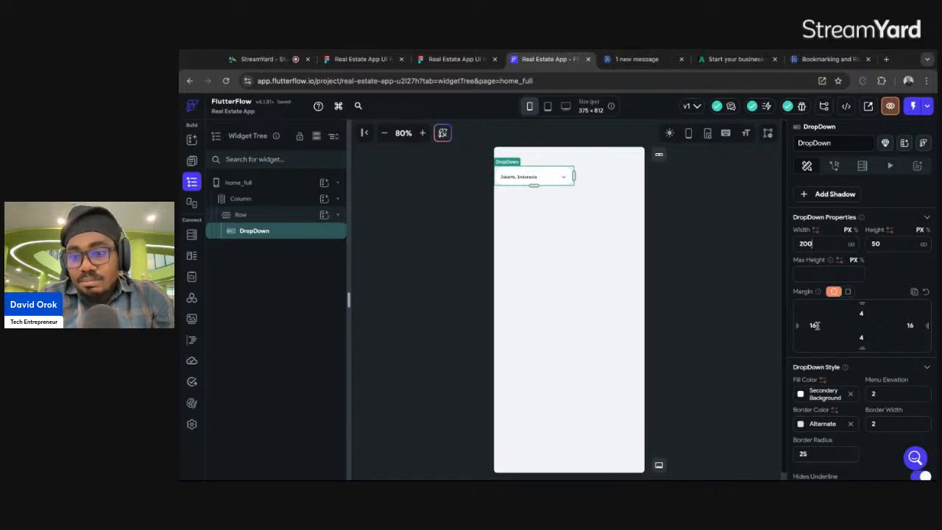
Try a left margin of 32 on the dropdown, and set it to 50 to make room before the text.
scroll(816, 325, "down", 5)
scroll(817, 326, "down", 5)
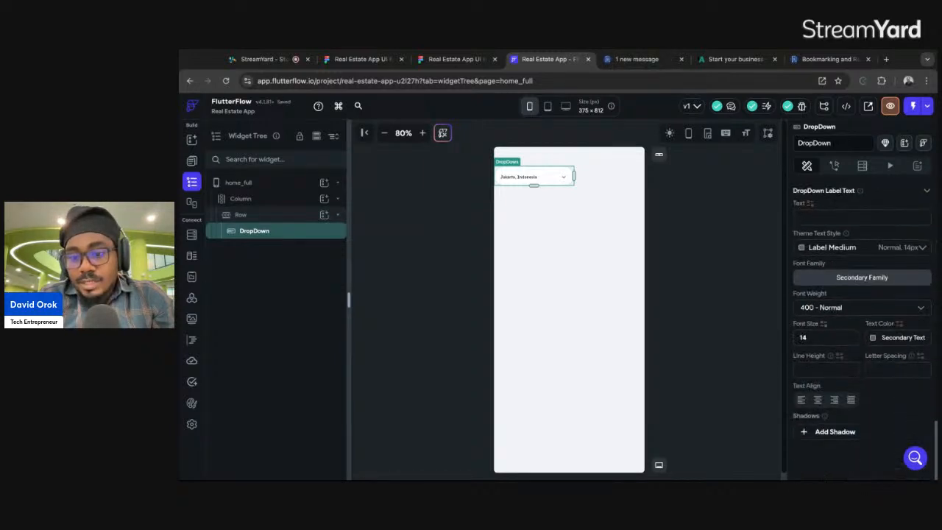
scroll(816, 317, "up", 10)
double_click(816, 311)
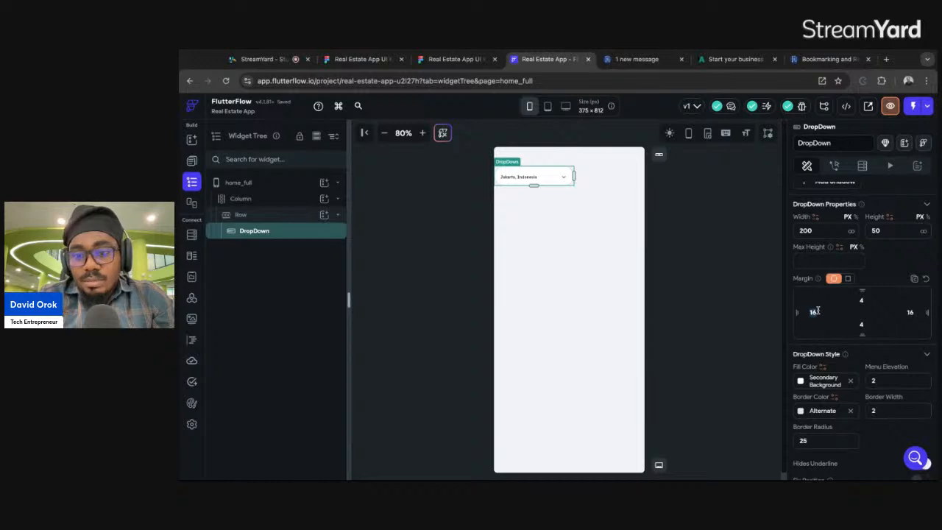
type("32")
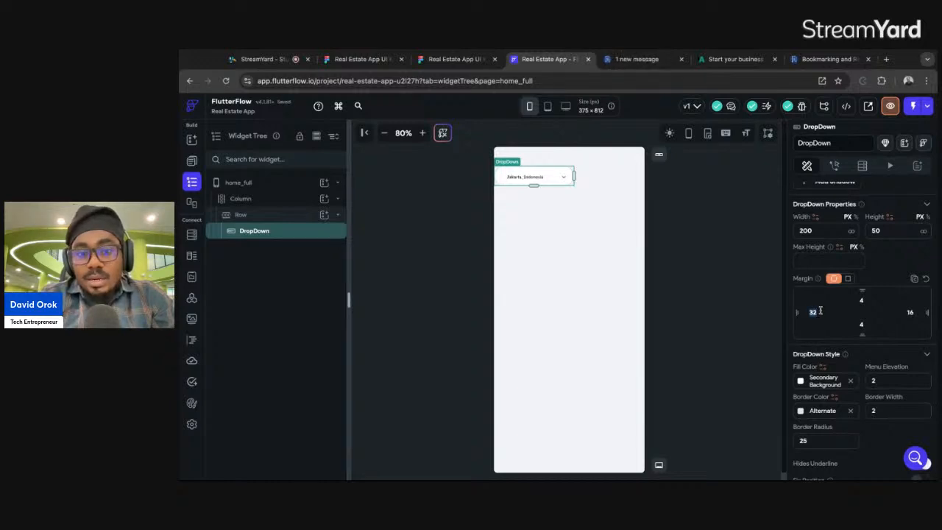
type("50")
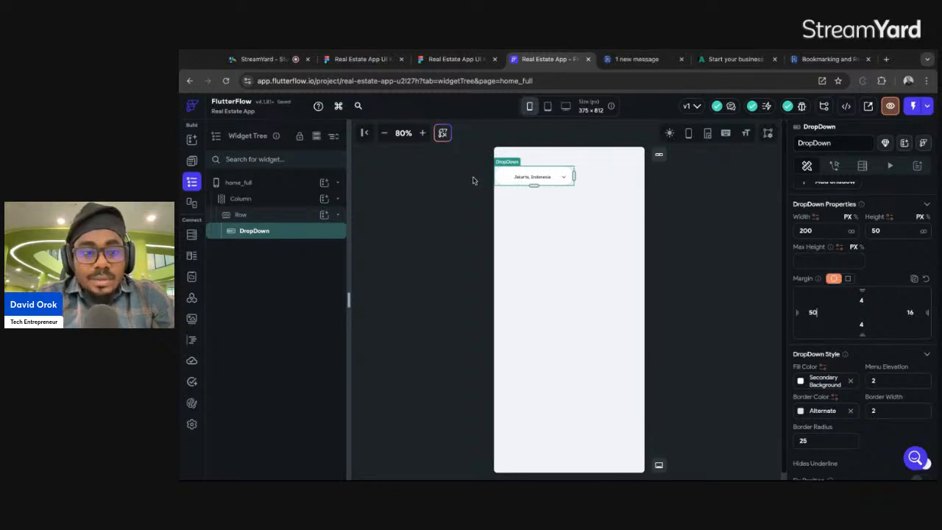
Wrap the location dropdown in a Stack and add an Icon widget as a child of that stack.
right_click(274, 233)
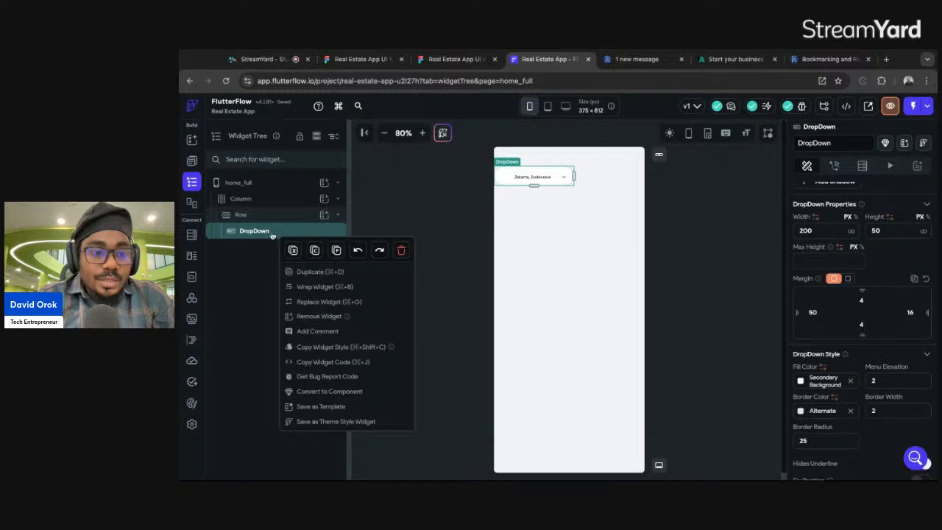
left_click(319, 289)
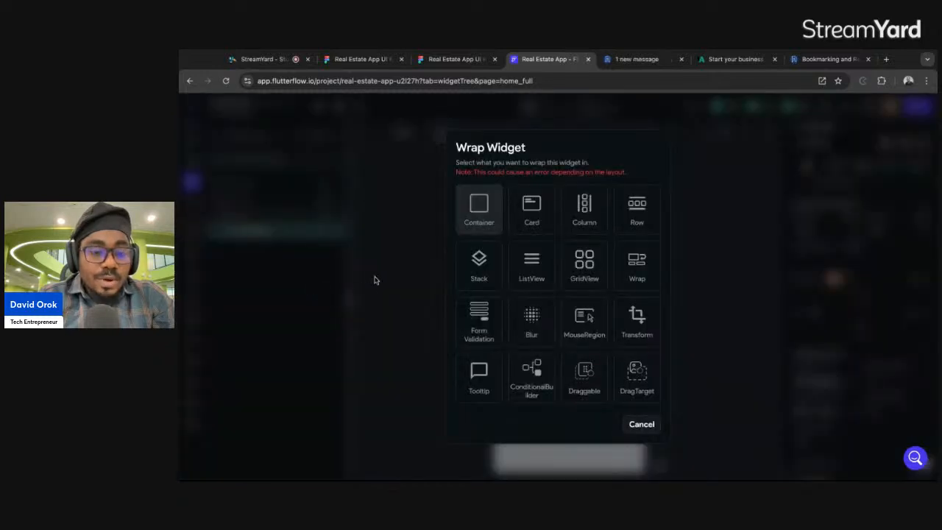
left_click(487, 269)
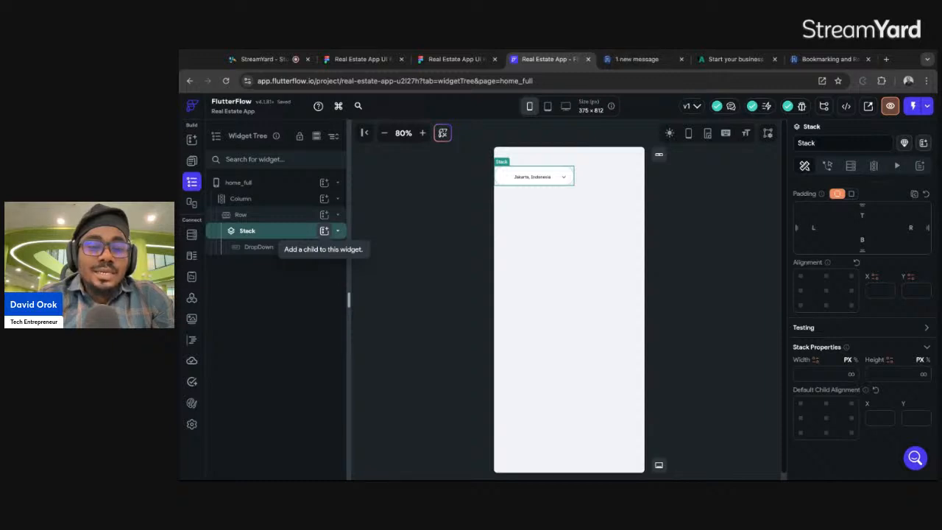
left_click(323, 230)
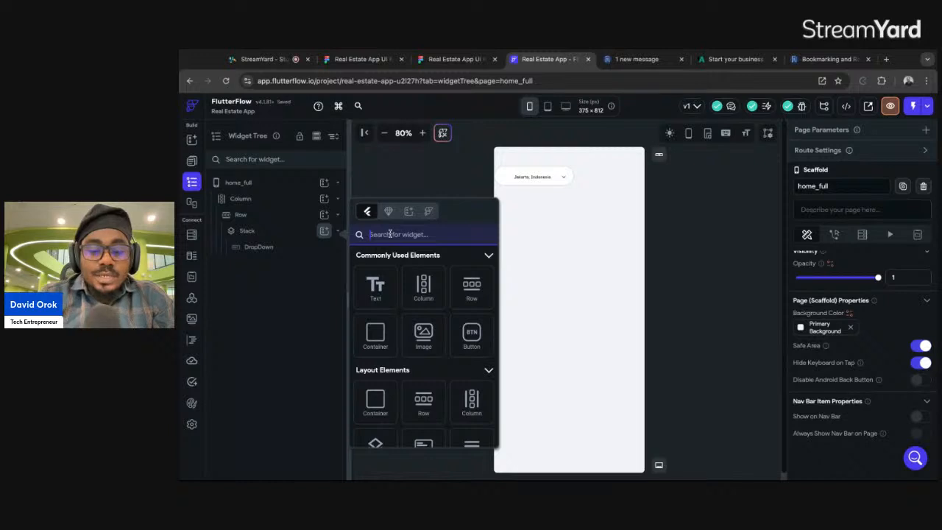
type("icon")
left_click(376, 417)
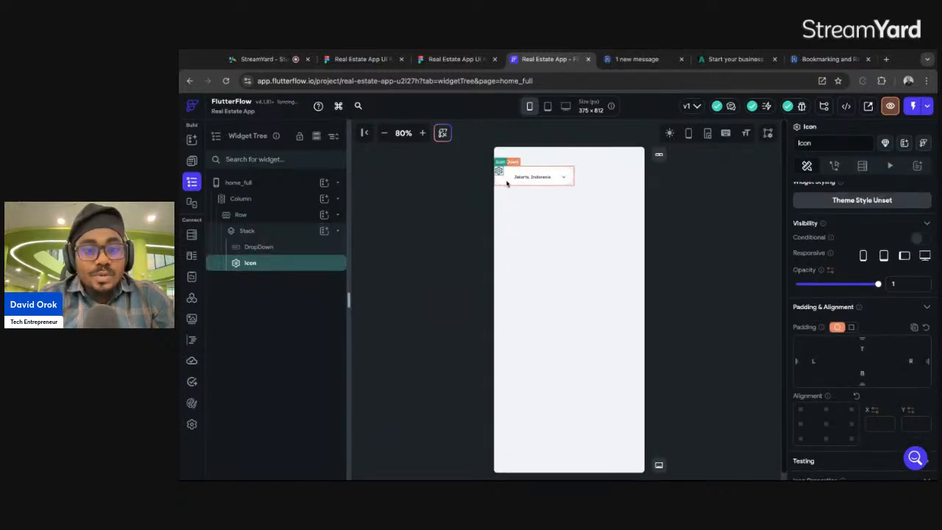
Search the icon library for location, compare with the Figma pin, and set the new icon to the solid Location On pin.
scroll(854, 392, "down", 2)
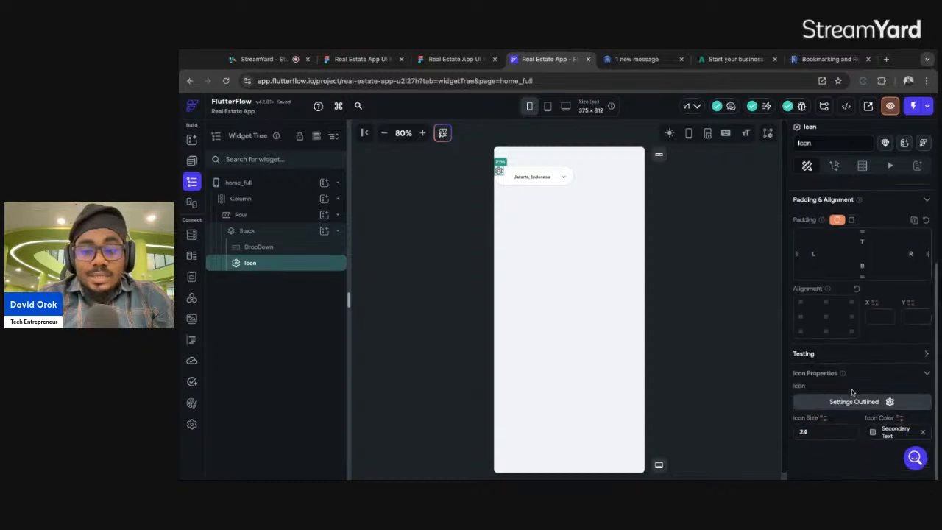
left_click(845, 406)
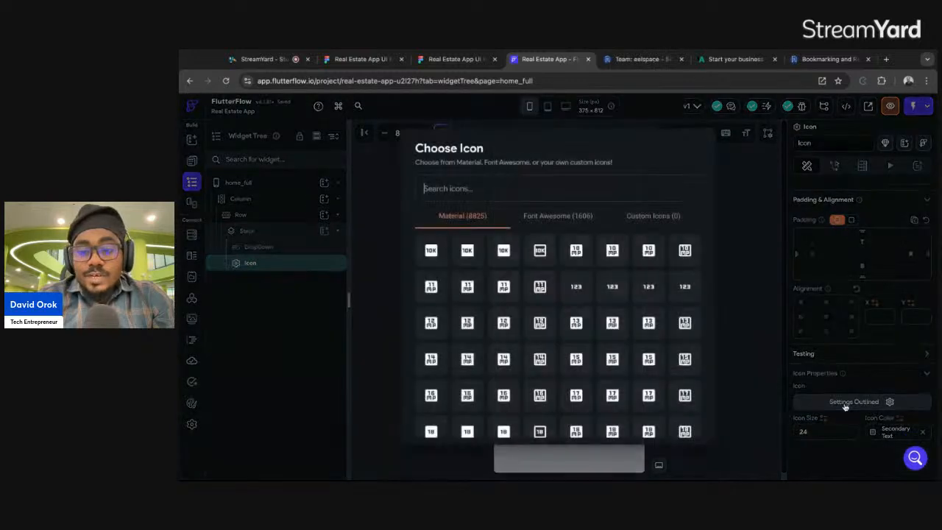
left_click(523, 192)
type("location")
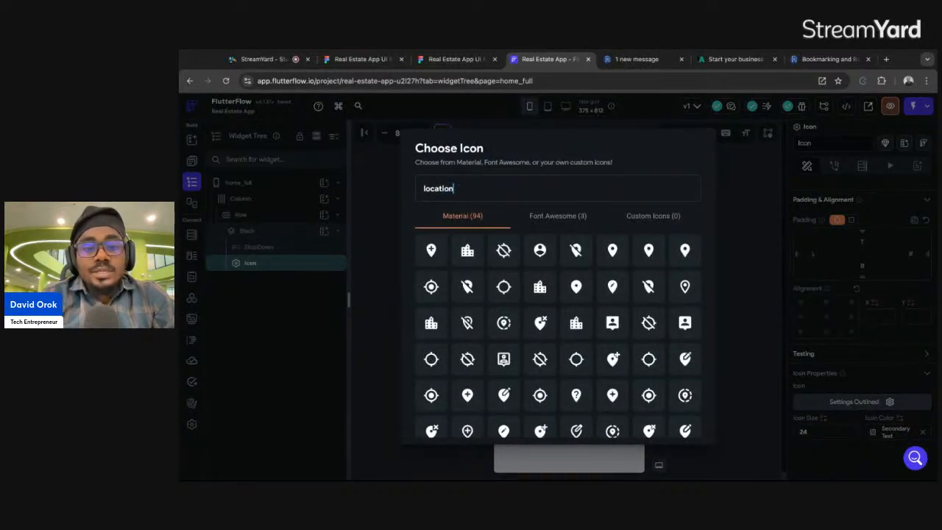
left_click(454, 59)
left_click(549, 58)
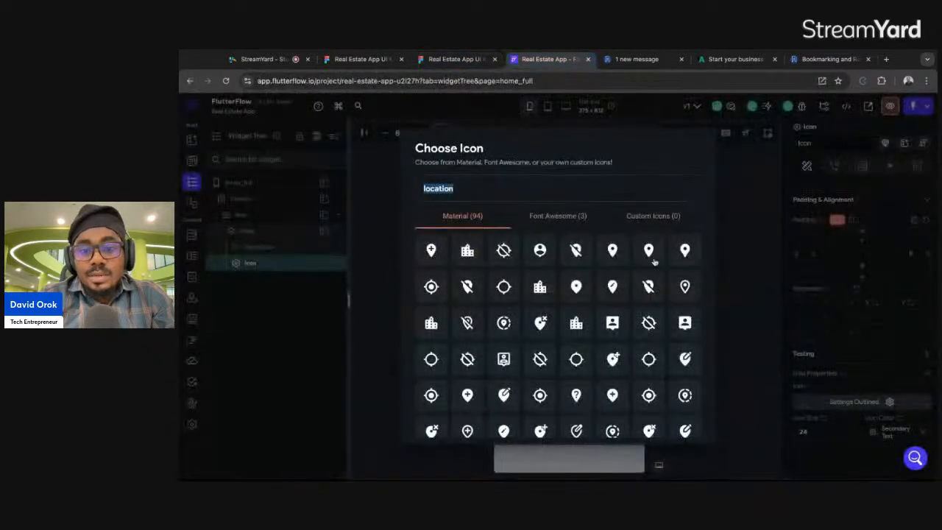
left_click(618, 254)
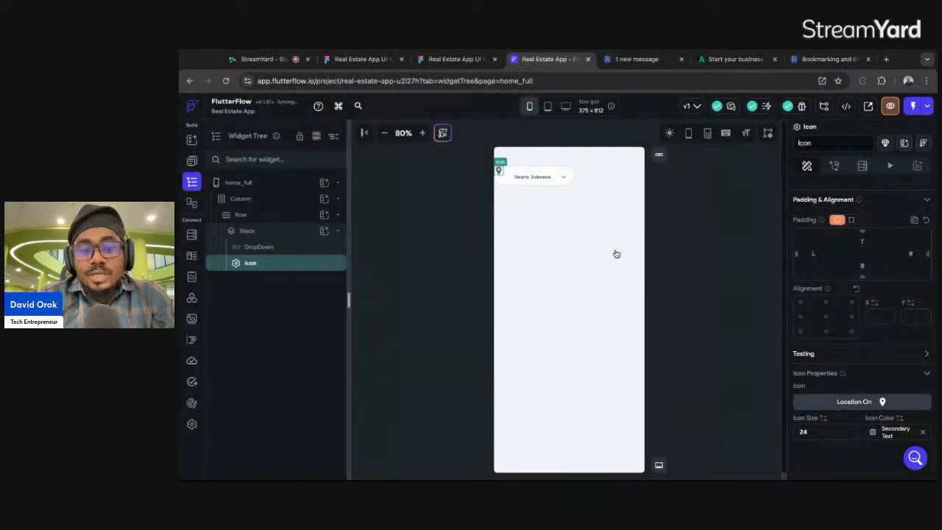
Look up the pin's fill colour in the Figma location button and set the FlutterFlow icon's colour to #234F68.
left_click(455, 59)
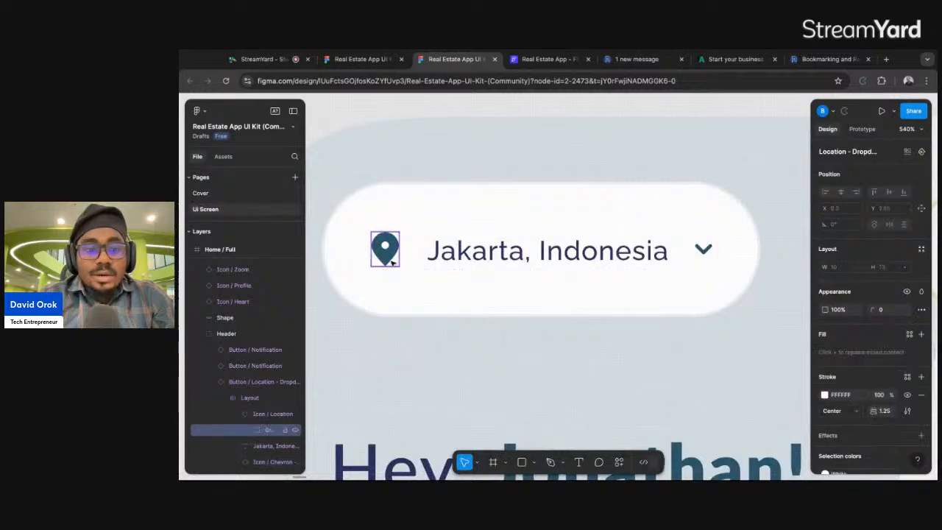
scroll(846, 383, "down", 2)
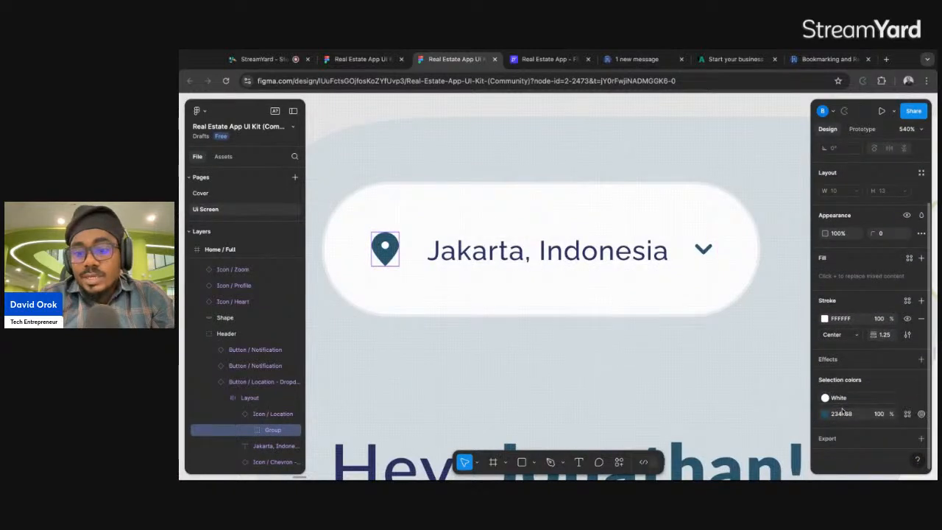
left_click(550, 59)
left_click(894, 431)
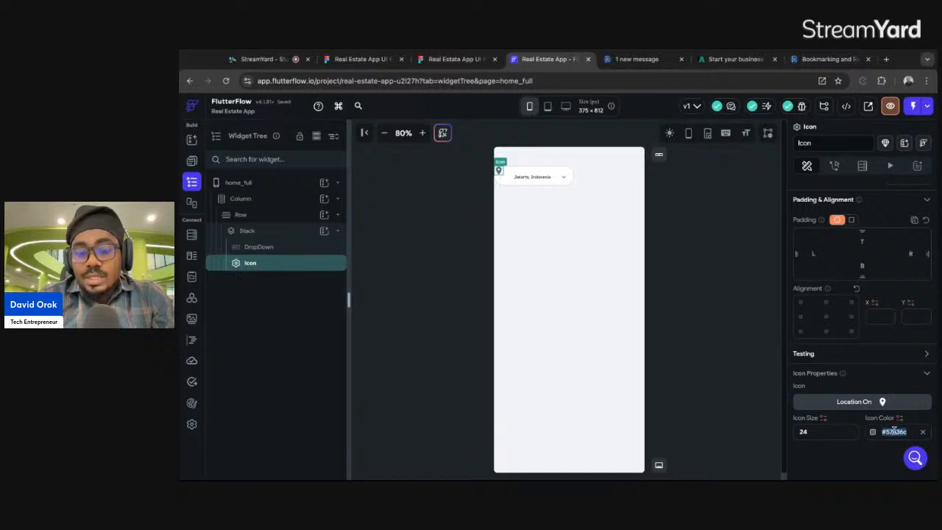
type("#234F68")
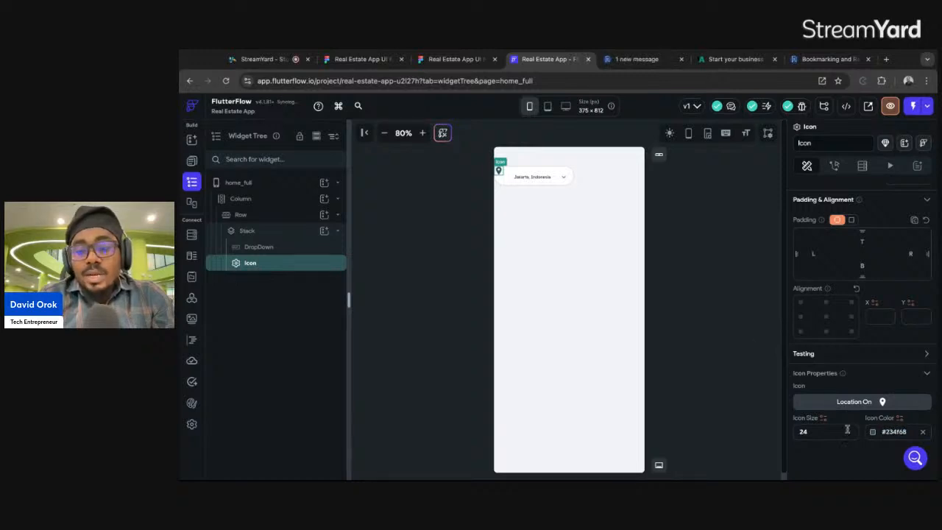
Inspect the Figma pin's size, and set the FlutterFlow pin icon's top padding to 14 and left padding to 25.
left_click(440, 60)
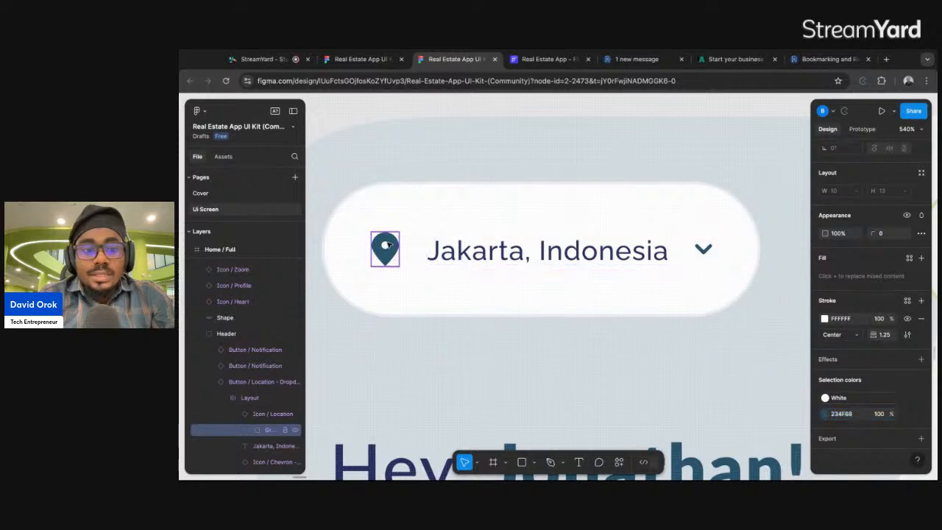
left_click(387, 245)
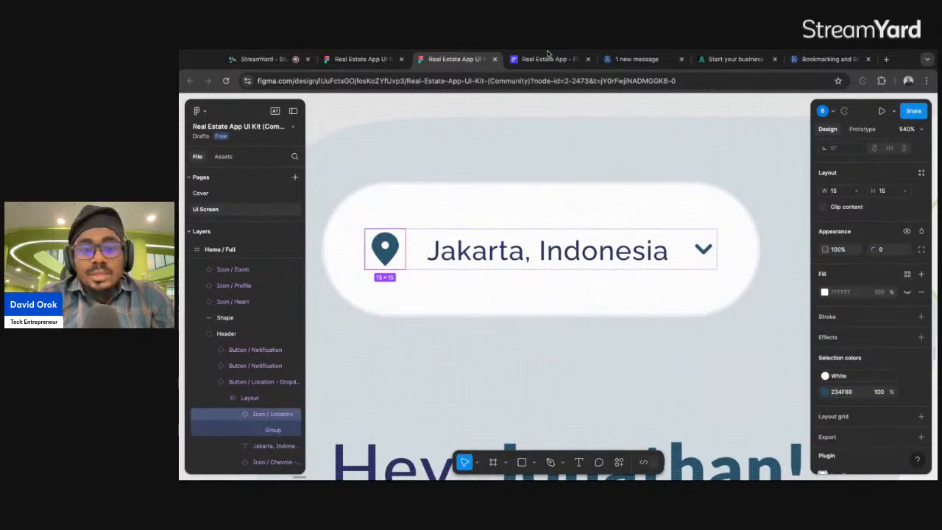
left_click(548, 57)
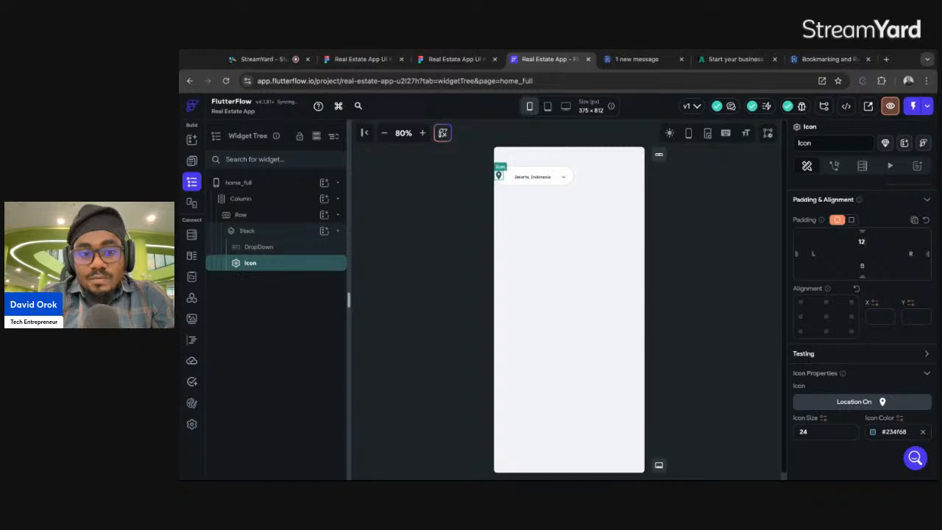
key("BackSpace")
type("4")
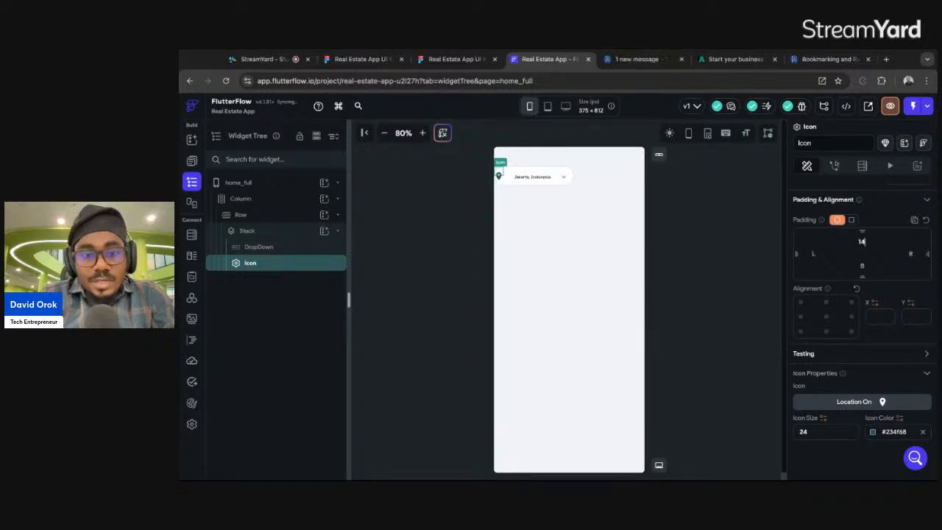
left_click(816, 253)
type("25")
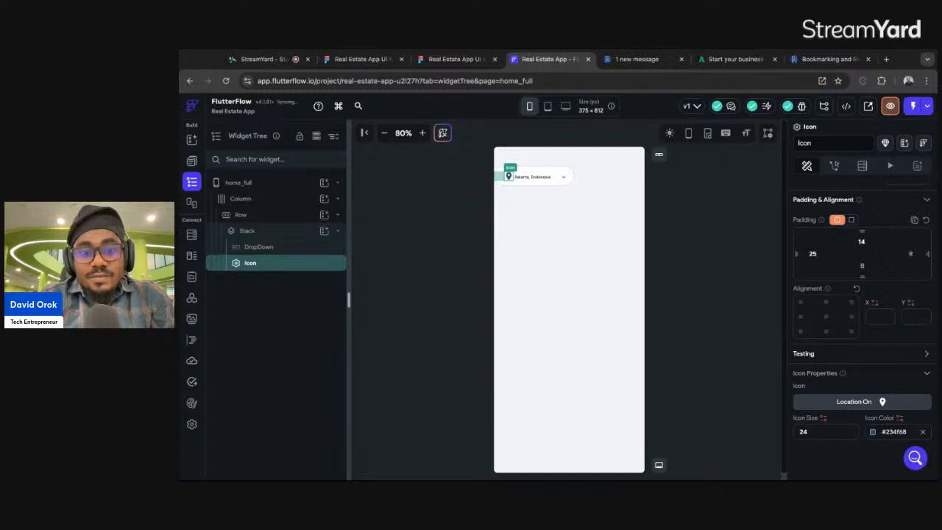
Check the spacing around the pin in Figma and set the FlutterFlow icon's left padding to 16.
left_click(454, 59)
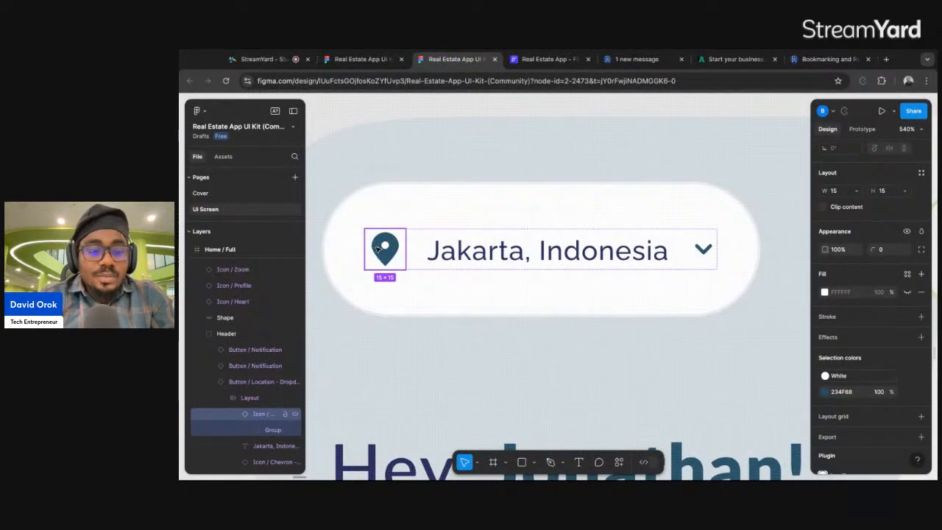
key("alt")
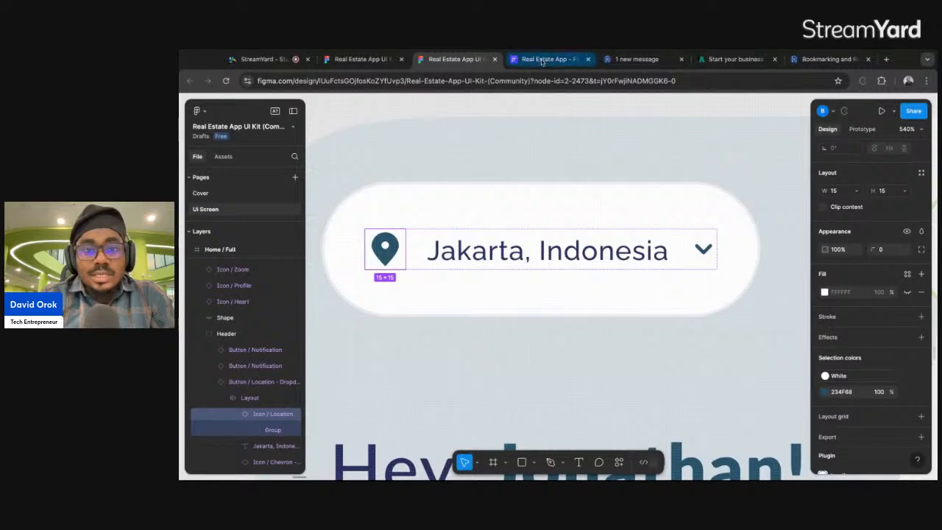
left_click(549, 59)
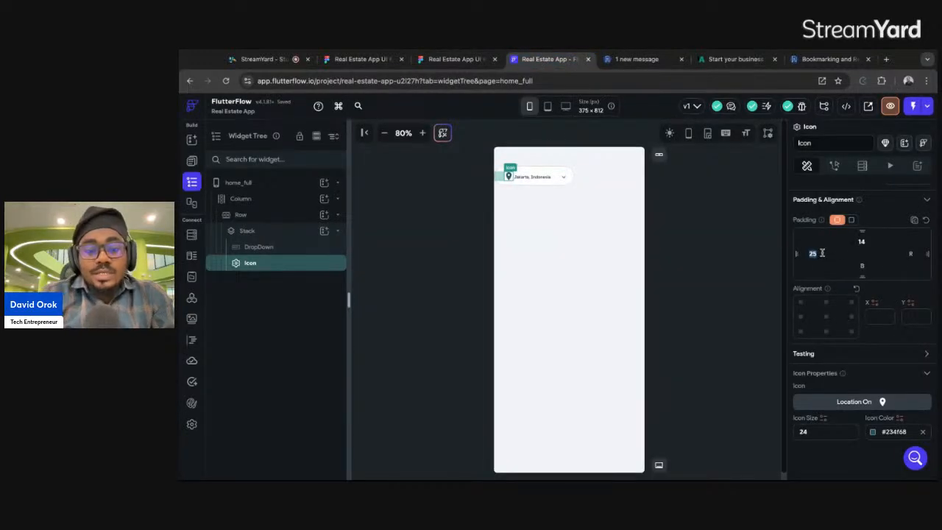
type("16")
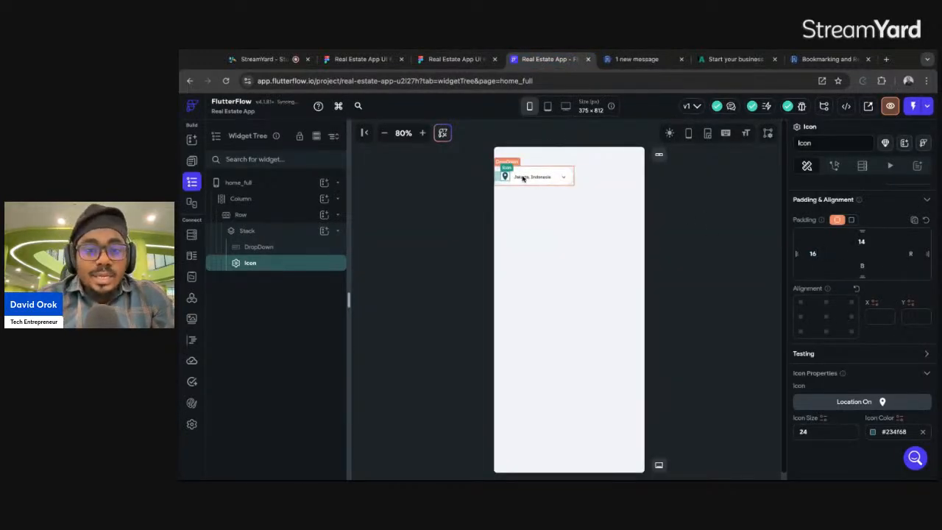
Inspect the Jakarta, Indonesia text in Figma, and set the FlutterFlow dropdown's width to 180 px after trying 189.
left_click(523, 178)
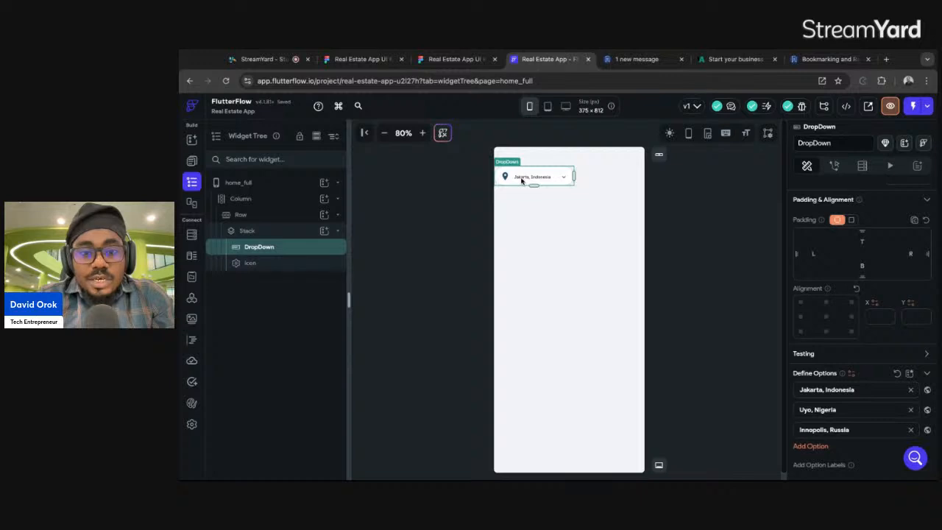
left_click(463, 60)
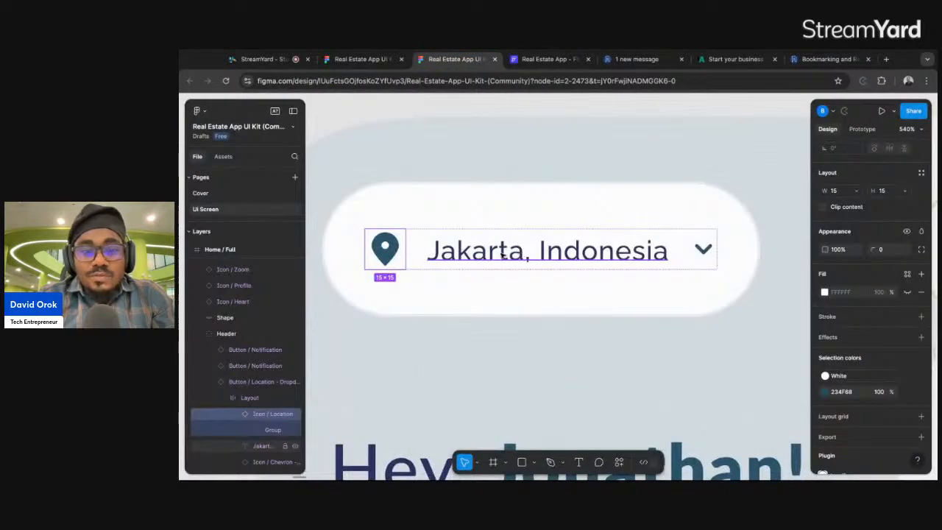
left_click(502, 254)
double_click(501, 253)
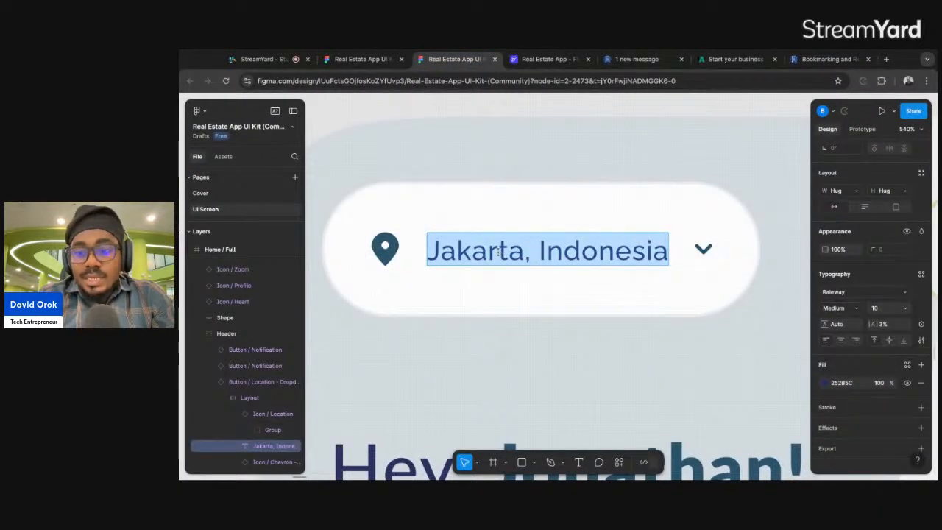
left_click(549, 59)
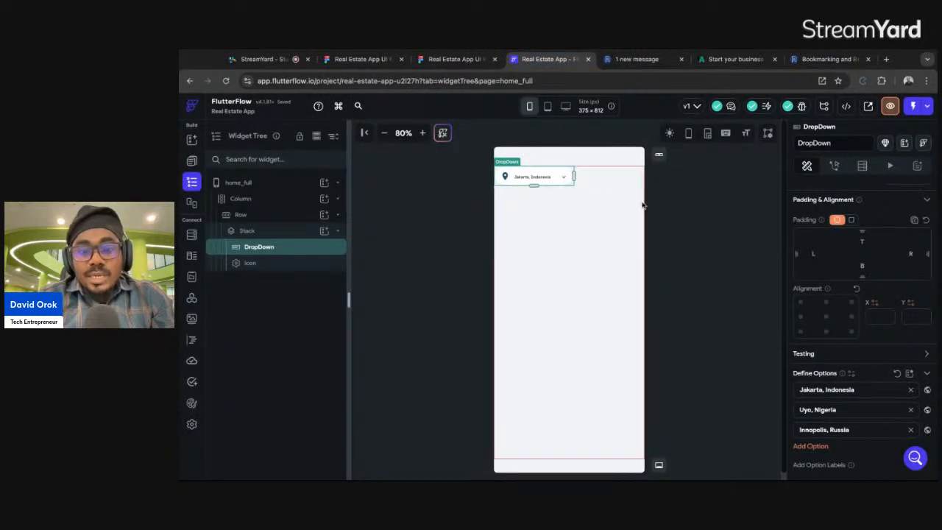
scroll(856, 401, "down", 1)
scroll(856, 401, "down", 3)
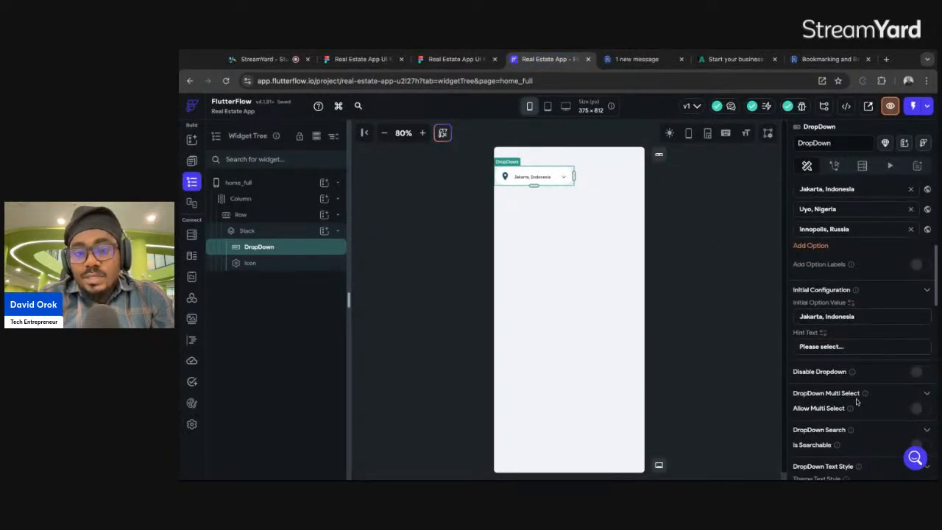
scroll(856, 401, "down", 7)
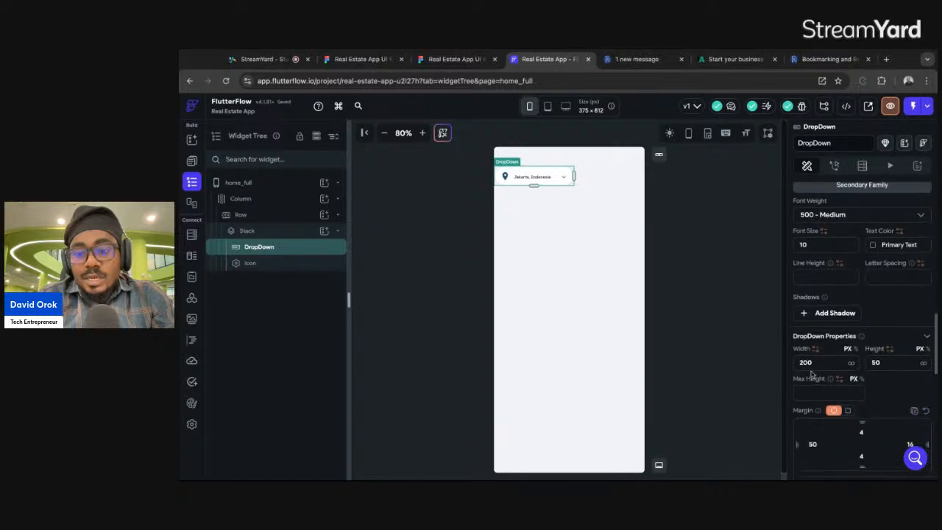
double_click(817, 362)
type("189")
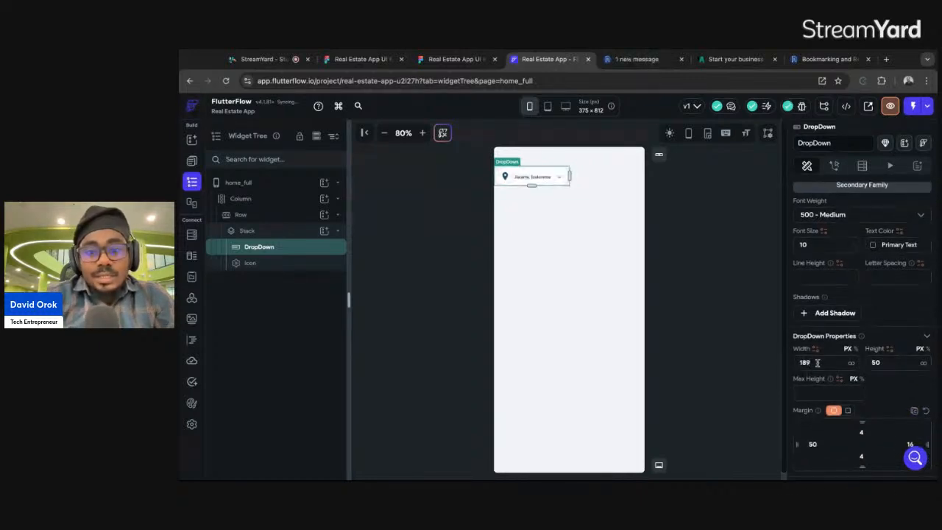
key("BackSpace")
type("0")
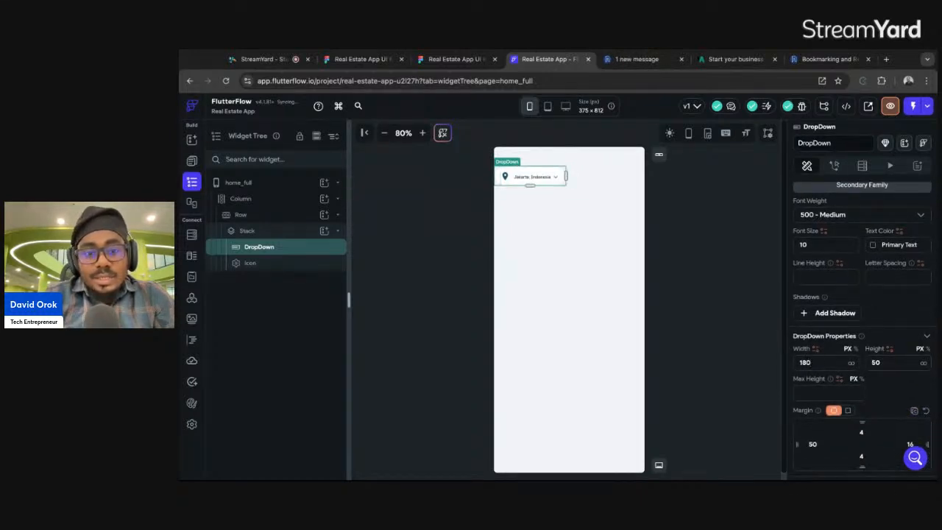
Set the pin icon's size to 20 and compare the dropdown with the Figma location button.
left_click(505, 177)
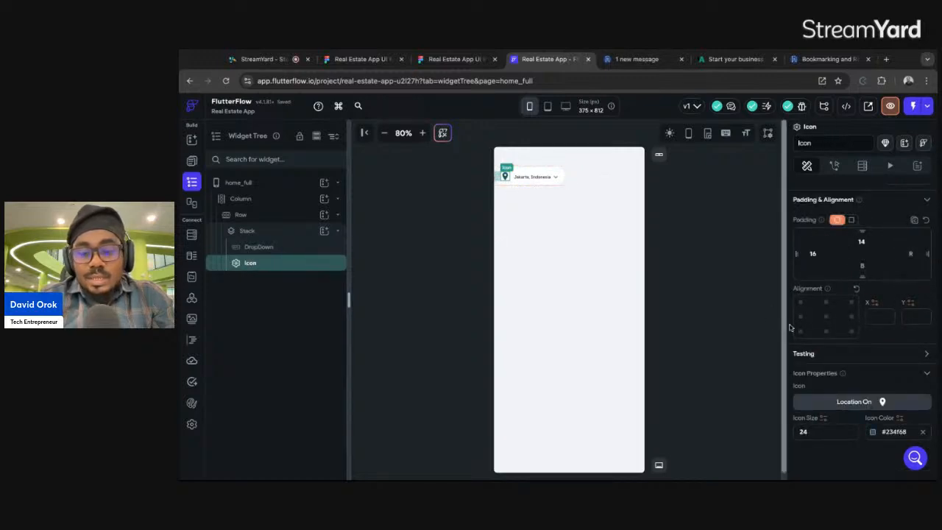
type("20")
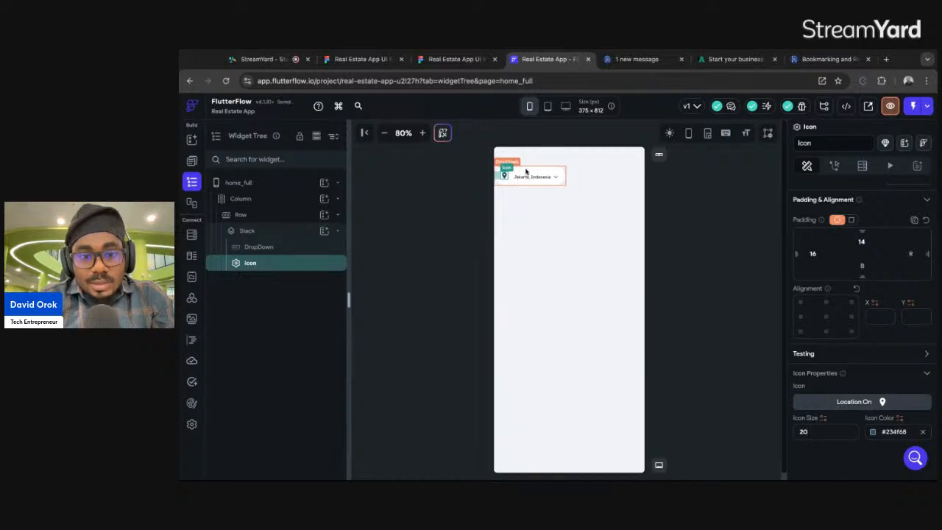
left_click(683, 190)
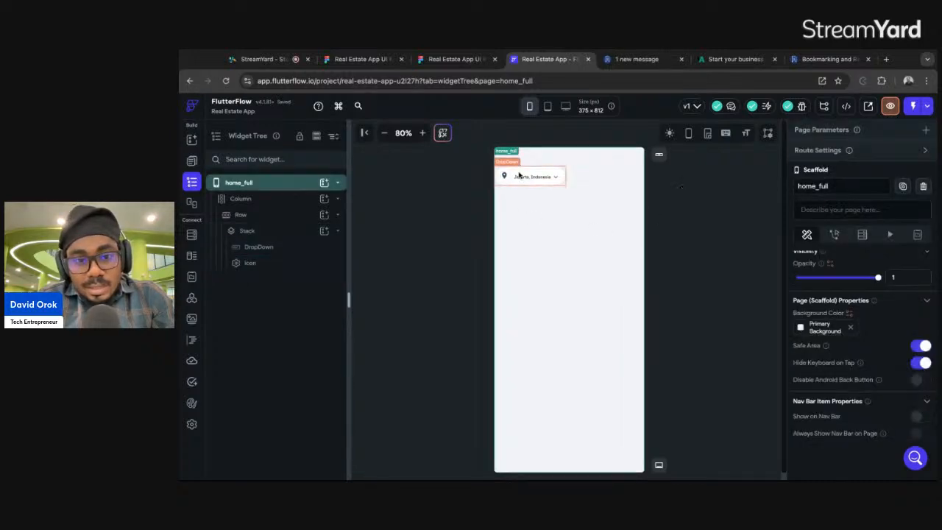
left_click(462, 59)
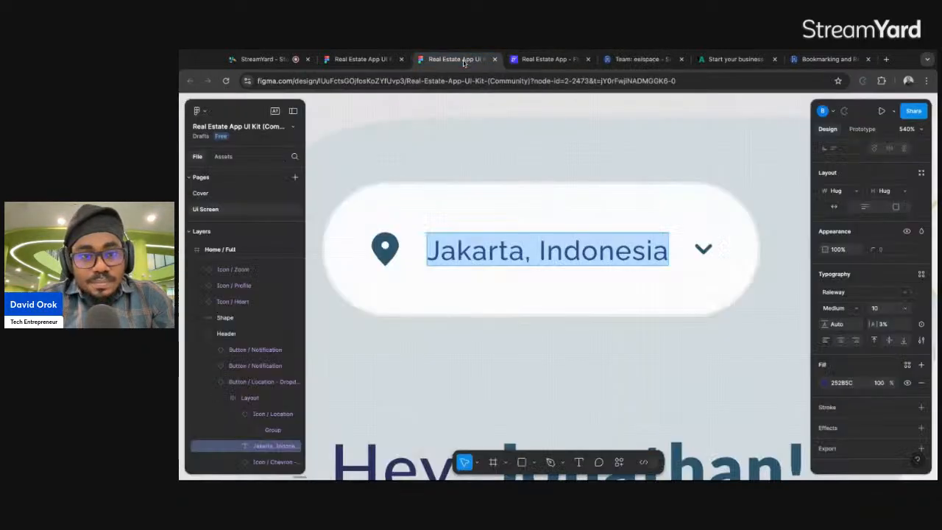
Switch to FlutterFlow and set the pin icon's top padding to 16.
left_click(543, 59)
left_click(505, 176)
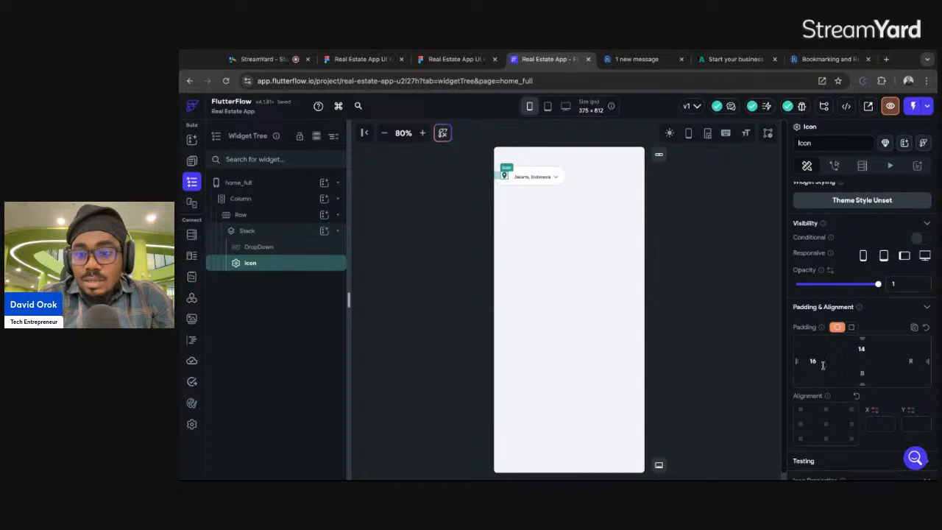
type("16")
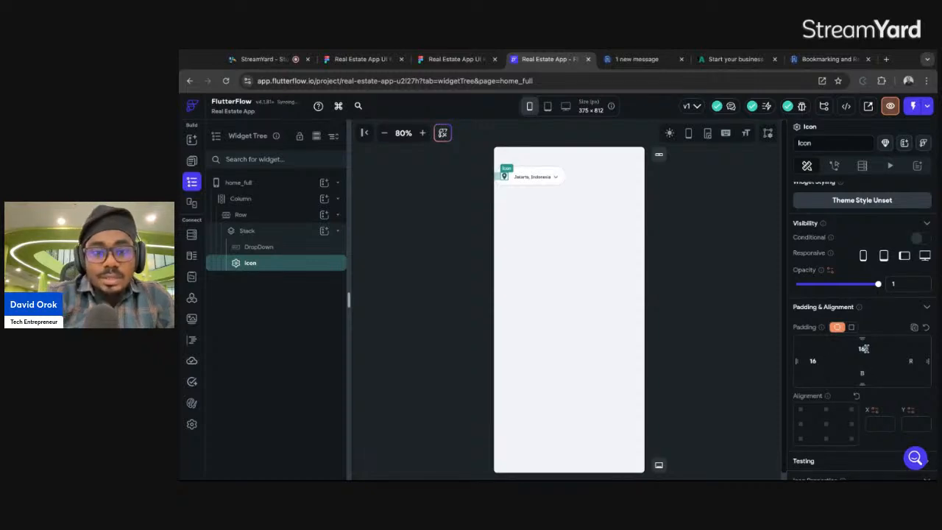
Try a width of 160 px for the location dropdown.
left_click(556, 173)
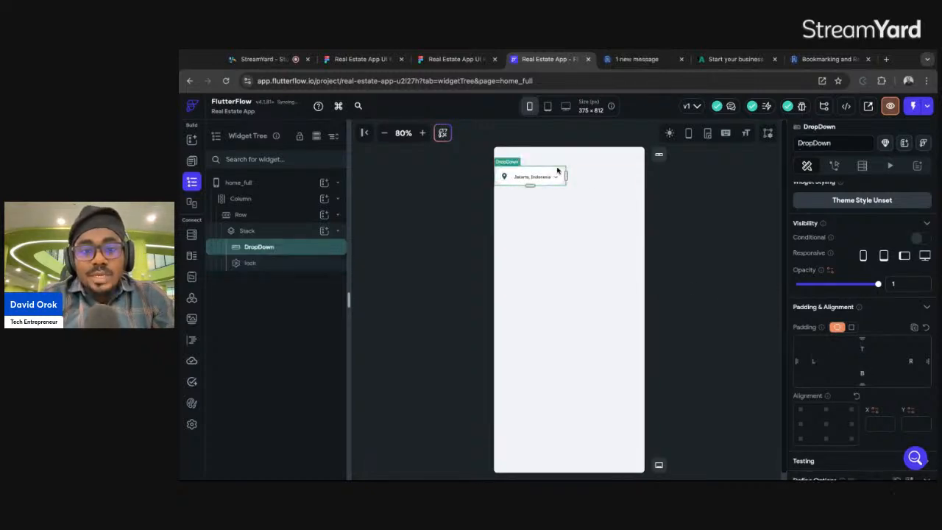
scroll(857, 364, "down", 3)
scroll(857, 363, "down", 8)
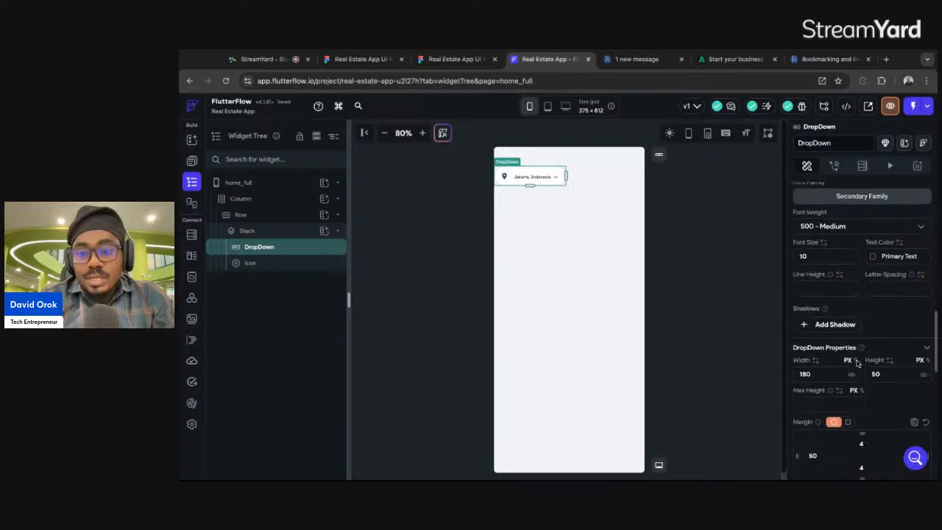
double_click(817, 313)
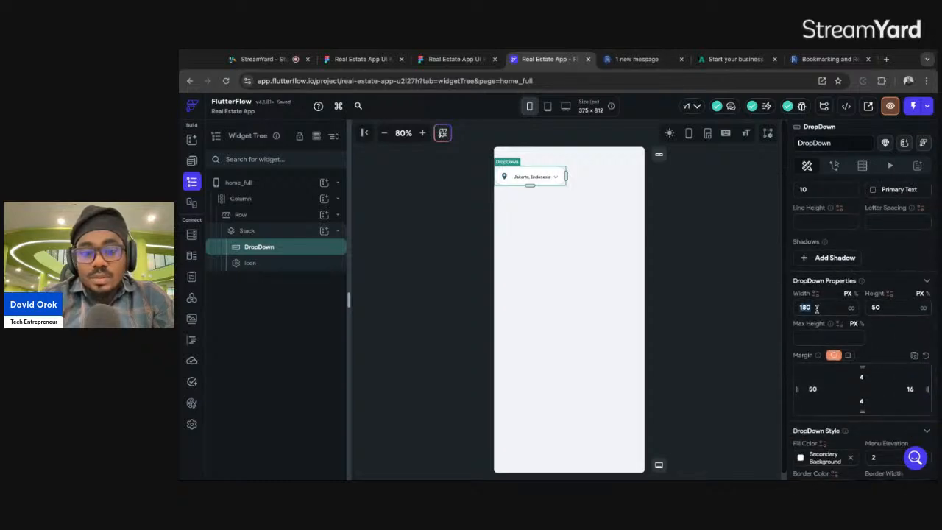
type("160")
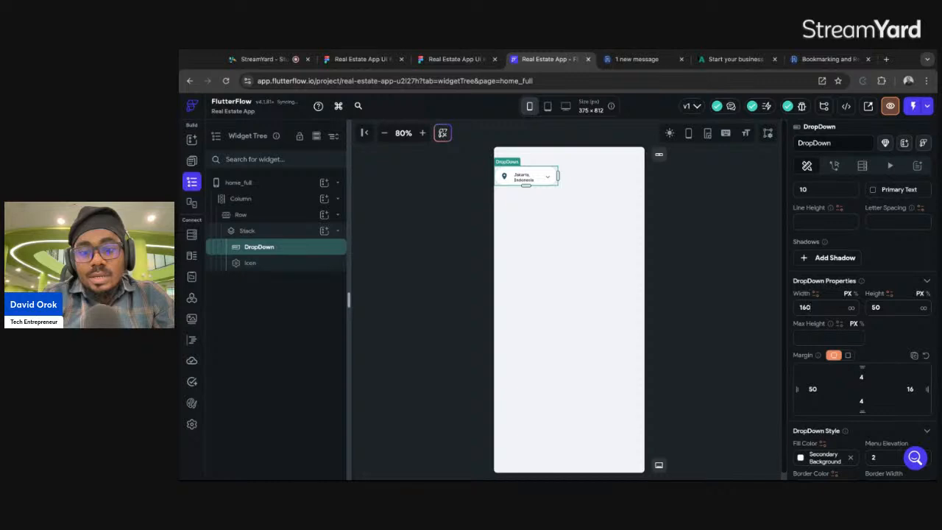
Set the location dropdown's left margin to 40 after trying 30.
scroll(860, 243, "up", 3)
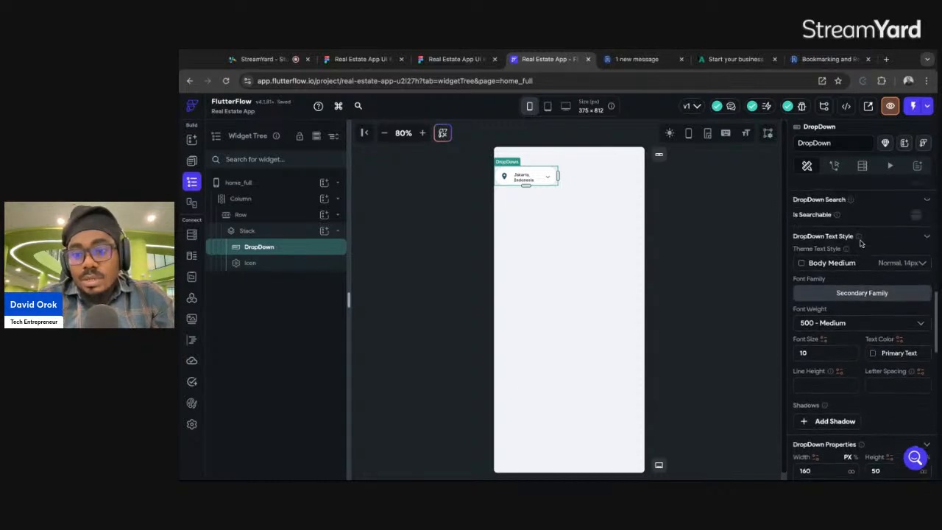
scroll(859, 243, "up", 10)
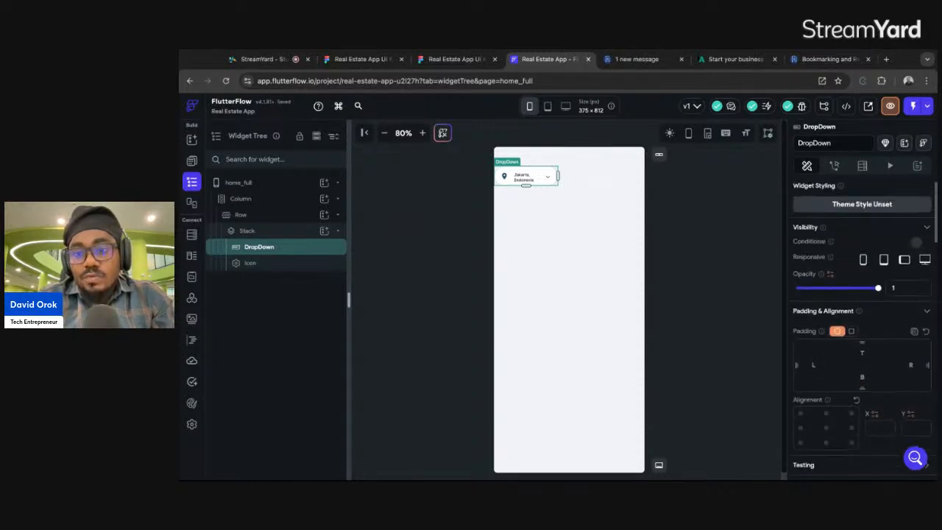
scroll(815, 237, "down", 10)
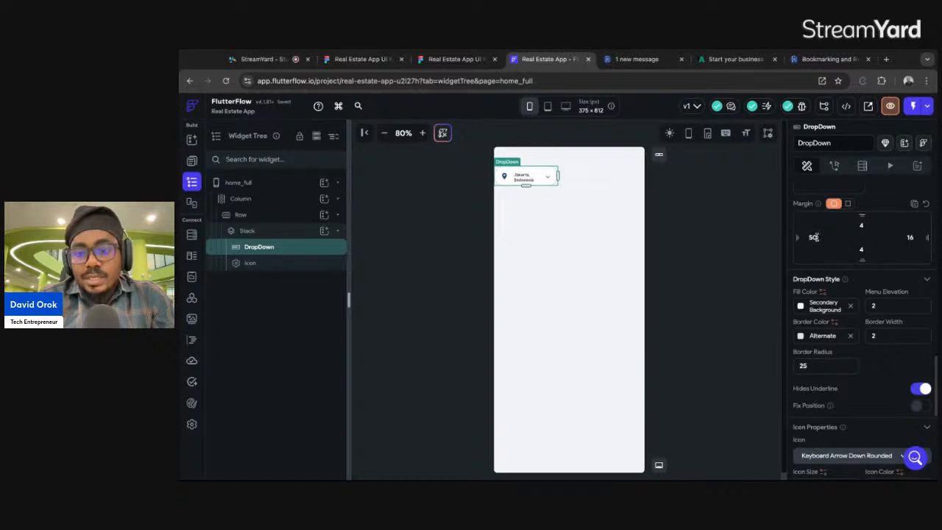
type("30")
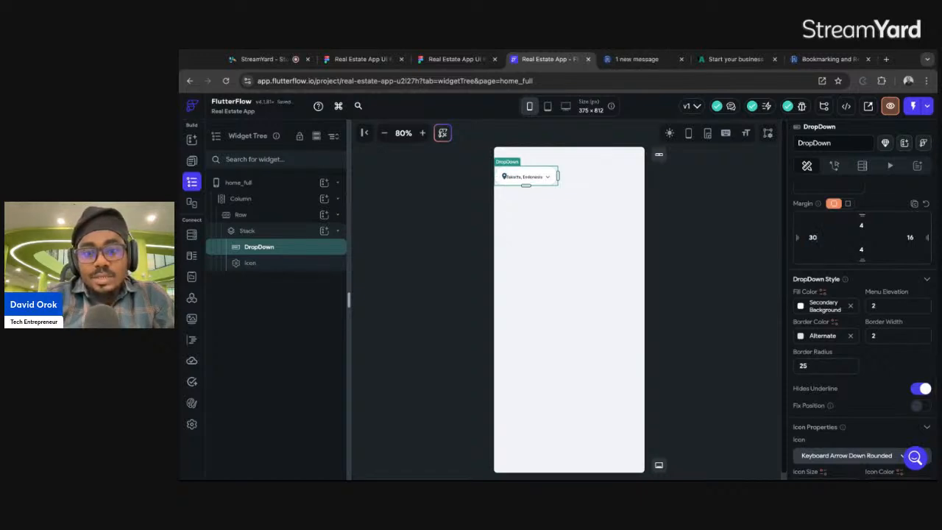
key("BackSpace")
type("40")
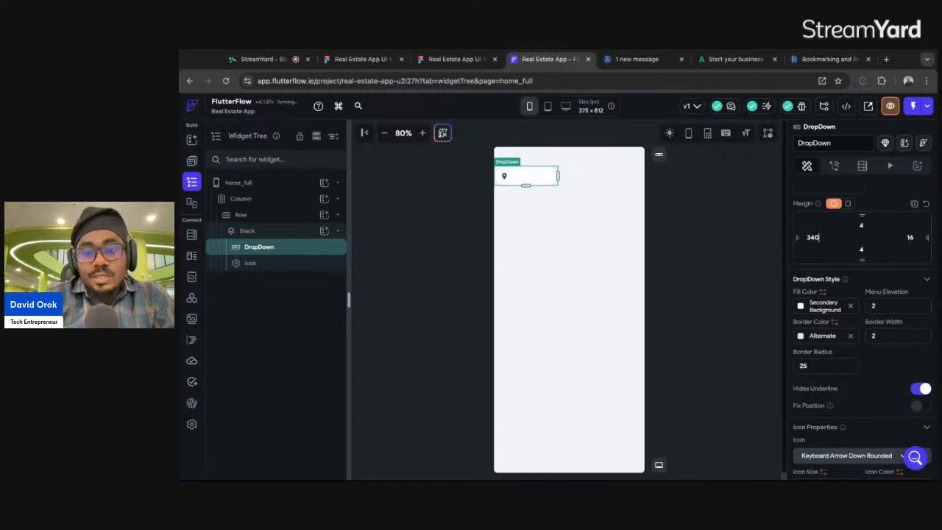
key("BackSpace")
key("BackSpace")
key("BackSpace")
type("40")
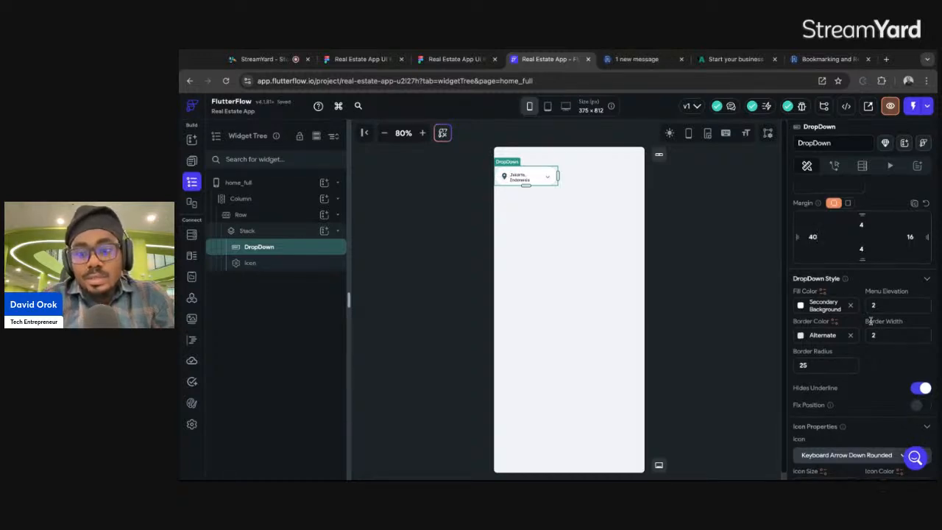
Set the location dropdown's width to 170 px after trying 179.
scroll(871, 321, "down", 5)
scroll(870, 321, "up", 4)
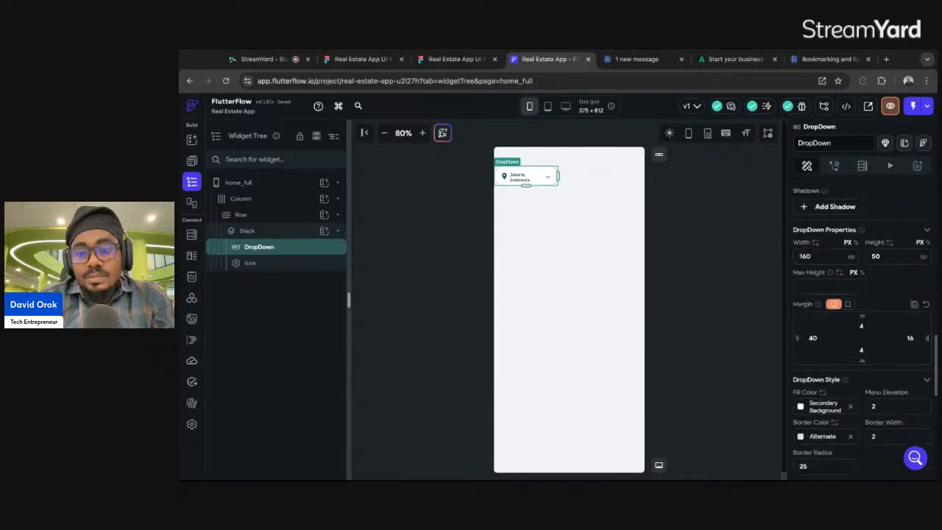
double_click(817, 294)
type("179")
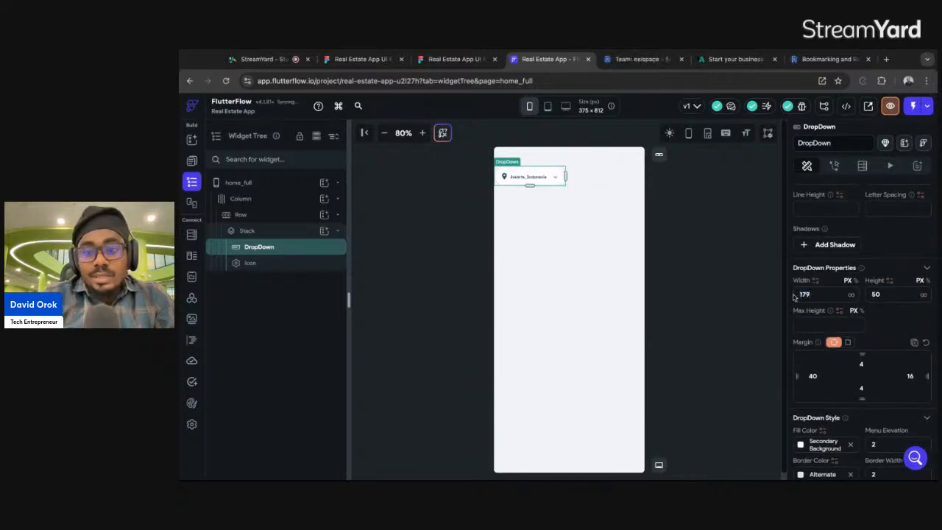
key("BackSpace")
type("0")
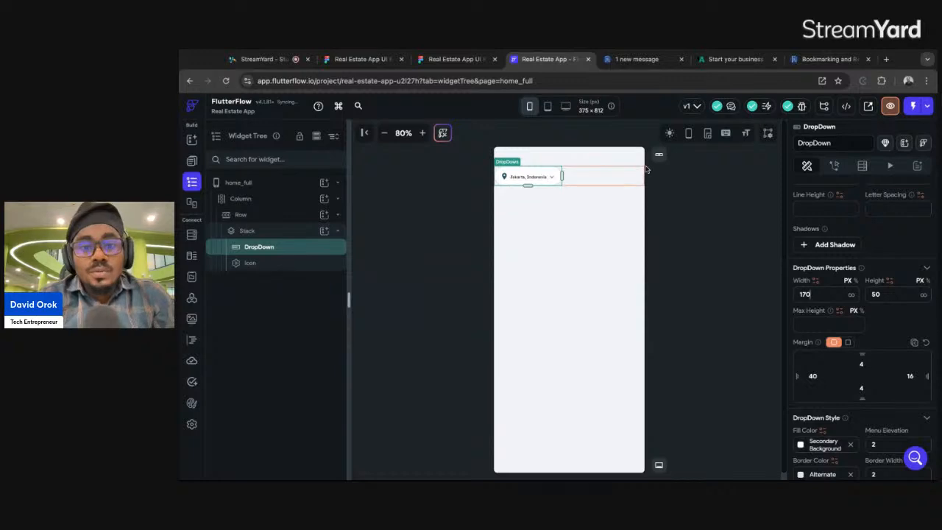
left_click(681, 177)
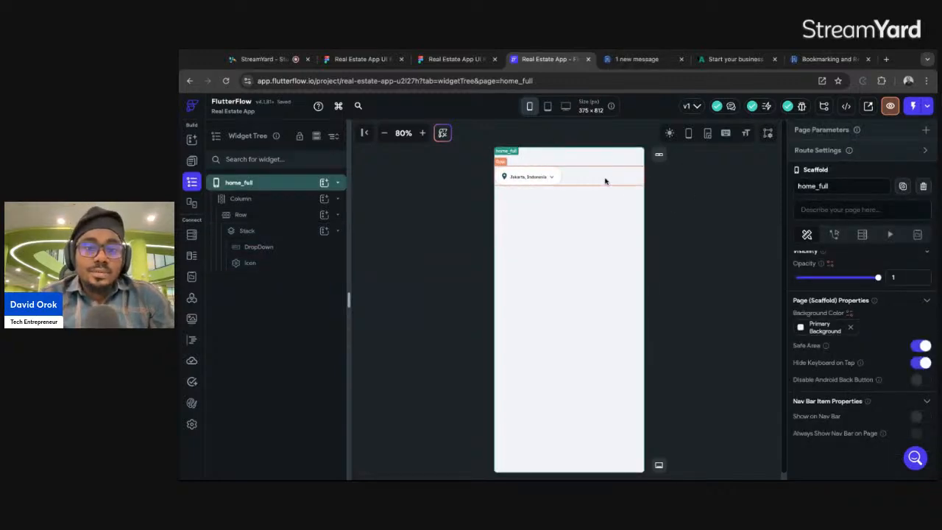
Check in Figma how far the location button and search form sit from the frame edge, and set the FlutterFlow Stack's left padding to match.
left_click(545, 170)
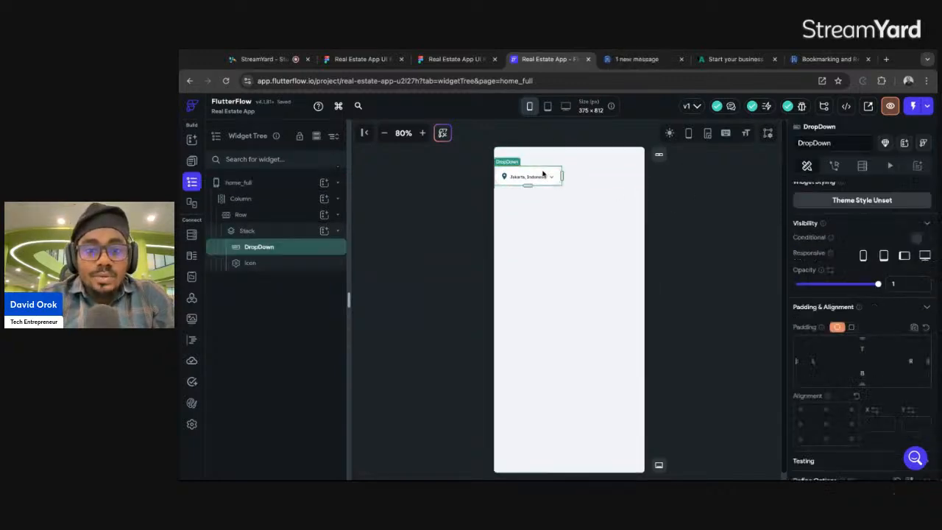
left_click(263, 233)
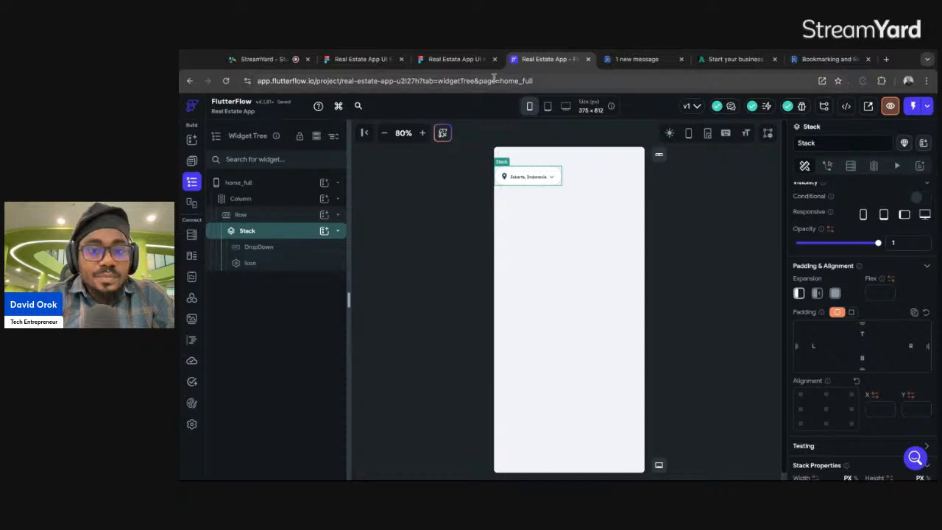
left_click(452, 58)
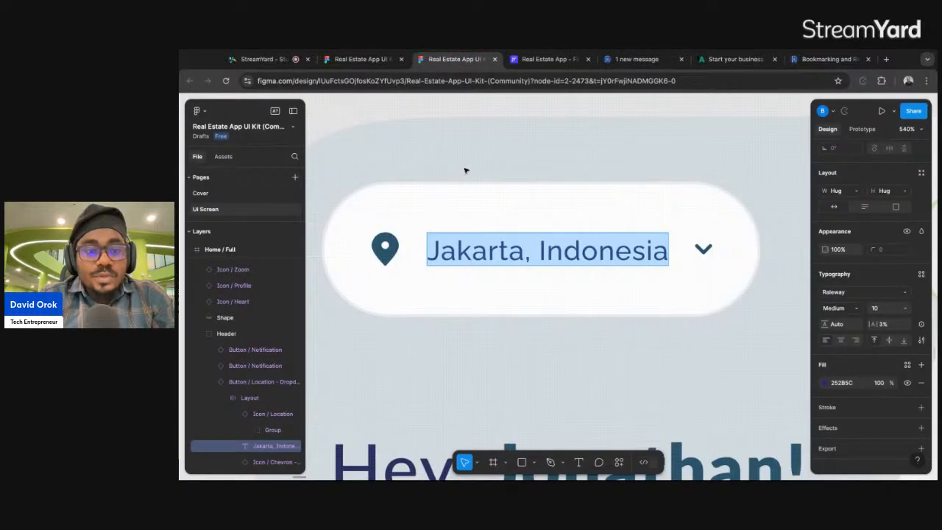
scroll(460, 173, "down", 4)
key("Escape")
key("Escape")
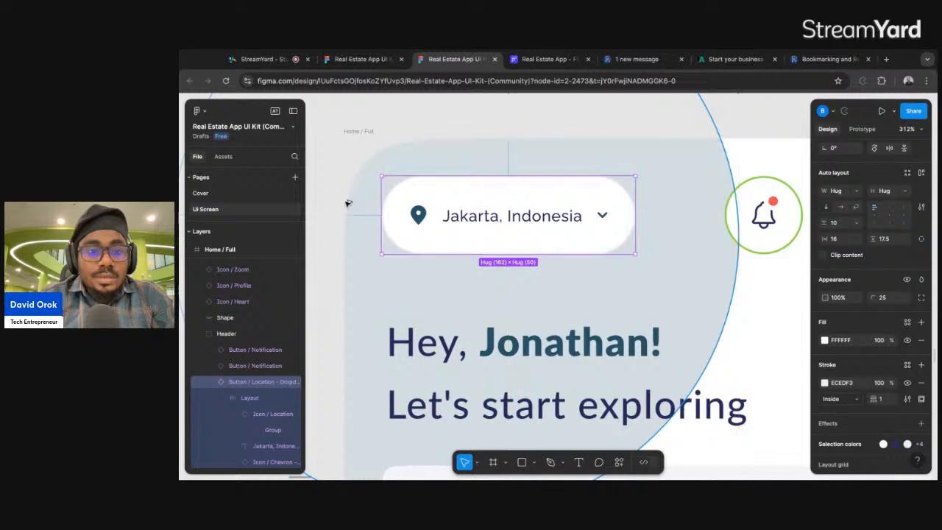
scroll(348, 204, "down", 5)
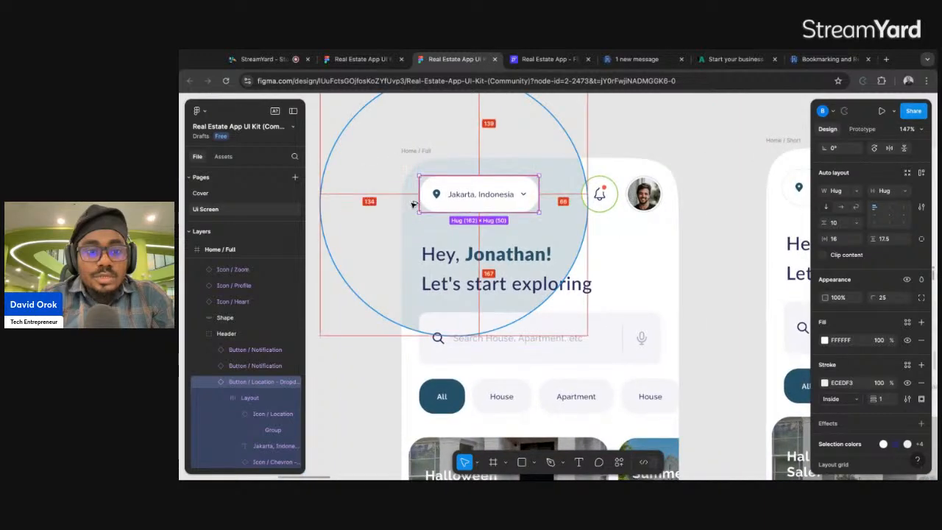
scroll(407, 203, "up", 1)
left_click(427, 359)
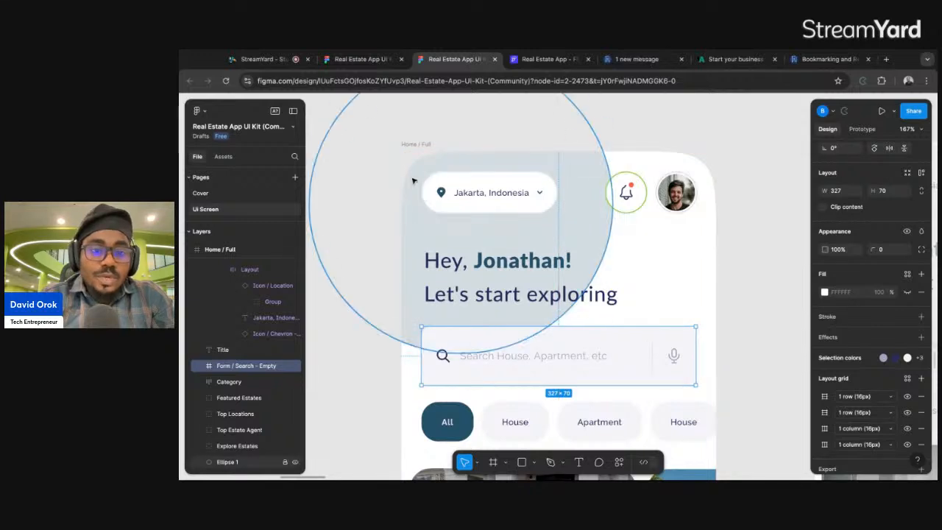
left_click(530, 61)
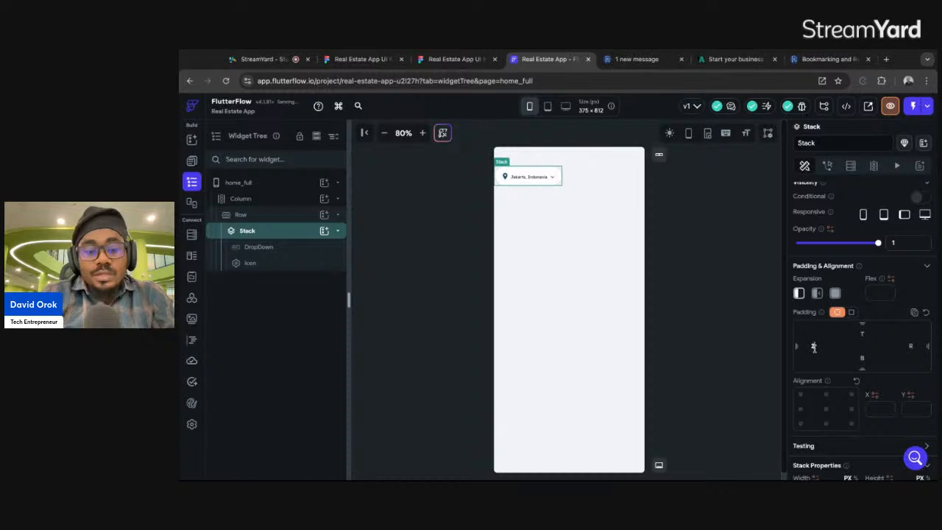
left_click(711, 211)
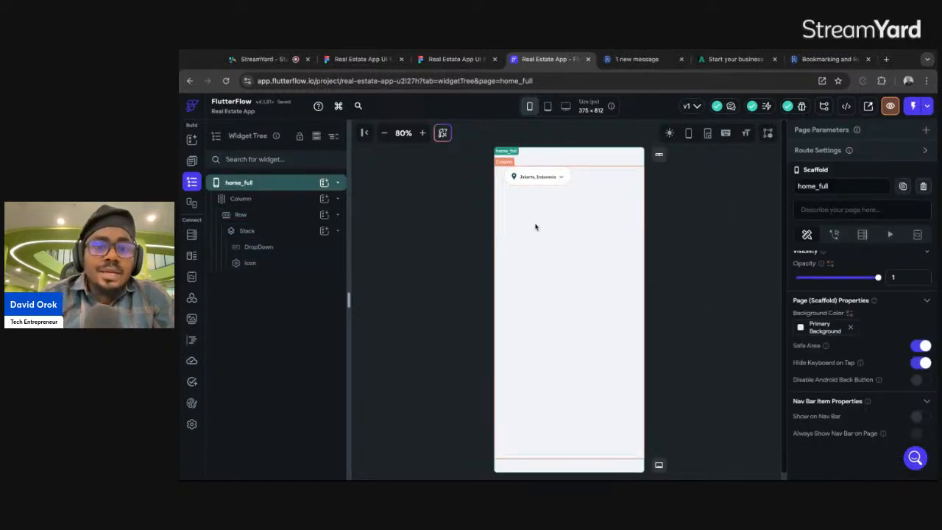
Set the home_full page's background color to the theme's Secondary Background.
left_click(530, 199)
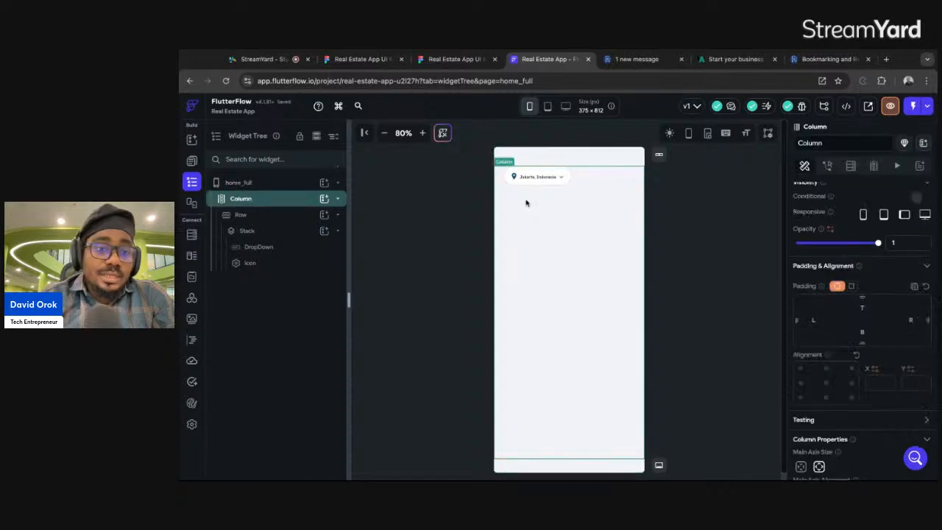
left_click(267, 188)
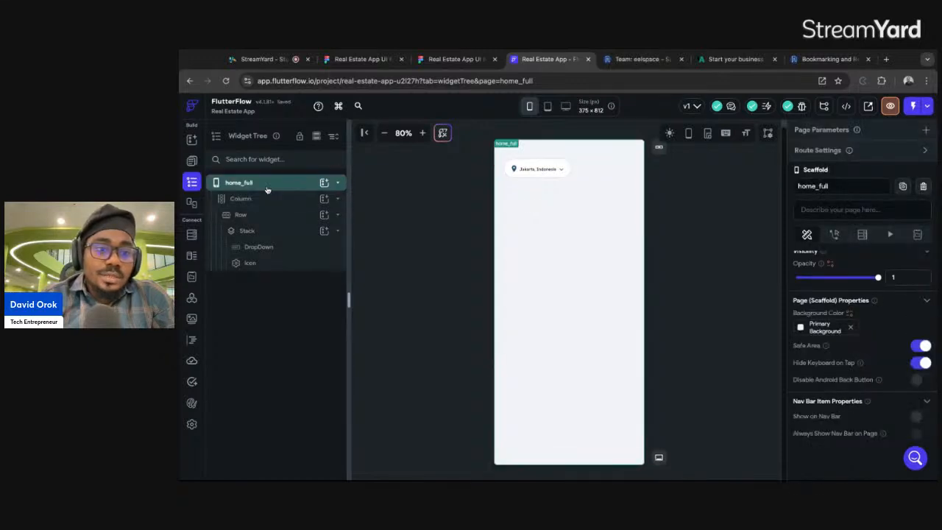
left_click(802, 328)
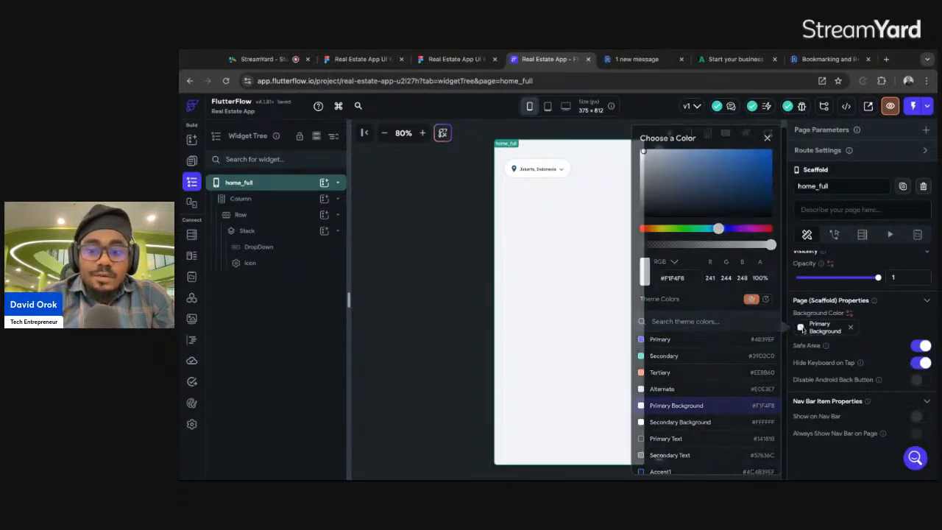
left_click(802, 329)
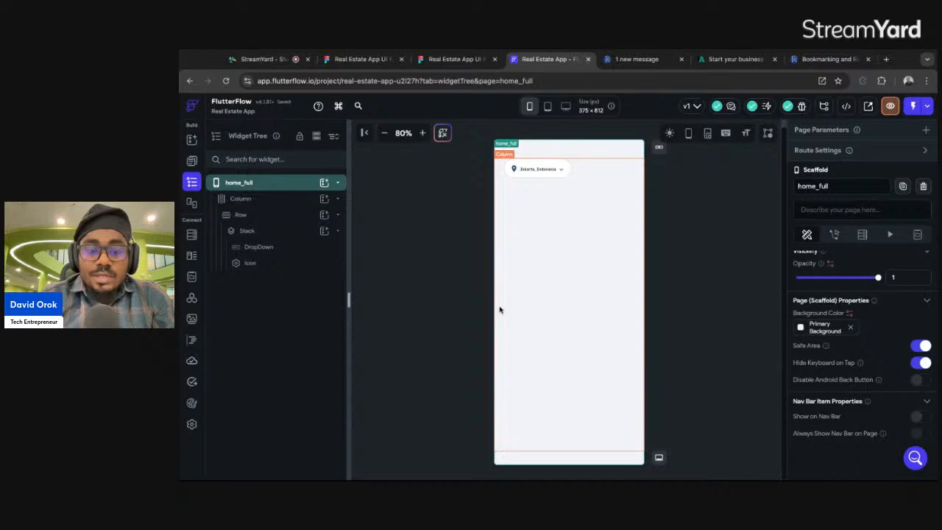
left_click(801, 328)
left_click(670, 424)
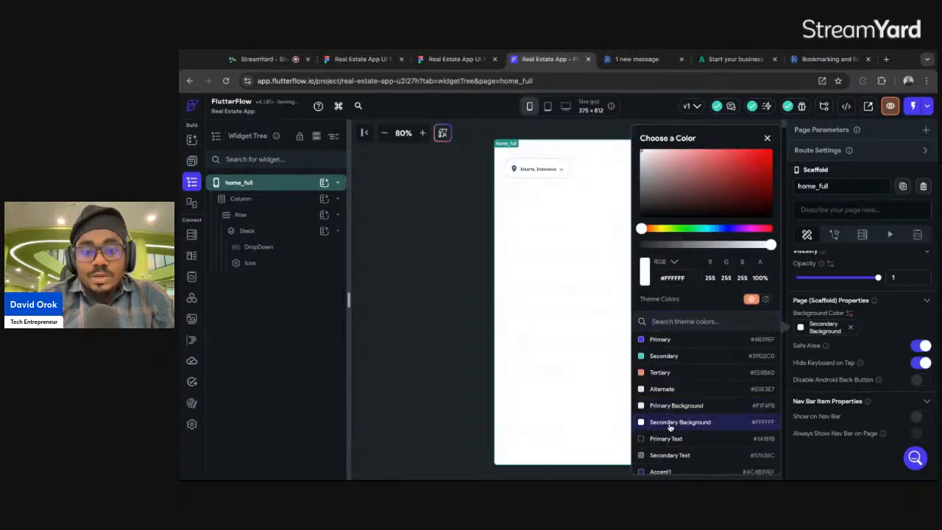
left_click(464, 244)
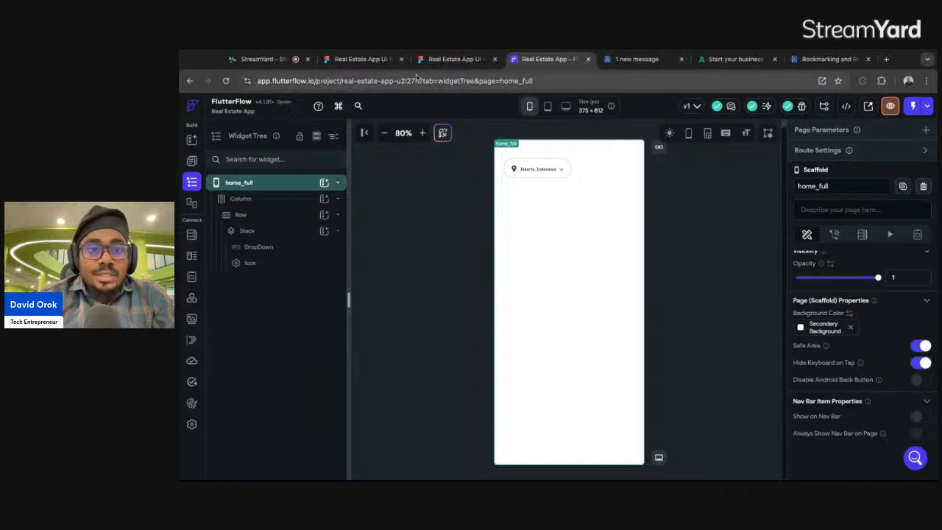
Inspect the notification button's size and its green outline color in the Figma Home / Full header.
left_click(443, 59)
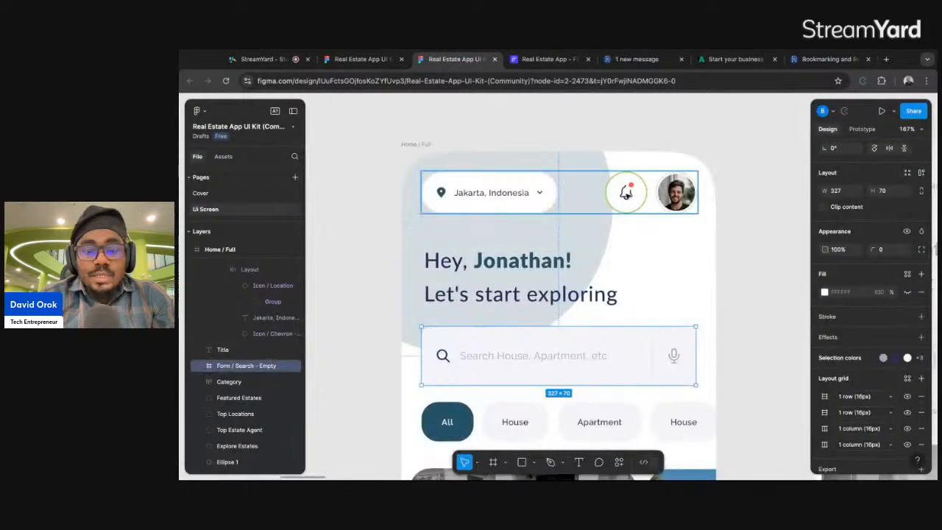
scroll(643, 202, "up", 2)
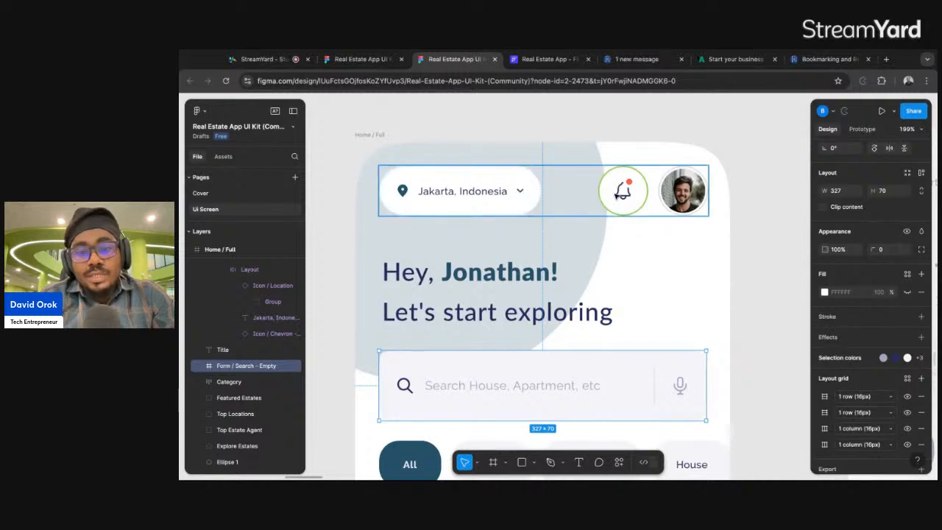
double_click(612, 173)
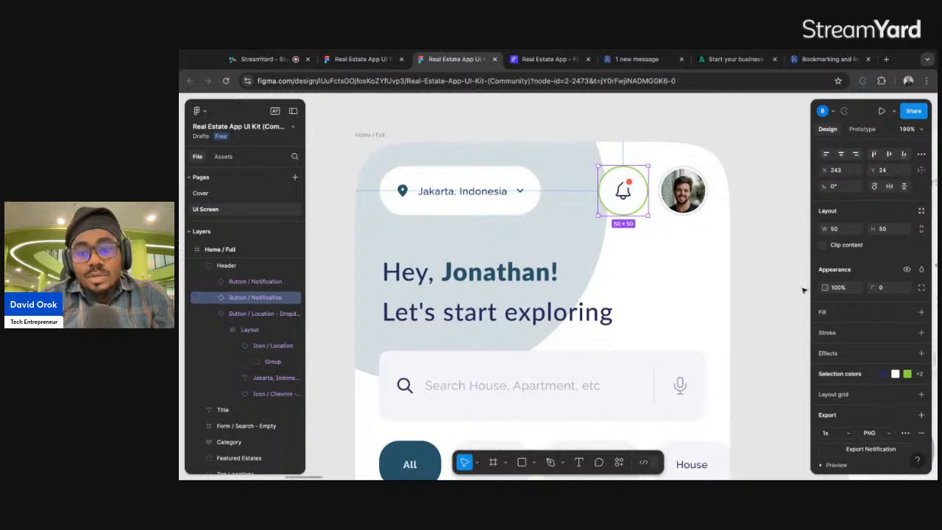
left_click(908, 375)
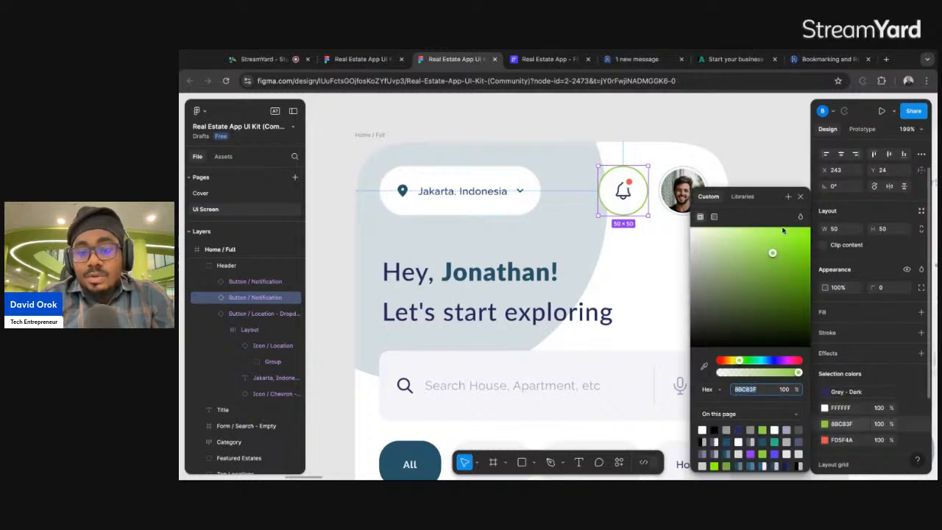
left_click(800, 197)
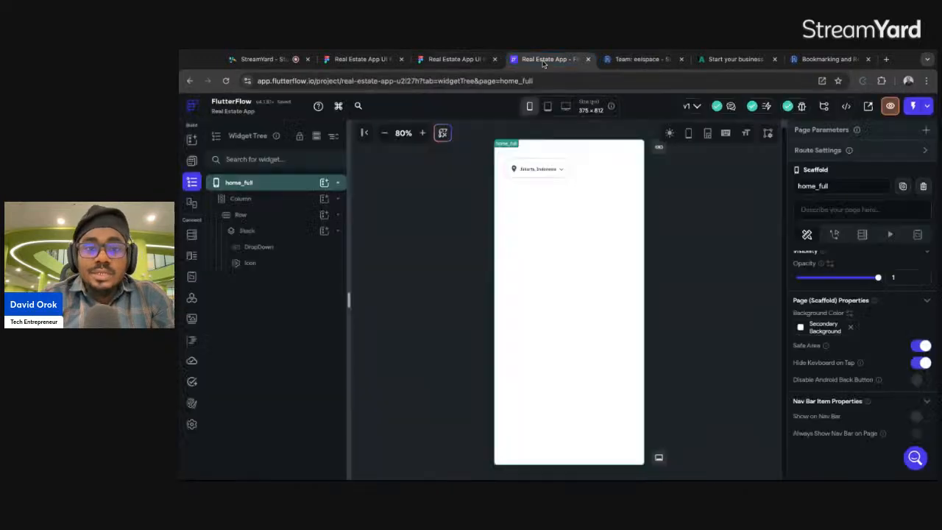
Switch to FlutterFlow and add a Container to the header Row beside the location dropdown Stack.
left_click(544, 59)
left_click(596, 171)
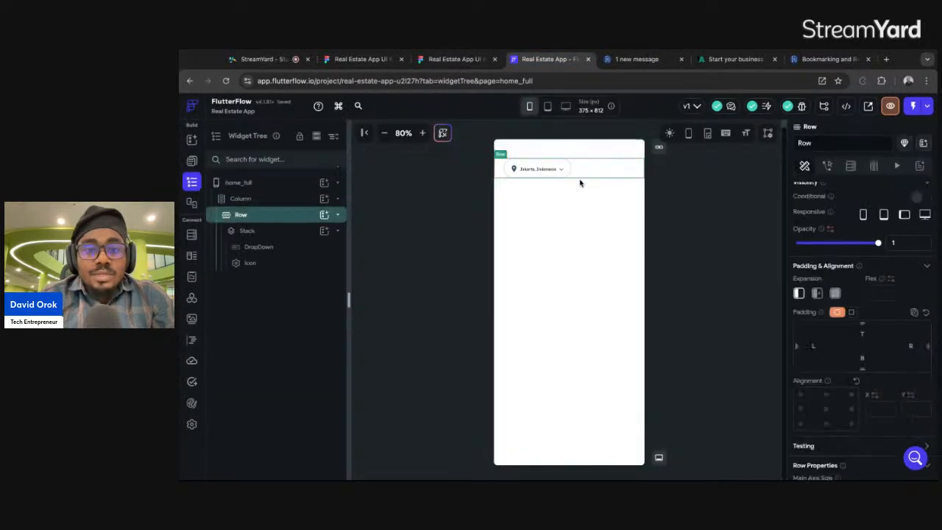
left_click(324, 215)
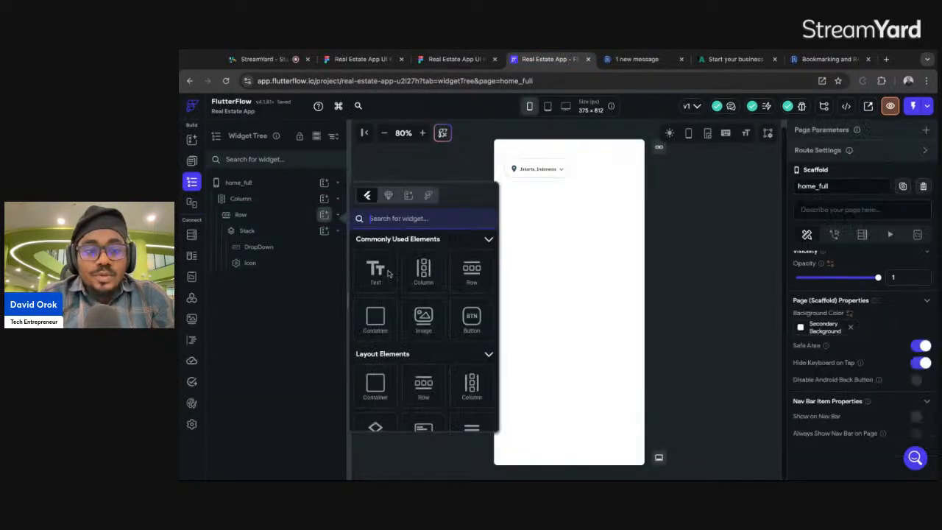
left_click(382, 318)
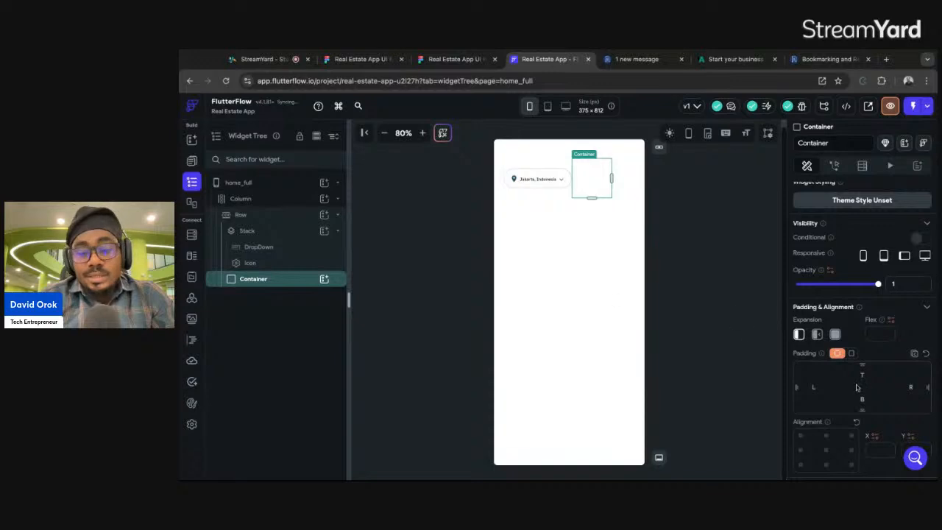
Make the new Container circular with a diameter of 50 px and a border color of #8bc83f.
scroll(845, 416, "down", 5)
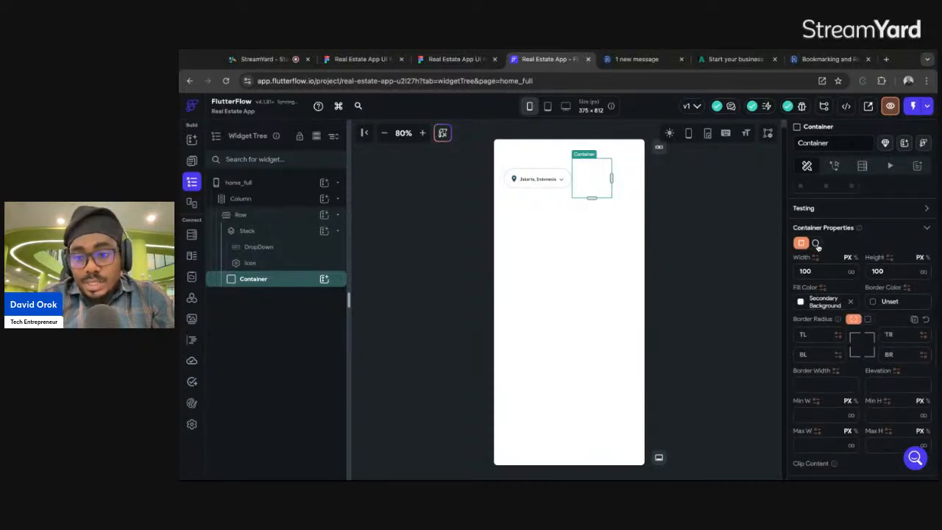
left_click(815, 243)
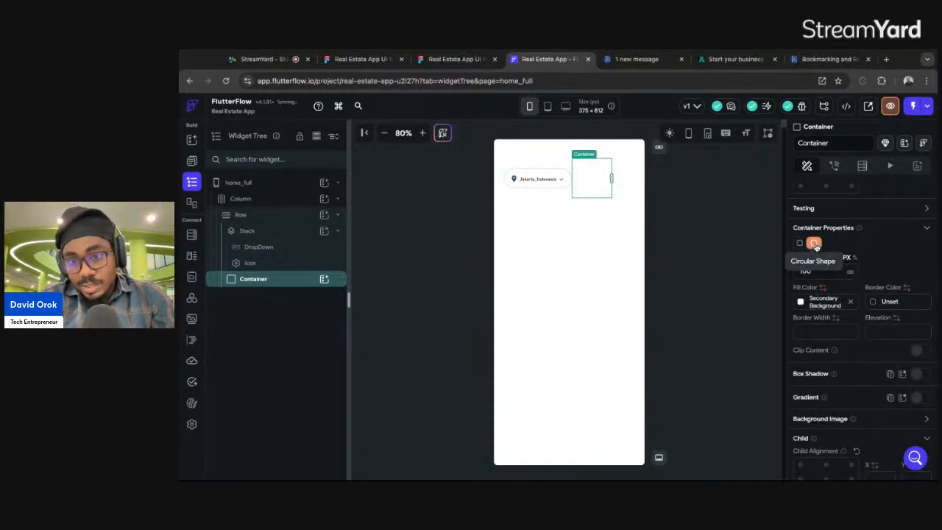
type("50")
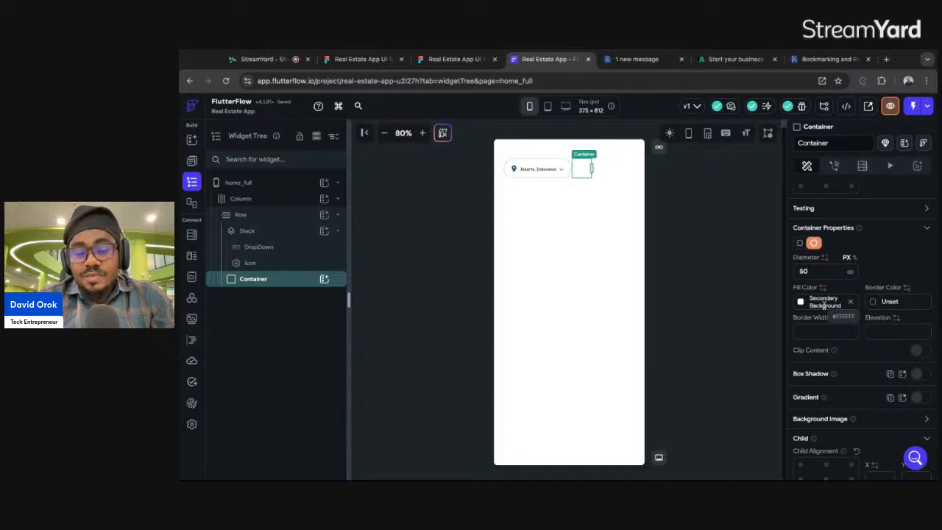
left_click(890, 301)
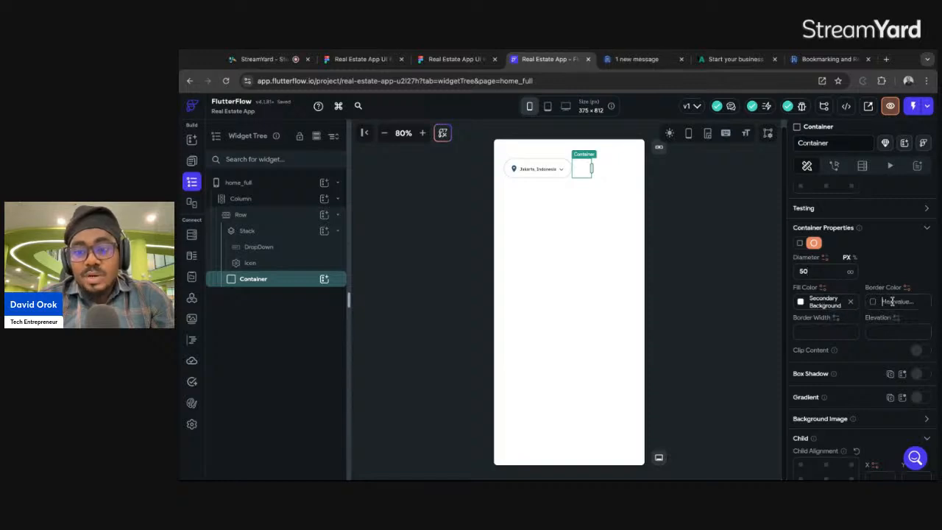
type("#8bc83f")
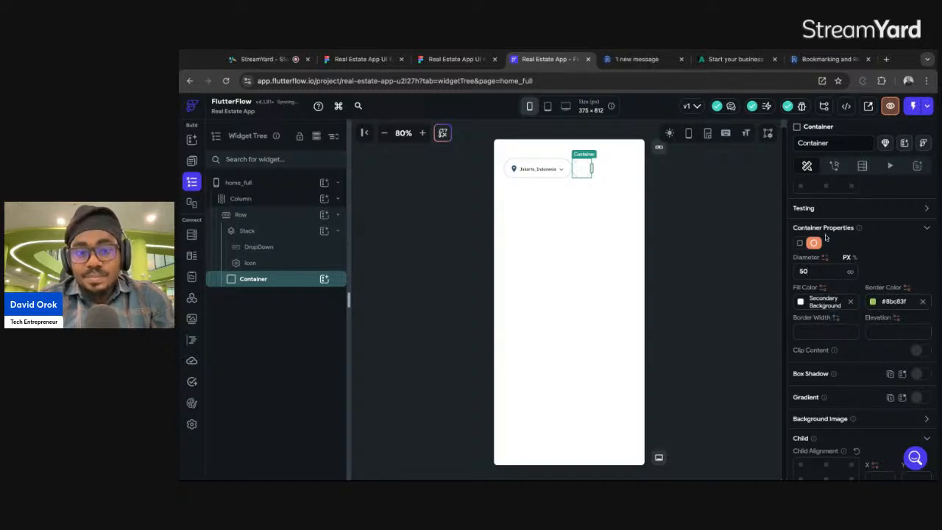
Examine the notification button's bell and outline up close in the Figma Home / Full header.
left_click(452, 59)
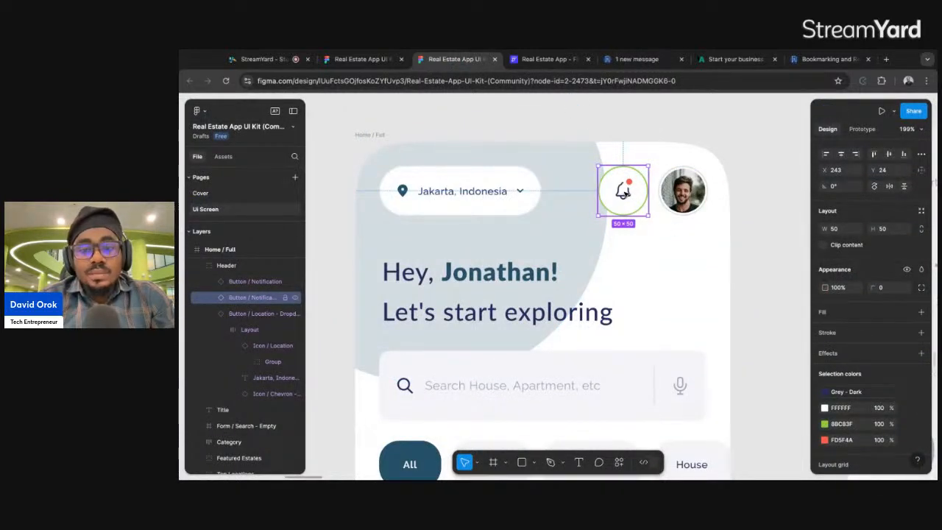
scroll(627, 191, "up", 5)
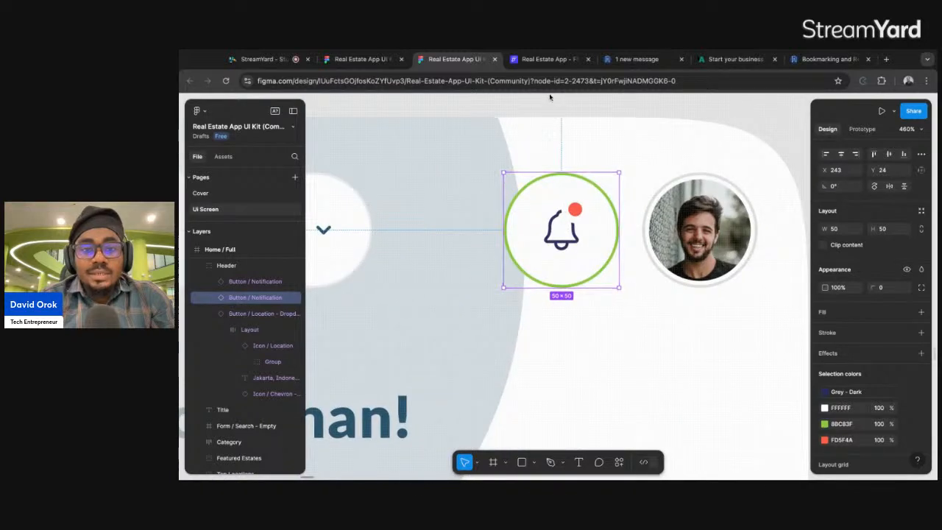
left_click(548, 59)
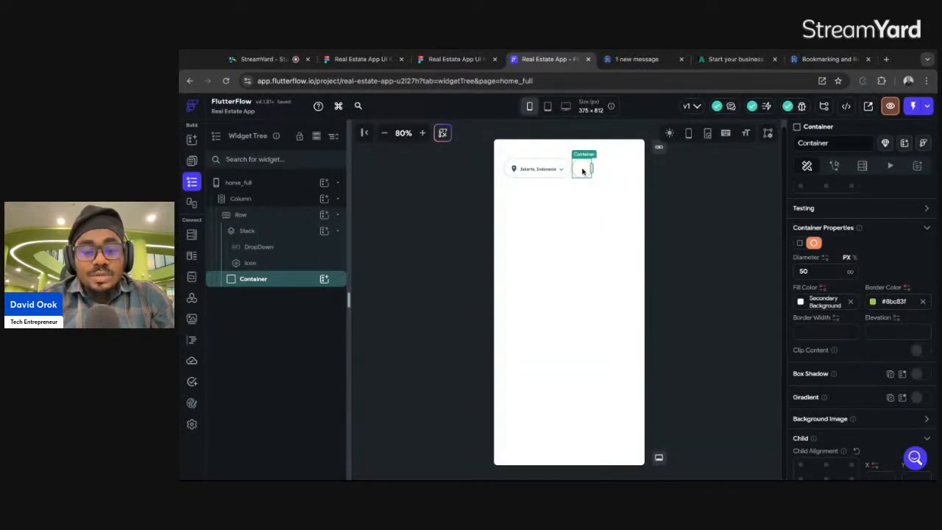
Add a Column inside the circular Container and place an Icon widget in it.
left_click(325, 280)
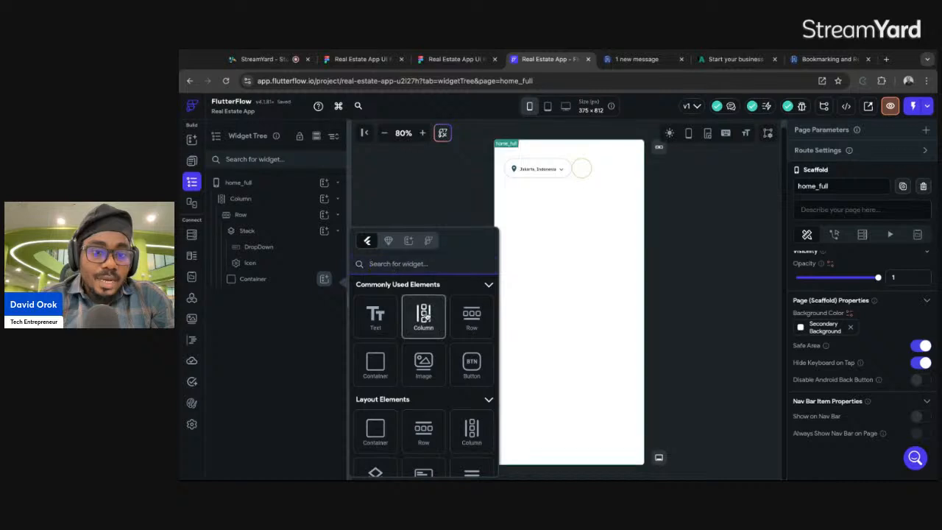
left_click(423, 317)
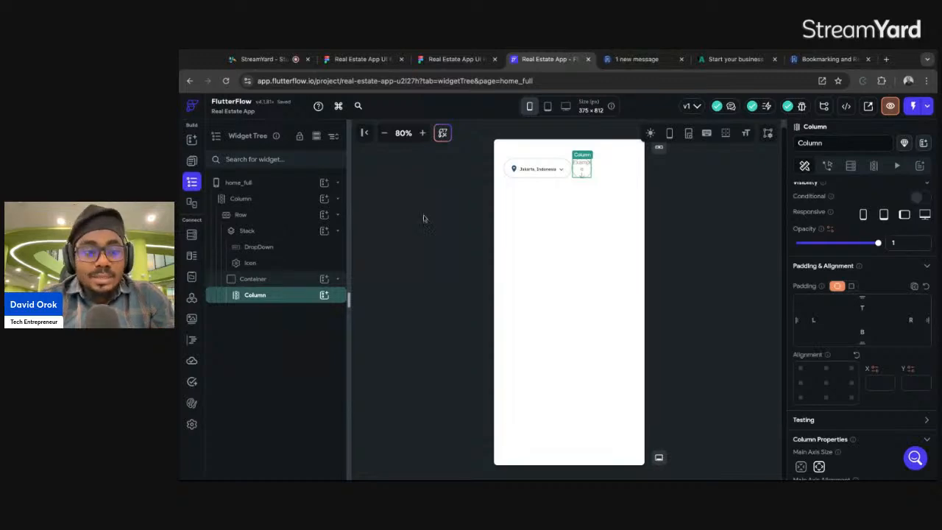
left_click(324, 294)
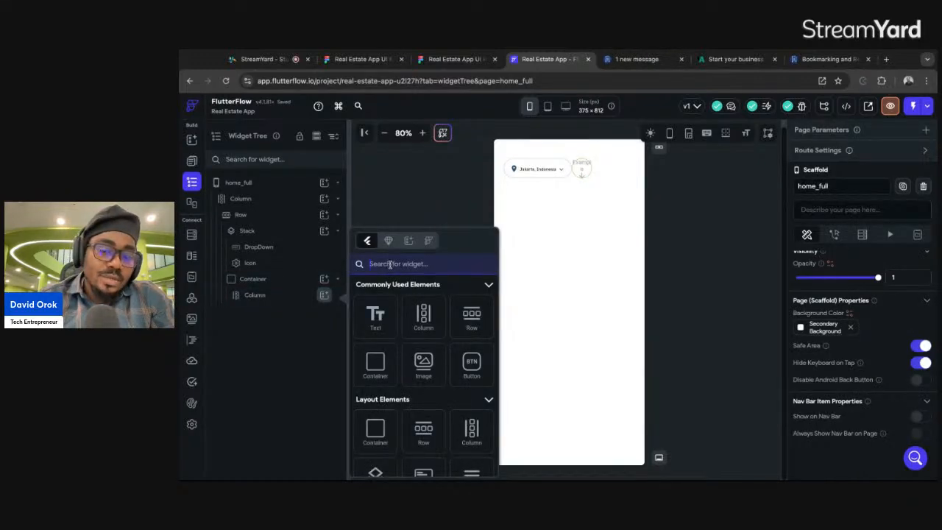
type("icon")
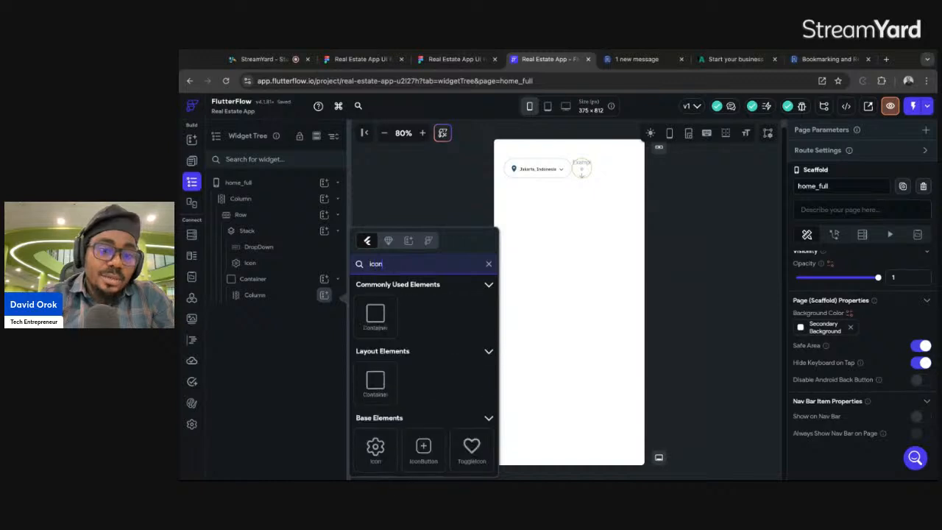
left_click(375, 446)
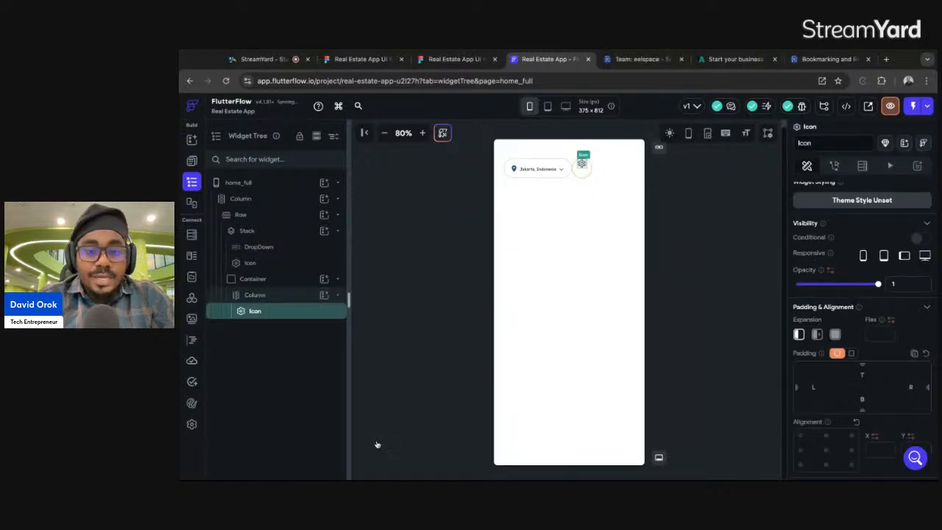
Center the Column's main axis alignment within the circular Container.
left_click(584, 177)
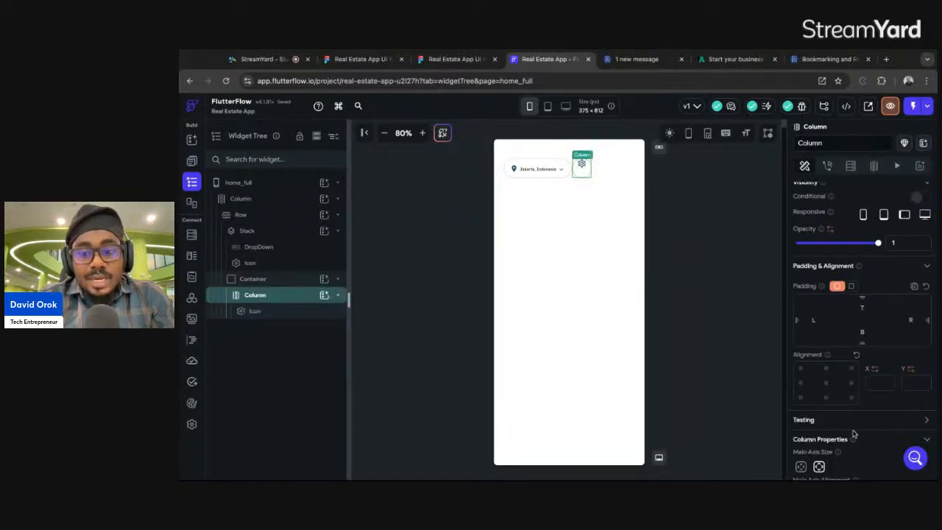
scroll(854, 434, "down", 3)
left_click(819, 317)
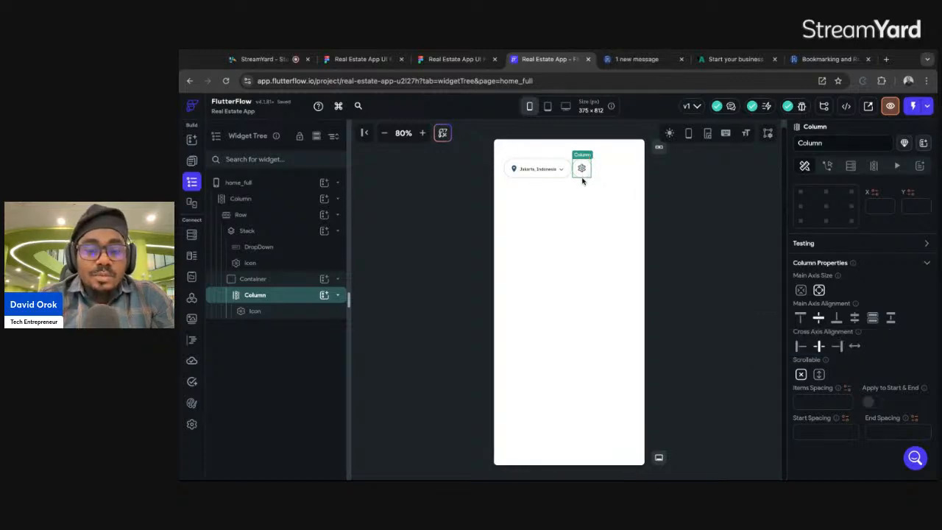
Check the circular Container's child alignment settings and cut the Column with its Icon out of it.
left_click(287, 280)
scroll(843, 387, "down", 3)
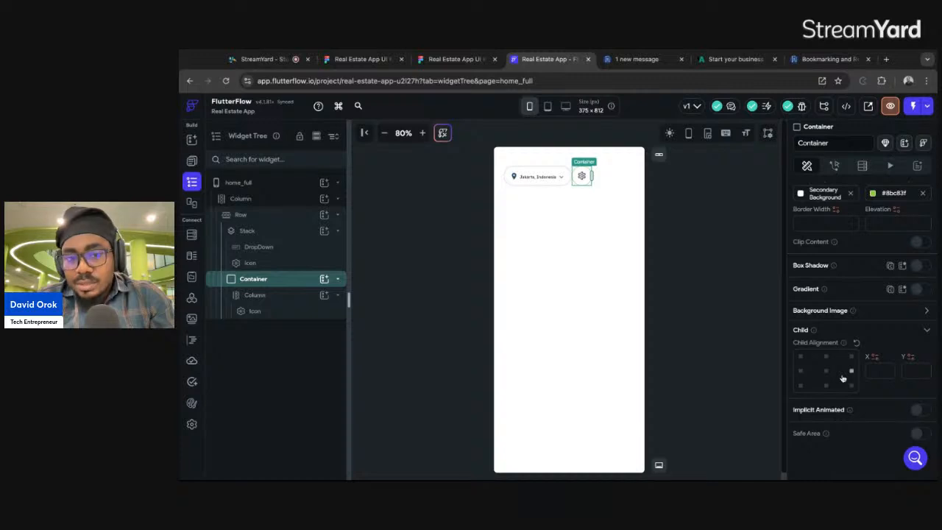
left_click(582, 183)
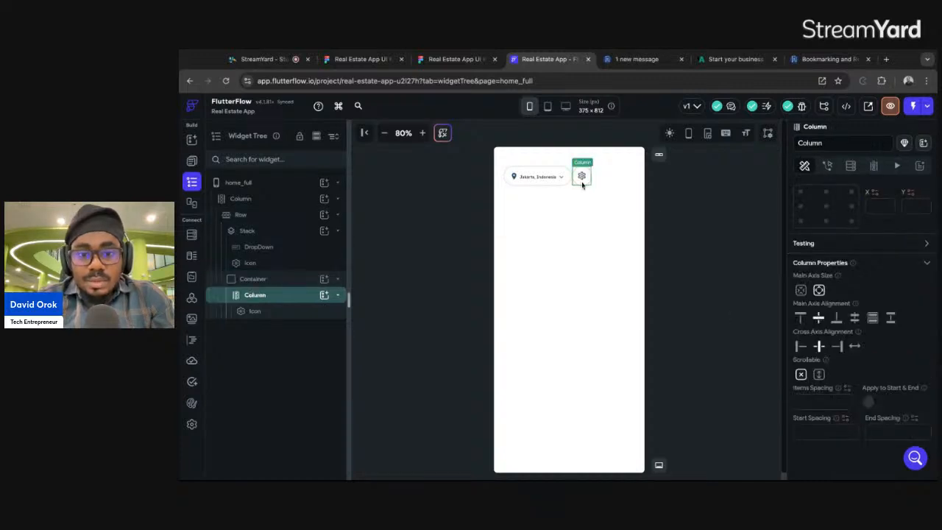
key("ctrl+x")
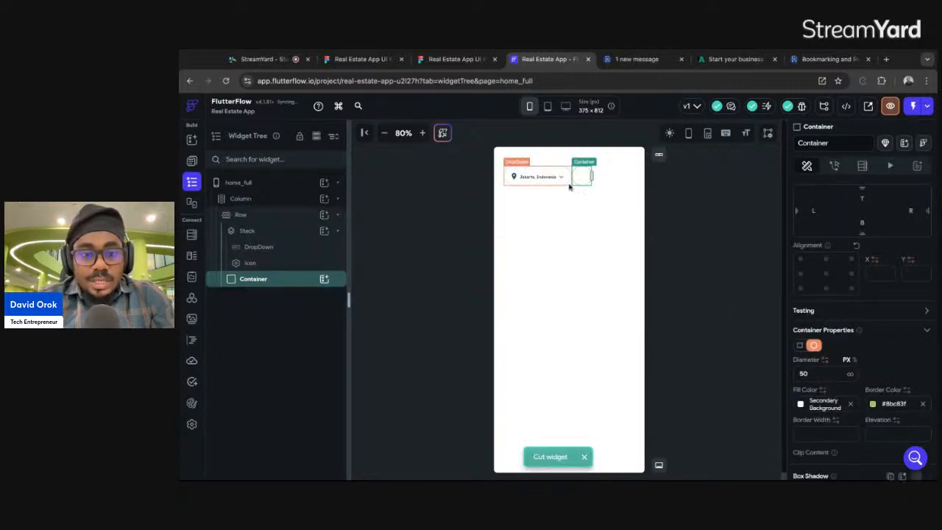
Add an Icon widget directly inside the circular Container.
left_click(323, 280)
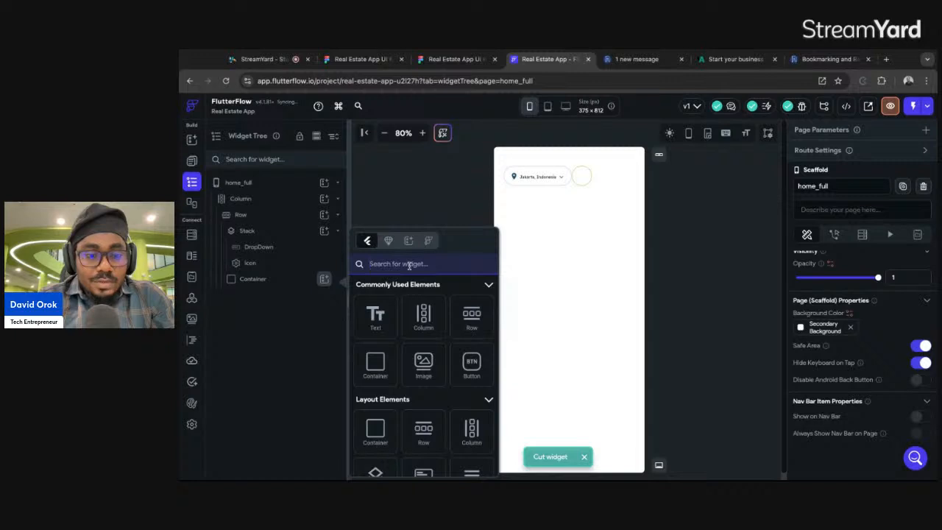
type("icon")
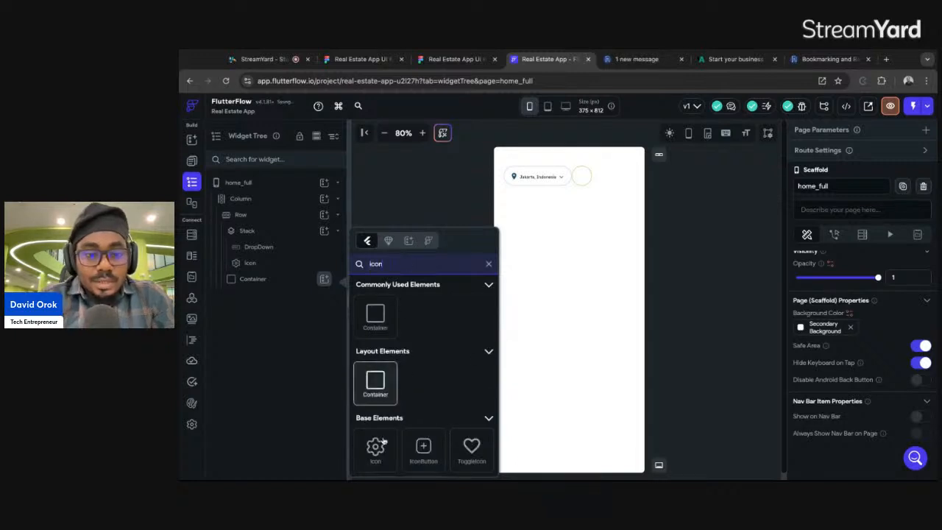
left_click(377, 445)
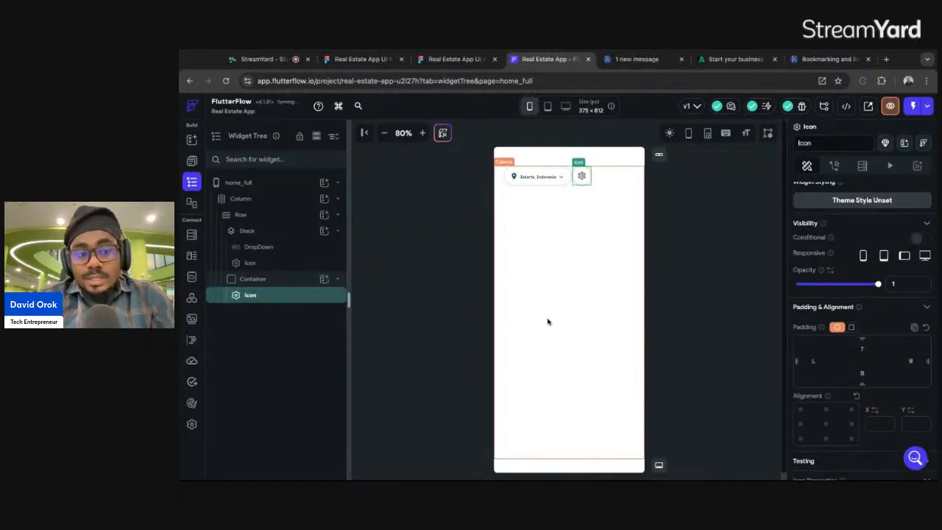
Try several alignment positions for the Icon inside the circular Container and reset its alignment.
left_click(250, 281)
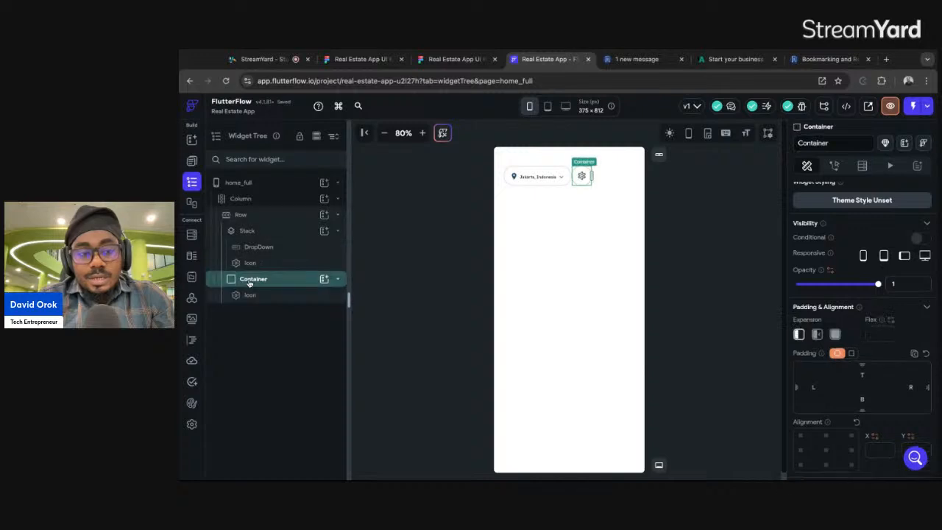
left_click(251, 296)
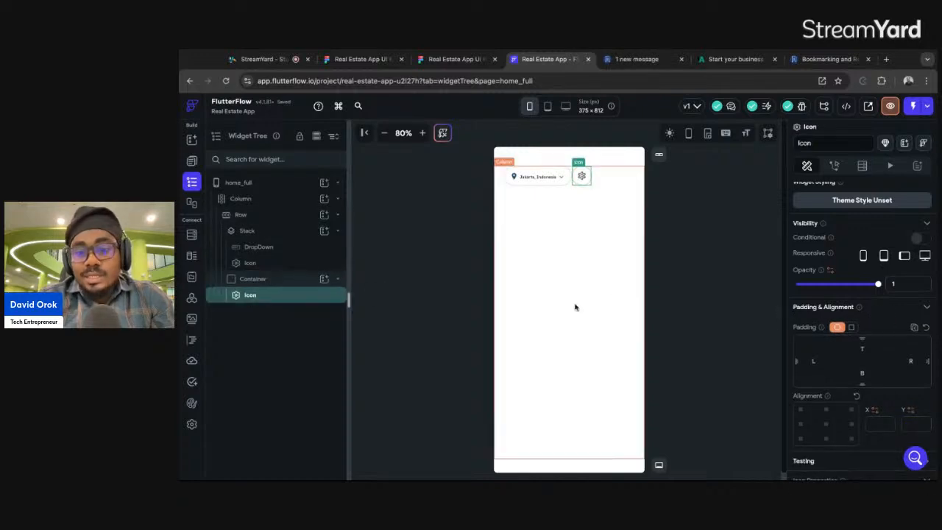
scroll(846, 376, "down", 2)
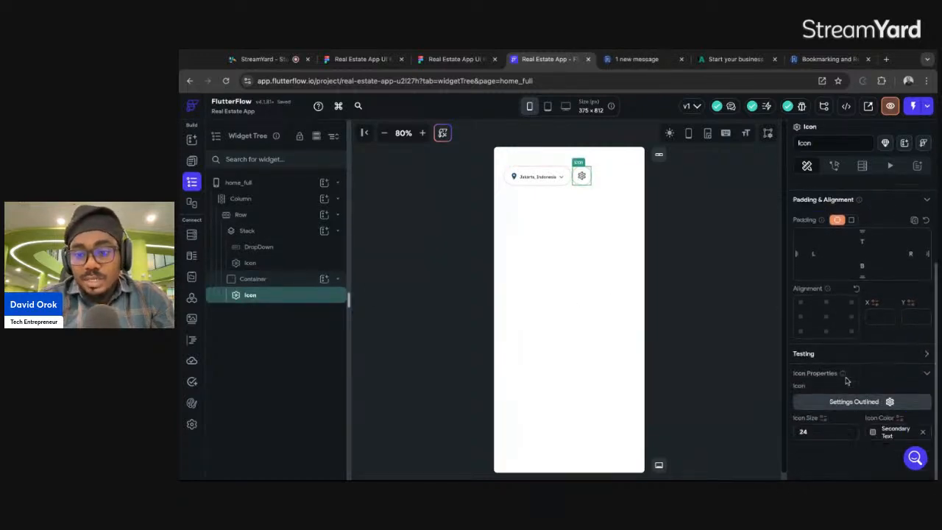
left_click(826, 303)
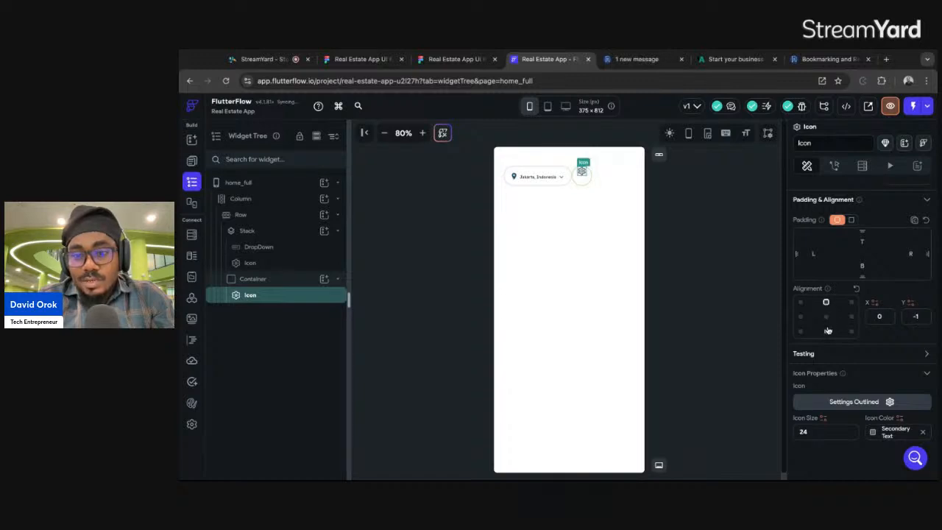
left_click(827, 332)
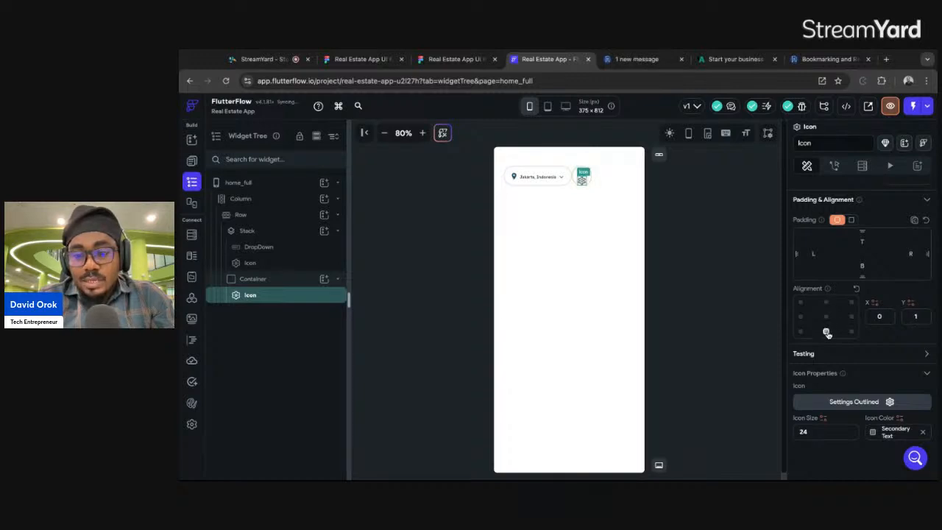
left_click(827, 303)
left_click(852, 304)
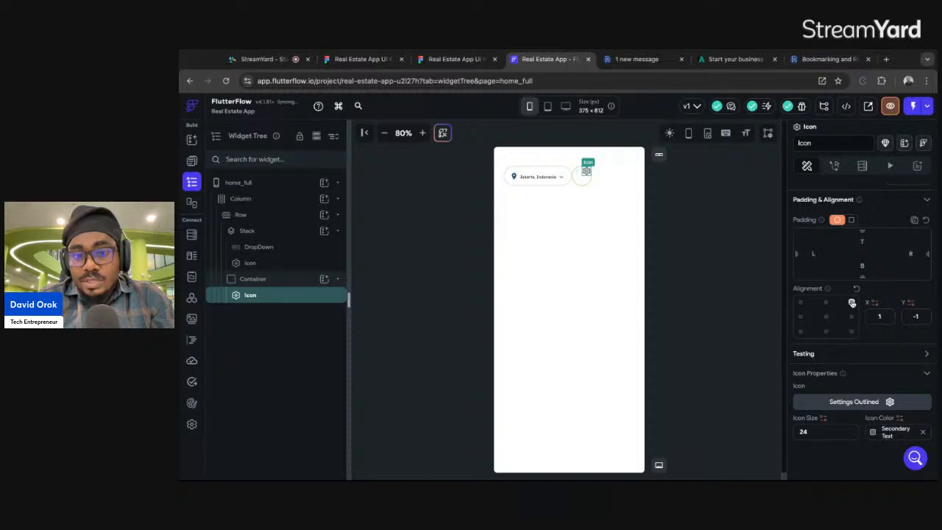
left_click(851, 332)
left_click(851, 316)
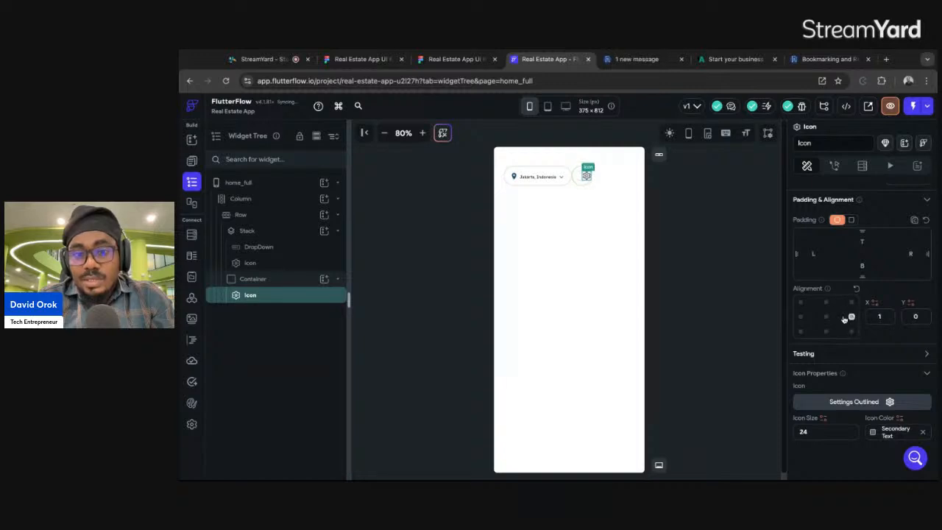
left_click(826, 316)
left_click(857, 289)
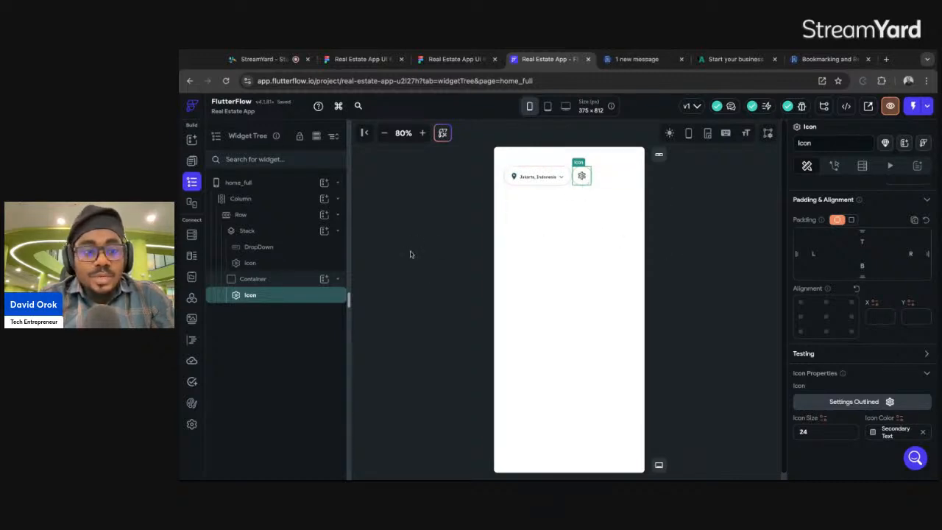
Open the icon choices for the Icon in the circular Container and search them for "notificat".
left_click(855, 401)
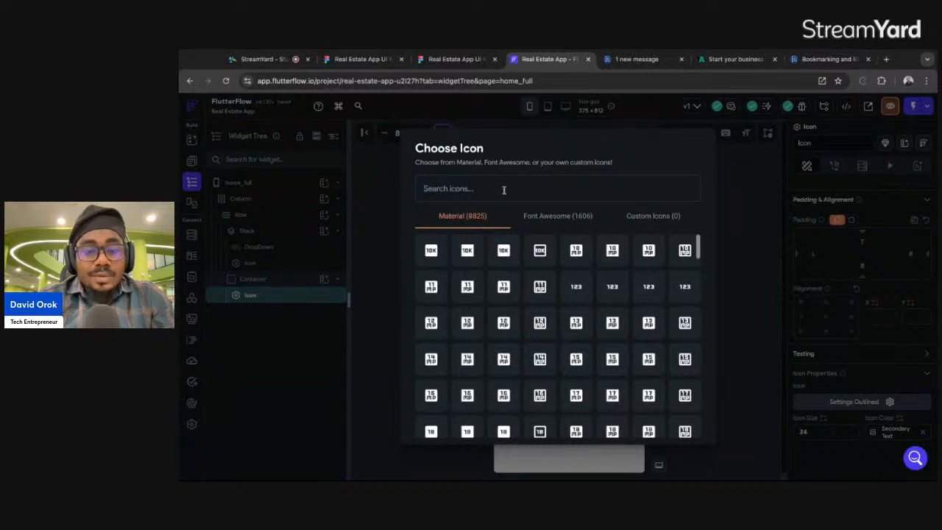
type("bell")
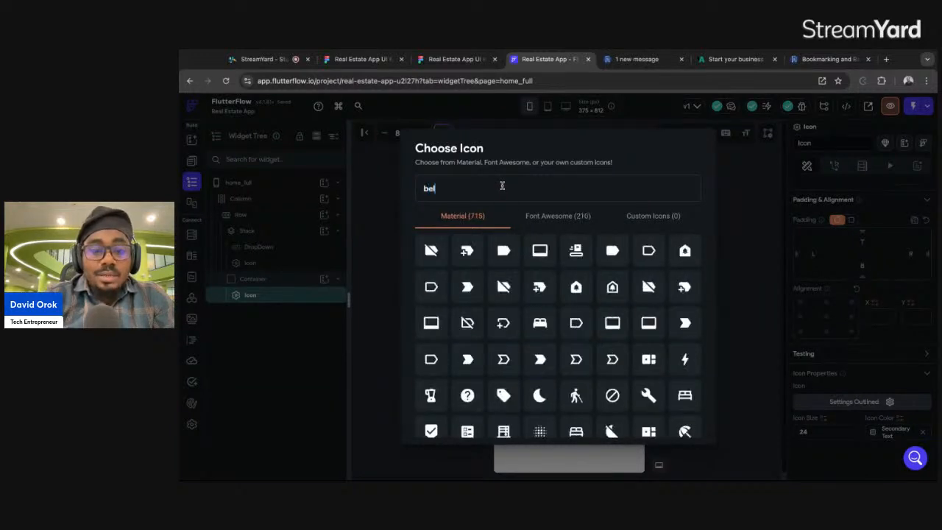
key("BackSpace")
key("BackSpace")
key("BackSpace")
key("BackSpace")
type("n")
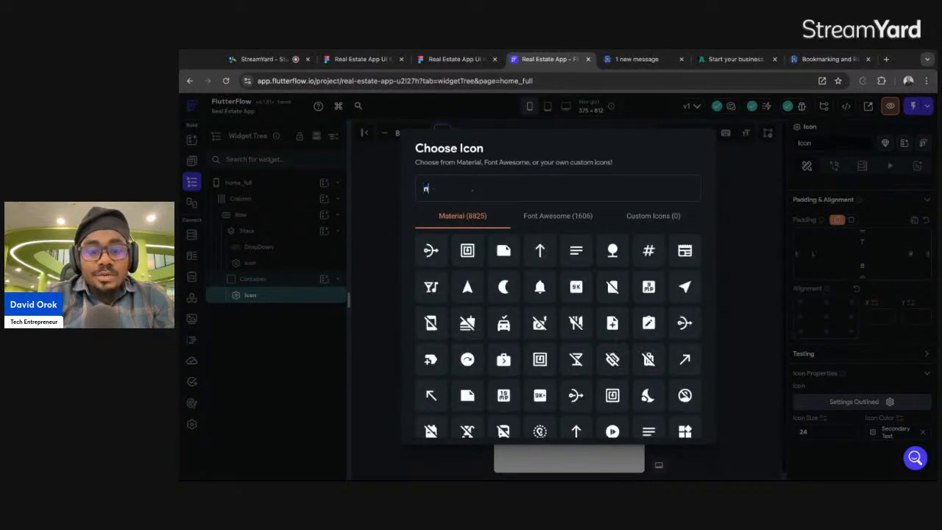
type("otificat")
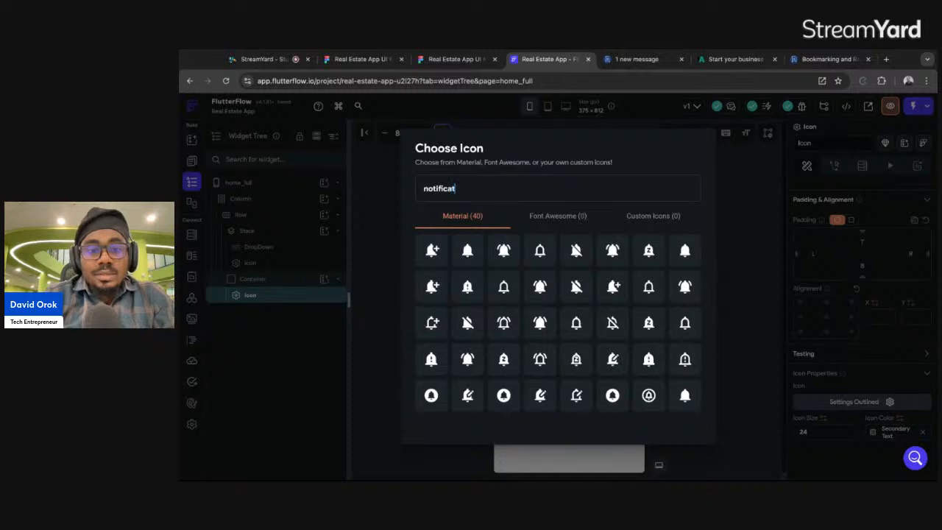
Check the bell icon in the Figma design and choose the matching notifications_none icon in FlutterFlow.
key("ctrl+shift+Tab")
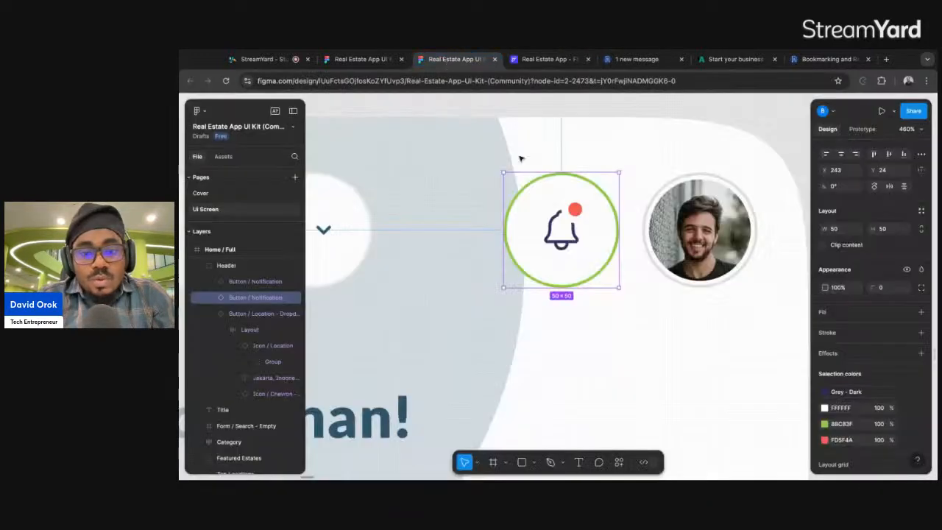
key("ctrl+Tab")
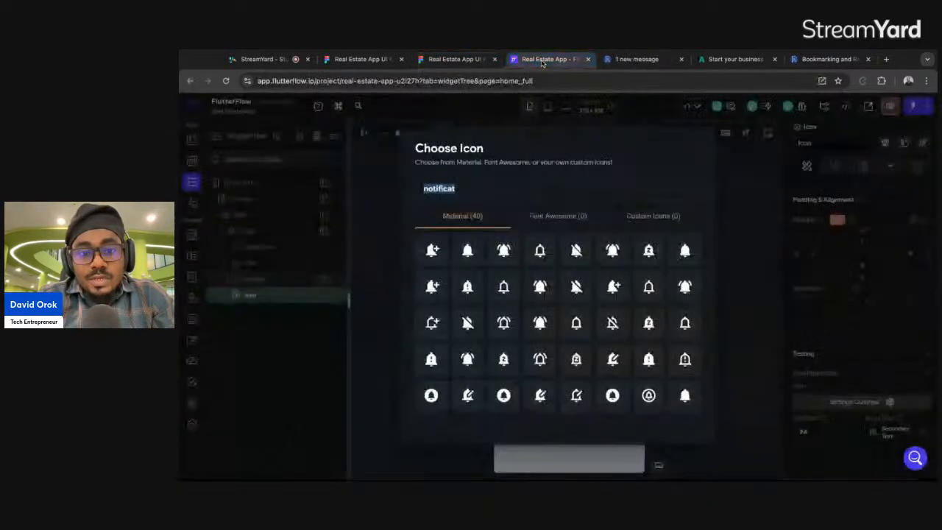
key("ctrl+shift+Tab")
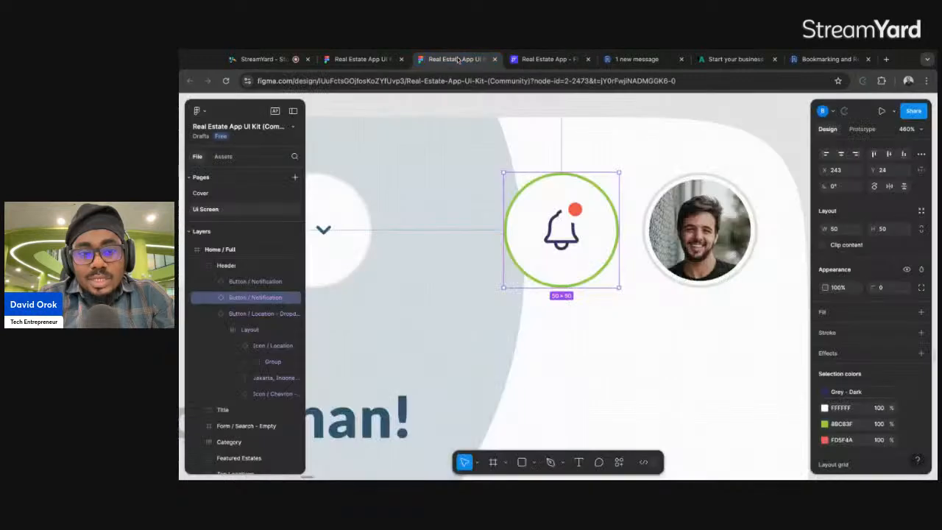
key("ctrl+Tab")
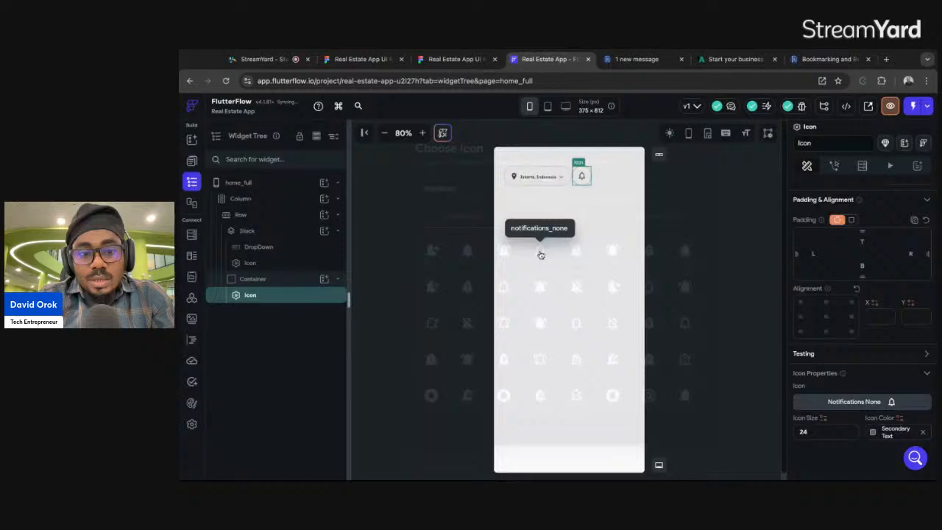
left_click(540, 251)
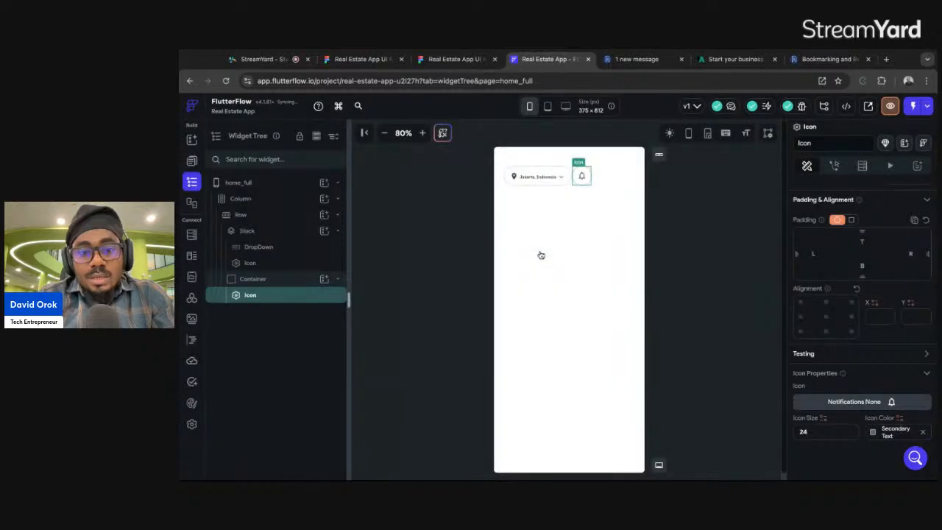
Switch to Figma, detach the color style of the notification bell and copy its hex code 252B5C.
left_click(457, 58)
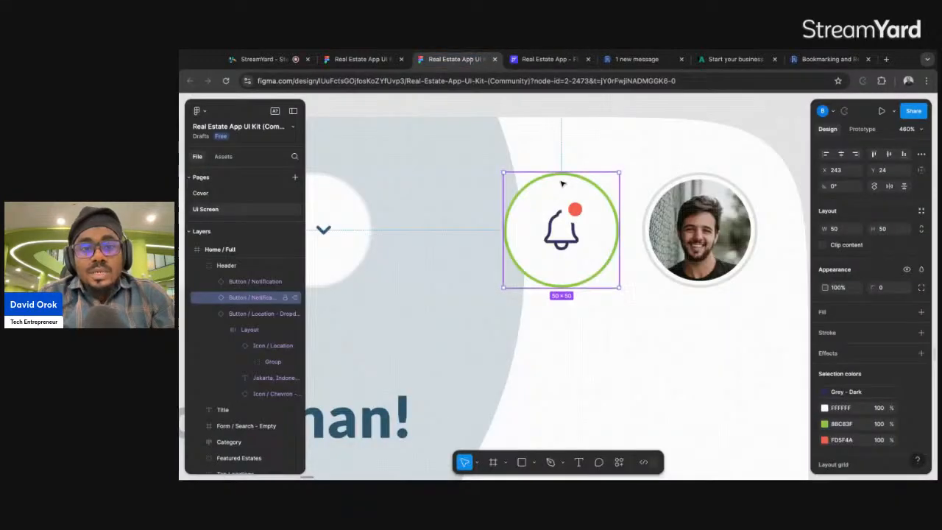
double_click(553, 231)
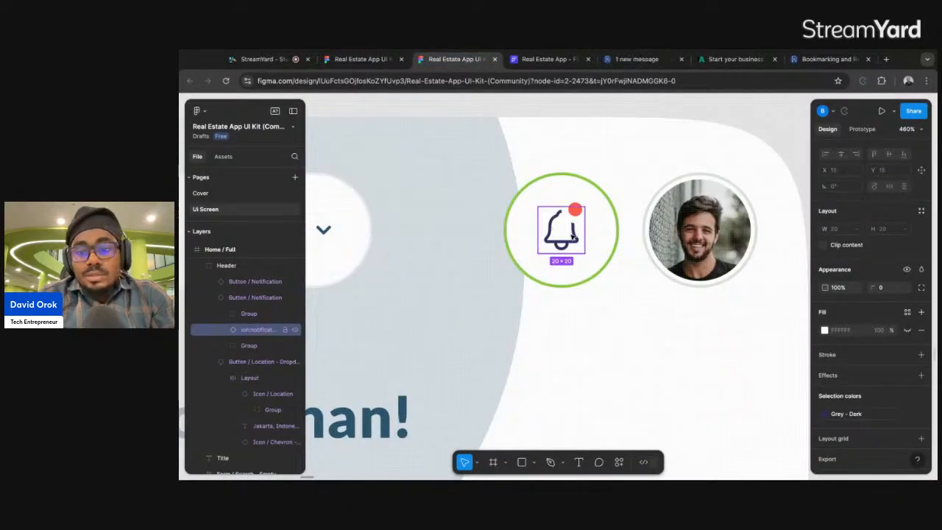
scroll(860, 412, "down", 2)
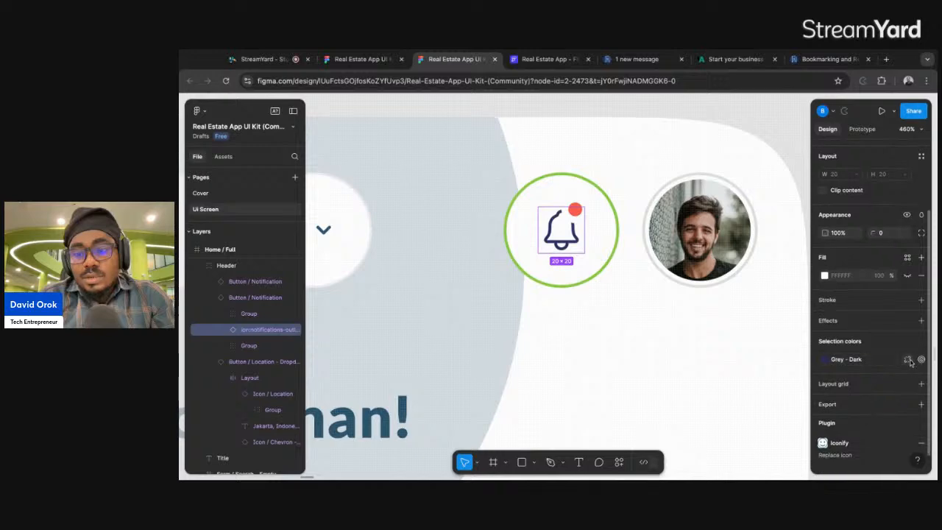
left_click(907, 360)
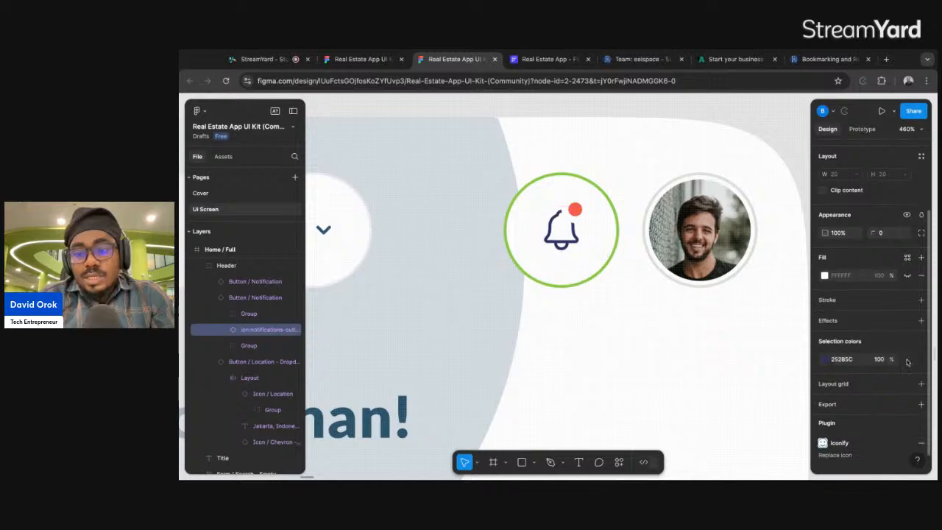
left_click(839, 360)
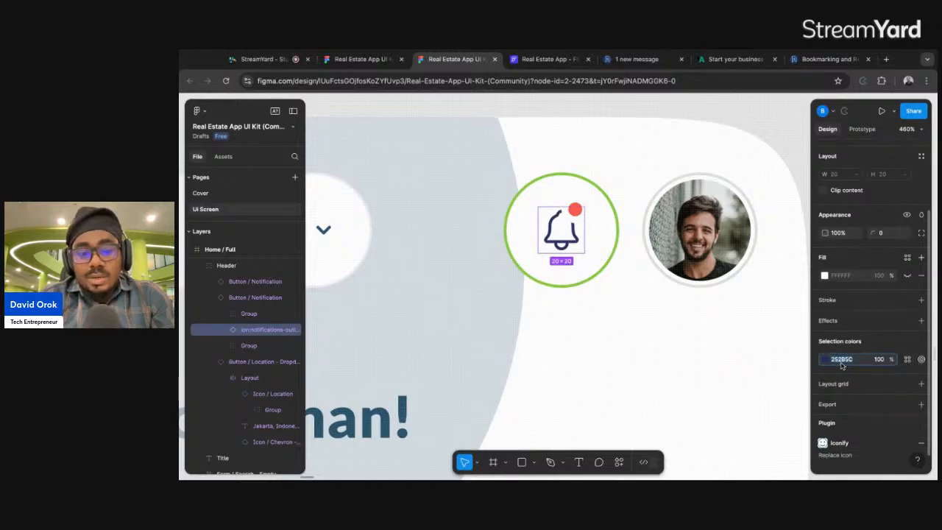
Return to FlutterFlow and set the bell Icon's color to #252B5C.
left_click(548, 58)
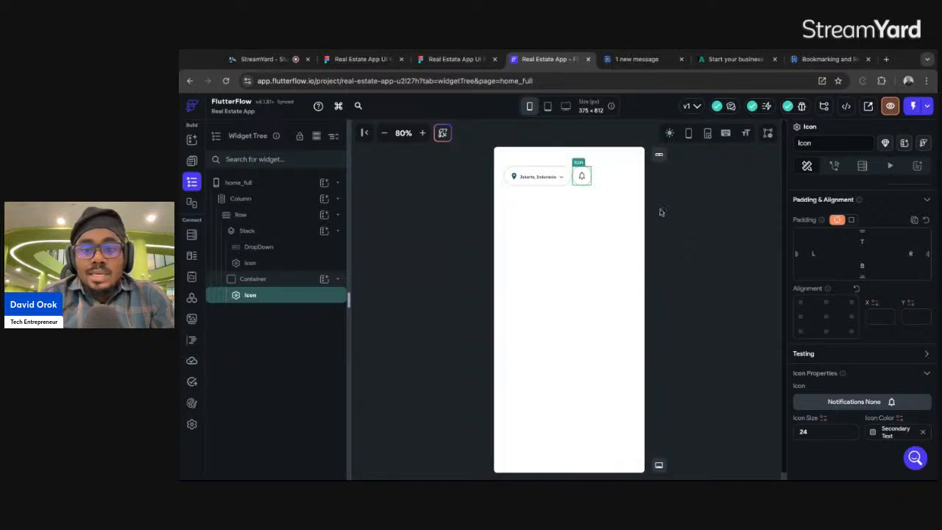
left_click(887, 433)
type("#252B5C")
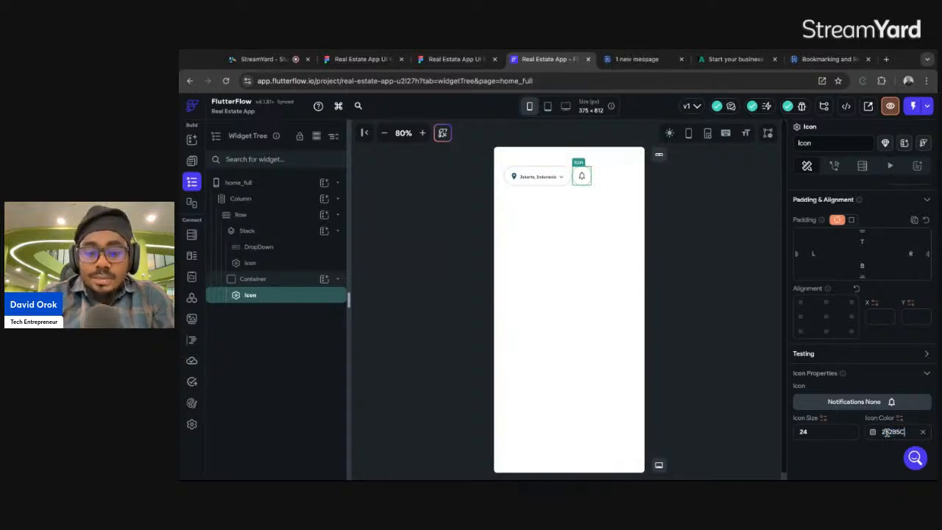
key("Return")
Examine the circular notification button up close and compare it with the bell and red dot in Figma.
left_click(424, 134)
left_click(423, 134)
left_click(423, 134)
left_click(423, 134)
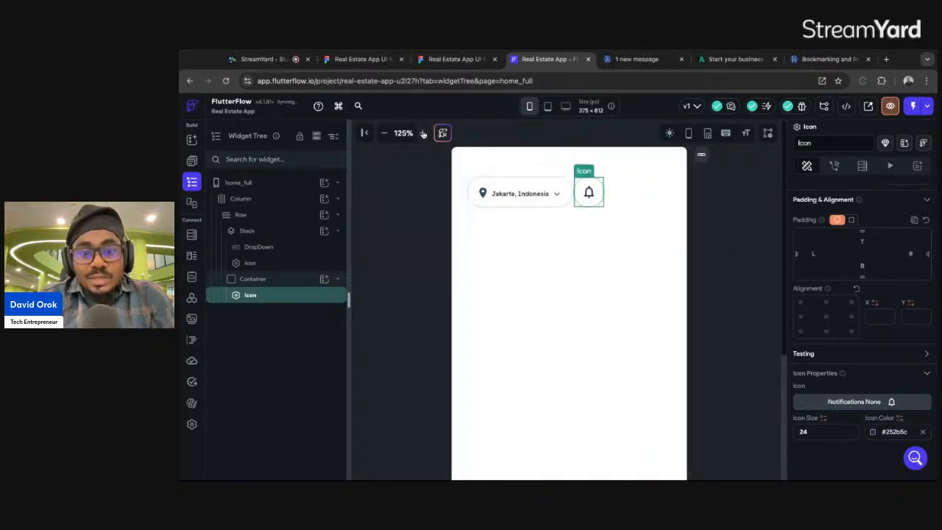
left_click(423, 134)
left_click(423, 134)
left_click(423, 134)
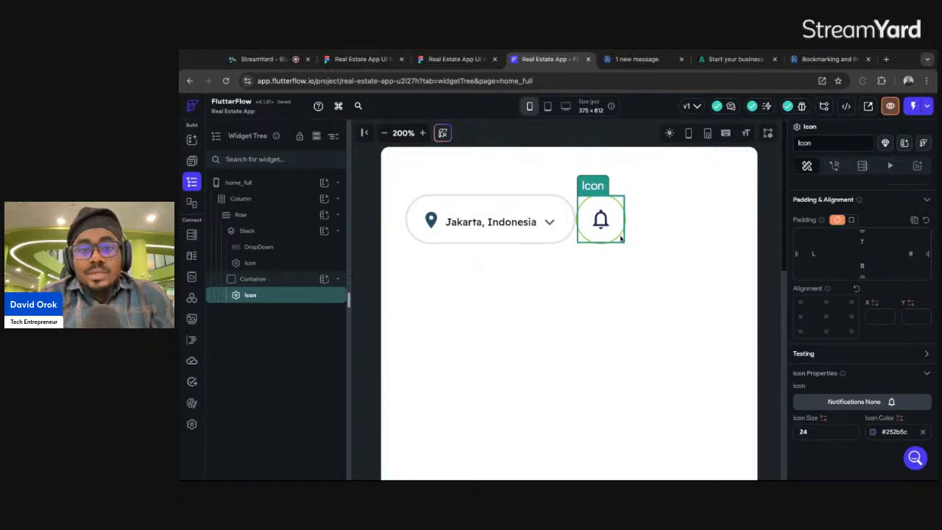
left_click(639, 279)
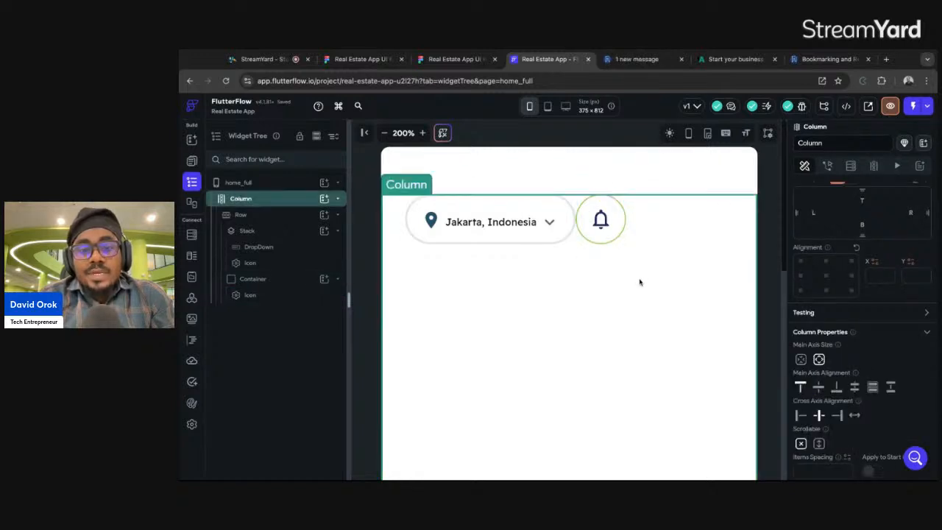
left_click(601, 206)
left_click(454, 59)
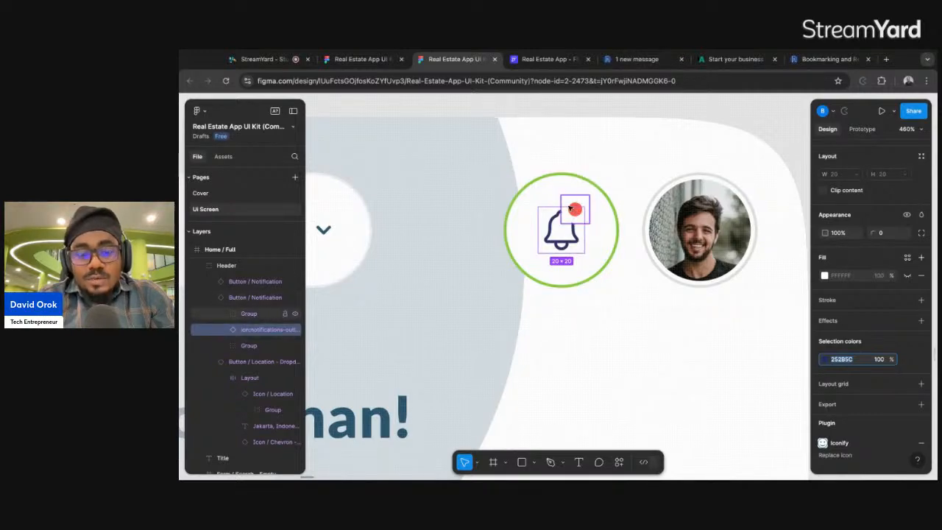
Switch back to FlutterFlow and wrap the bell Icon inside the circular Container in a Stack.
left_click(549, 59)
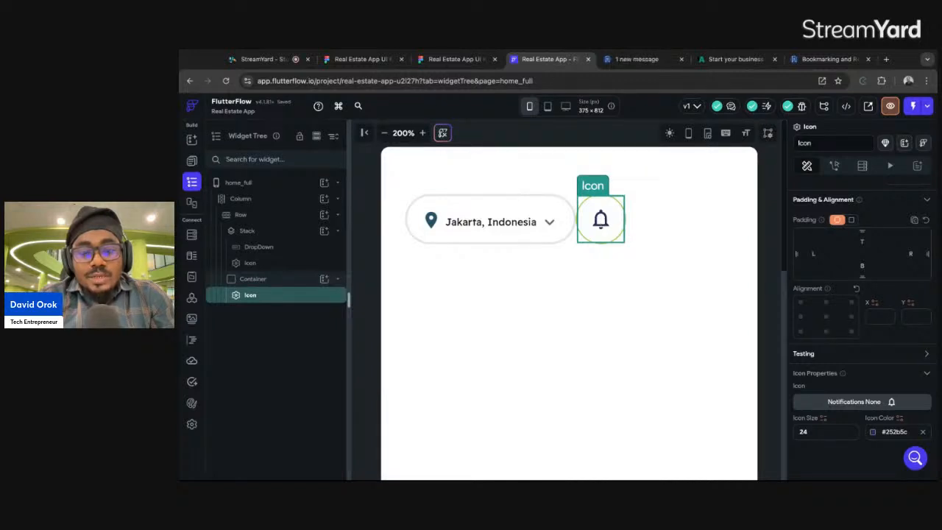
right_click(602, 217)
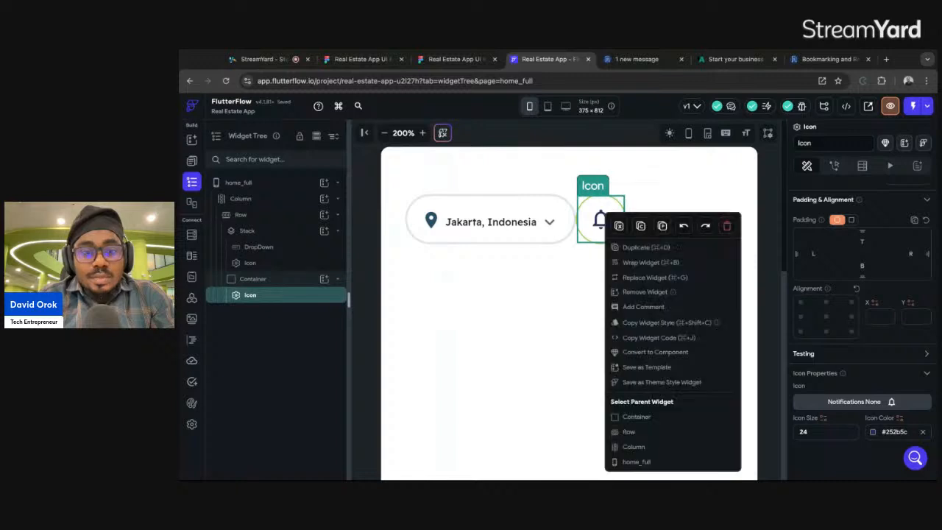
left_click(645, 263)
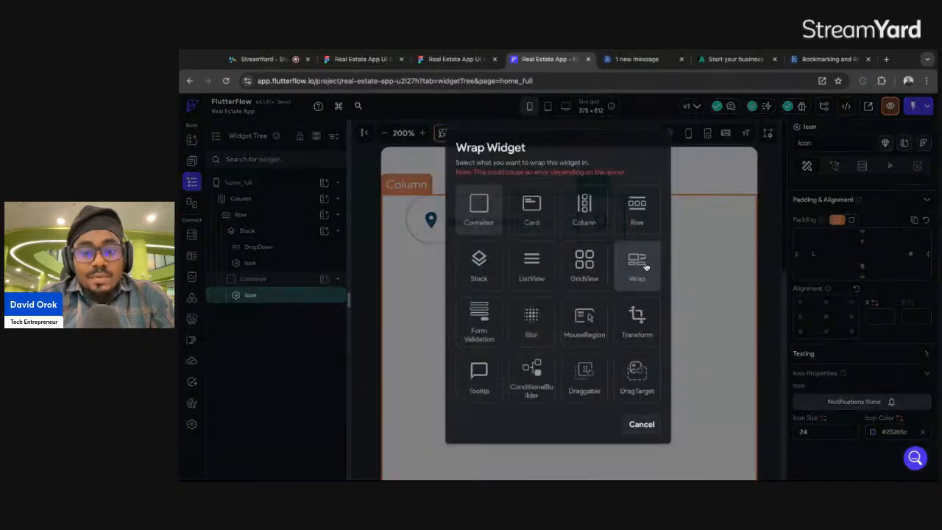
left_click(479, 267)
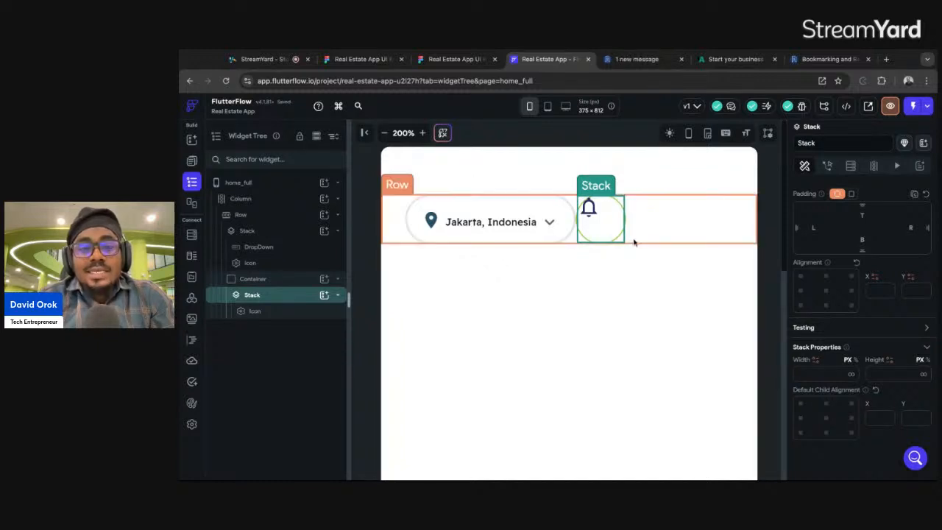
Check the properties and child alignment settings of the circular Container and its Stack.
left_click(268, 282)
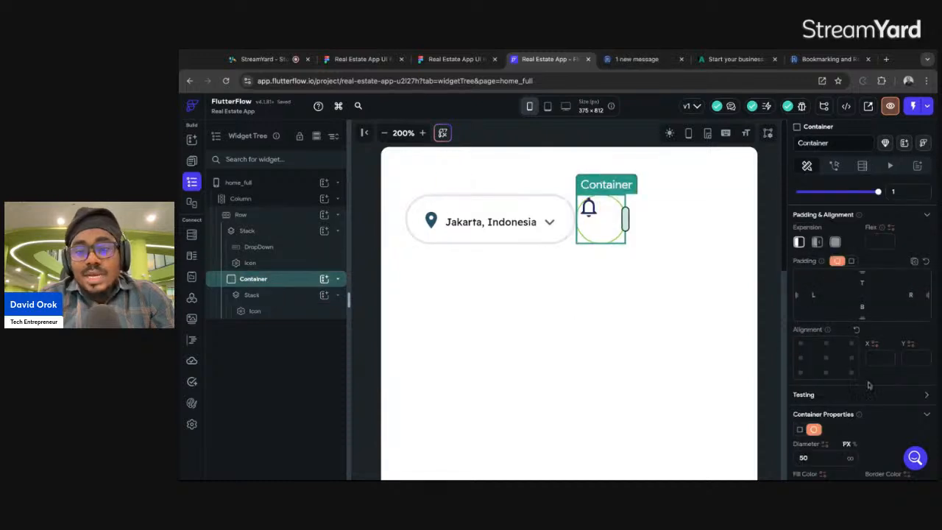
scroll(869, 385, "down", 3)
scroll(870, 385, "down", 2)
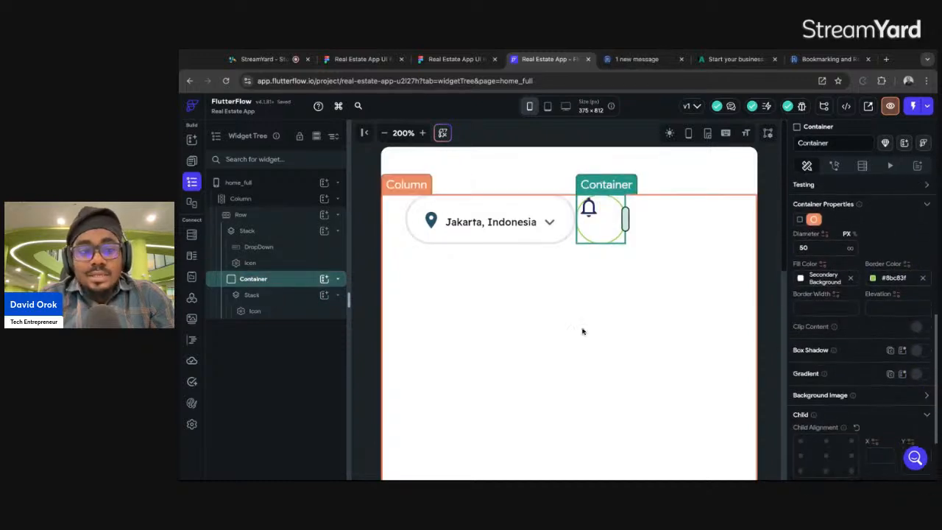
left_click(282, 296)
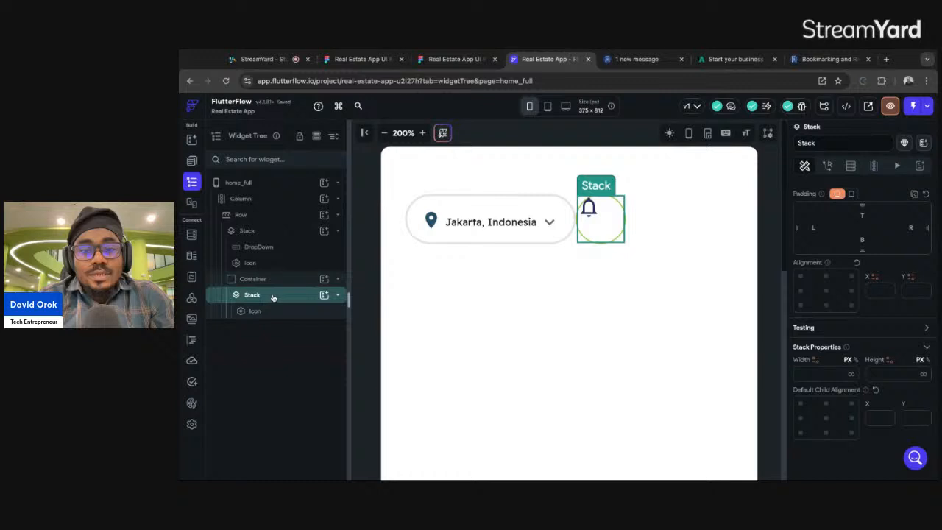
Try wrapping the bell Icon in a Column inside the Stack, with its main axis alignment set to Center.
left_click(285, 313)
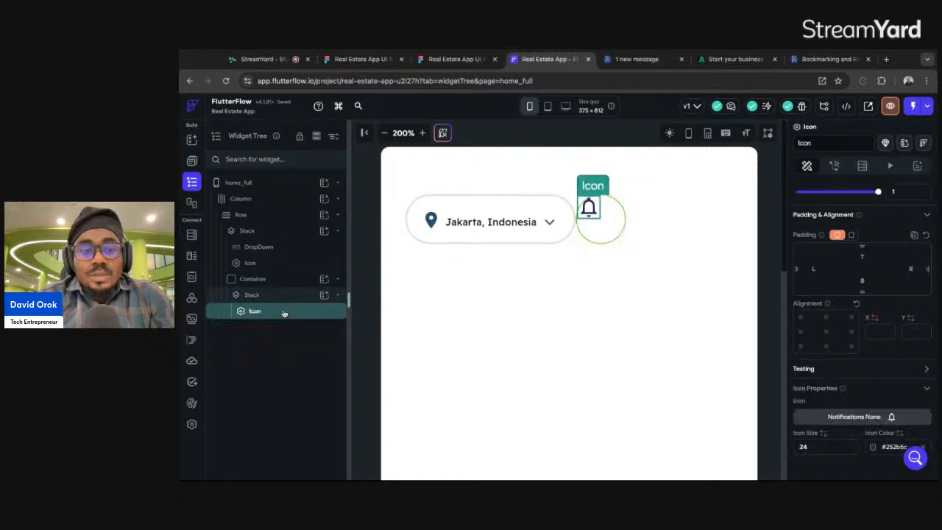
right_click(284, 315)
left_click(328, 292)
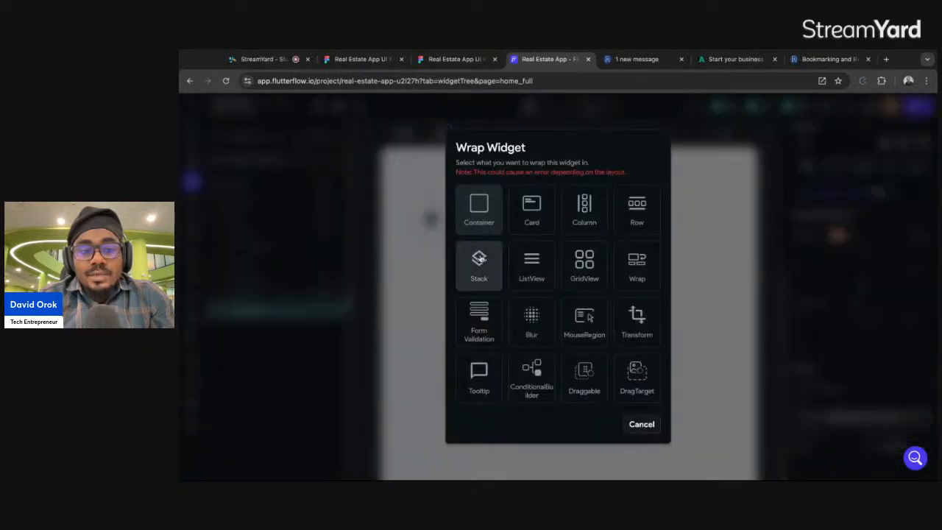
left_click(584, 209)
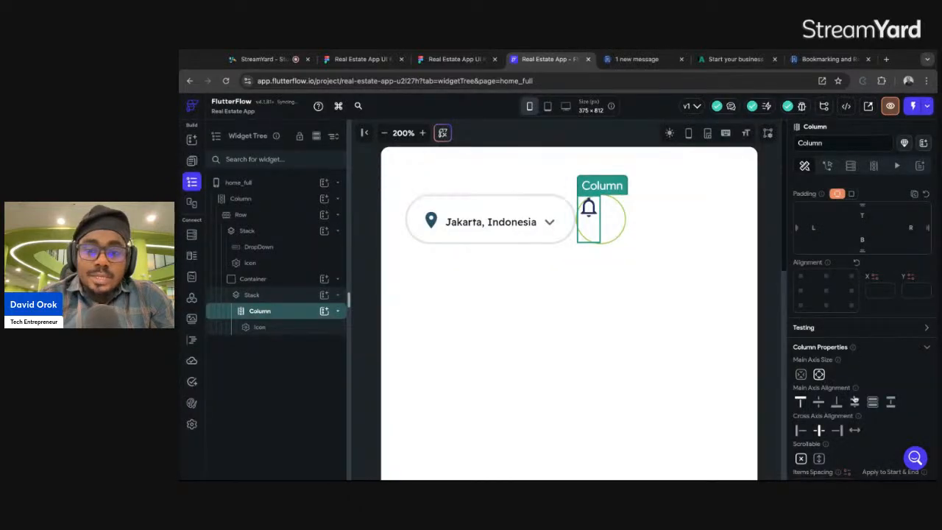
left_click(819, 401)
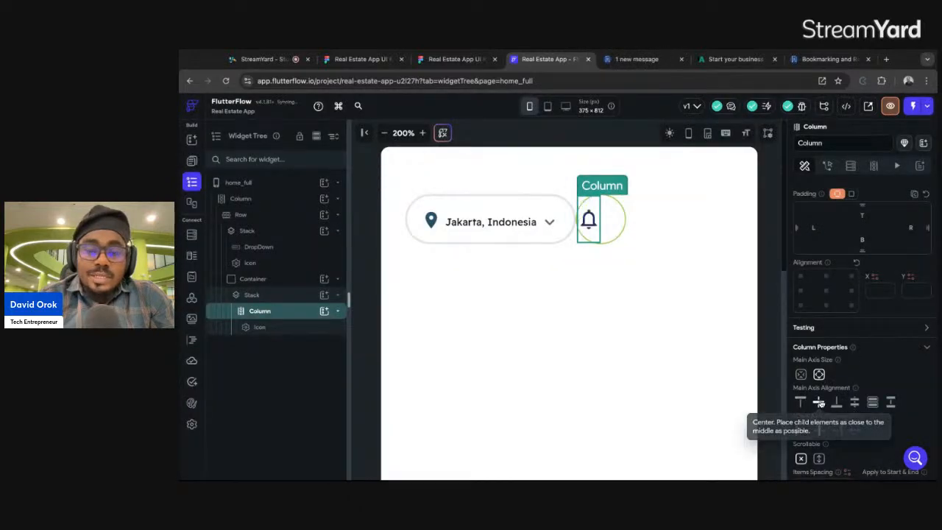
Try centering the Stack within the circular Container, and undo it together with the Column centering and wrapping.
left_click(259, 295)
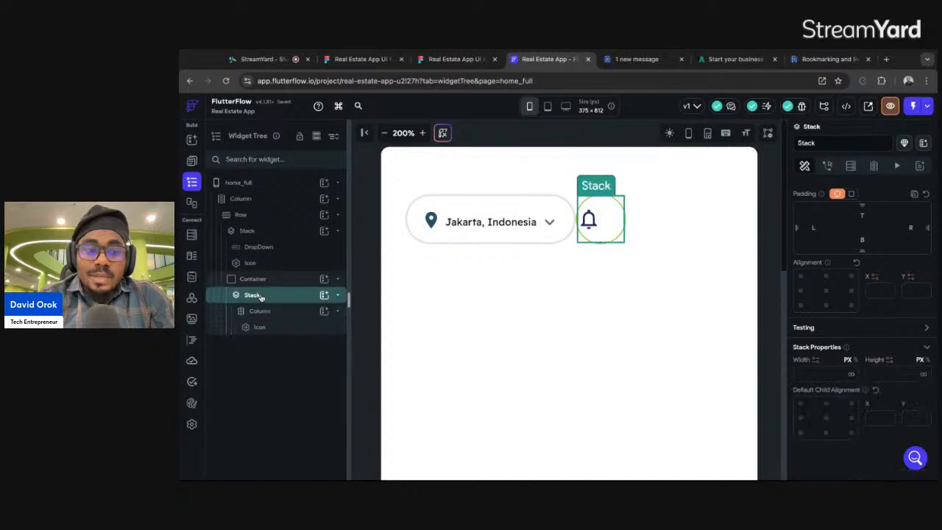
left_click(826, 290)
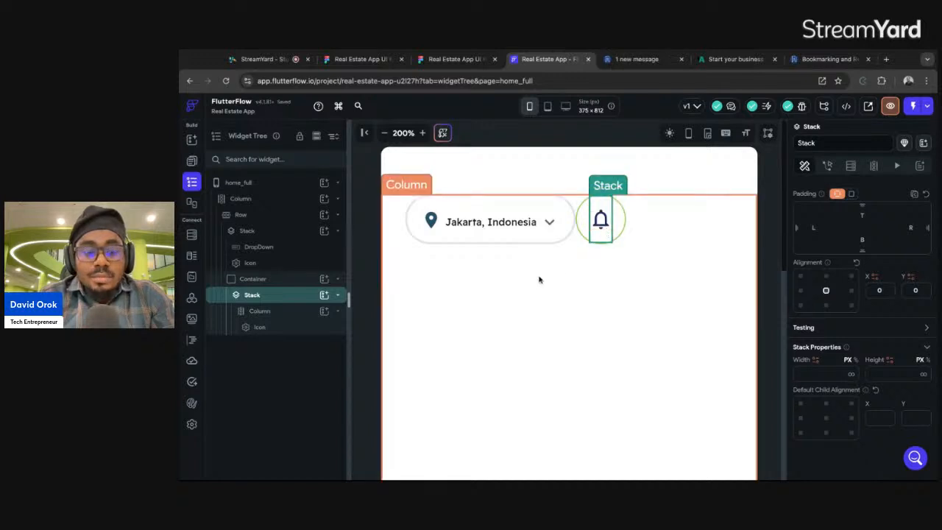
key("ctrl+z")
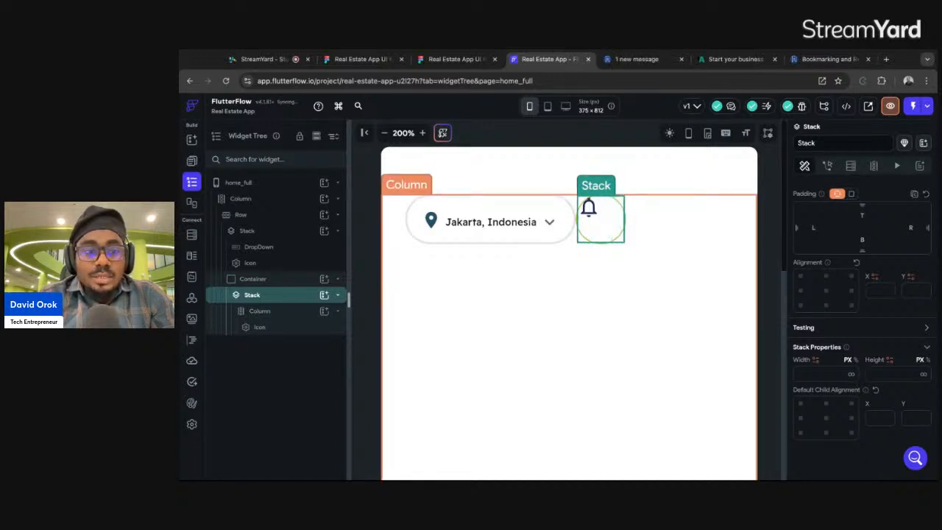
key("ctrl+z")
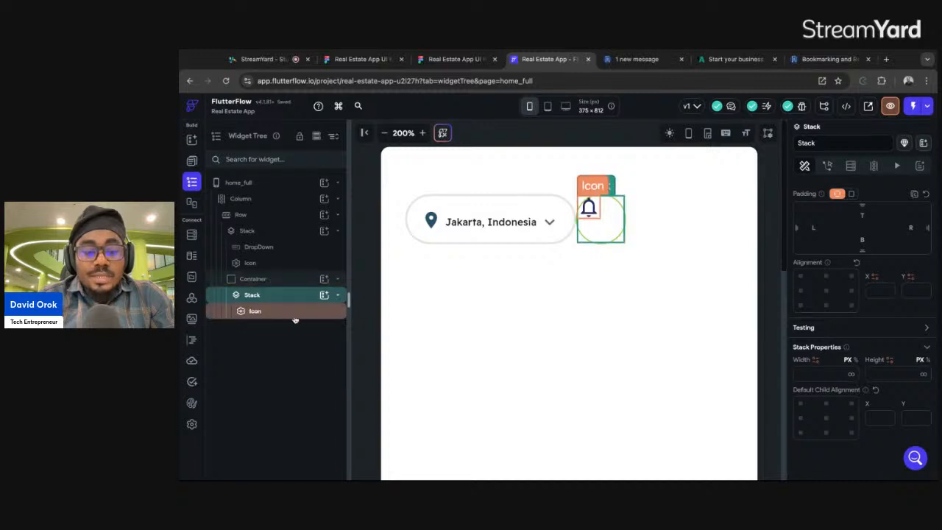
Center the Stack within the circular notification Container and add a new Container to it alongside the bell Icon.
left_click(826, 291)
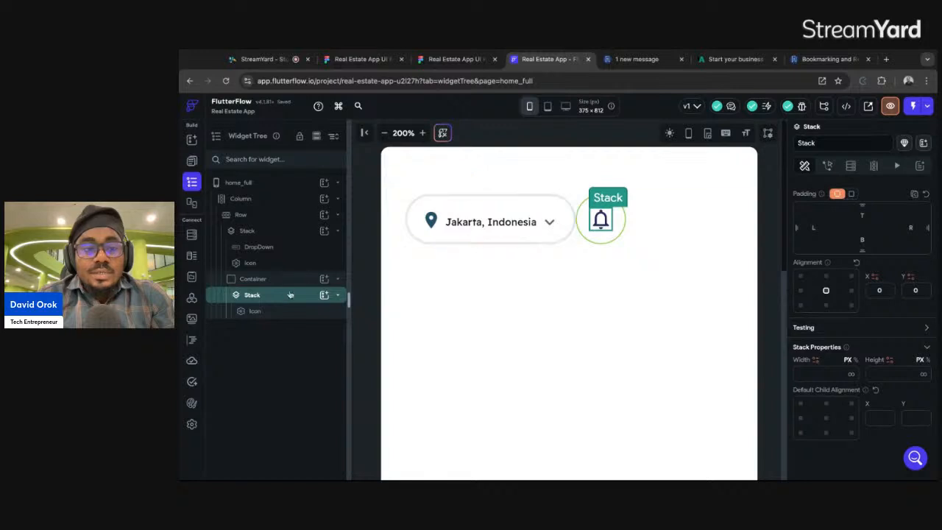
left_click(324, 296)
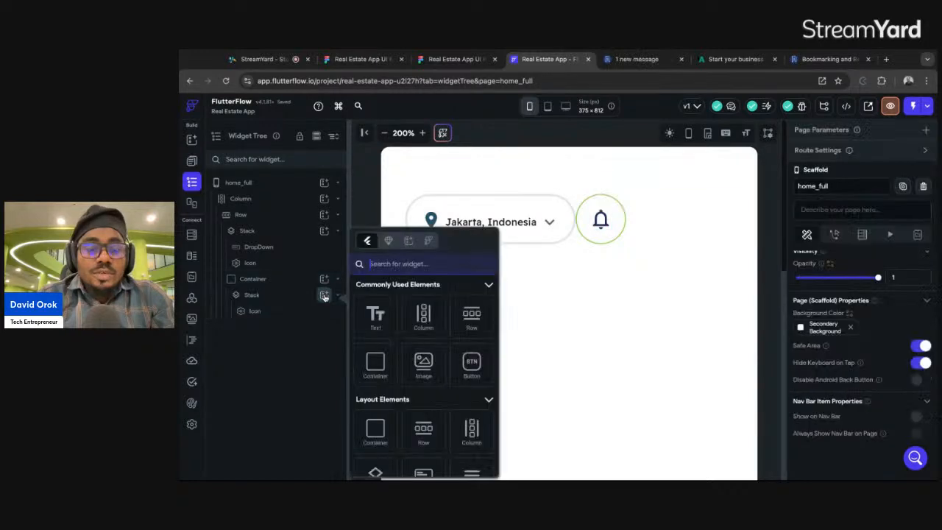
left_click(377, 365)
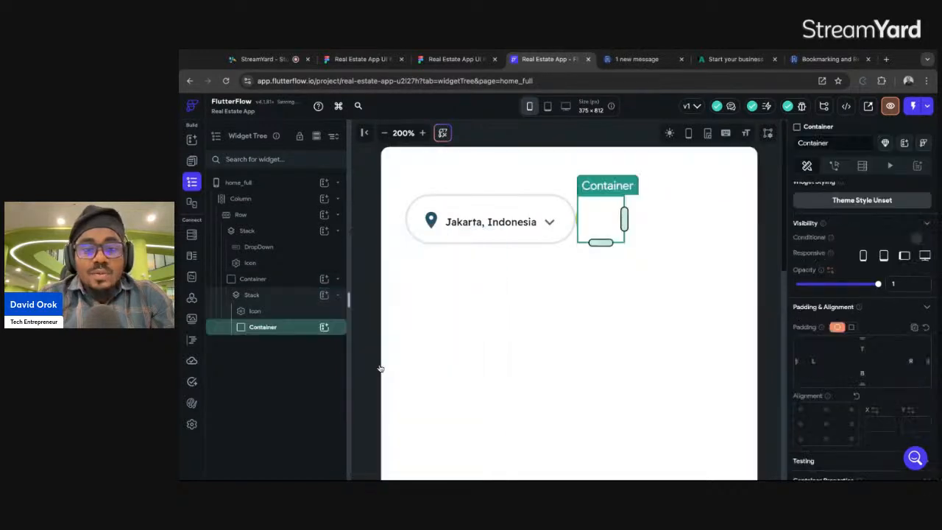
Make the new Container in the Stack circular and set its diameter to 15.
scroll(874, 396, "down", 2)
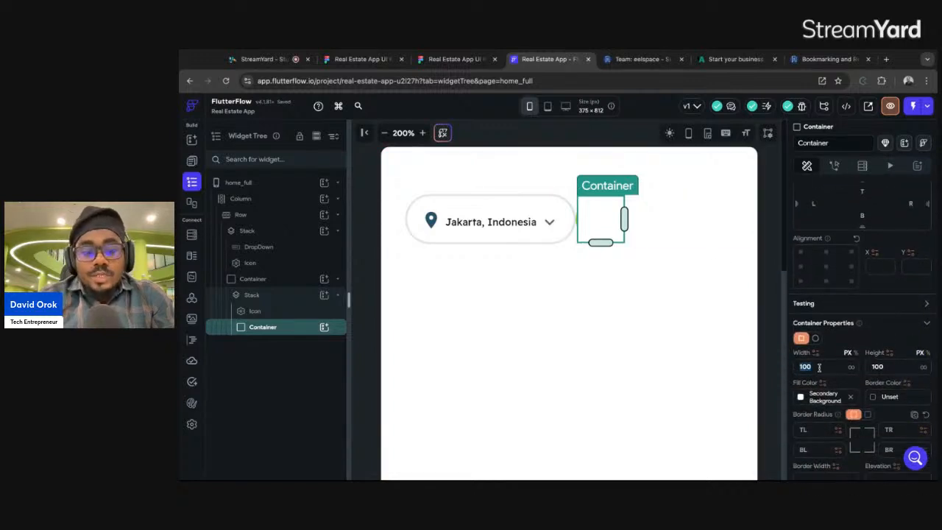
type("20")
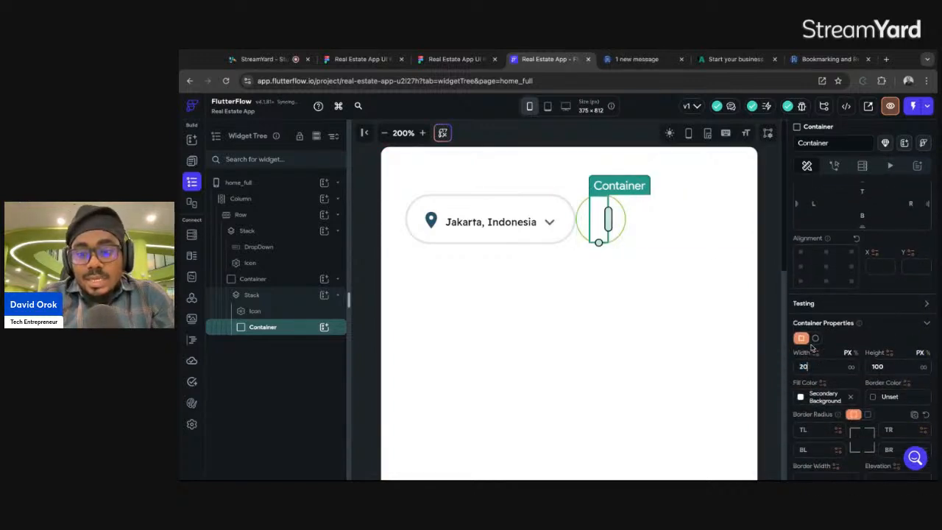
left_click(815, 339)
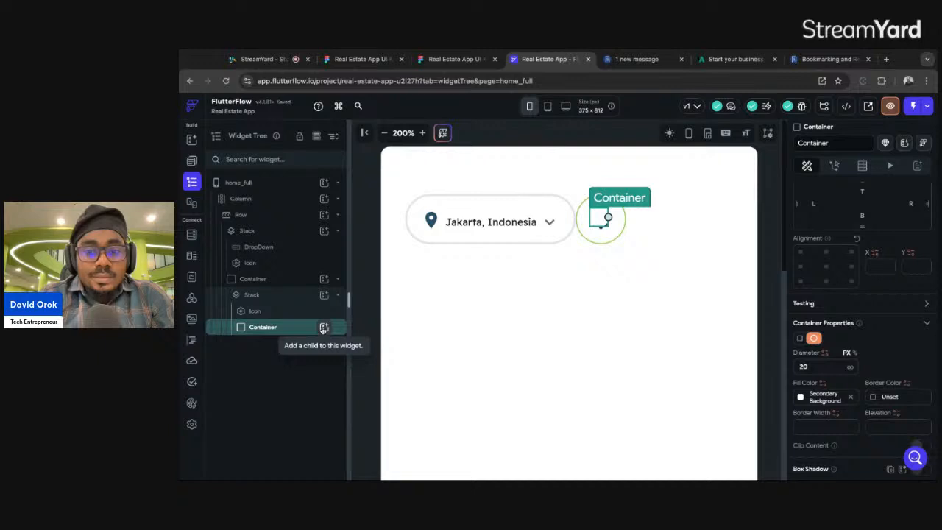
double_click(812, 366)
type("1")
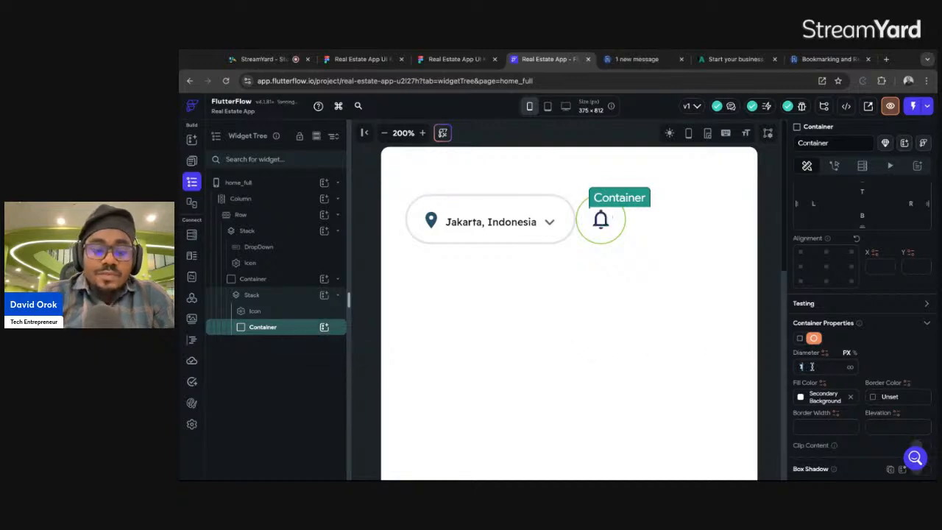
type("5")
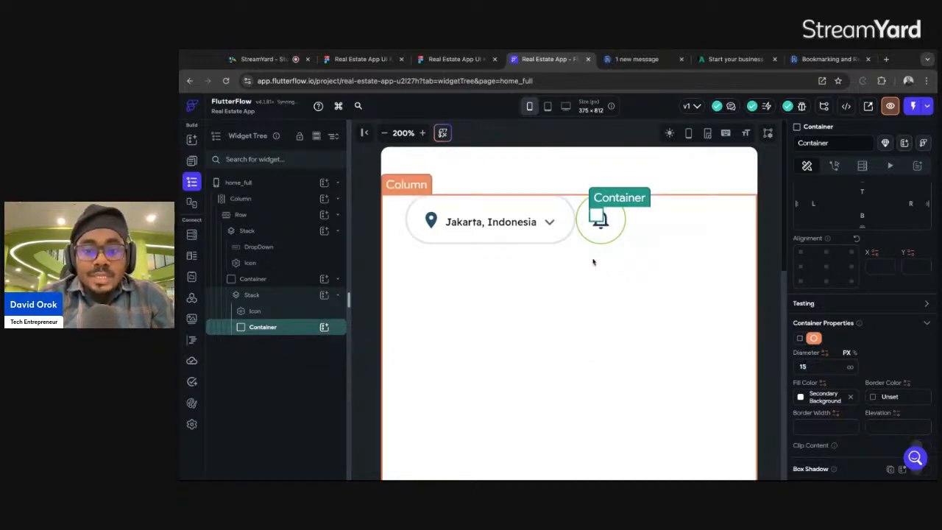
Add a child Container inside the 15-diameter Container, make it circular and set its diameter to 10.
left_click(324, 327)
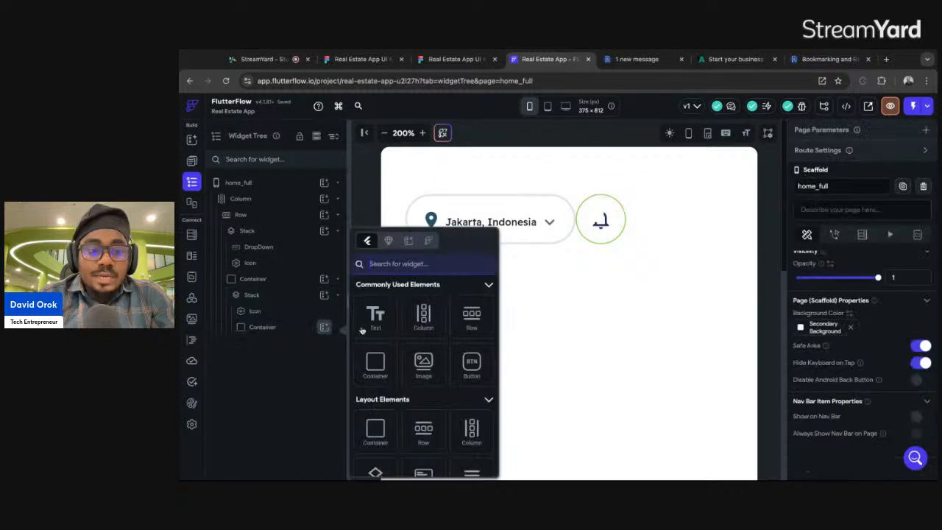
left_click(375, 363)
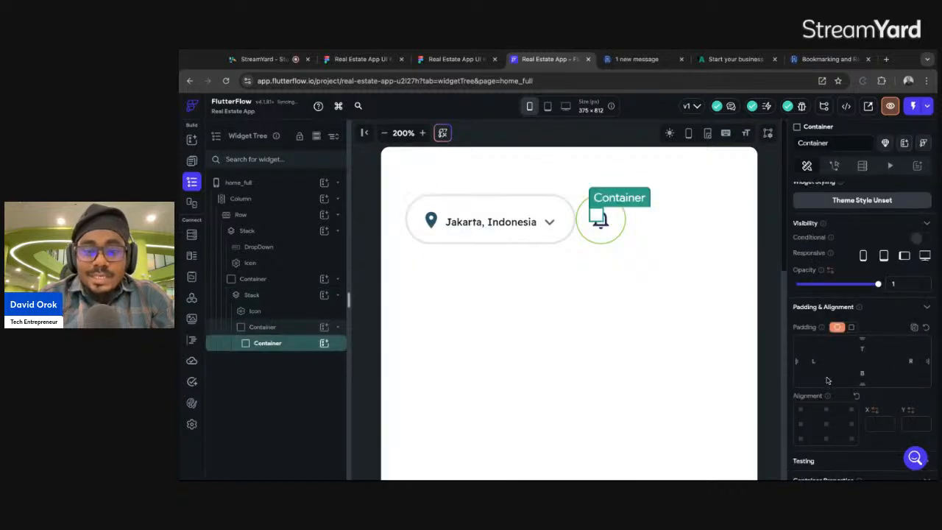
scroll(827, 375, "down", 5)
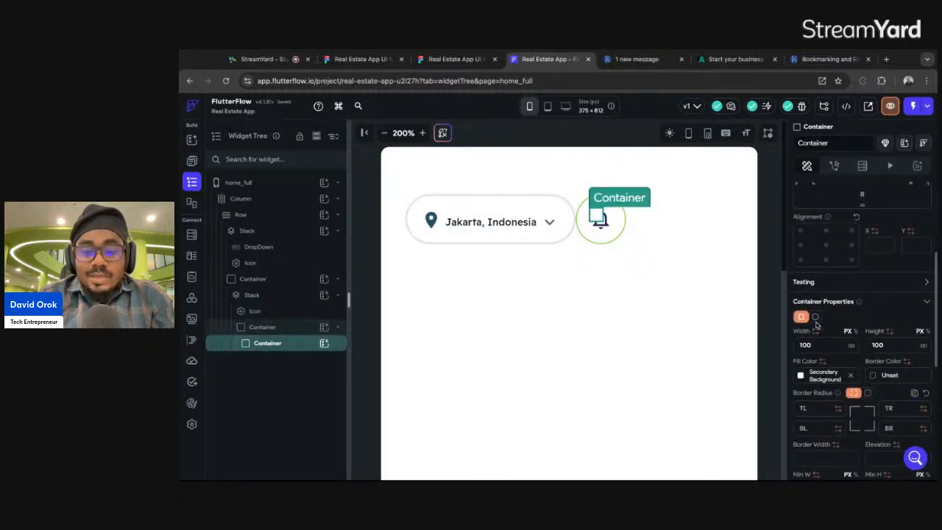
left_click(815, 317)
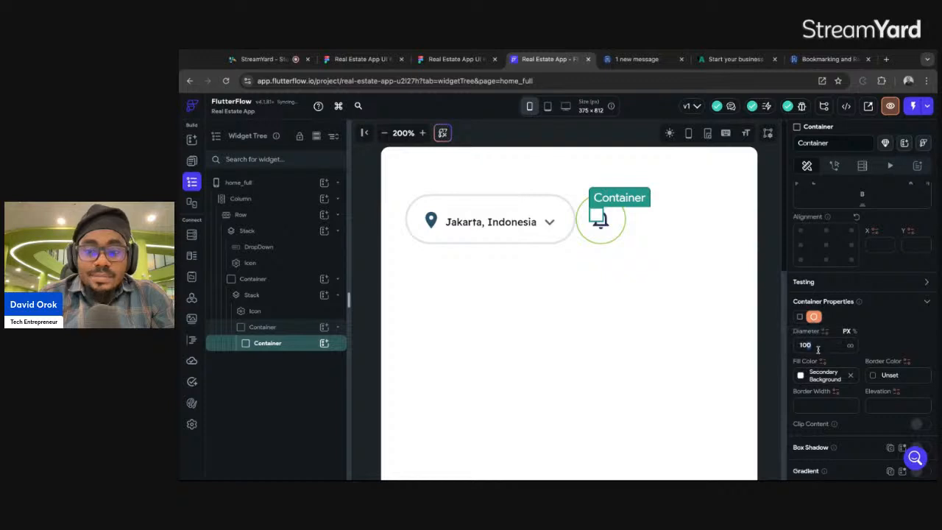
double_click(817, 349)
type("10")
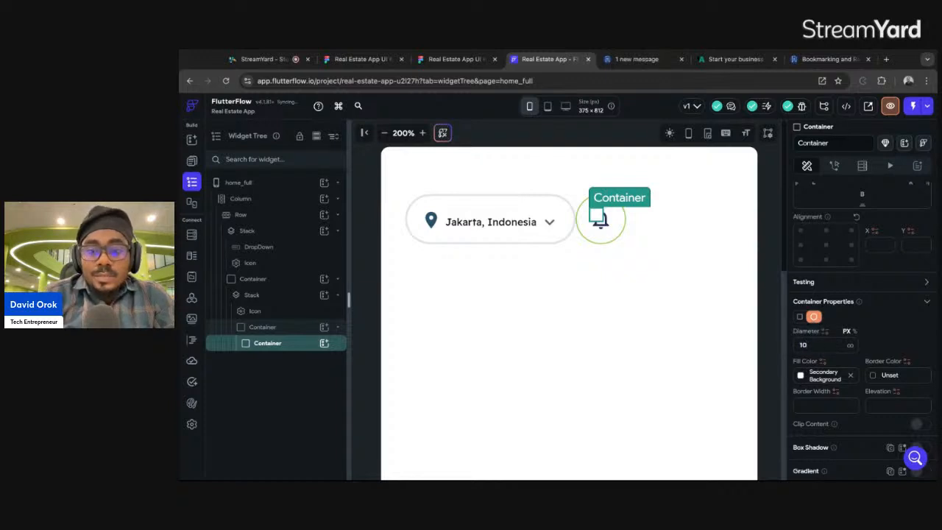
Switch to the Figma design and copy the notification dot's red color code FD5F4A.
left_click(447, 60)
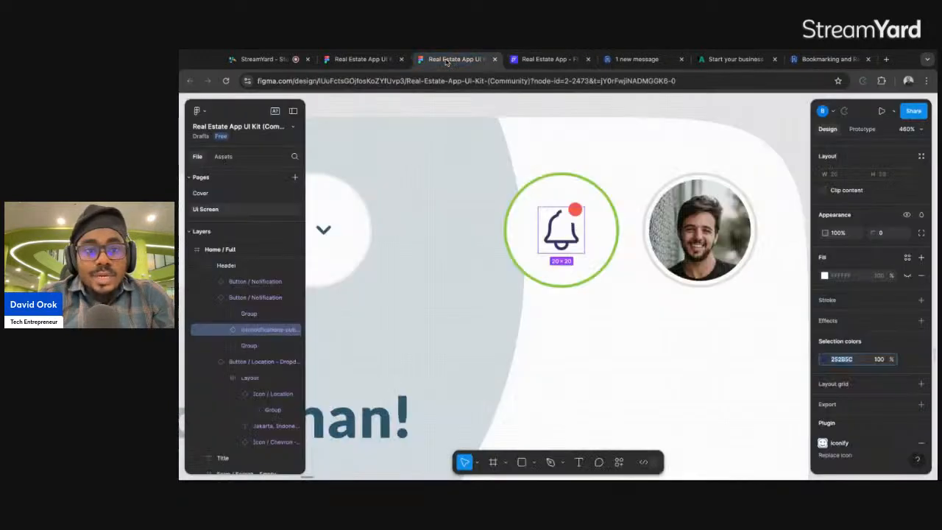
left_click(574, 210)
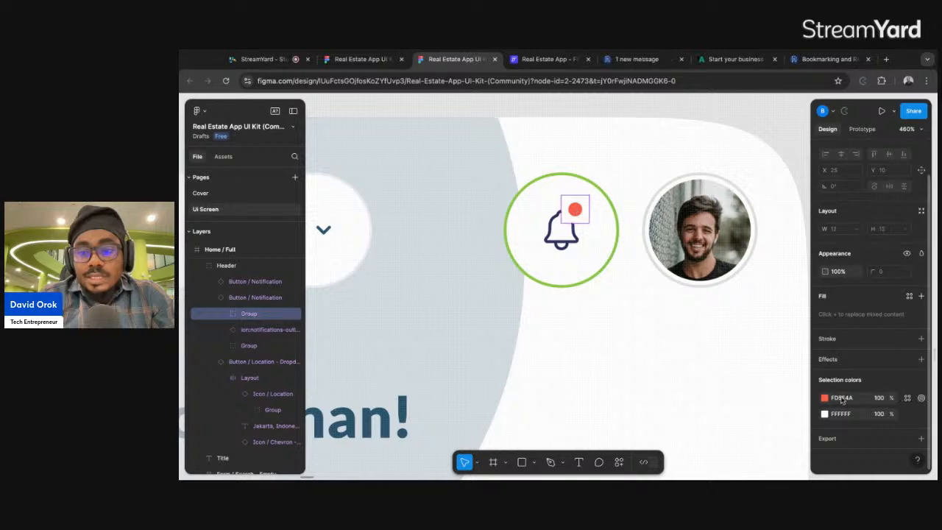
left_click(843, 398)
key("super+c")
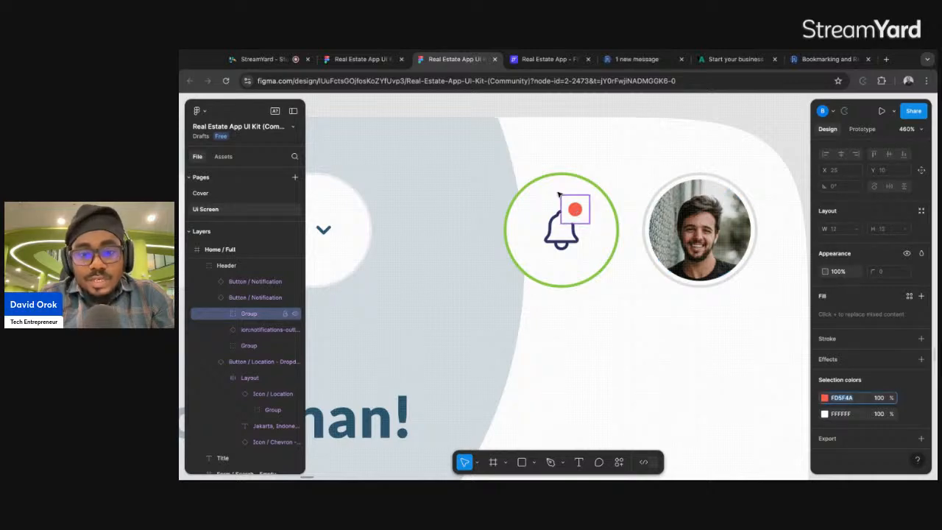
scroll(559, 198, "up", 5)
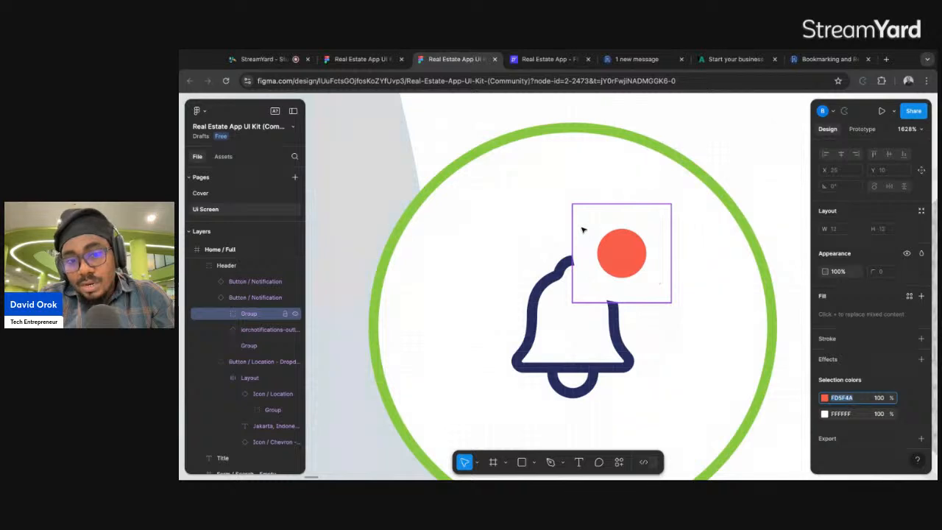
Switch back to FlutterFlow and set the inner 10-diameter Container's fill color to FD5F4A.
left_click(535, 65)
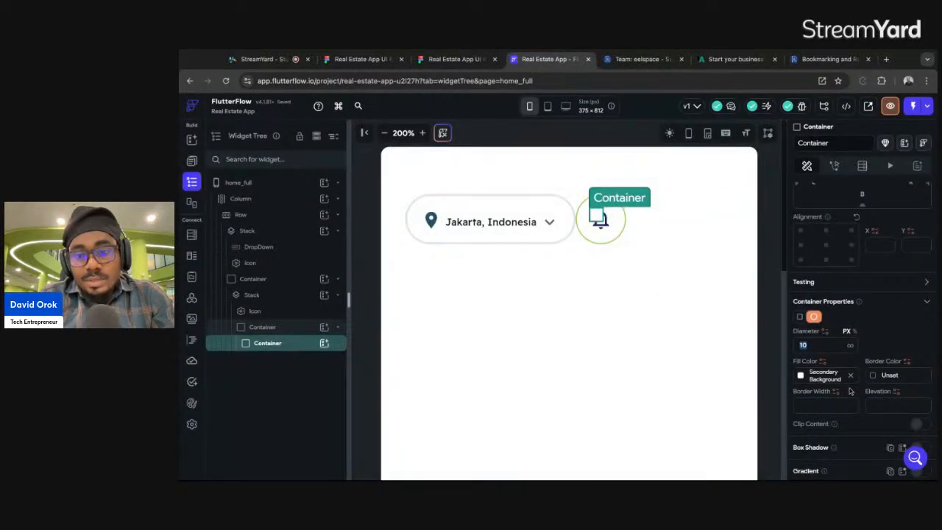
left_click(837, 373)
key("super+v")
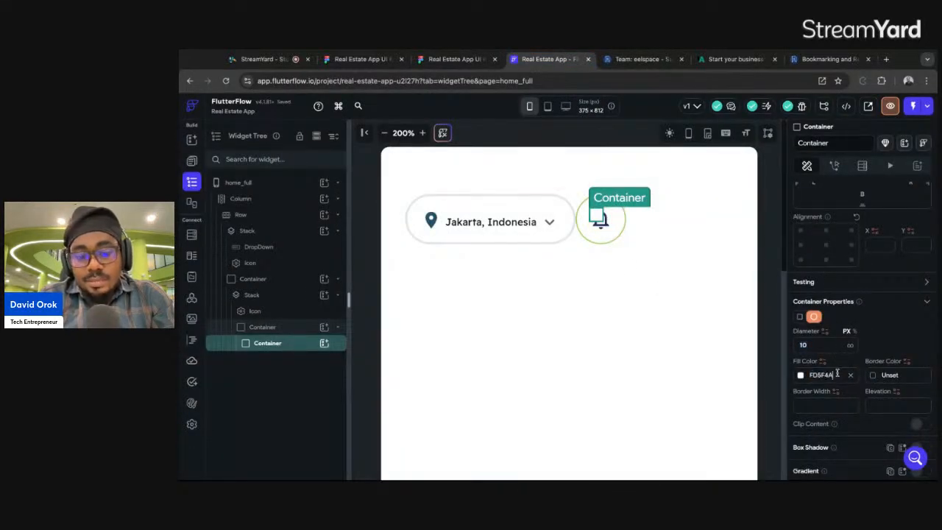
key("Return")
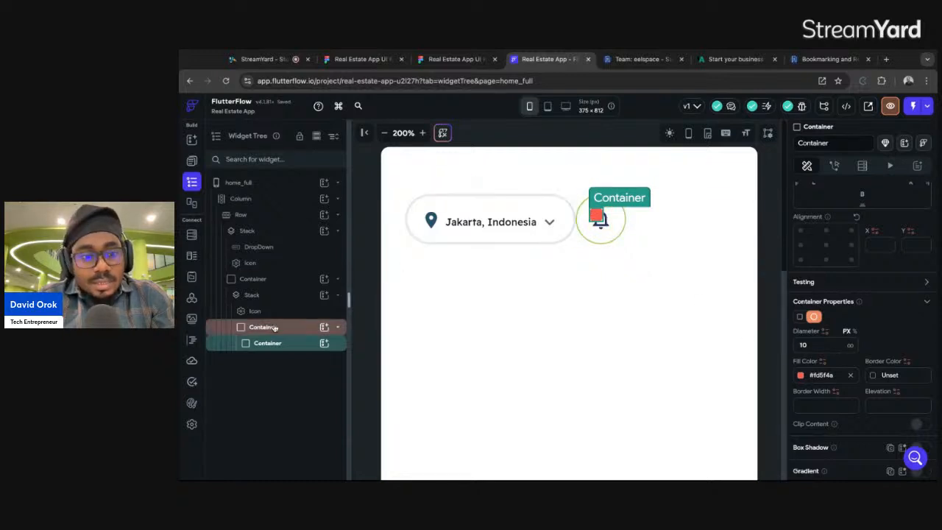
Reapply the Secondary Background fill color to the 15-diameter Container around the red dot.
left_click(600, 223)
left_click(801, 374)
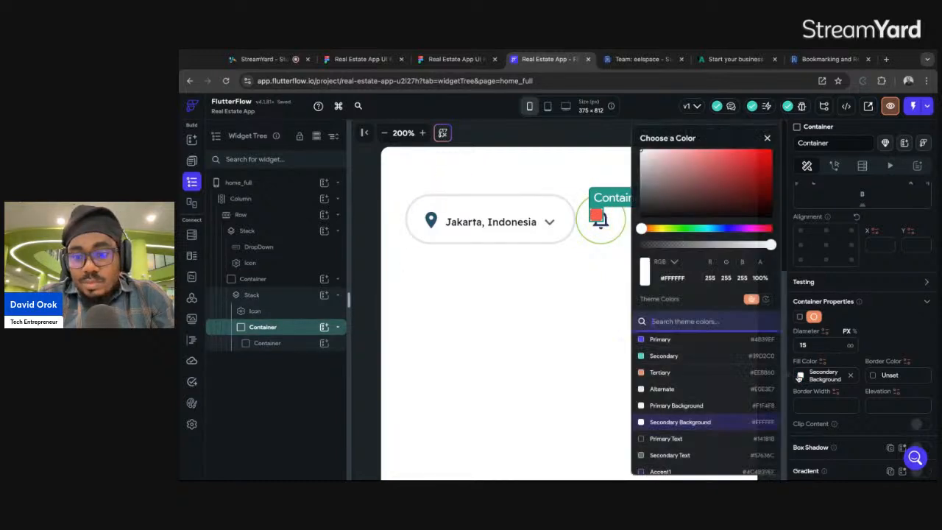
left_click(668, 425)
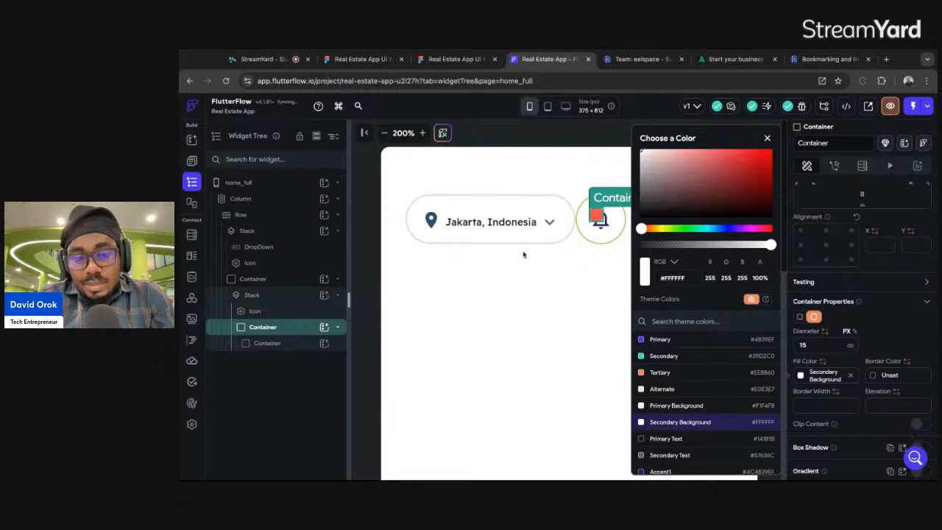
left_click(517, 284)
left_click(598, 219)
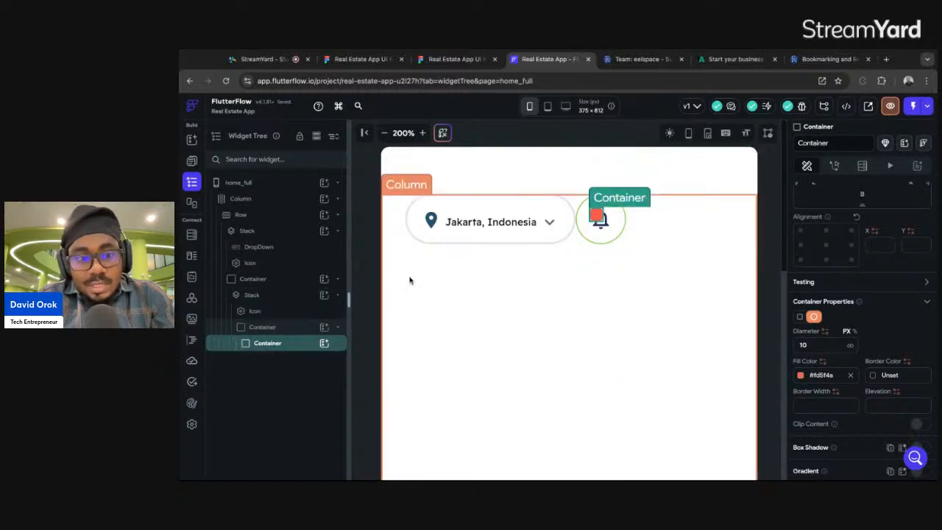
Wrap the red inner Container in a Column and set the Column's main axis alignment to Center.
left_click(267, 327)
left_click(266, 346)
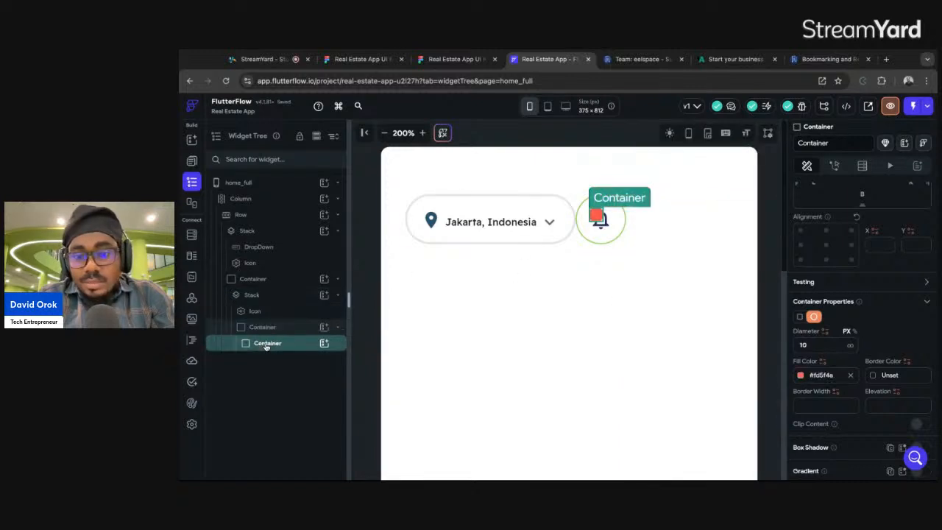
scroll(813, 316, "up", 3)
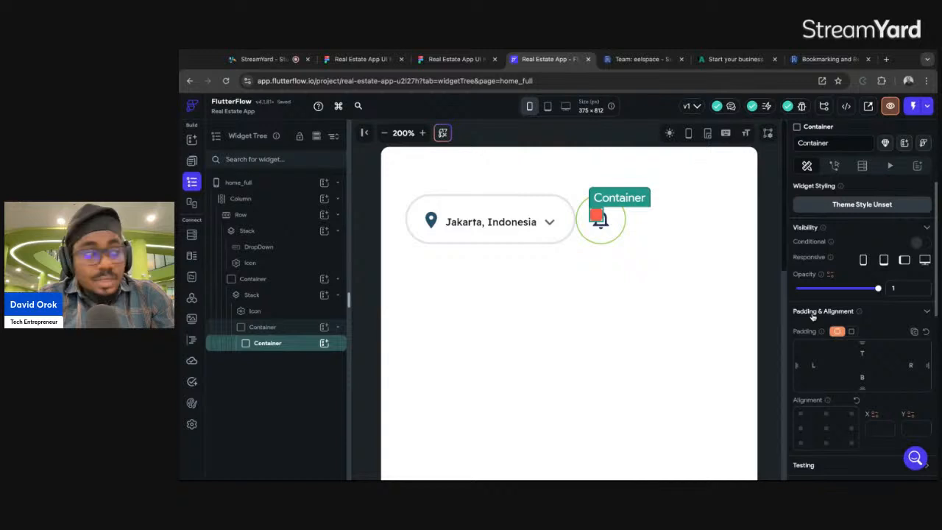
right_click(287, 346)
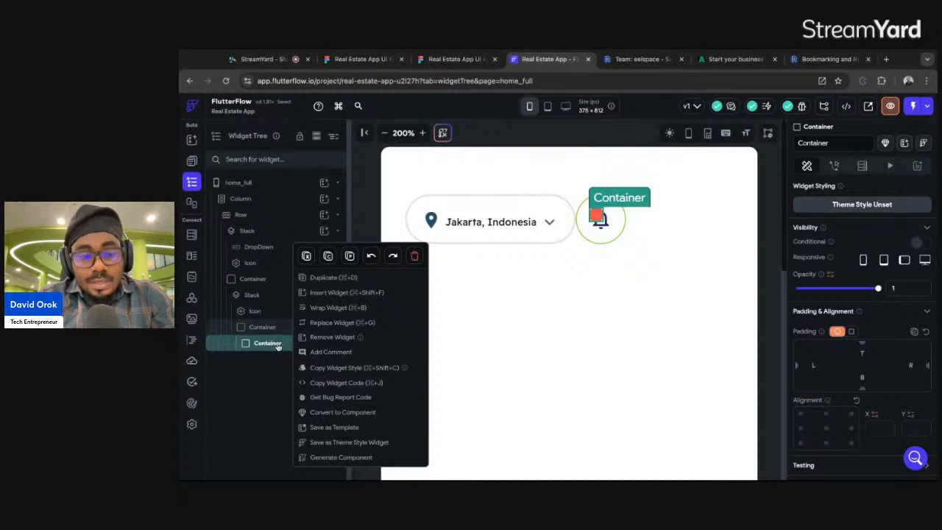
left_click(346, 308)
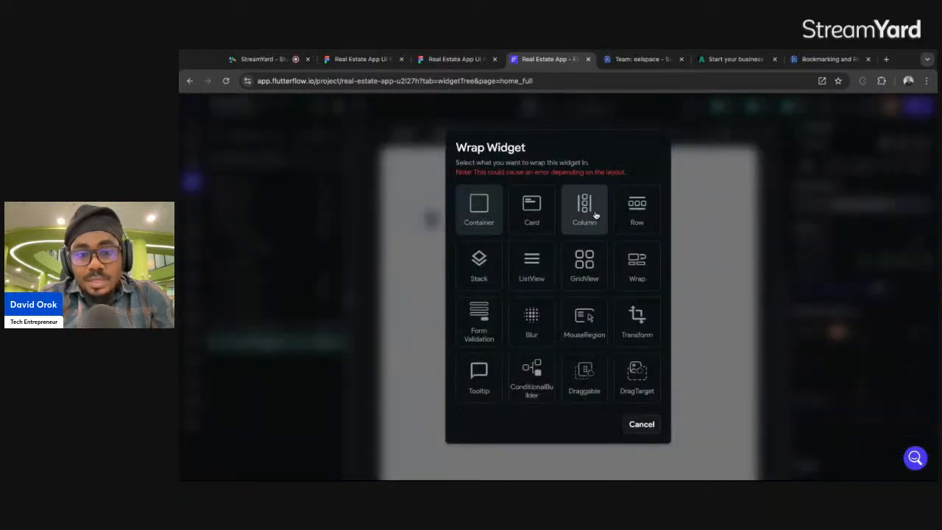
left_click(596, 214)
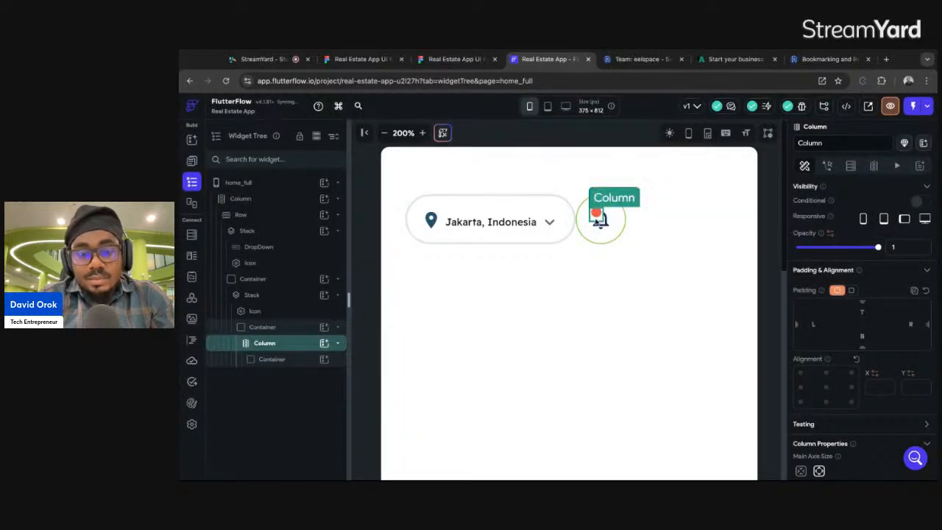
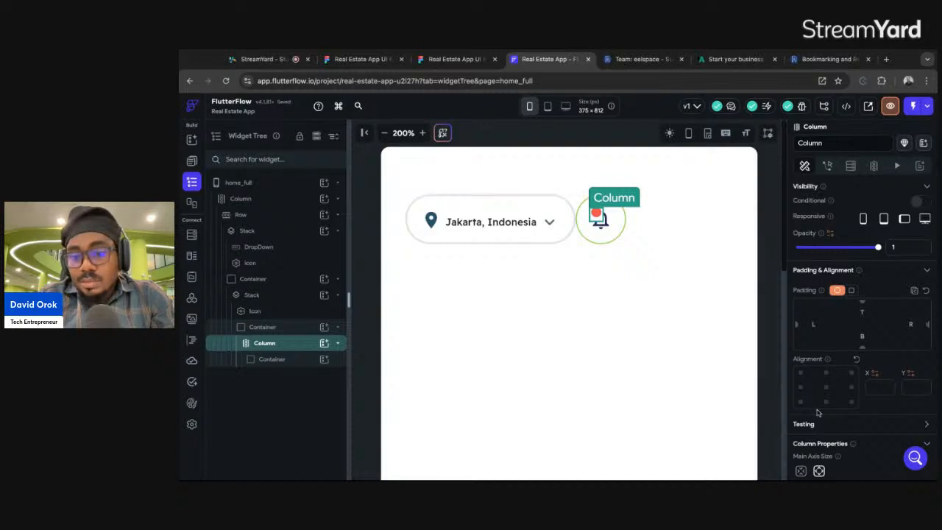
scroll(823, 391, "down", 3)
left_click(818, 318)
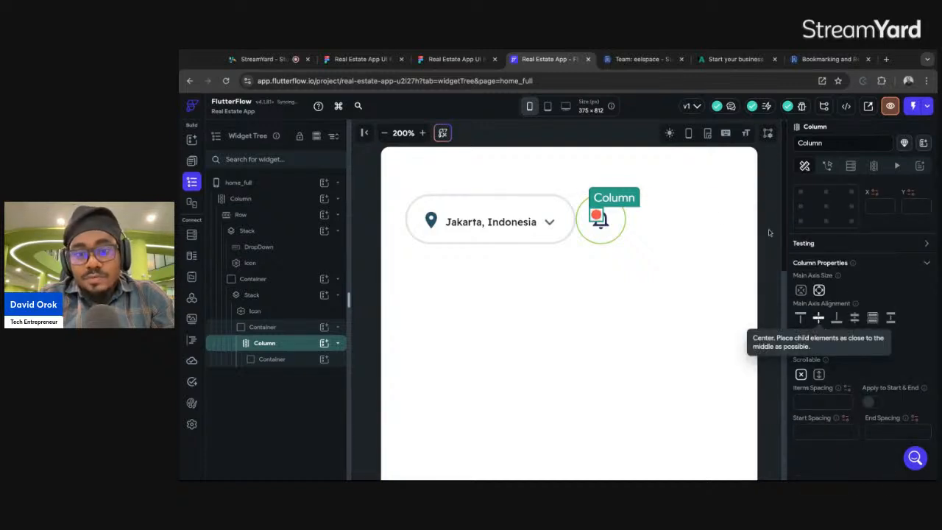
left_click(657, 218)
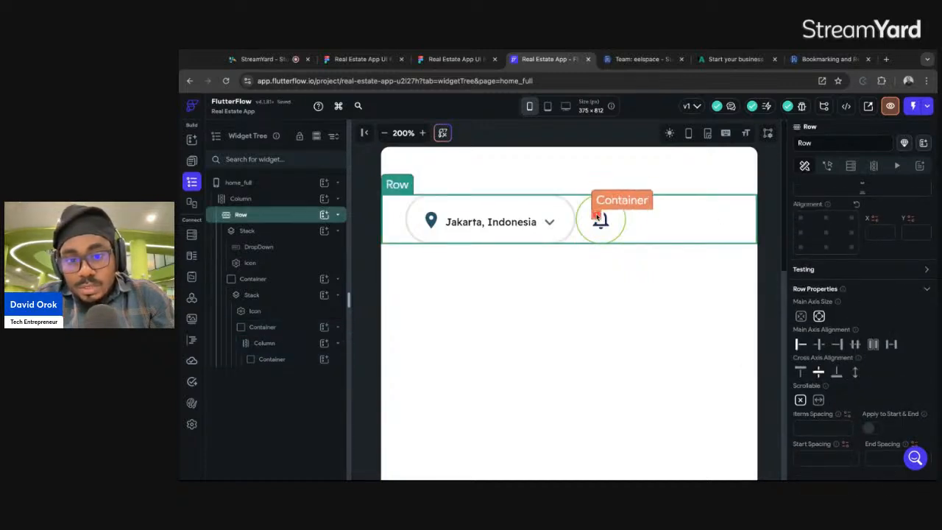
Select the 15-diameter Container, measure the dot group's offsets from the bell icon in Figma, and return to FlutterFlow.
left_click(278, 329)
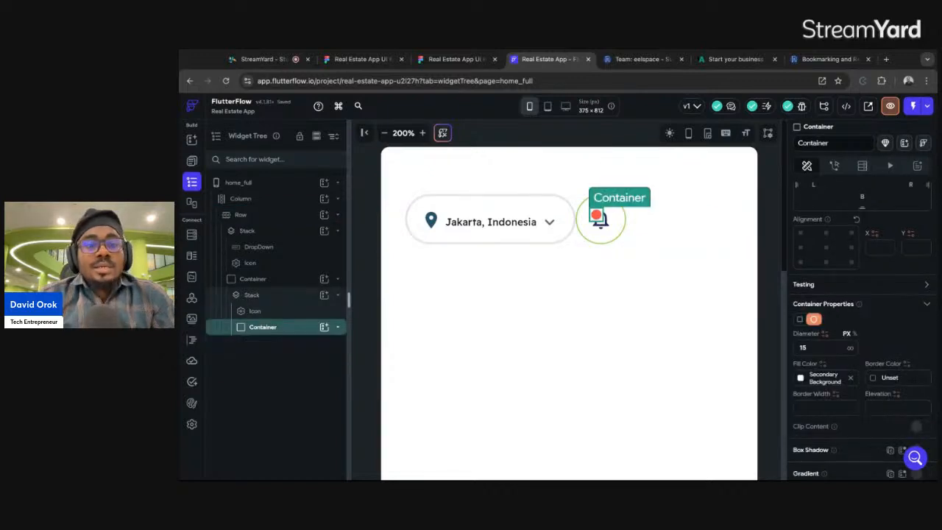
left_click(455, 59)
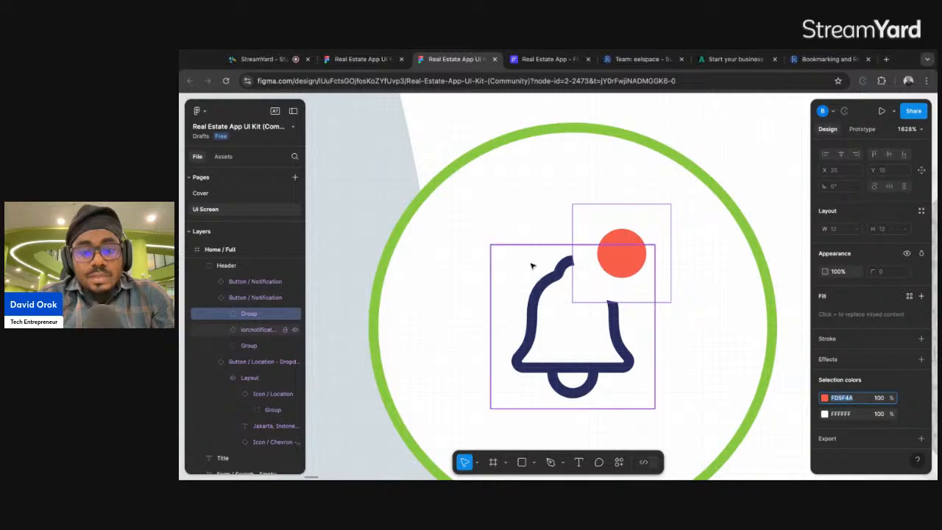
key("alt")
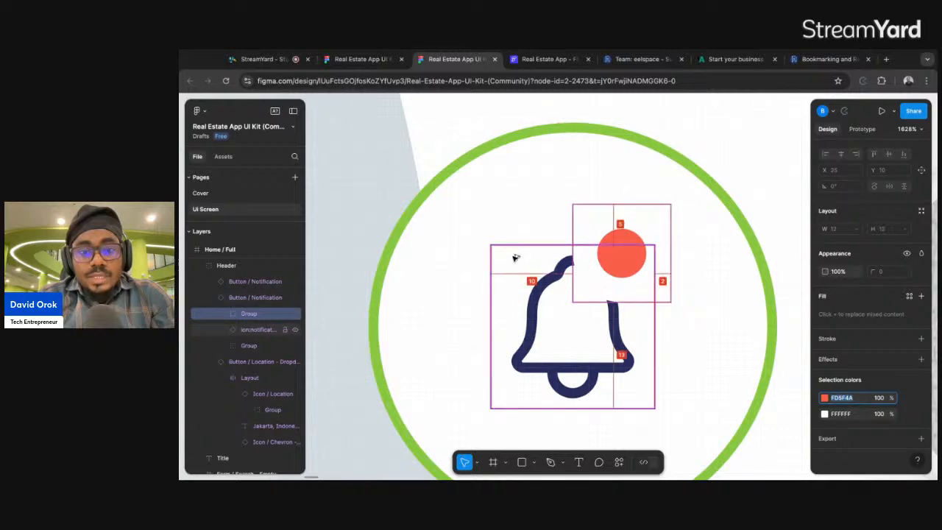
key("ctrl+Tab")
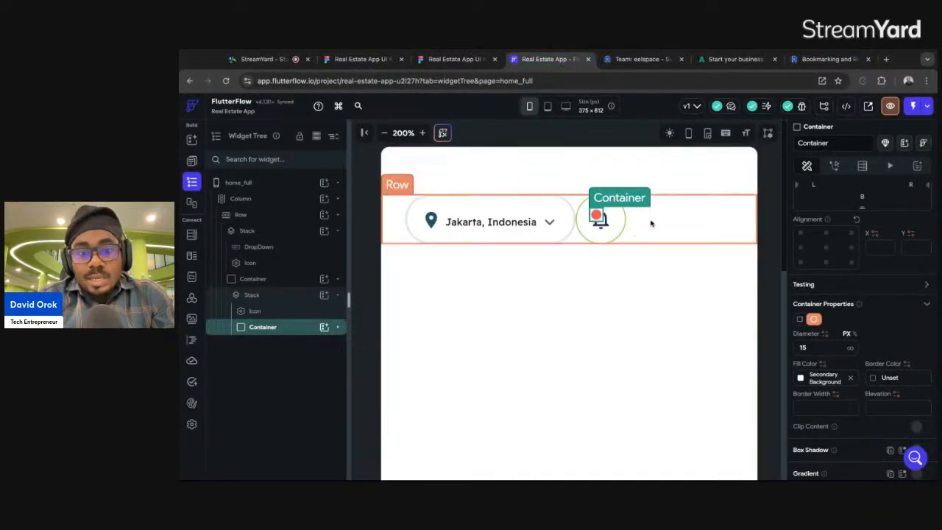
Set the left padding of the 15-diameter dot Container to 10 and compare the dot's placement with the Figma bell.
scroll(817, 264, "up", 3)
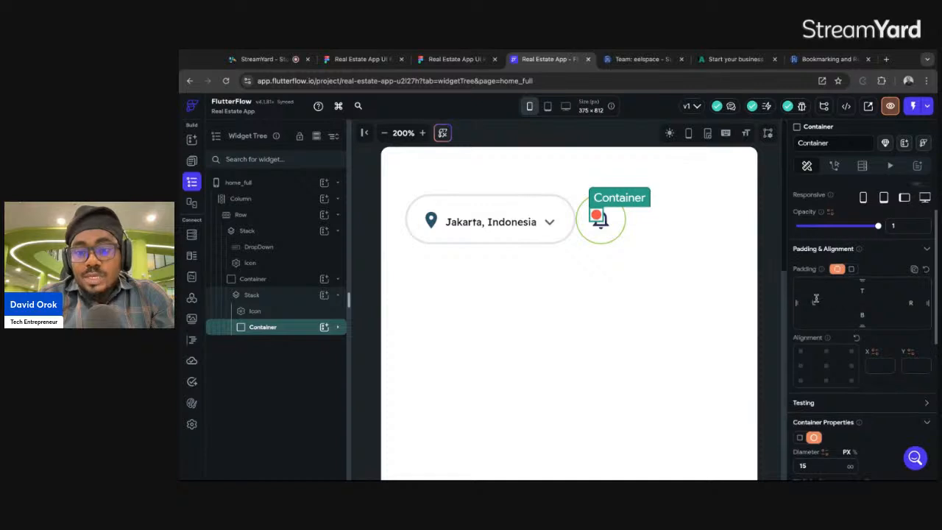
type("10")
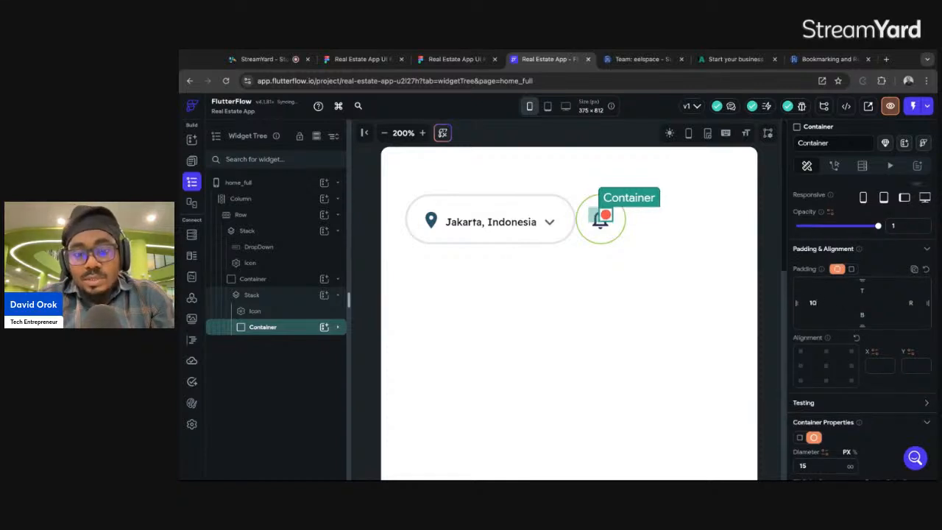
left_click(768, 251)
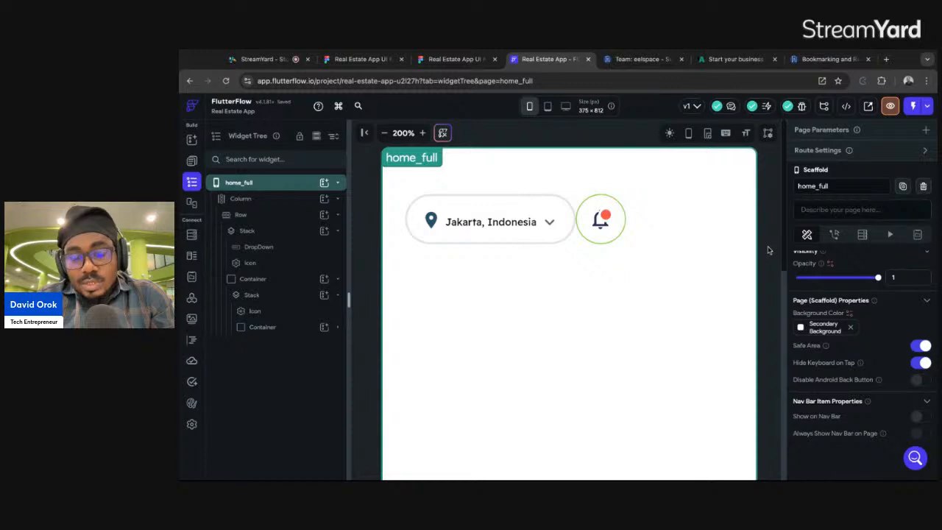
left_click(455, 58)
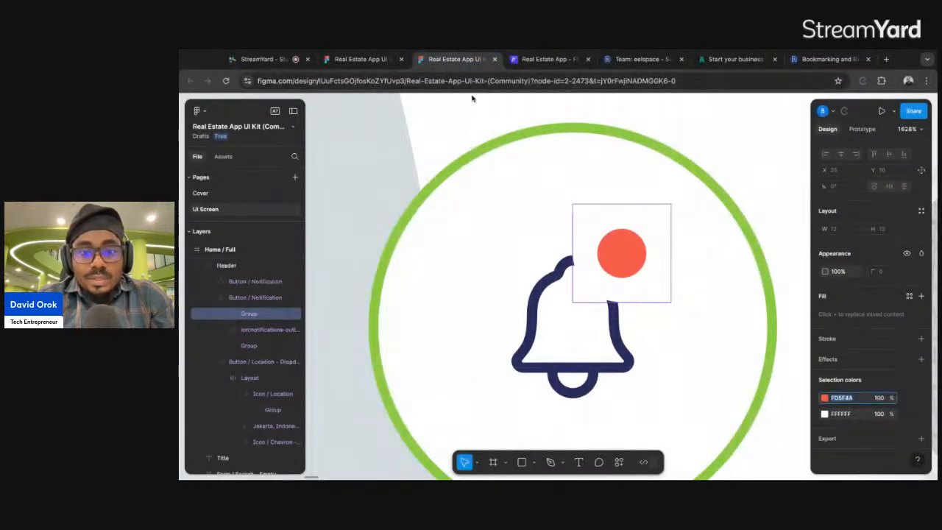
left_click(539, 59)
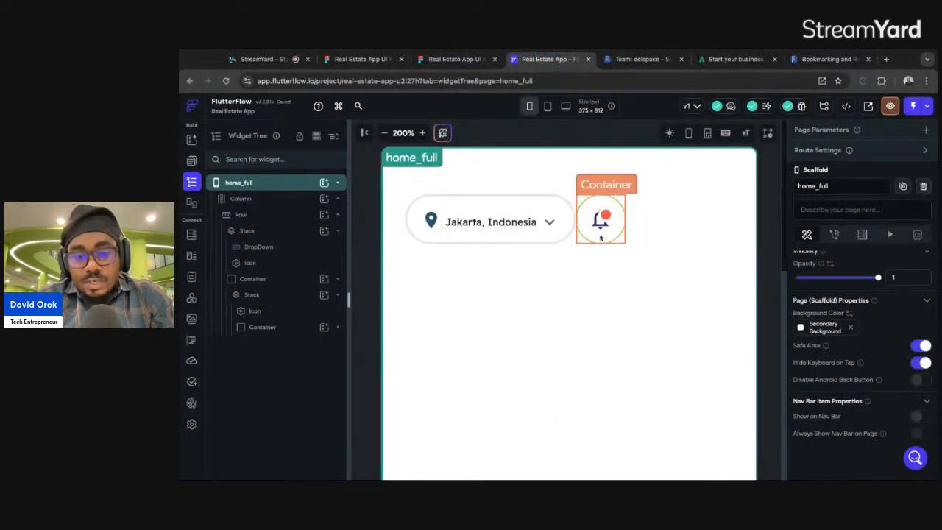
Select the outer Container around the red dot and set its diameter to 12.
left_click(618, 222)
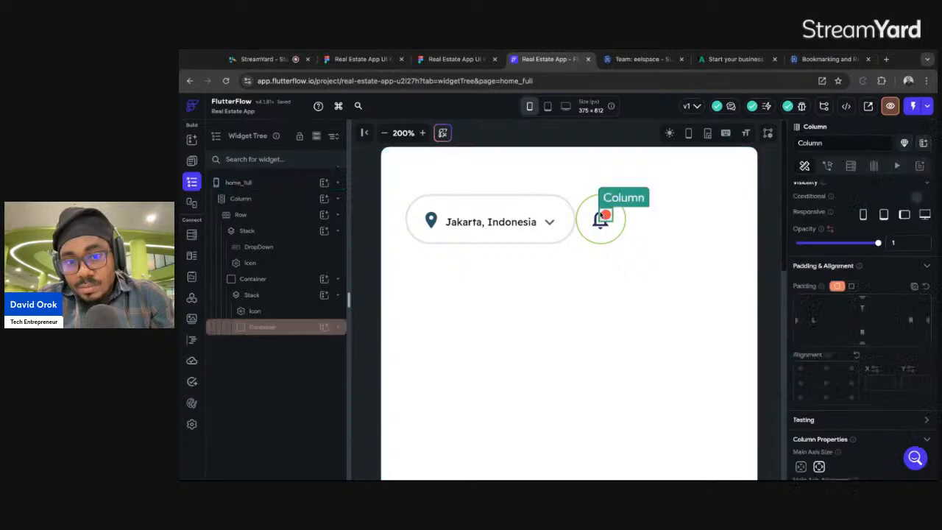
left_click(276, 327)
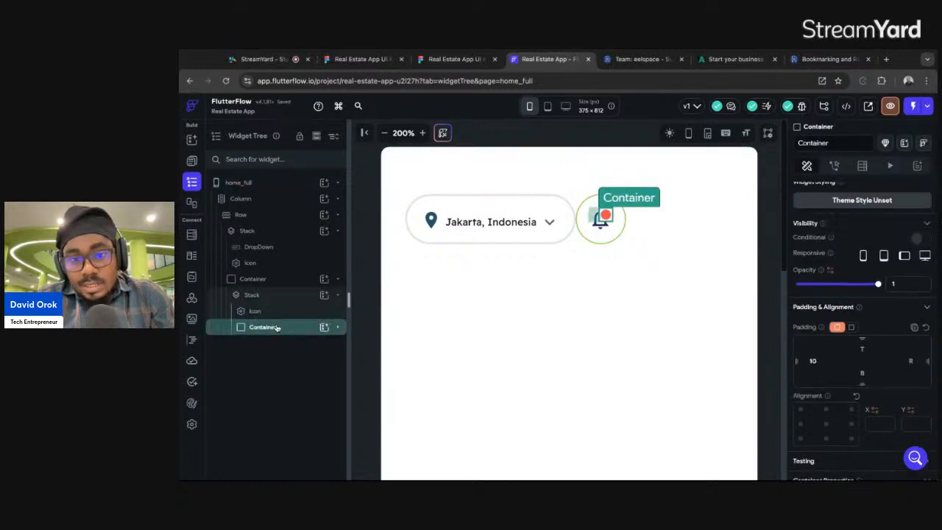
scroll(878, 433, "down", 2)
scroll(879, 433, "down", 1)
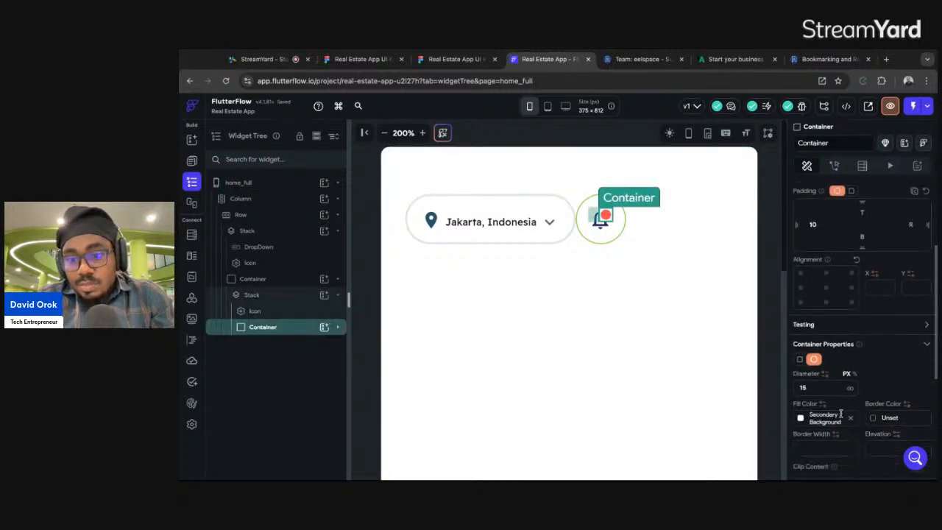
double_click(811, 388)
type("12")
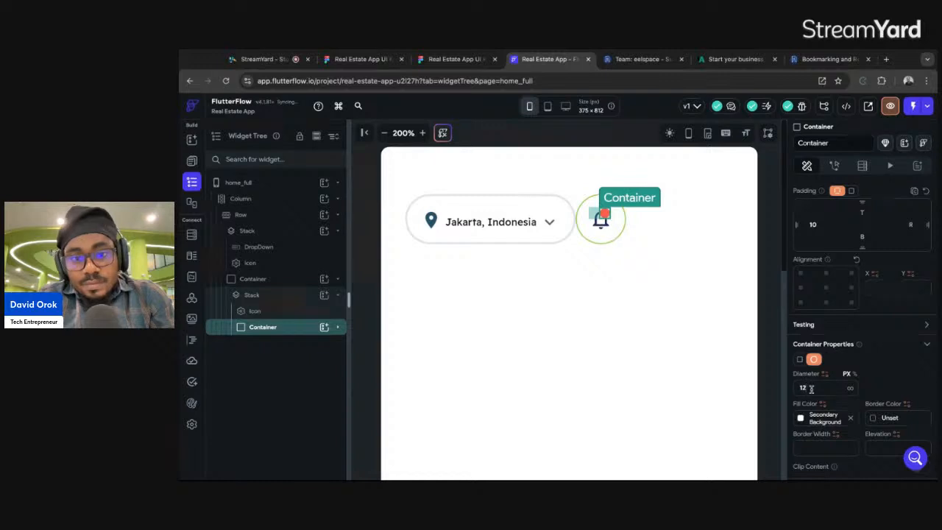
left_click(690, 253)
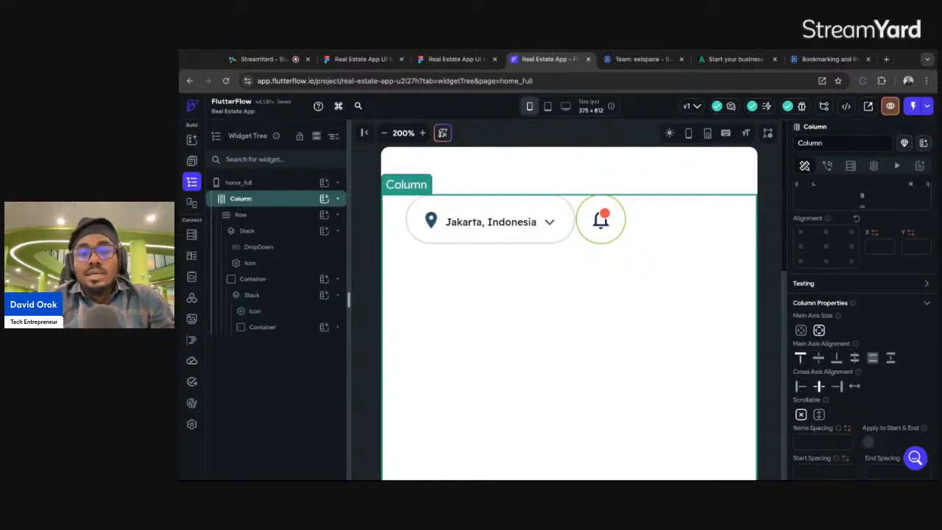
Switch to Figma, select the circular profile button beside the bell, and copy its DFDFDF ring color.
left_click(589, 207)
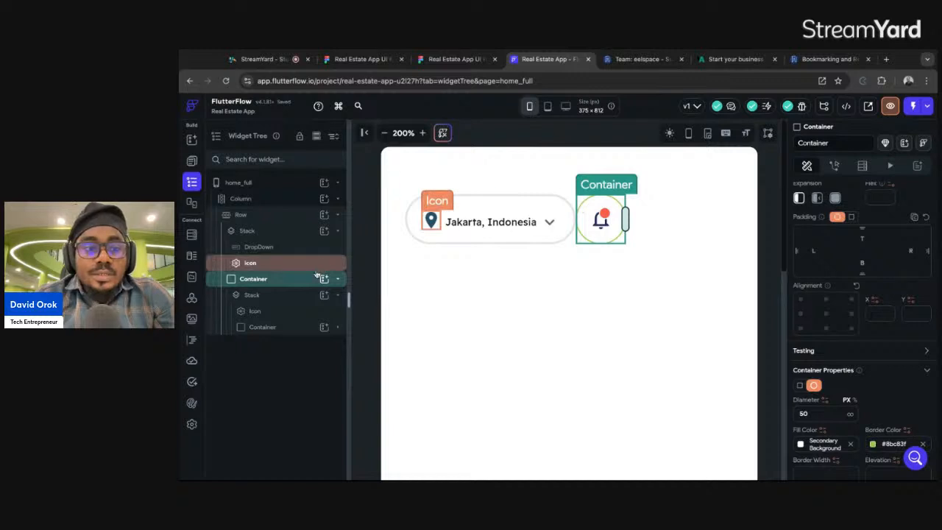
left_click(456, 59)
scroll(602, 254, "down", 5)
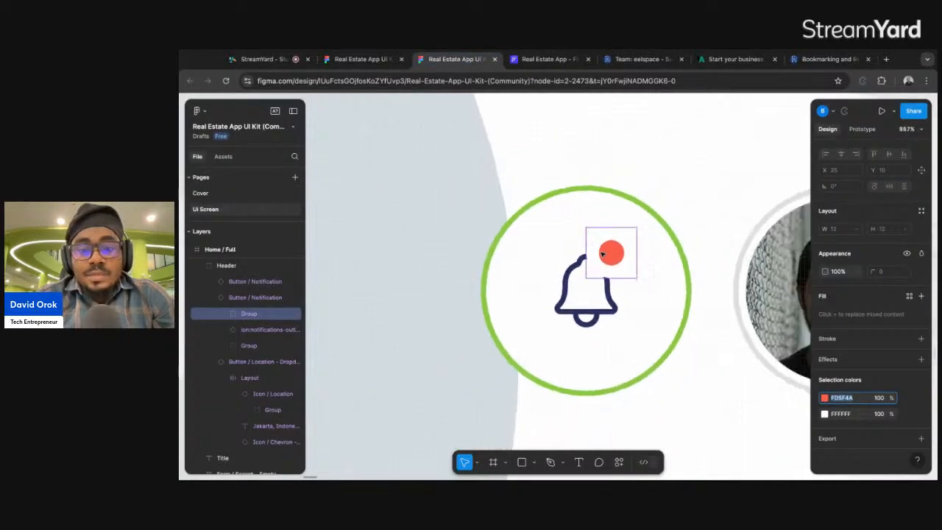
scroll(607, 252, "right", 3)
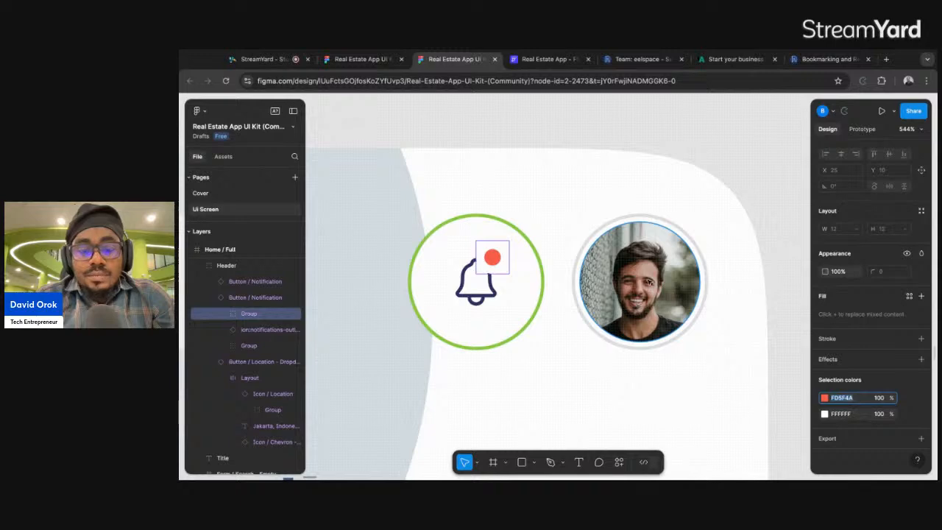
left_click(608, 228)
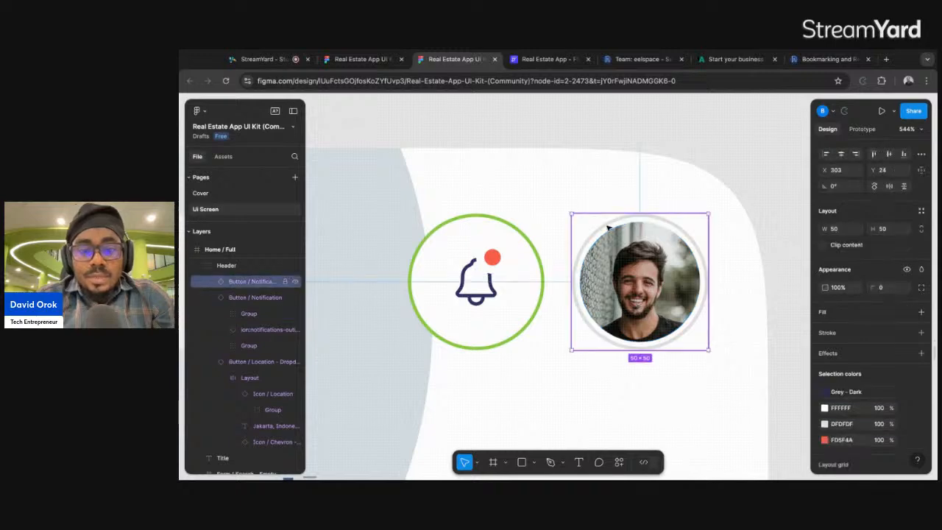
left_click(843, 424)
key("ctrl+c")
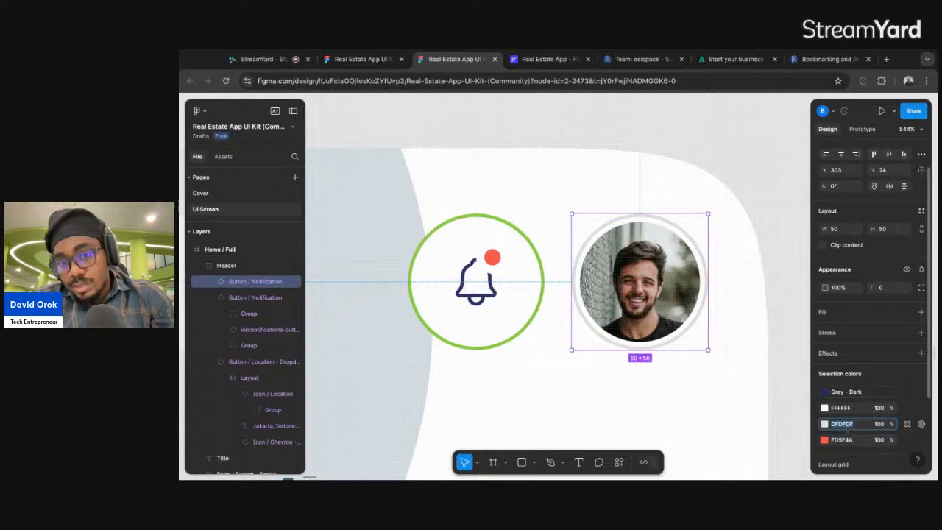
scroll(880, 441, "down", 3)
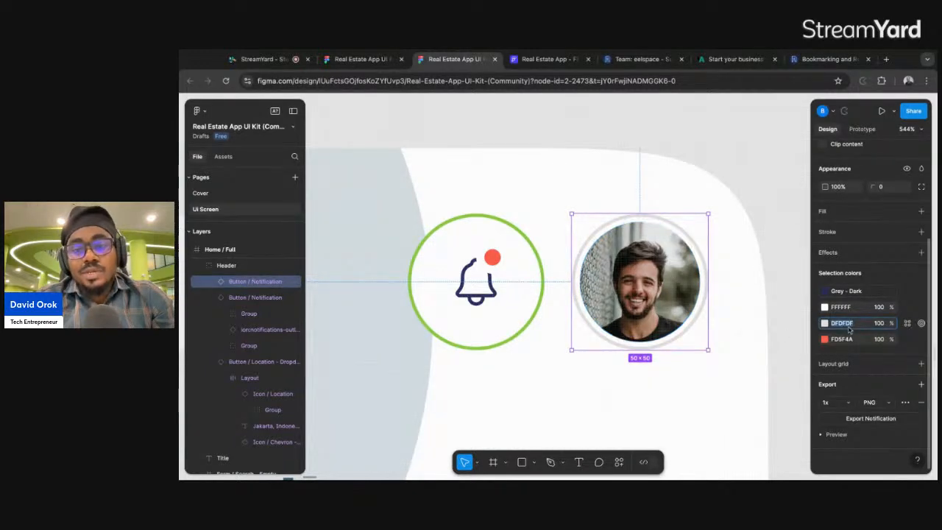
Return to FlutterFlow and add a Container to the header Row after the notification button.
left_click(549, 59)
left_click(652, 229)
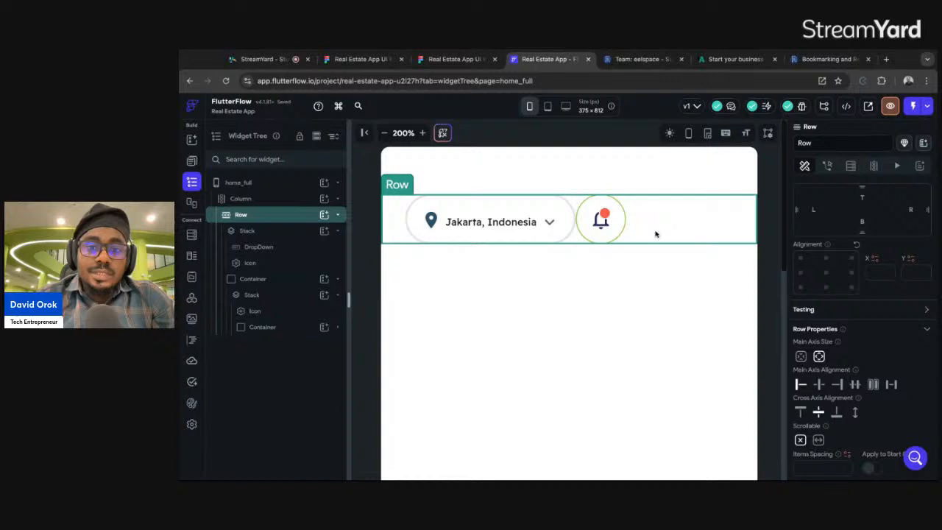
left_click(324, 215)
left_click(375, 317)
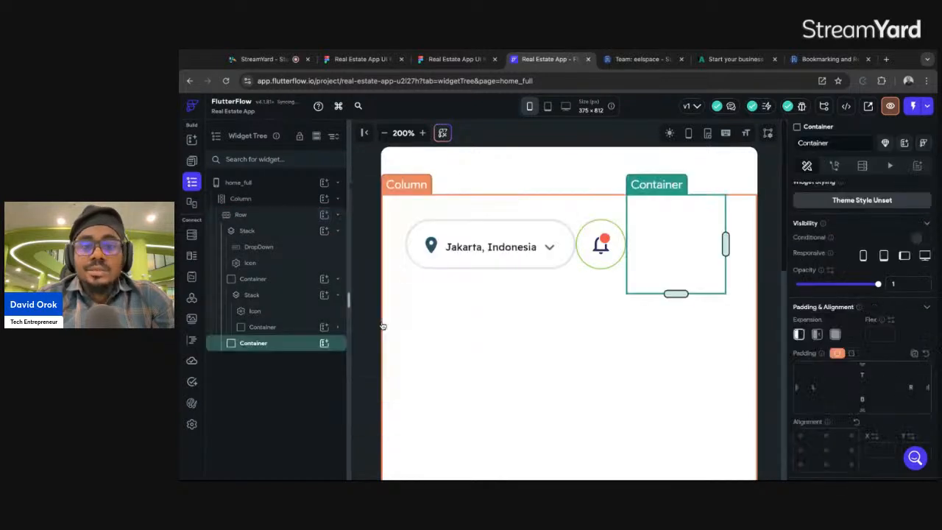
Make the new Container a circle with a diameter of 50 and set its border color to DFDFDF.
scroll(876, 422, "down", 5)
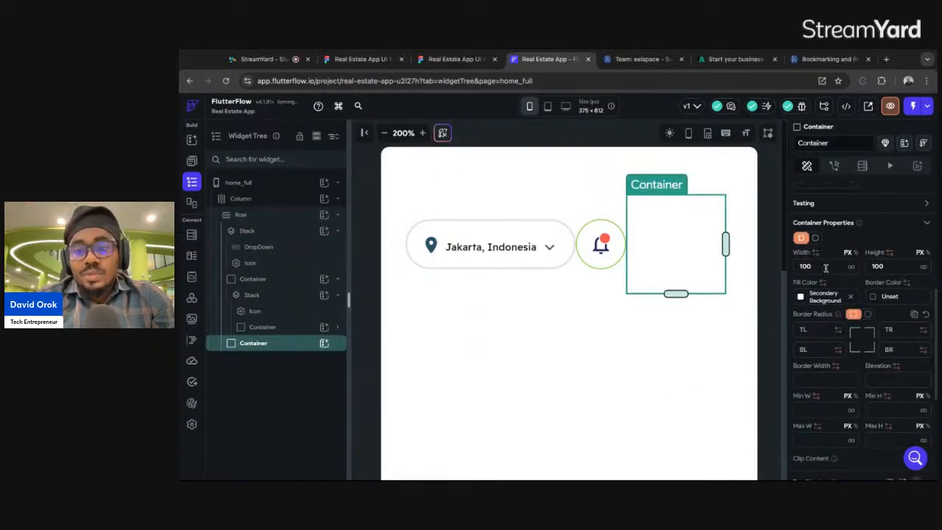
left_click_drag(826, 268, 786, 271)
type("50")
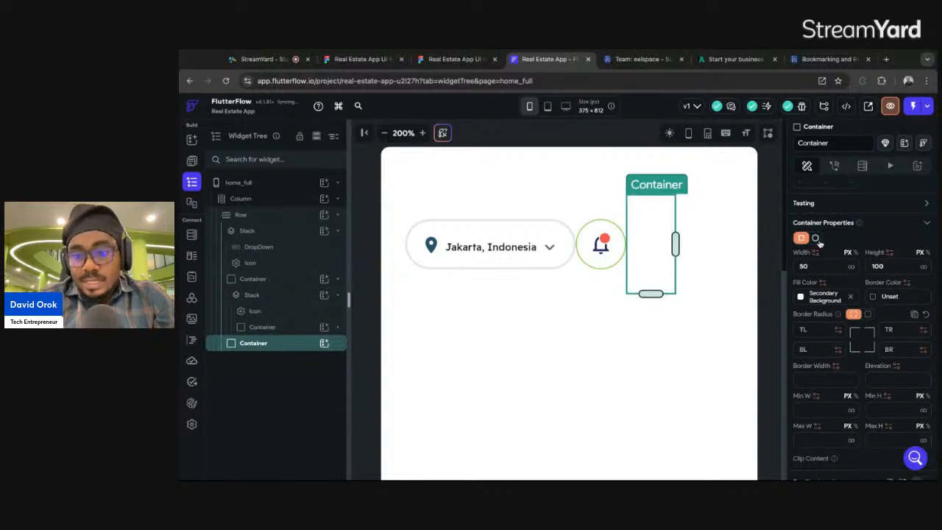
left_click(815, 238)
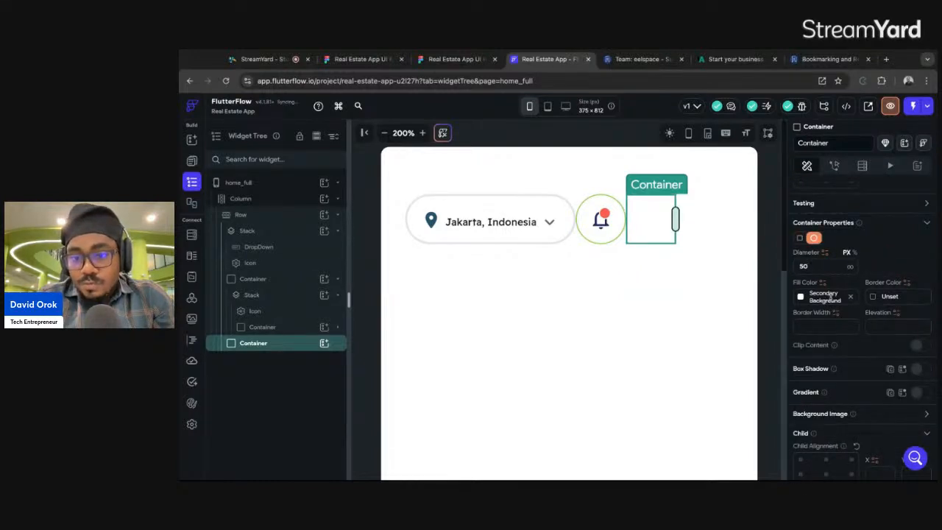
left_click(886, 296)
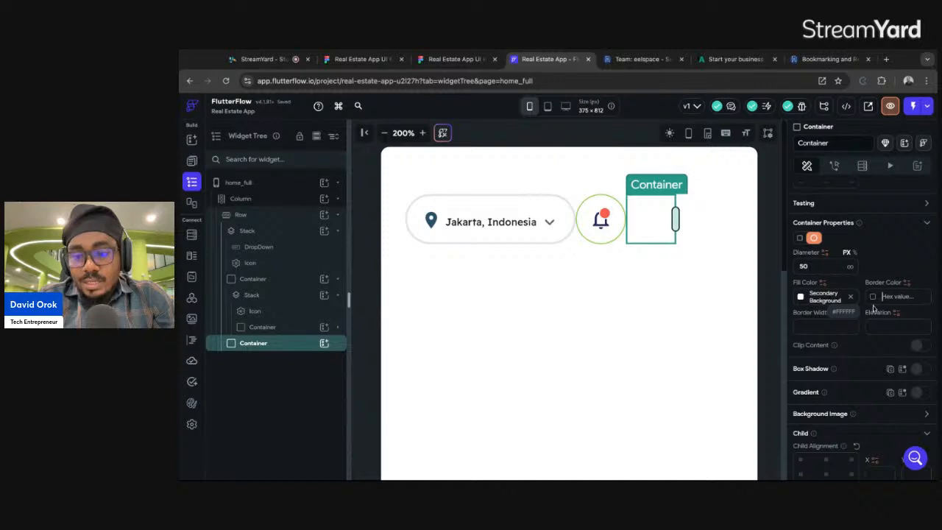
key("ctrl+v")
key("Return")
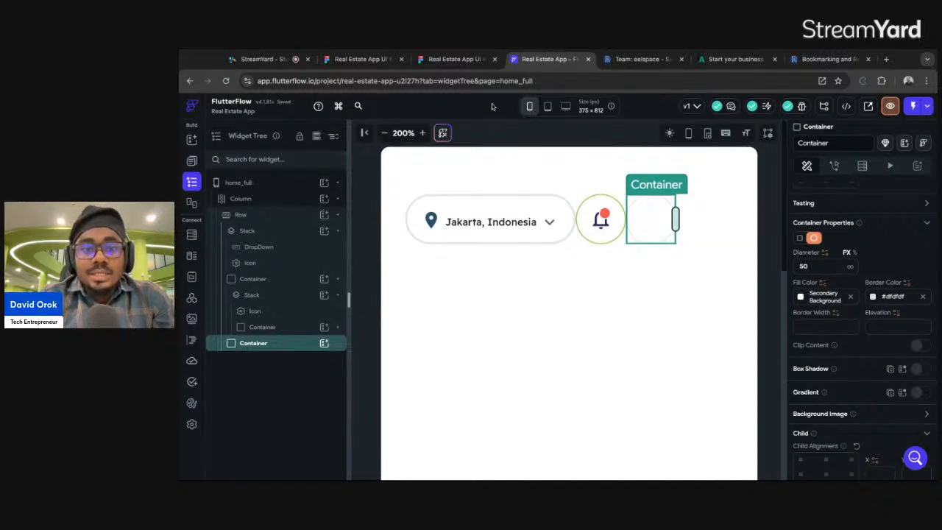
Add a CircleImage inside the new circular Container.
left_click(324, 344)
type("circl")
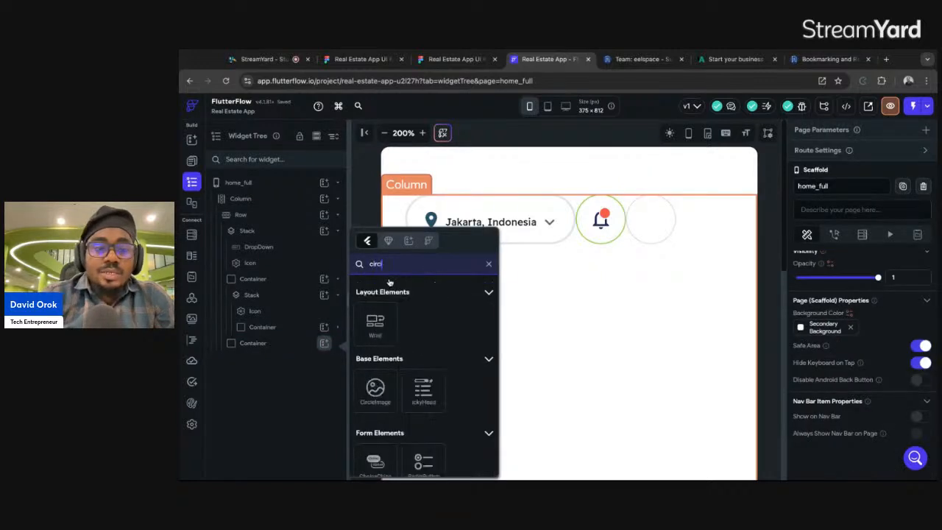
left_click(375, 392)
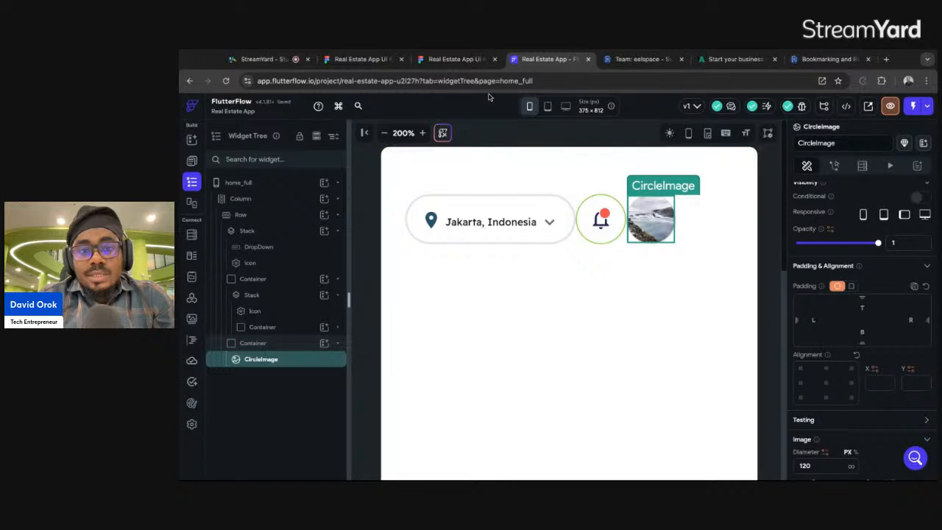
Switch to Figma and examine the size of the profile photo's Ellipse.
left_click(454, 59)
double_click(675, 232)
double_click(677, 229)
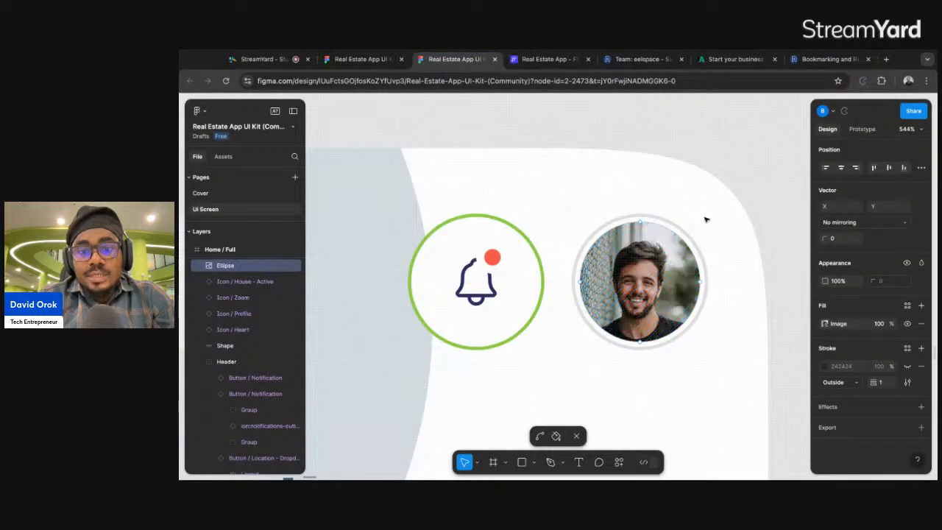
key("Escape")
left_click(724, 151)
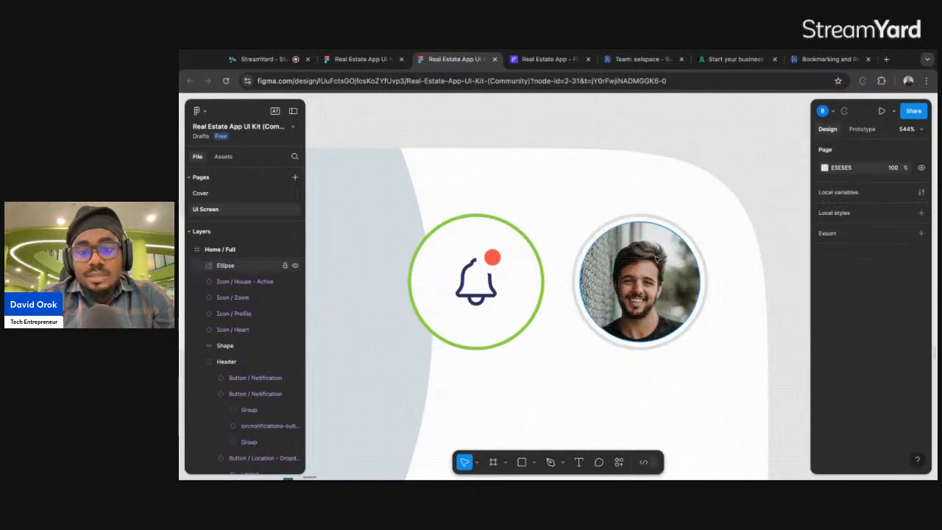
left_click(657, 258)
Return to FlutterFlow and set the CircleImage's diameter to 44.
left_click(549, 60)
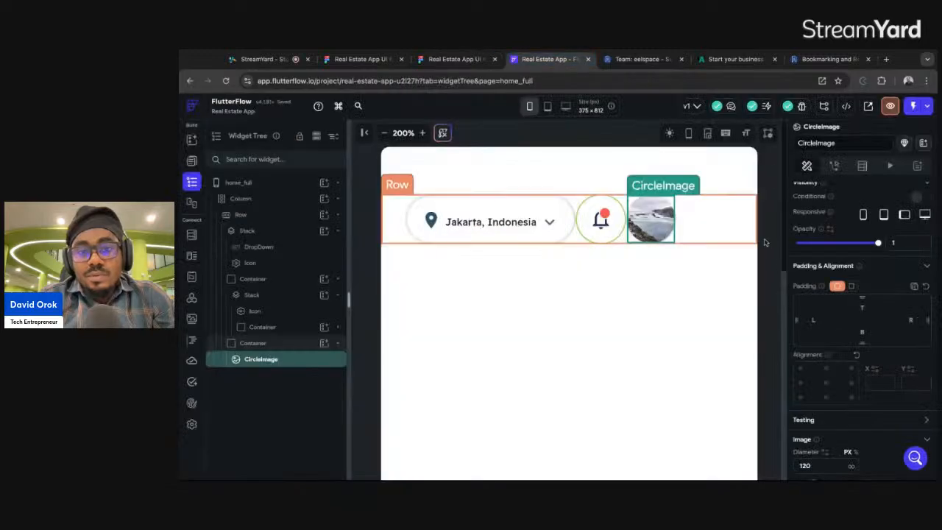
scroll(884, 399, "down", 3)
double_click(817, 373)
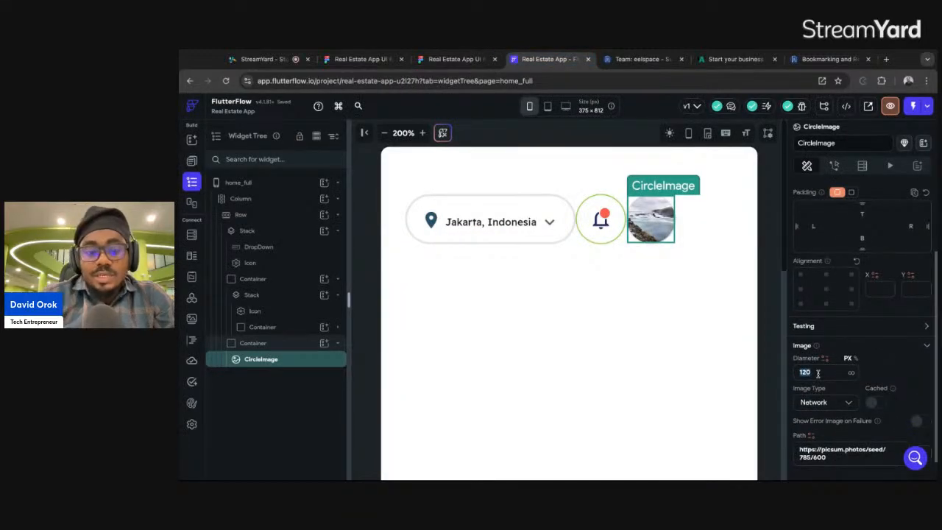
type("44")
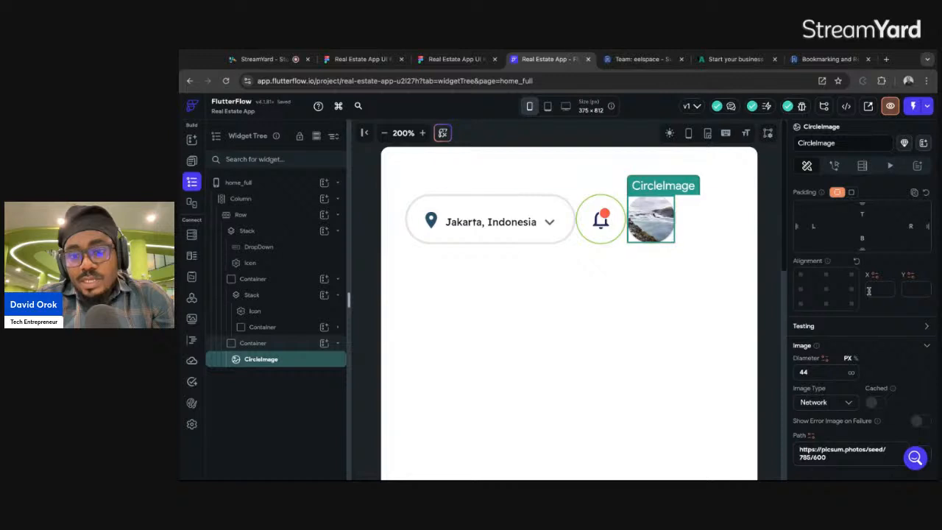
Wrap the CircleImage in a Row inside its circular Container.
scroll(869, 291, "up", 2)
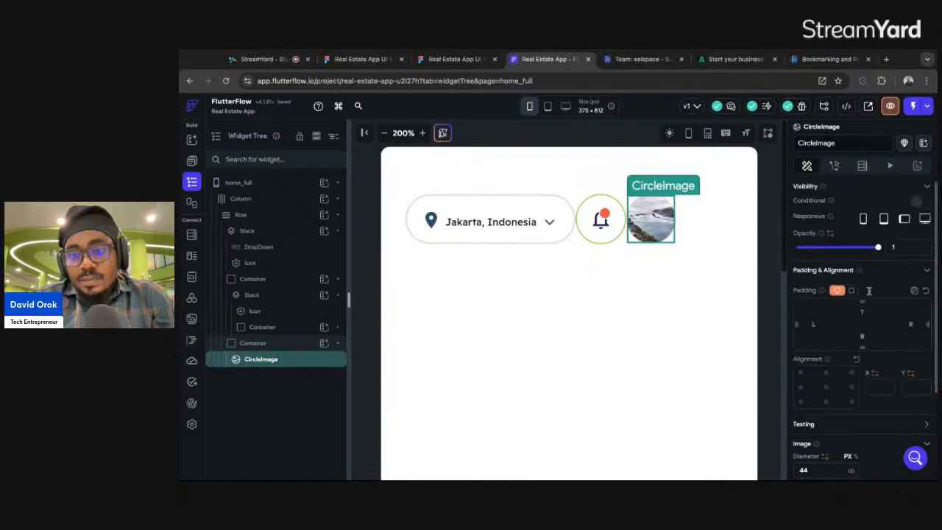
right_click(290, 366)
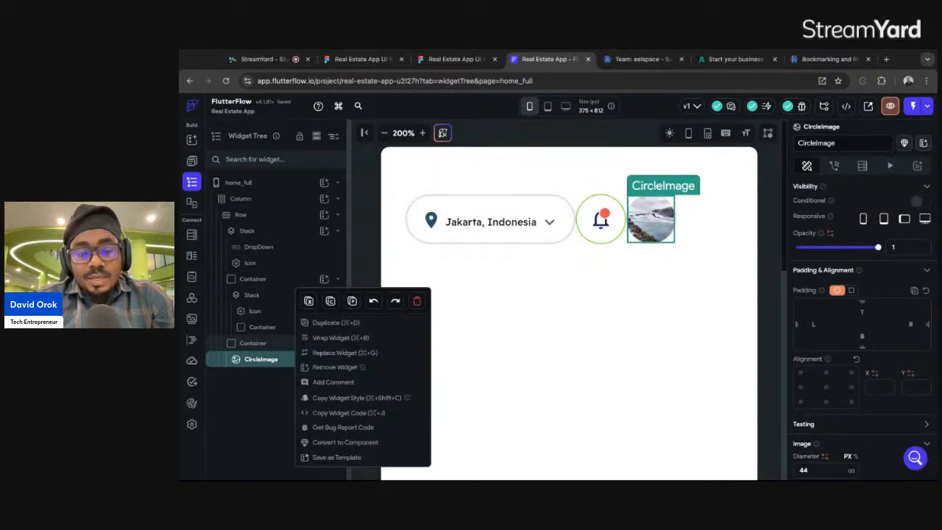
left_click(672, 230)
scroll(869, 305, "down", 4)
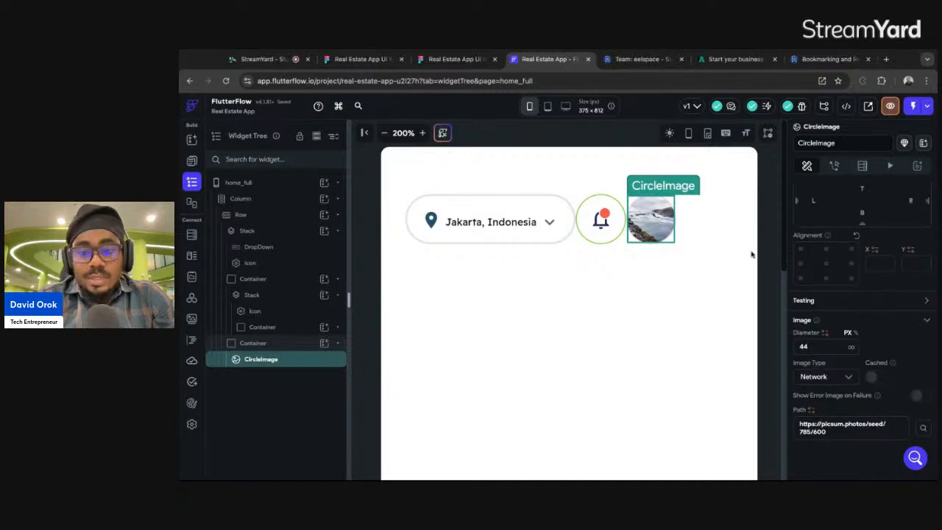
right_click(655, 219)
left_click(690, 274)
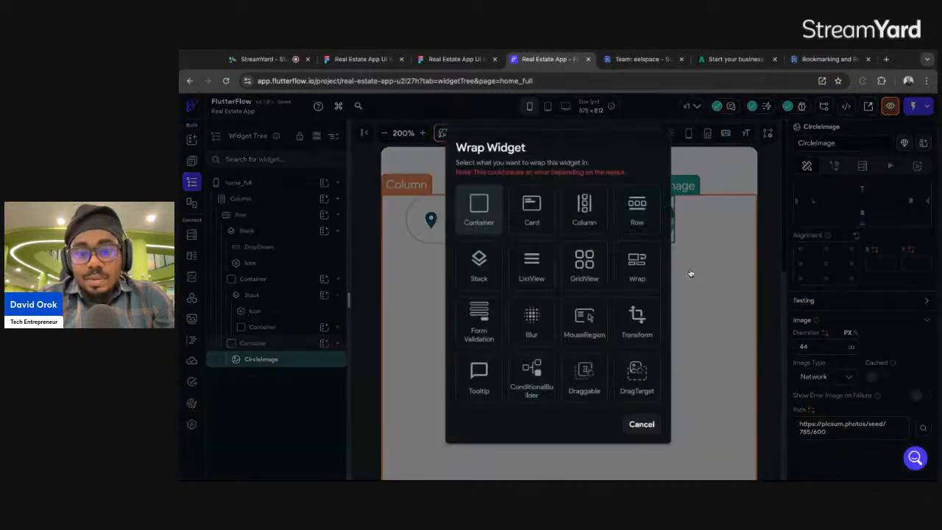
left_click(630, 232)
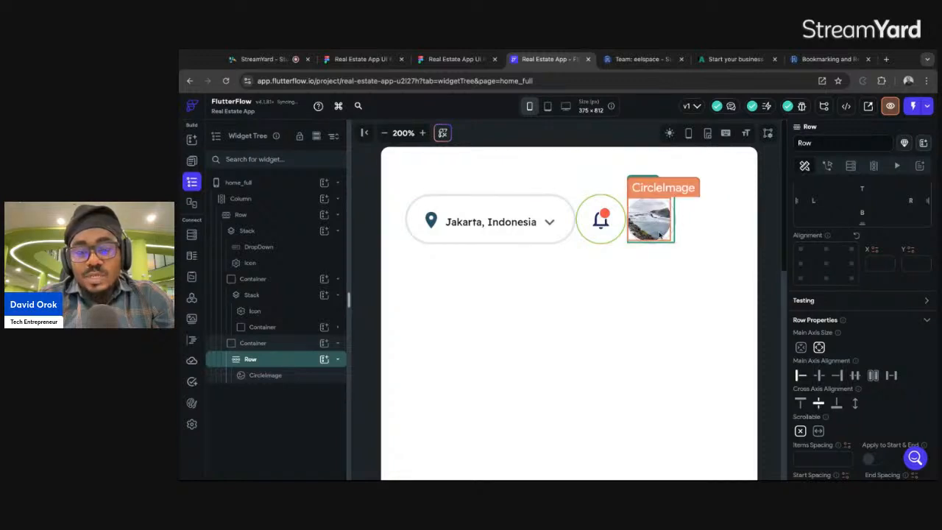
Set the main axis alignment of the Row around the CircleImage to center.
left_click(818, 377)
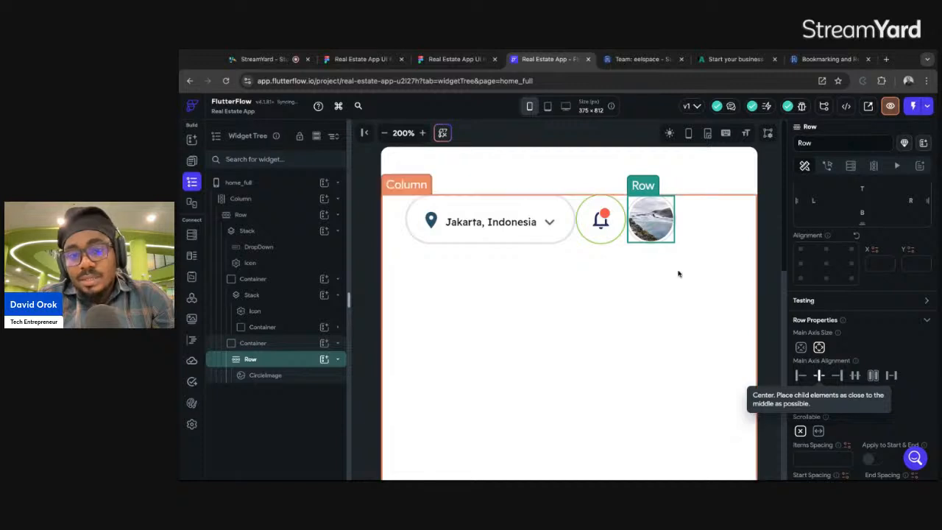
Switch to Figma, add a 1x PNG export setting to the profile photo's Ellipse and show its export preview.
key("ctrl+shift+Tab")
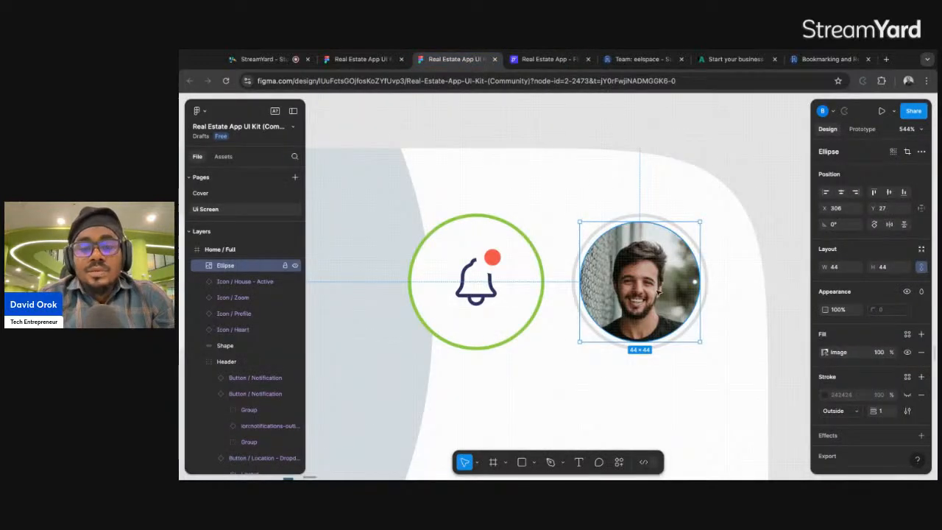
scroll(896, 381, "down", 1)
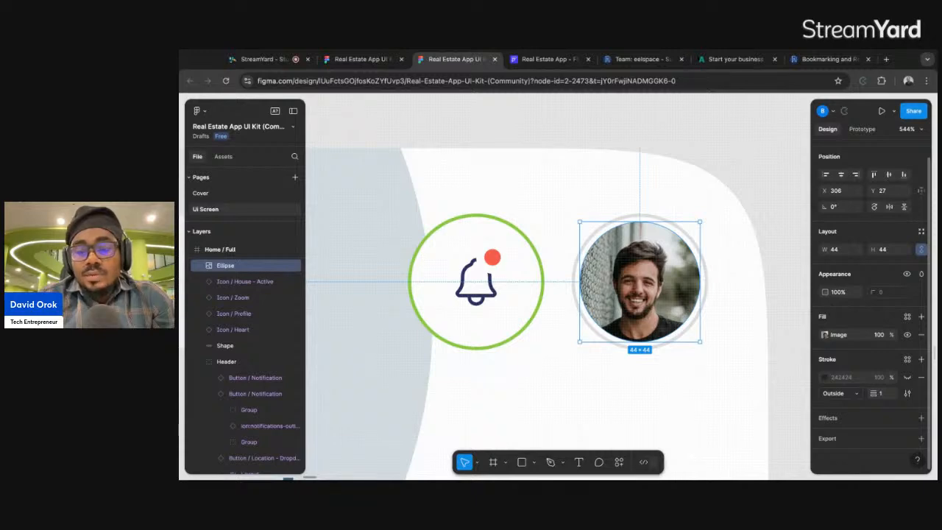
left_click(261, 59)
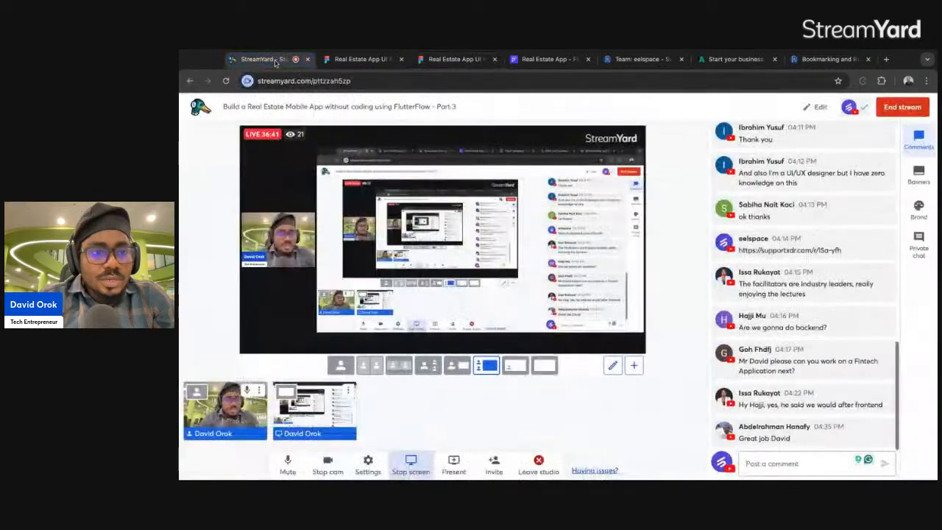
left_click(545, 59)
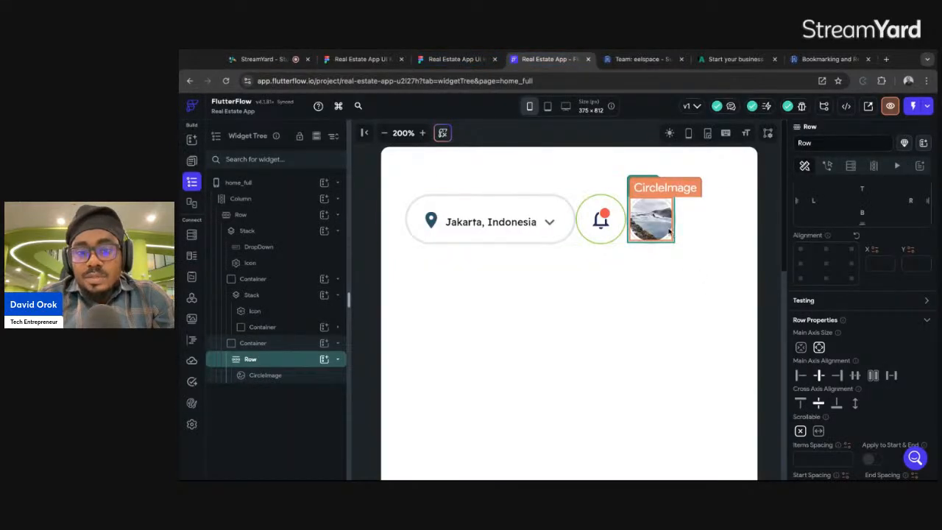
key("ctrl+shift+Tab")
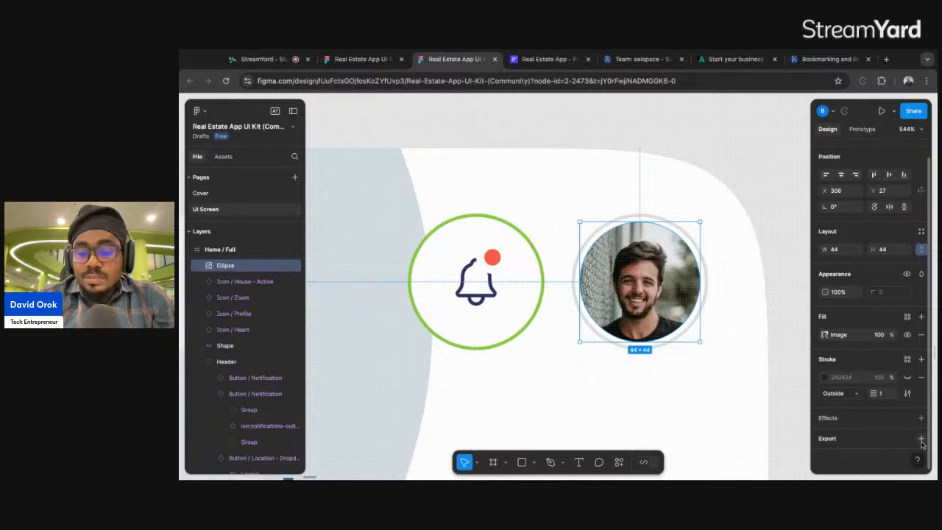
left_click(922, 440)
scroll(868, 434, "down", 2)
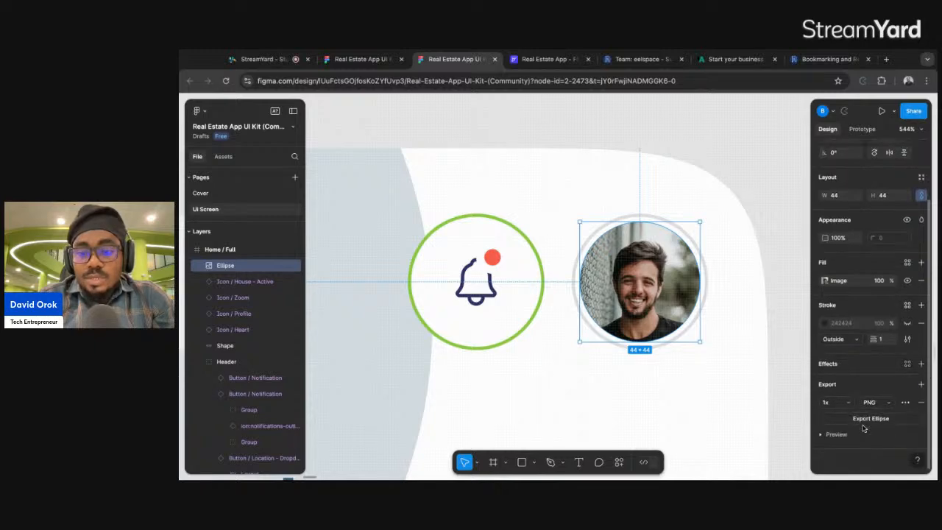
left_click(835, 435)
scroll(835, 437, "down", 3)
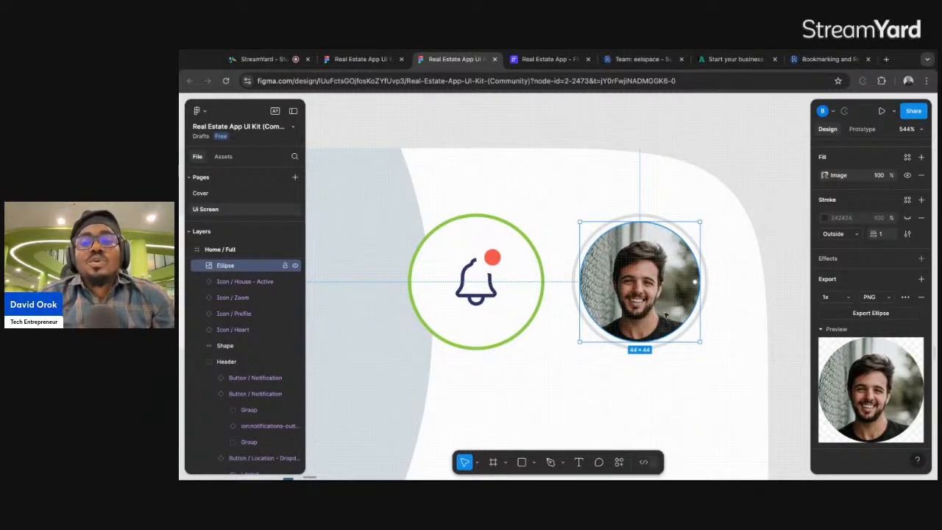
scroll(599, 296, "down", 10)
scroll(602, 293, "up", 10)
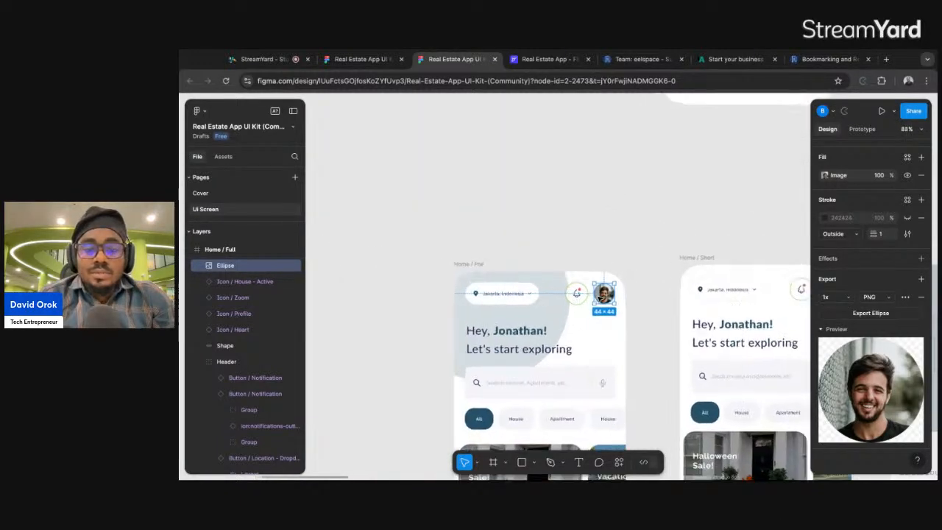
scroll(619, 276, "up", 1)
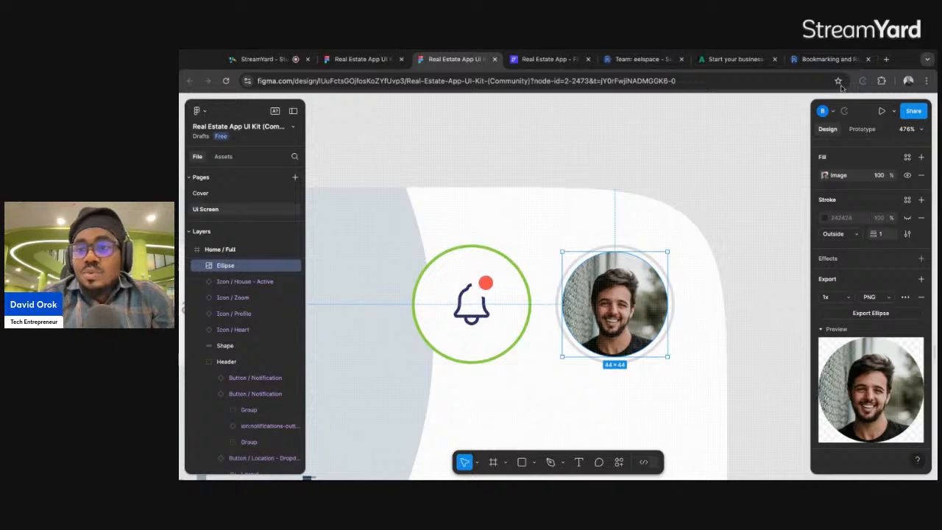
Search Google for "image placeholder" in a new browser tab.
left_click(887, 59)
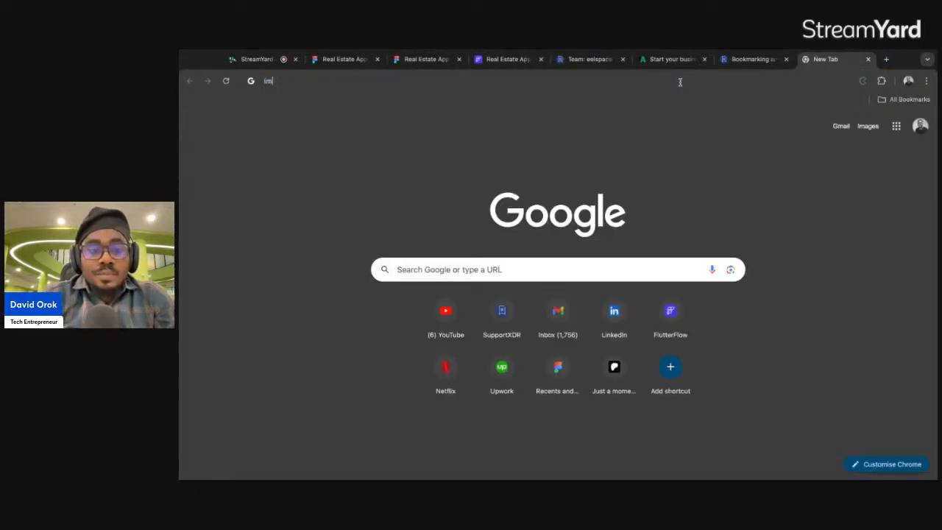
type("image pla")
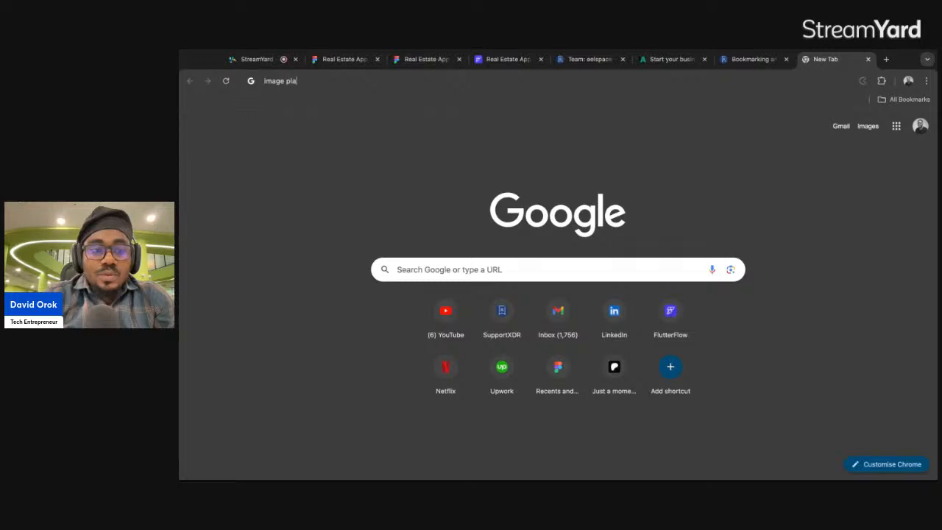
type("ce")
key("Return")
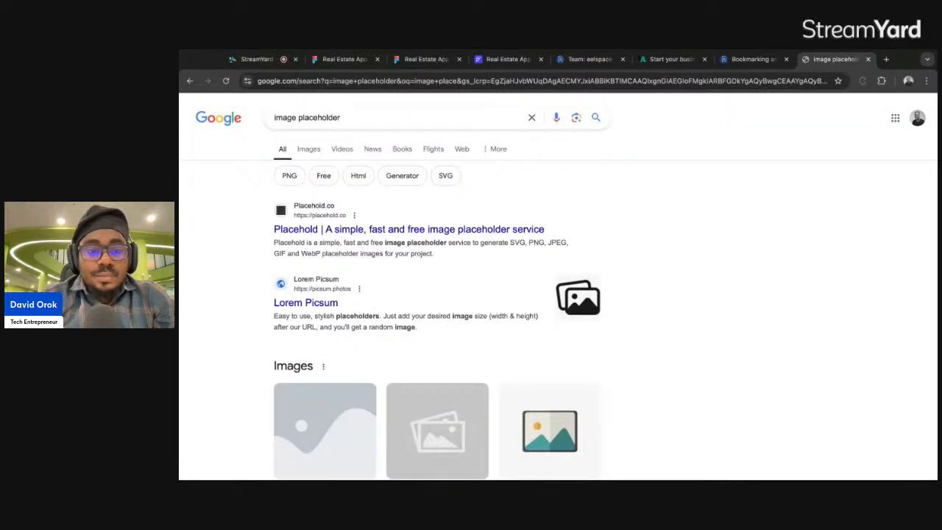
Refine the search to "profile image placeholder" and preview the Adobe Stock person placeholder image.
left_click(275, 117)
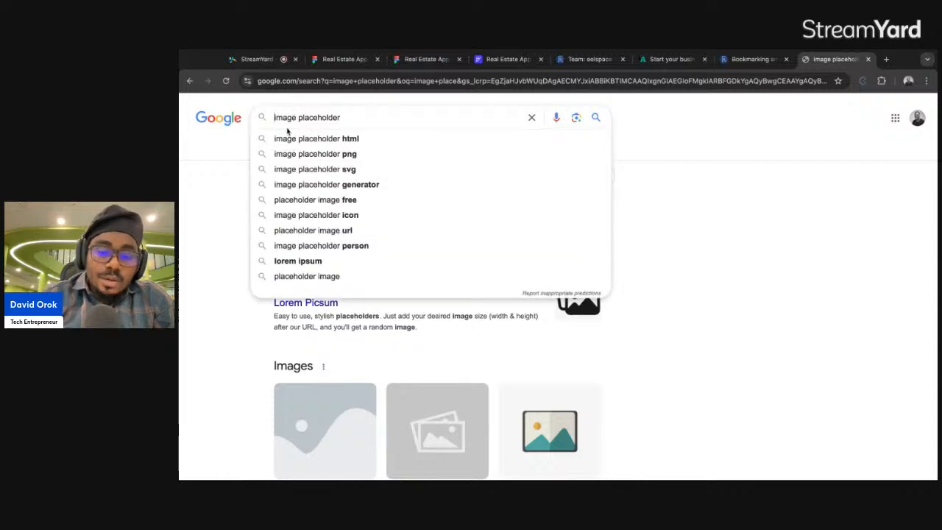
type("profile")
key("Return")
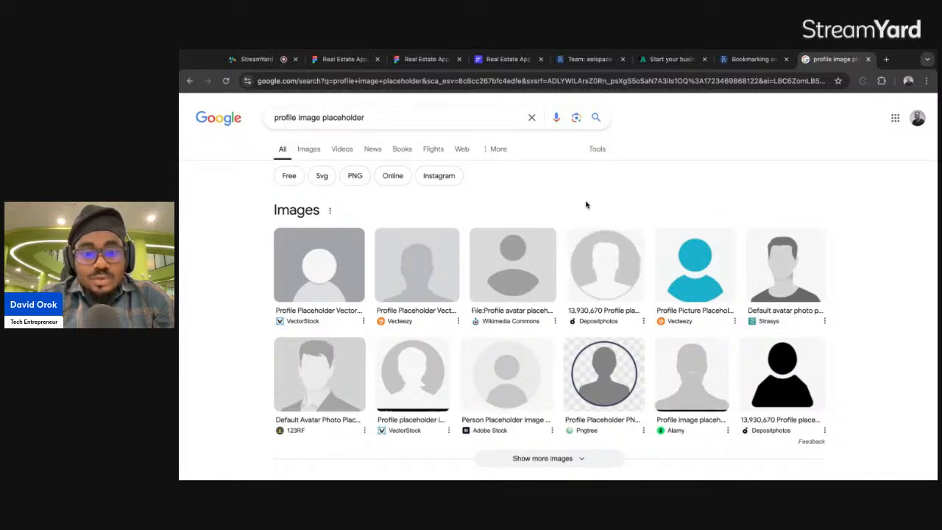
left_click(512, 371)
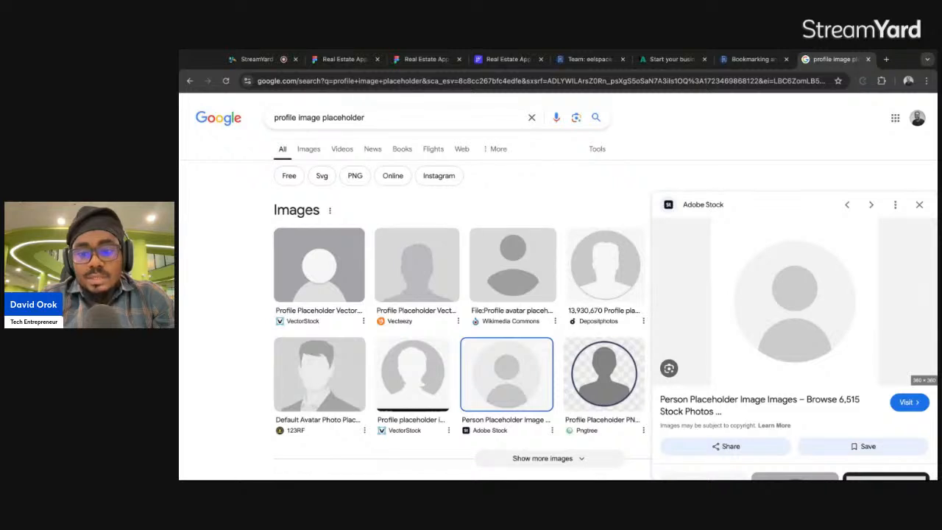
Return to FlutterFlow, select the CircleImage and examine its image type options and path.
left_click(498, 62)
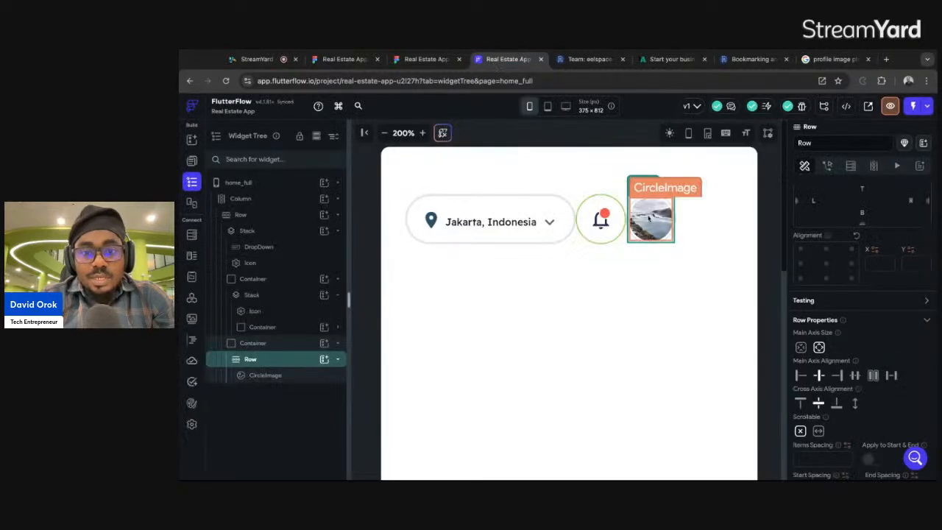
left_click(658, 221)
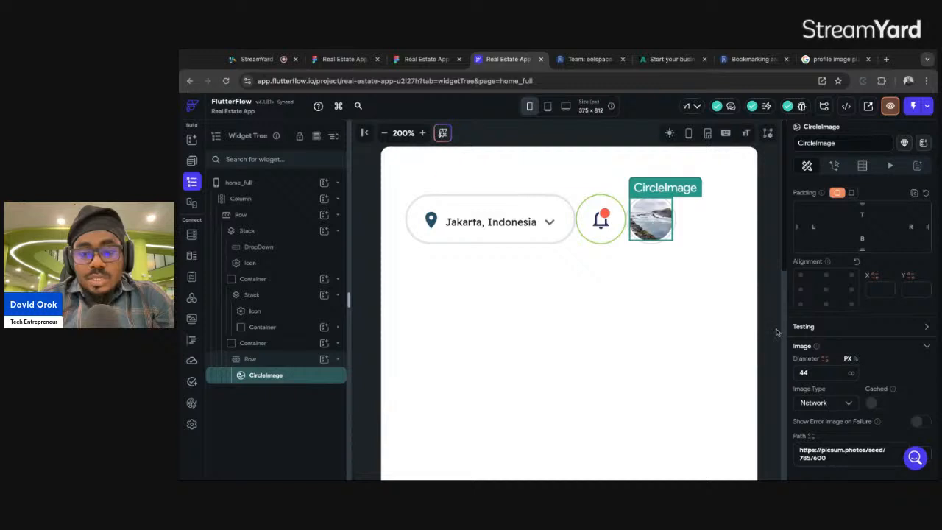
left_click(829, 407)
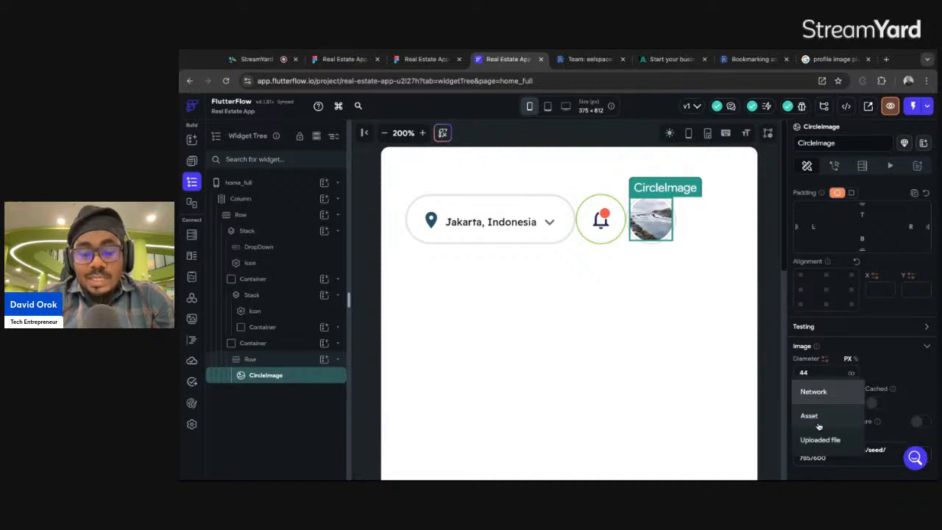
left_click(881, 375)
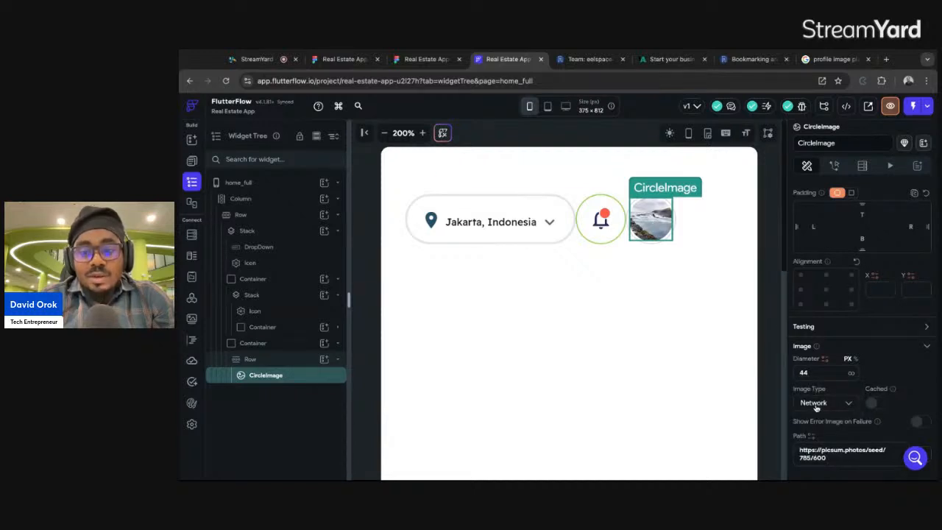
scroll(817, 408, "down", 1)
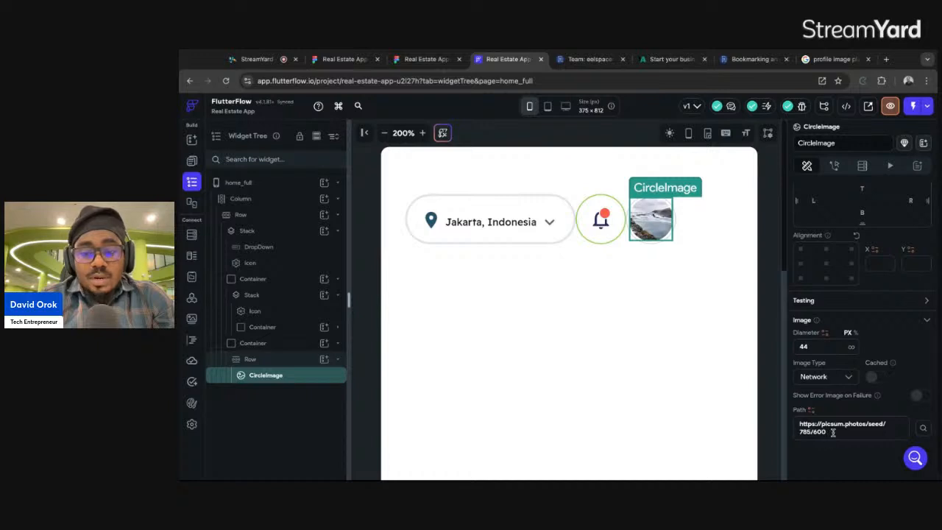
triple_click(833, 432)
key("BackSpace")
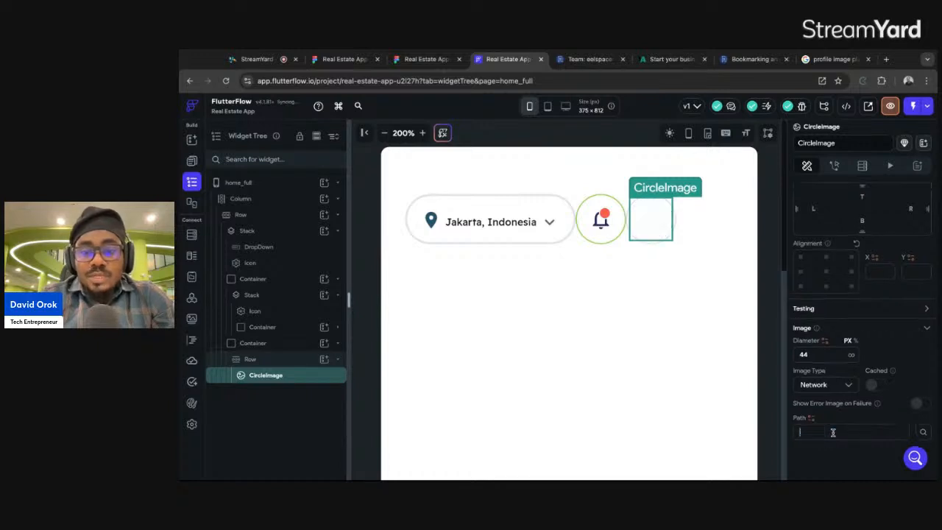
type("https://t3.ftcdn.net/jpg/06/33/54/78/360_F_633547842_AugYzexTpMJ9z1YcpTKUBoqBFOCUCk10.jpg")
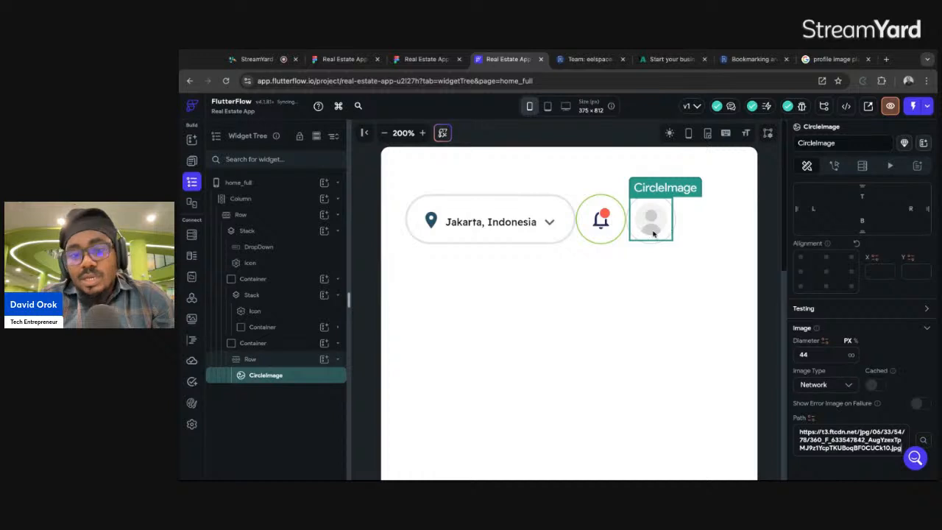
left_click(772, 215)
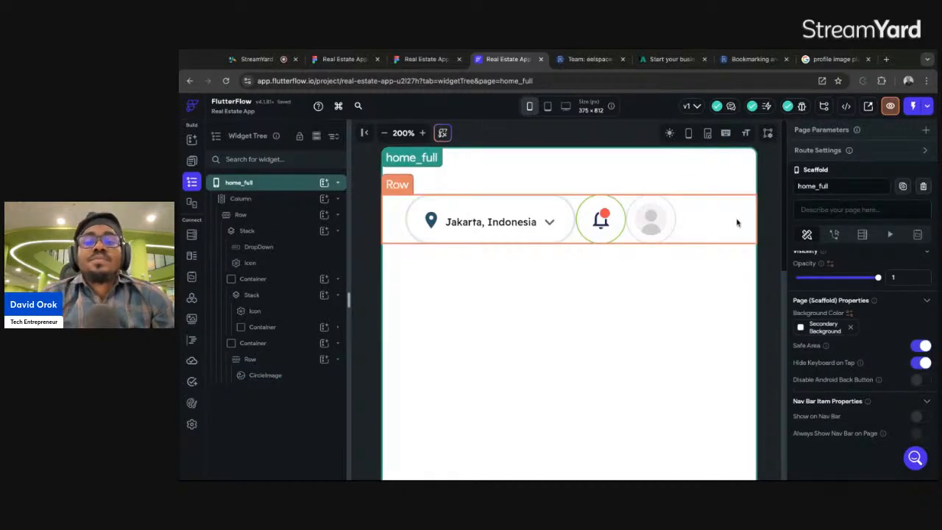
left_click(652, 223)
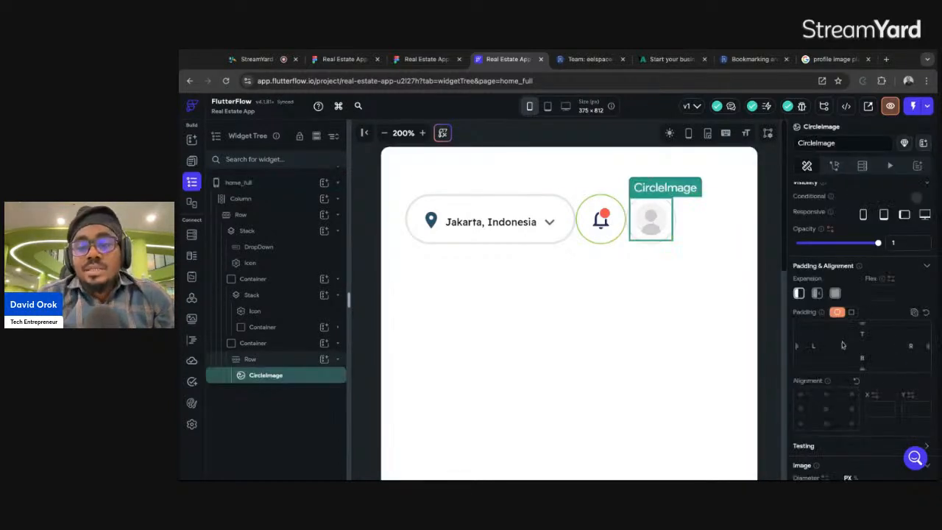
scroll(878, 374, "down", 3)
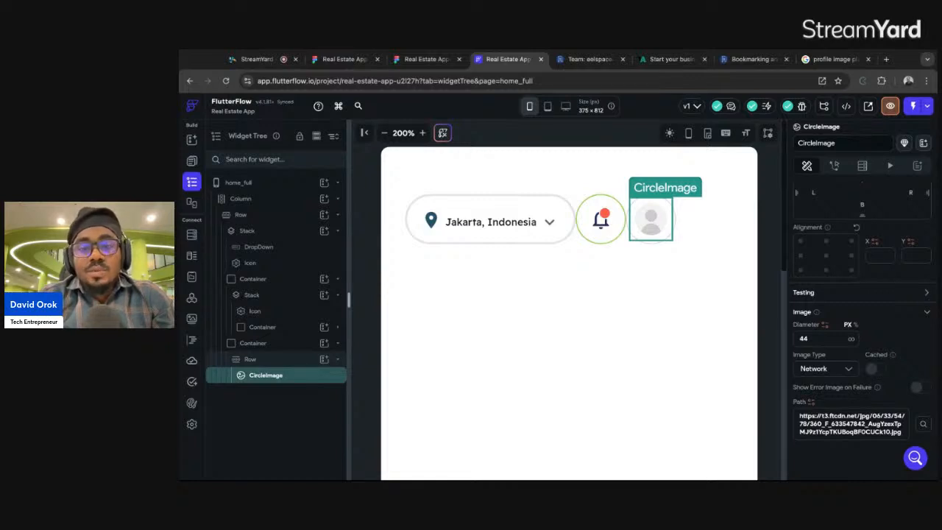
Browse Google's image results for "profile image placeholder" and return to the FlutterFlow project.
left_click(830, 62)
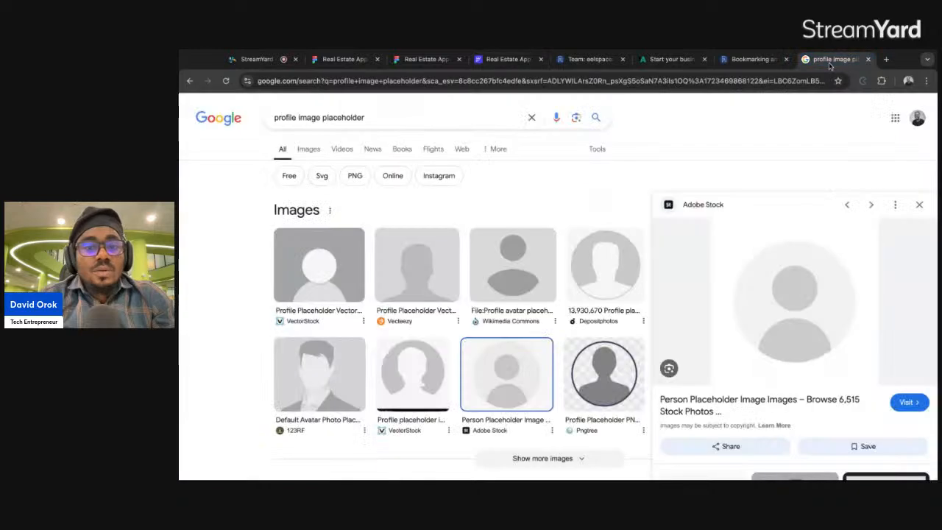
left_click(316, 154)
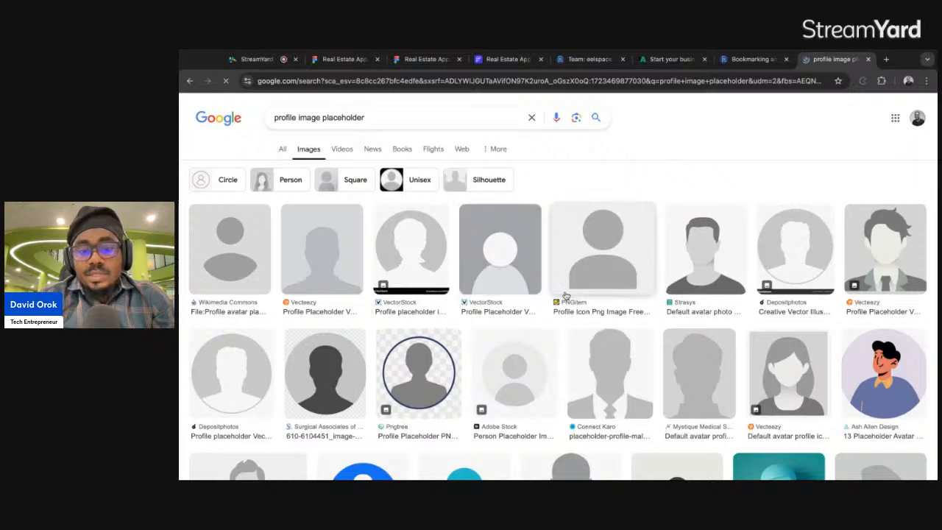
scroll(609, 357, "down", 7)
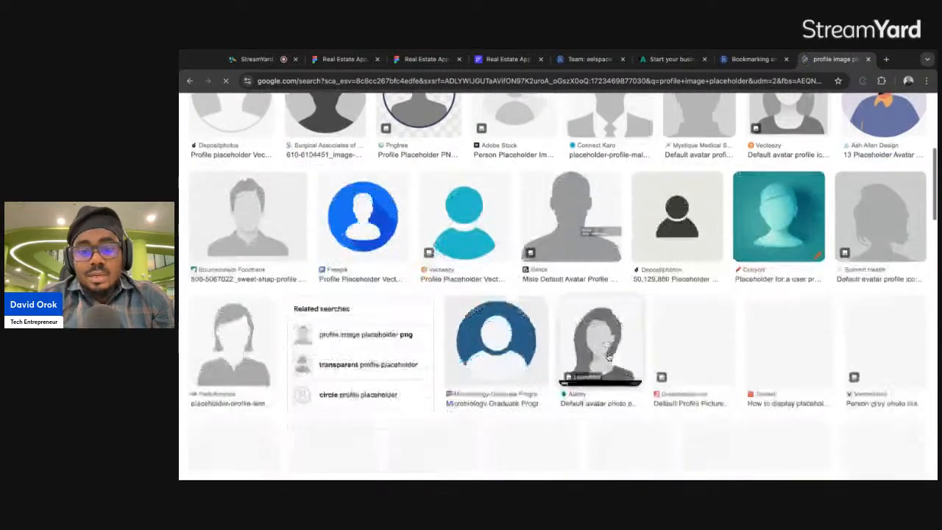
scroll(609, 357, "up", 3)
scroll(558, 287, "up", 5)
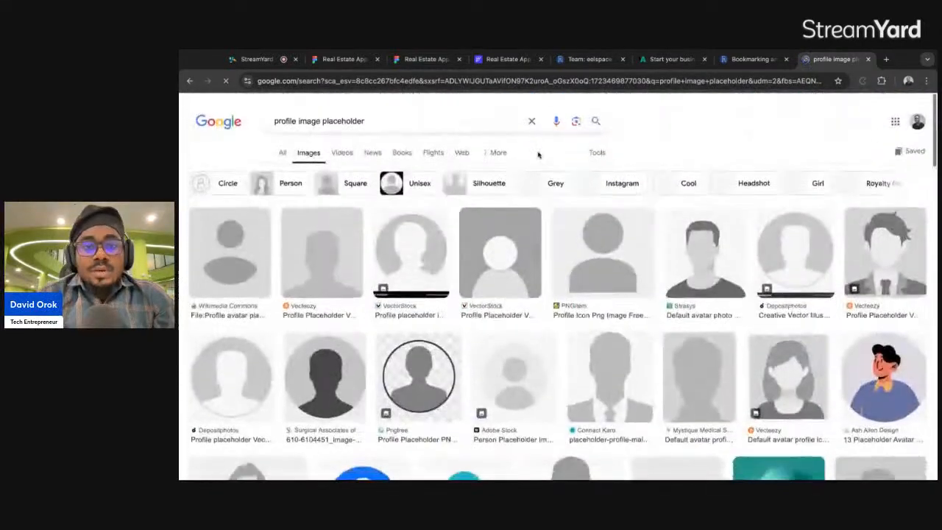
left_click(496, 62)
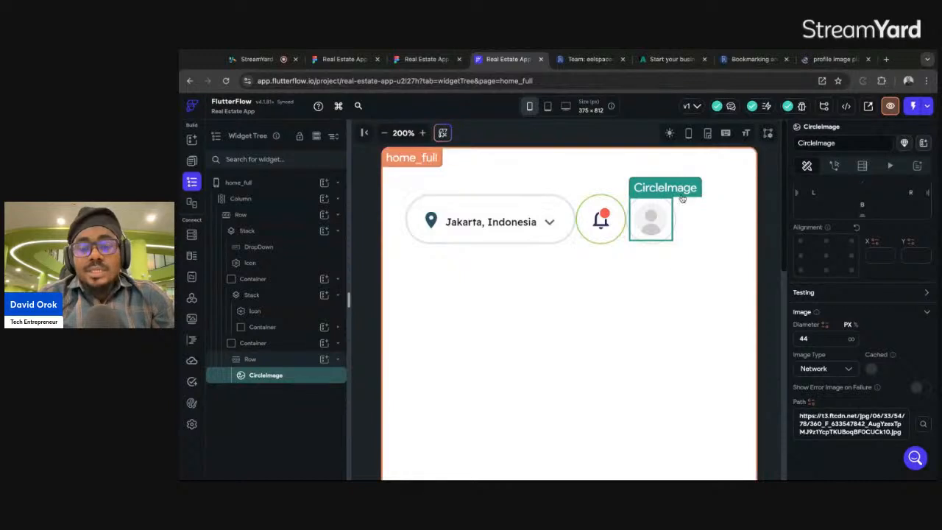
Collapse the profile and notification containers in the widget tree and examine the header frame in the Figma home screen design.
left_click(635, 245)
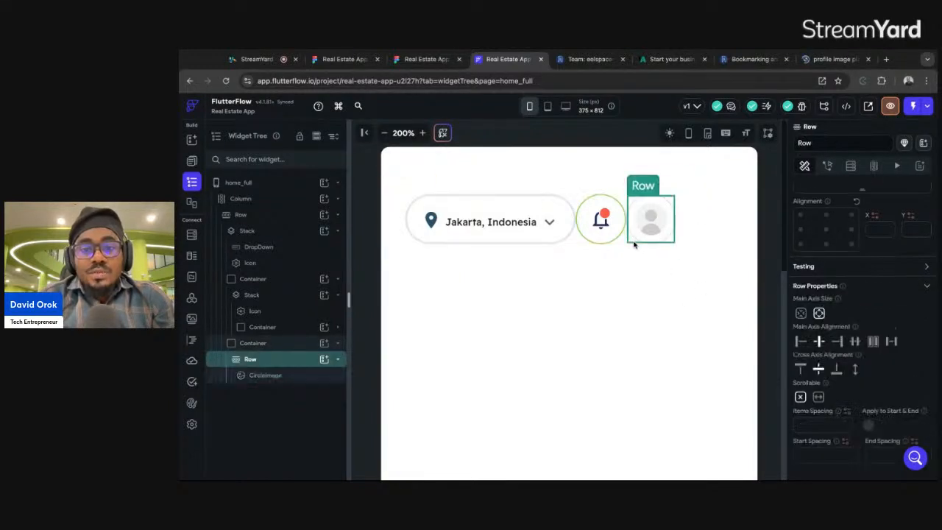
left_click(273, 344)
left_click(256, 281)
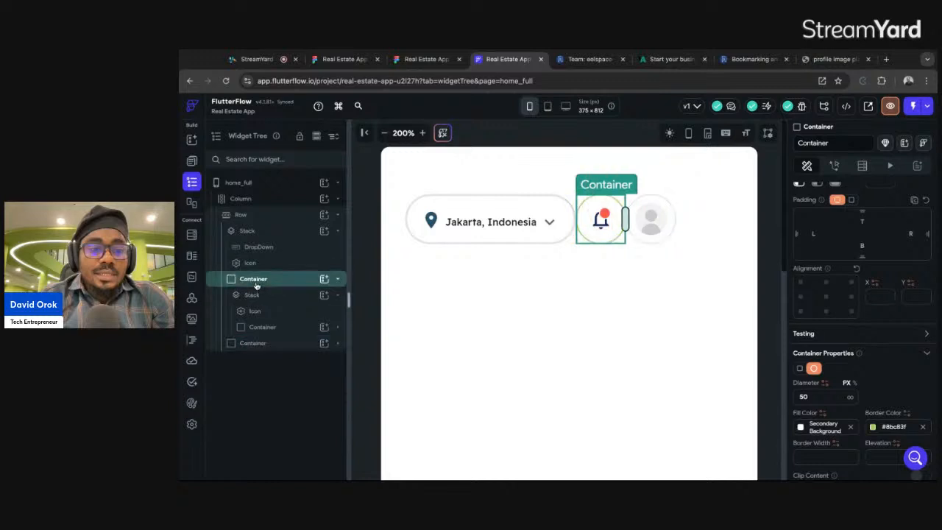
left_click(256, 284)
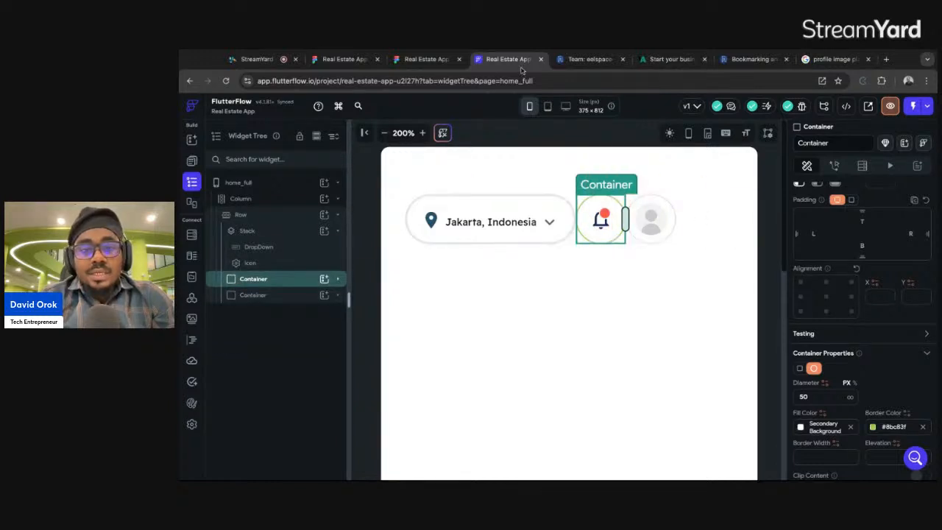
left_click(418, 61)
scroll(575, 171, "down", 3)
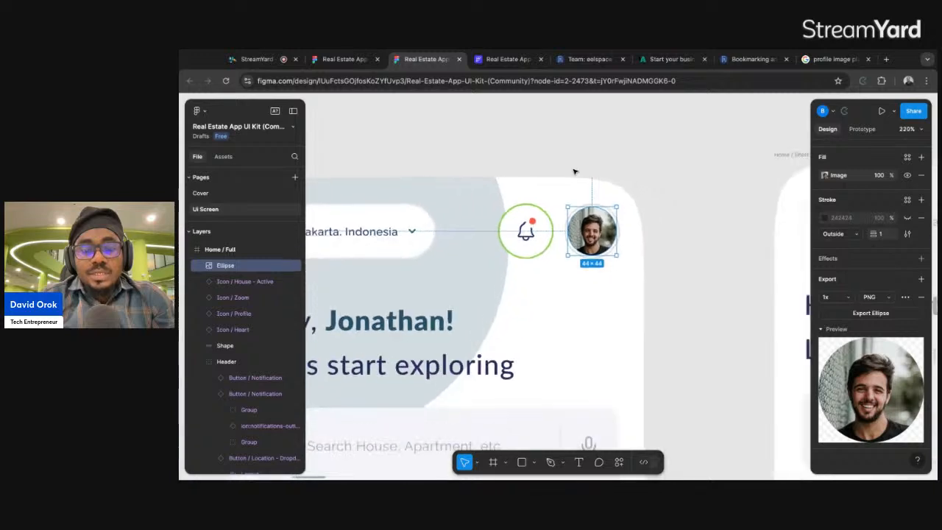
scroll(574, 172, "left", 3)
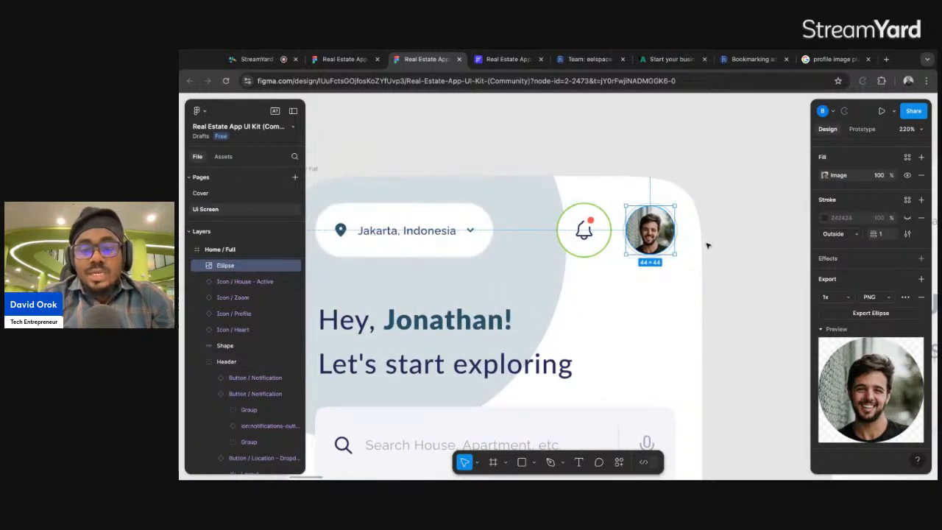
left_click(681, 232)
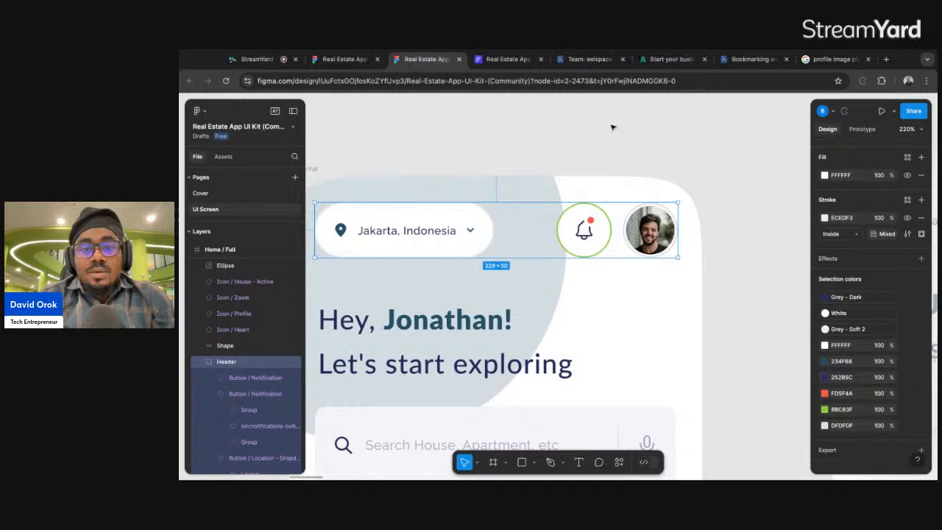
Back in FlutterFlow, set the header row's main axis alignment to Space Between.
left_click(506, 59)
left_click(702, 216)
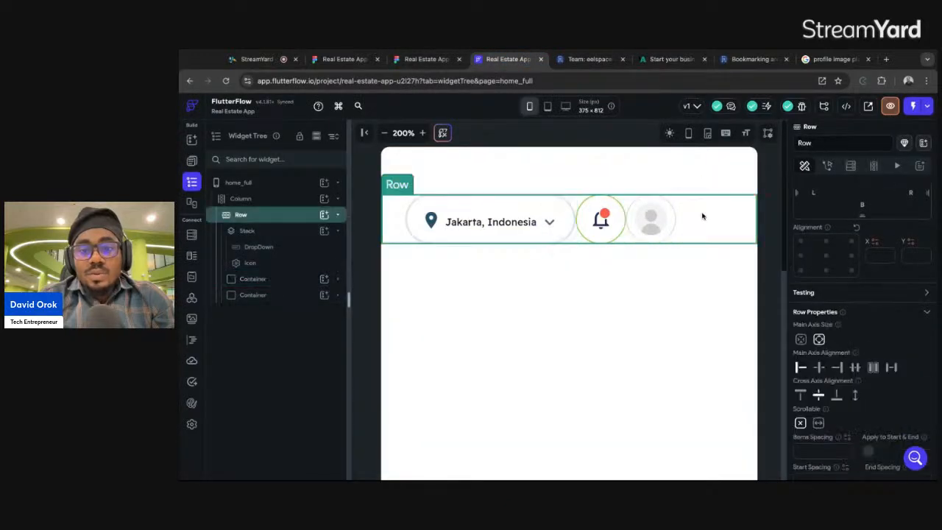
left_click(891, 369)
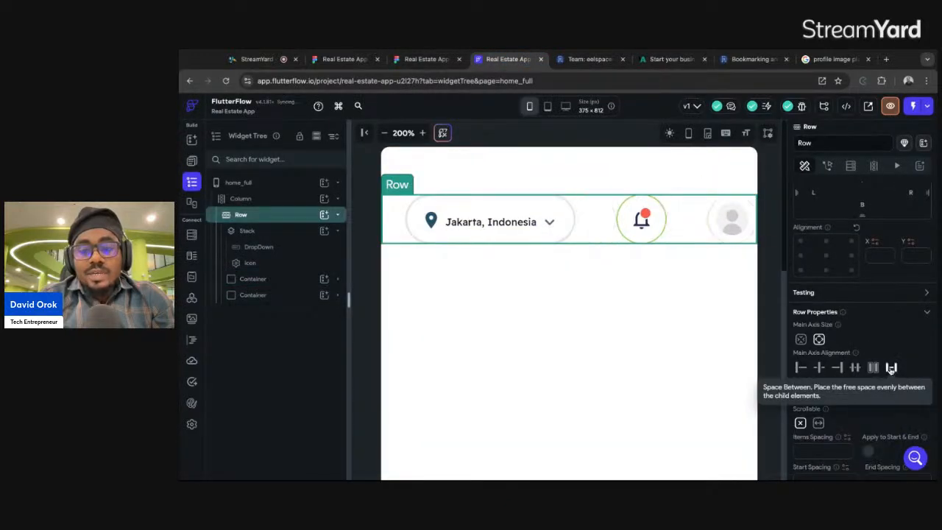
Set the right padding of the profile image's container to 24.
left_click(711, 231)
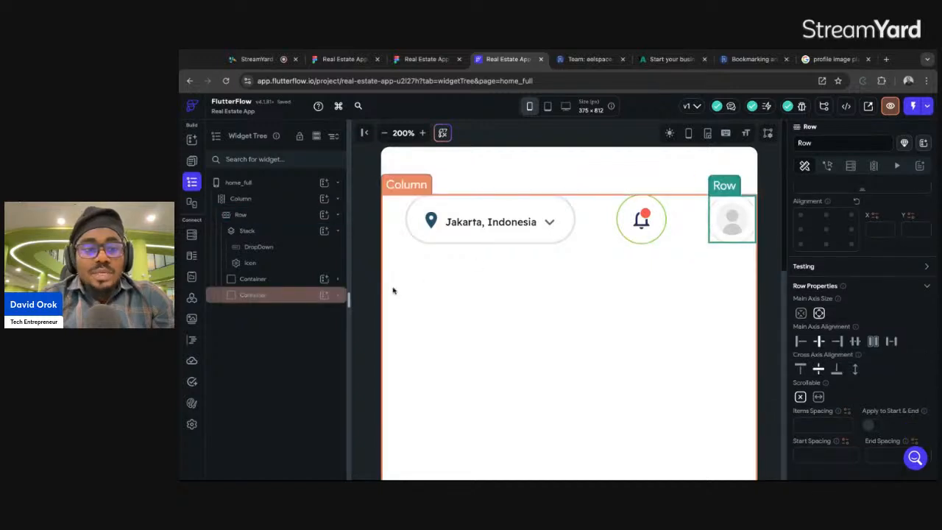
left_click(911, 232)
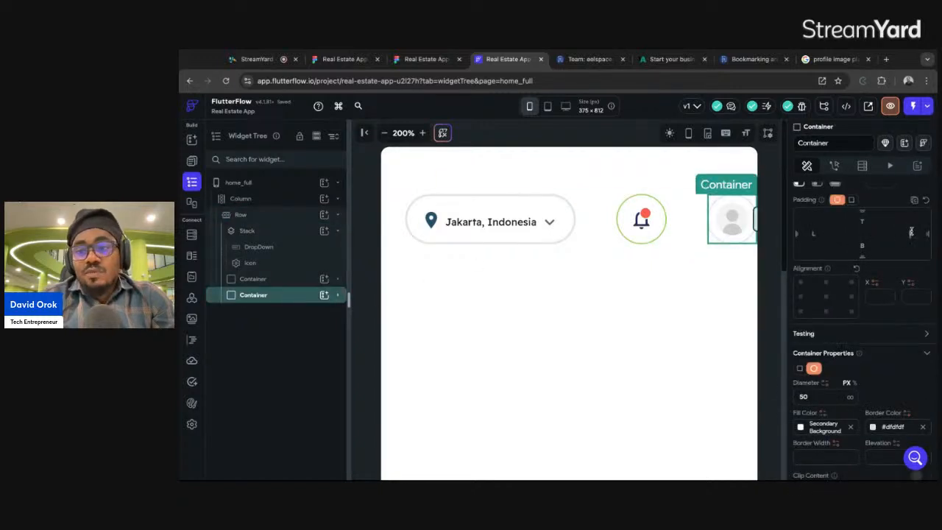
type("24")
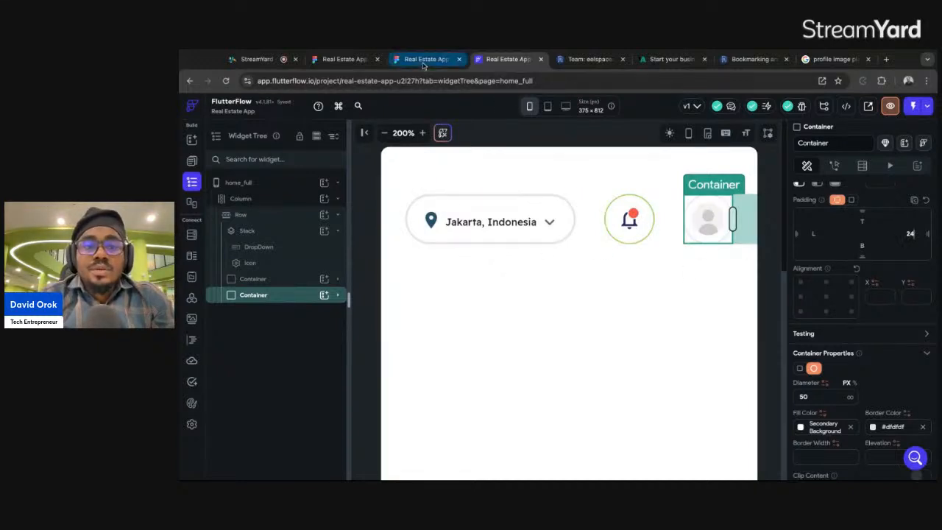
Wrap the notification bell's container in a Row.
left_click(259, 285)
right_click(259, 284)
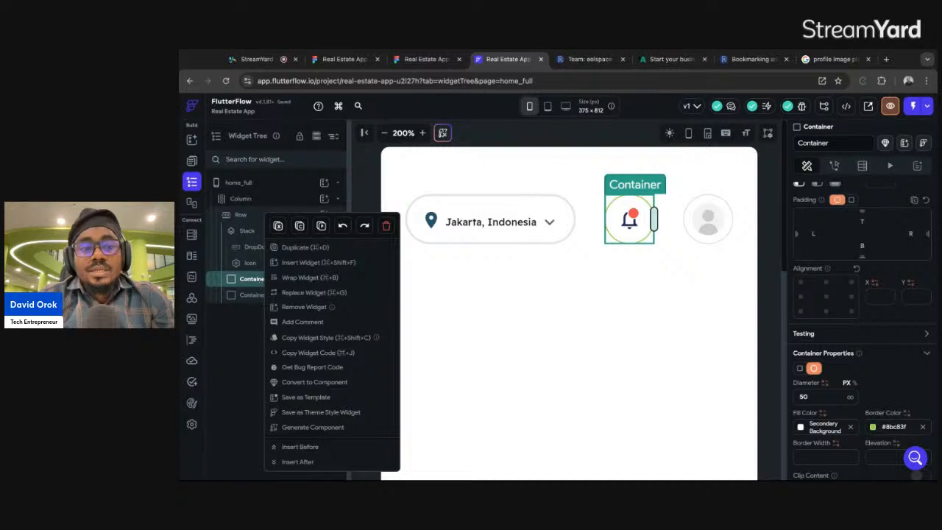
left_click(294, 280)
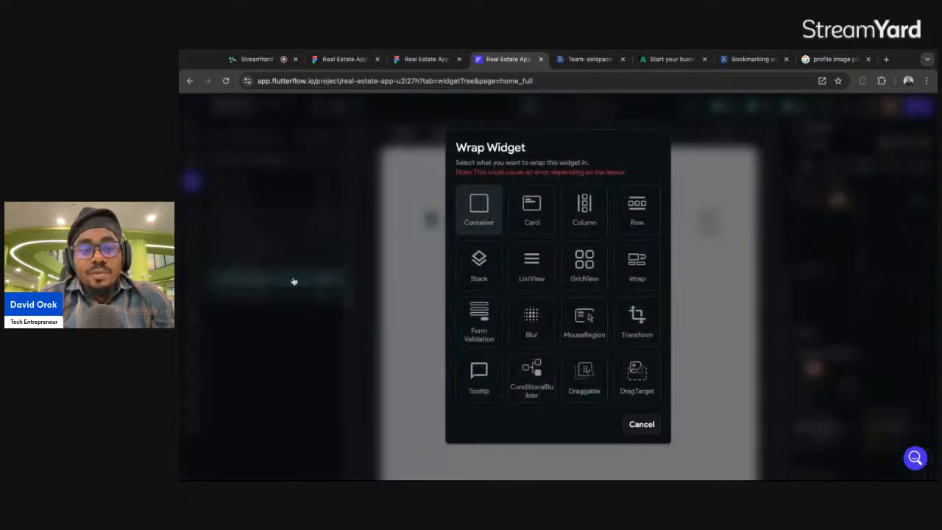
left_click(634, 210)
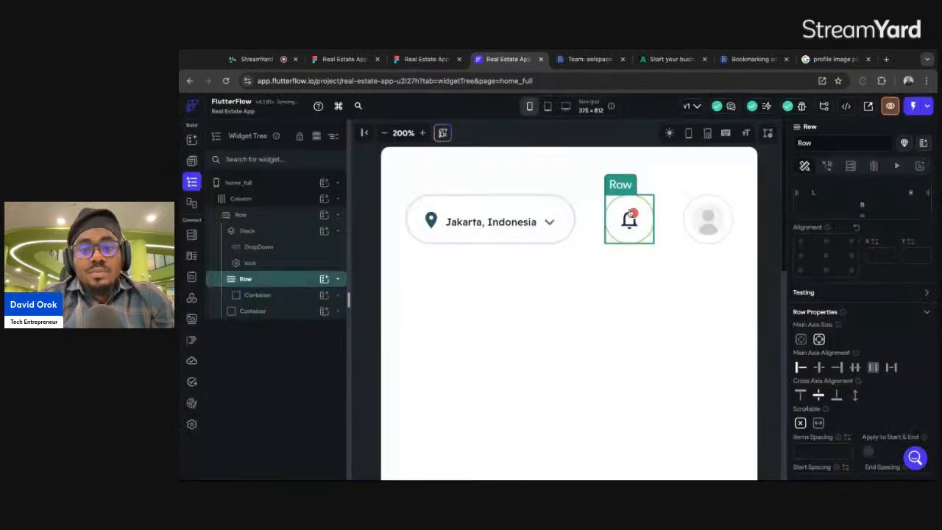
Move the profile image's container into the row that holds the notification container.
left_click(253, 311)
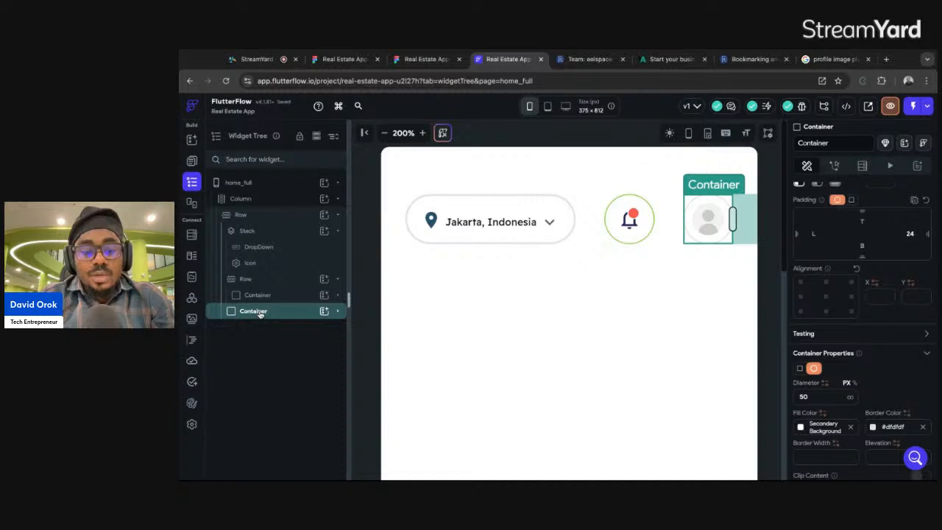
key("ctrl+x")
left_click(259, 280)
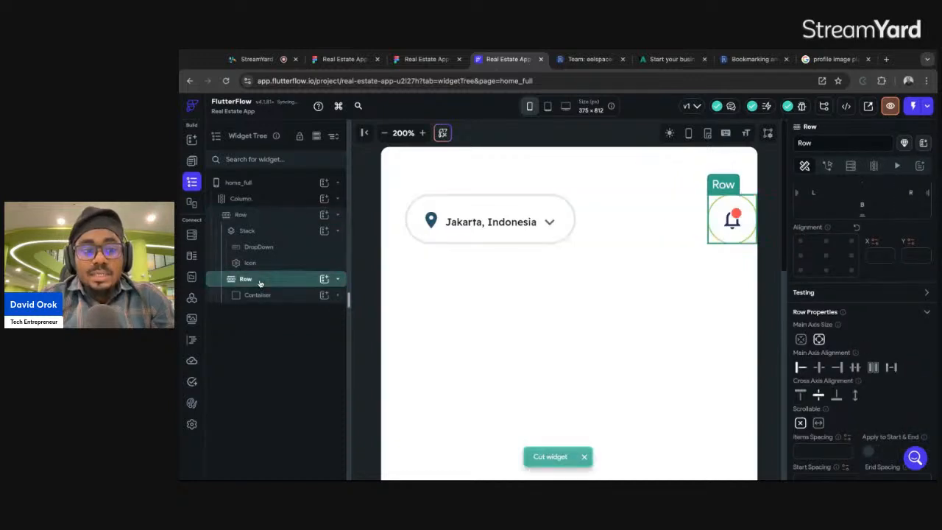
key("ctrl+v")
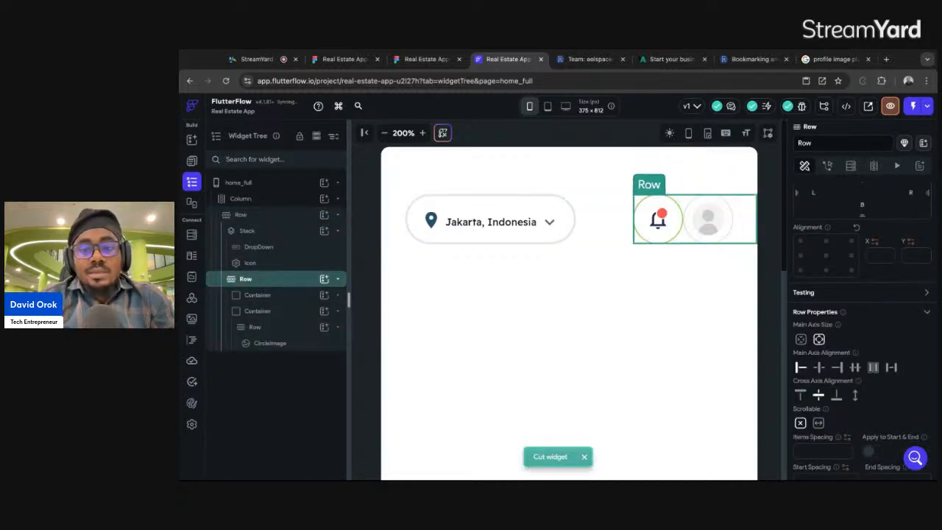
Select the notification container and check its placement beside the profile picture in the Figma header design.
left_click(266, 296)
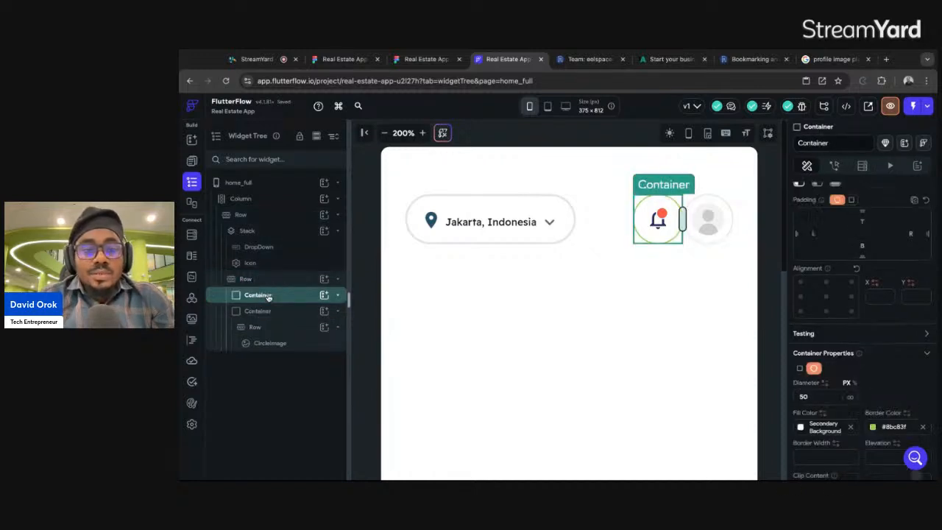
left_click(404, 64)
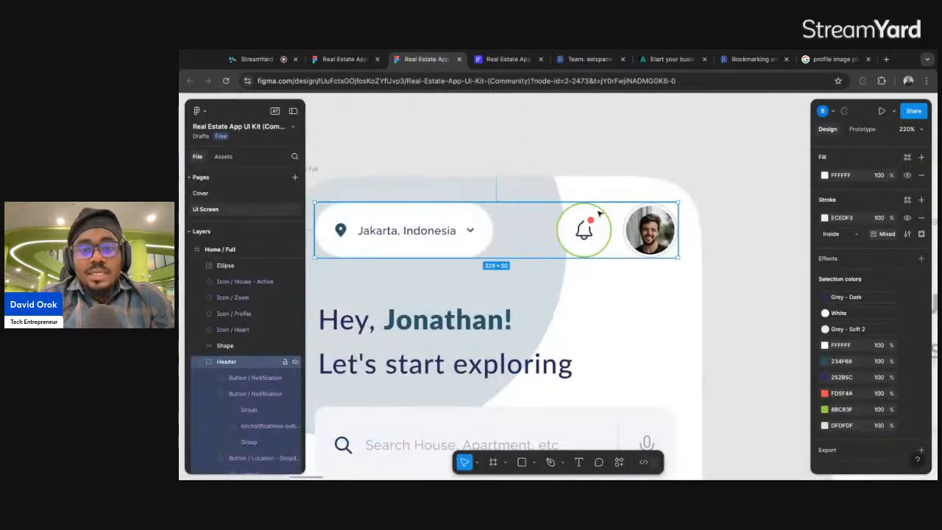
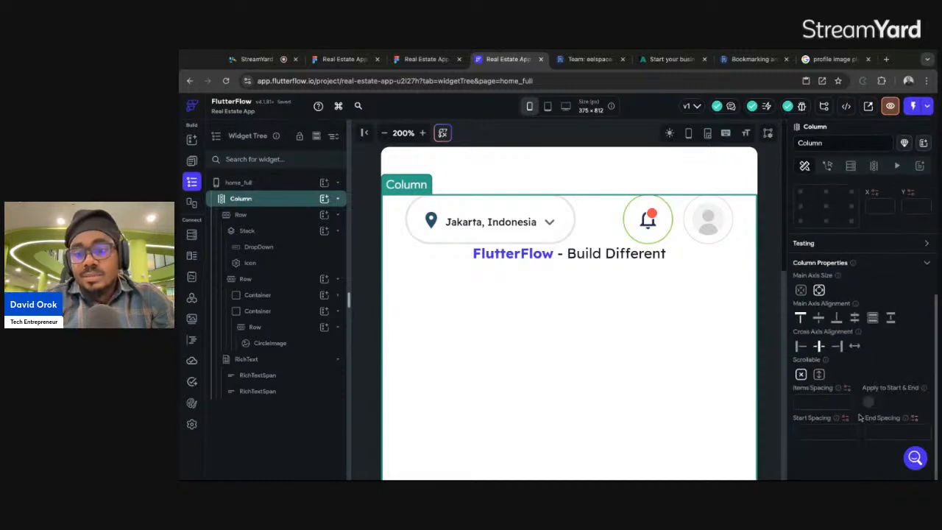
Set the page column's cross axis alignment to start.
left_click(801, 345)
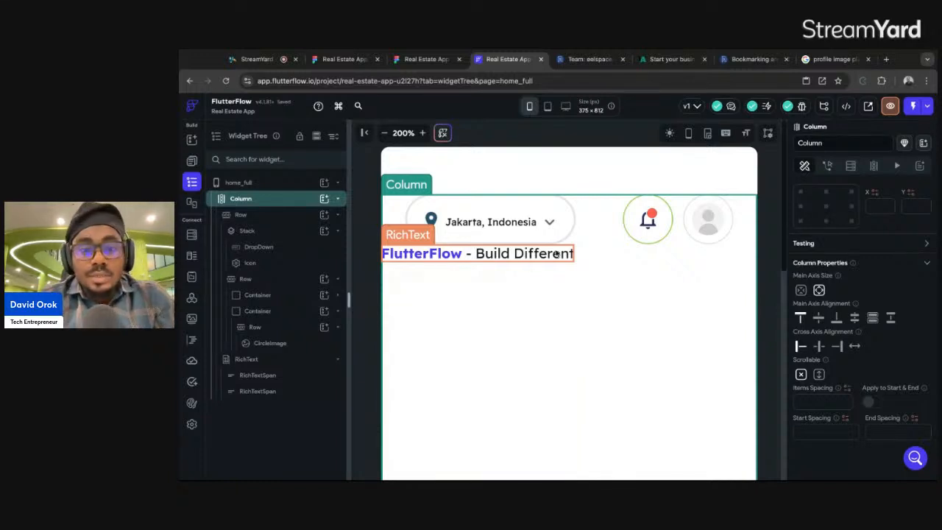
scroll(839, 257, "up", 3)
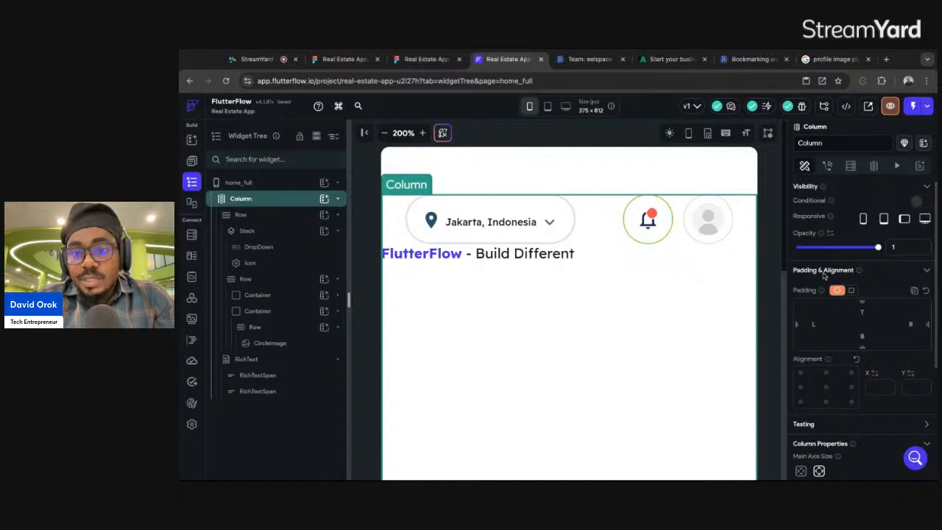
Replace the rich text's first text span with "Hey,".
left_click(542, 254)
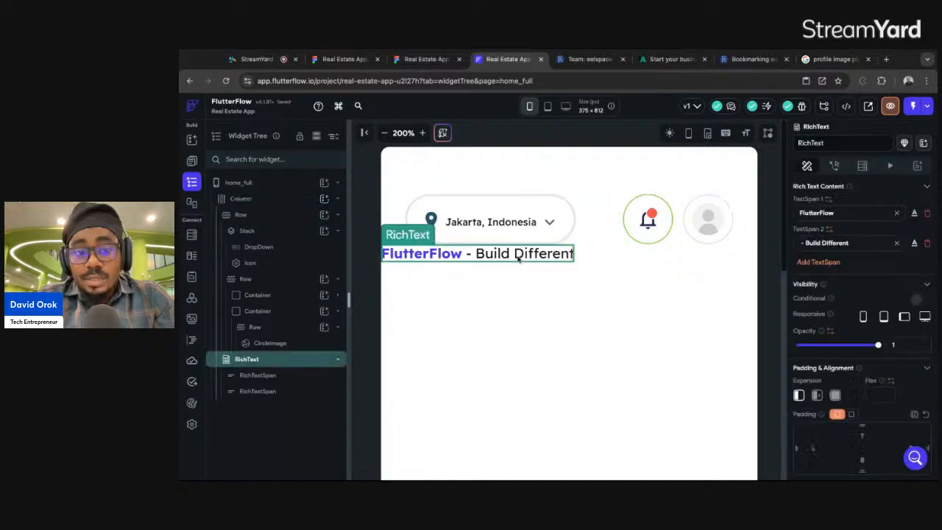
double_click(839, 213)
type("Hey, Jonathan!")
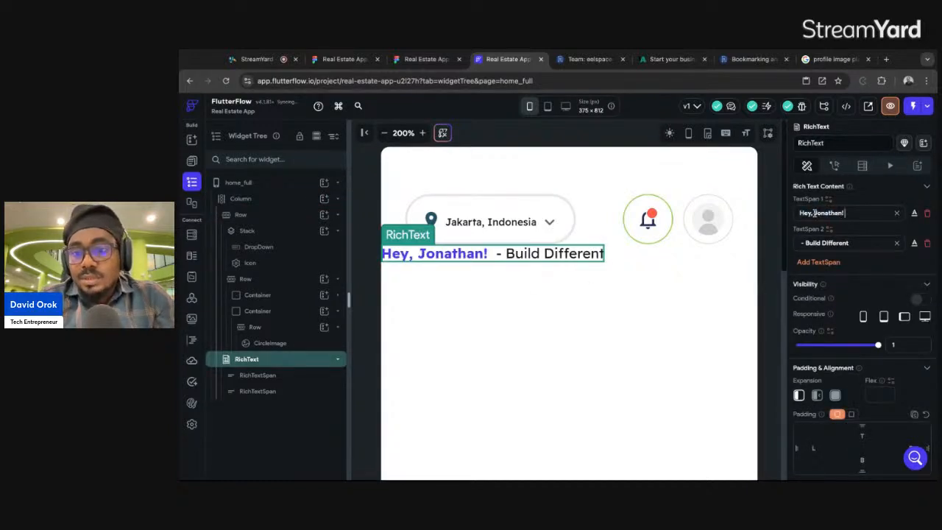
left_click_drag(814, 213, 843, 213)
key("BackSpace")
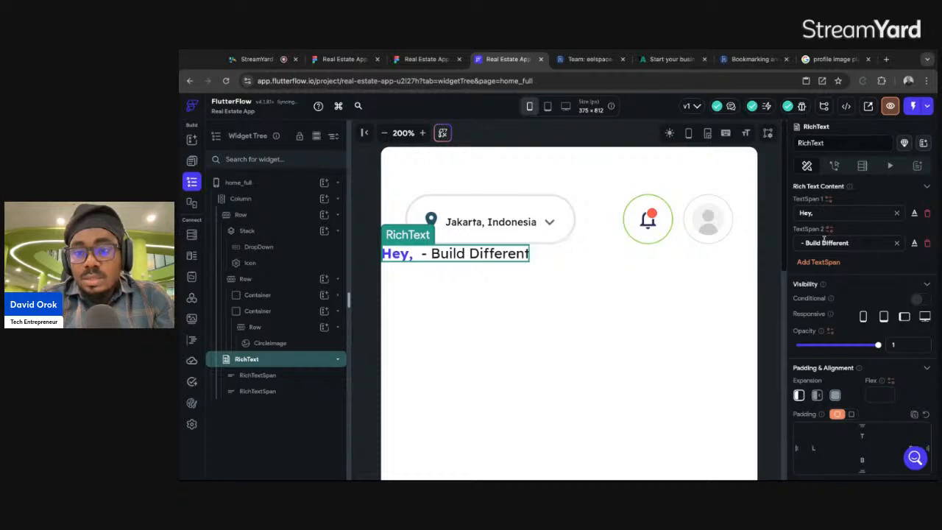
Replace the rich text's second text span with the greeted person's first name and an exclamation mark.
triple_click(819, 240)
type("Jonathan!")
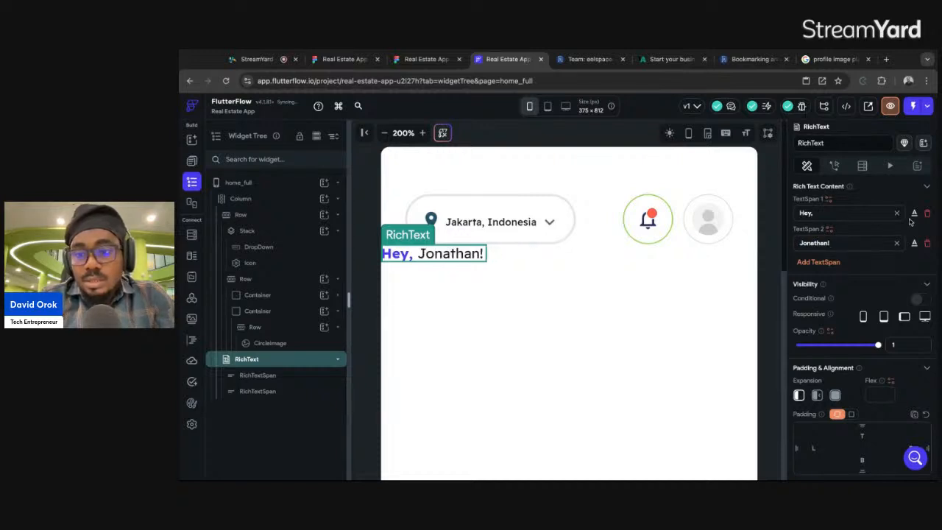
Set the "Hey," text span to font weight 500 - Medium and font size 25.
left_click(914, 213)
left_click(832, 380)
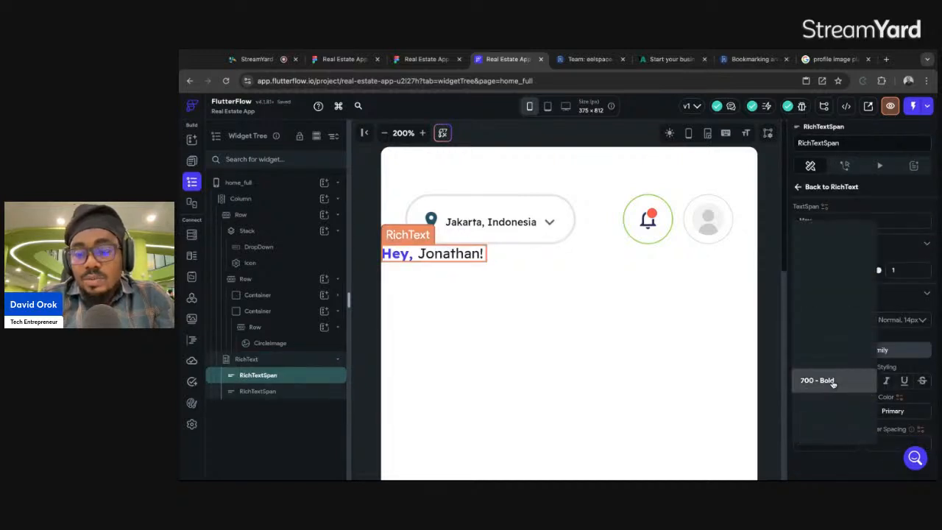
left_click(824, 337)
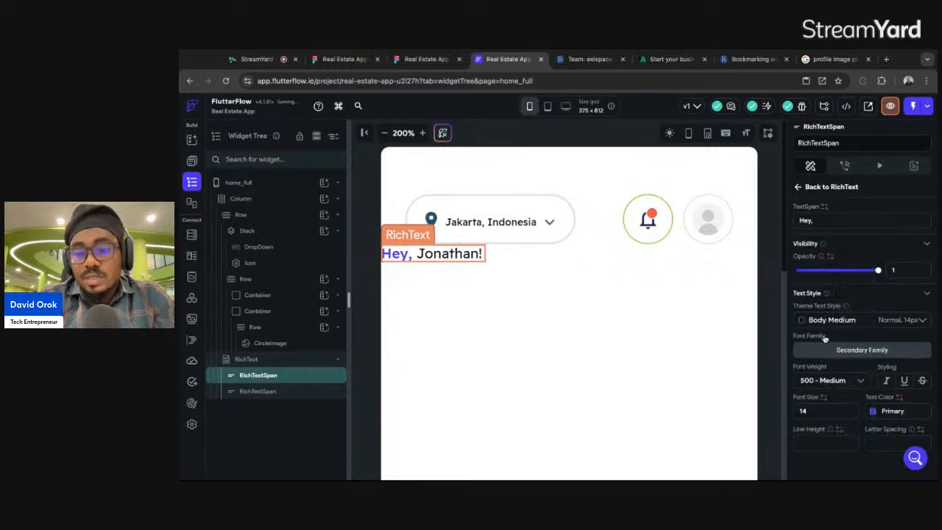
double_click(817, 410)
type("25")
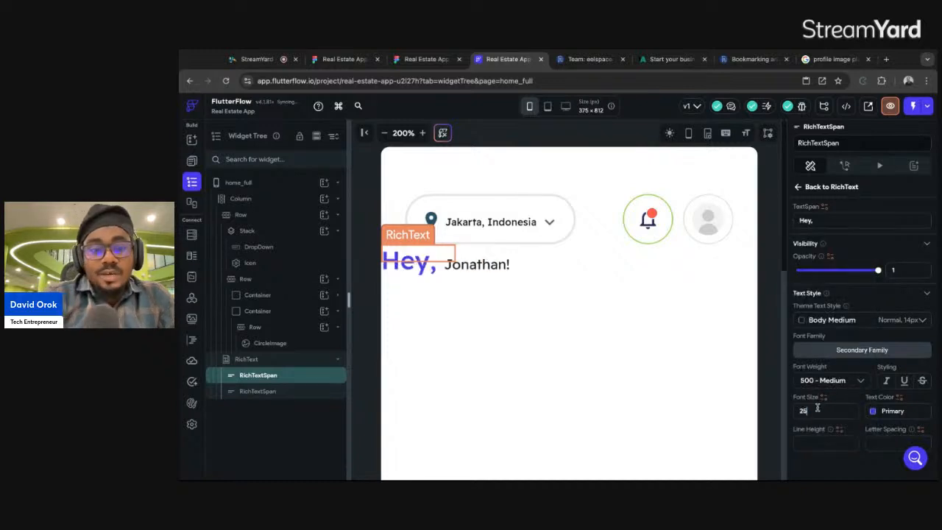
Copy the fill color 252B5C of "Hey," from the Figma title and apply it as the "Hey," span's text color in FlutterFlow.
left_click(425, 59)
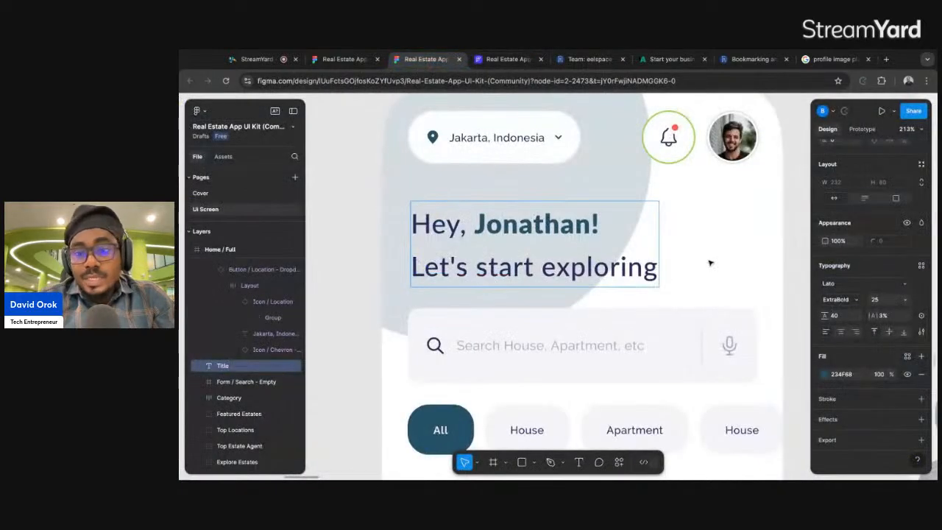
left_click(437, 228)
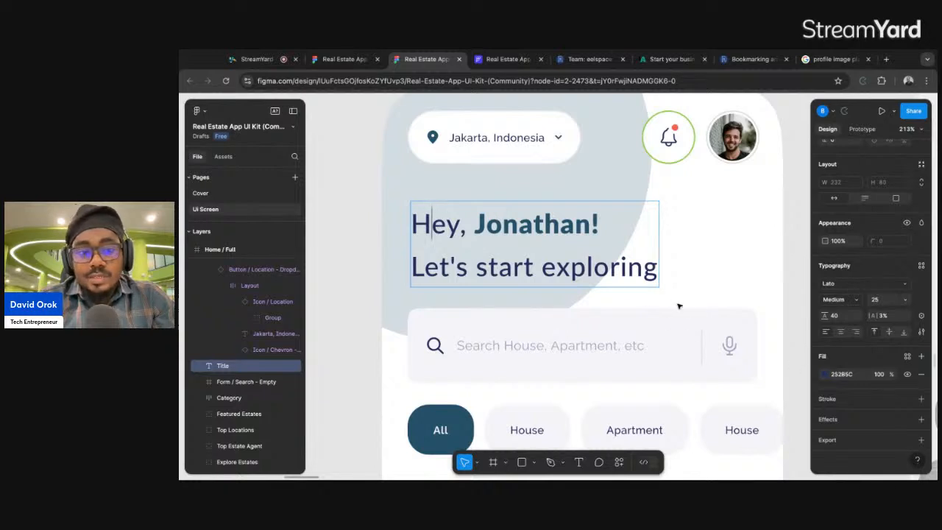
left_click(843, 376)
key("super+c")
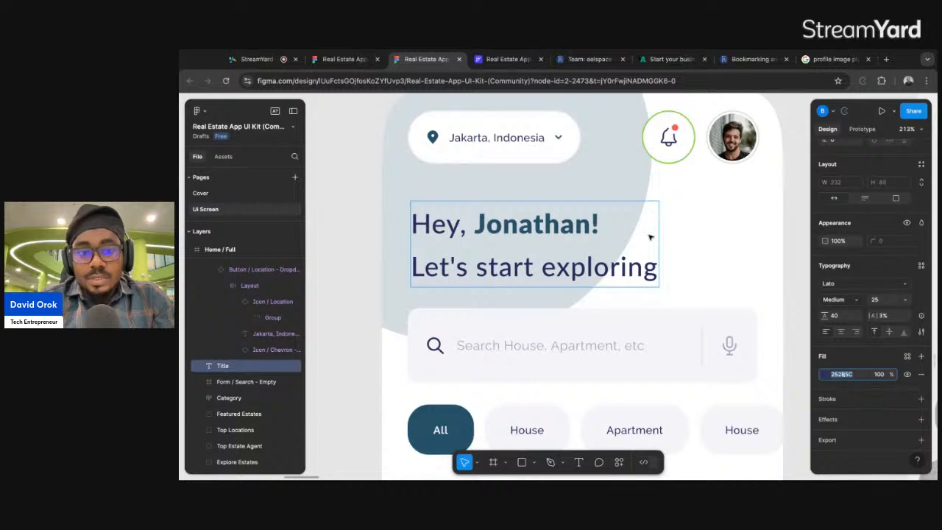
left_click(508, 59)
left_click(895, 411)
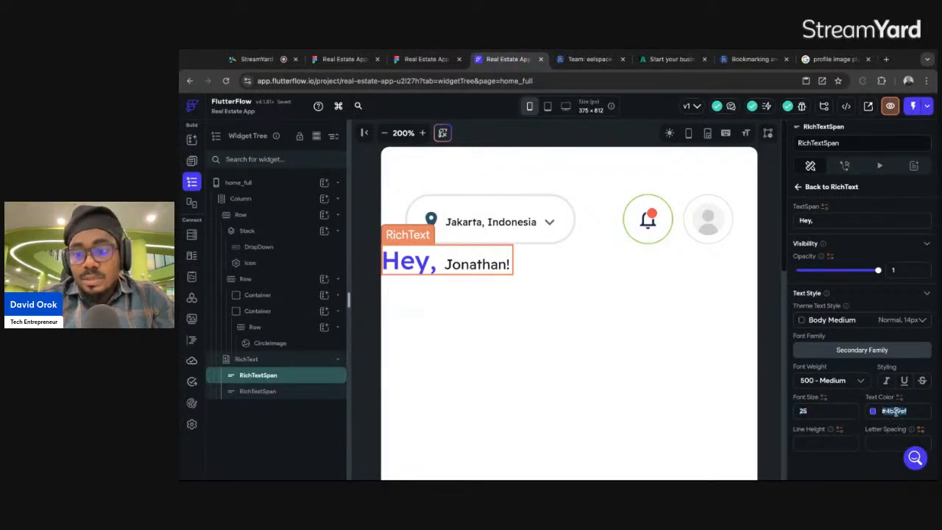
key("super+v")
key("Return")
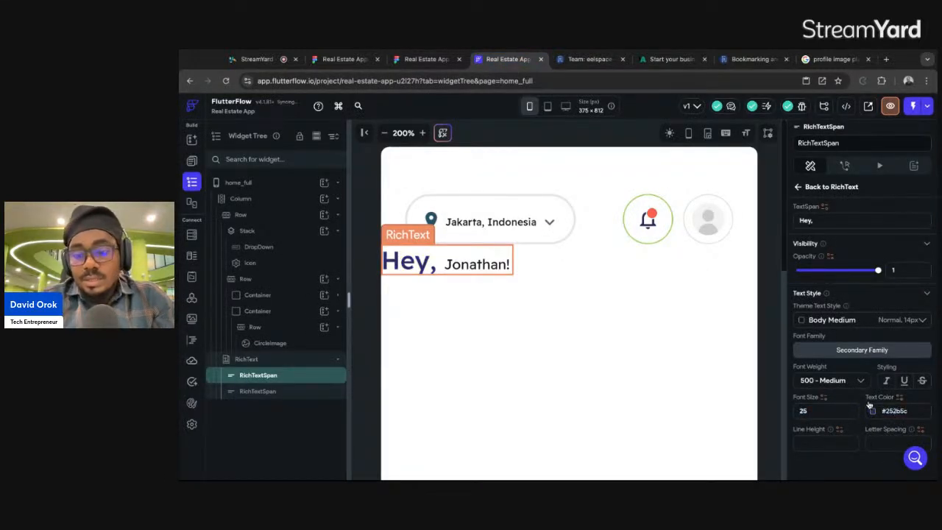
Style the name span in FlutterFlow with weight 800 - Extra Bold, size 25 and the text color #234f68 copied from the Figma title.
left_click(427, 59)
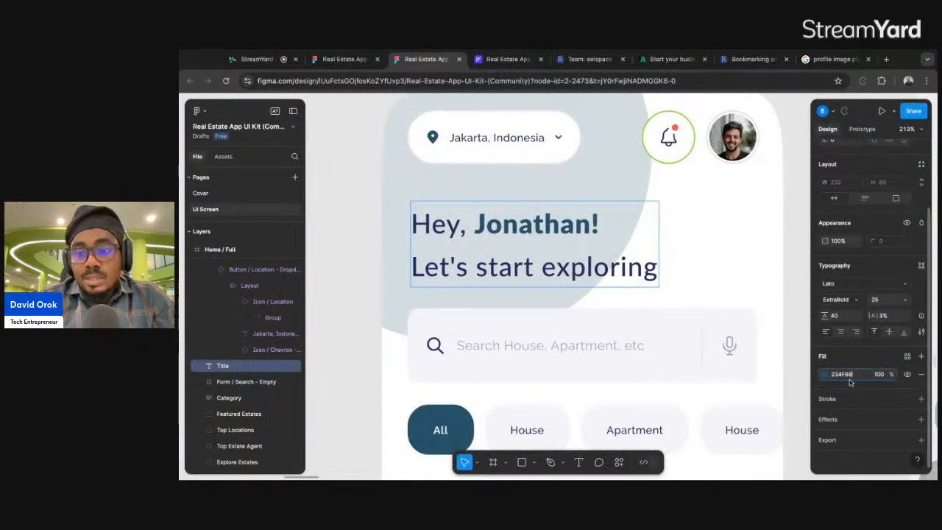
left_click(507, 59)
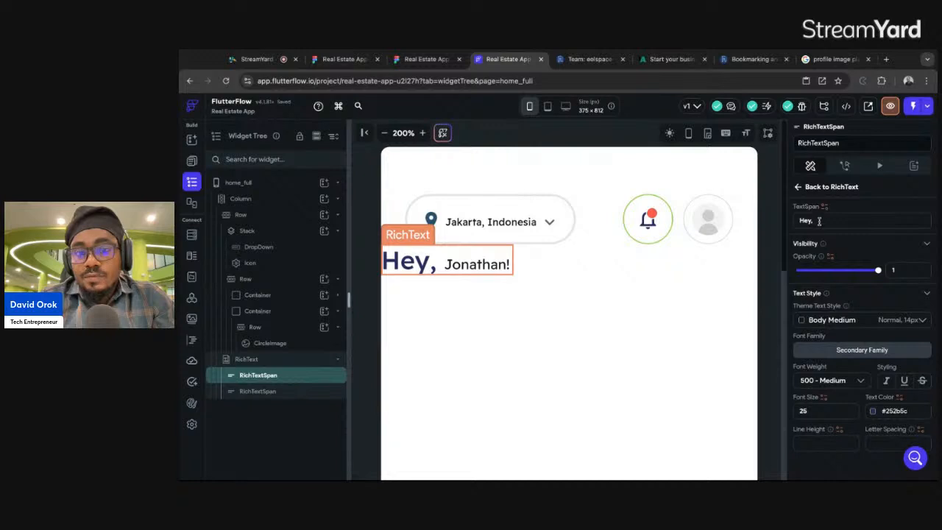
left_click(798, 190)
left_click_drag(844, 243, 784, 247)
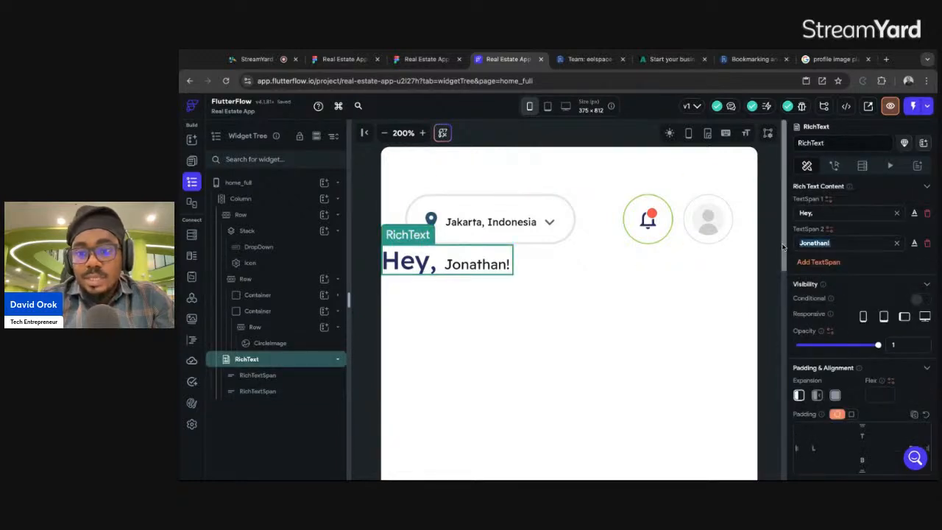
left_click(915, 243)
left_click(827, 383)
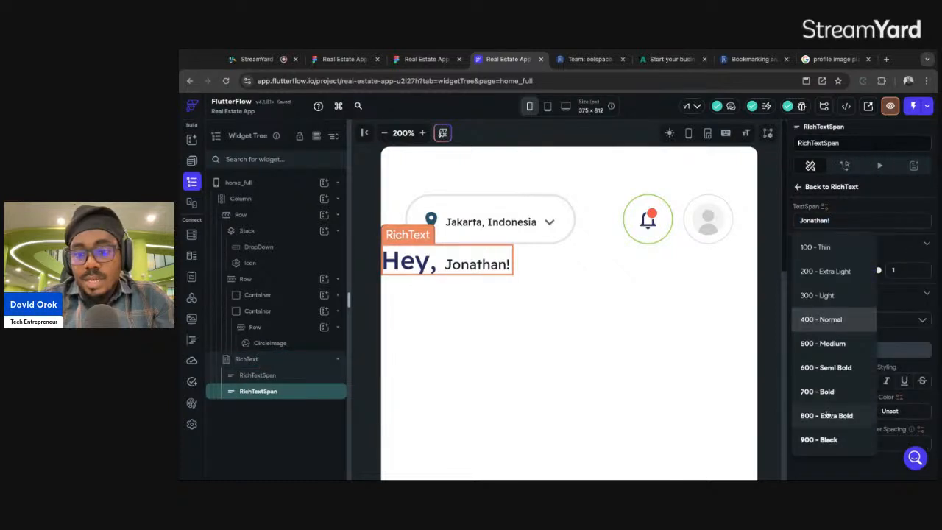
left_click(832, 415)
type("24")
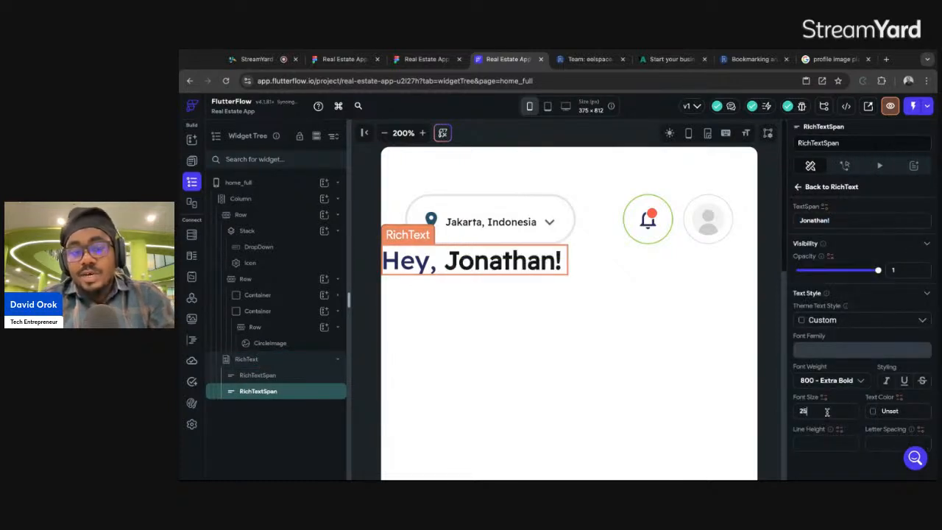
left_click(888, 412)
left_click(888, 415)
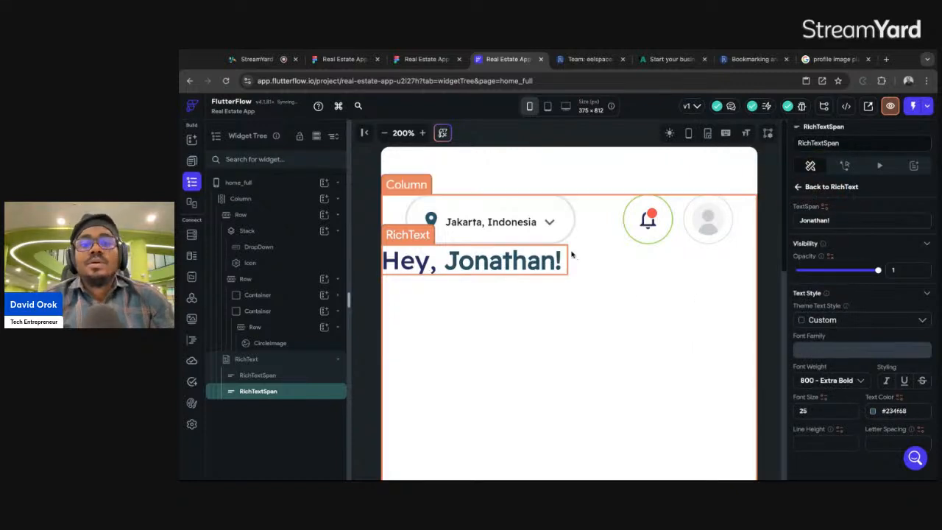
Measure the gap above the title in Figma and give the FlutterFlow rich text 35 top and 24 left padding.
left_click(272, 363)
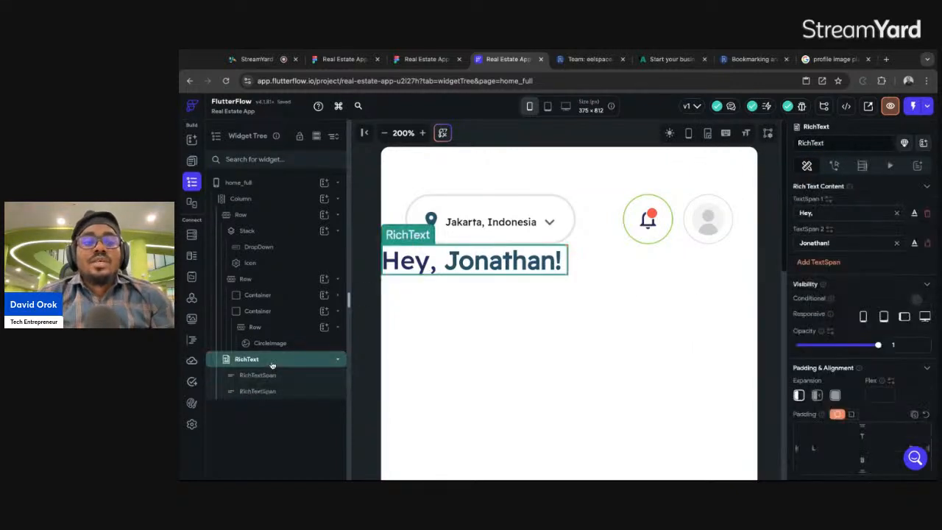
left_click(422, 60)
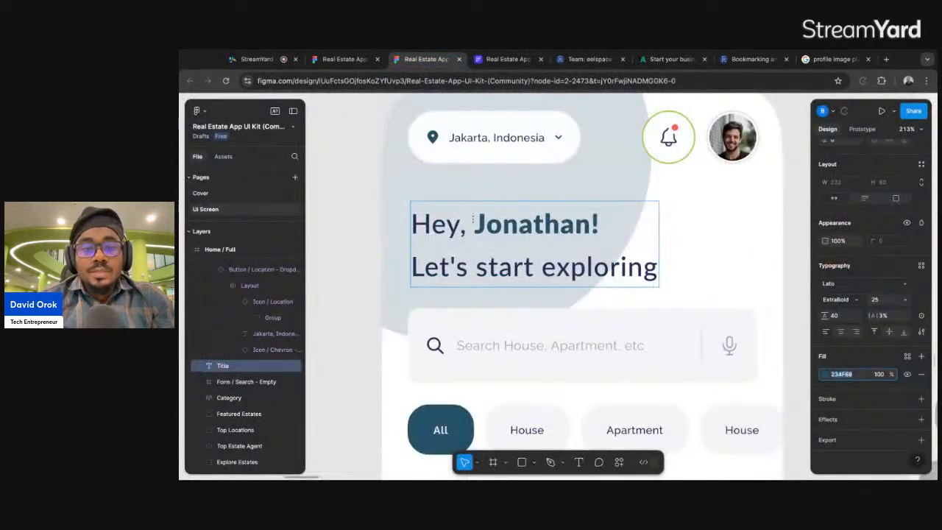
left_click(374, 187)
key("alt")
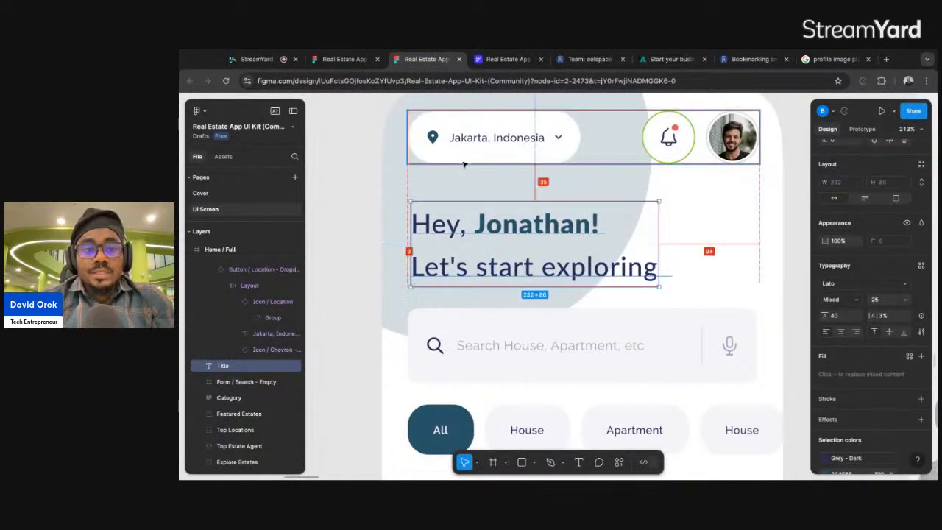
left_click(504, 60)
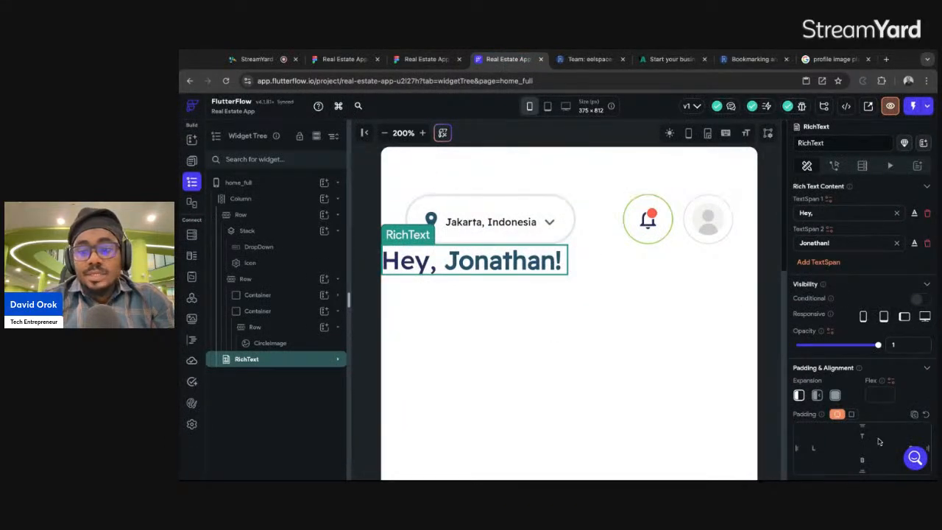
left_click(871, 439)
type("35")
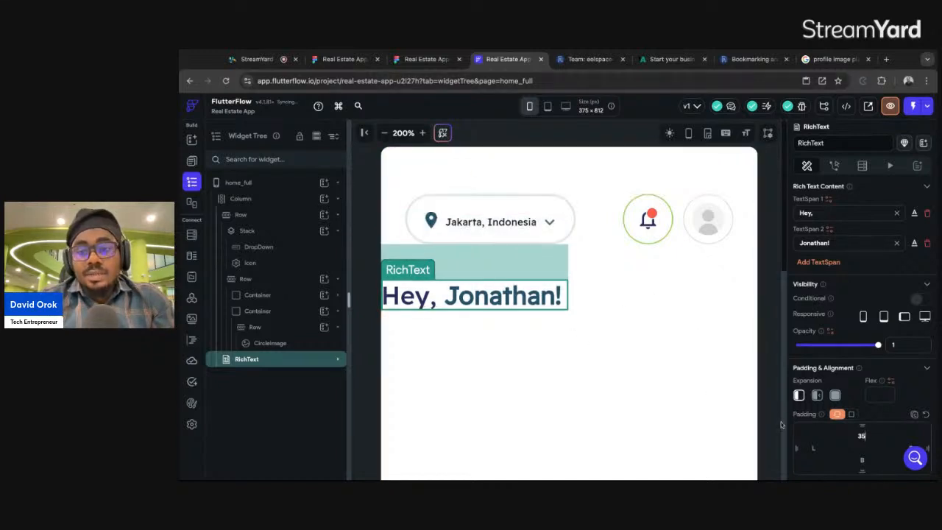
type("24")
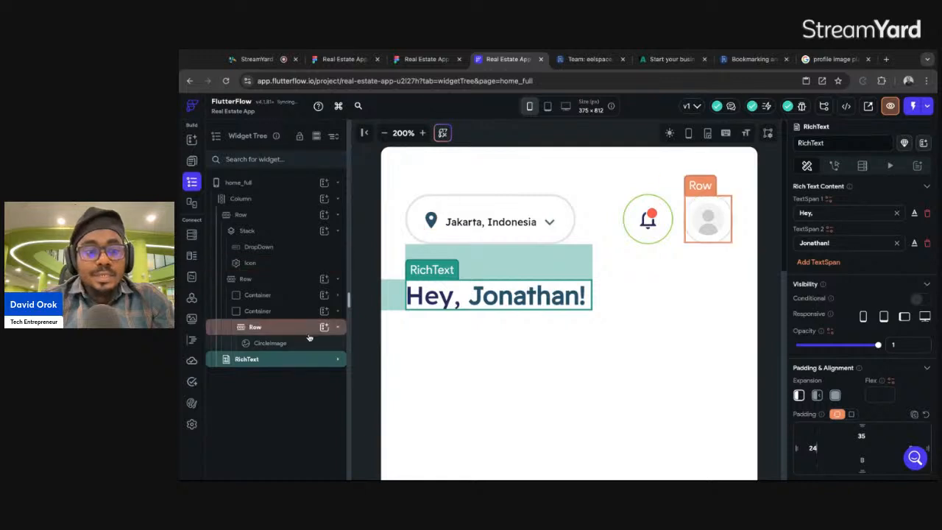
Copy the line "Let's start exploring" from the title in the Figma design.
left_click(274, 200)
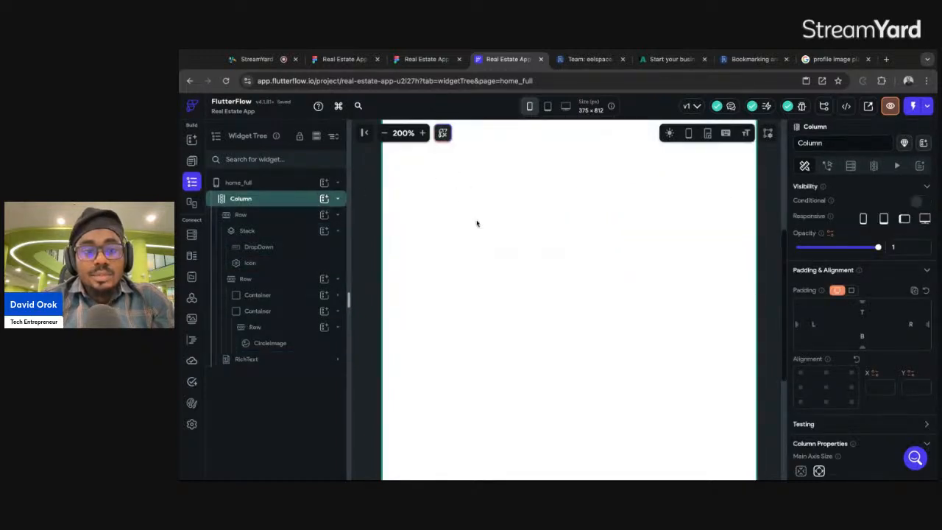
left_click(436, 61)
double_click(465, 273)
left_click(422, 267)
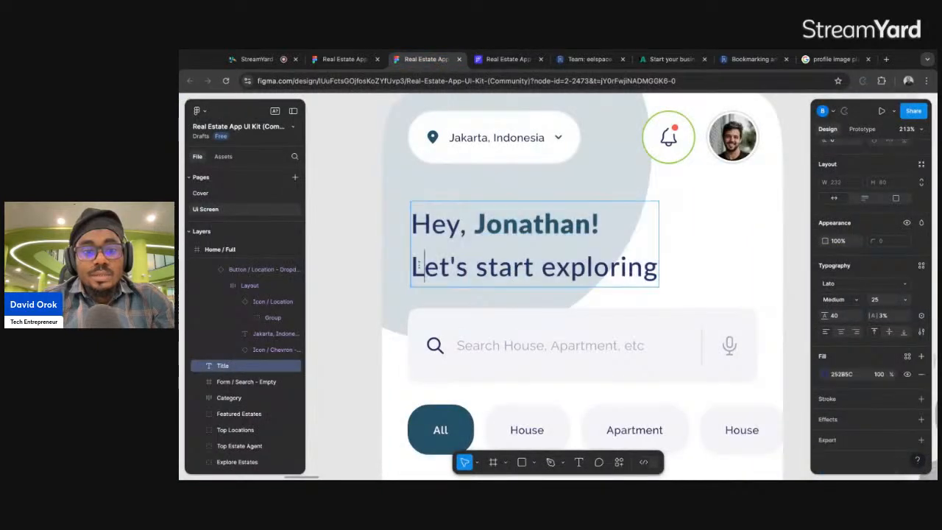
left_click_drag(414, 266, 660, 267)
key("ctrl+c")
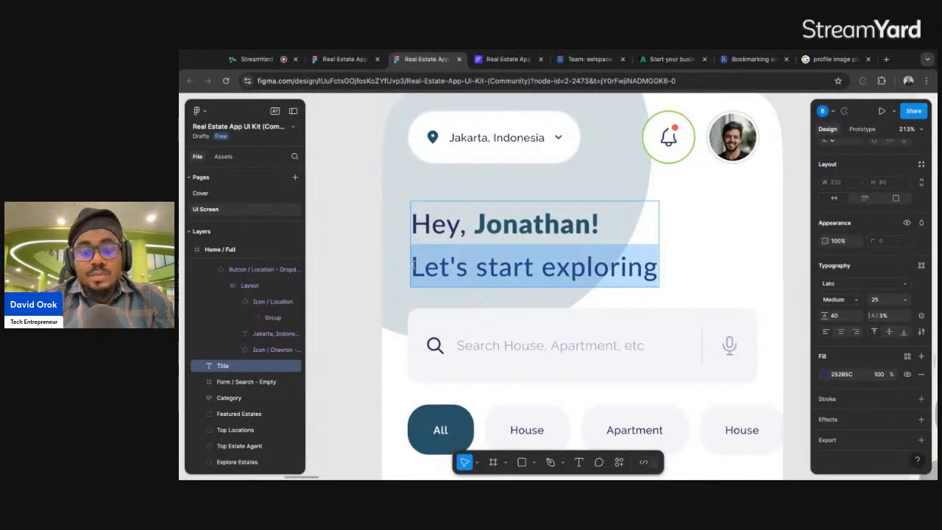
Add a Text widget to the page column in FlutterFlow and set its text to "Let's start exploring".
left_click(493, 60)
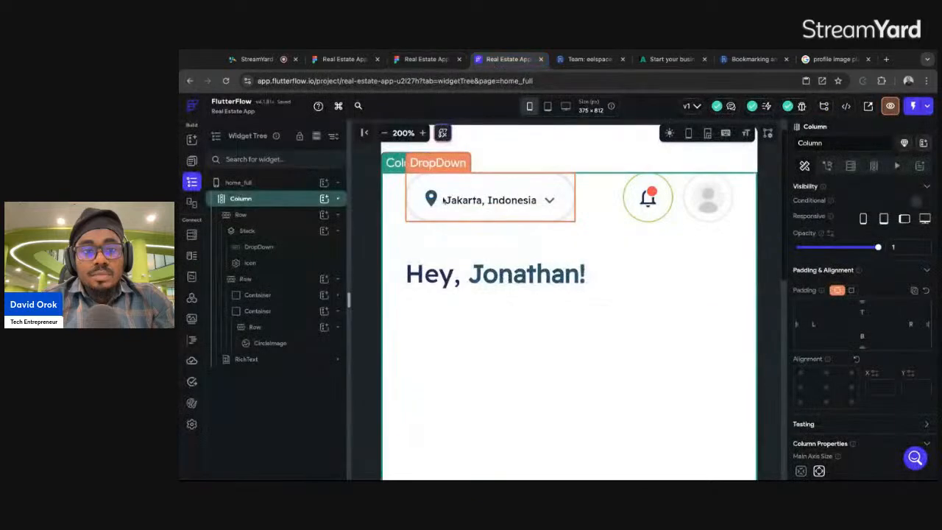
left_click(325, 199)
left_click(375, 255)
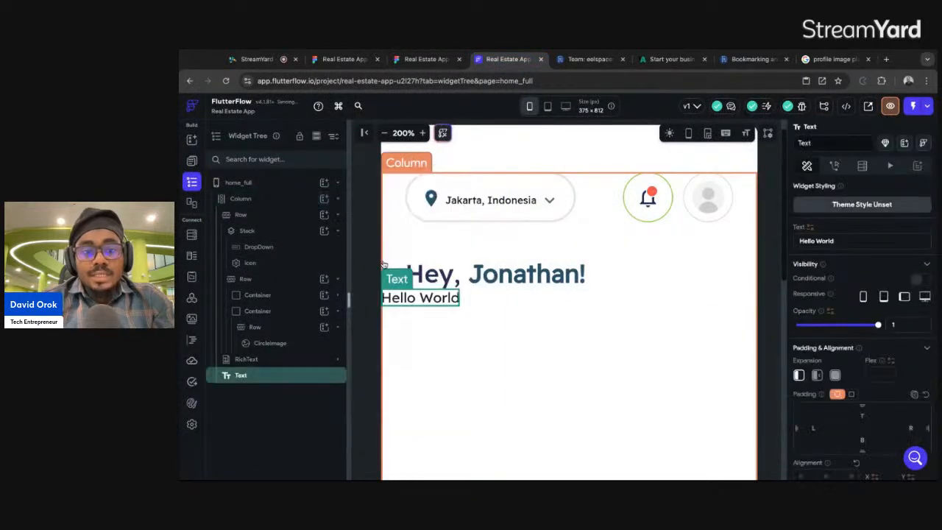
triple_click(843, 242)
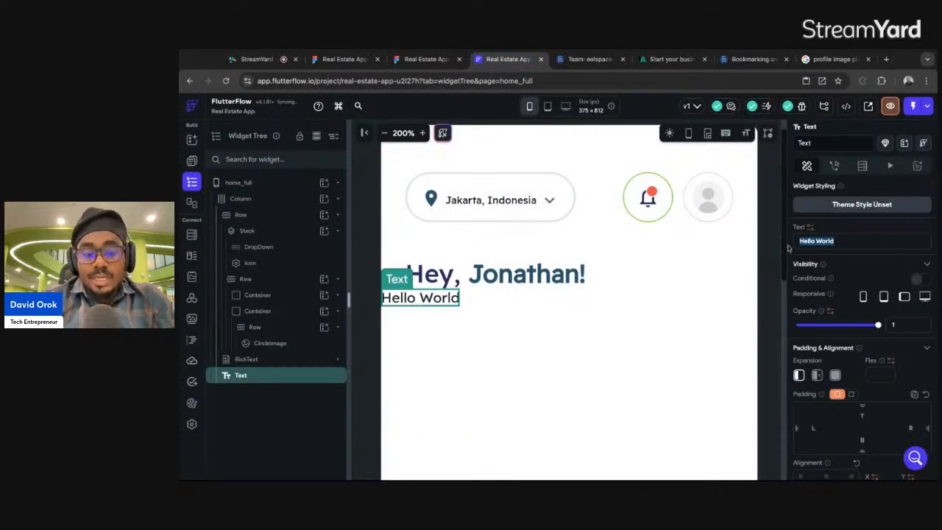
key("ctrl+v")
Set the "Let's start exploring" text to font size 25 and font weight 500 - Medium.
scroll(831, 412, "down", 10)
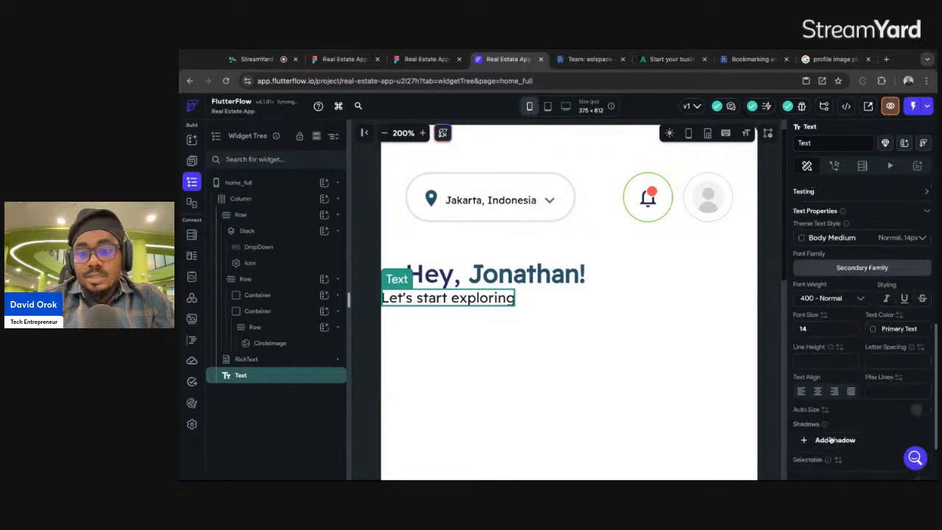
double_click(804, 321)
type("25")
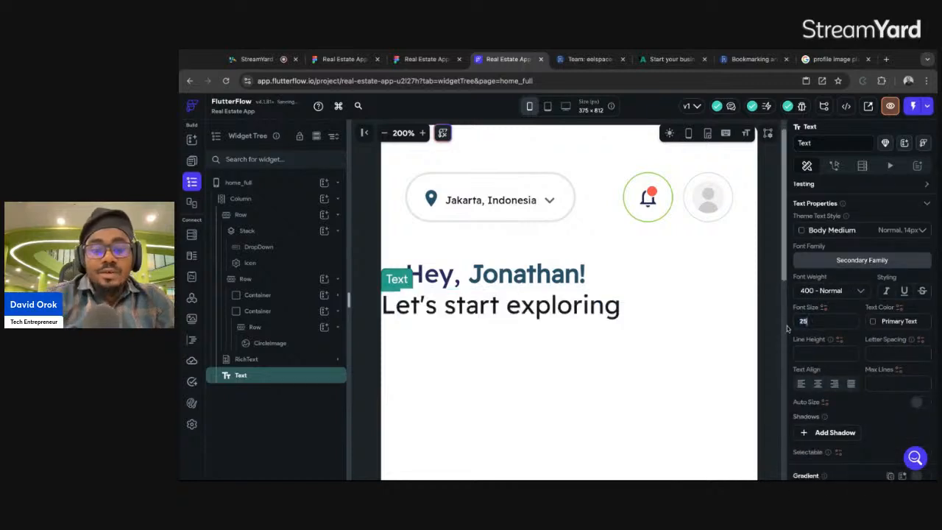
left_click(821, 290)
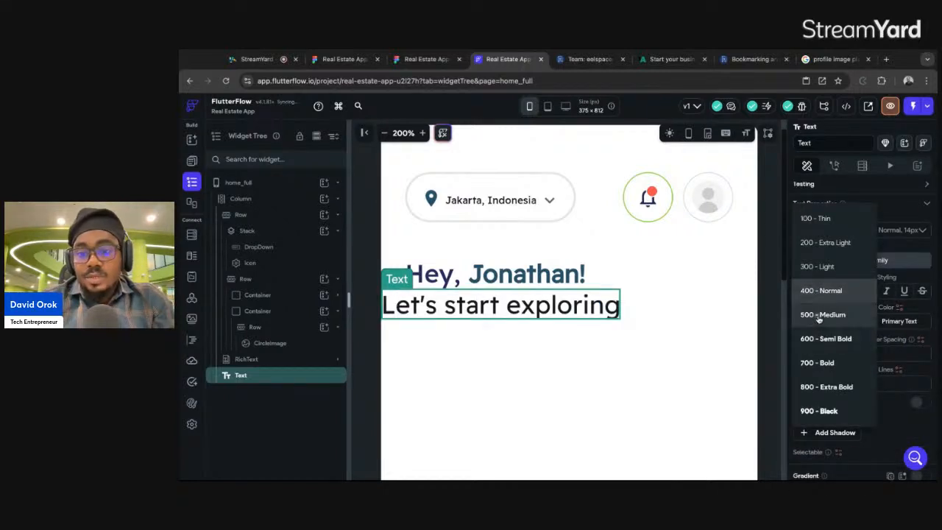
left_click(821, 315)
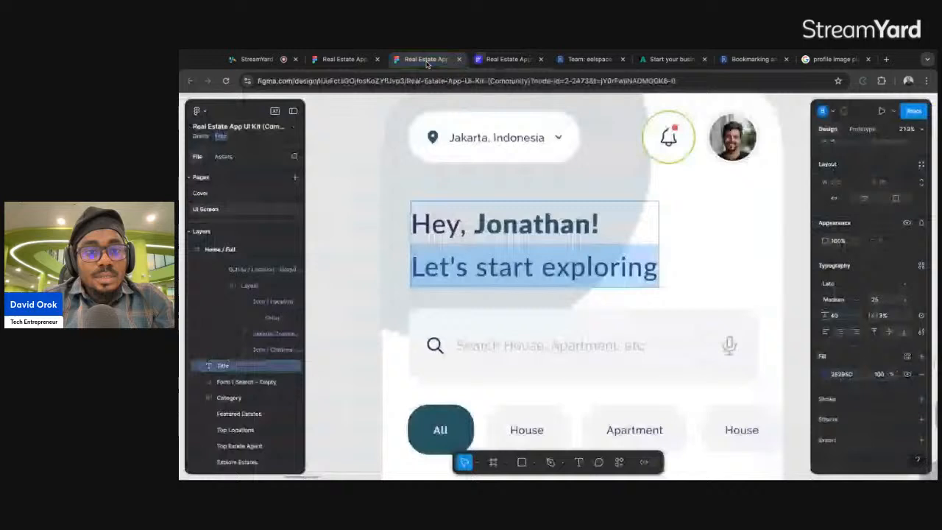
Copy the fill color hex 252B5C of the "Let's start exploring" line from the Figma design.
left_click(426, 59)
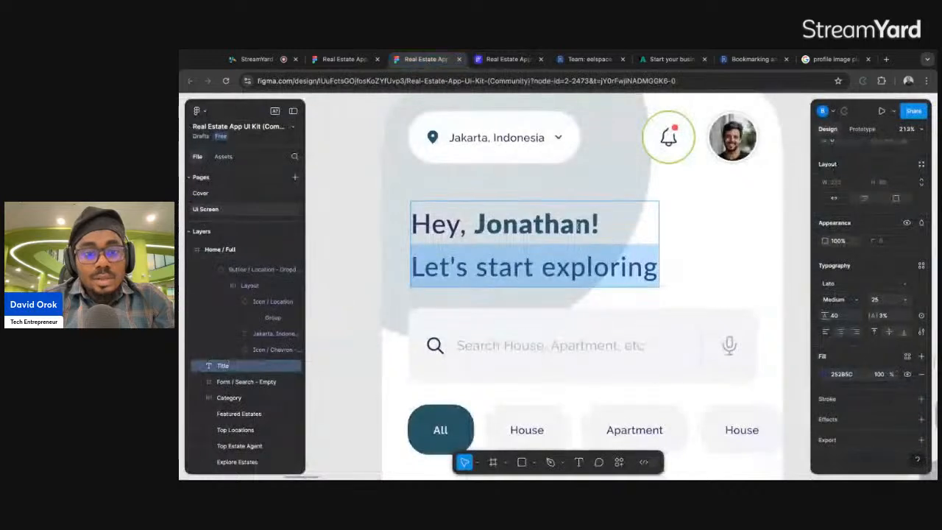
left_click(838, 377)
key("ctrl+c")
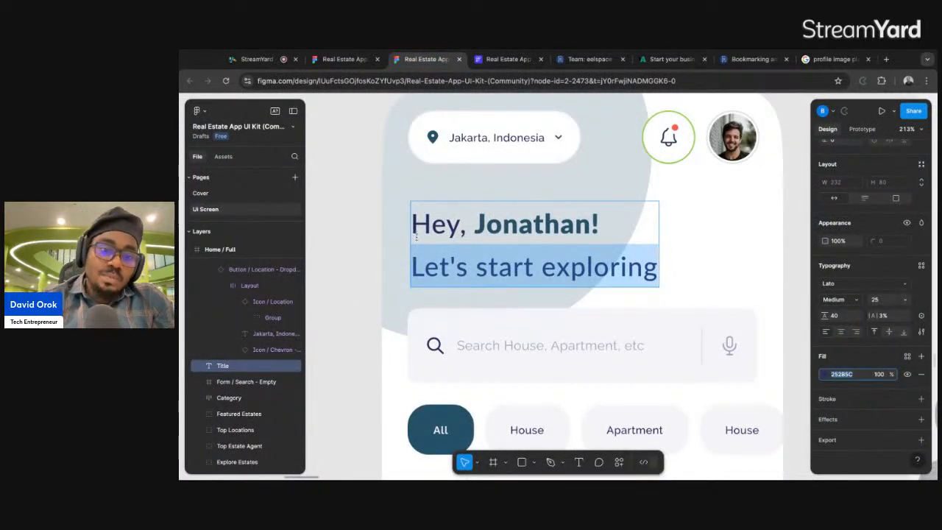
Switch to FlutterFlow and give the "Let's start exploring" text a top padding of 10.
left_click(508, 59)
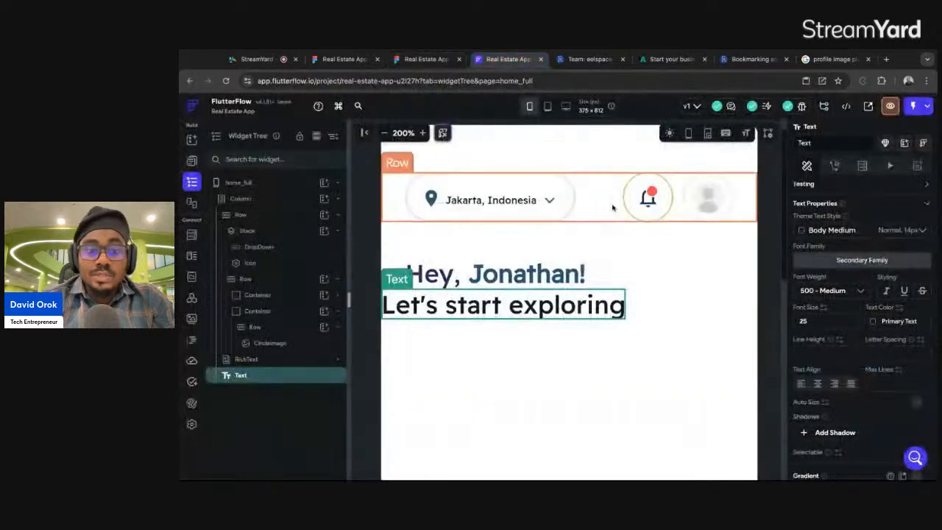
scroll(881, 328, "up", 5)
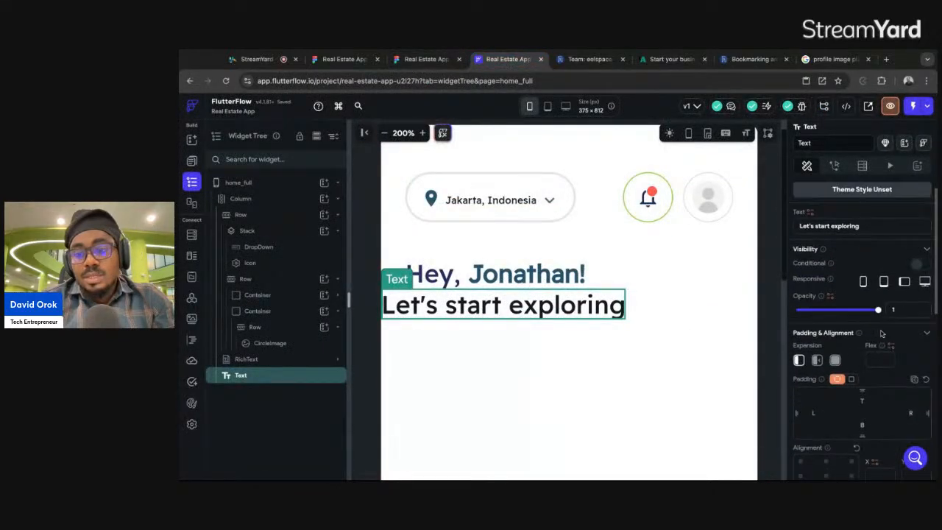
left_click(870, 401)
type("10")
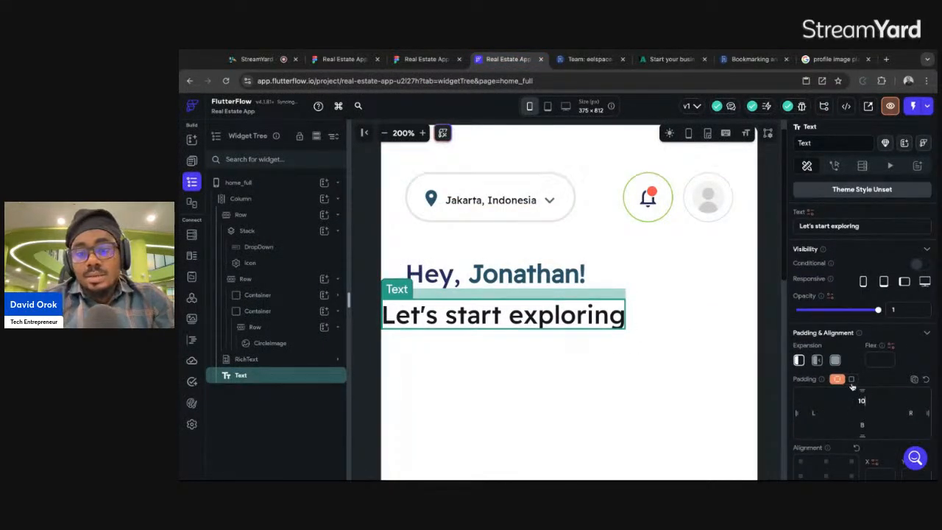
Set the text color of "Let's start exploring" to #252b5c.
scroll(852, 386, "down", 10)
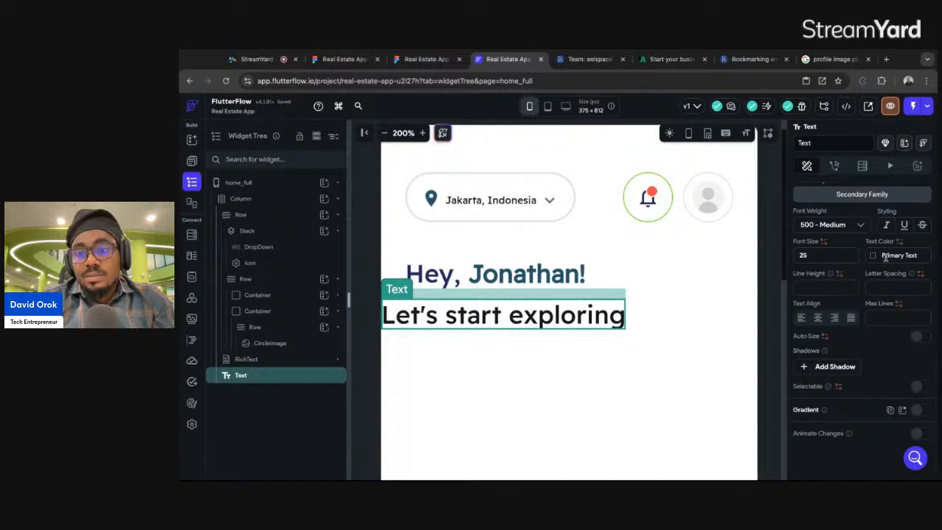
left_click(886, 257)
key("ctrl+v")
key("Return")
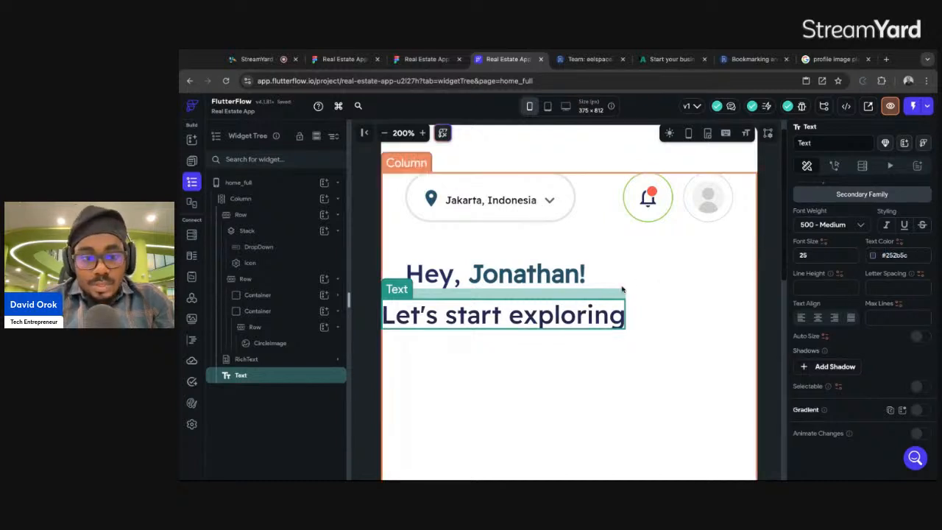
Give the "Let's start exploring" text a left padding of 24.
scroll(867, 291, "up", 5)
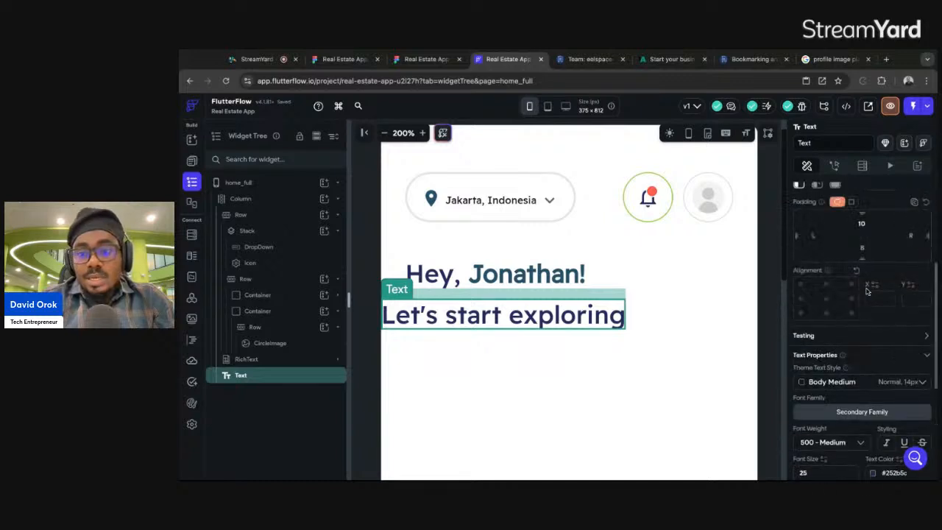
left_click(815, 304)
type("24")
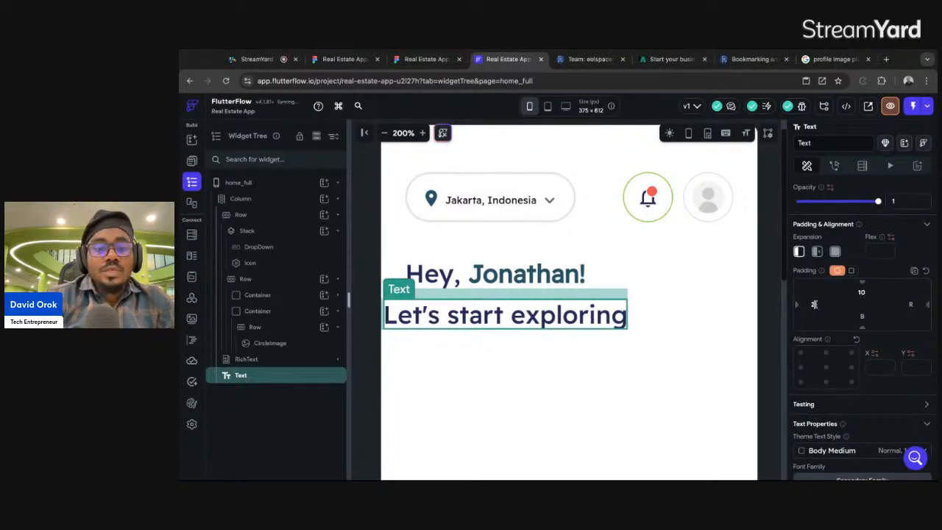
In Figma, detach the search form's Grey - Barely Medium color style, copy hex A1A5C1 and select the form's background rectangle.
left_click(427, 59)
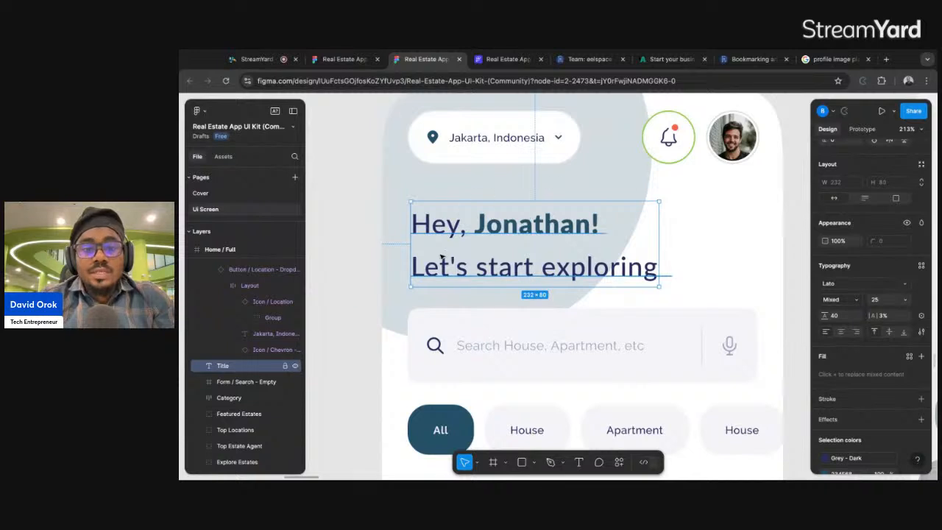
scroll(444, 255, "down", 3)
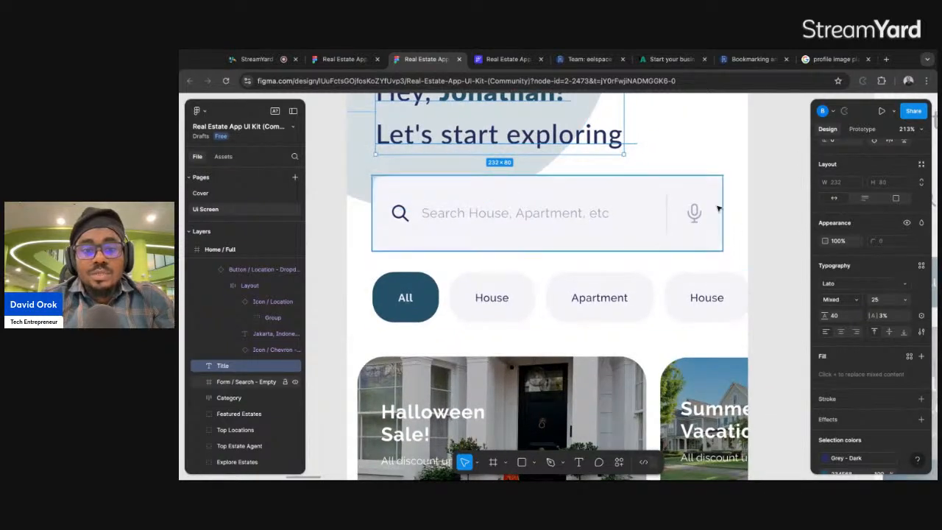
left_click(542, 207)
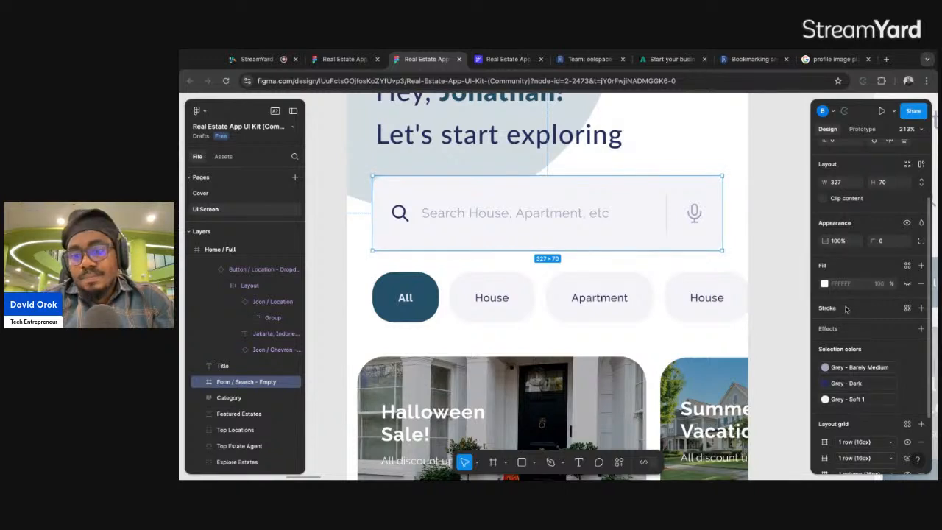
left_click(837, 371)
left_click(908, 367)
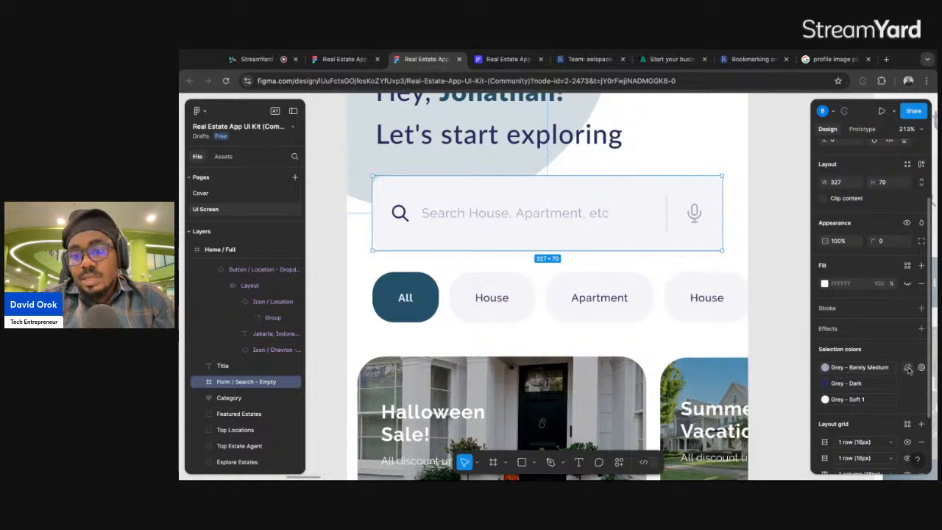
left_click(907, 367)
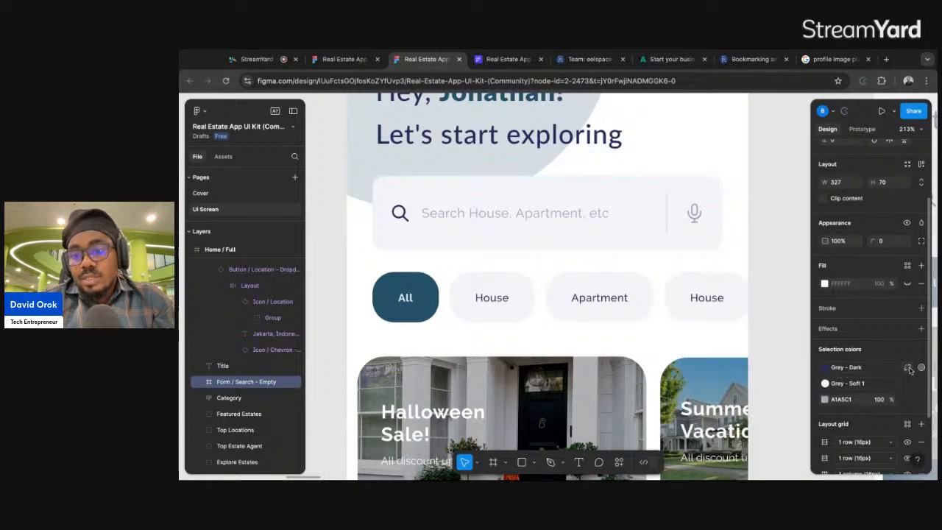
left_click(842, 400)
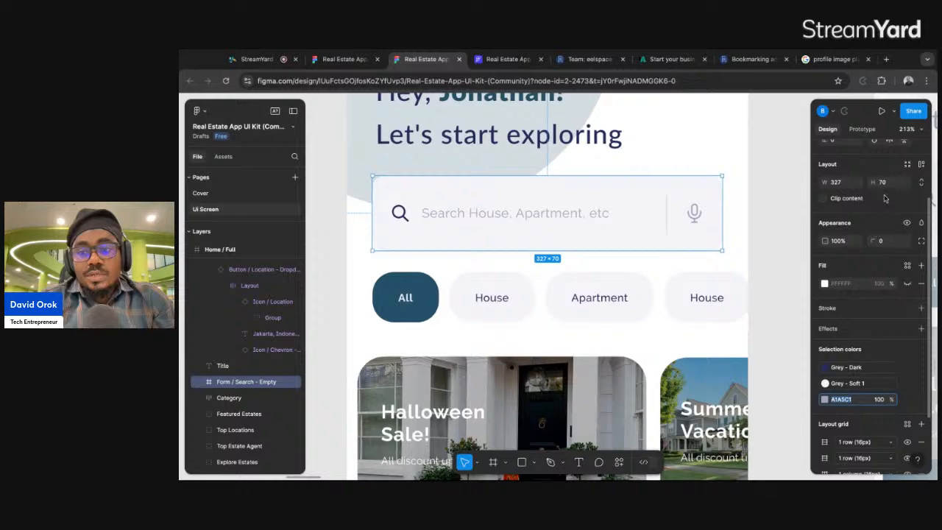
scroll(886, 195, "up", 2)
left_click(707, 193)
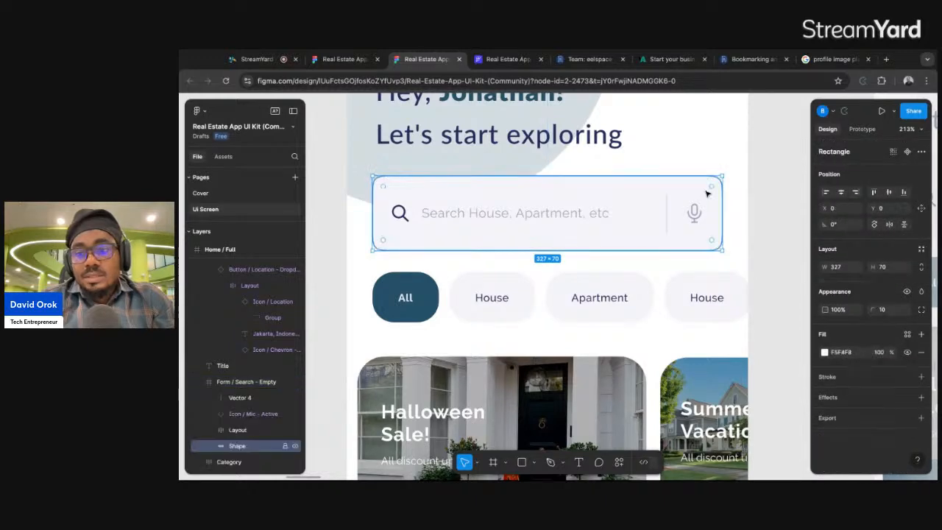
Switch to FlutterFlow and add a Container to the page column below the greeting texts.
left_click(508, 58)
scroll(558, 384, "down", 1)
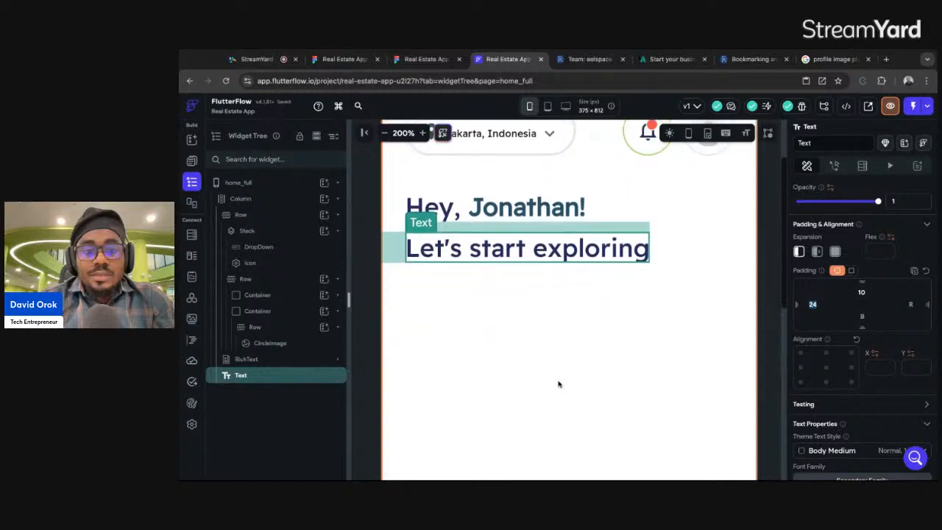
left_click(521, 309)
left_click(324, 198)
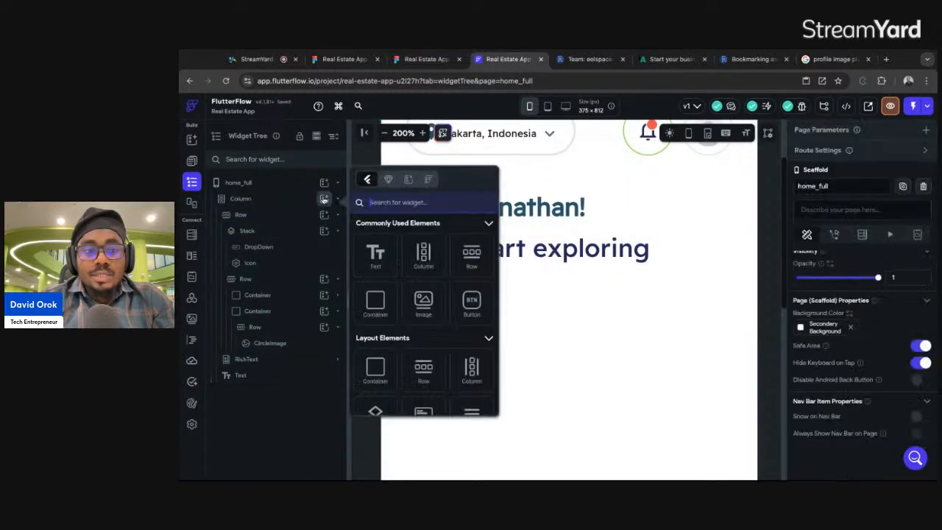
left_click(376, 302)
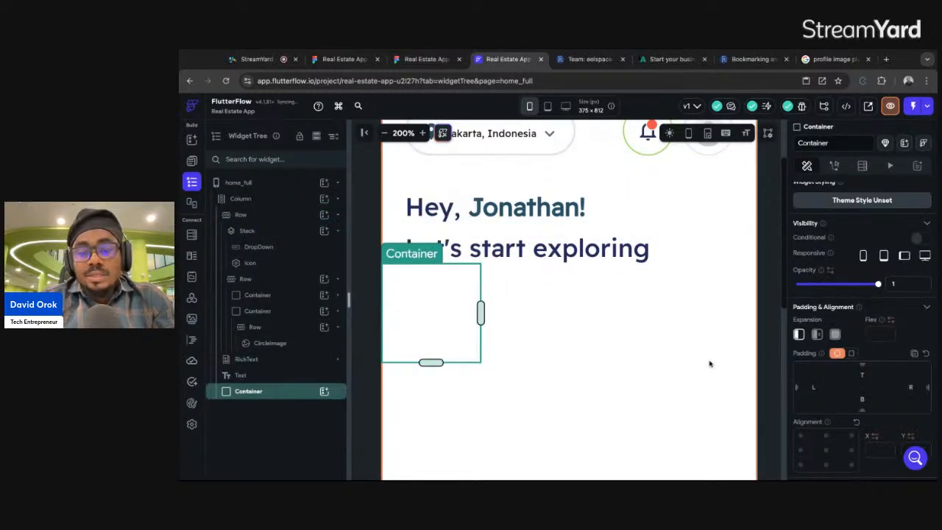
Make the new container's width infinite and give it 24 left and 24 right padding.
scroll(859, 353, "down", 5)
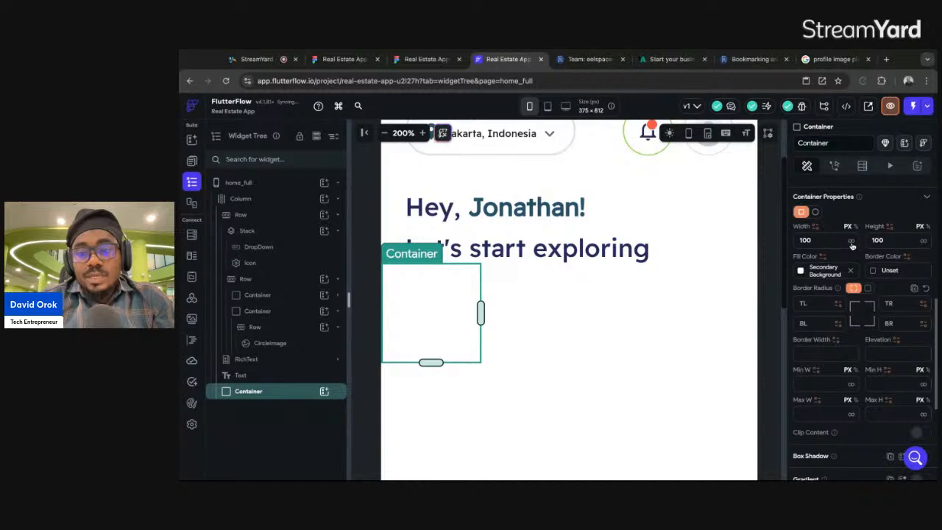
left_click(851, 243)
scroll(852, 245, "up", 1)
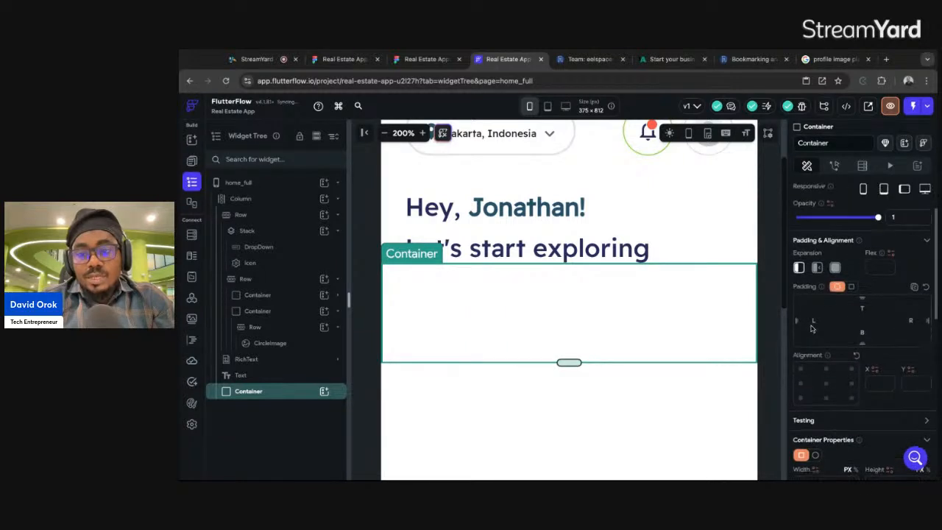
left_click(813, 320)
type("24")
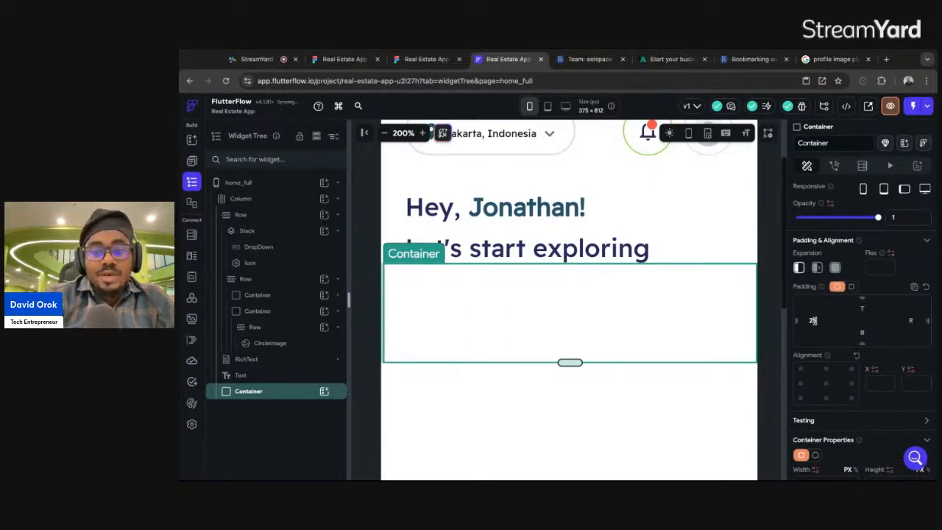
left_click(910, 320)
type("24")
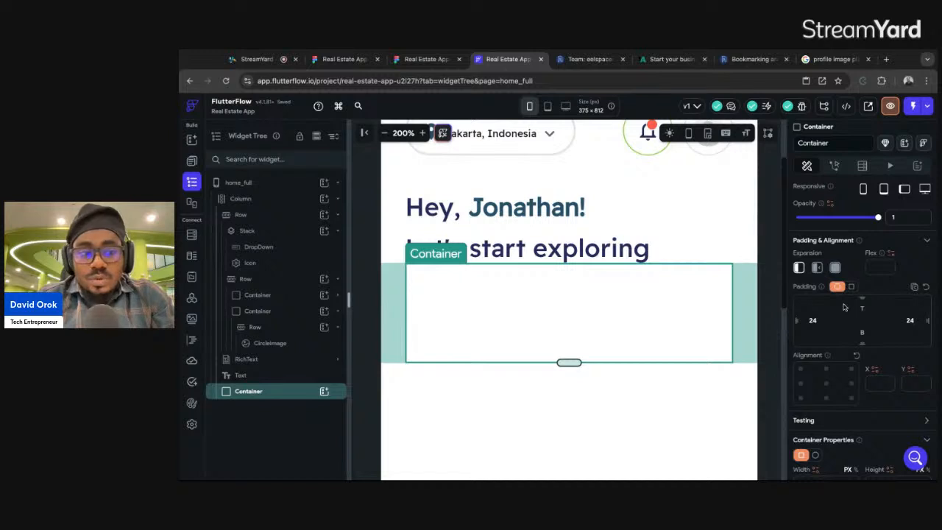
Set the container's height to 70 px and its uniform border radius to 10.
scroll(847, 346, "down", 2)
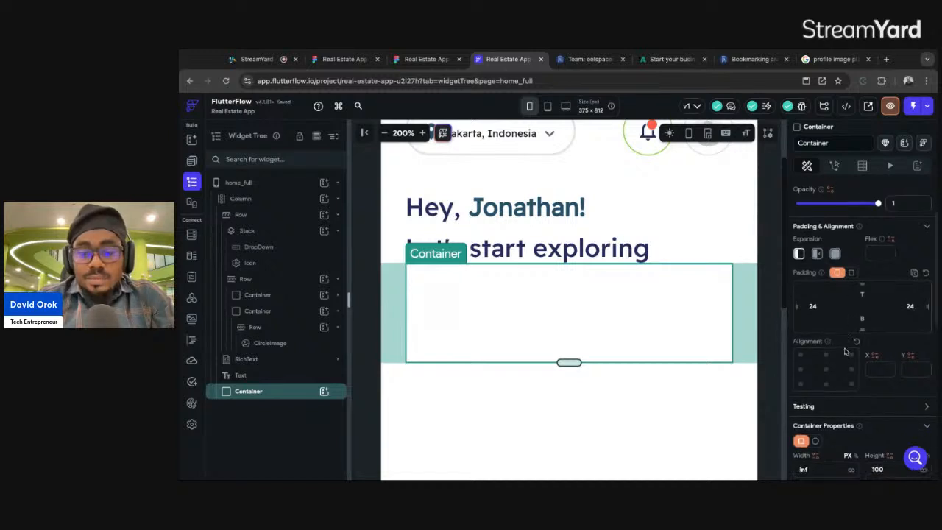
scroll(845, 351, "down", 2)
double_click(891, 334)
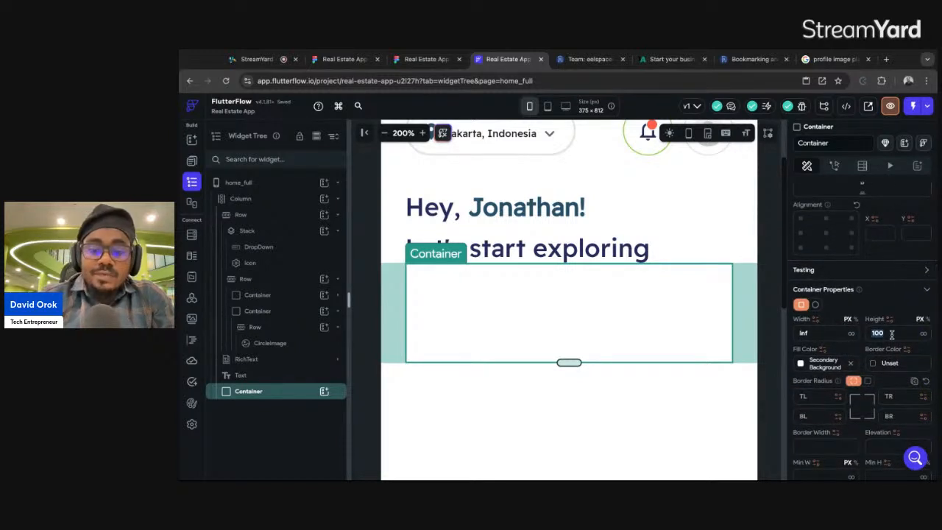
type("70")
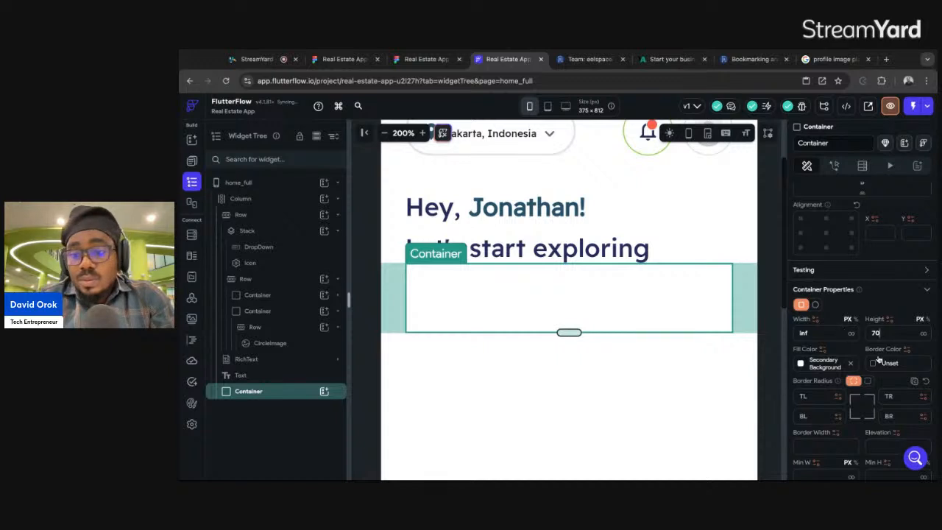
left_click(867, 381)
left_click(898, 396)
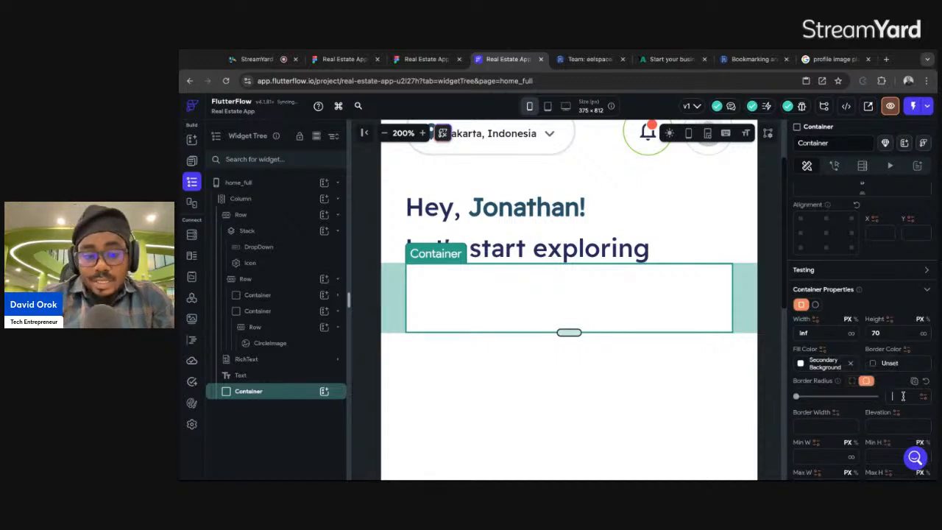
type("10")
Set the container's fill color to #a1a5c1.
left_click(830, 363)
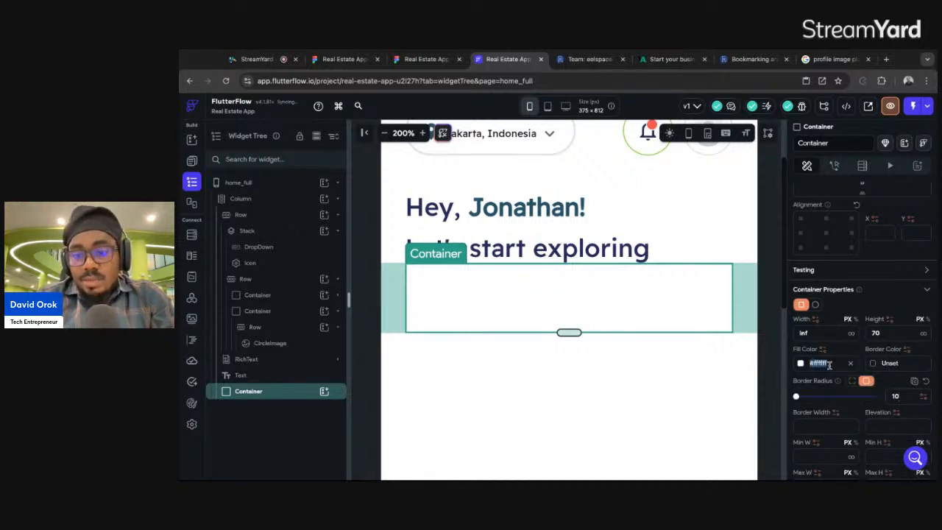
type("#a1a5c1")
key("Return")
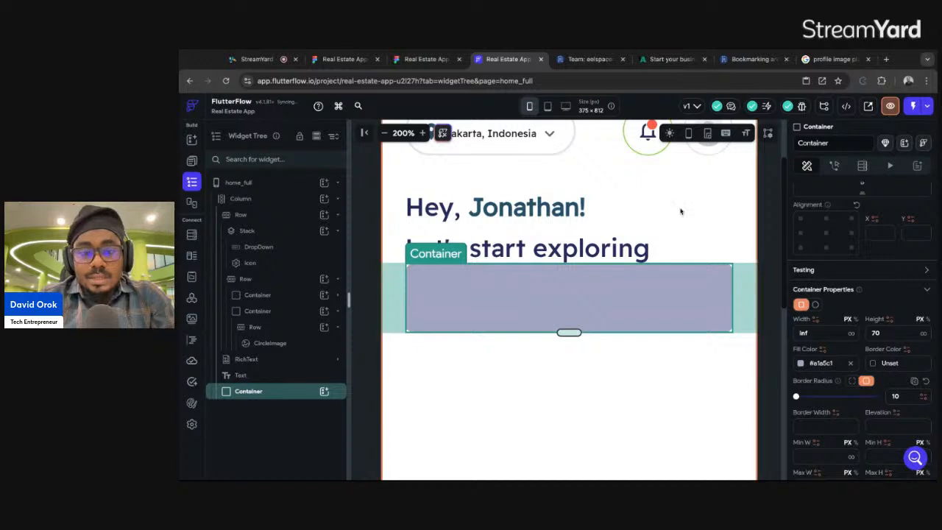
Copy the search bar rectangle's fill F5F4F8 from Figma and apply it as the FlutterFlow container's fill color.
left_click(422, 61)
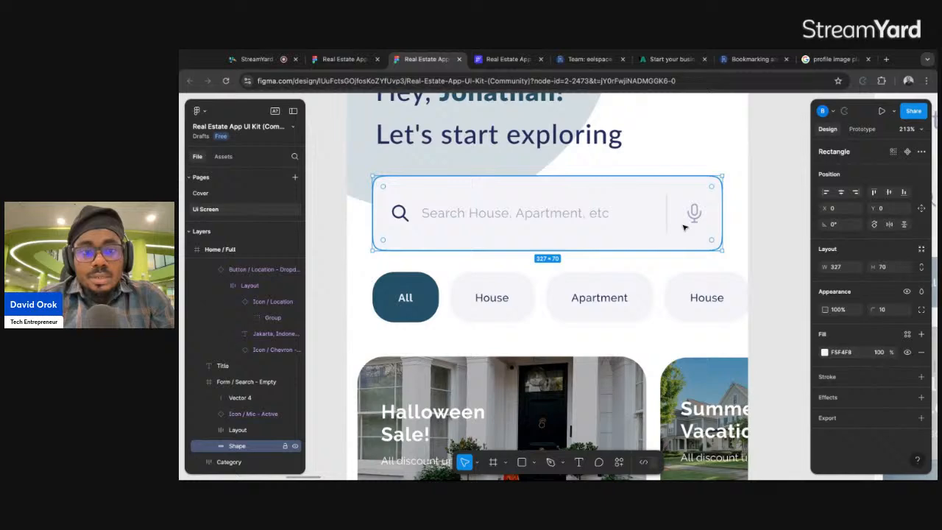
key("ctrl+Tab")
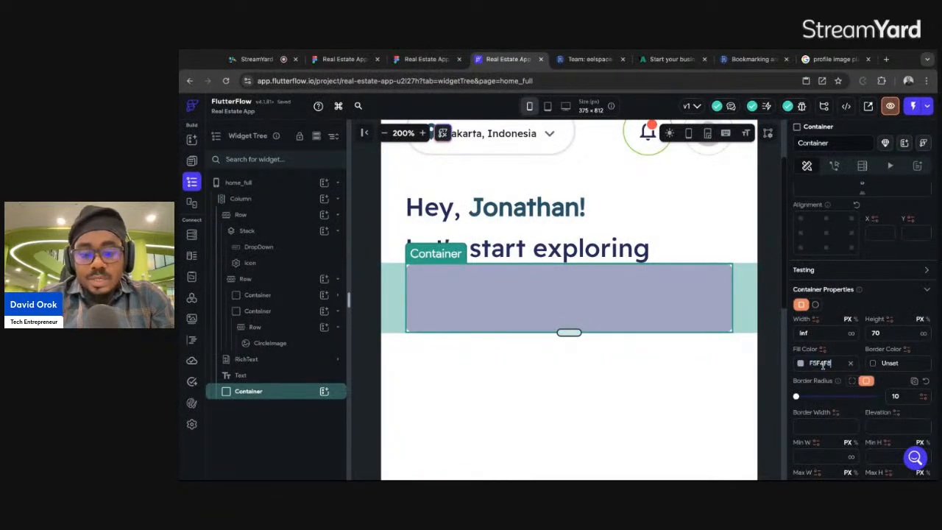
key("Return")
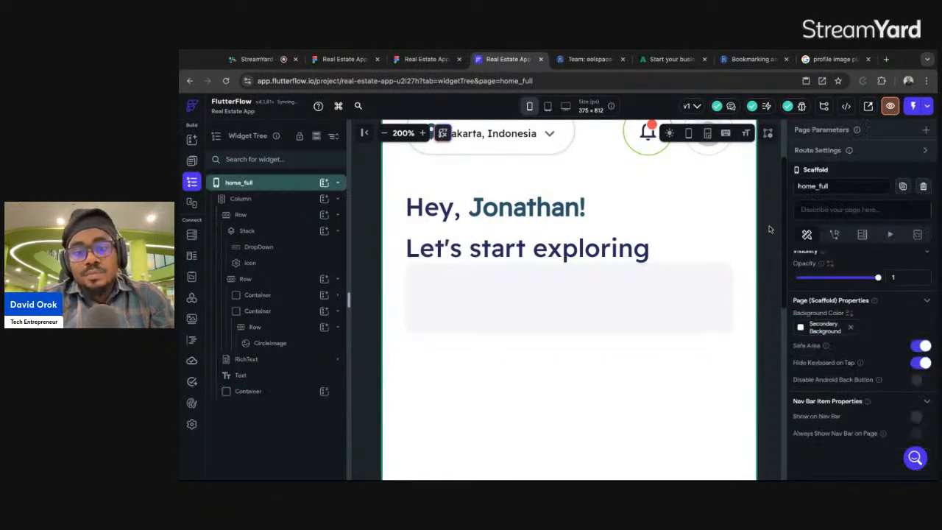
Select the FlutterFlow container, then measure the vertical gap between the title and the search bar in Figma.
left_click(696, 294)
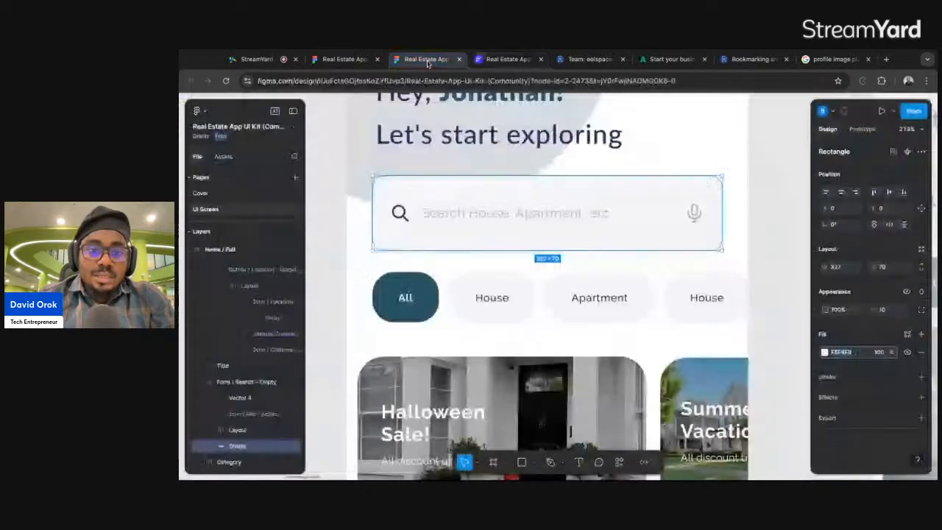
left_click(427, 59)
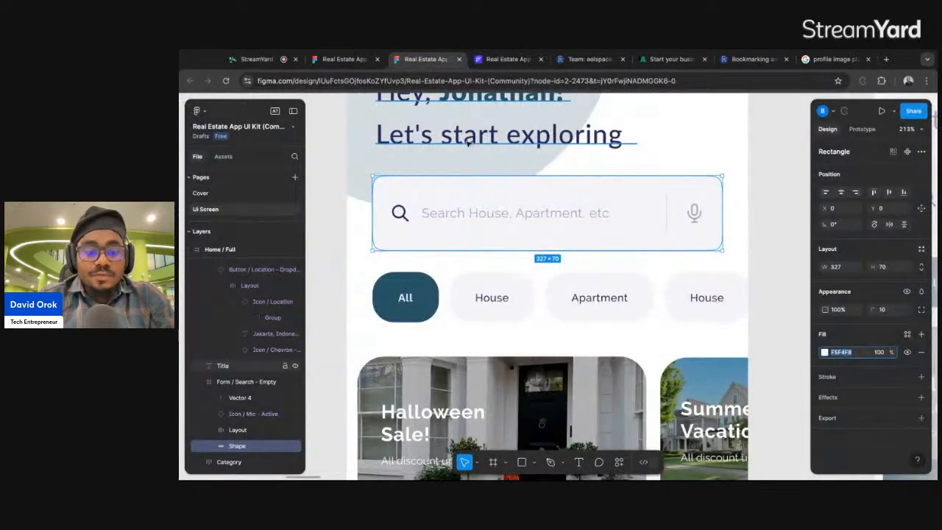
key("alt")
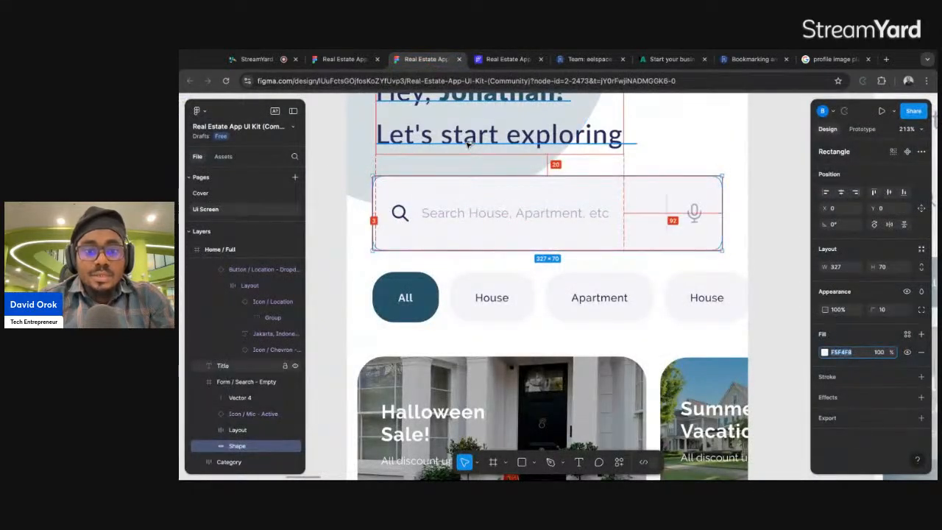
Back in FlutterFlow, give the search bar container a top padding of 20 and add a Row inside it.
left_click(490, 60)
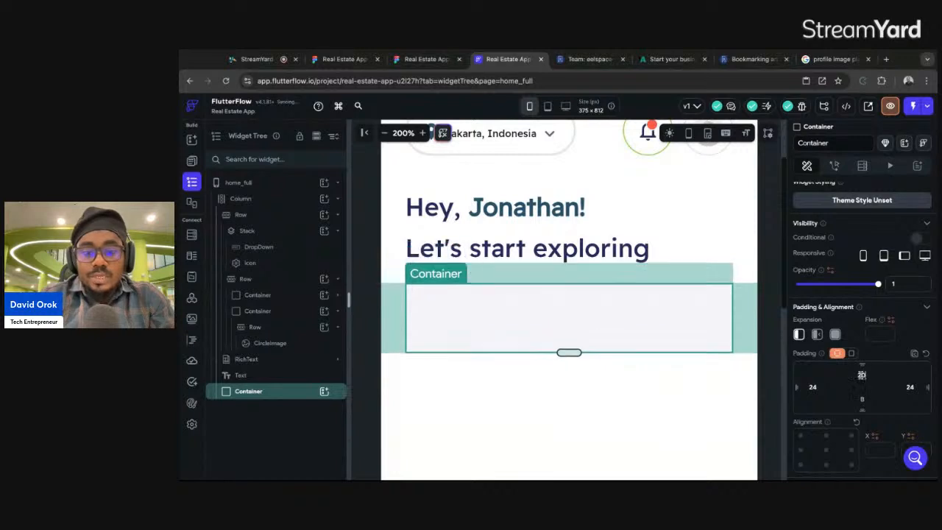
left_click(765, 362)
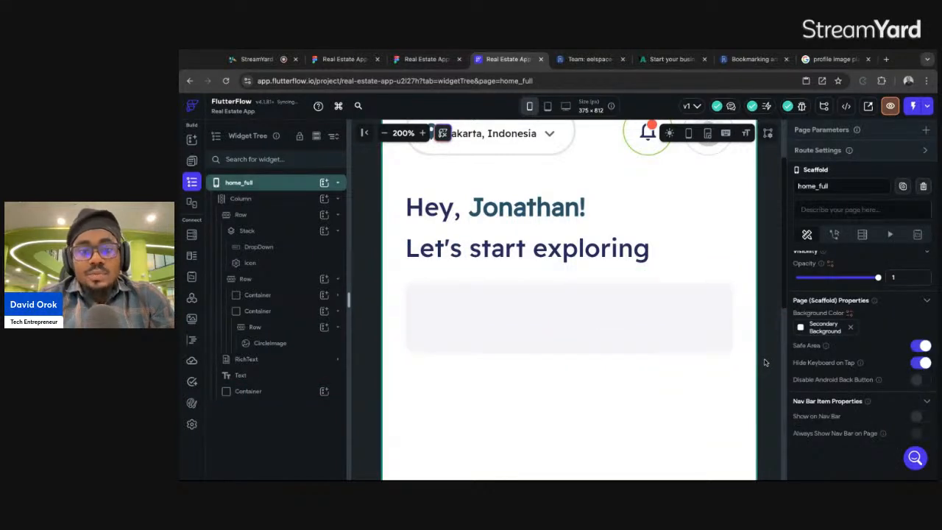
left_click(605, 323)
left_click(324, 391)
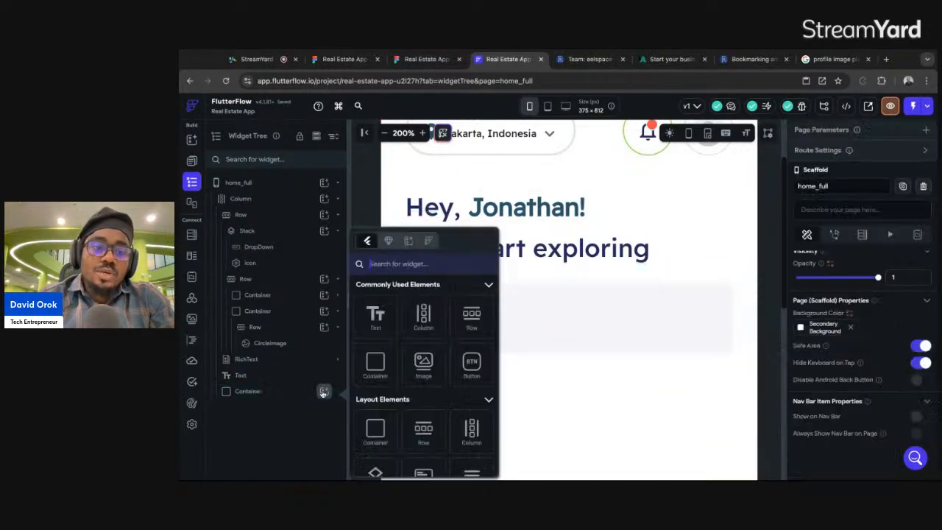
left_click(471, 324)
In Figma, inspect the search bar's magnifier icon and copy the placeholder text "Search House, Apartment, etc".
left_click(424, 62)
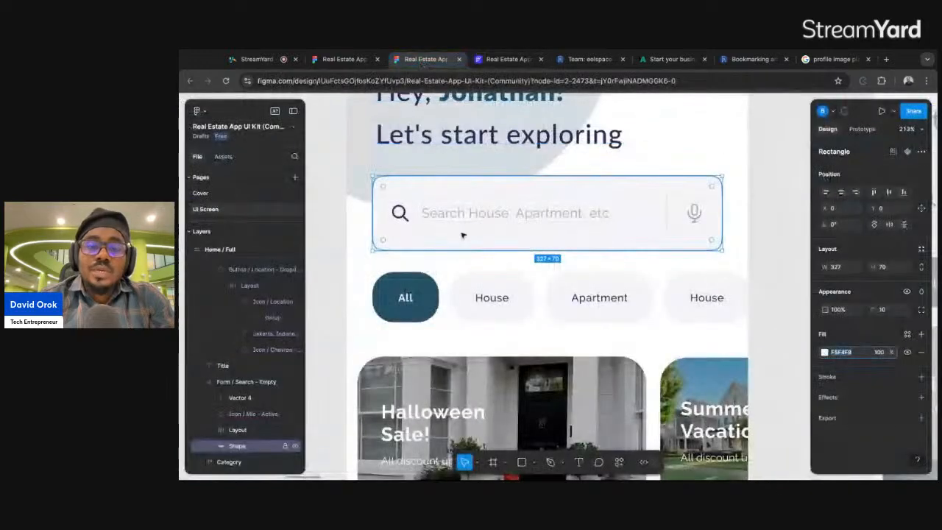
double_click(399, 214)
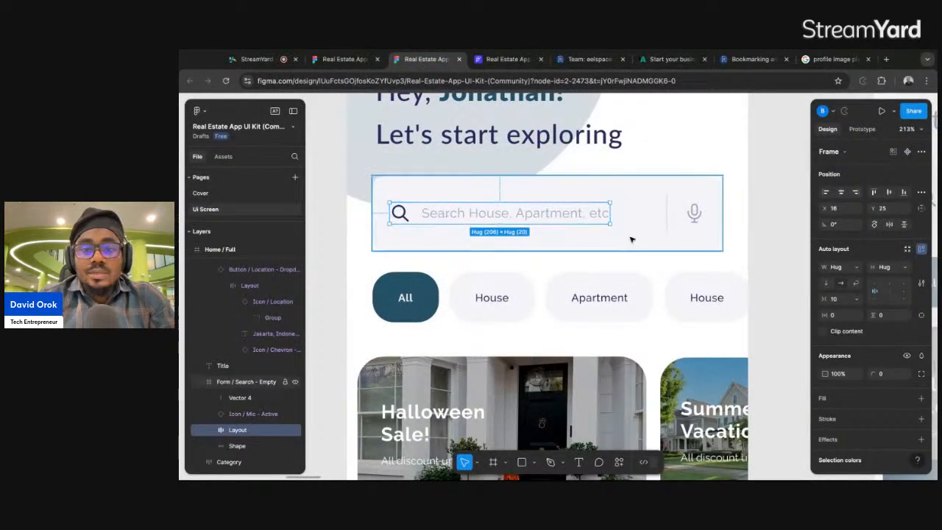
double_click(402, 214)
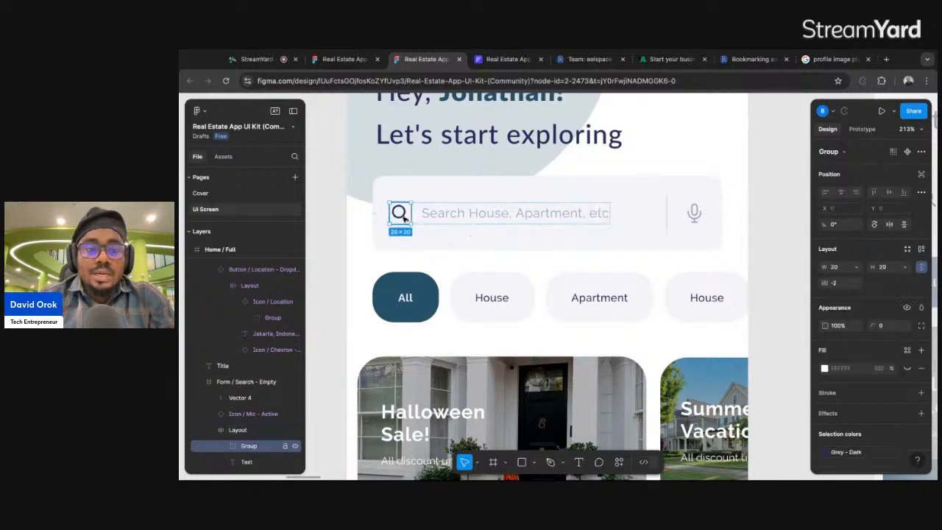
double_click(445, 217)
key("ctrl+c")
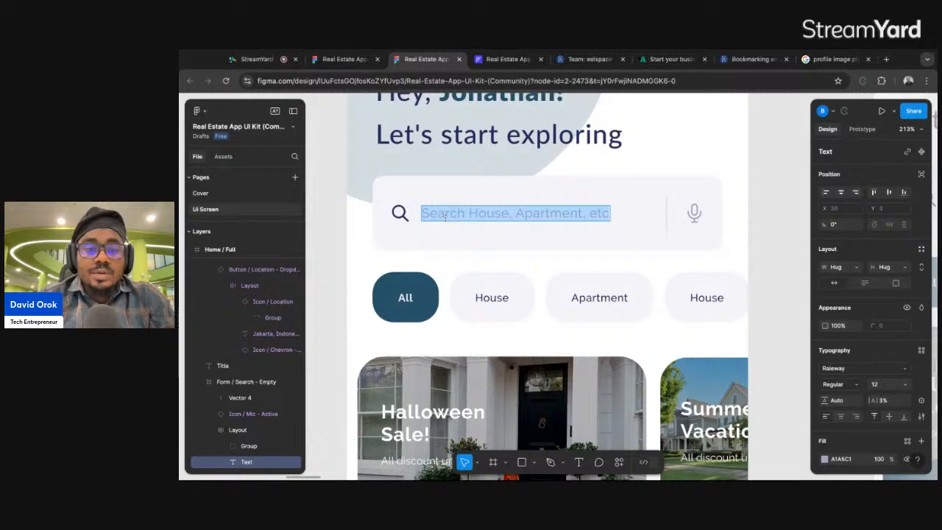
In FlutterFlow, add an Icon widget to the search bar's Row and set its size to 20.
left_click(508, 58)
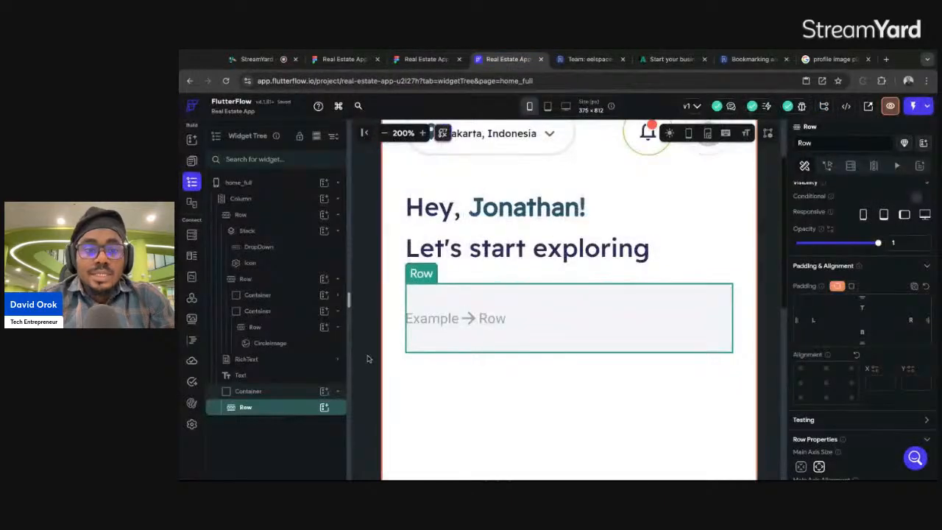
left_click(324, 407)
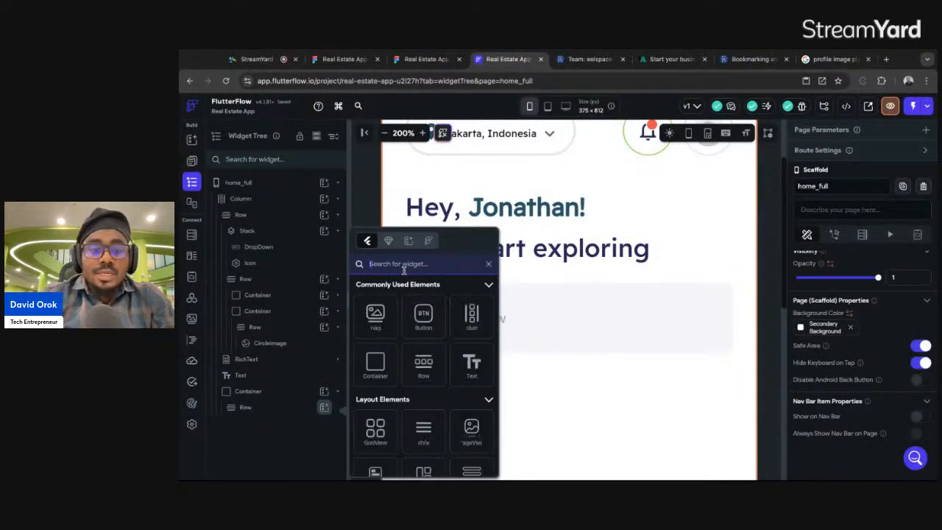
type("icon")
left_click(375, 446)
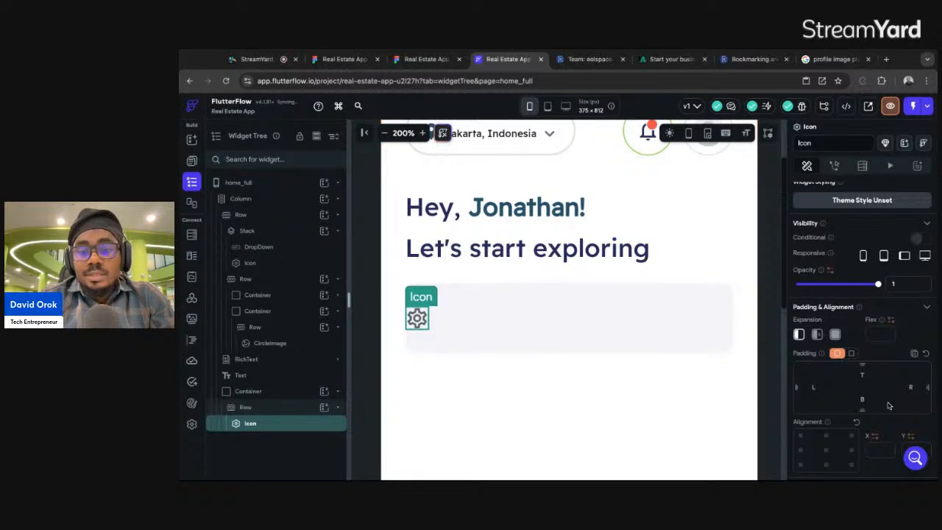
scroll(888, 406, "down", 2)
double_click(816, 428)
type("20")
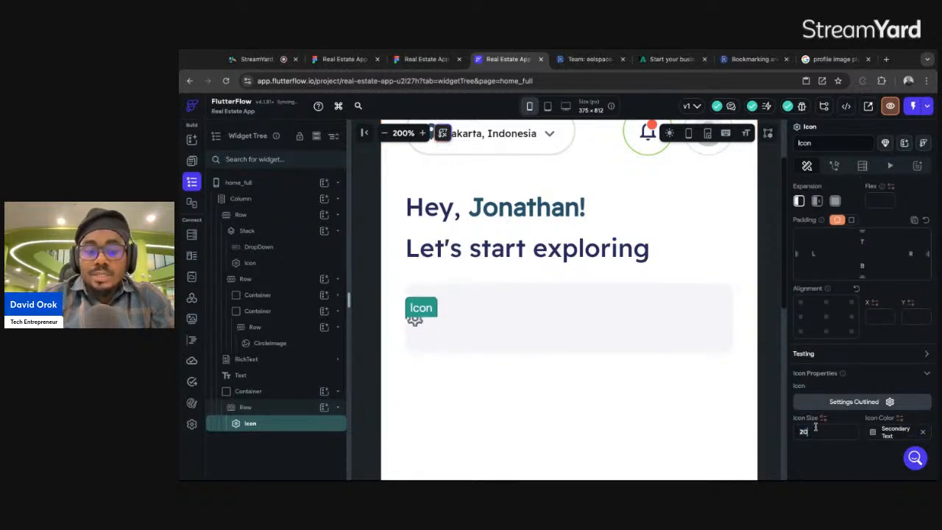
Change the search bar's icon to the Font Awesome search magnifier.
left_click(871, 407)
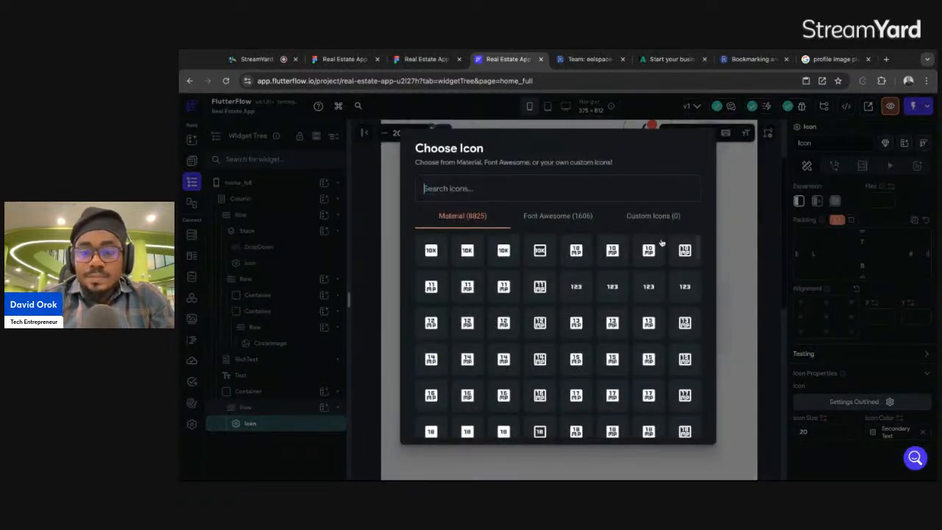
left_click(569, 192)
type("search")
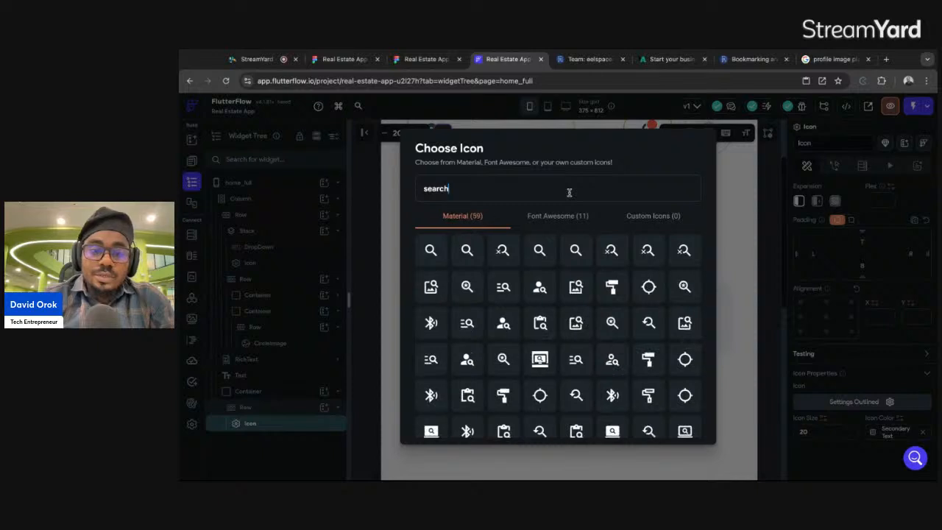
left_click(560, 218)
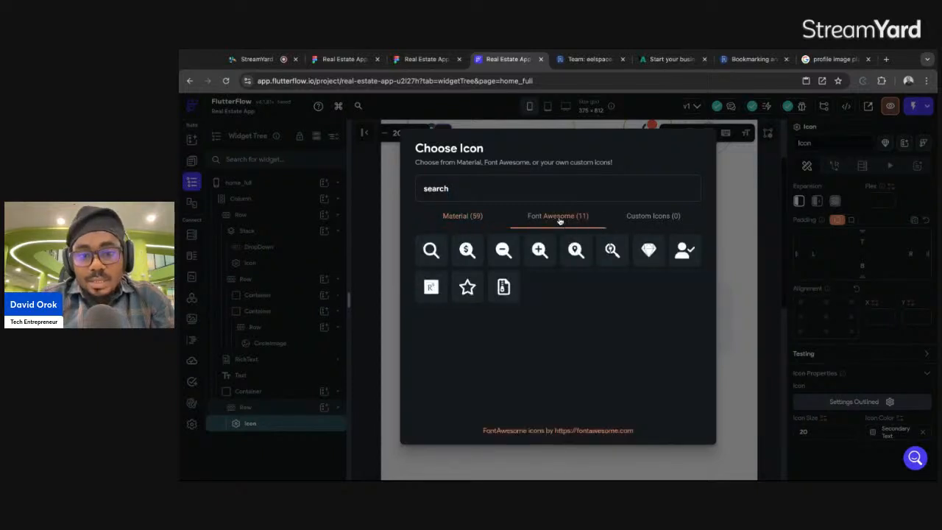
left_click(431, 251)
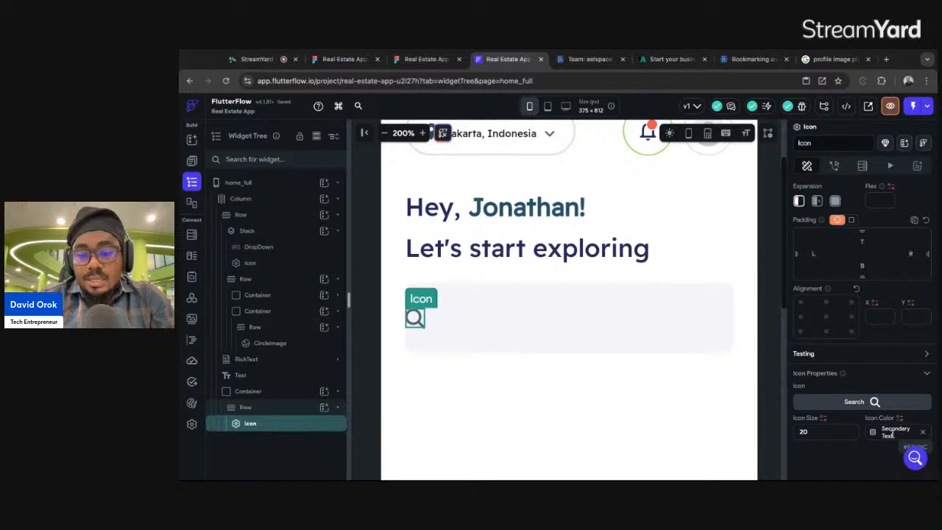
Add a Text widget beside the magnifier icon in the Row with the copied text "Search House, Apartment, etc".
left_click(483, 315)
left_click(324, 407)
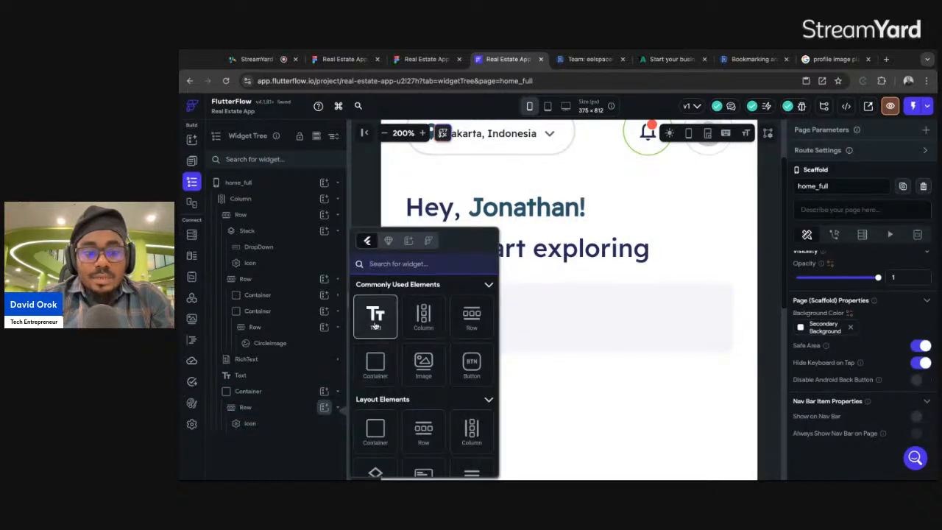
left_click(375, 316)
left_click_drag(845, 236, 773, 239)
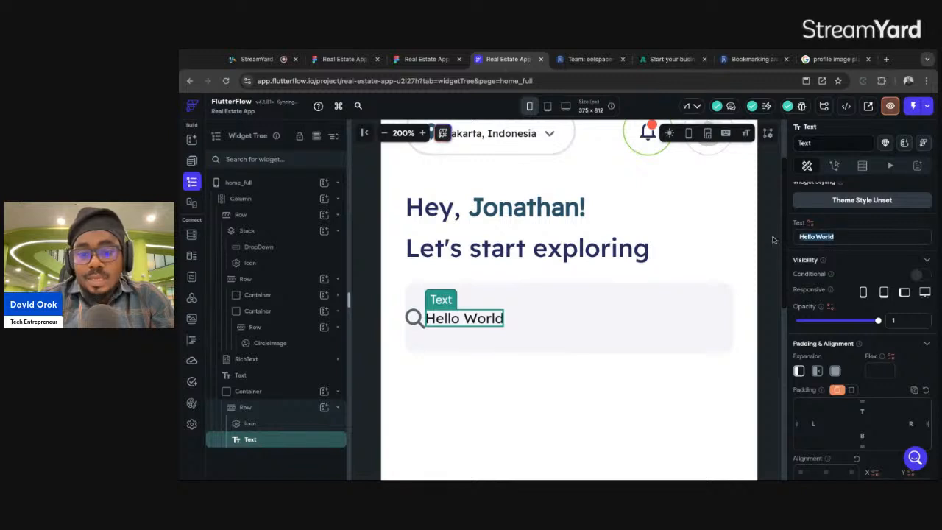
key("ctrl+v")
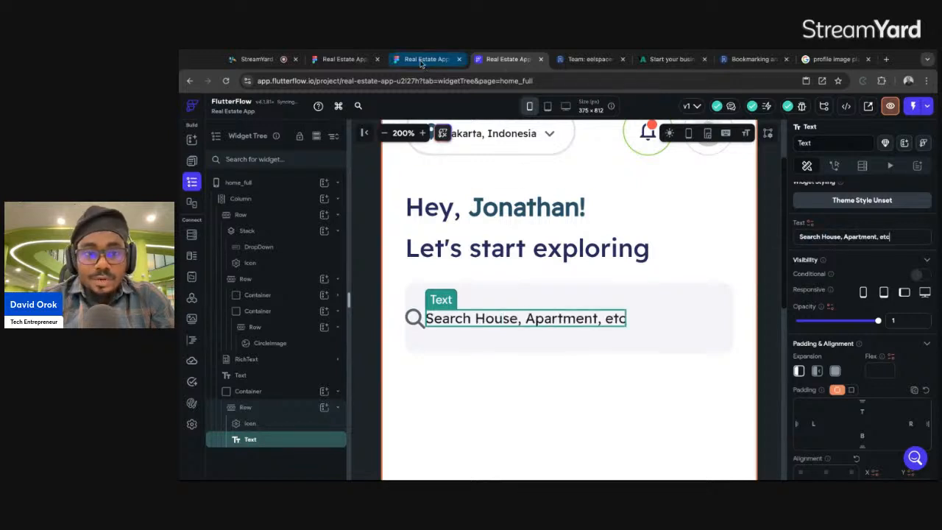
In Figma, copy the placeholder text's color A1A5C1 and measure the icon's spacing to the text and the search bar's edge.
left_click(426, 59)
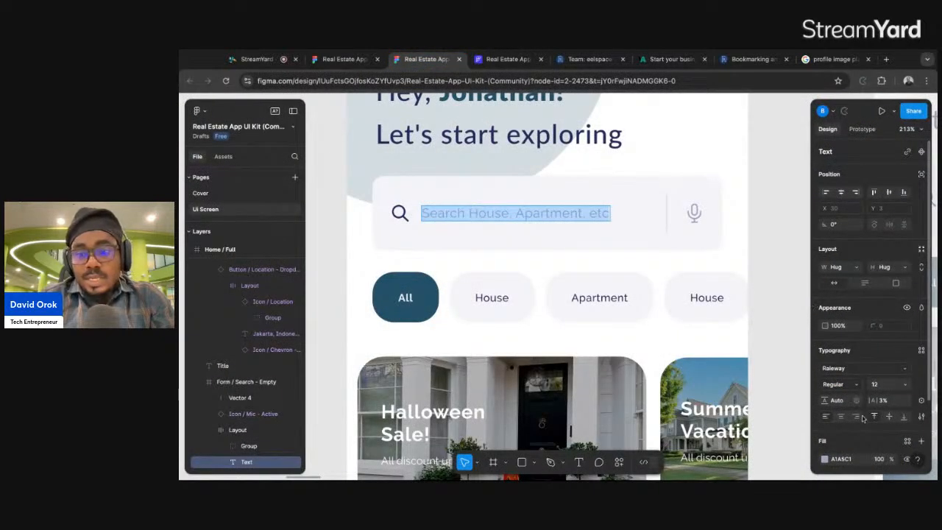
left_click(847, 460)
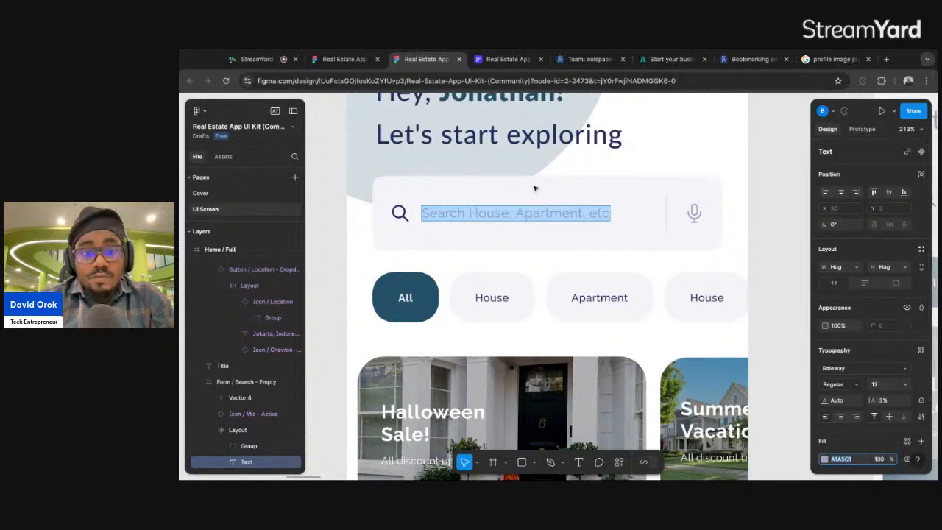
left_click(410, 192)
key("alt")
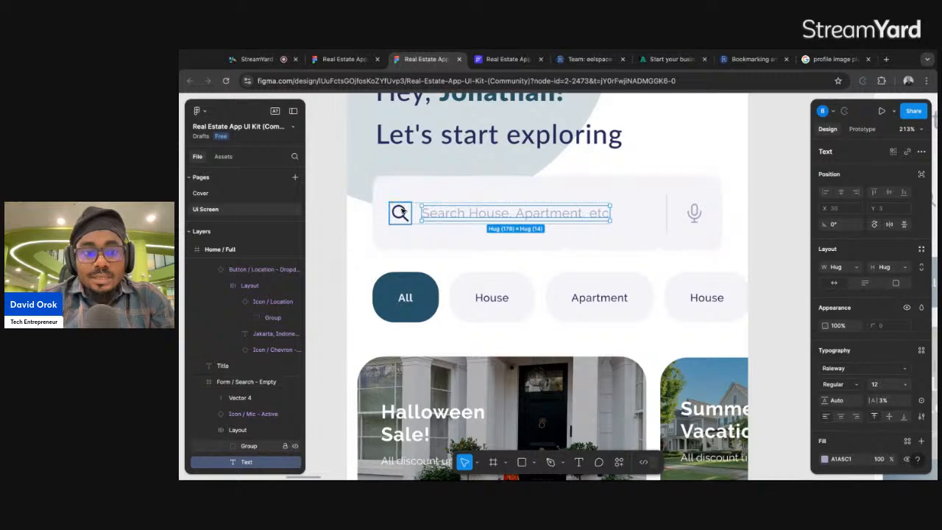
left_click(400, 212)
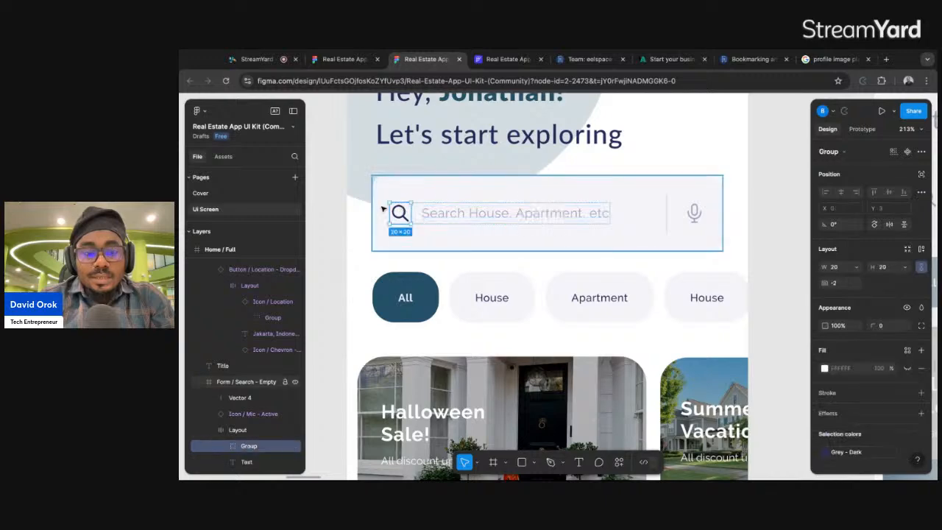
In FlutterFlow, set the left padding to 16 on the search icon and 10 on the placeholder text.
left_click(500, 60)
left_click(417, 317)
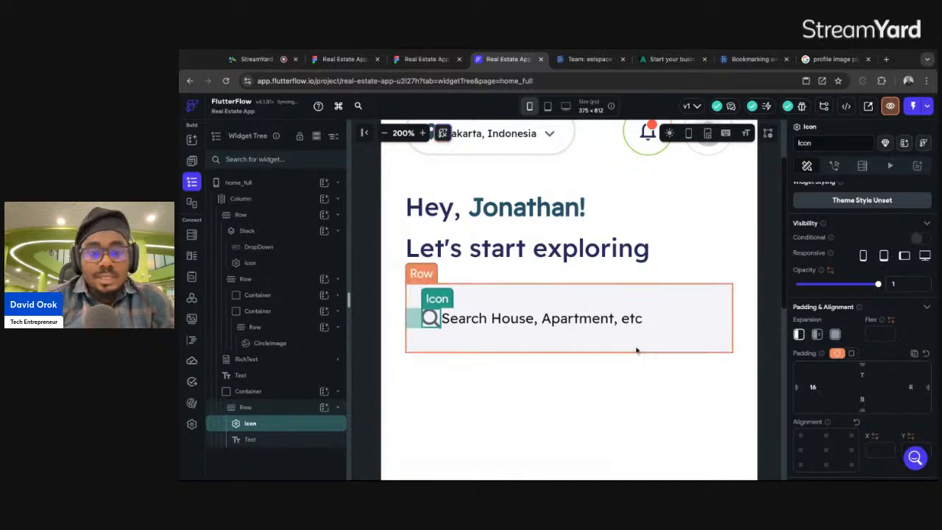
left_click(631, 320)
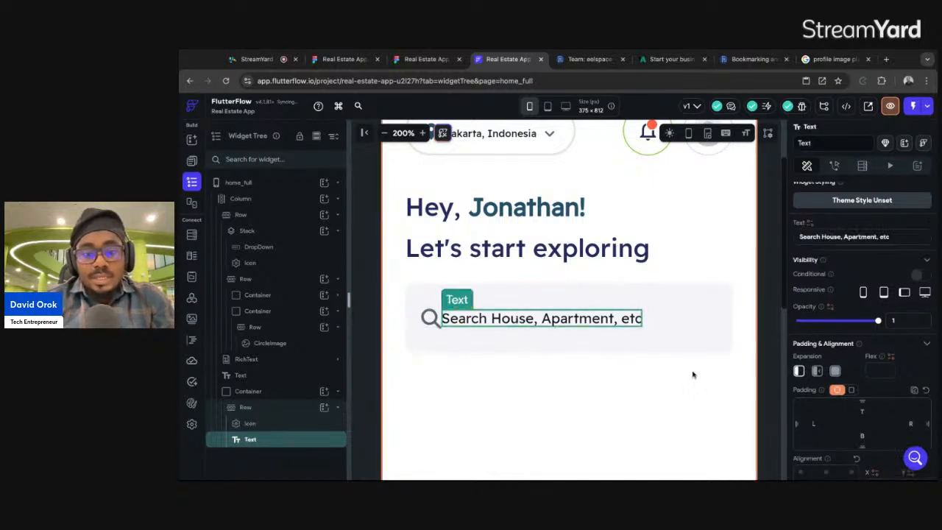
left_click(813, 422)
type("10")
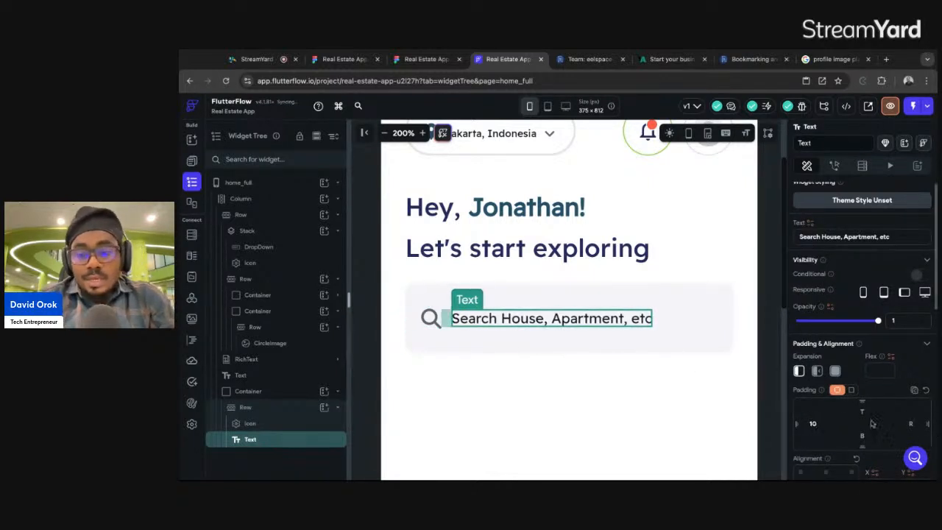
Set the placeholder text's color to #a1a5c1.
scroll(822, 354, "down", 1)
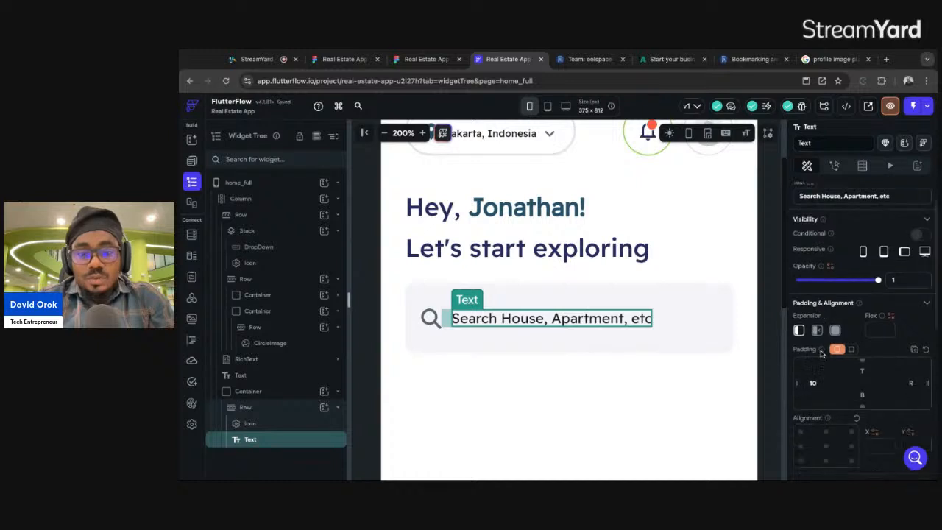
scroll(822, 354, "down", 5)
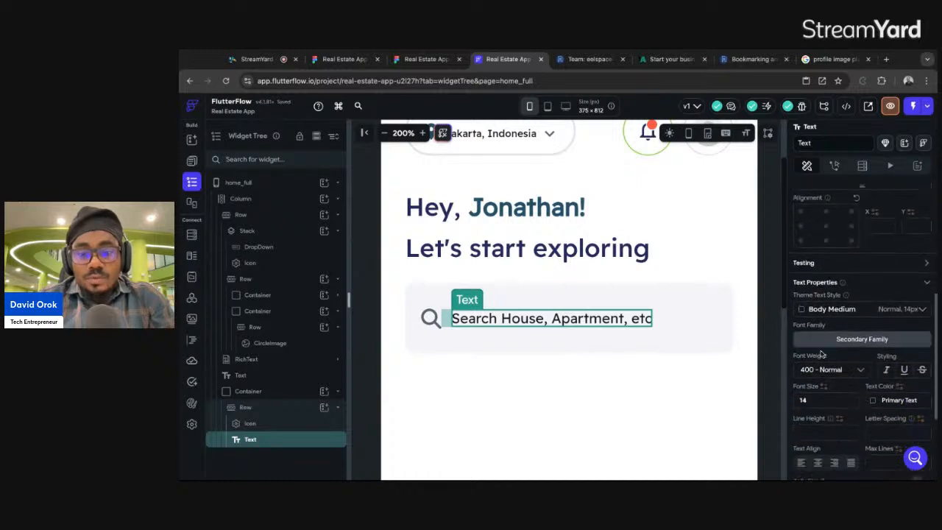
left_click(896, 395)
type("#a1a5c1")
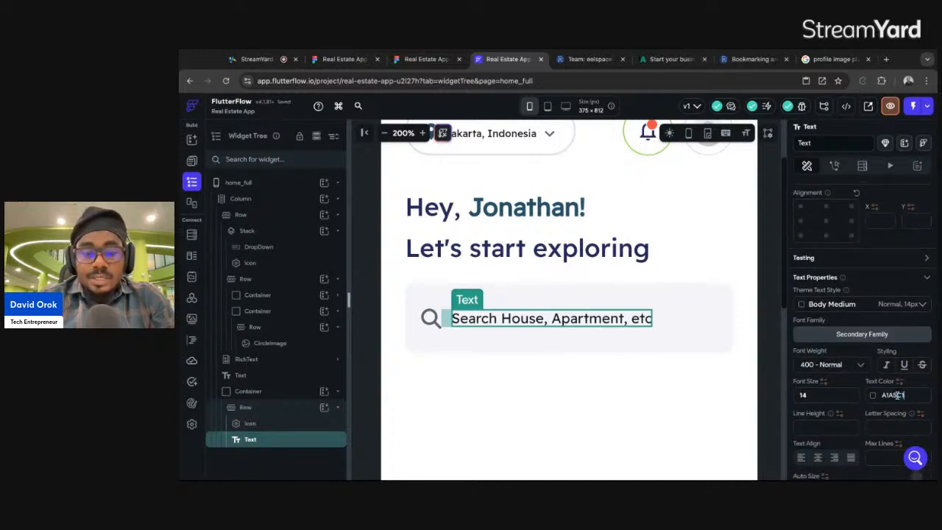
key("Return")
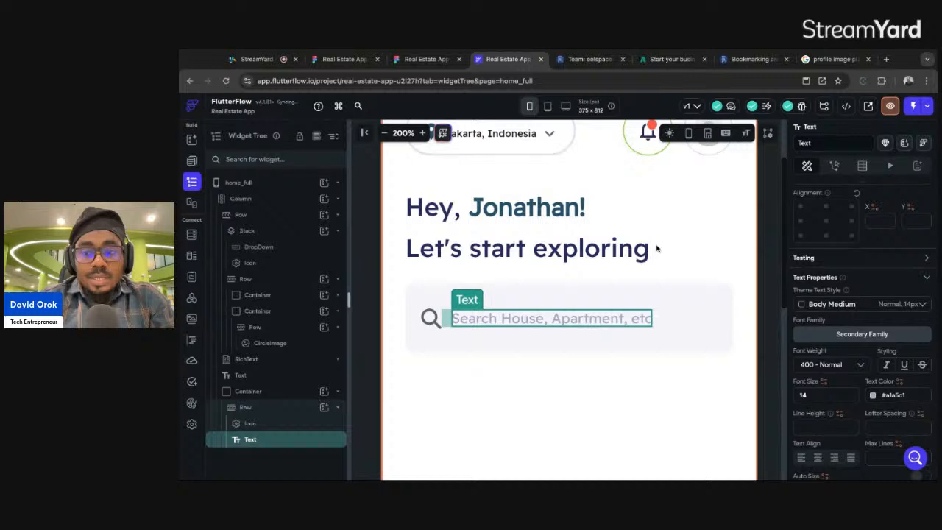
Set the placeholder text's font size to 12.
left_click(841, 366)
left_click(901, 352)
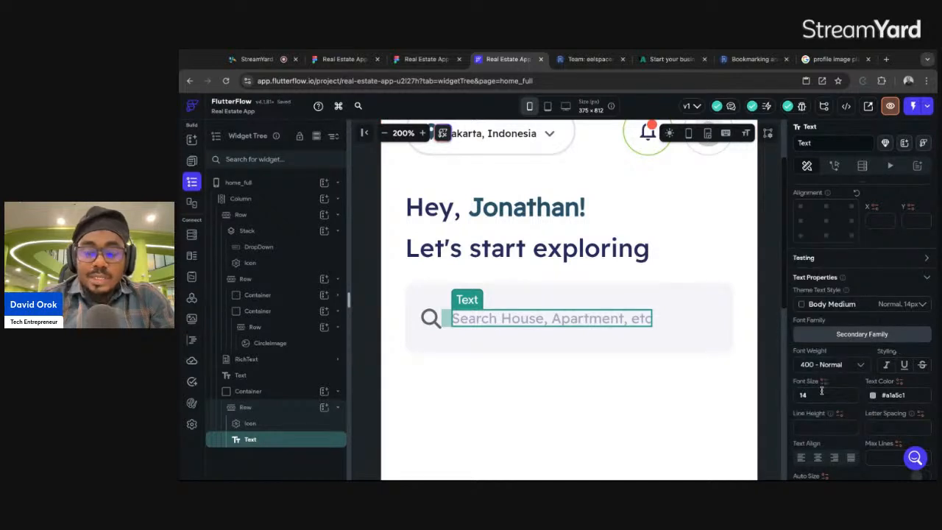
type("12")
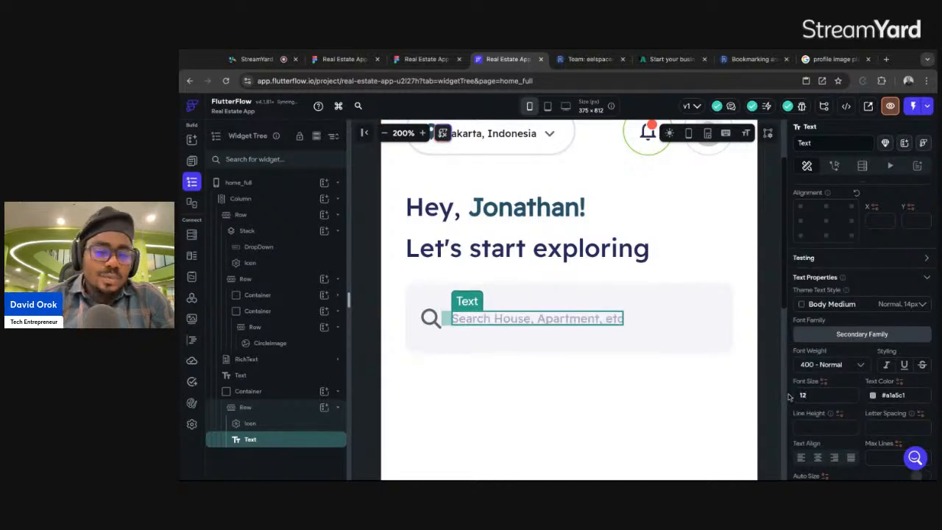
Check the placeholder text's typography in Figma and select 400 - Normal as its font weight in FlutterFlow.
left_click(423, 58)
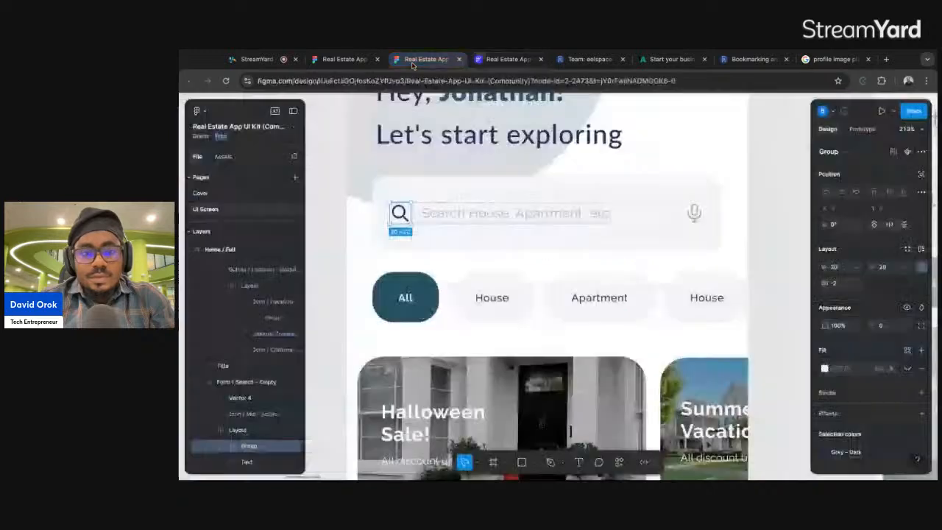
left_click(594, 213)
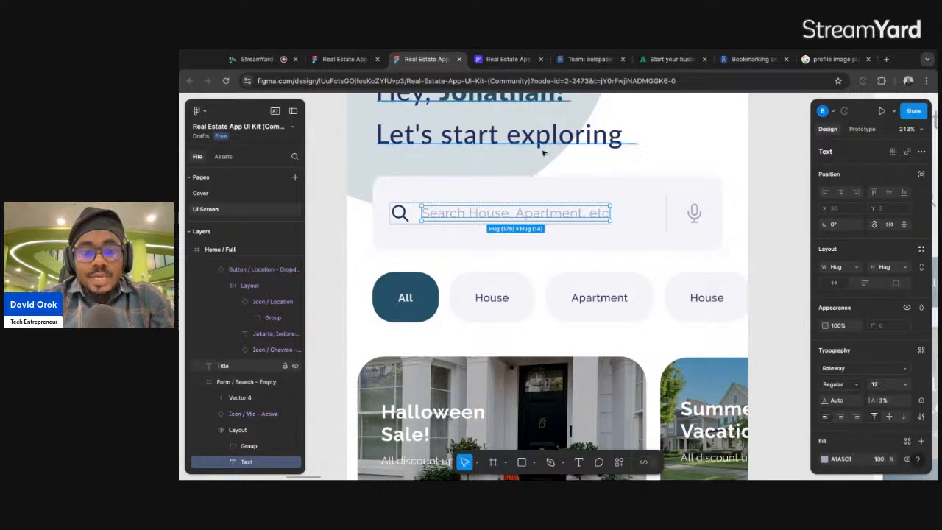
left_click(507, 59)
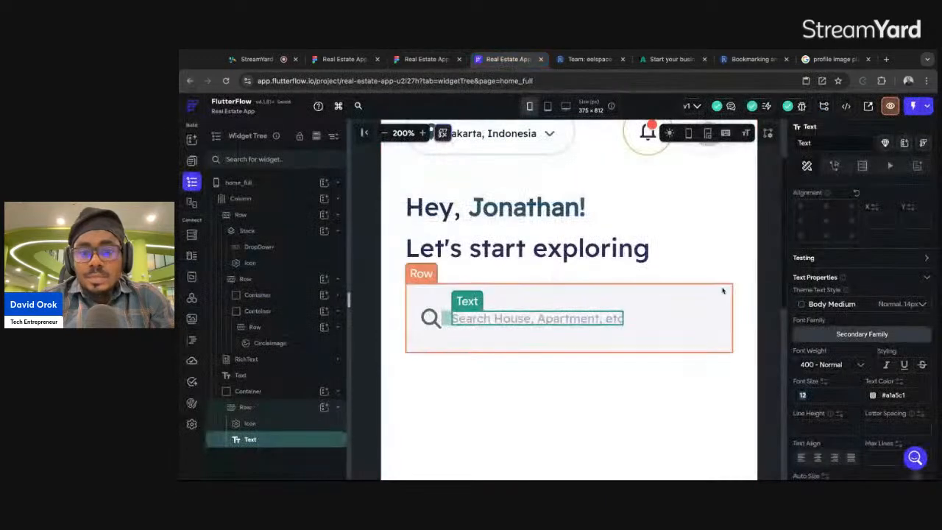
left_click(842, 374)
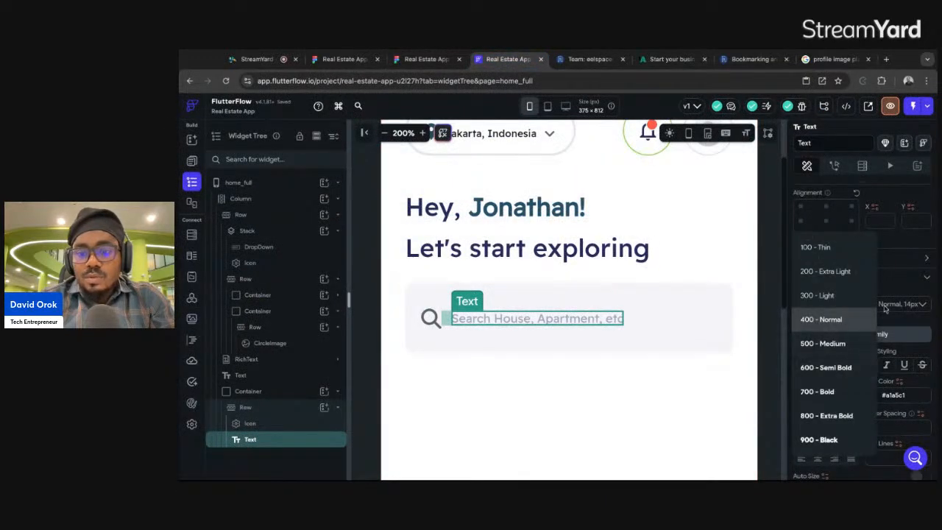
left_click(821, 318)
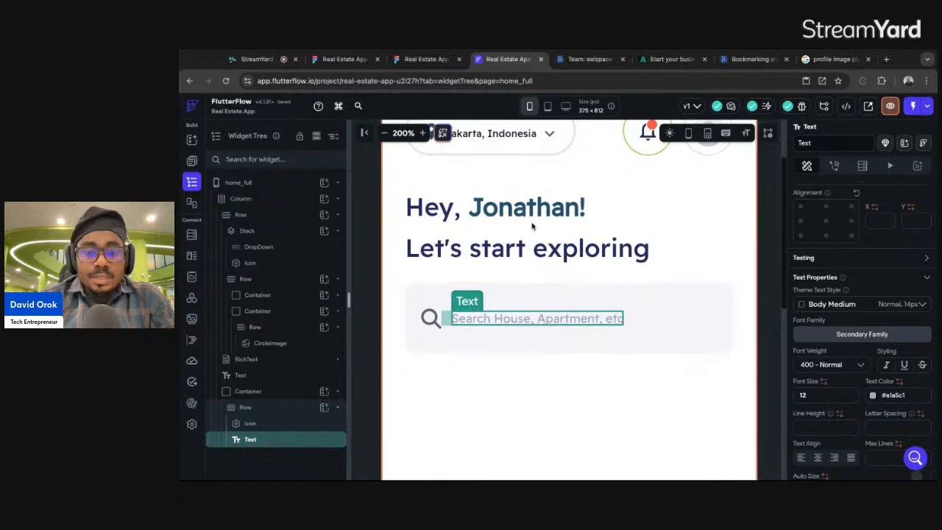
After checking the Figma search bar, add a VerticalDivider to the search bar's row in FlutterFlow.
left_click(427, 59)
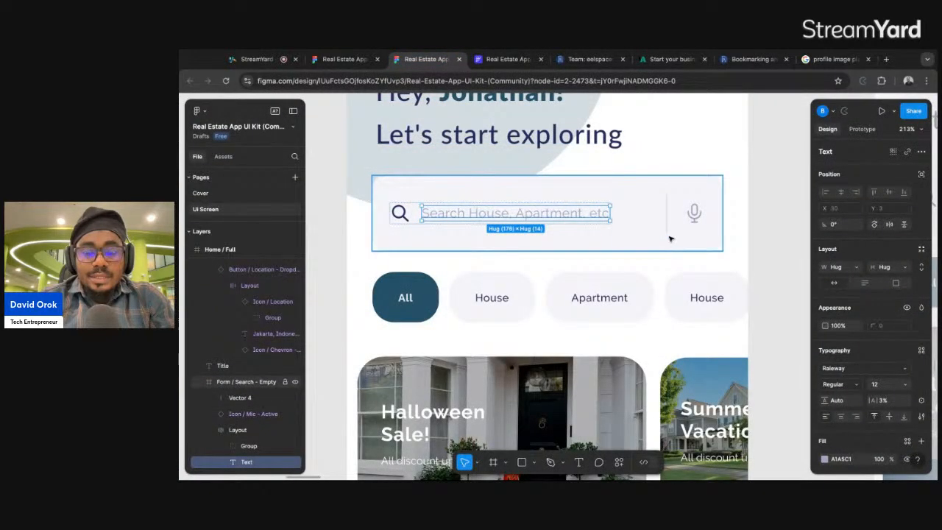
left_click(497, 58)
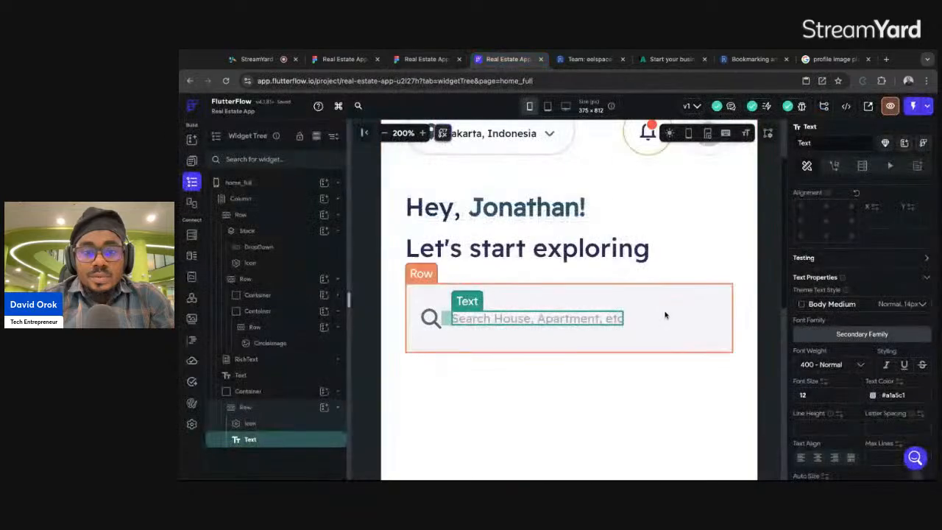
left_click(662, 317)
left_click(324, 407)
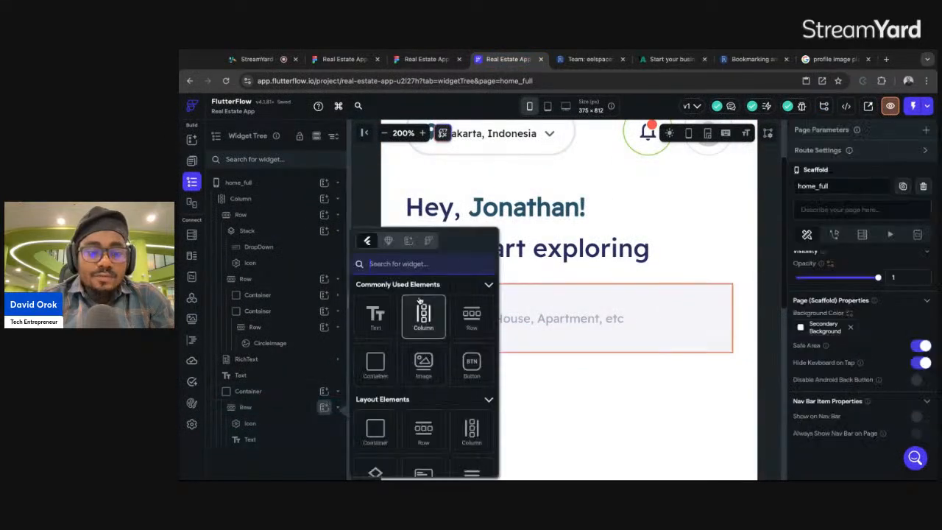
type("divi")
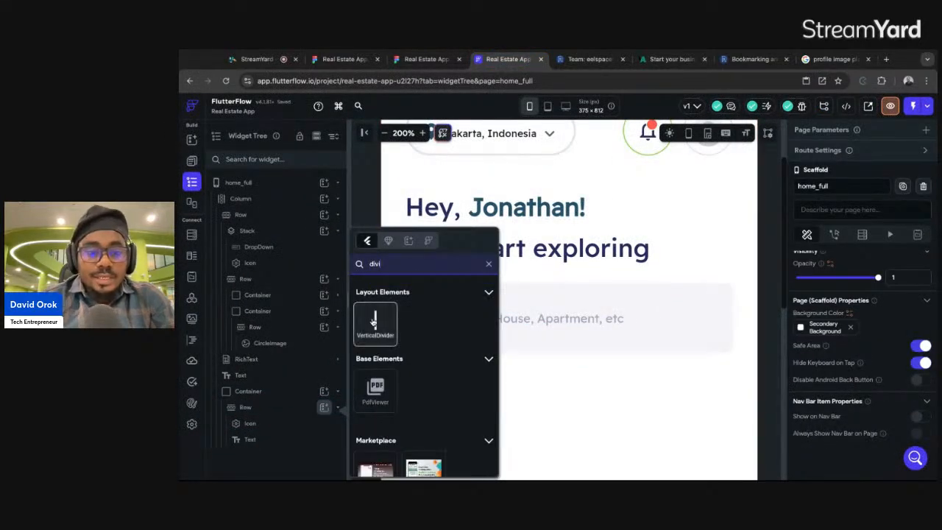
left_click(377, 324)
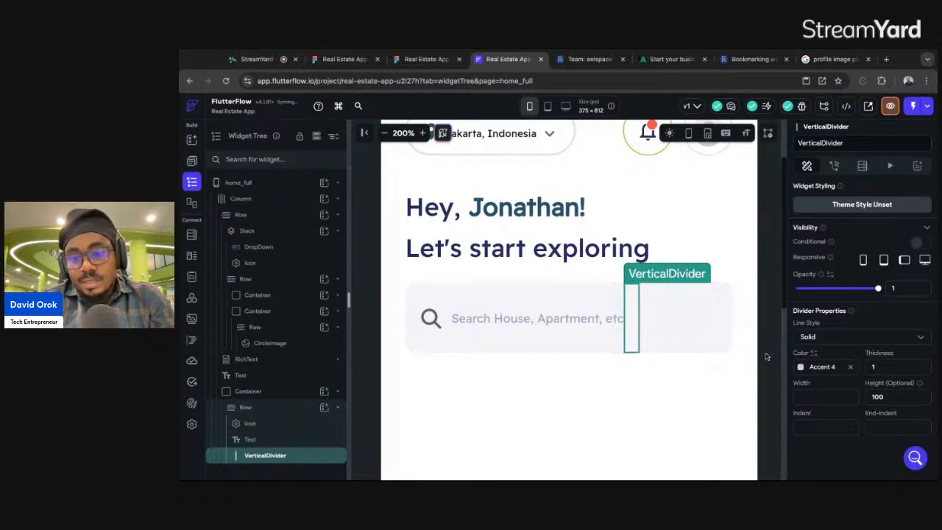
In Figma, inspect the search bar divider's height and stroke color and measure its gap from the placeholder text.
left_click(412, 59)
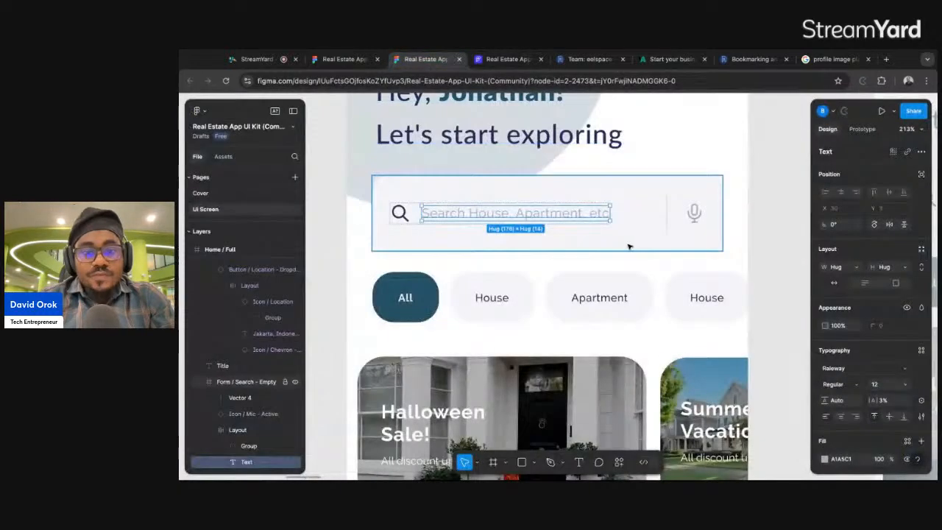
left_click(668, 214)
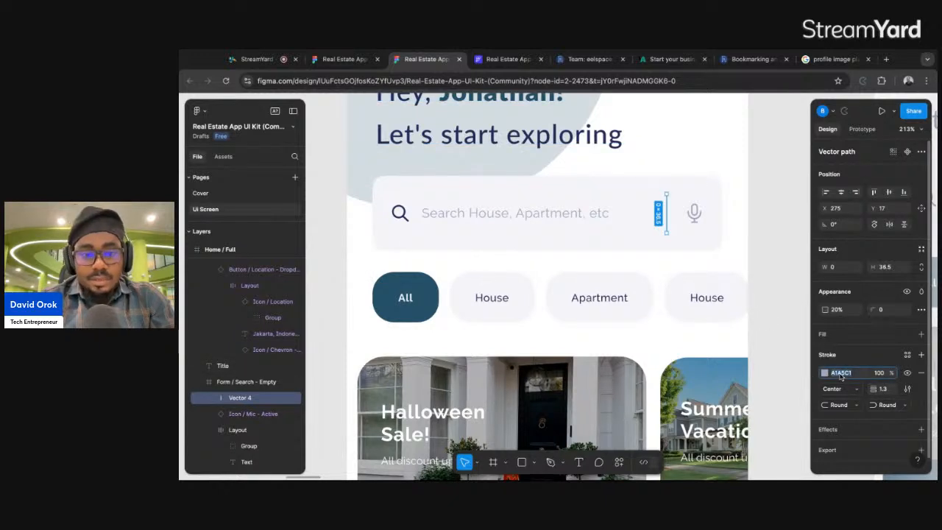
left_click(597, 215)
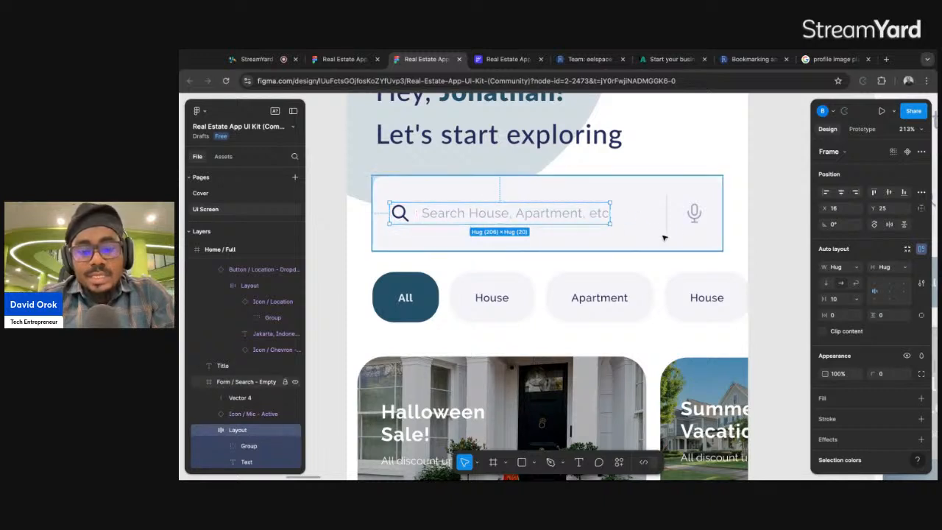
key("alt")
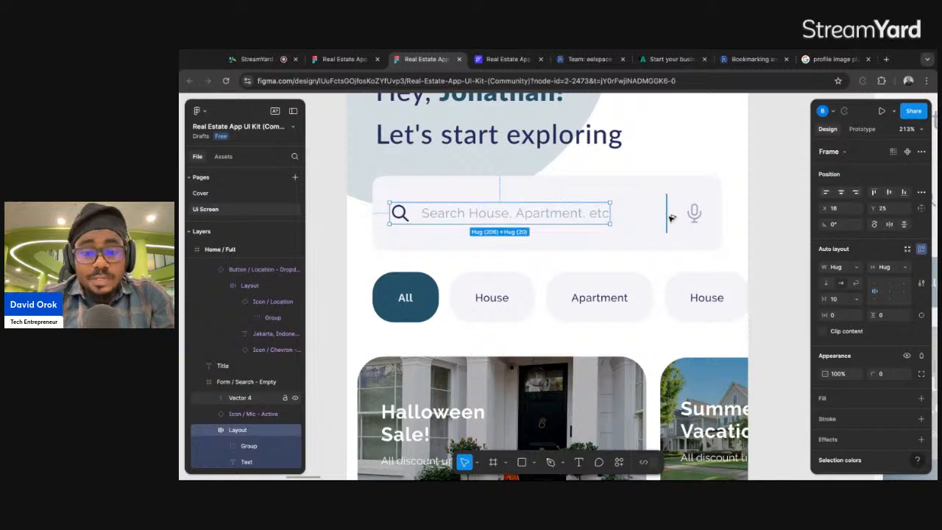
In FlutterFlow, set the right padding of the search placeholder text to 53.
left_click(500, 59)
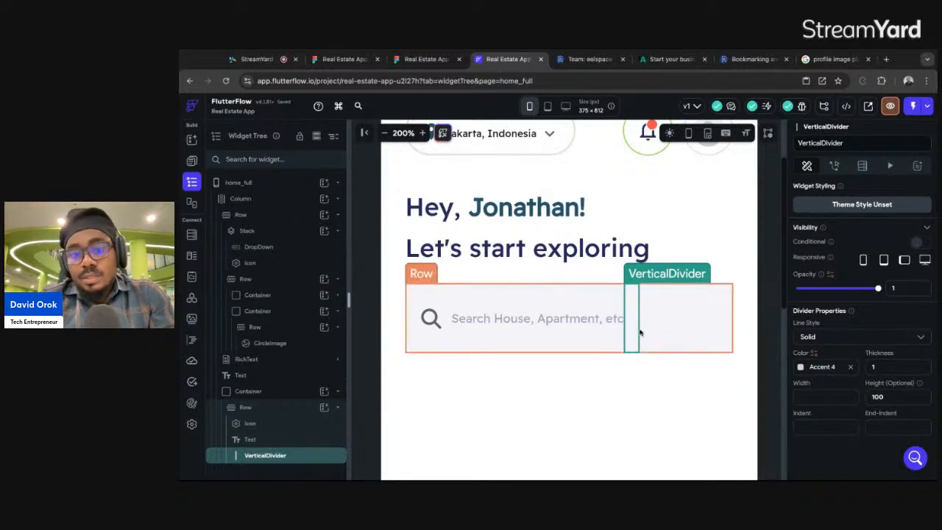
left_click(602, 323)
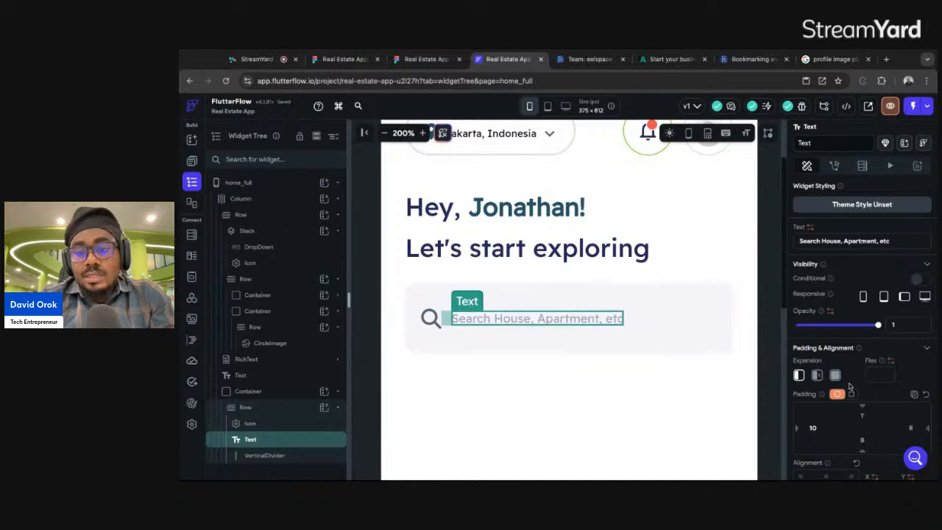
type("53")
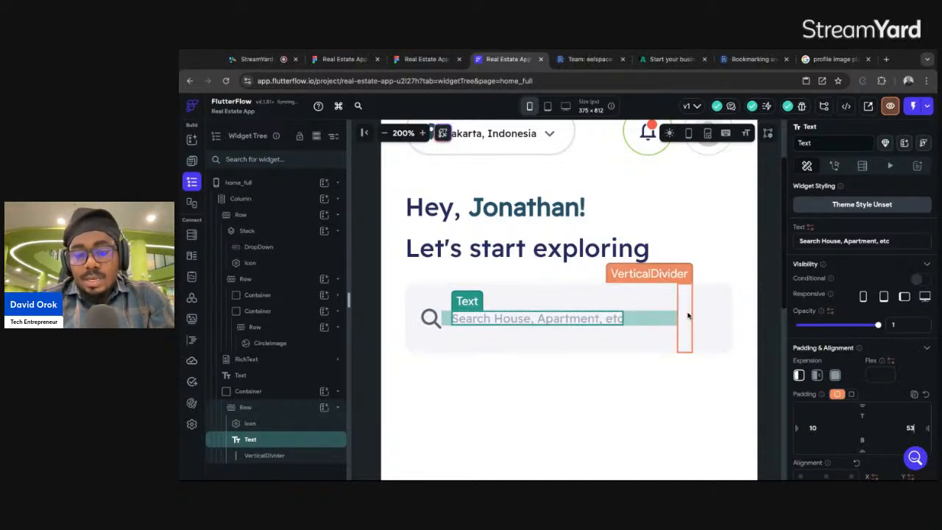
Set the vertical divider's color to #a1a5c1 and its height to 36.5.
left_click(688, 315)
left_click(828, 366)
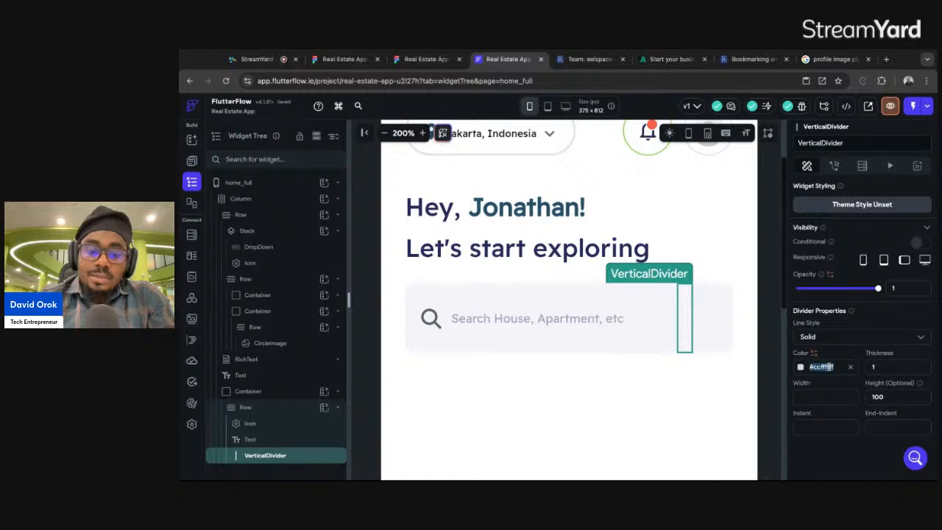
type("#a1a5c1")
key("Return")
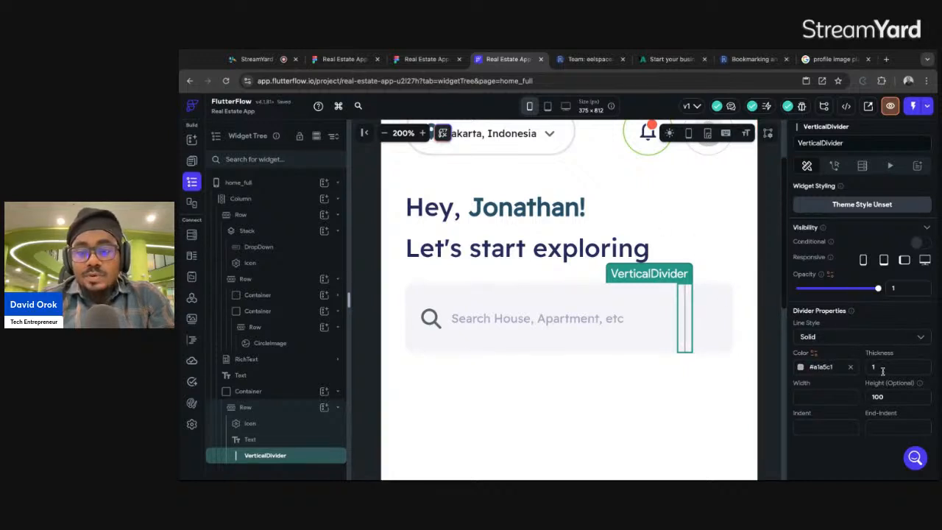
double_click(893, 396)
type("36.5")
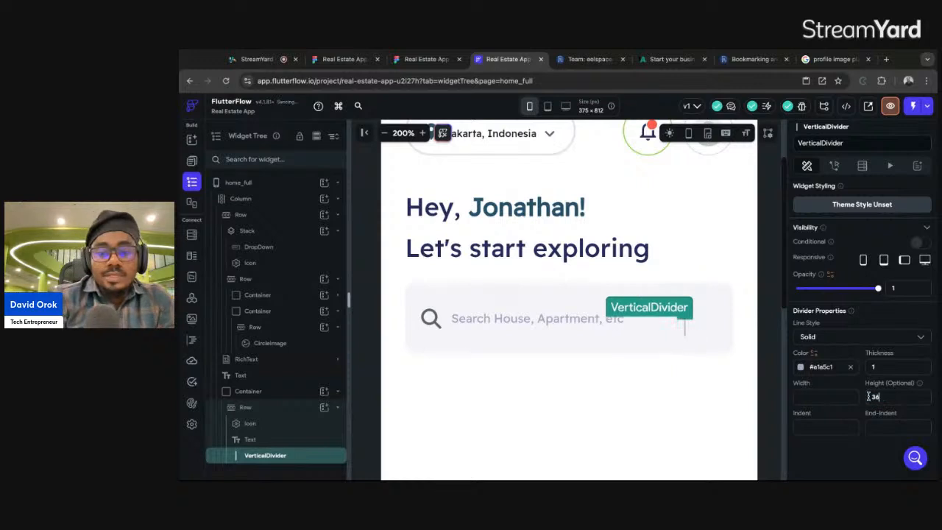
left_click(758, 320)
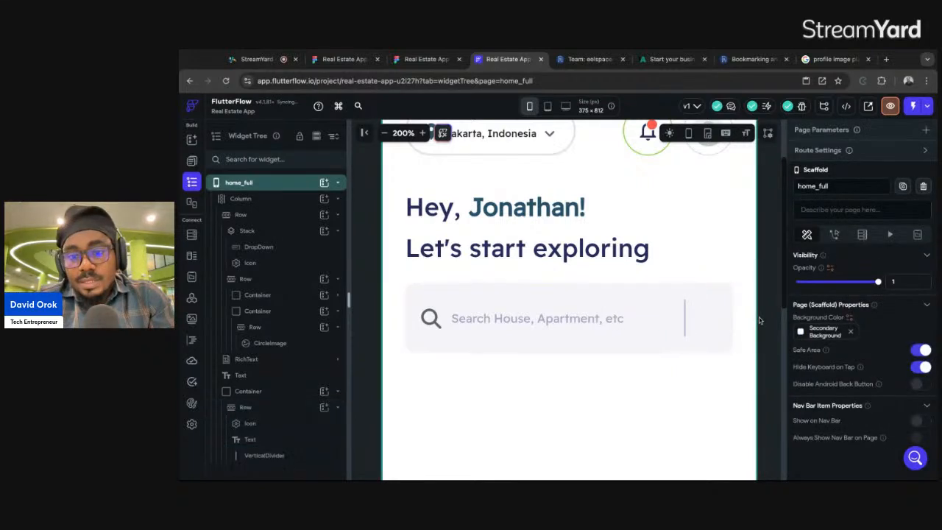
left_click(640, 319)
In Figma, inspect the microphone icon's size and its spacing within the search bar.
left_click(425, 59)
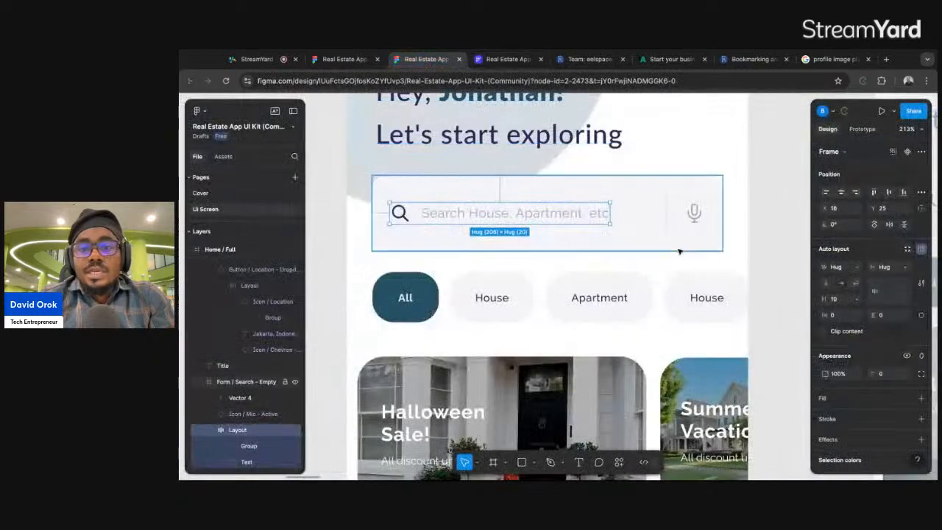
left_click(697, 214)
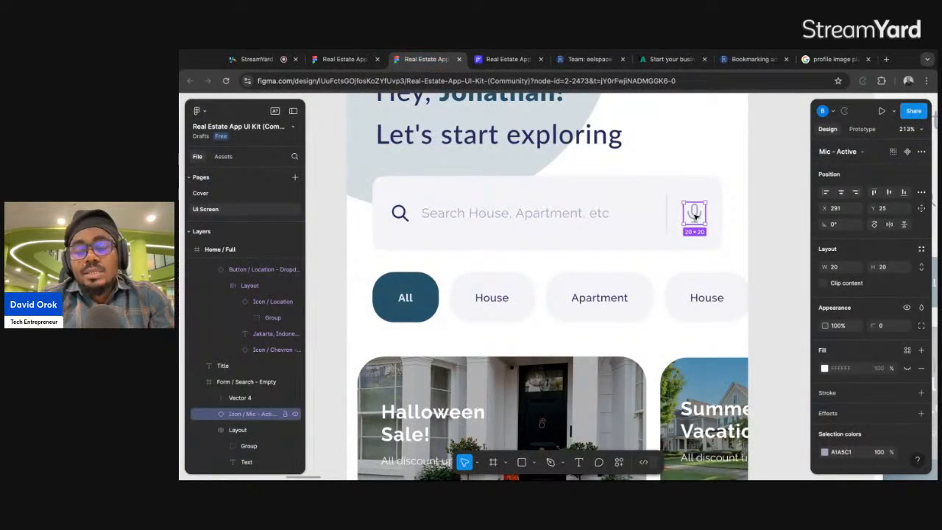
key("alt")
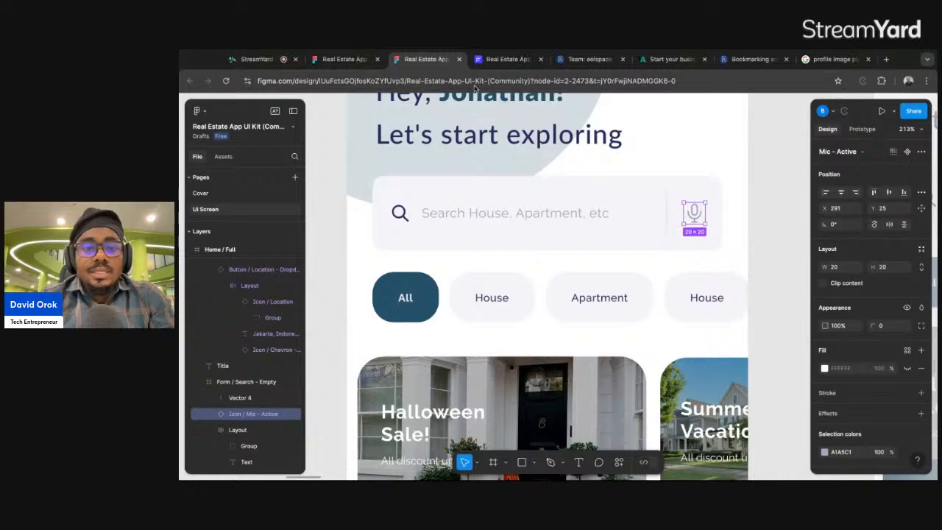
In FlutterFlow, copy the search icon and paste it into the search bar's row after the vertical divider.
left_click(508, 59)
left_click(431, 317)
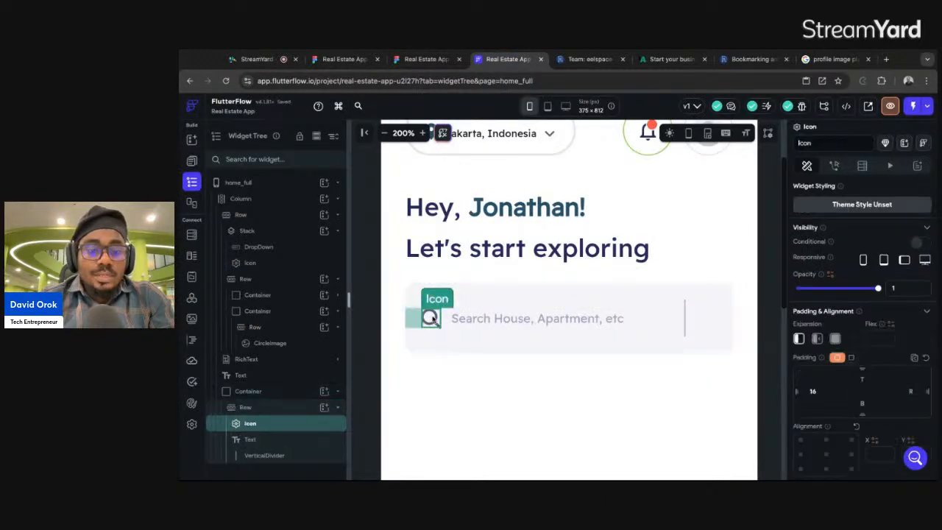
key("ctrl+c")
left_click(700, 319)
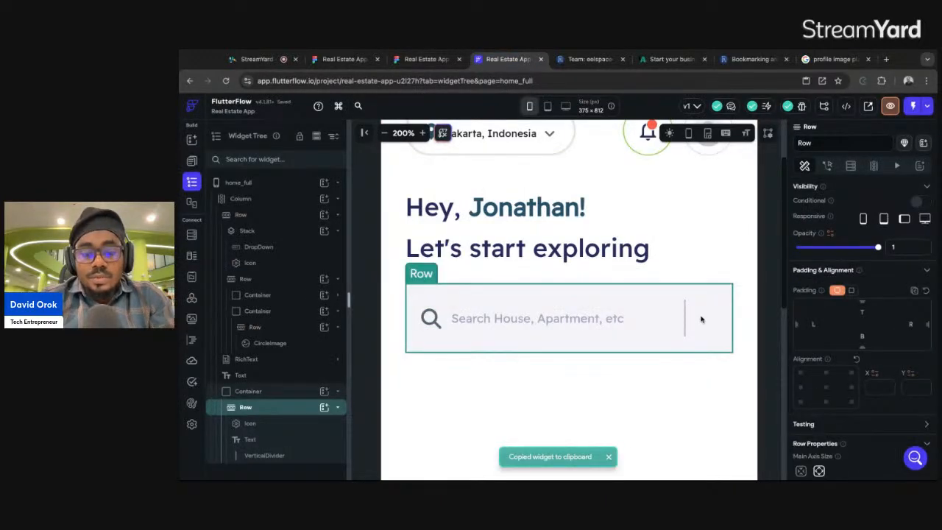
key("ctrl+v")
left_click(720, 321)
left_click(815, 392)
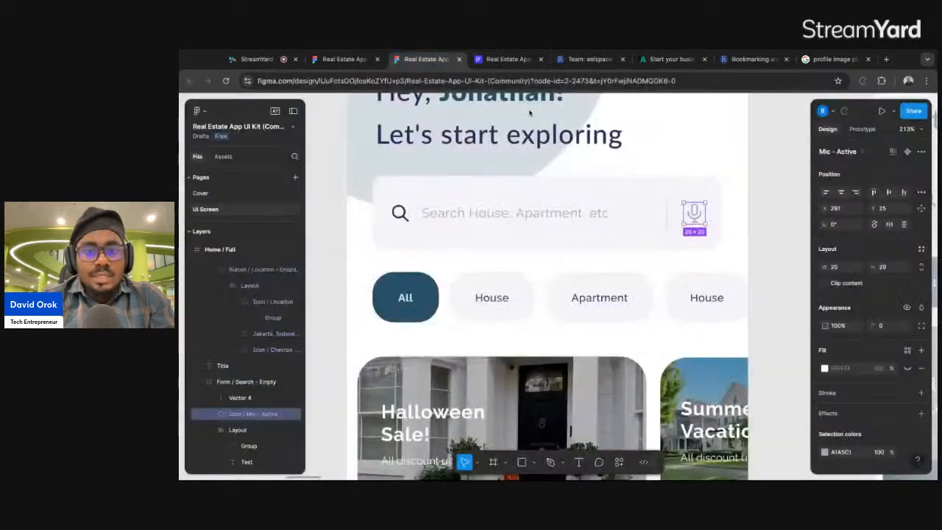
In Figma, measure the microphone icon's distances to the search bar's edges and to the divider.
left_click(425, 59)
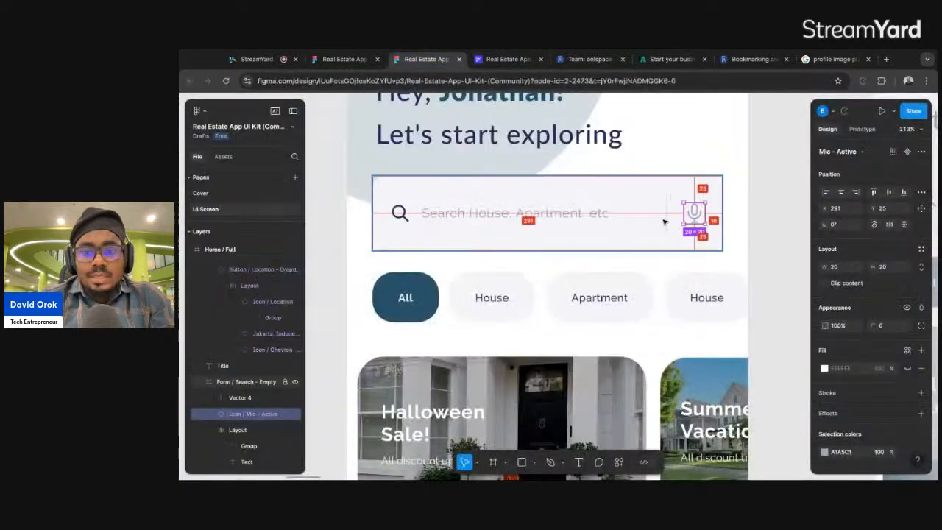
left_click(499, 62)
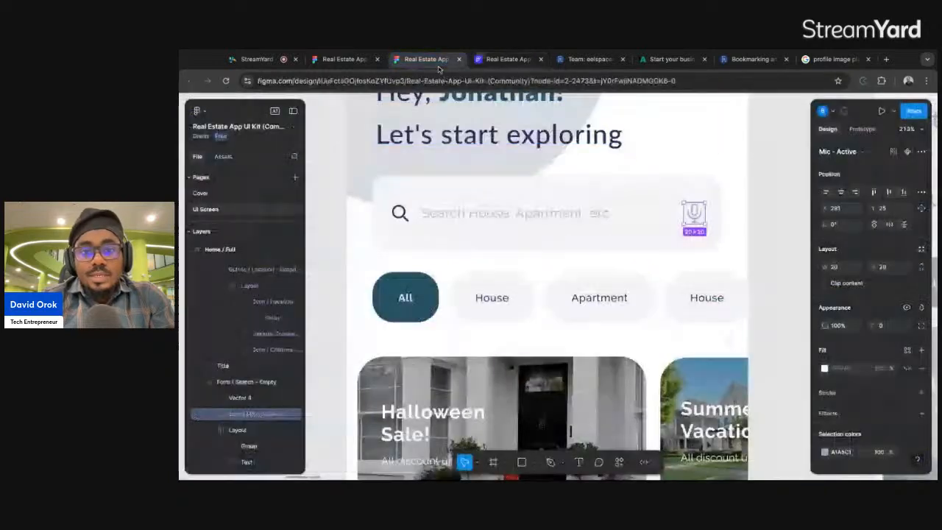
left_click(425, 59)
key("alt")
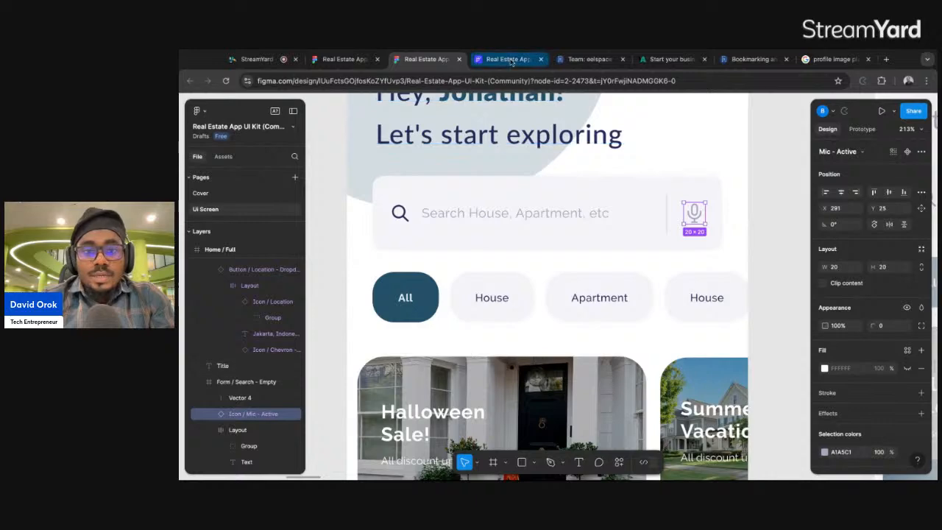
key("alt")
In FlutterFlow, set the second search icon's right padding to 16 and the placeholder text's right padding to 33.
key("ctrl+Tab")
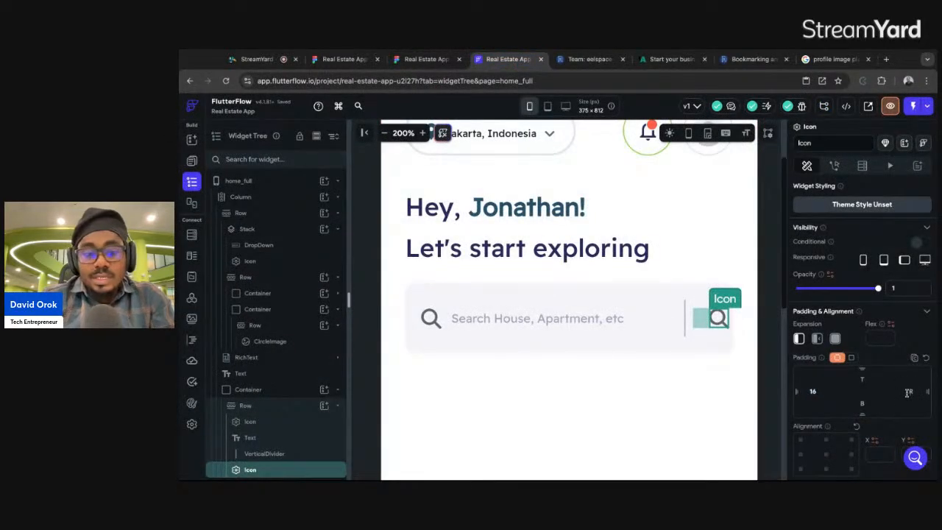
left_click(683, 313)
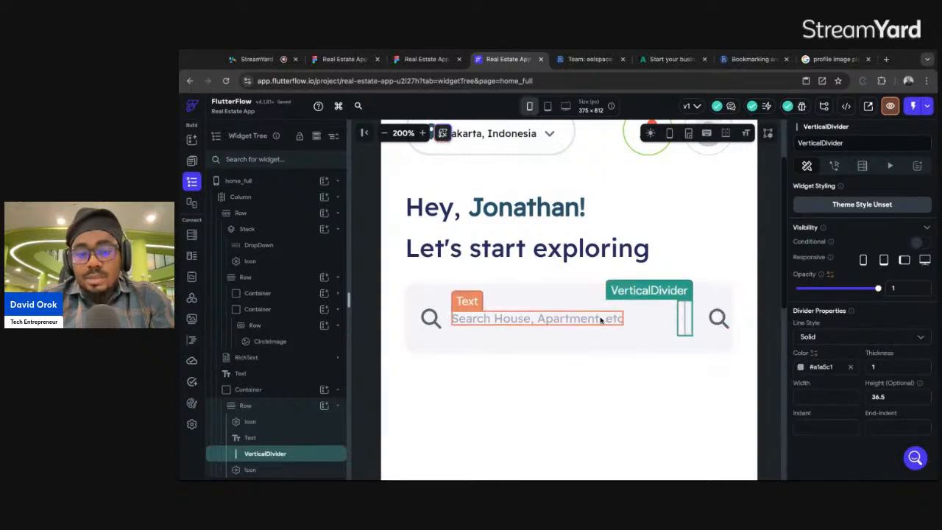
left_click(545, 318)
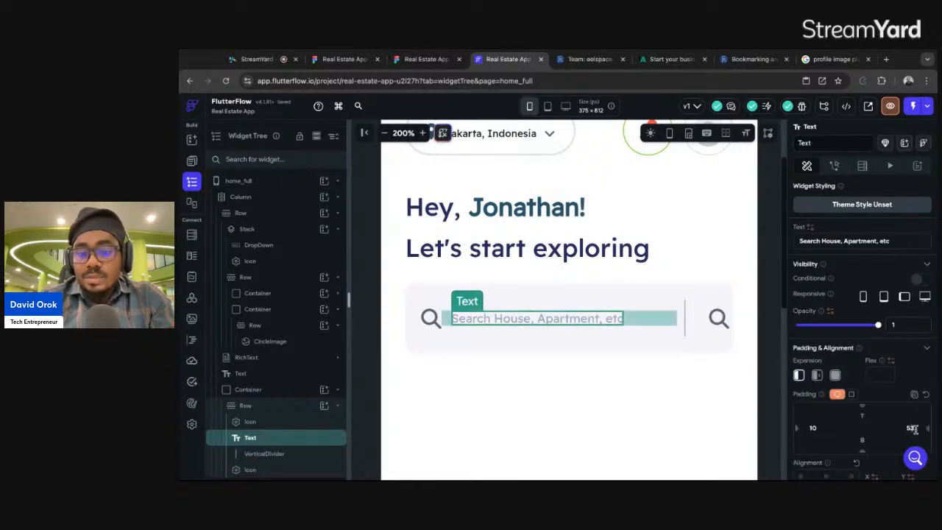
type("3")
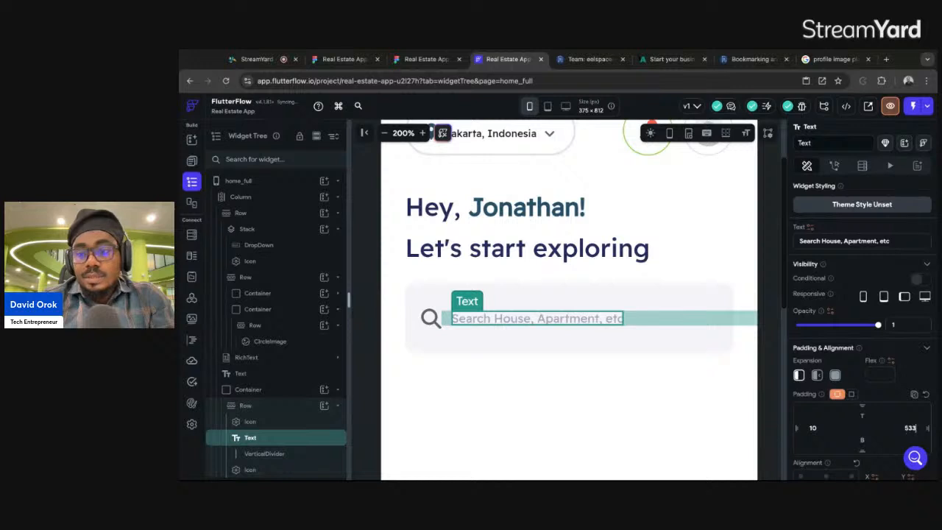
key("BackSpace")
key("BackSpace")
key("BackSpace")
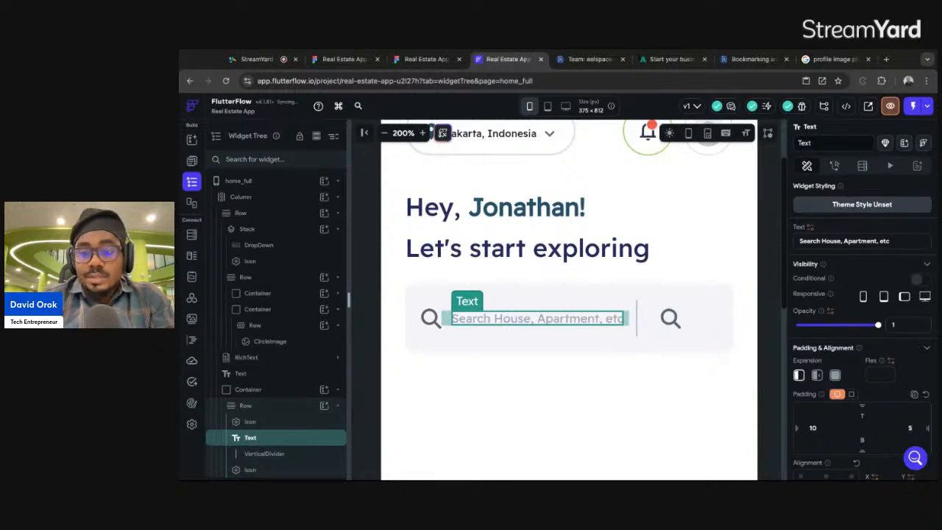
type("33")
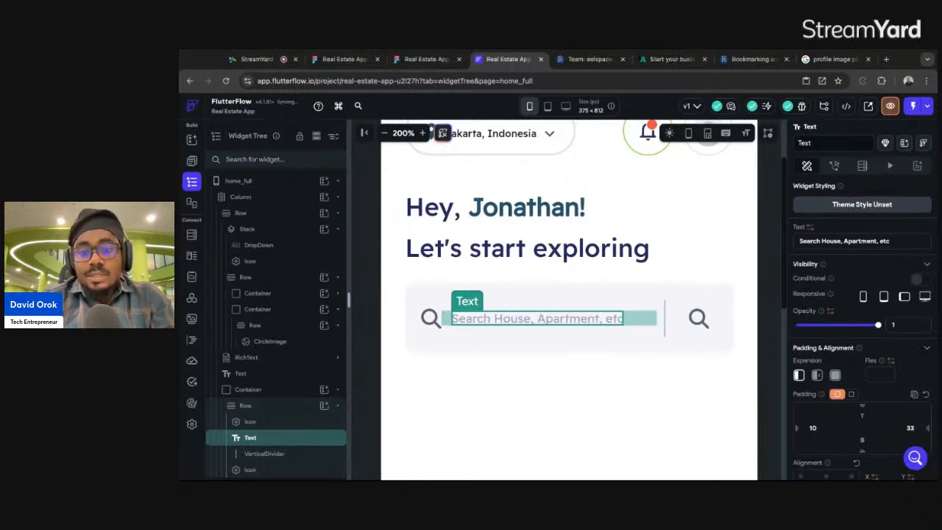
Set the search placeholder text's right padding to 43.
left_click(698, 318)
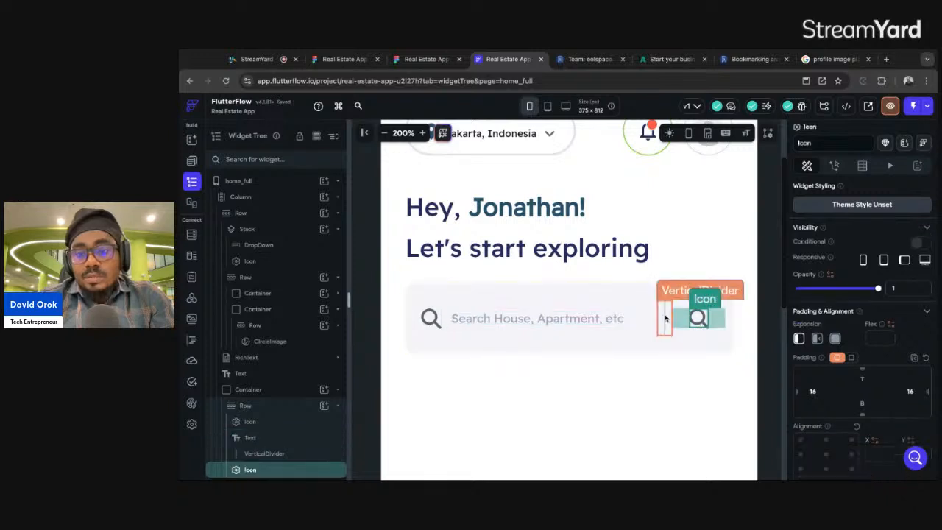
left_click(617, 319)
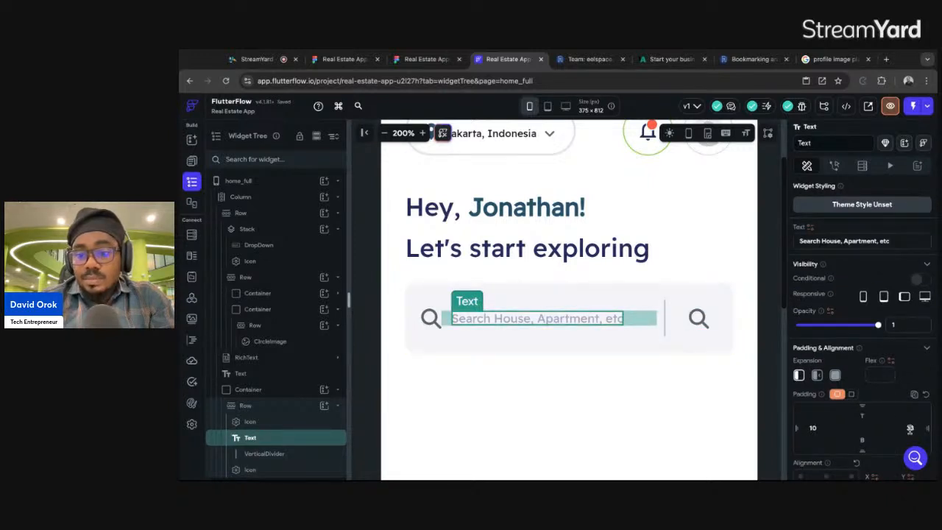
key("BackSpace")
type("4")
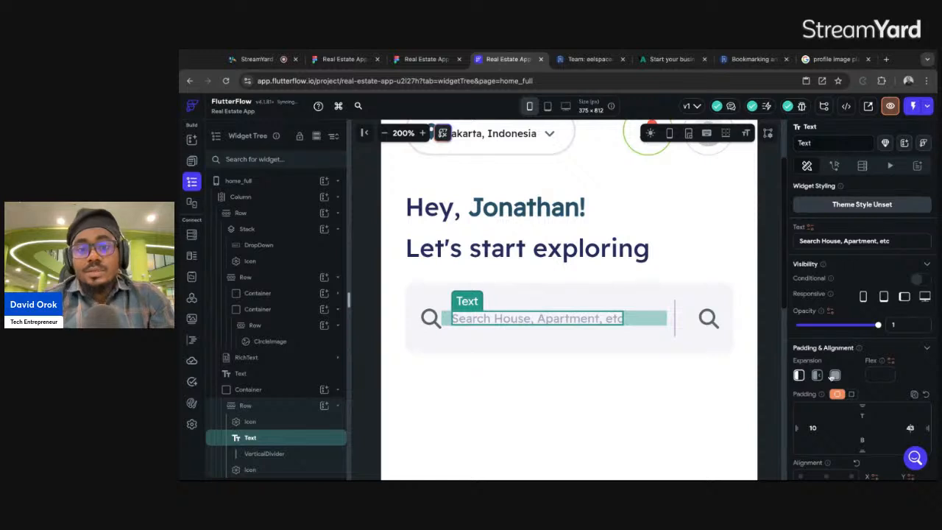
left_click(763, 279)
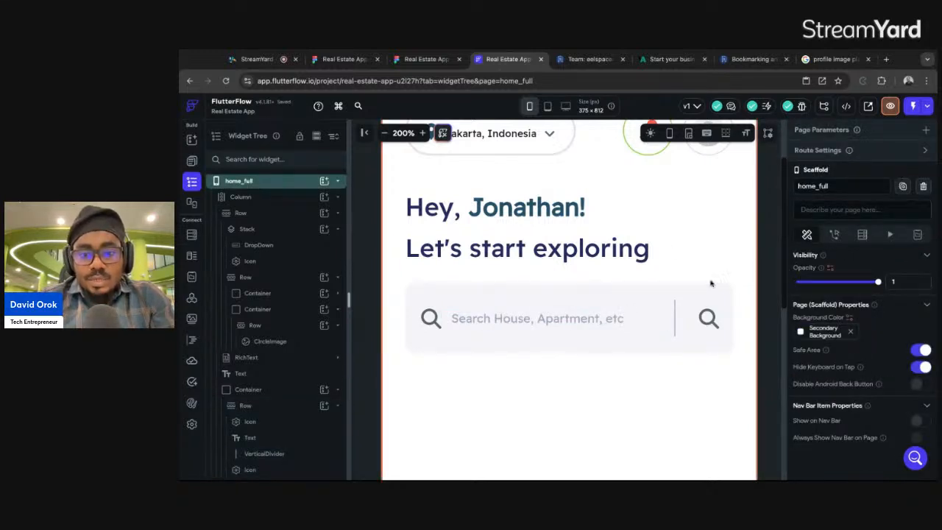
left_click(685, 289)
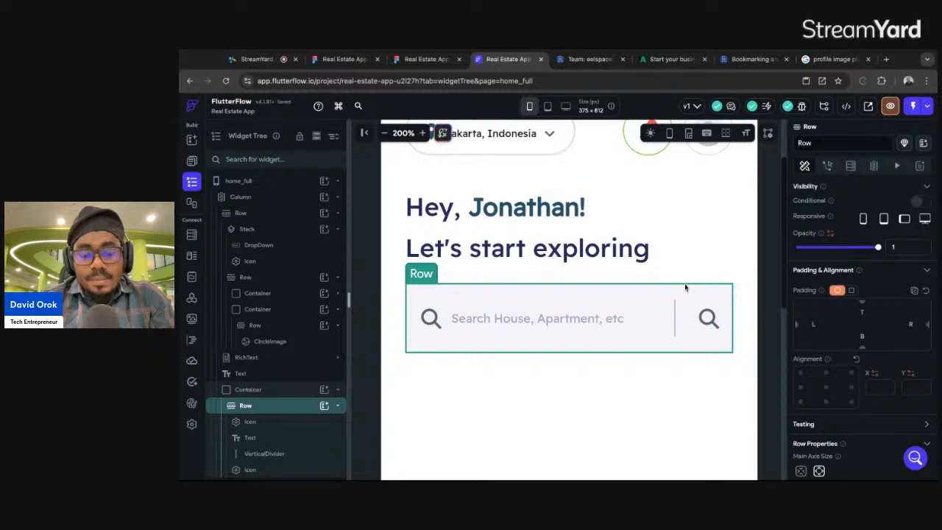
Replace the icon after the vertical divider with the outlined Mic None icon, comparing it with the Figma design.
left_click(709, 318)
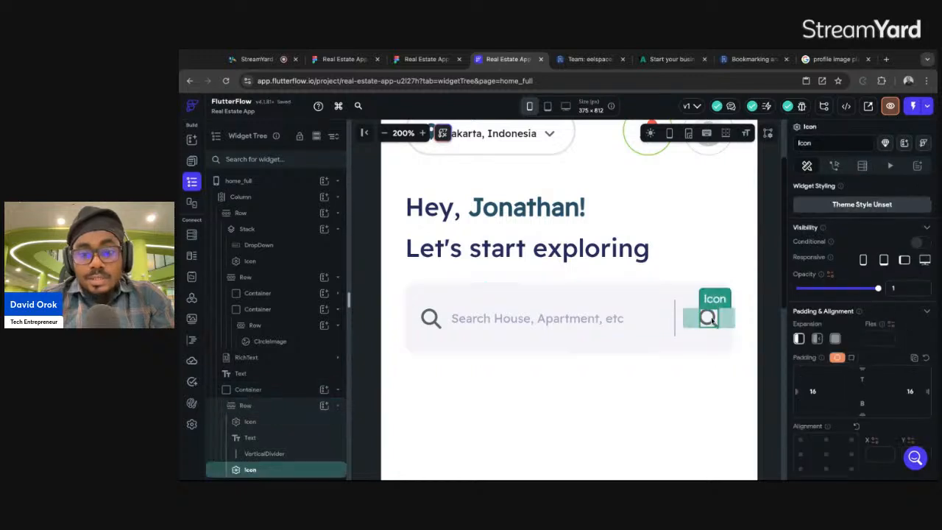
scroll(865, 412, "down", 2)
left_click(873, 402)
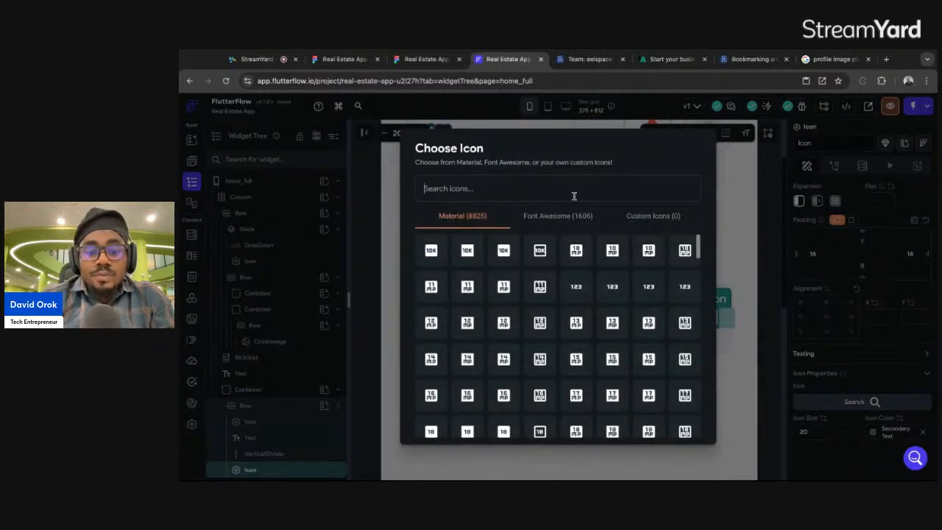
type("mi")
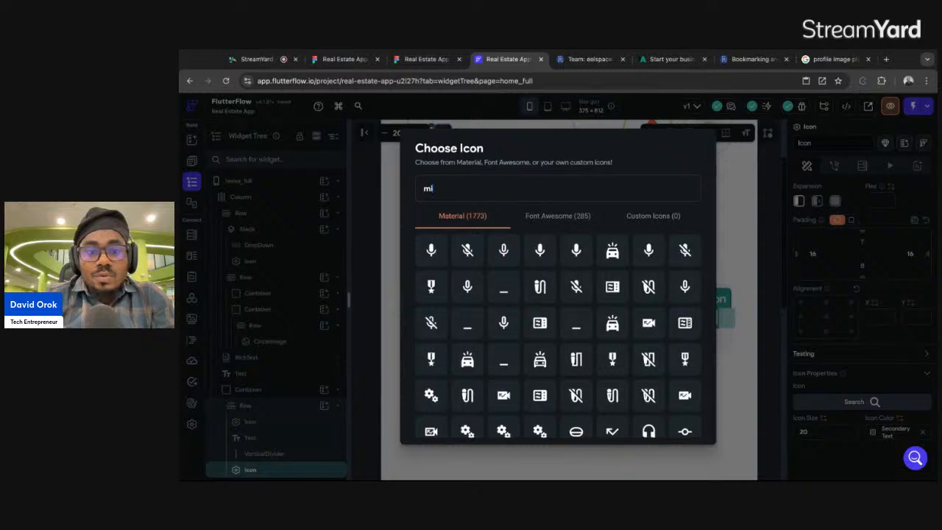
left_click(423, 60)
left_click(478, 60)
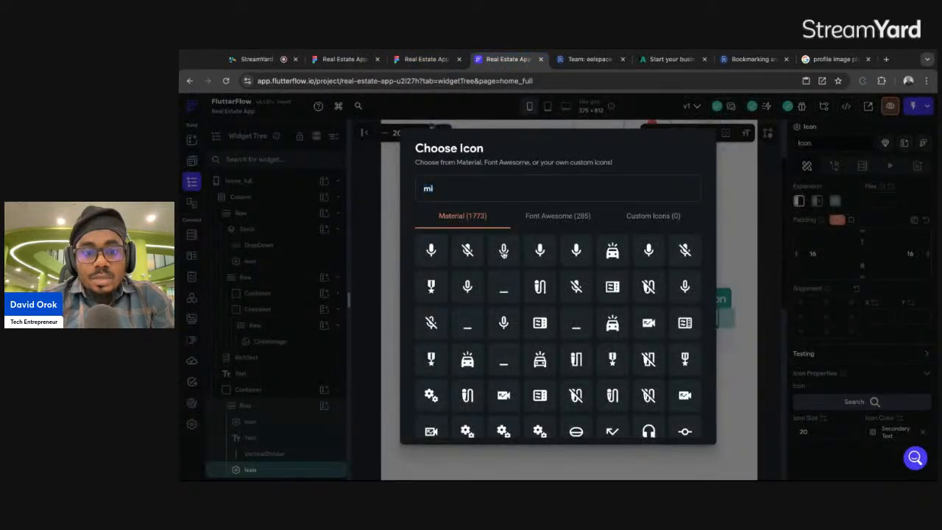
left_click(504, 254)
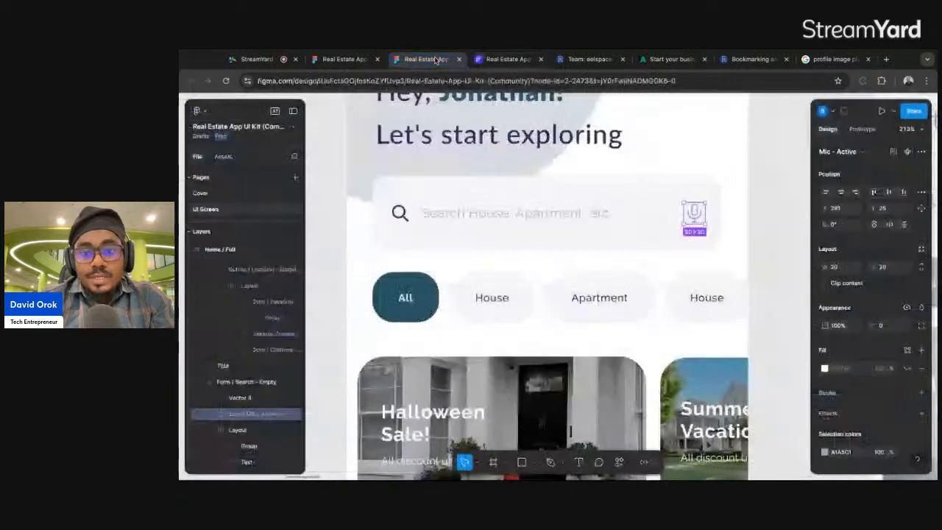
Copy the microphone icon's color from Figma and set the FlutterFlow microphone icon's color to #a1a5c1.
left_click(425, 59)
left_click(850, 453)
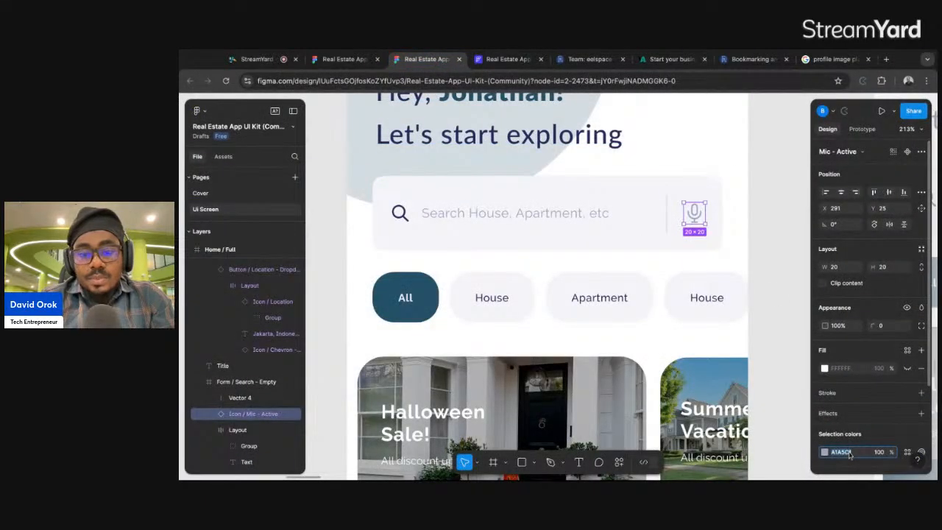
key("ctrl+Tab")
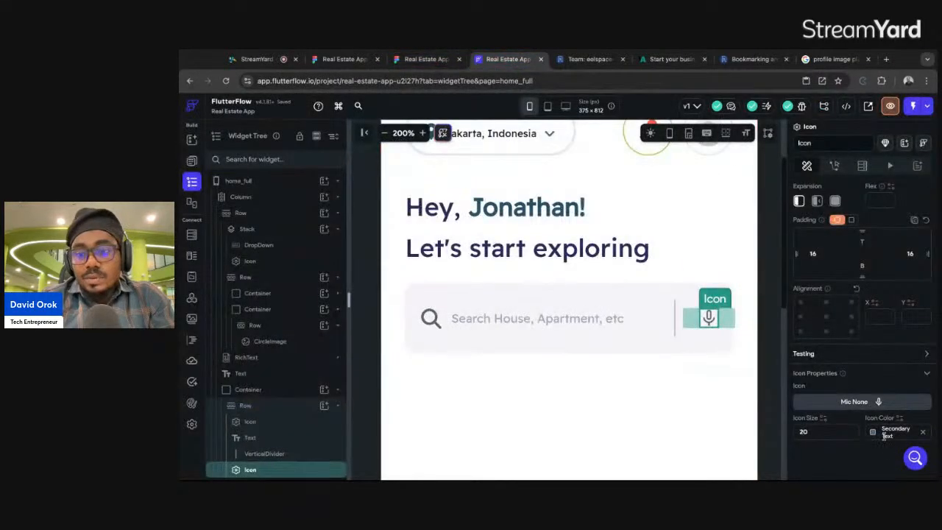
left_click(883, 435)
type("#a1a5c1")
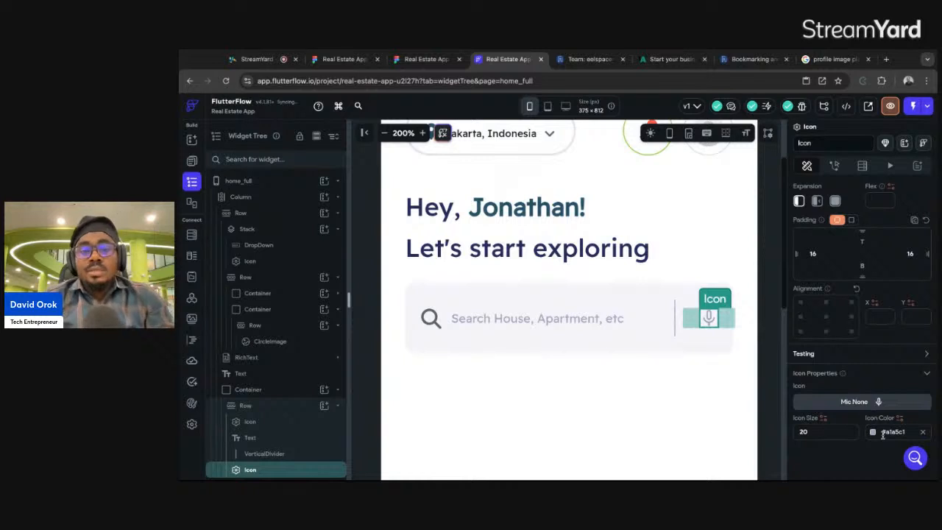
left_click(768, 313)
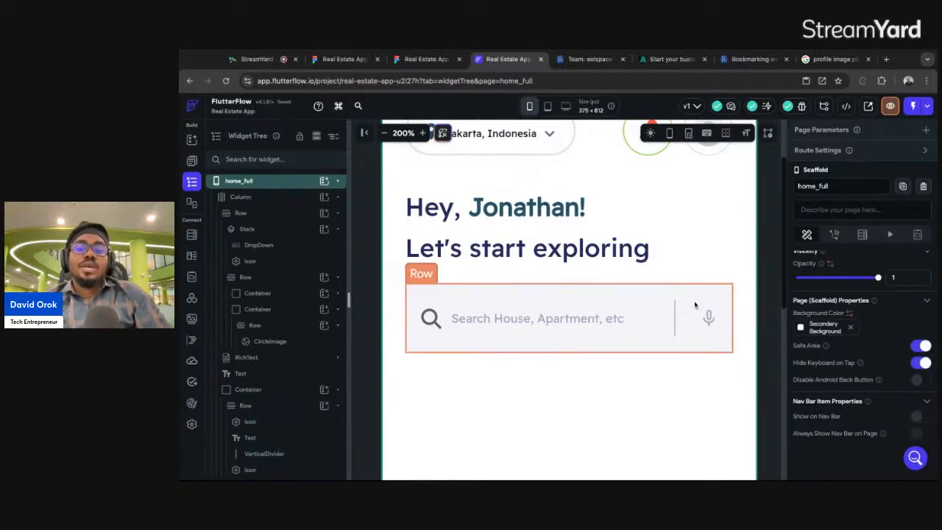
Collapse the search bar container in the widget tree and review the home screen at 125% zoom.
left_click(692, 309)
left_click(281, 394)
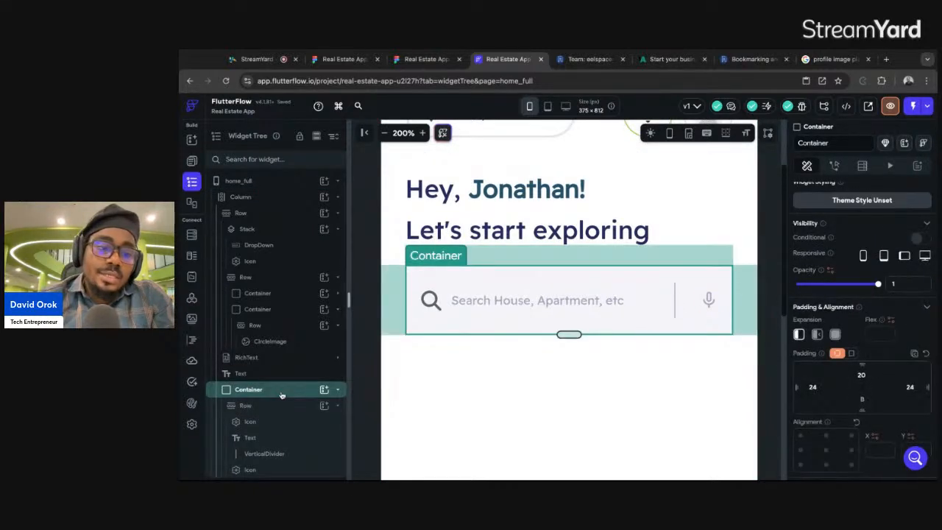
left_click(281, 394)
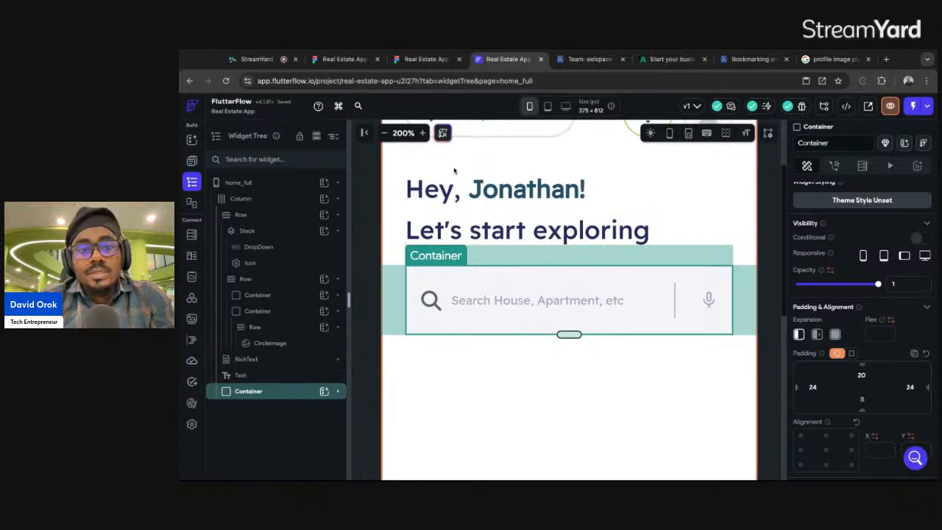
left_click(383, 132)
left_click(383, 133)
left_click(384, 132)
scroll(471, 182, "up", 3)
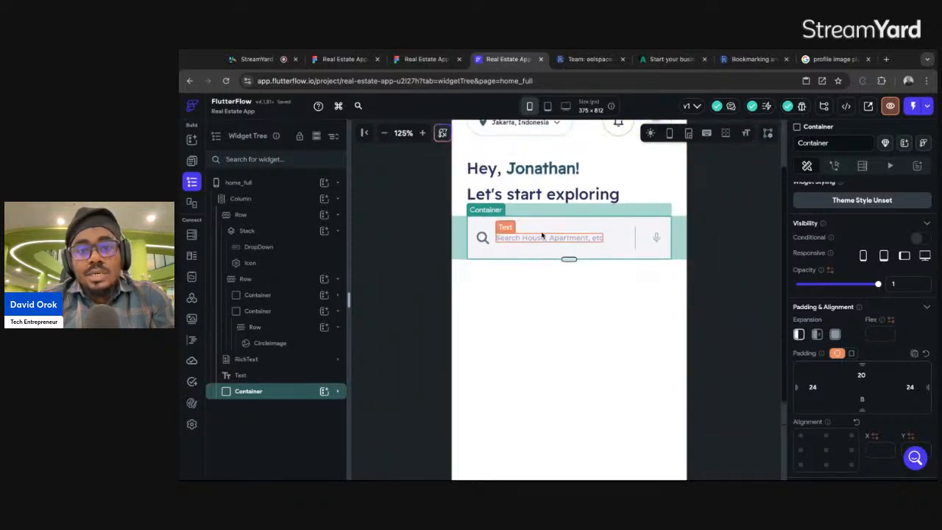
left_click(712, 234)
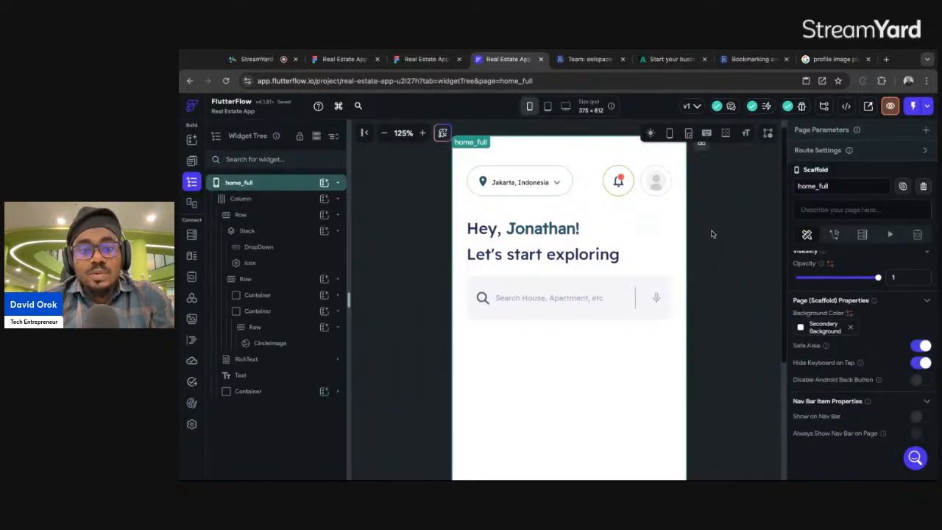
Check the All category button's size in Figma, and in FlutterFlow add a row containing a button below the search bar.
left_click(424, 62)
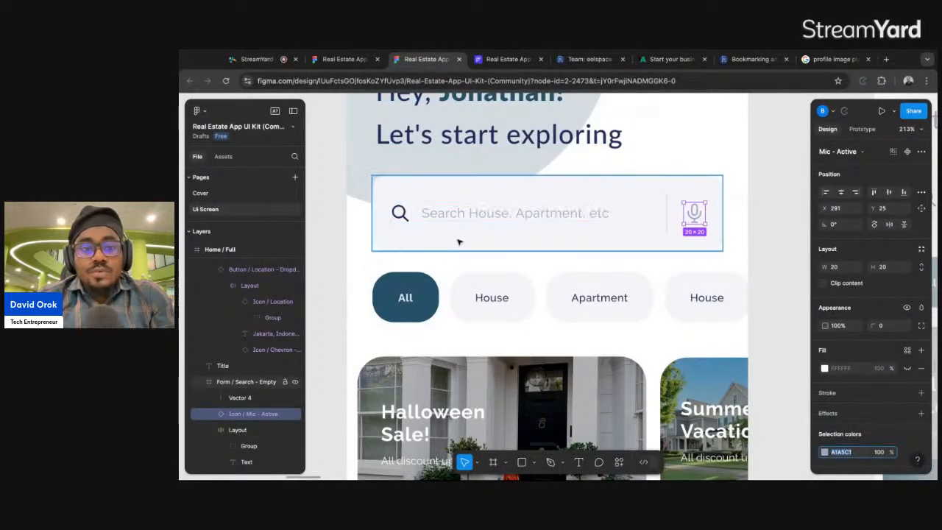
left_click(421, 291)
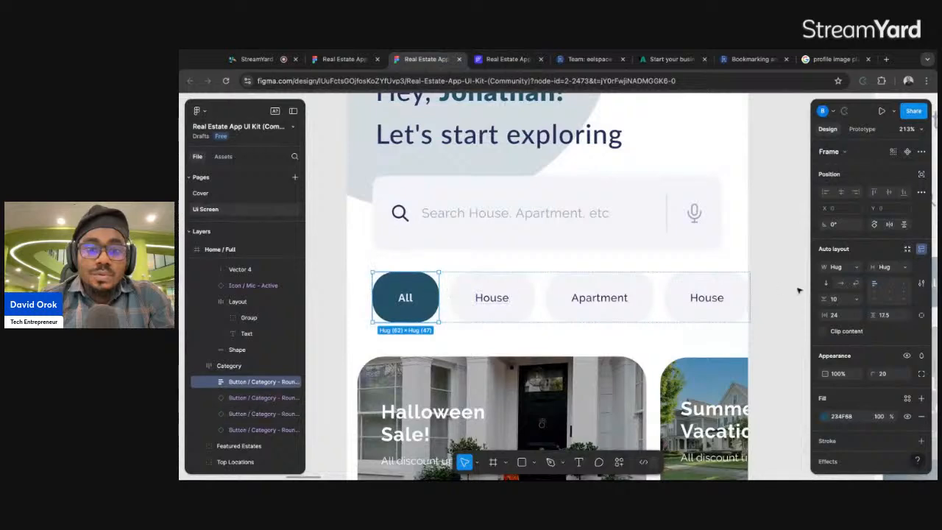
left_click(495, 61)
left_click(555, 365)
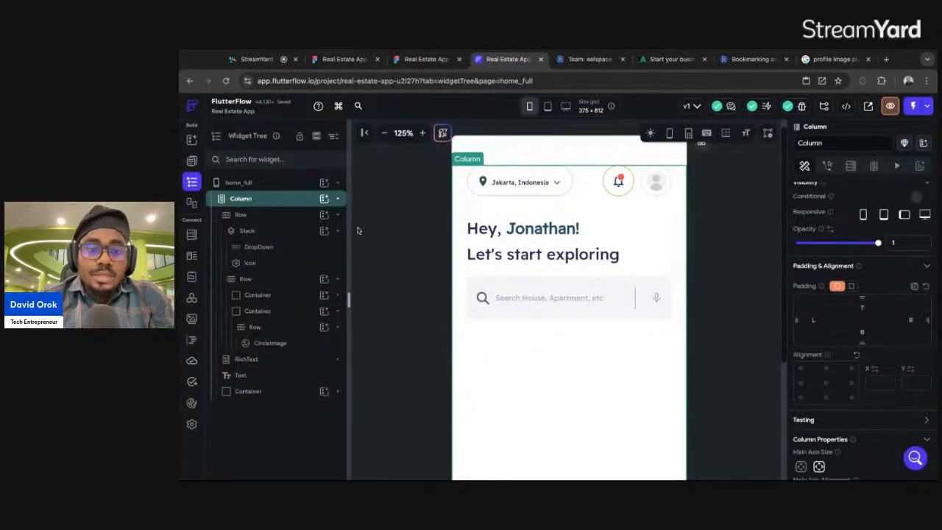
left_click(324, 200)
left_click(472, 256)
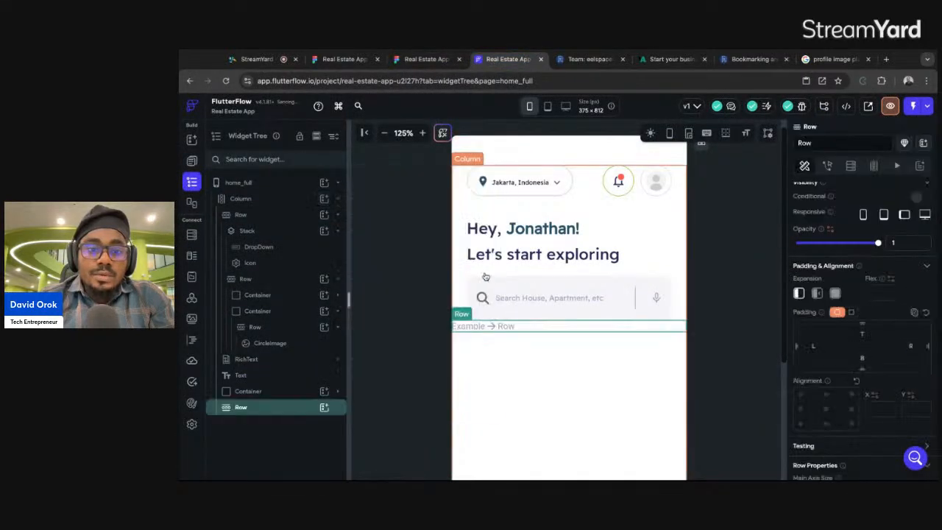
left_click(324, 407)
left_click(471, 365)
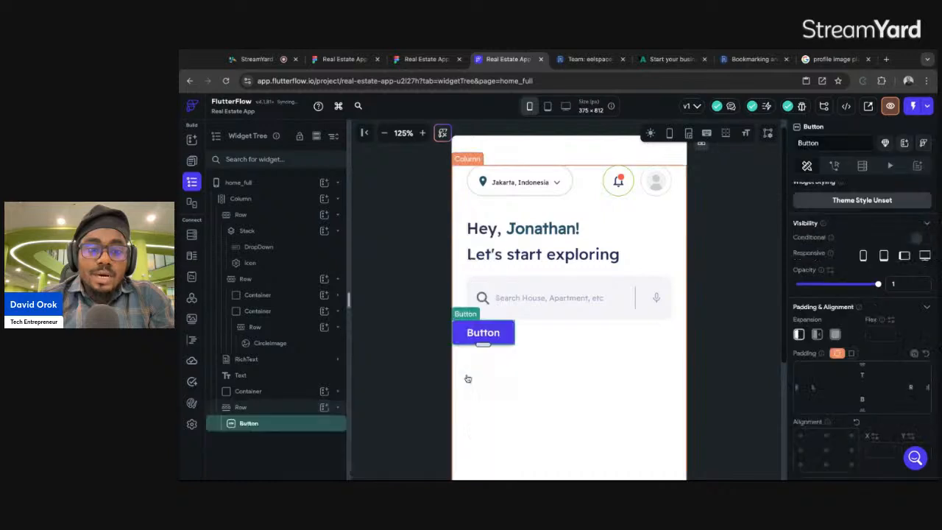
Set the new button's width to 62, height to 47 and elevation to 0.
scroll(838, 361, "down", 3)
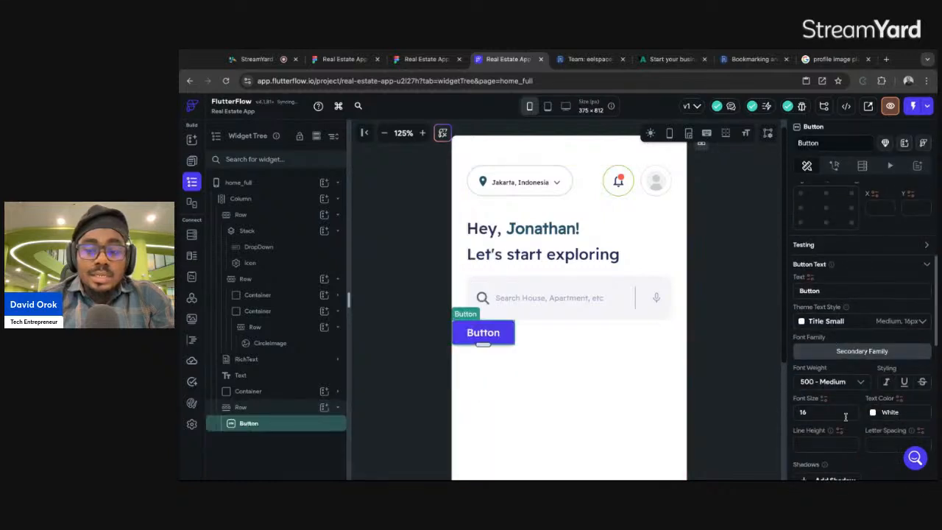
scroll(845, 417, "down", 3)
left_click(827, 287)
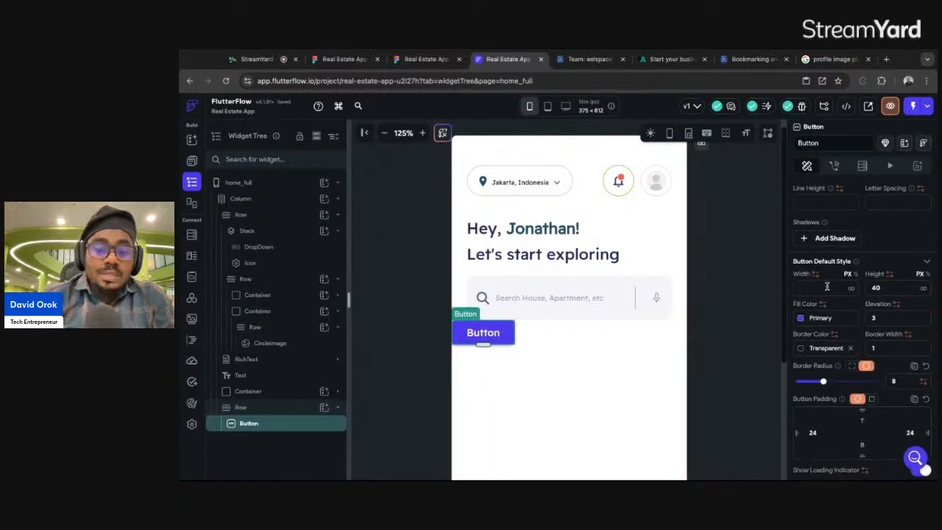
type("62")
left_click(892, 290)
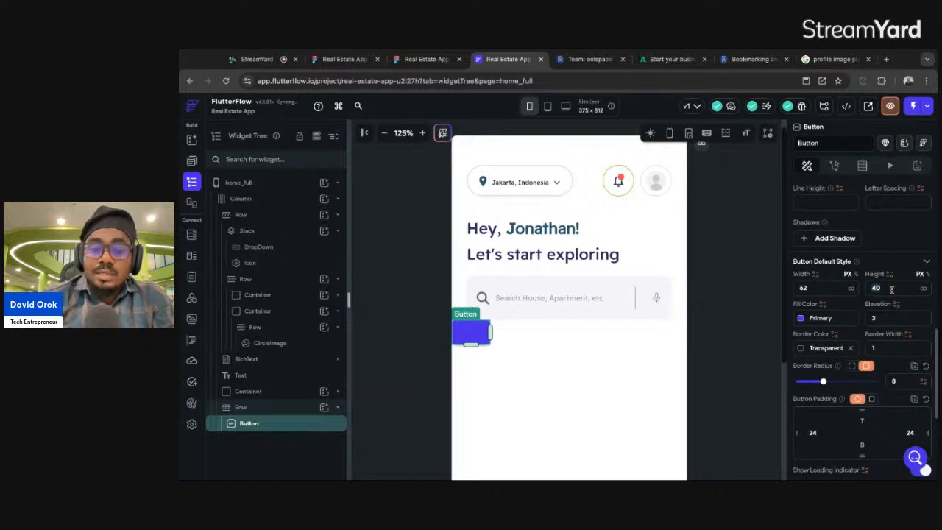
type("47")
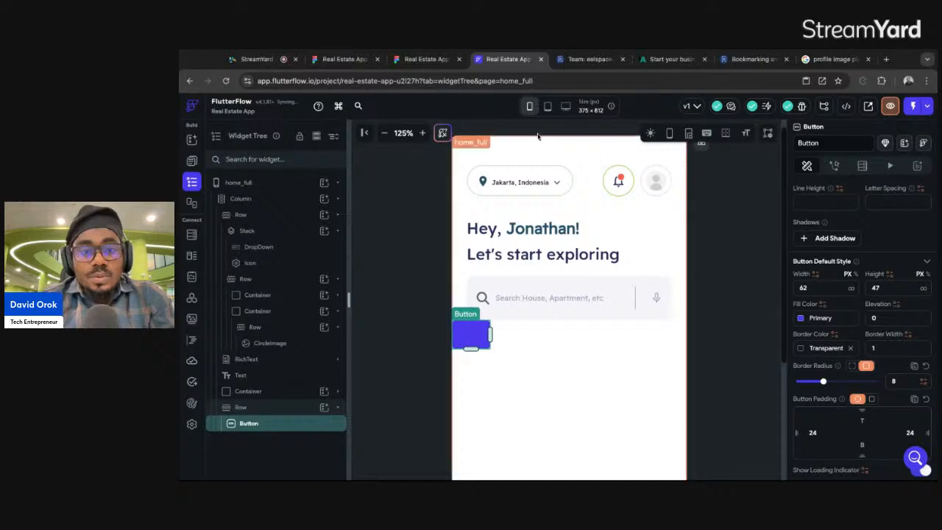
Copy the All category button's fill color from Figma and set the FlutterFlow button's fill color to #234f68.
left_click(427, 59)
left_click(846, 417)
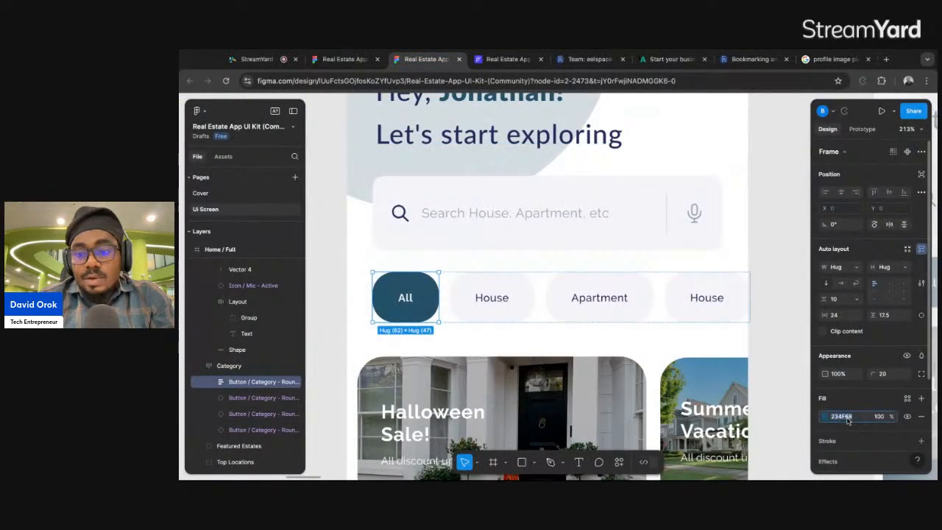
left_click(508, 61)
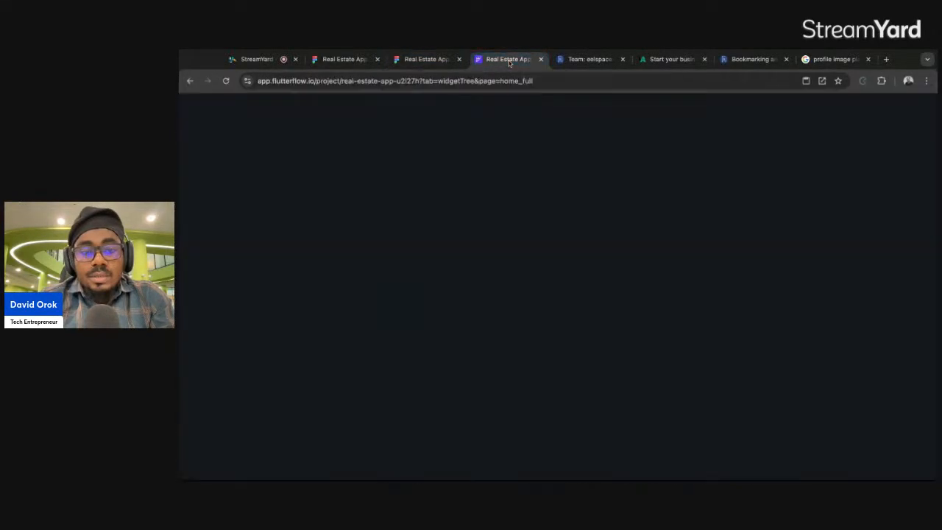
left_click(816, 317)
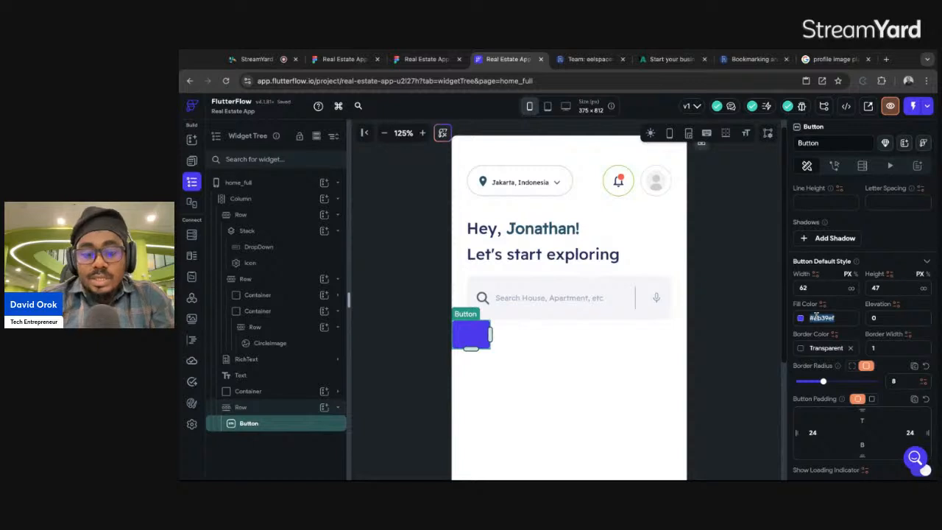
type("#234f68")
key("Return")
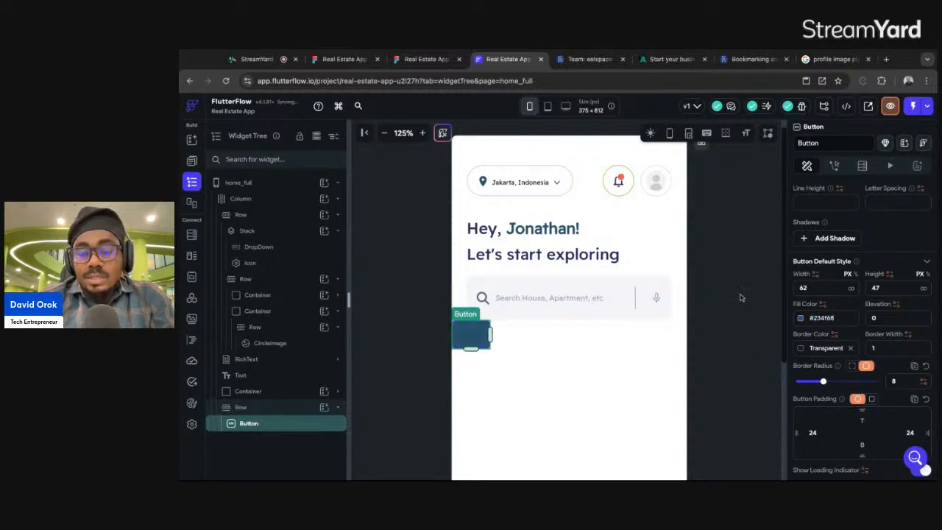
Check the All button's corner radius in Figma and set the FlutterFlow button's border radius to 20.
left_click(427, 61)
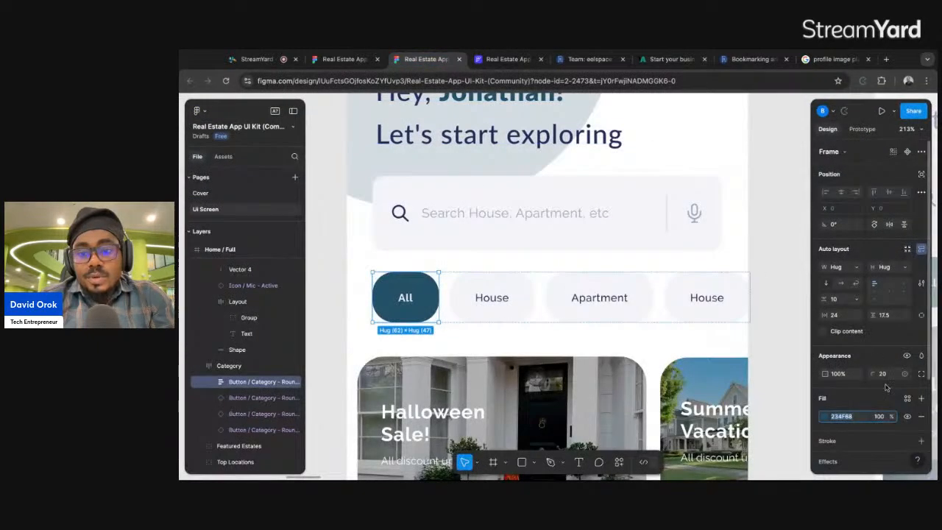
left_click(508, 59)
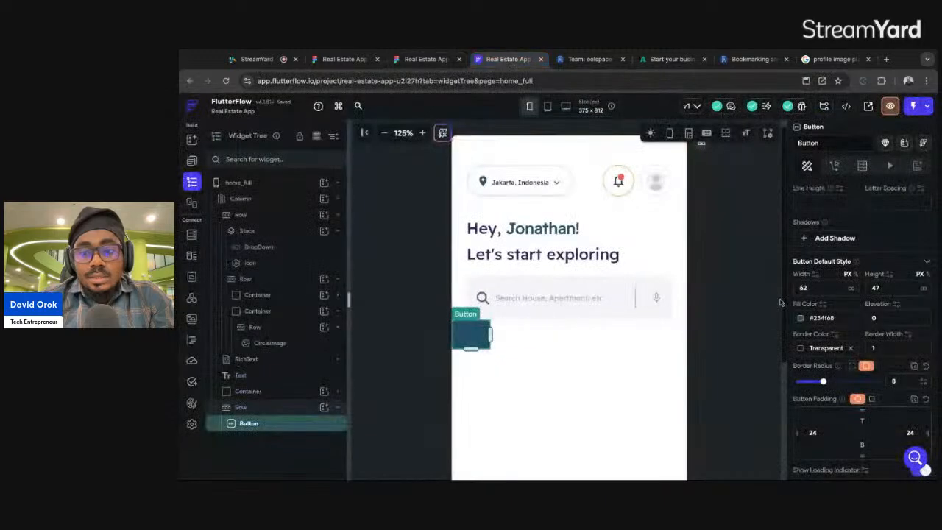
left_click(902, 383)
type("2")
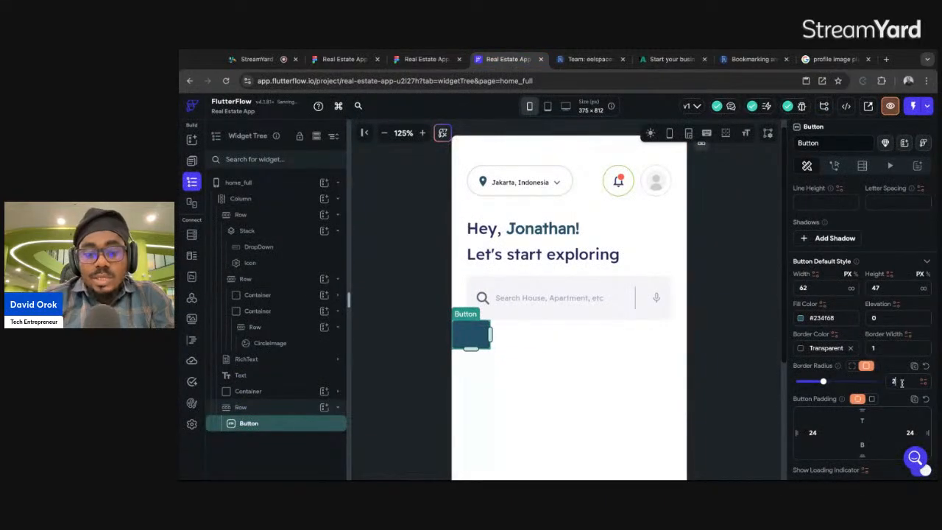
type("0")
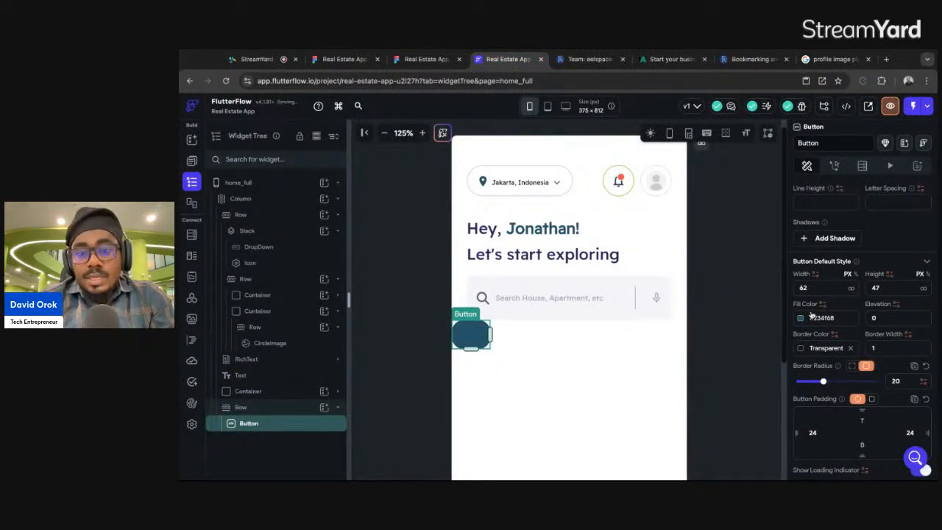
Change the category button's text to "All".
scroll(817, 353, "up", 6)
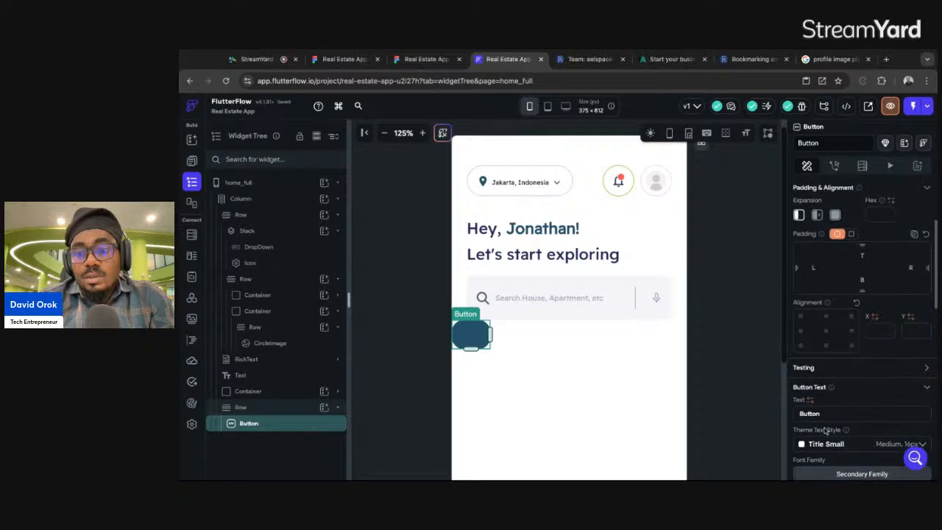
double_click(823, 413)
type("All")
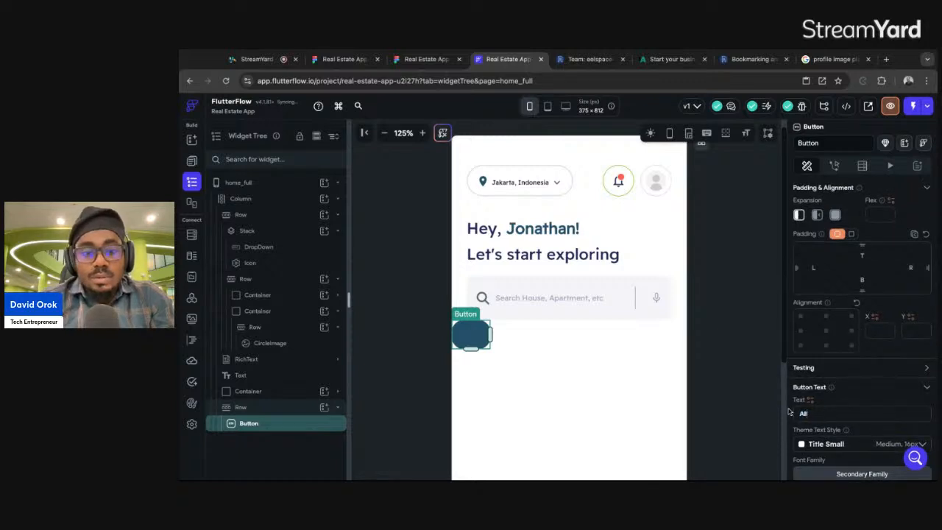
Check the All label's typography in Figma and set the FlutterFlow button text to font size 10 and weight 700 - Bold.
left_click(427, 59)
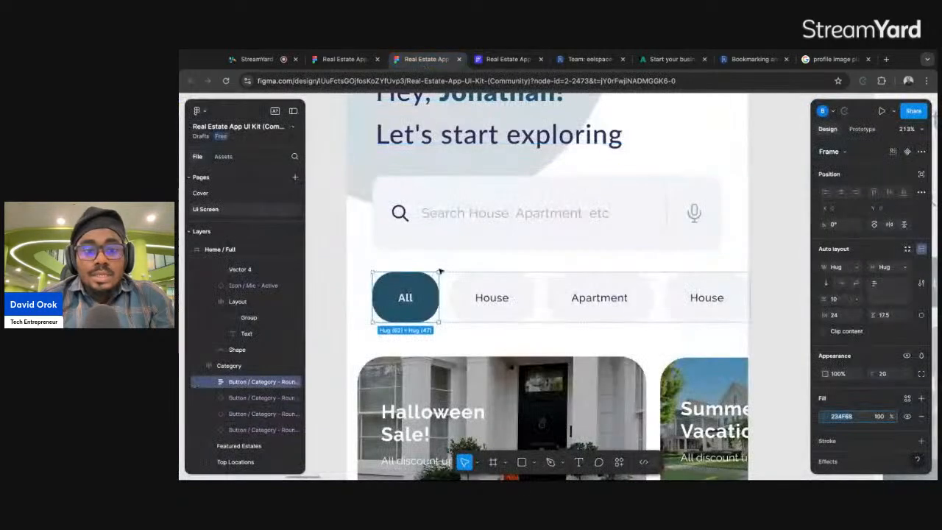
double_click(410, 298)
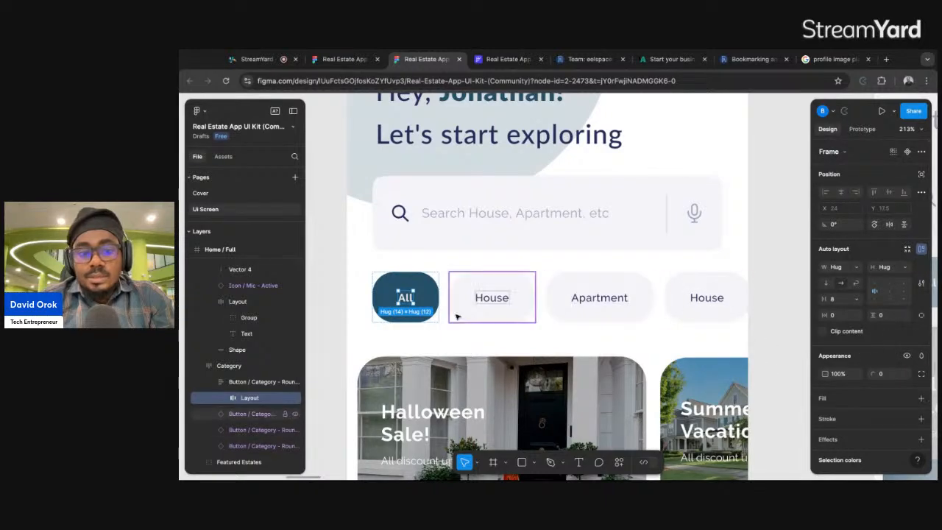
double_click(406, 301)
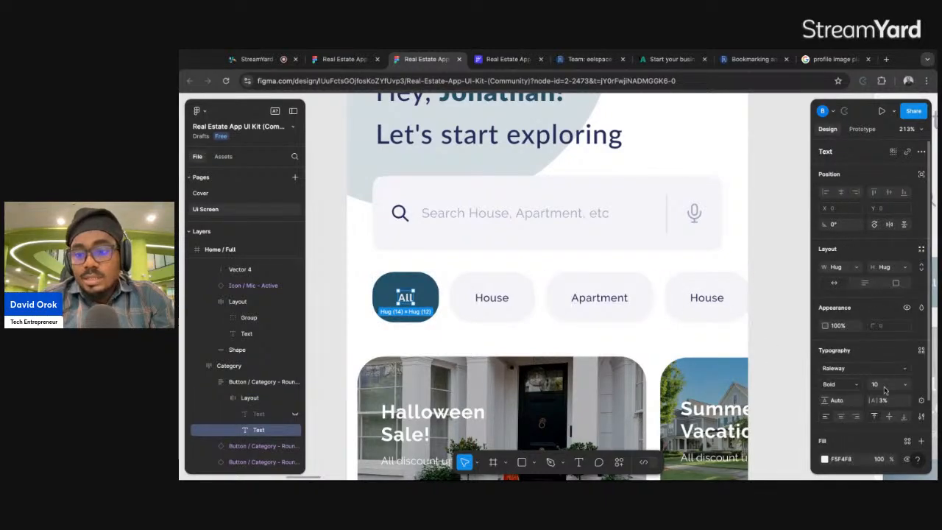
left_click(508, 59)
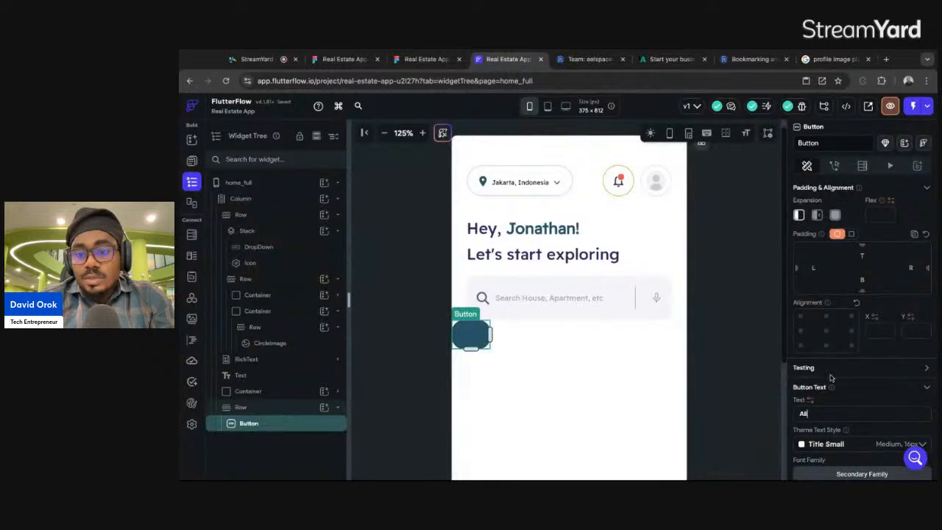
scroll(831, 378, "down", 2)
type("1")
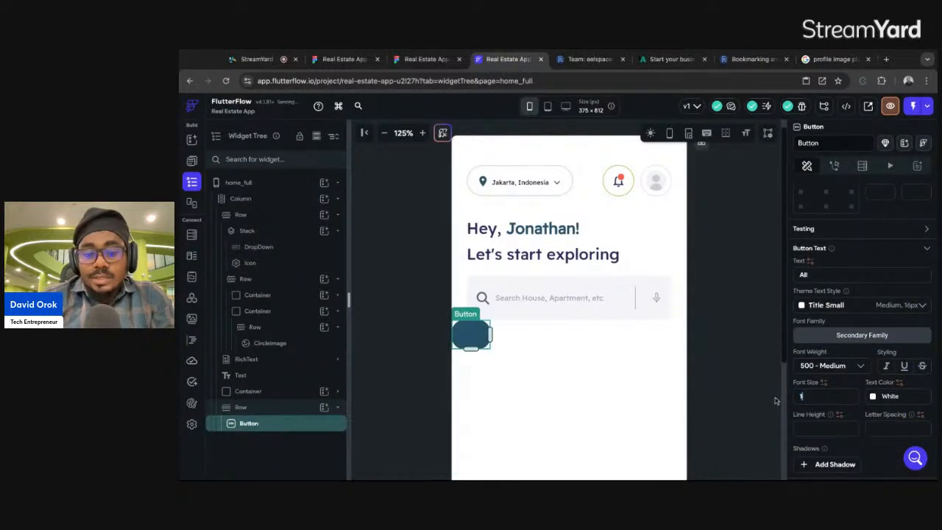
type("0")
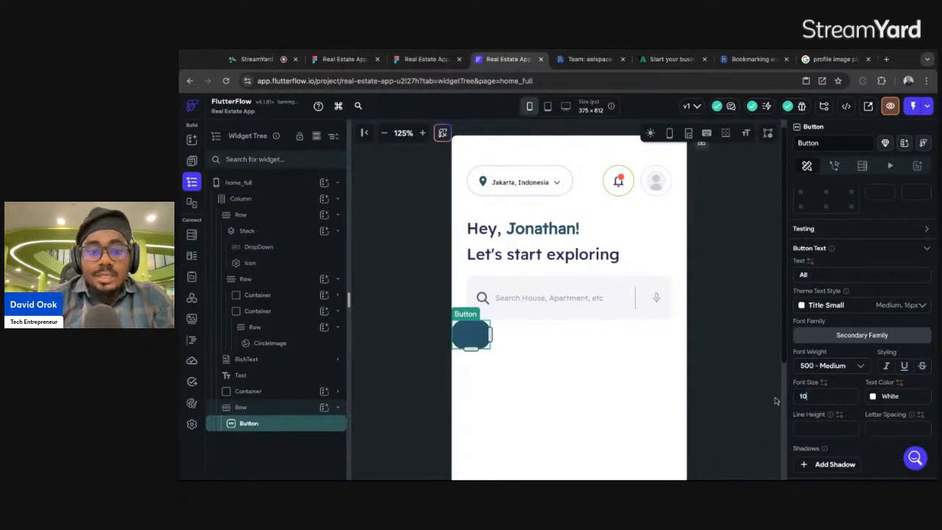
left_click(430, 61)
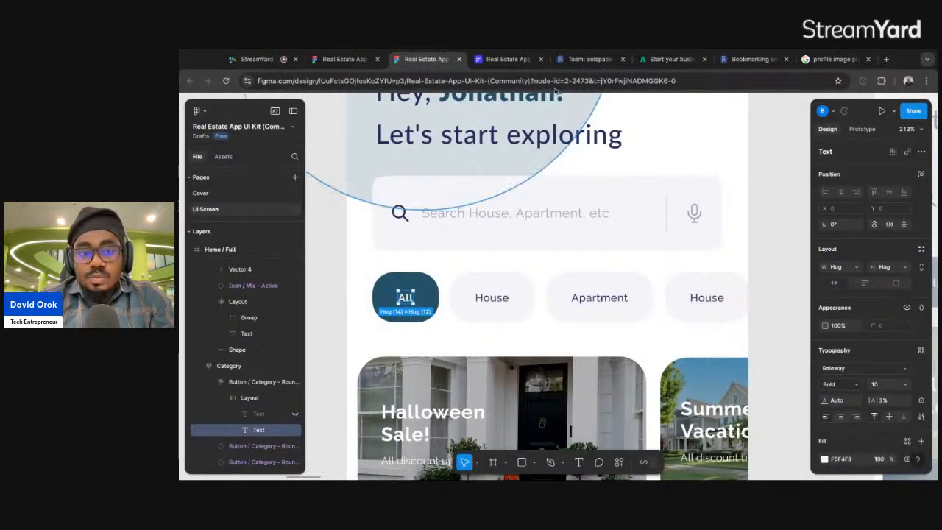
left_click(507, 59)
left_click(834, 374)
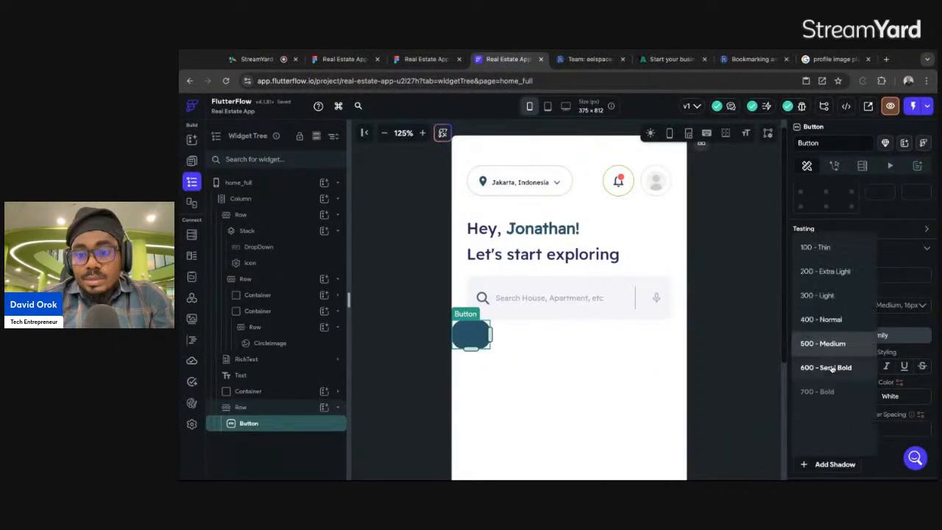
left_click(821, 396)
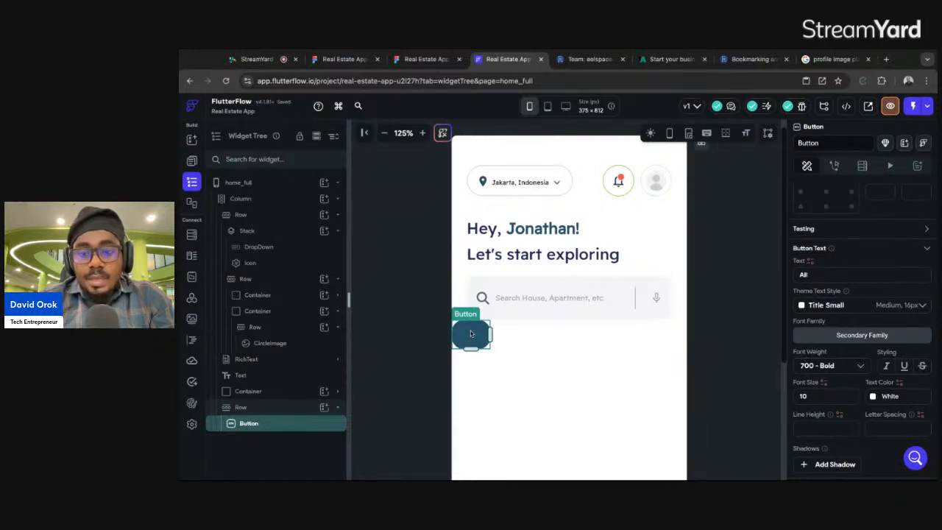
Try a width of 65 for the All button.
scroll(841, 421, "down", 5)
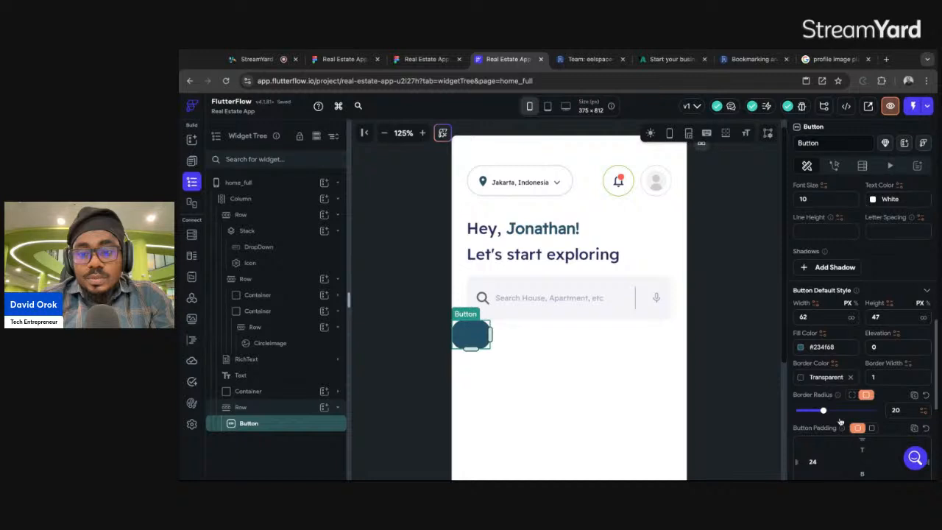
key("BackSpace")
type("9")
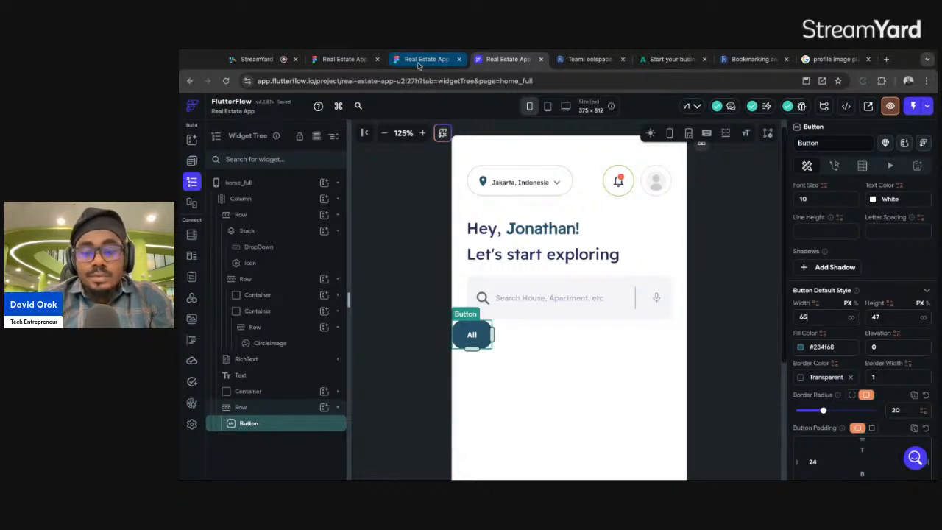
scroll(817, 346, "down", 2)
scroll(817, 345, "up", 4)
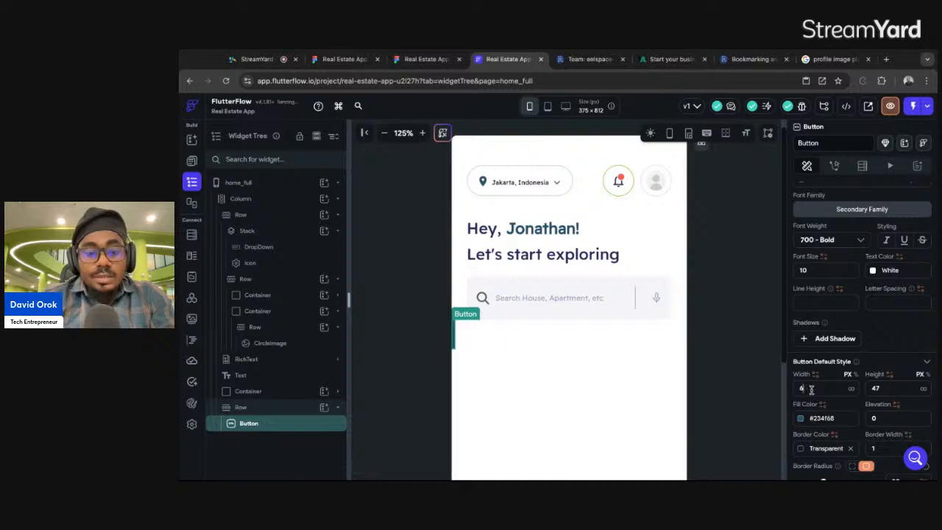
Set the All button's inner left and right padding to 20 and compare the button with the Figma design.
scroll(824, 401, "down", 5)
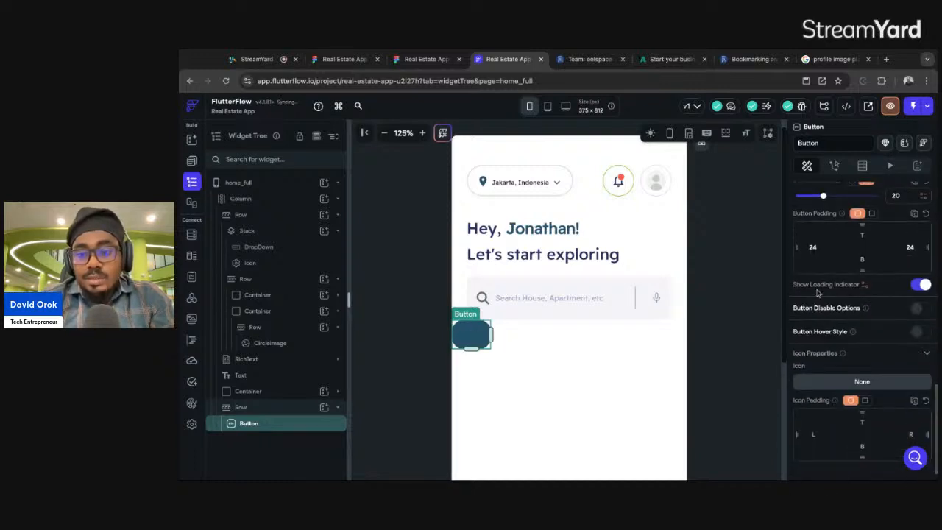
double_click(818, 243)
type("20")
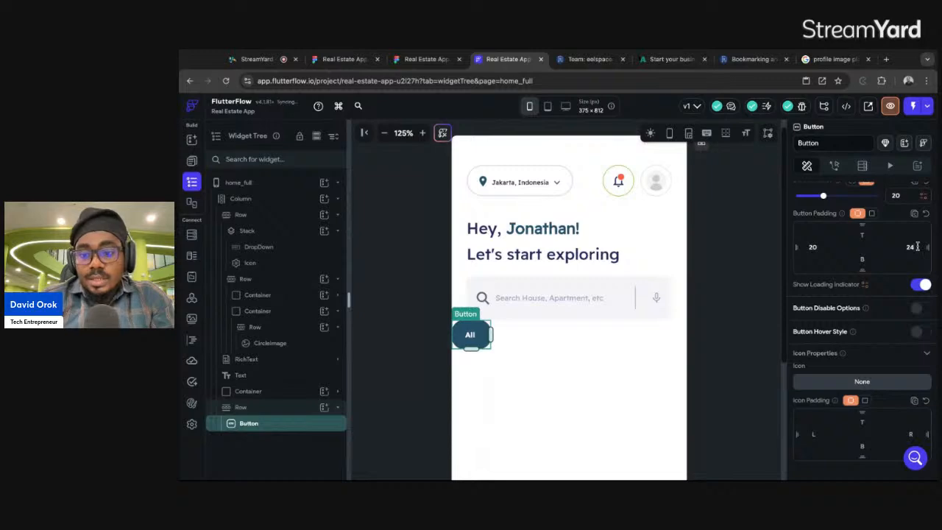
left_click(425, 59)
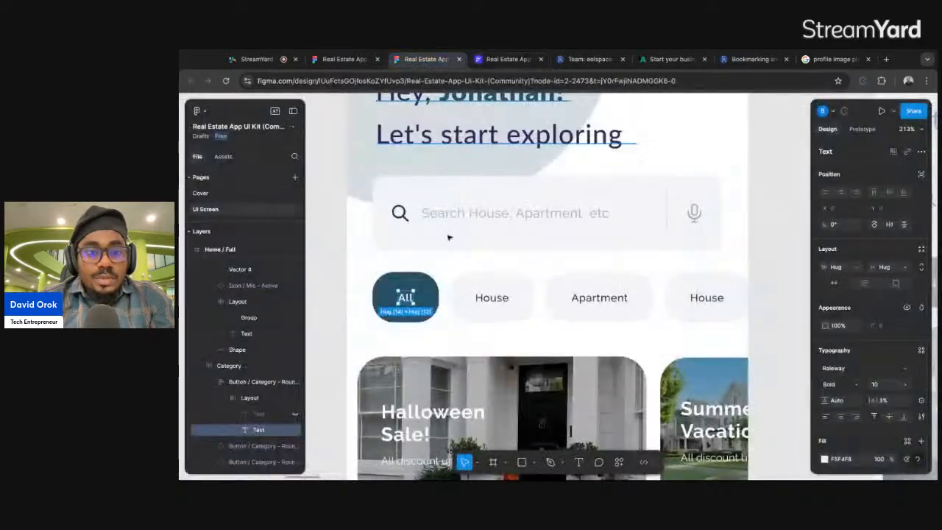
left_click(430, 295)
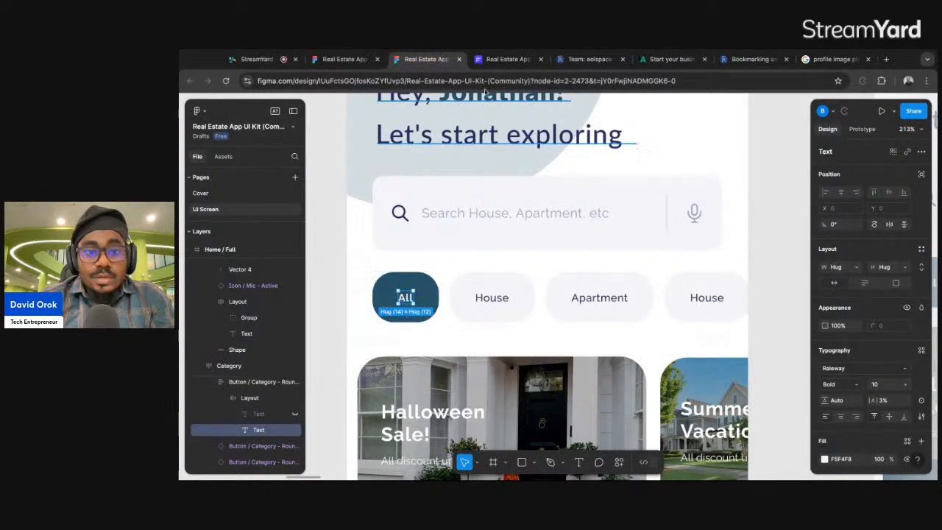
left_click(504, 59)
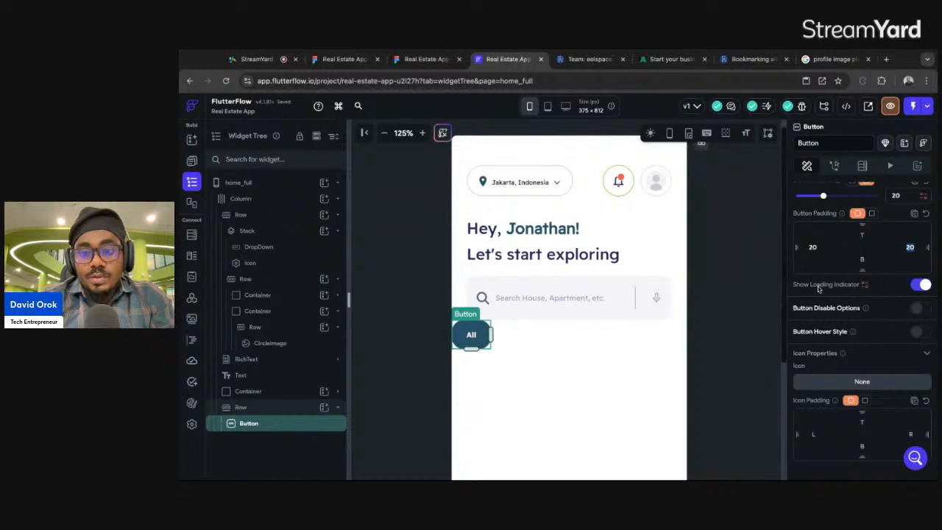
left_click(707, 319)
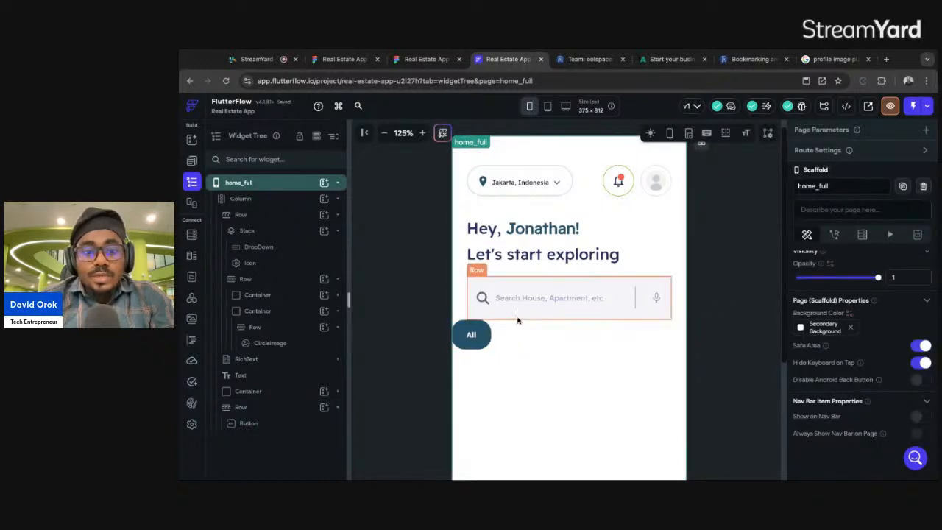
Measure the All button's distance from the screen edge in Figma and set the FlutterFlow button's outer left padding to 24.
left_click(471, 332)
left_click(425, 59)
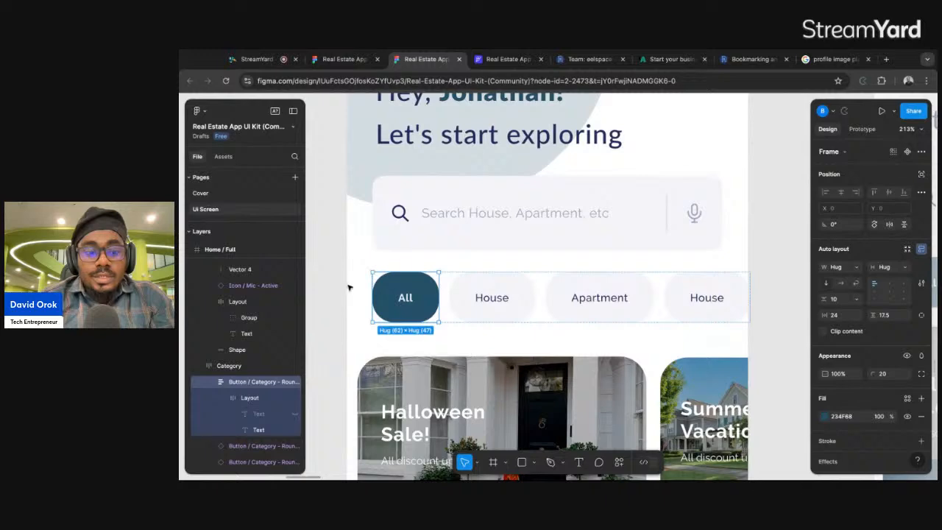
key("alt")
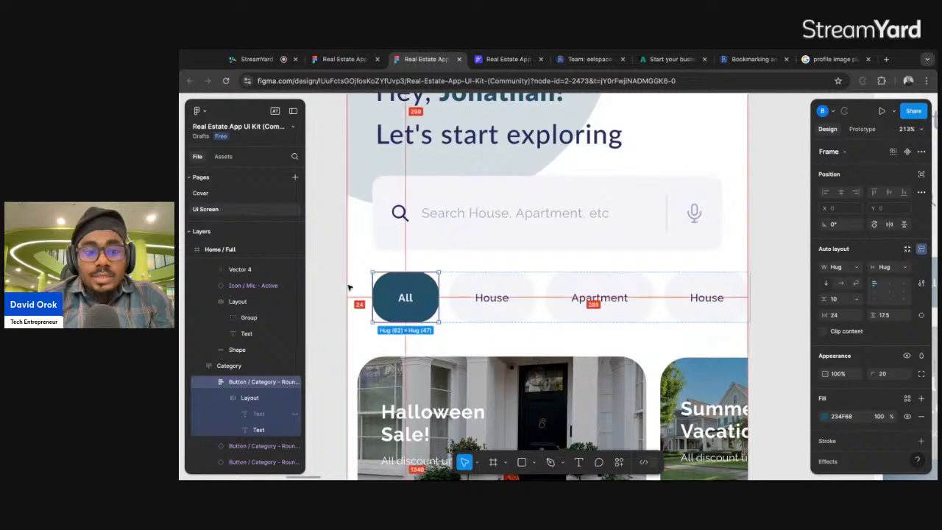
left_click(508, 60)
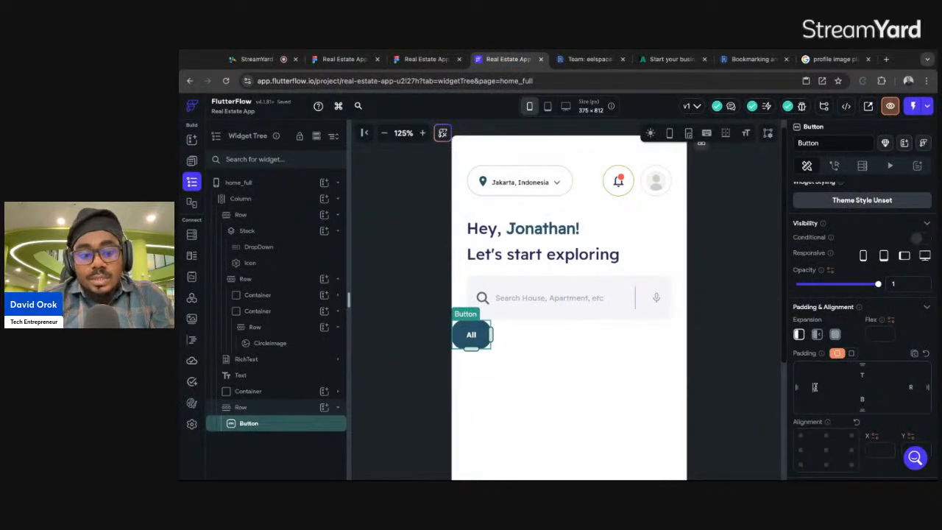
type("24")
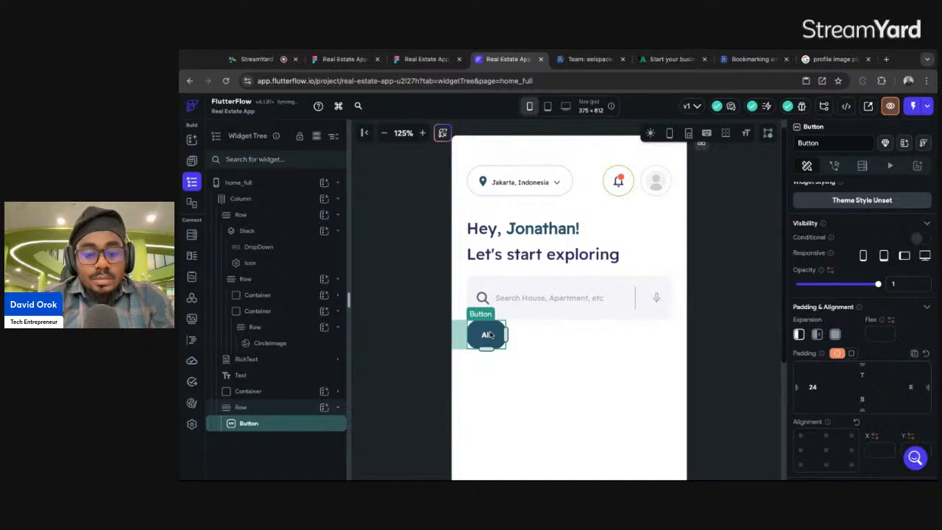
Duplicate the All button, measure the gap between All and House in Figma, and set the duplicate's left padding to 10.
key("ctrl+d")
left_click(542, 335)
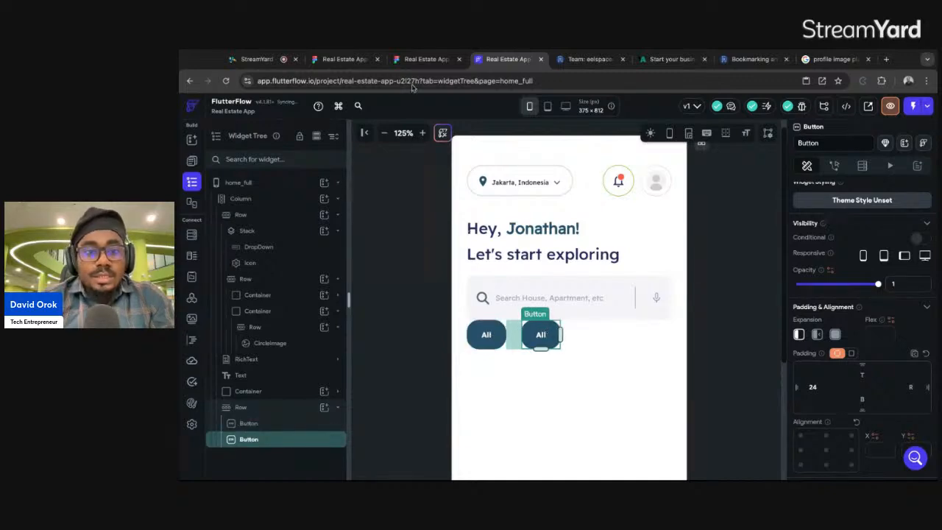
left_click(427, 59)
left_click(458, 289)
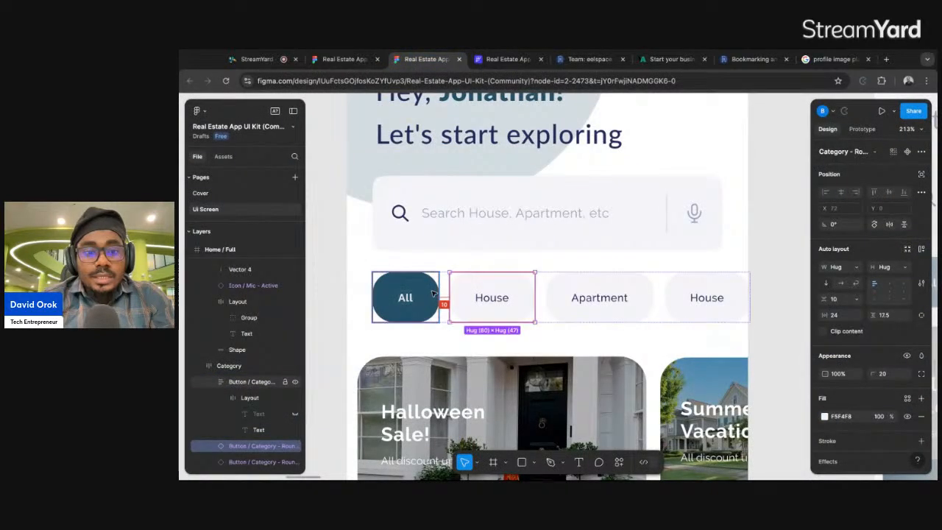
left_click(493, 62)
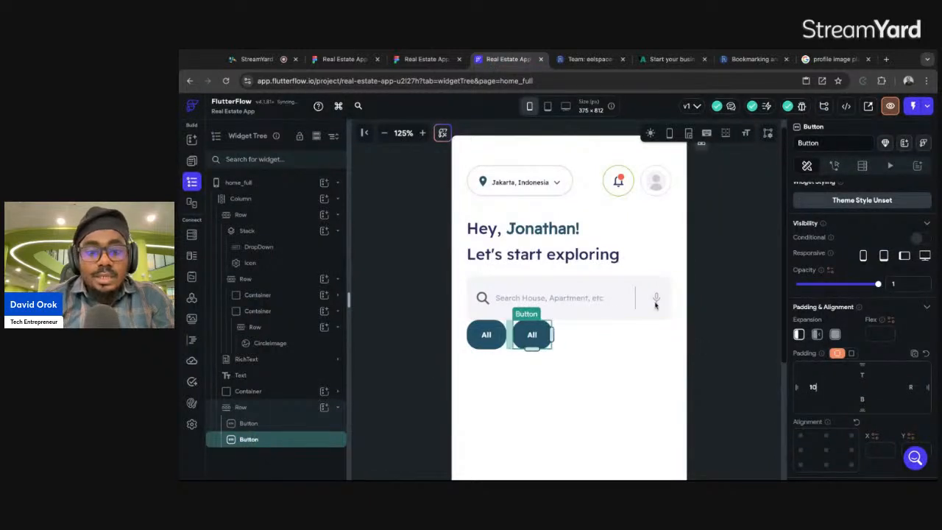
Copy the House category button's fill colour F5F4F8 from Figma and apply it to the second button in FlutterFlow.
left_click(429, 60)
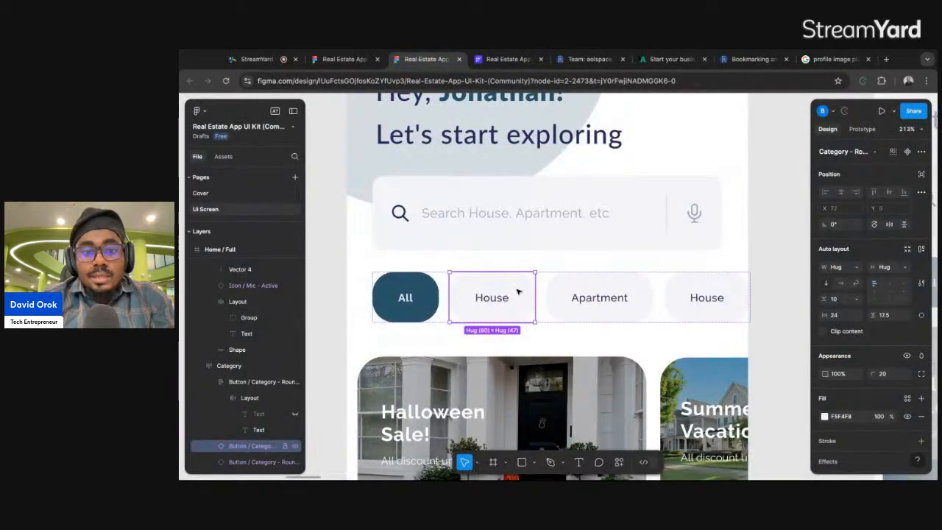
left_click(842, 416)
key("ctrl+c")
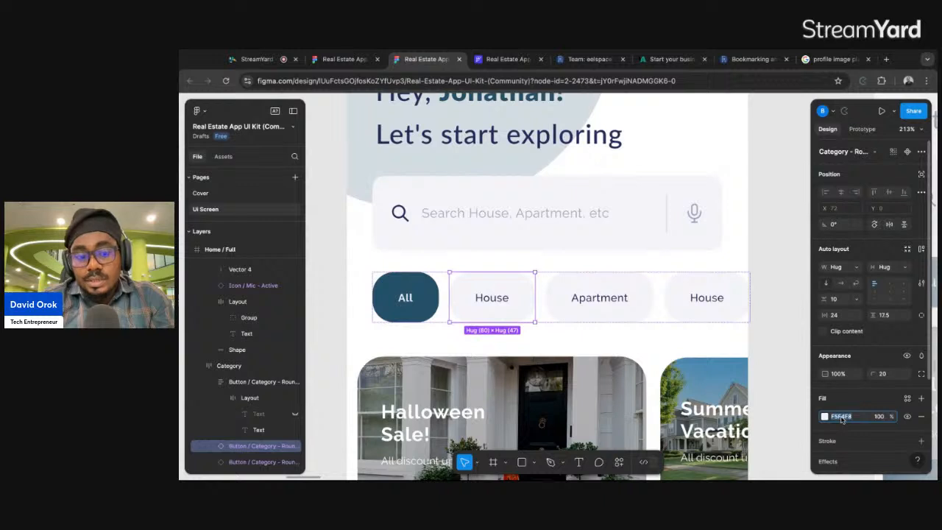
left_click(521, 292)
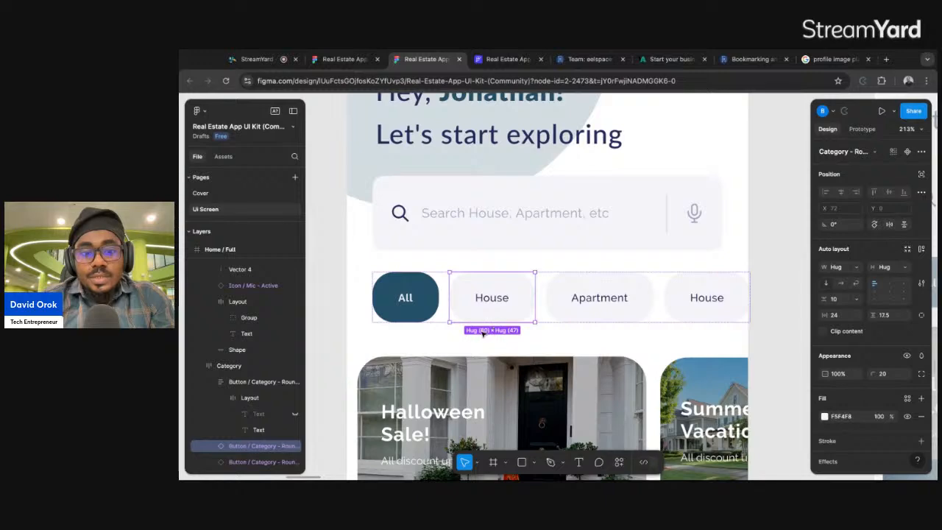
left_click(503, 60)
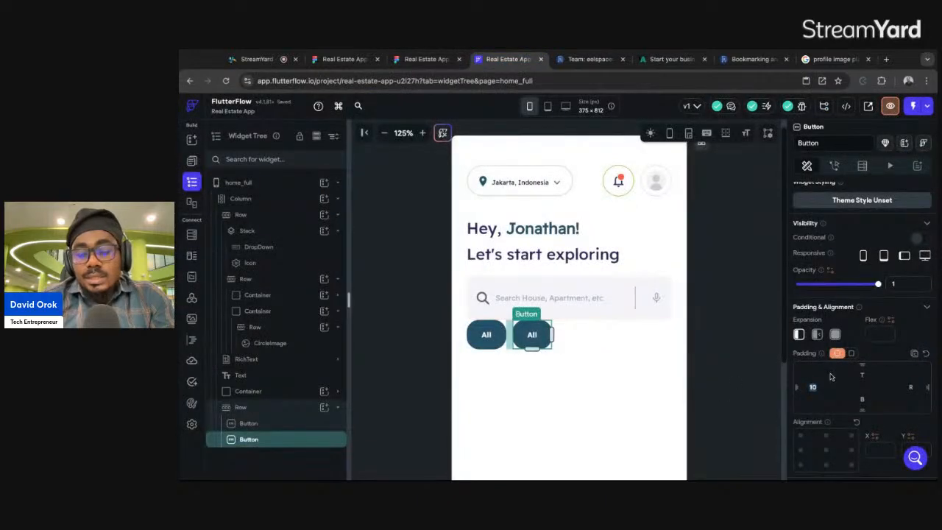
scroll(831, 376, "down", 5)
scroll(830, 376, "down", 4)
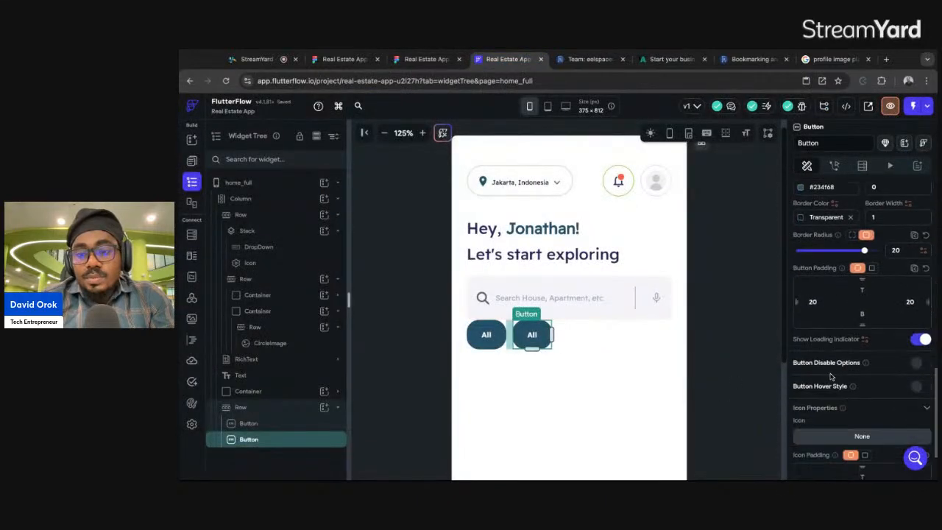
left_click(822, 222)
key("ctrl+v")
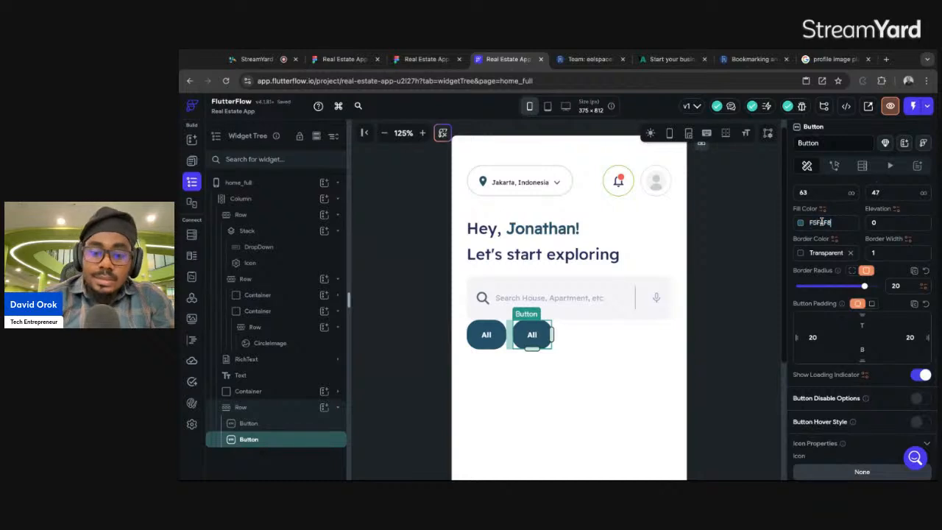
key("Return")
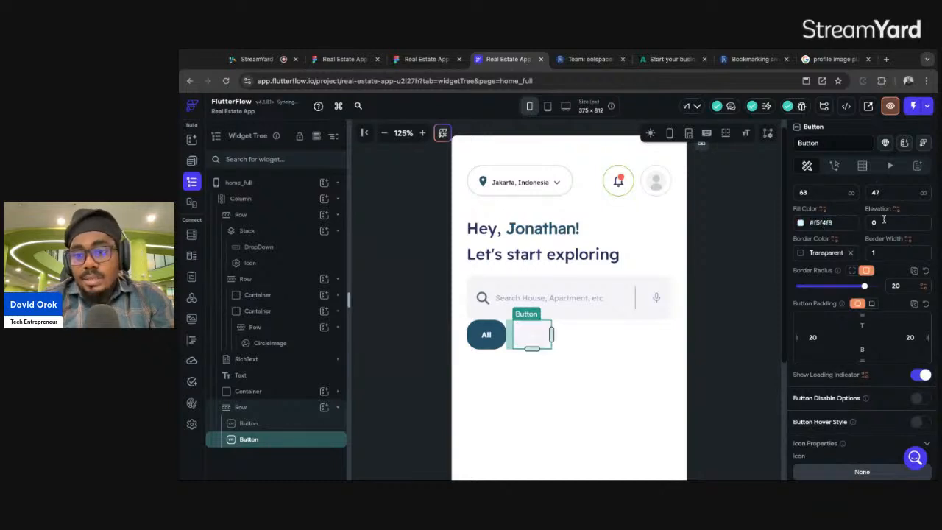
Set the second button's width to 80 and its text to House, and check it against the Figma design.
left_click(824, 195)
type("80")
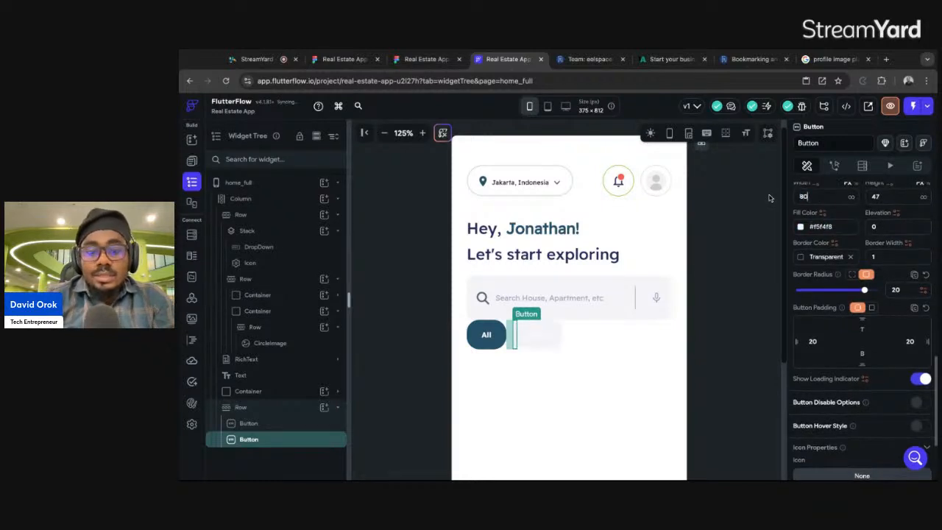
scroll(806, 277, "down", 5)
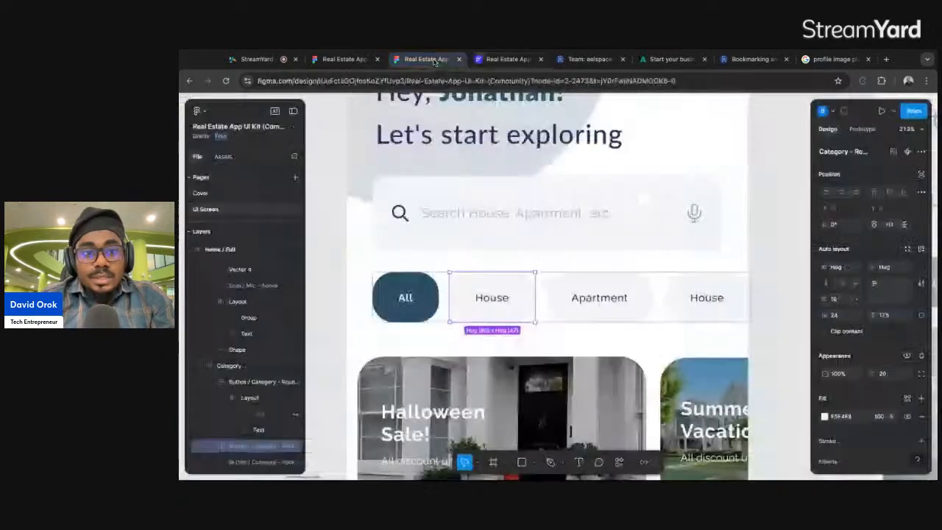
left_click(426, 59)
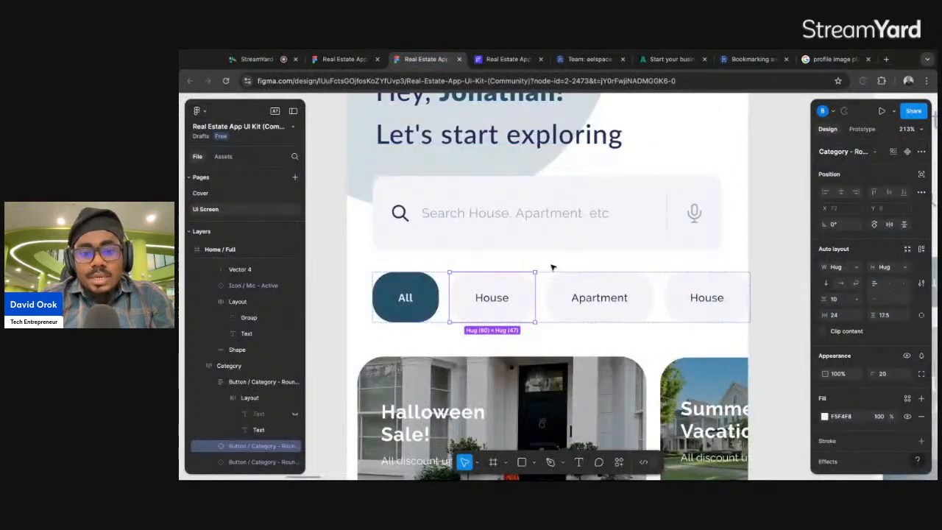
left_click(536, 275)
left_click(501, 59)
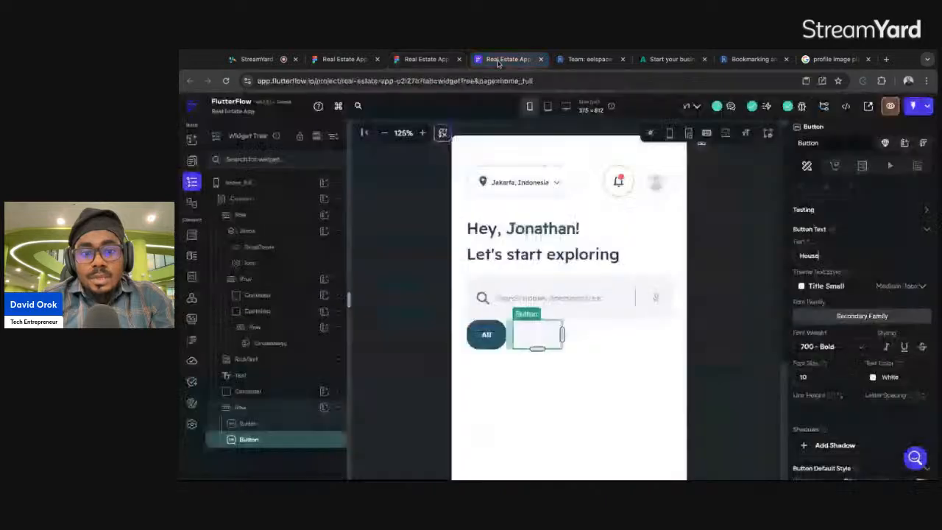
left_click(652, 361)
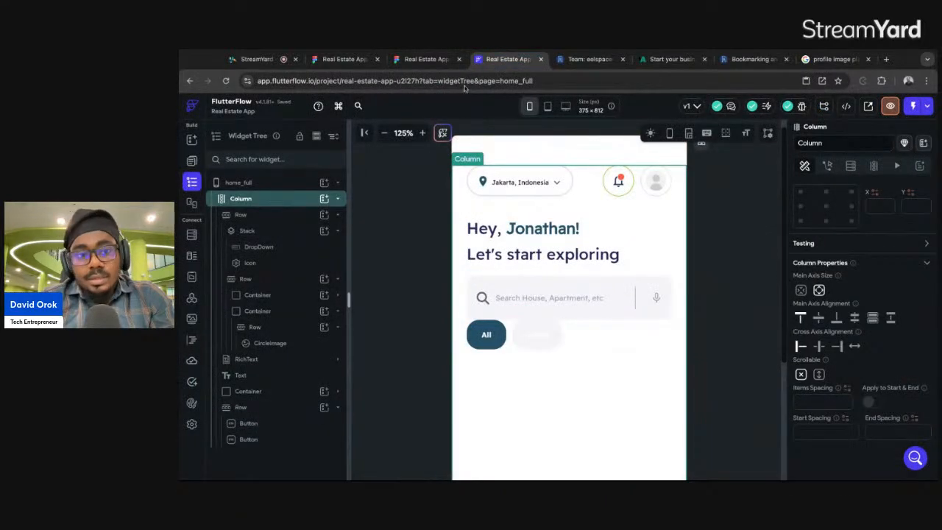
Copy the House label's text colour 252B5C from Figma and apply it to the House button's text in FlutterFlow.
left_click(425, 59)
left_click(499, 299)
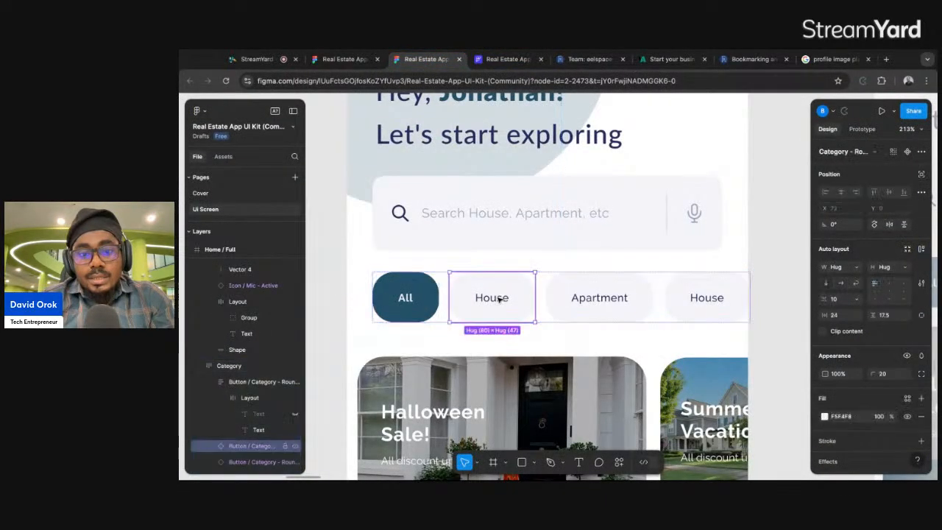
double_click(499, 299)
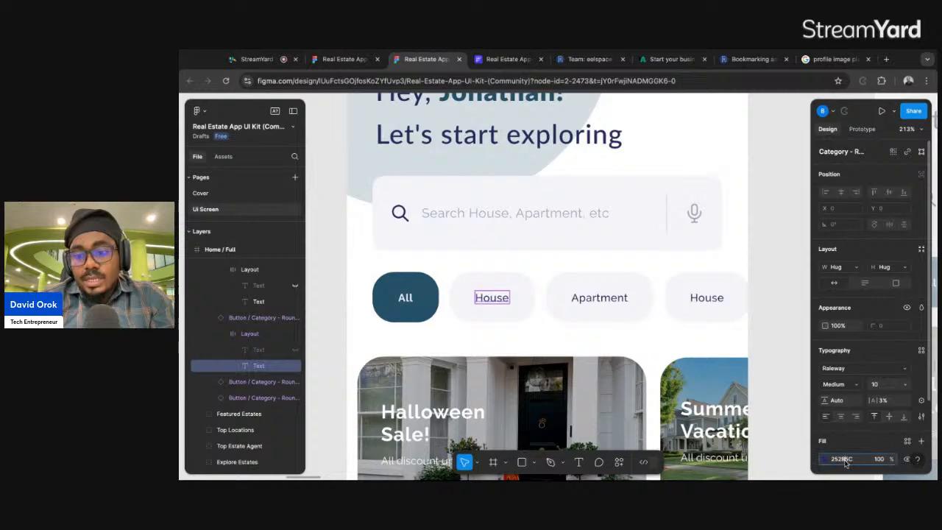
left_click(506, 59)
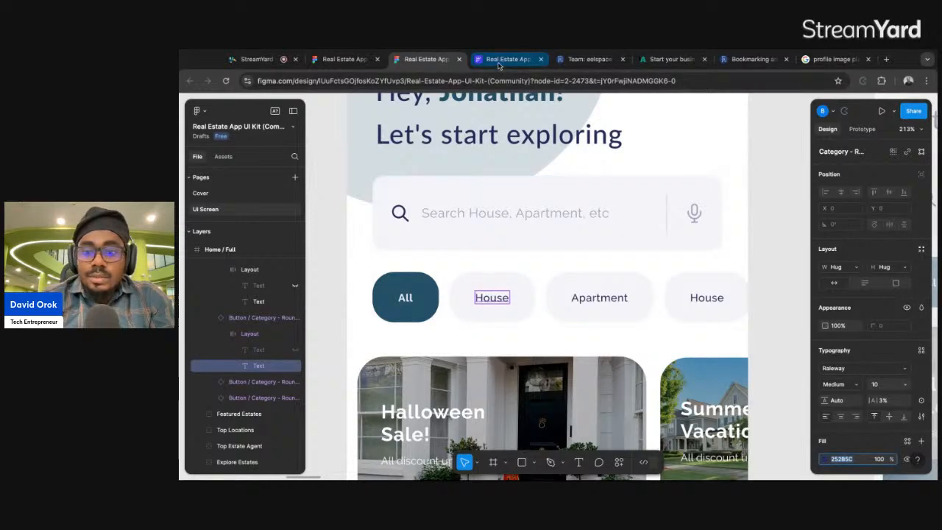
left_click(544, 341)
scroll(803, 379, "down", 2)
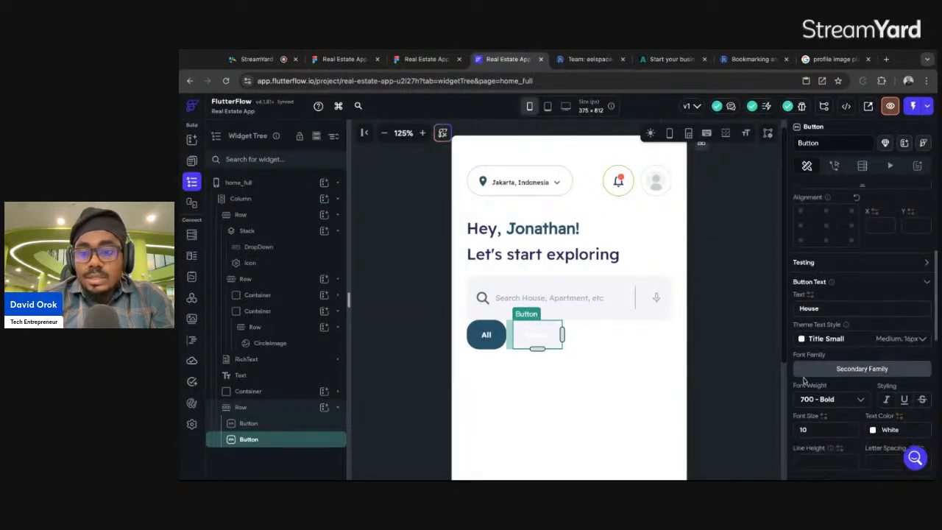
scroll(804, 380, "down", 1)
double_click(892, 349)
type("252B5C")
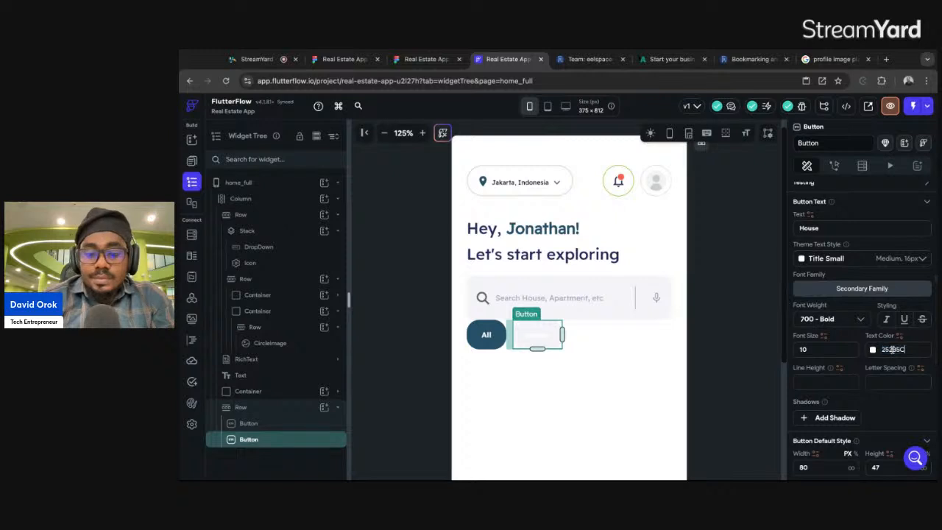
key("Return")
left_click(600, 341)
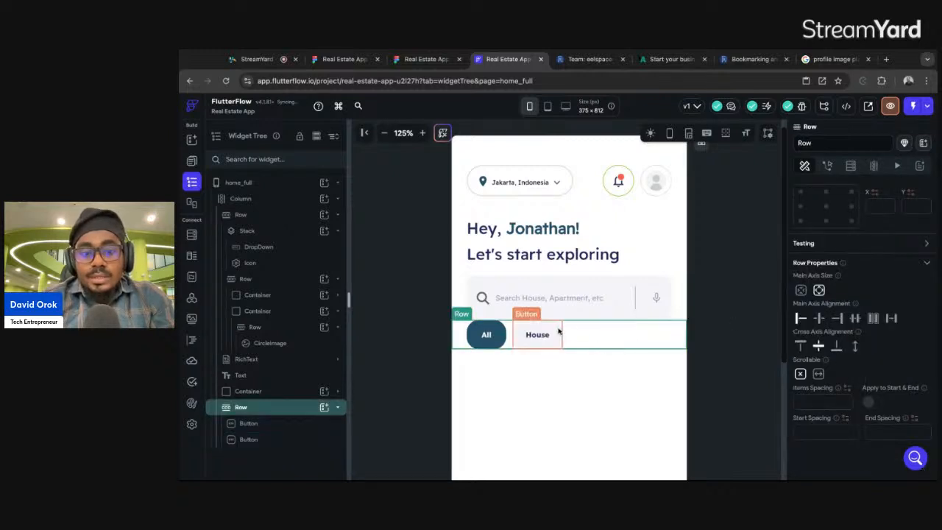
Measure the gap between the search bar and the All button in Figma and apply it as the button row's top padding in FlutterFlow.
left_click(426, 59)
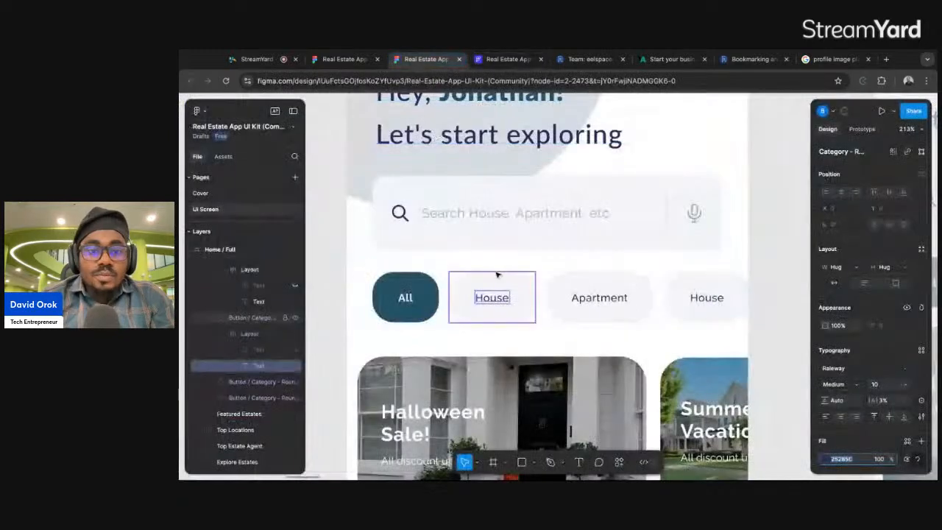
left_click(427, 290)
key("alt")
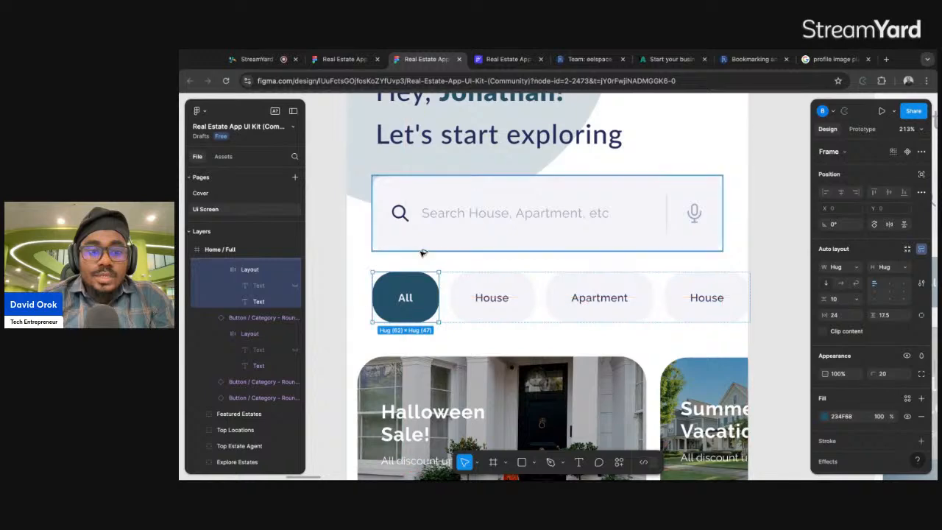
left_click(508, 59)
scroll(873, 340, "up", 5)
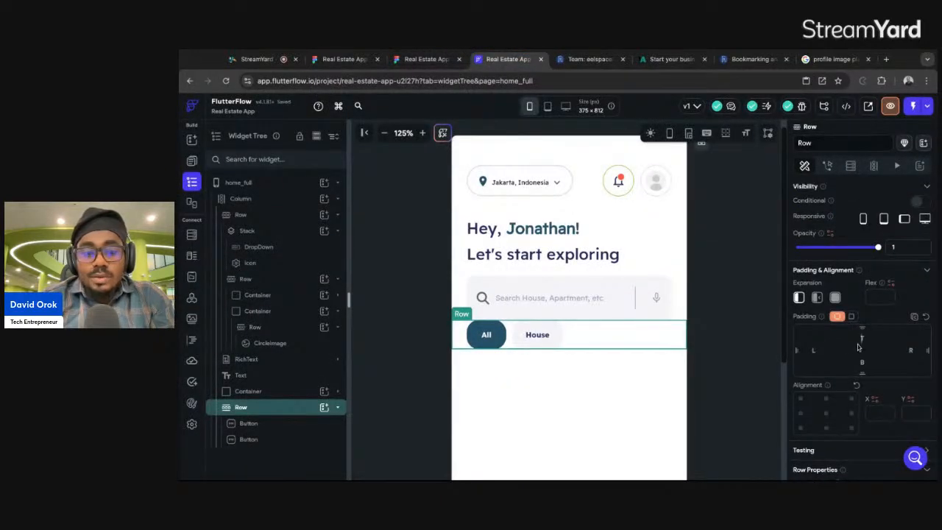
Duplicate the House button twice within the category row.
left_click(518, 347)
key("ctrl+d")
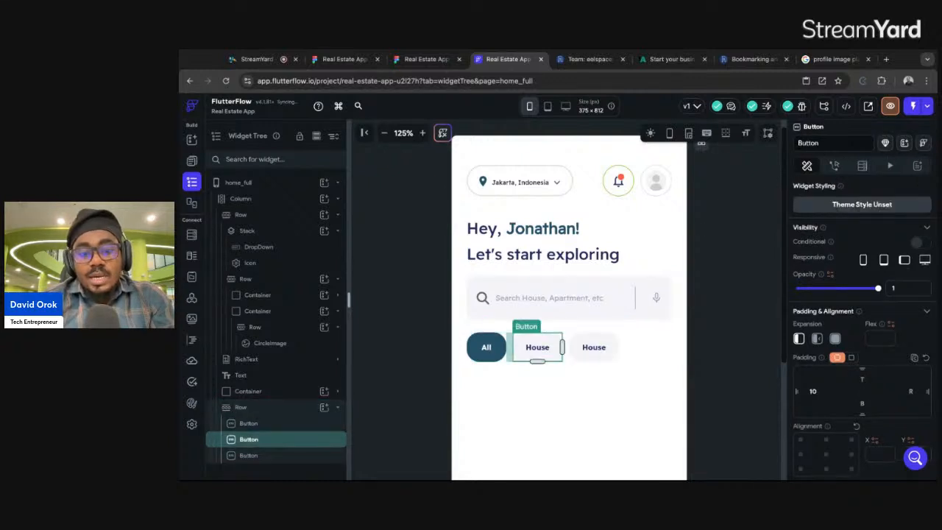
key("ctrl+d")
Check the Apartment button's size in Figma and set the third FlutterFlow button's text to Apartment.
key("ctrl+Page_Up")
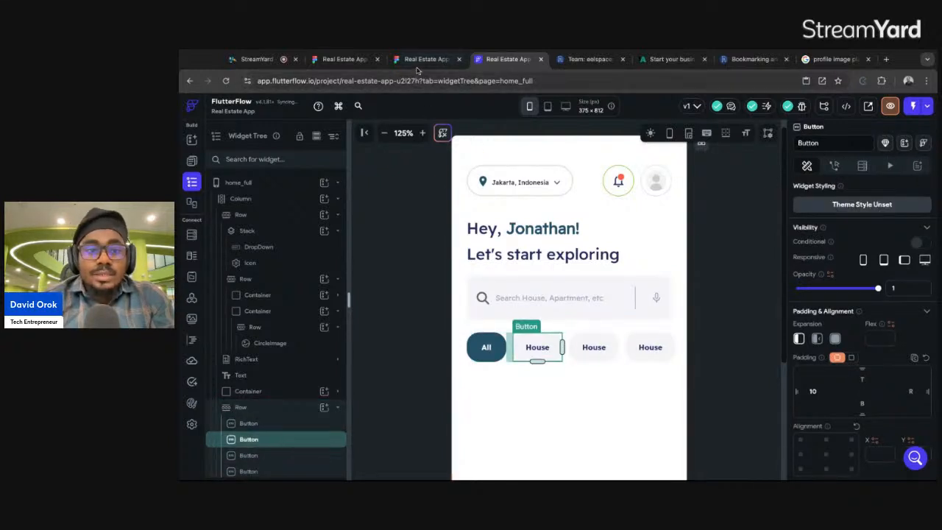
left_click(590, 302)
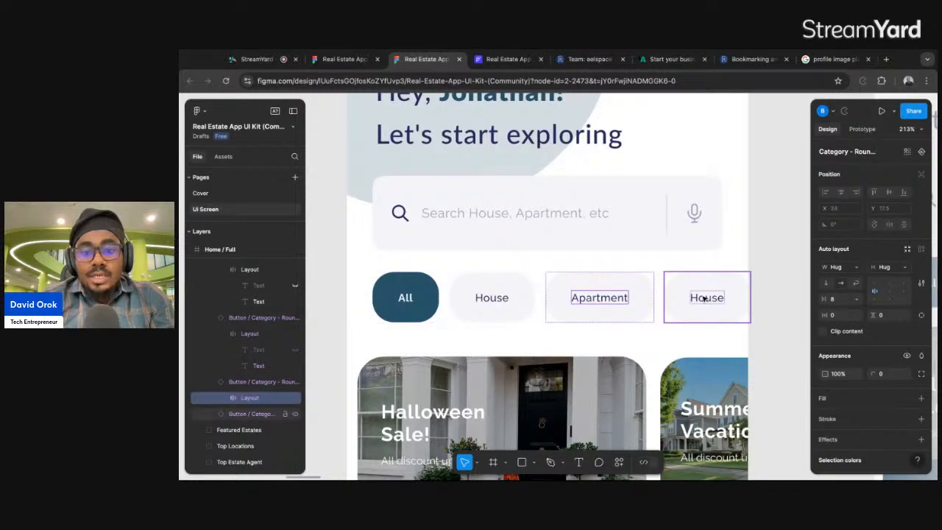
left_click(639, 284)
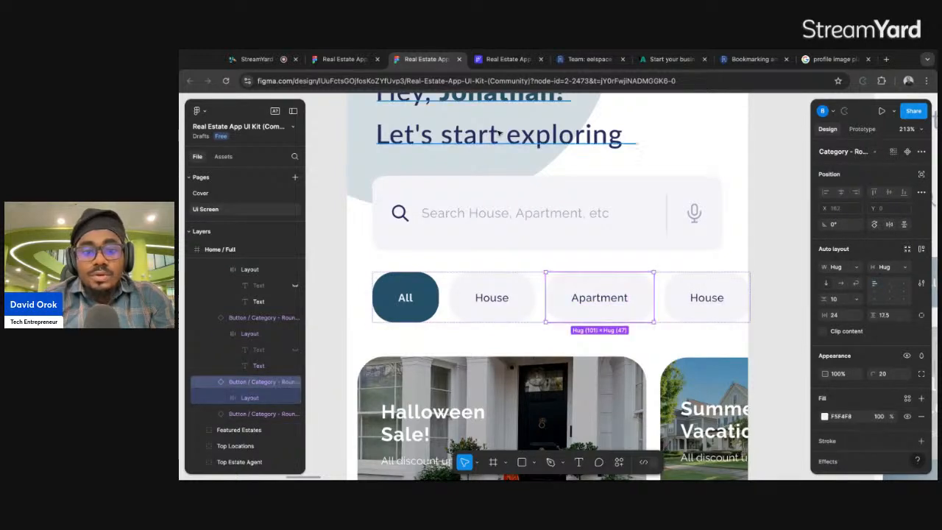
left_click(515, 59)
left_click(590, 349)
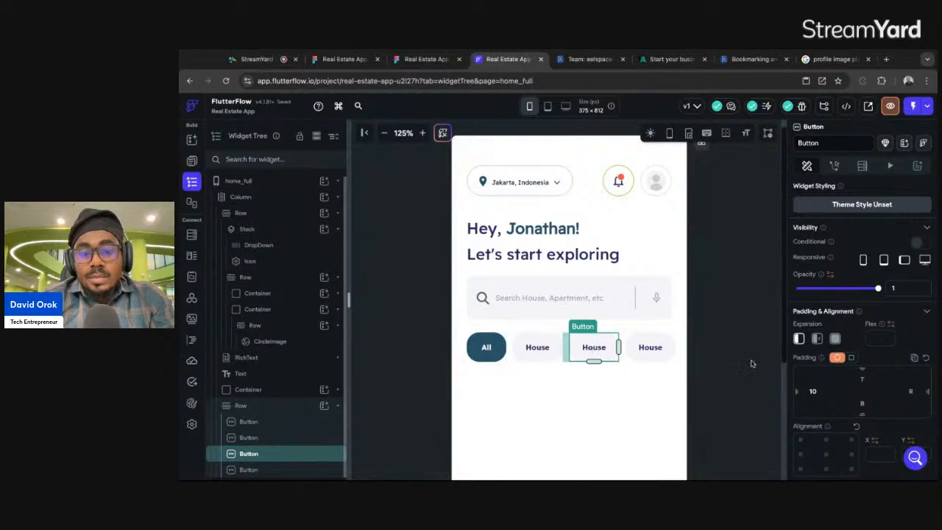
scroll(892, 324, "down", 3)
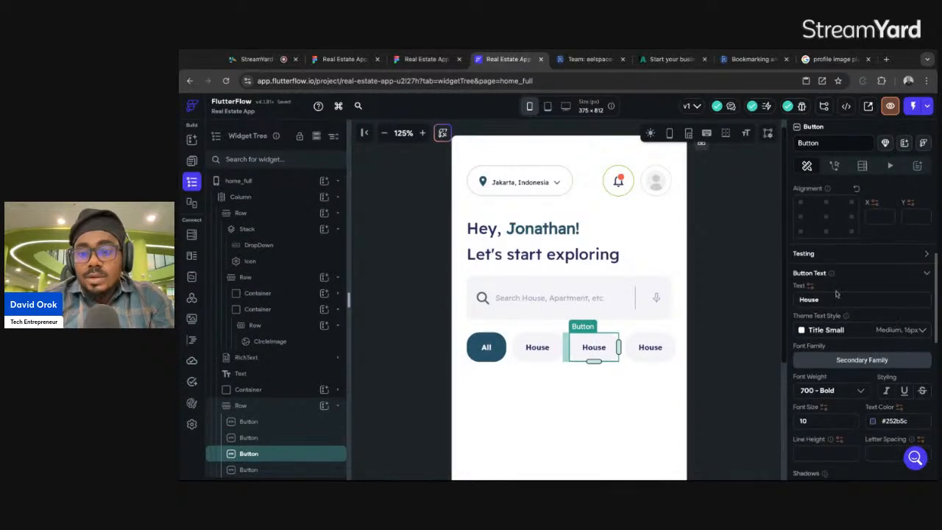
double_click(809, 300)
type("Apartment")
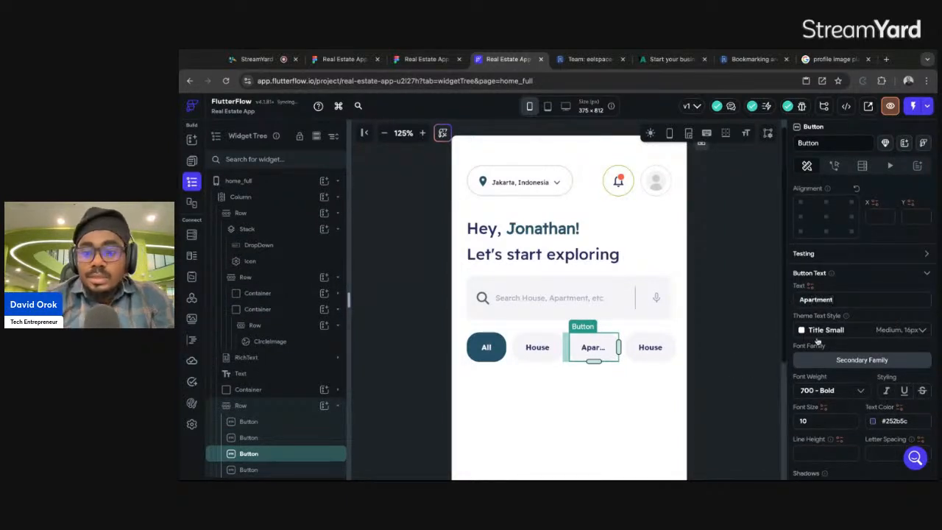
Set the Apartment button's width to 101 and its inner left and right padding to 16, and compare the row with Figma.
scroll(816, 337, "down", 5)
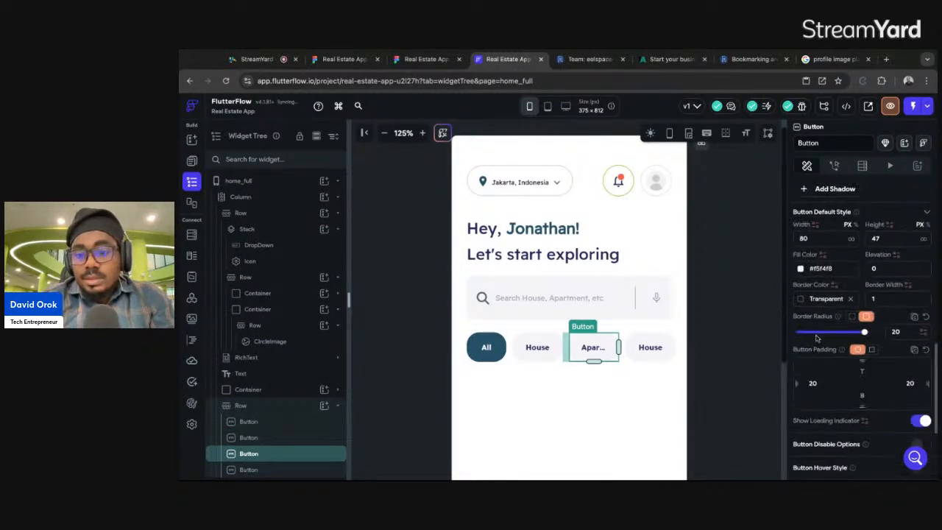
double_click(815, 238)
type("101")
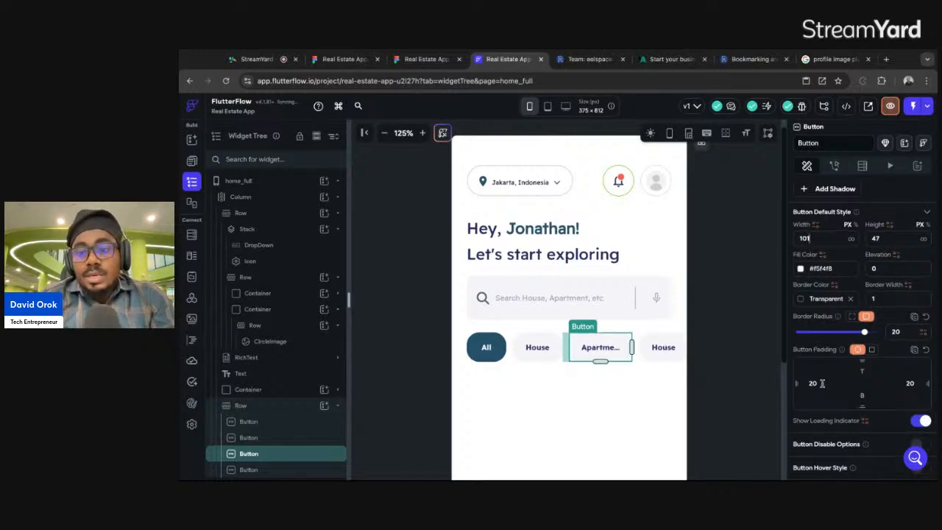
key("BackSpace")
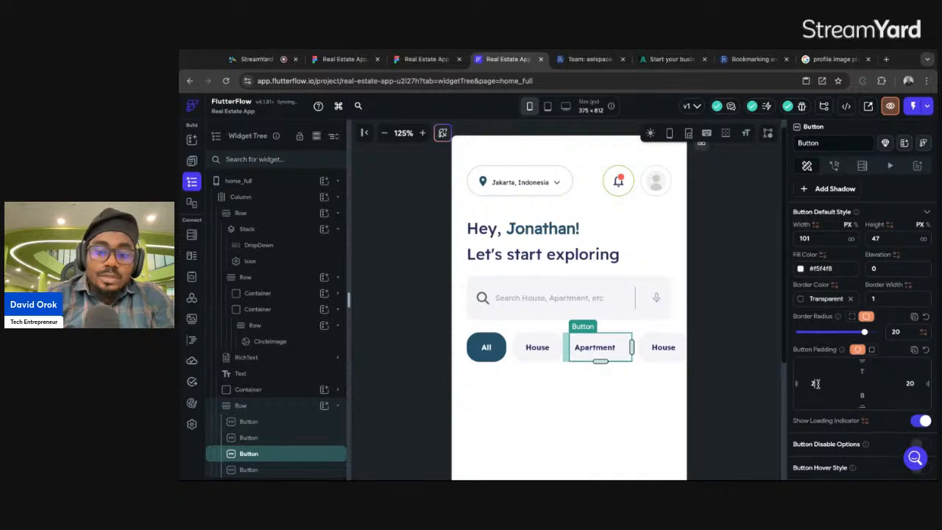
key("BackSpace")
type("1")
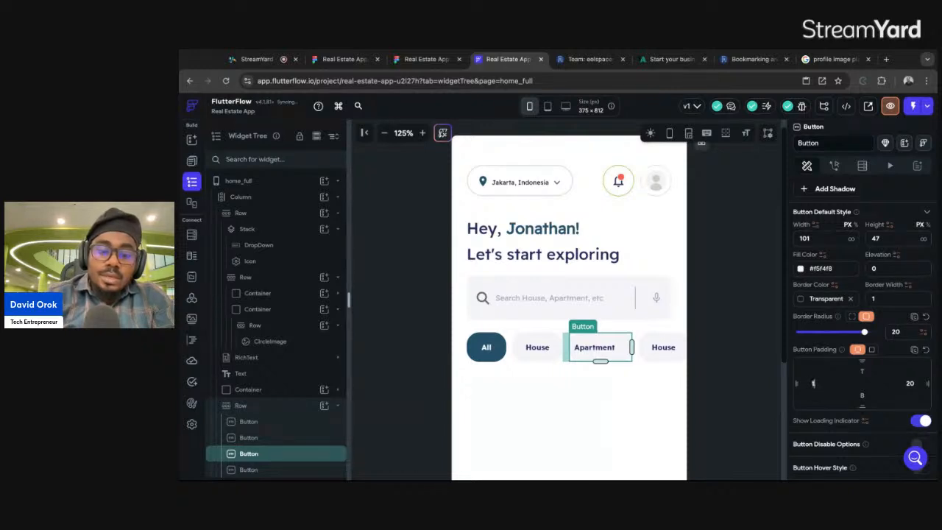
type("6")
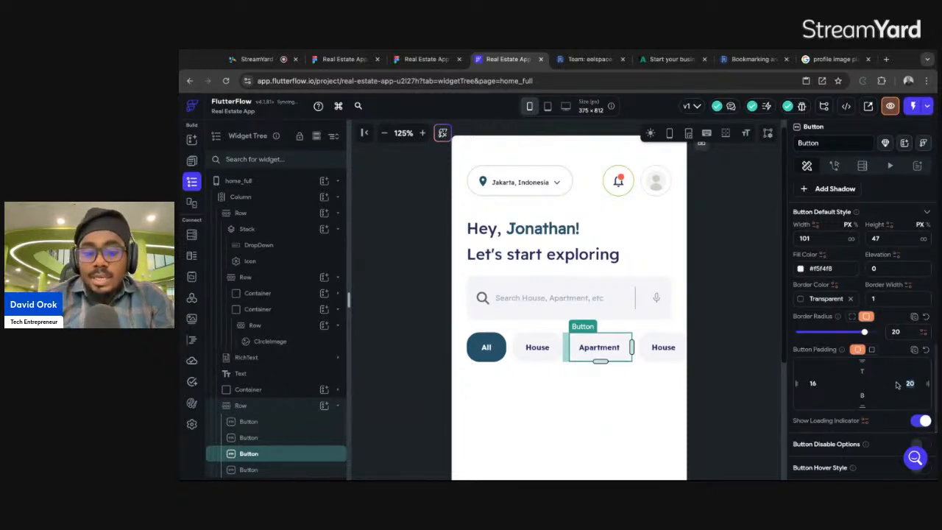
type("16")
left_click(652, 352)
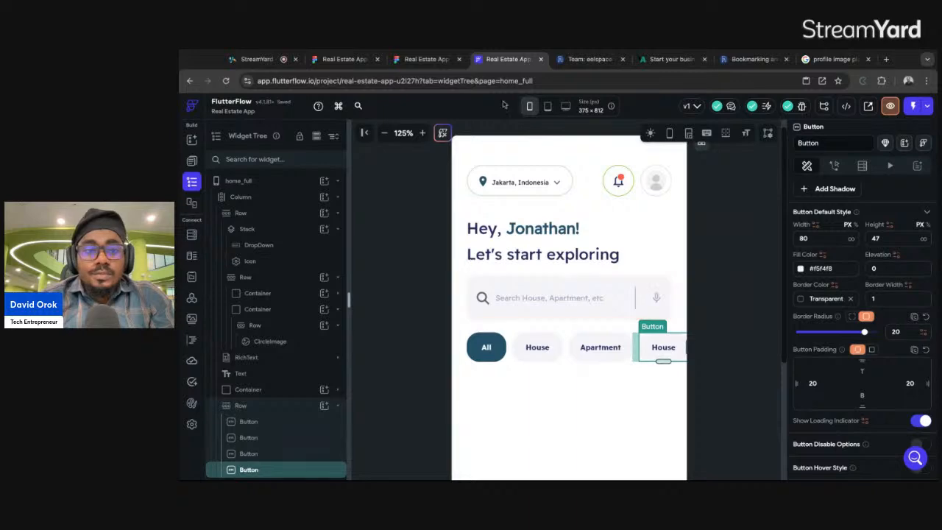
key("ctrl+shift+Tab")
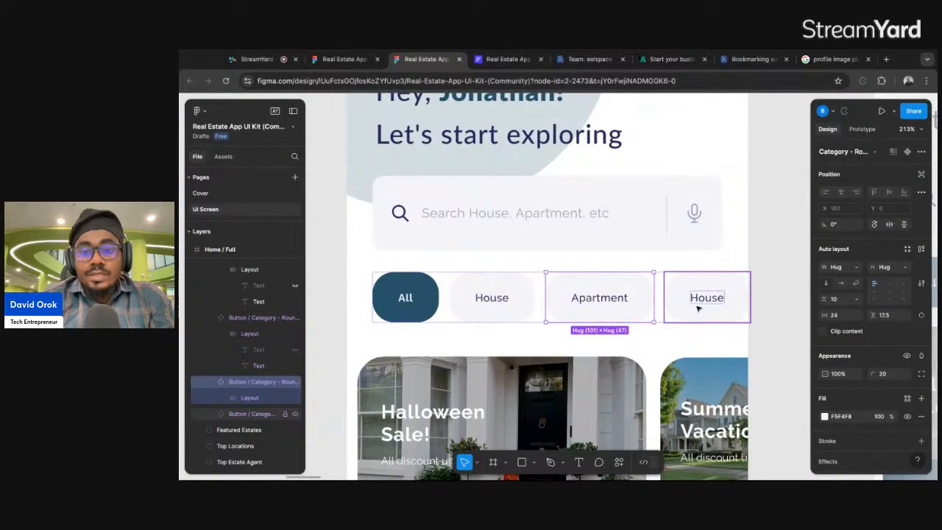
Compare the category row with Figma and examine the remaining home screen sections there, from the promo cards down to Explore Nearby Estates.
left_click(488, 59)
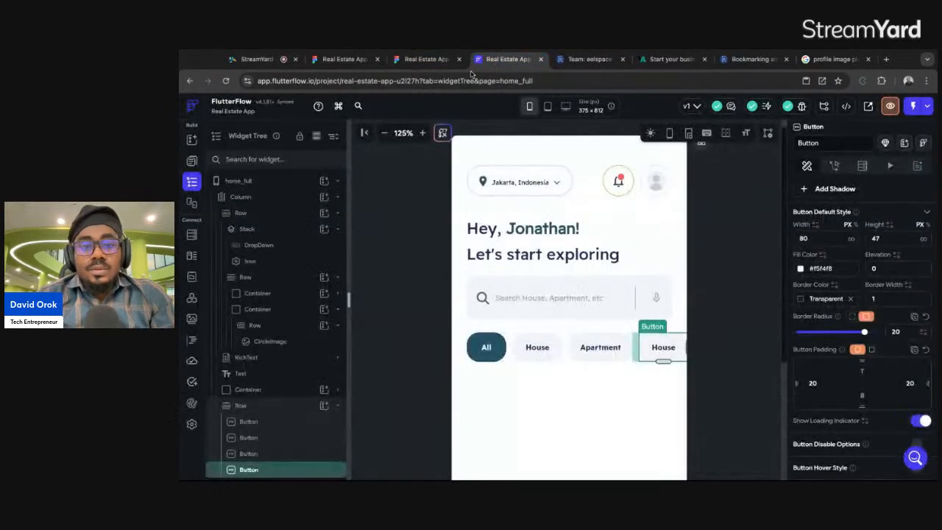
left_click(427, 62)
scroll(585, 312, "down", 3)
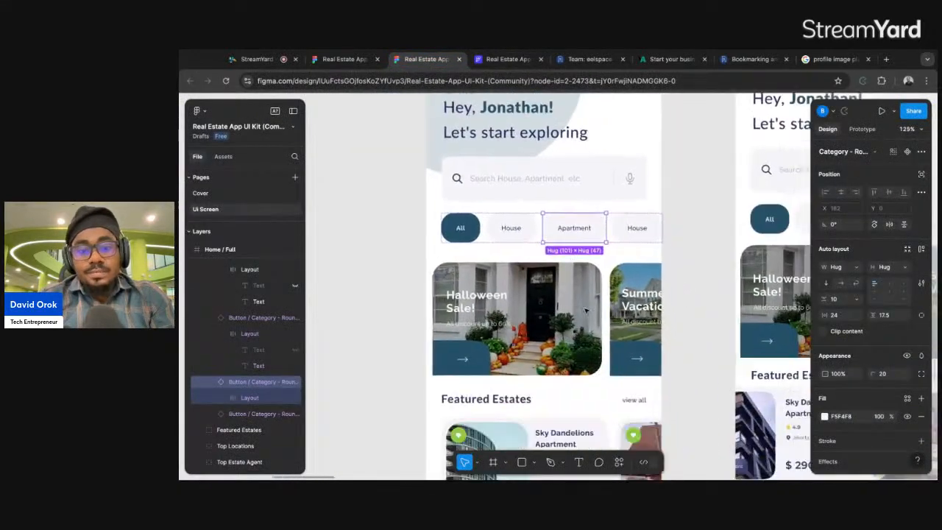
scroll(585, 311, "down", 5)
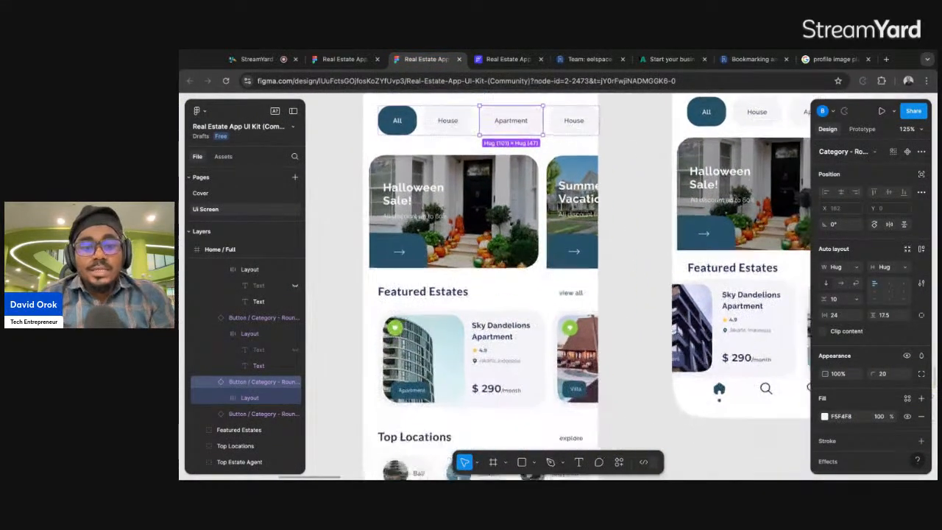
scroll(519, 211, "up", 3)
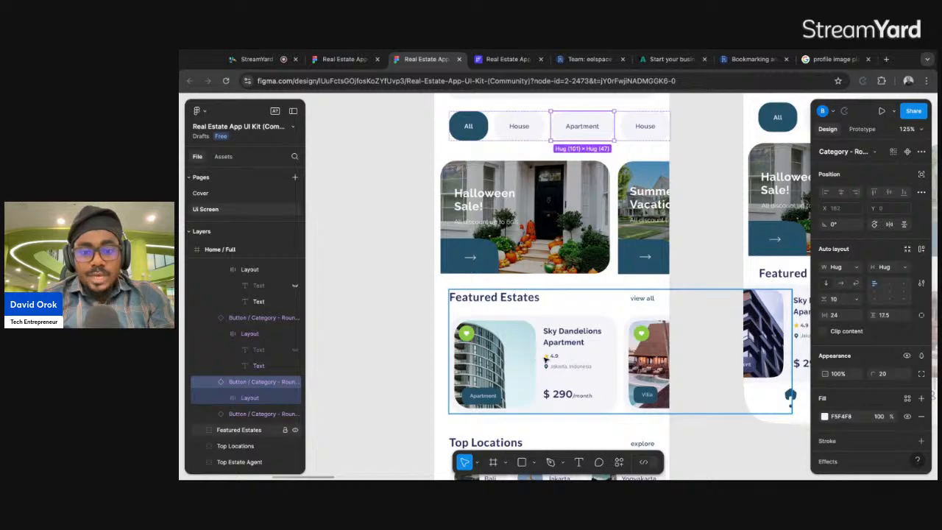
scroll(544, 357, "down", 4)
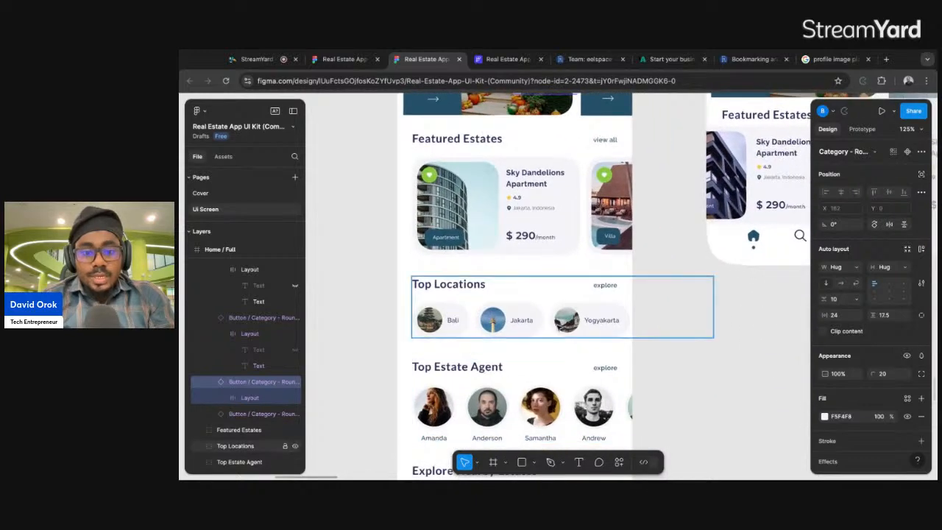
scroll(548, 317, "down", 5)
scroll(558, 328, "down", 8)
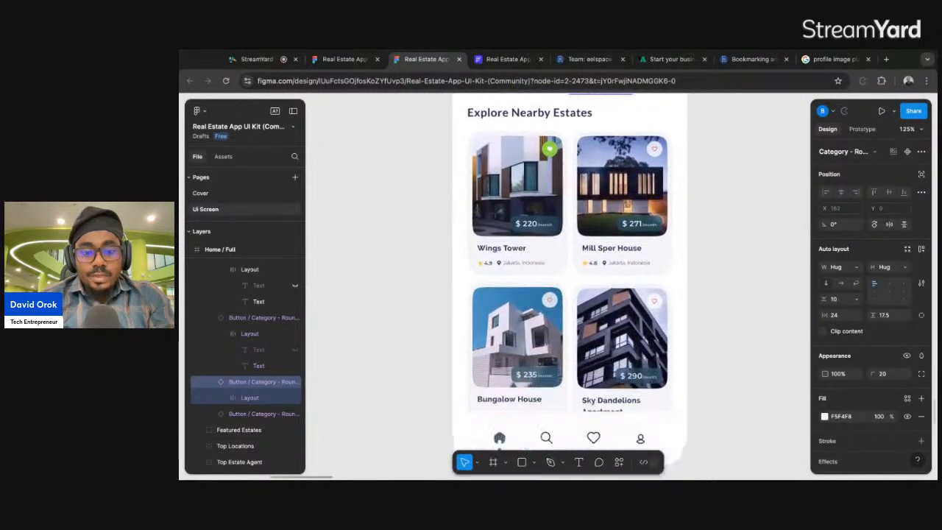
scroll(559, 295, "up", 15)
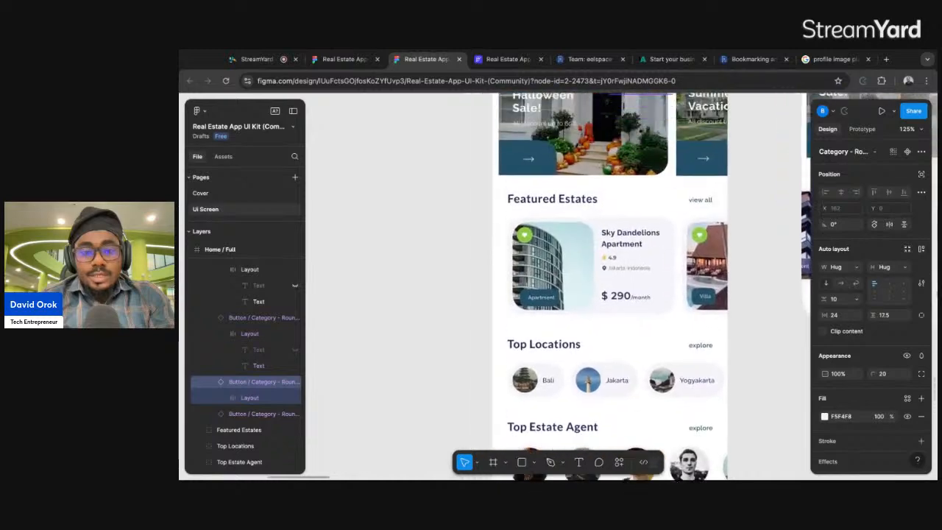
scroll(559, 294, "right", 1)
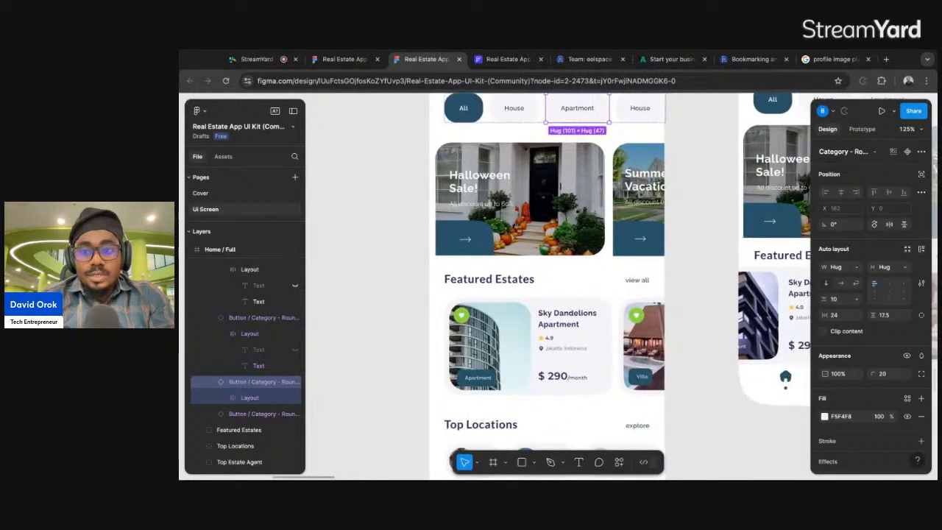
scroll(538, 294, "up", 3)
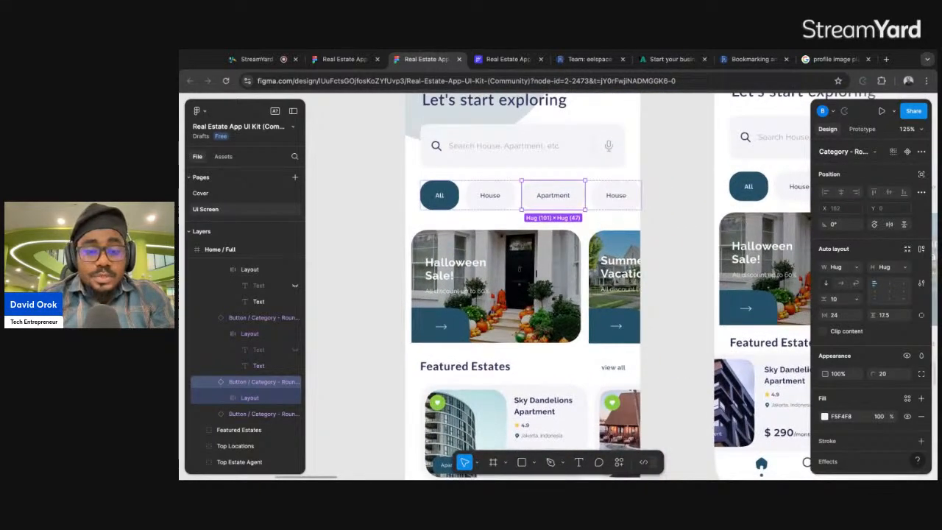
scroll(516, 250, "up", 5)
Check the Halloween Sale card's width and height in Figma and the space for it in FlutterFlow.
left_click(534, 238)
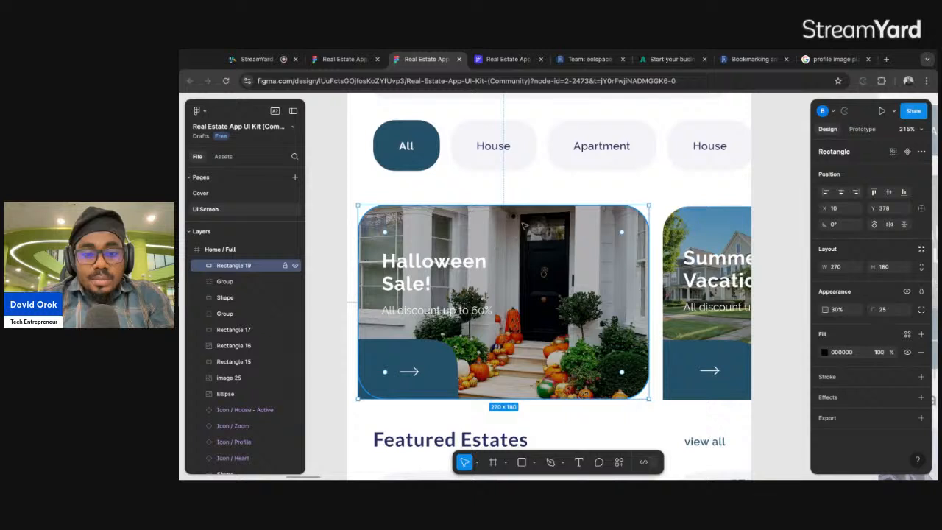
left_click(329, 216)
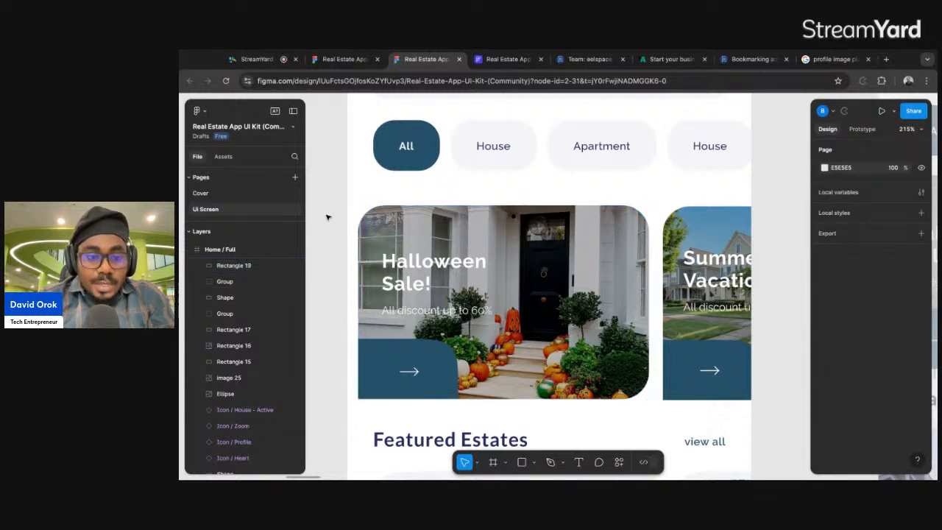
left_click(405, 215)
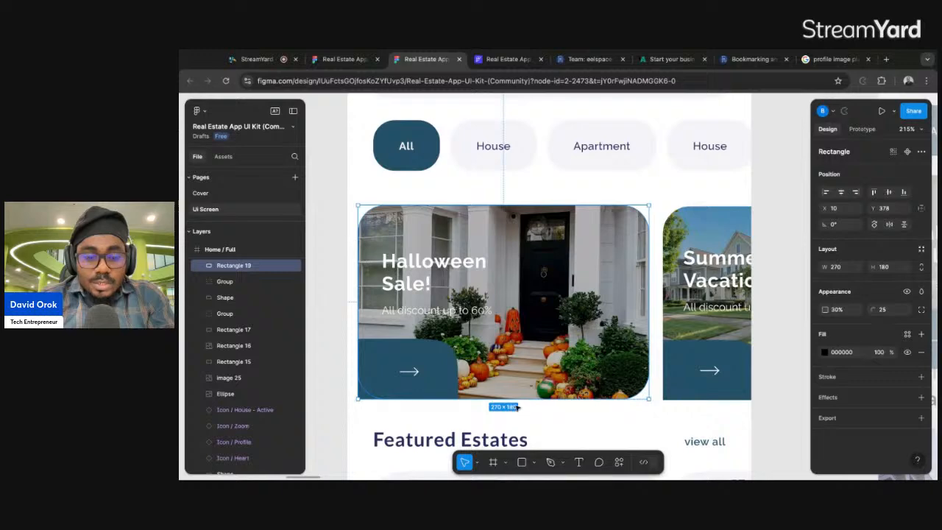
left_click(508, 59)
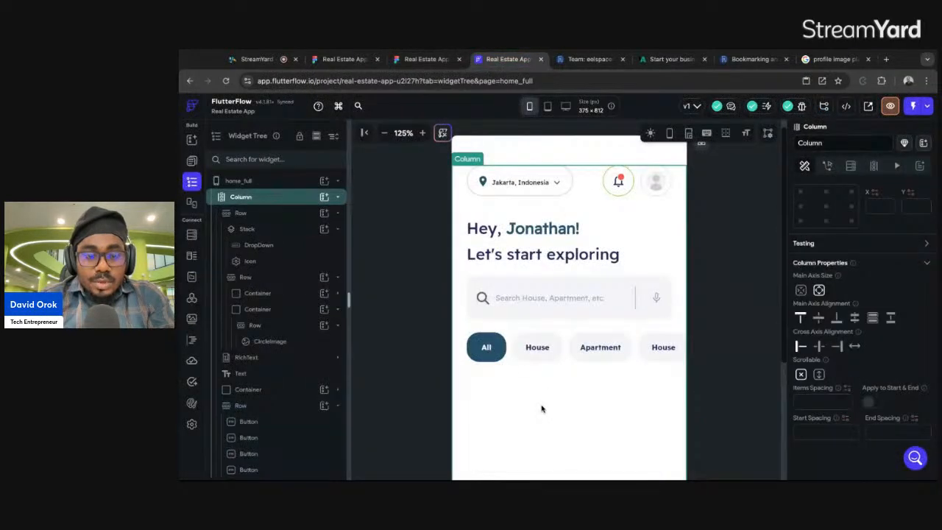
left_click(426, 59)
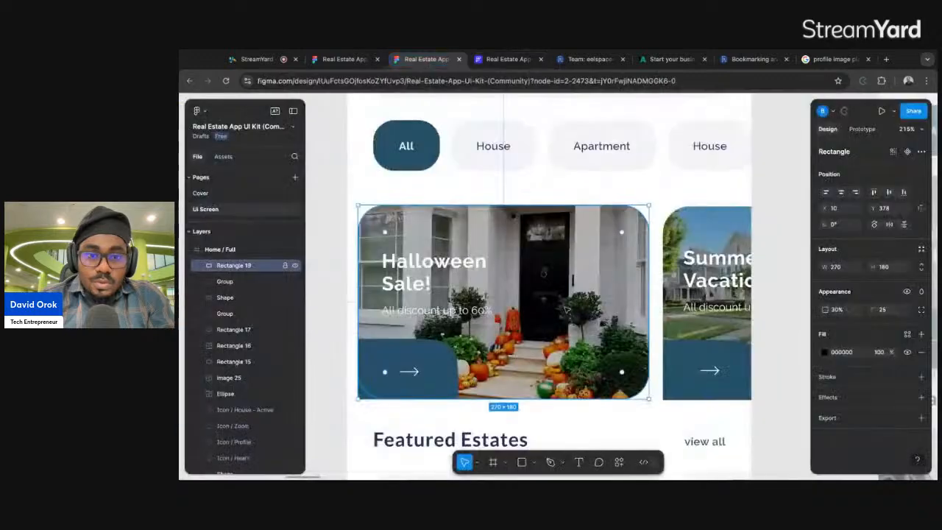
In FlutterFlow, add a Row to the main Column below the category buttons and insert a Container in it.
left_click(500, 59)
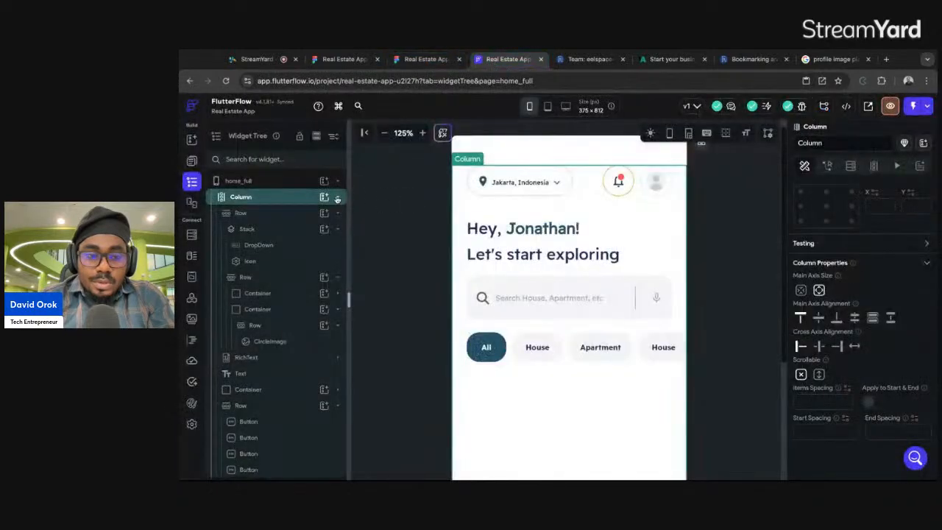
left_click(322, 197)
left_click(475, 252)
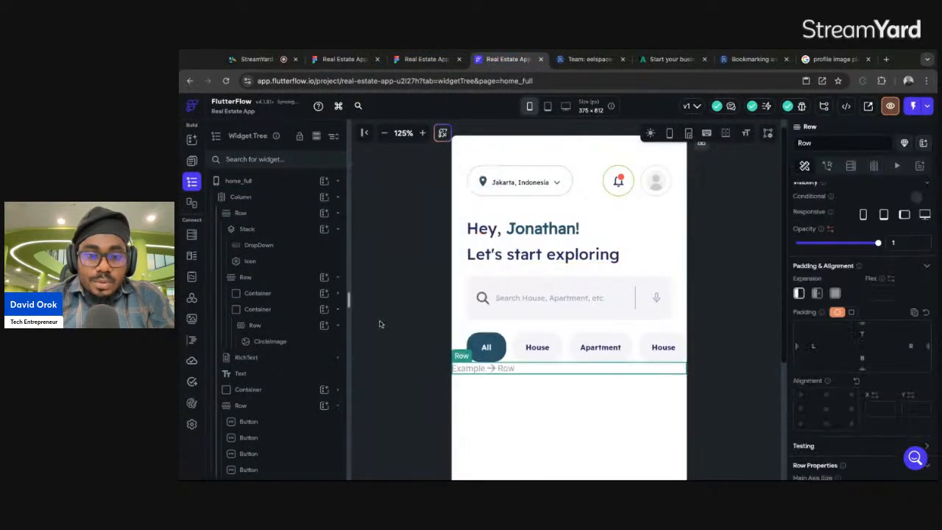
scroll(275, 374, "down", 1)
left_click(324, 469)
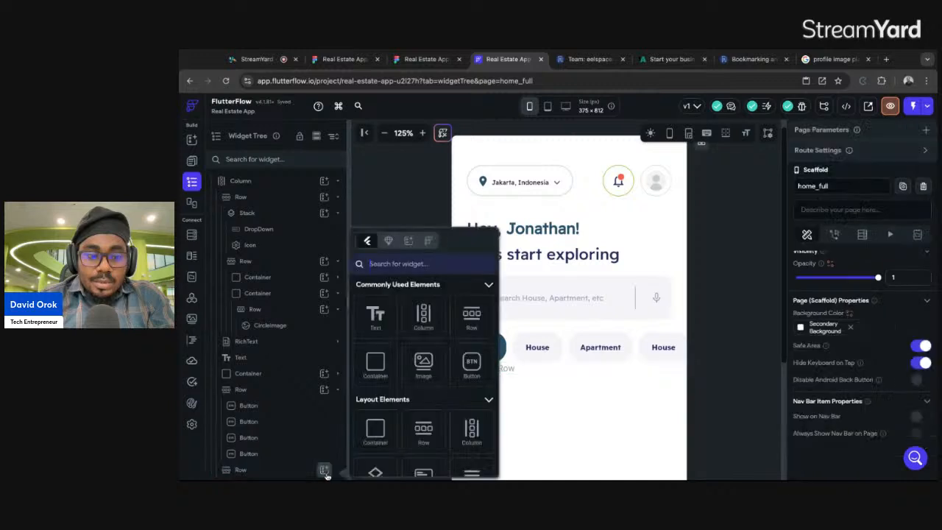
left_click(375, 368)
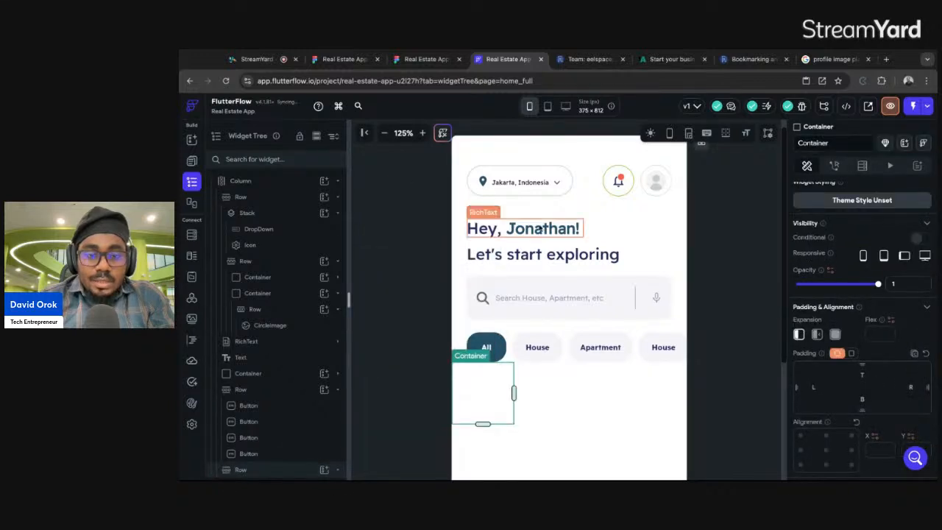
Set the new Container's width to 270 px and its height to 180 px.
scroll(815, 412, "down", 5)
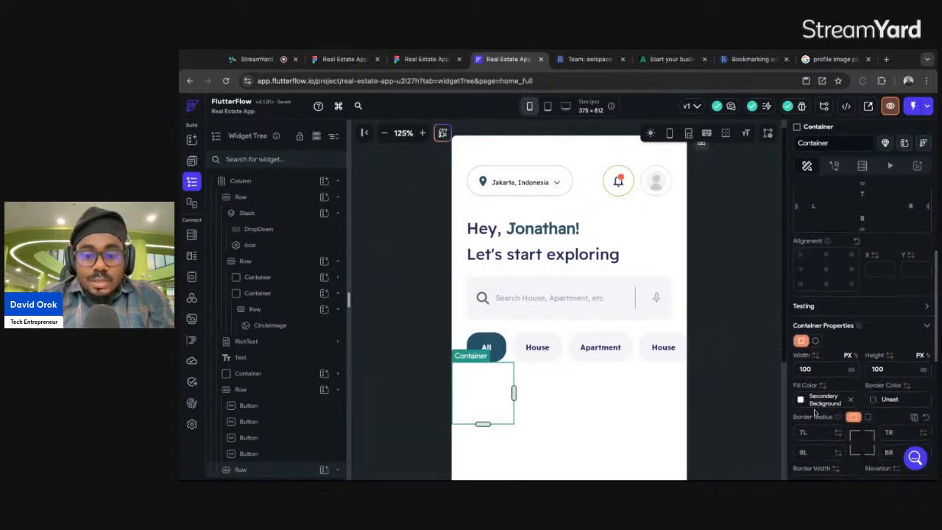
type("270")
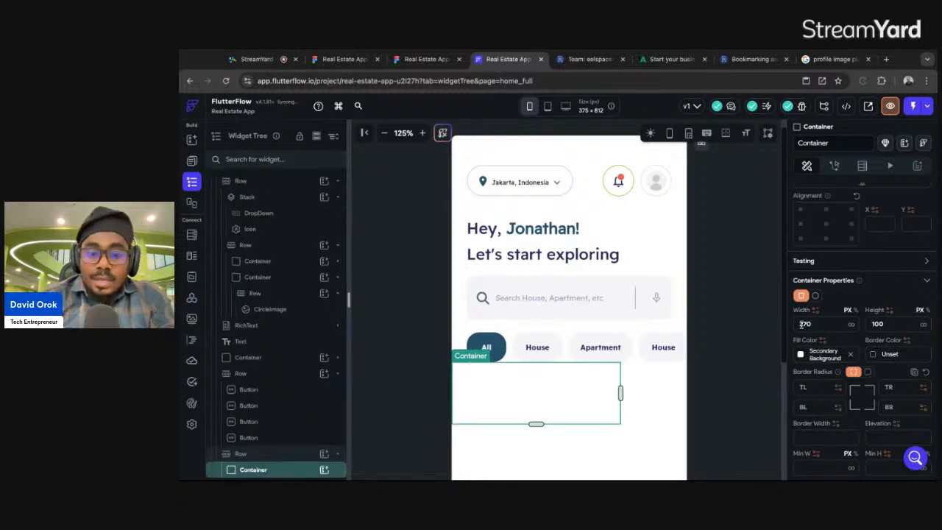
left_click(883, 324)
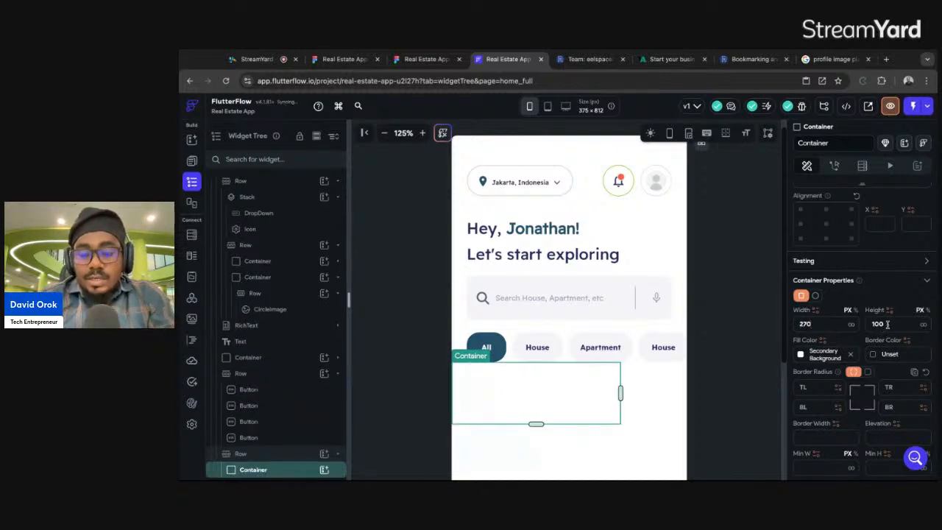
key("BackSpace")
key("BackSpace")
key("BackSpace")
type("180")
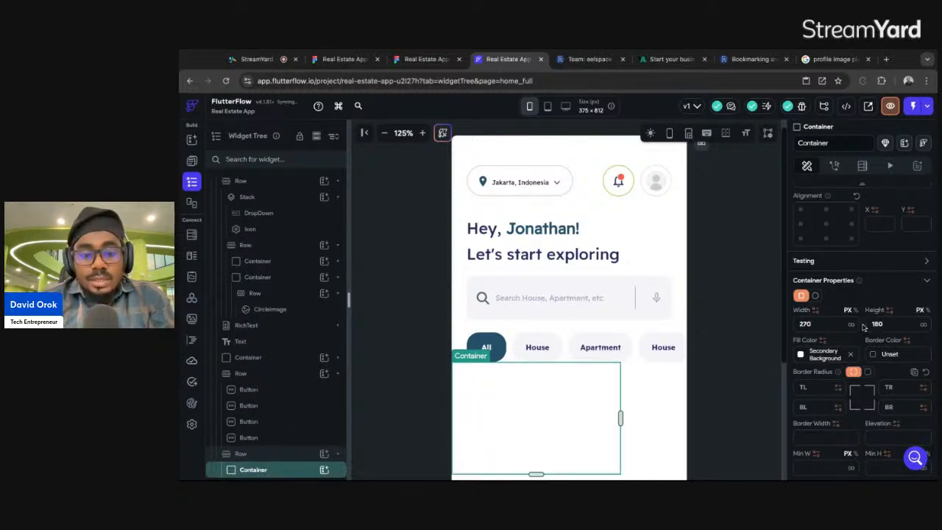
Try to set up a 1x PNG export of the Halloween Sale card from its overlay rectangle in Figma.
left_click(426, 60)
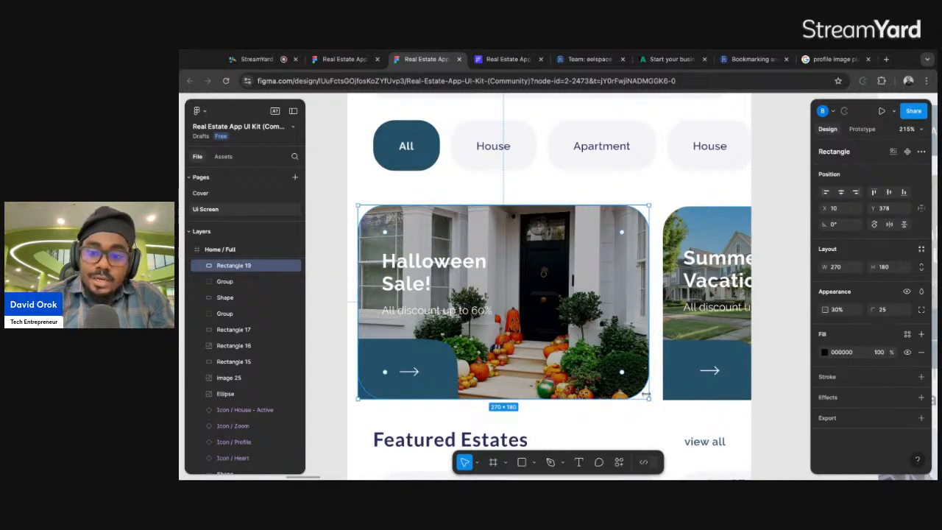
left_click(506, 59)
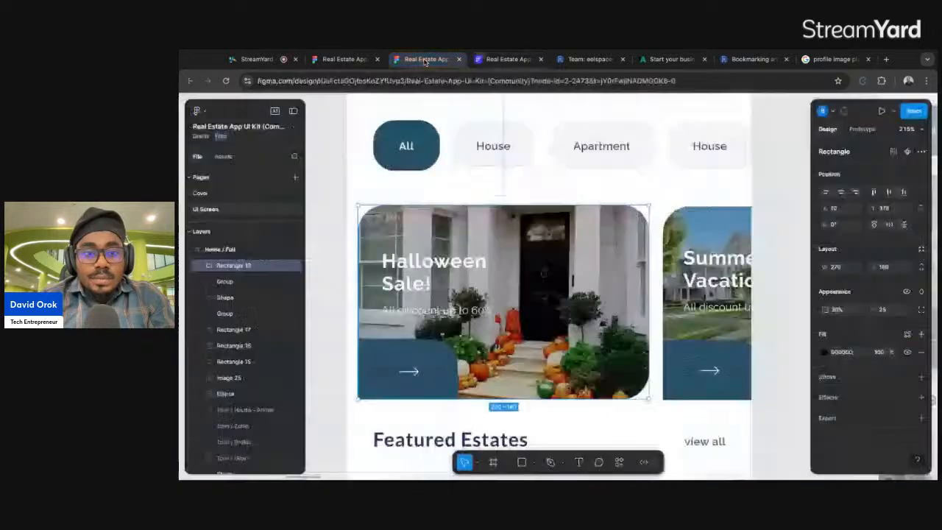
left_click(425, 59)
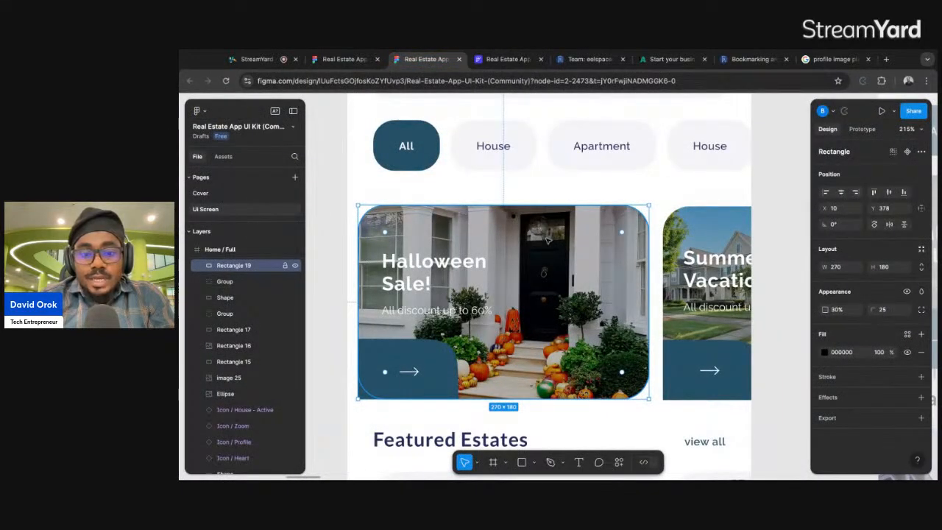
left_click(921, 418)
scroll(854, 380, "down", 2)
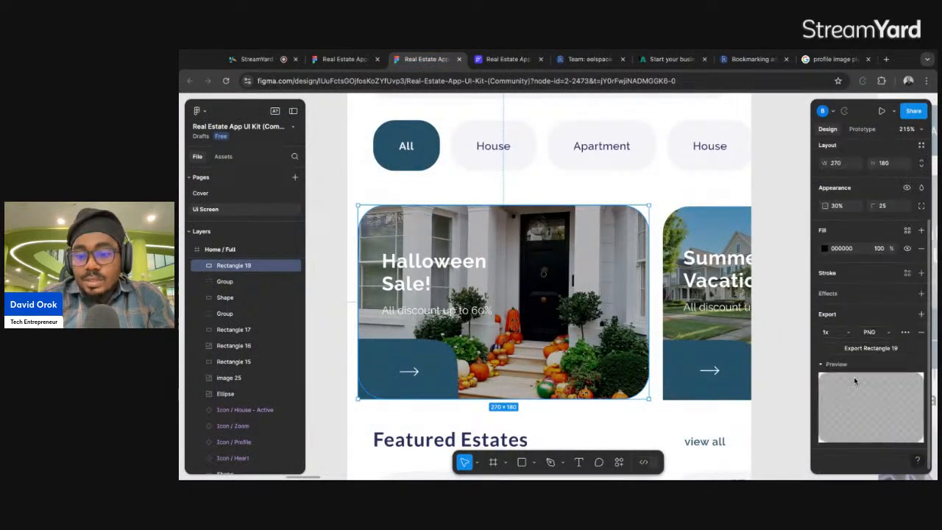
double_click(609, 218)
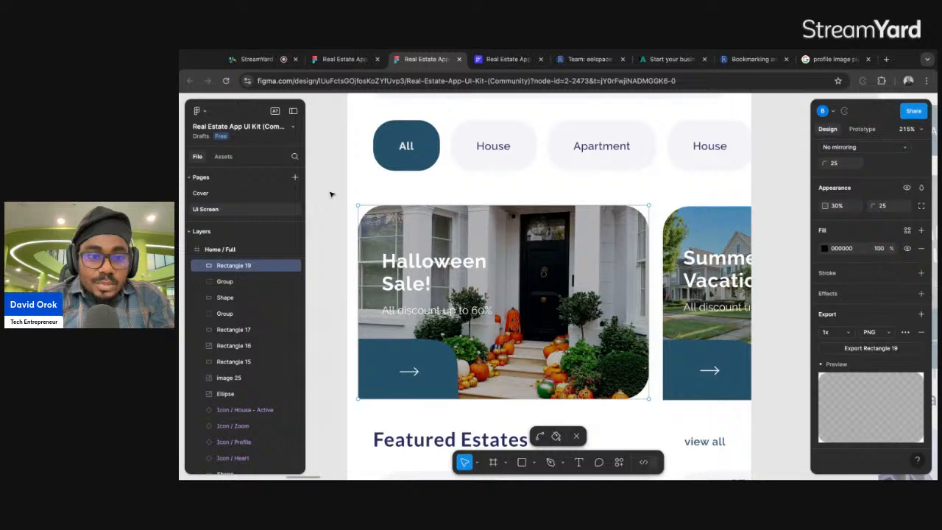
left_click(389, 217)
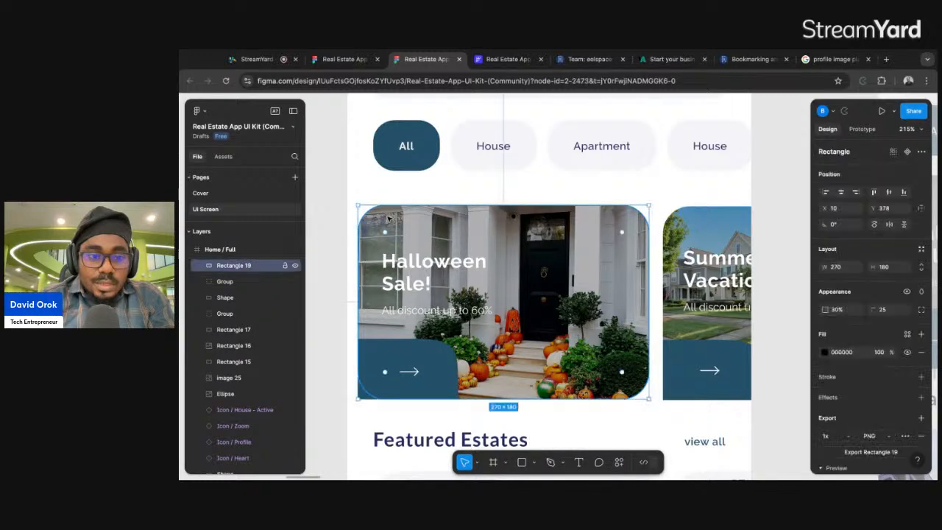
Select the Halloween Sale card's photo layer, image 25, export it as a 1x PNG, and return to FlutterFlow.
left_click(203, 286)
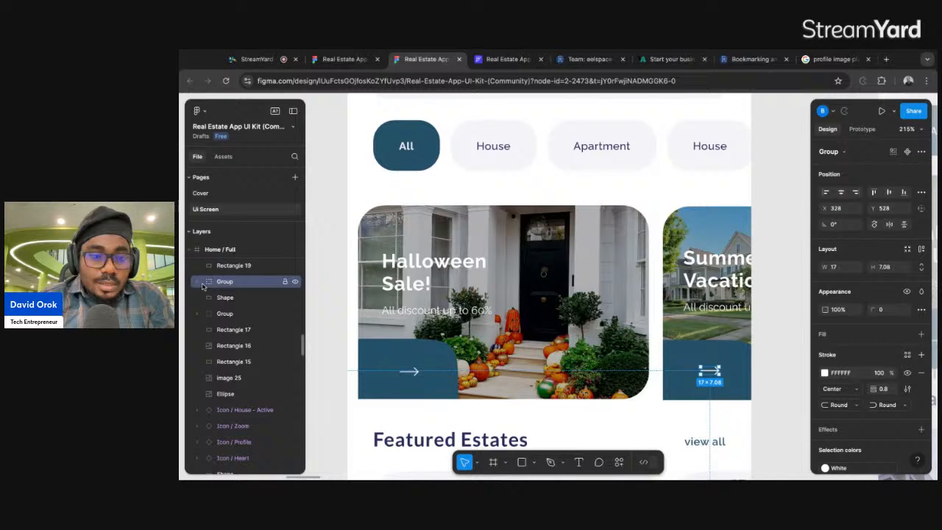
left_click(214, 268)
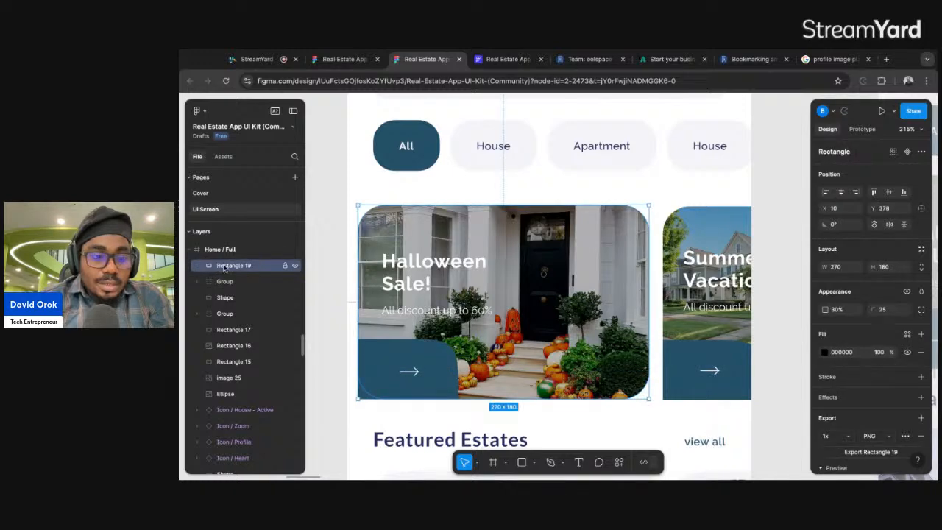
left_click(229, 379)
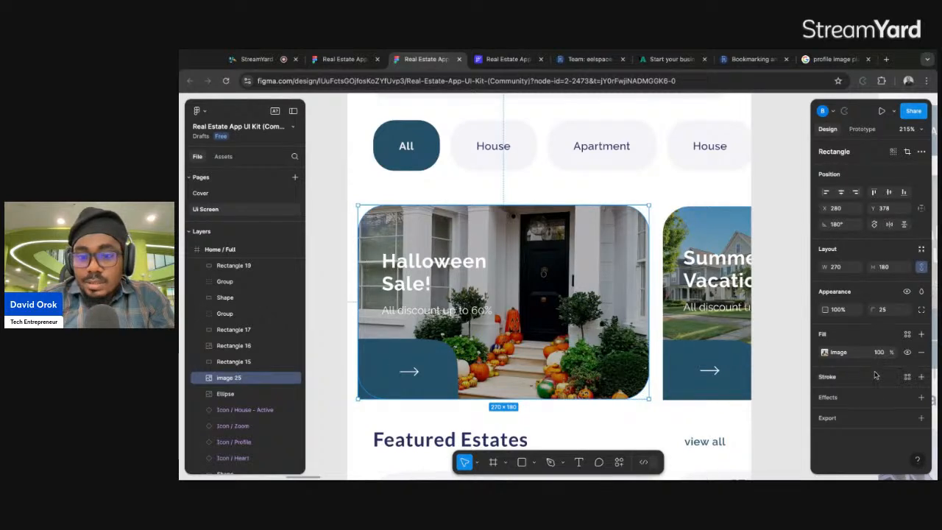
left_click(921, 418)
scroll(921, 424, "down", 2)
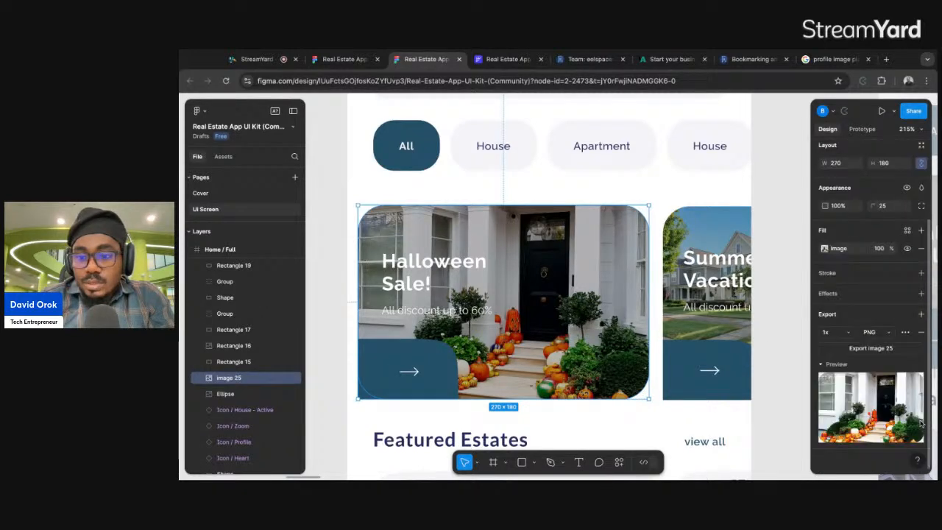
left_click(859, 351)
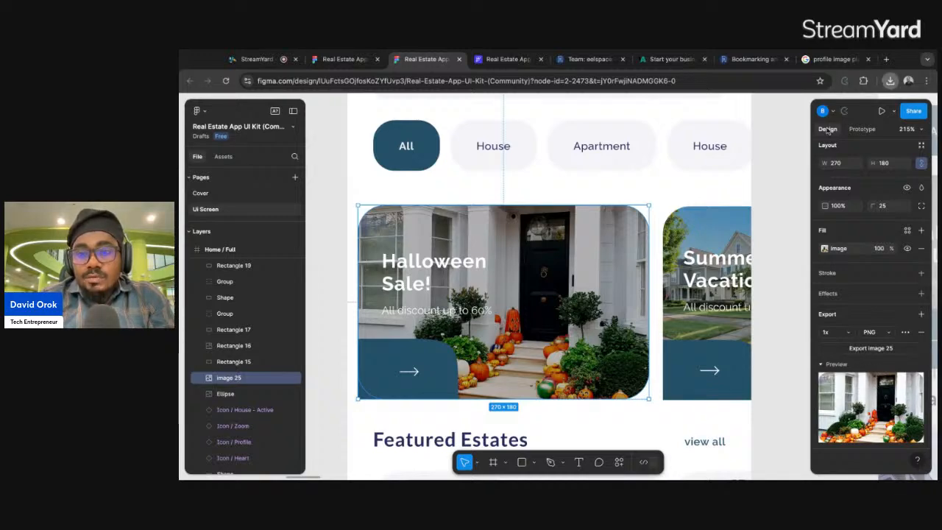
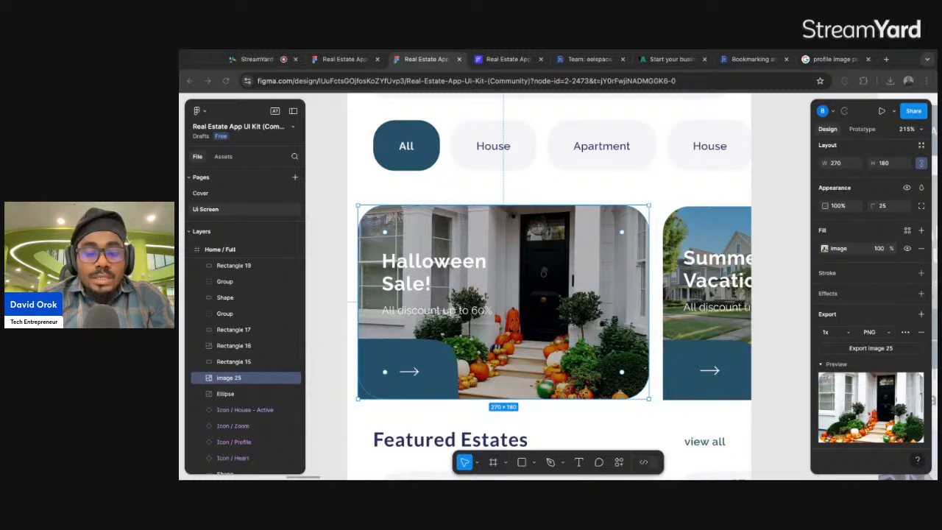
key("ctrl+Tab")
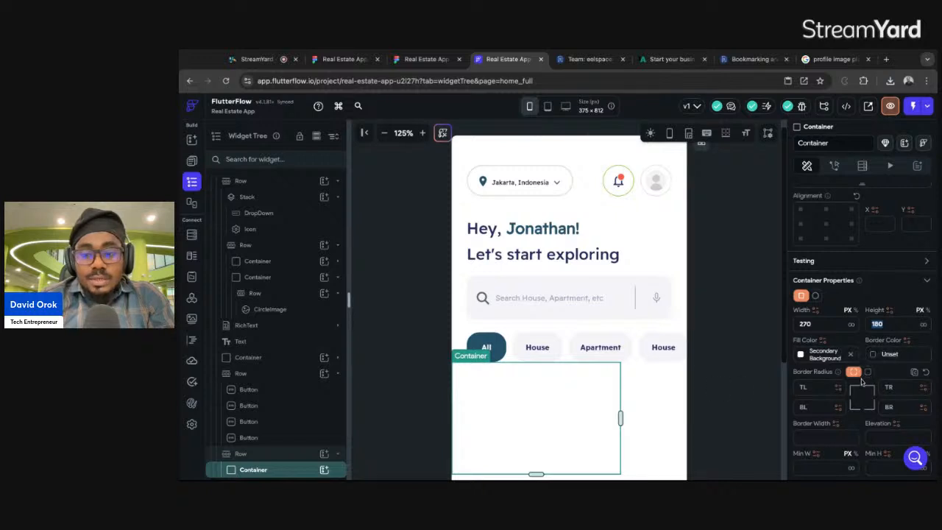
Round the new Container's corners with a border radius of 25.
left_click(818, 390)
type("25")
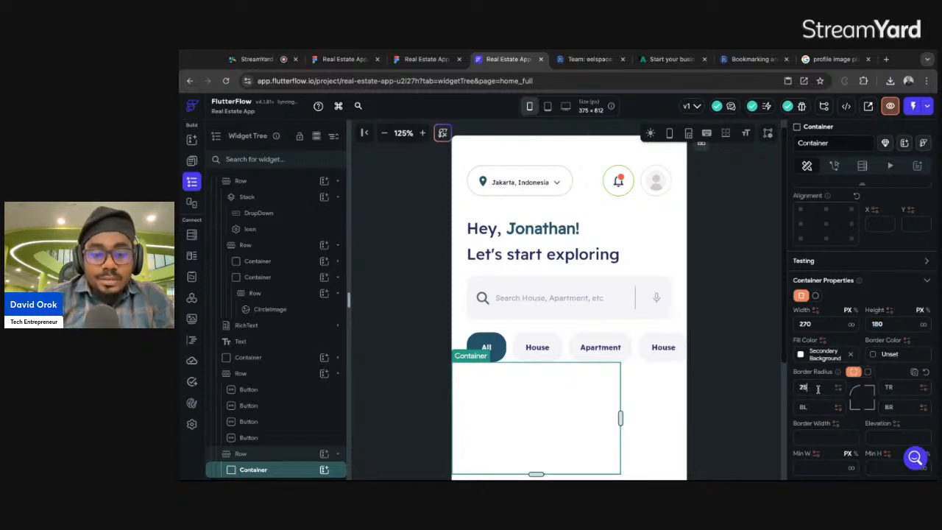
left_click(903, 388)
type("25")
left_click(897, 407)
type("25")
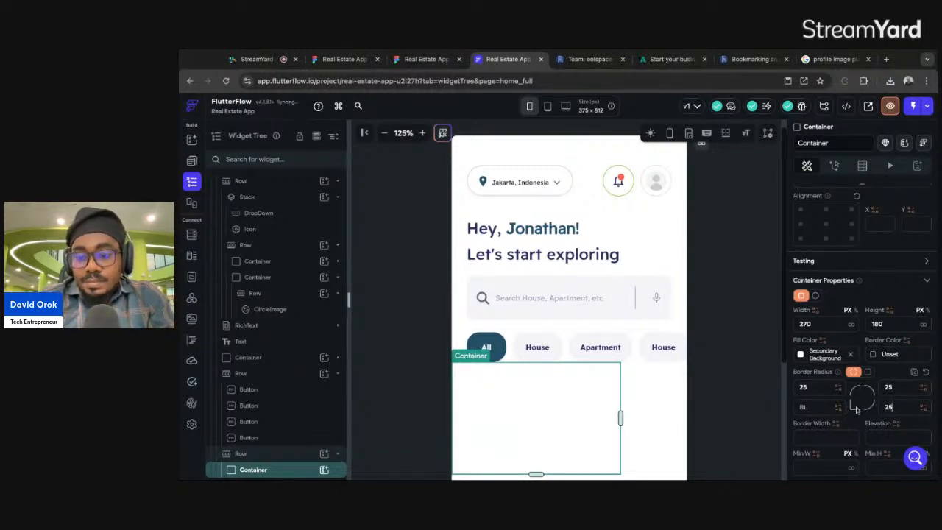
Give the Container a background image of type Asset by uploading image_25.png.
scroll(854, 398, "down", 3)
scroll(854, 371, "down", 3)
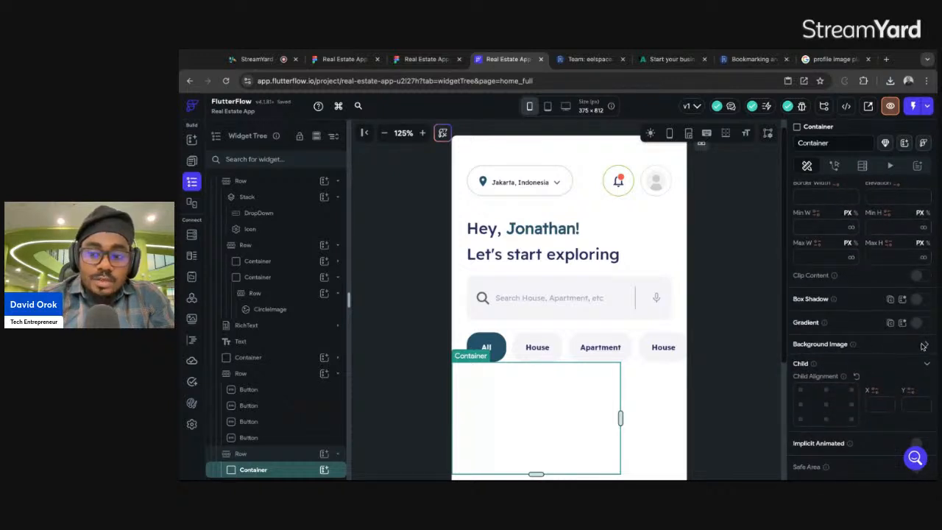
left_click(926, 344)
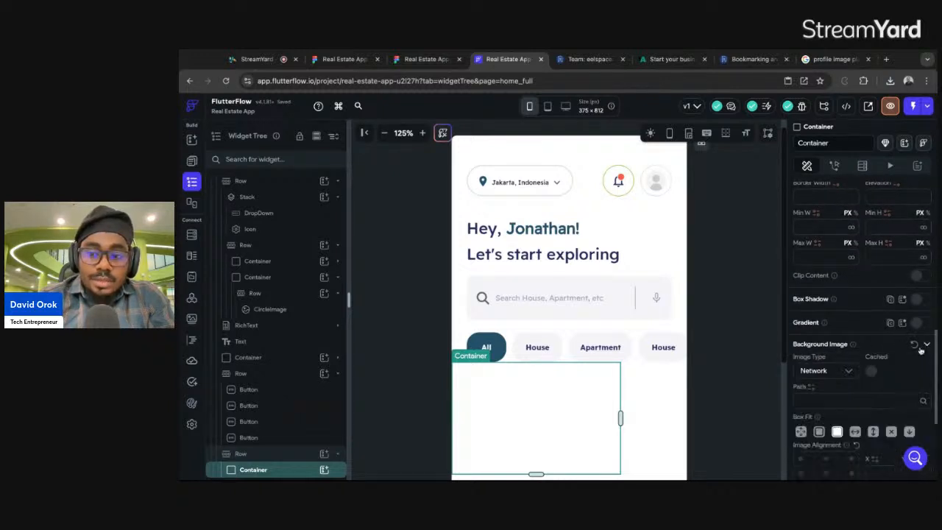
left_click(830, 373)
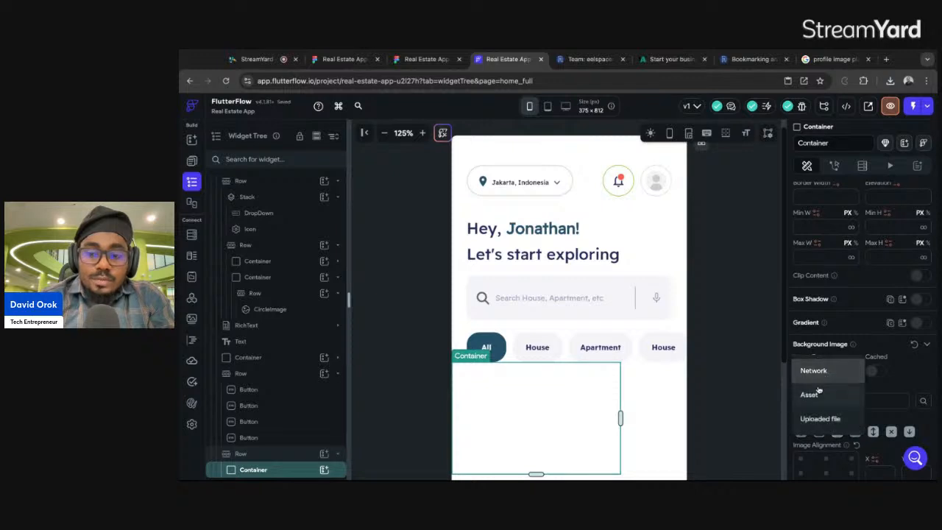
left_click(812, 394)
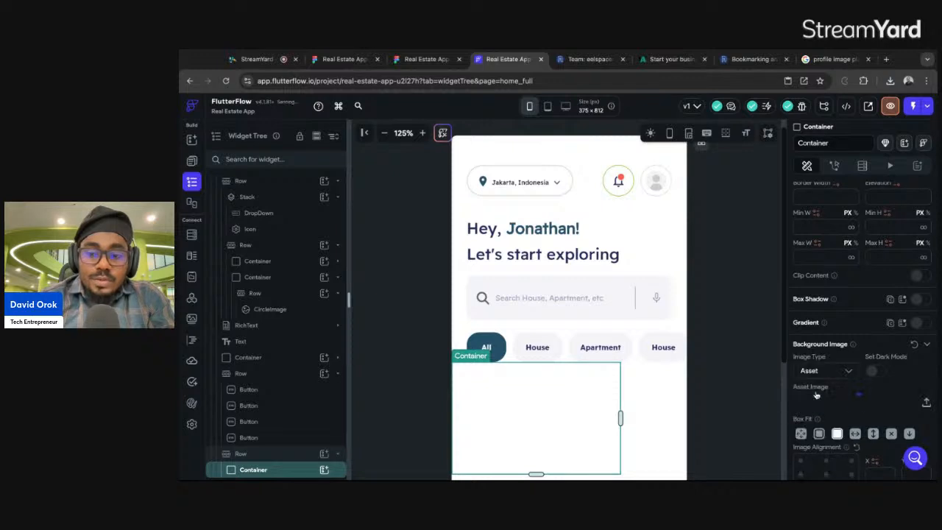
left_click(928, 405)
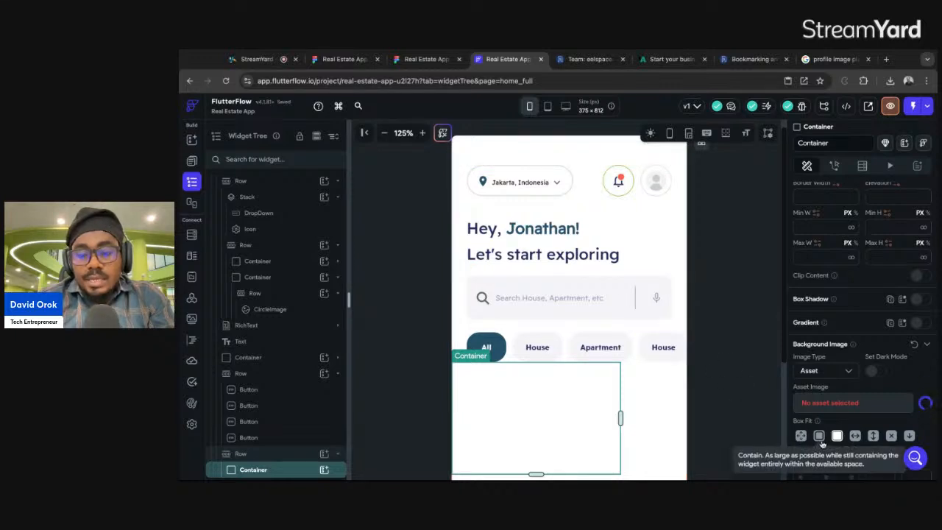
scroll(430, 200, "down", 4)
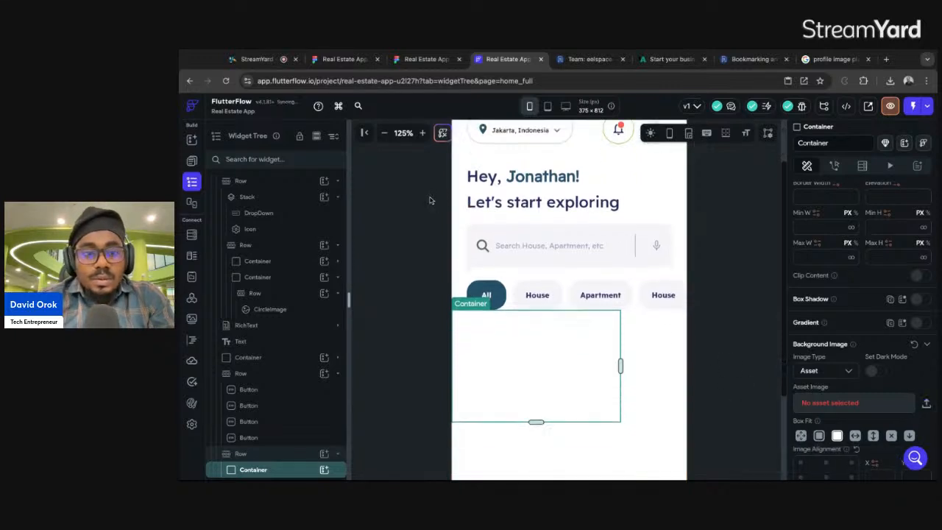
scroll(432, 200, "up", 1)
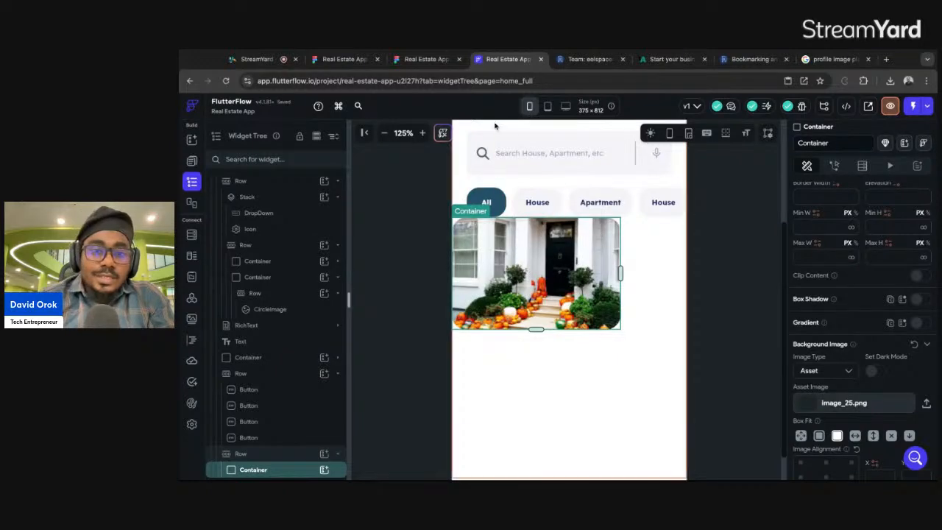
Check the card in Figma, add a child Container inside the image Container, and set infinite width and 180 px height.
left_click(418, 60)
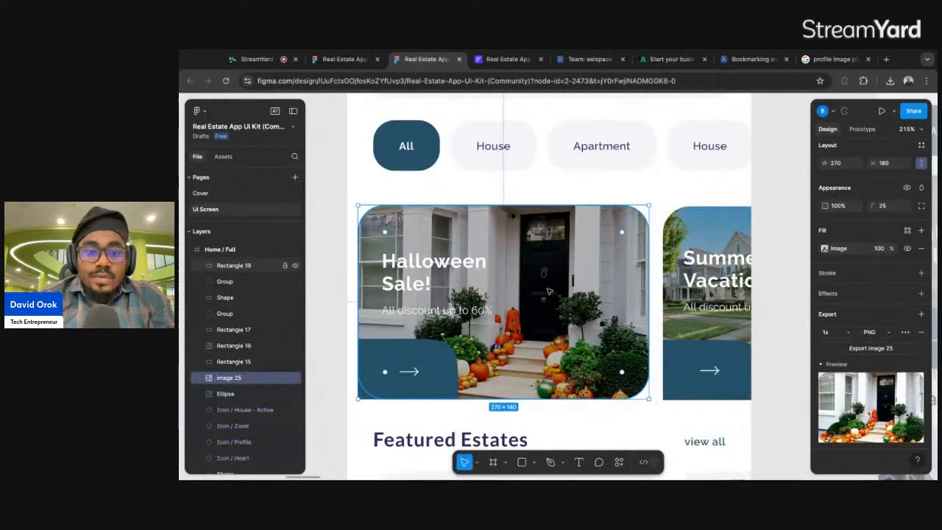
left_click(513, 61)
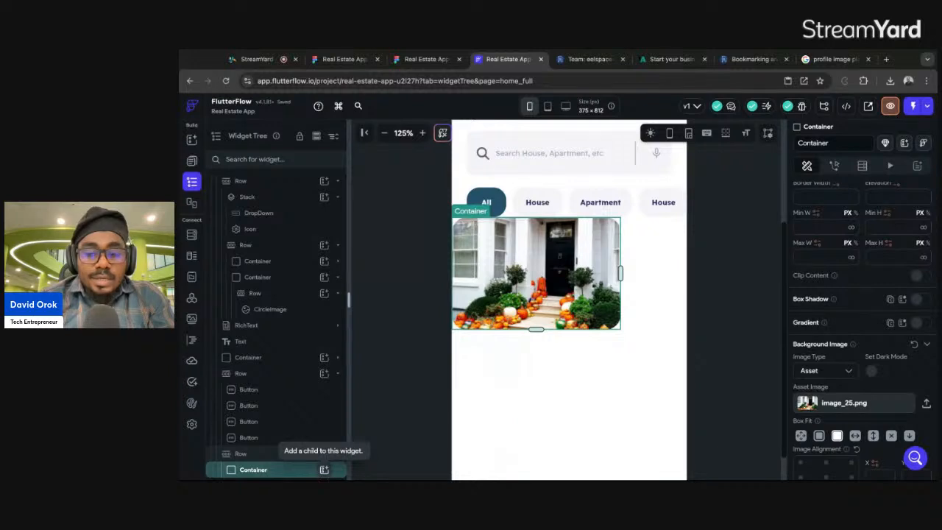
left_click(324, 470)
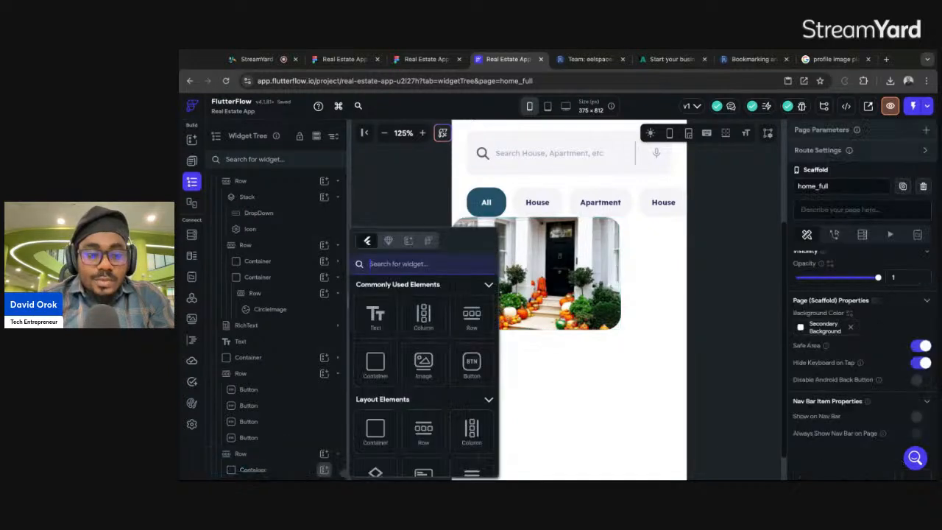
left_click(380, 364)
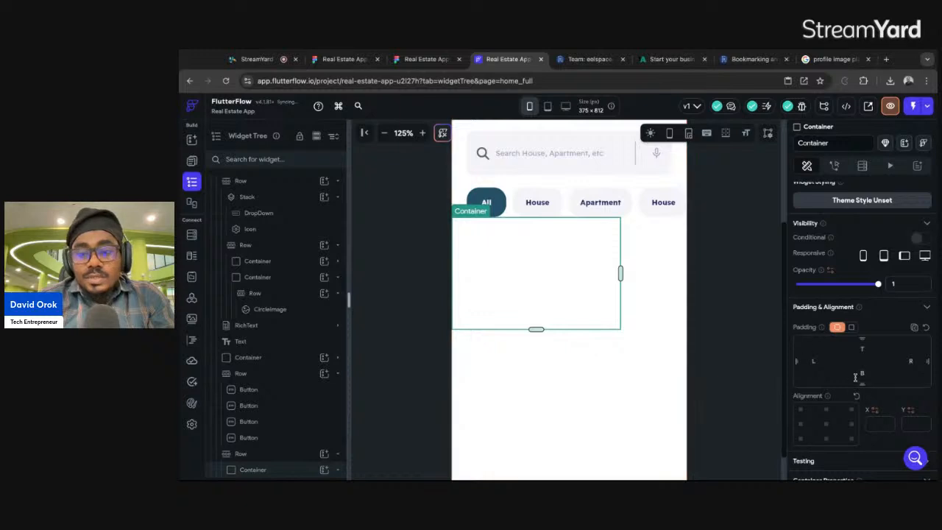
scroll(855, 377, "down", 3)
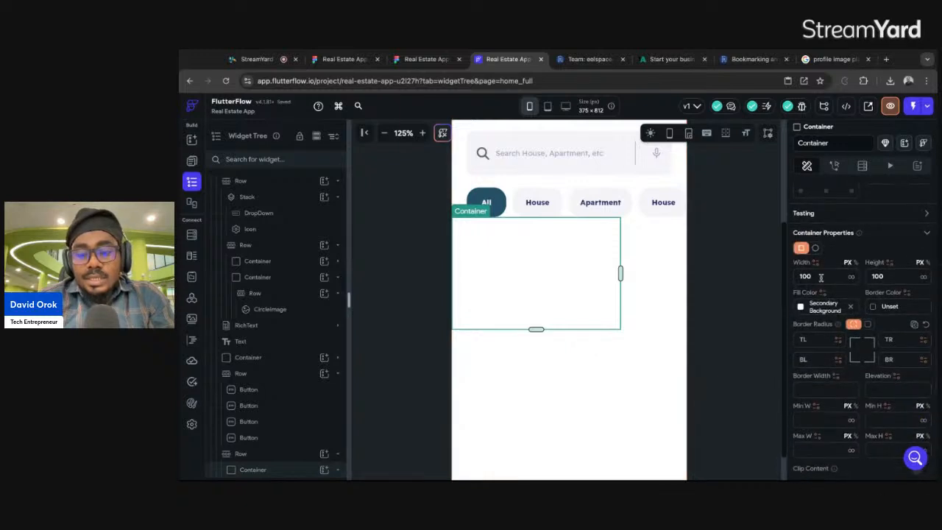
left_click(850, 279)
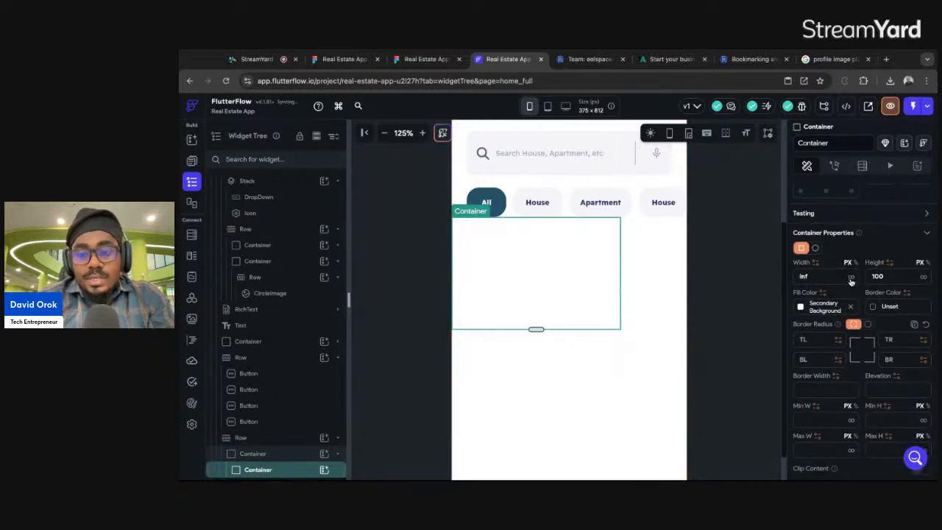
double_click(890, 276)
type("1")
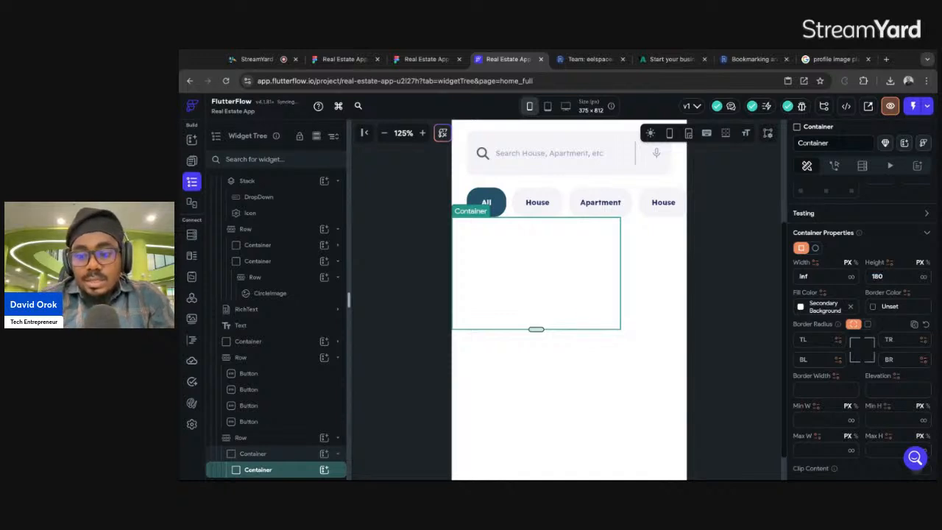
In Figma, inspect the fill and opacity of the card's overlay layer, Rectangle 19, and return to FlutterFlow.
left_click(414, 59)
left_click(229, 266)
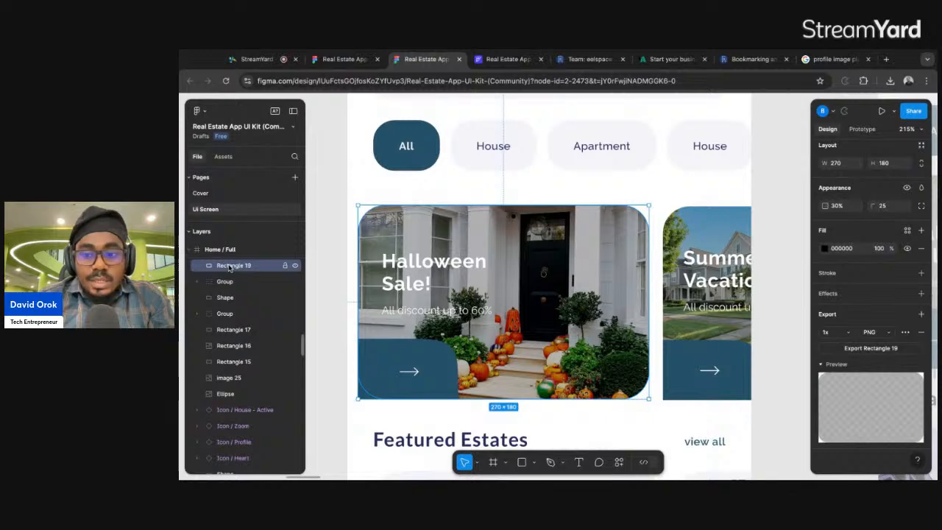
left_click(223, 315)
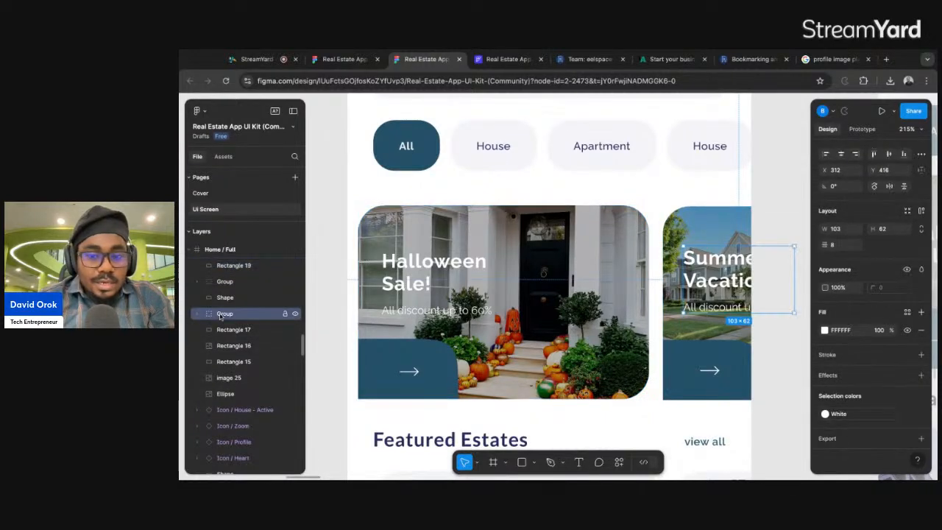
left_click(438, 229)
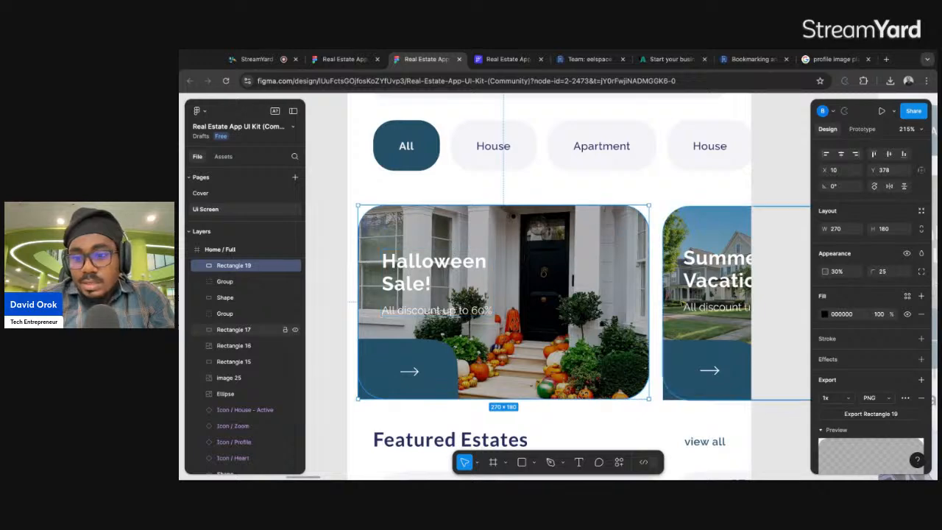
scroll(890, 395, "down", 2)
scroll(890, 395, "down", 1)
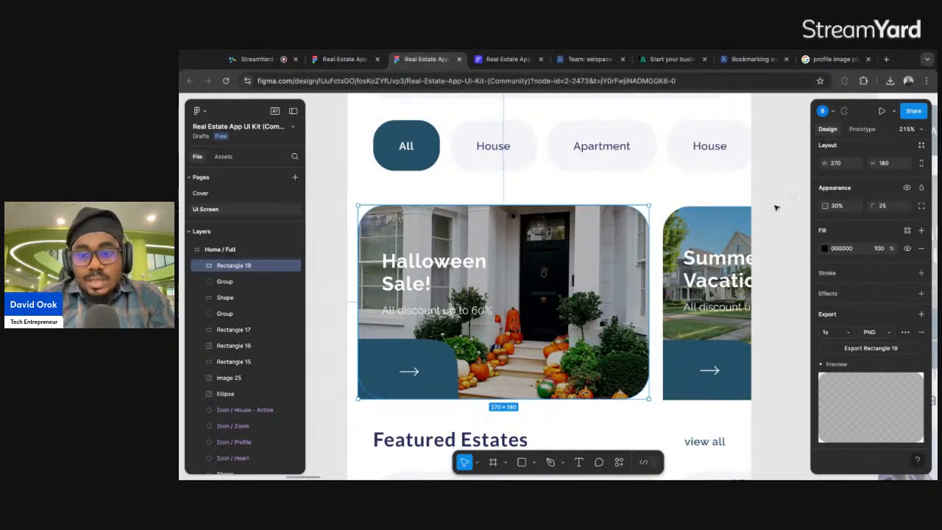
left_click(519, 59)
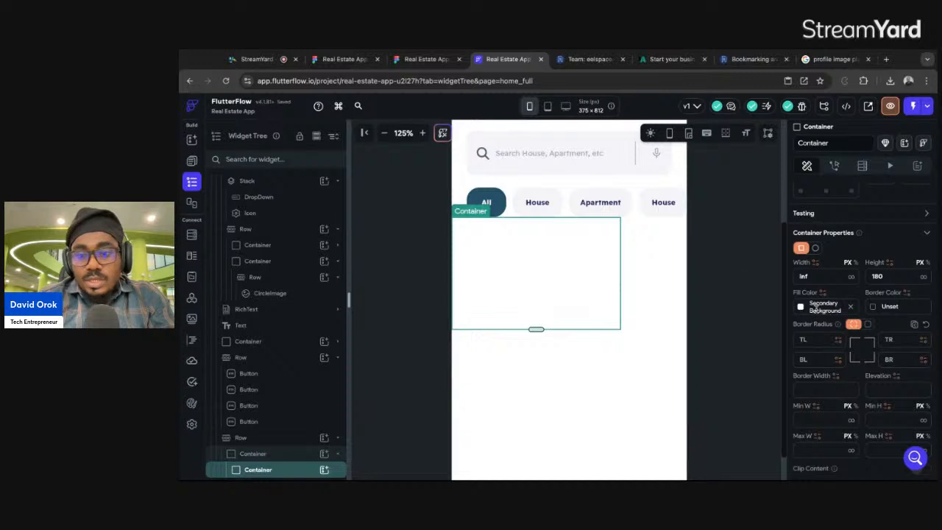
Set the inner Container's fill to the Primary Text colour at 30% opacity.
left_click(800, 308)
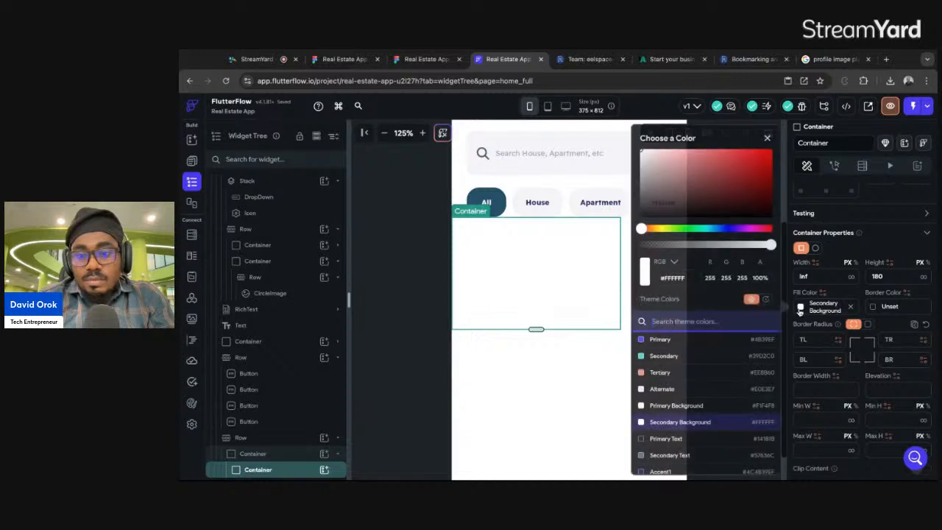
left_click(657, 439)
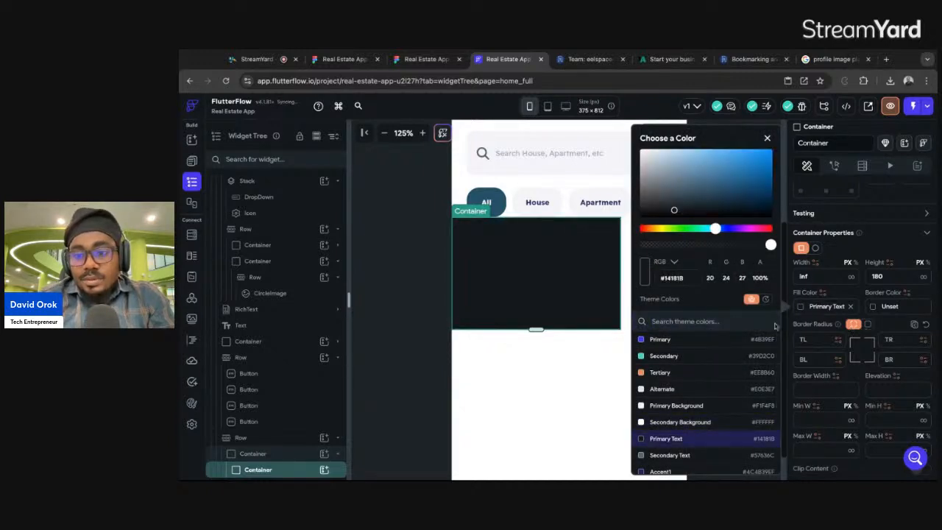
left_click(707, 245)
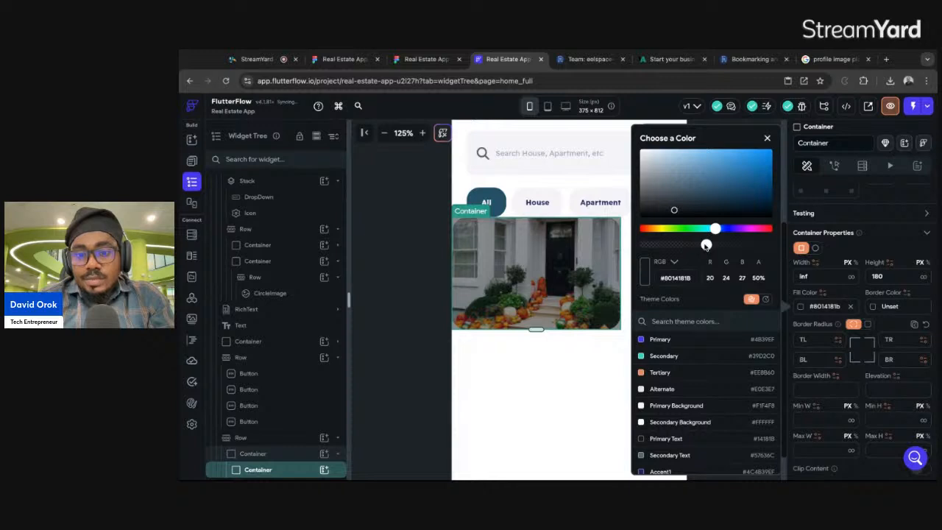
left_click_drag(707, 245, 764, 245)
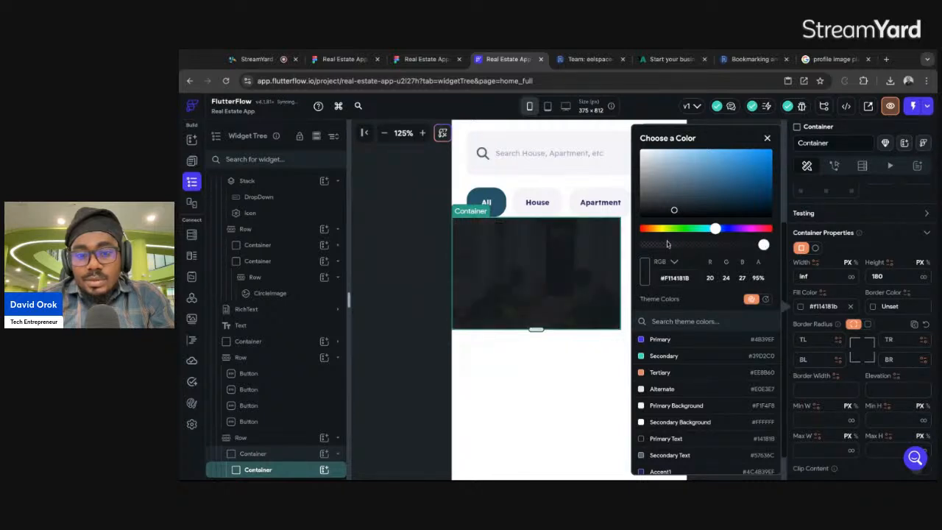
mouse_move(668, 244)
left_mouse_down()
mouse_move(641, 246)
mouse_move(682, 248)
left_mouse_up()
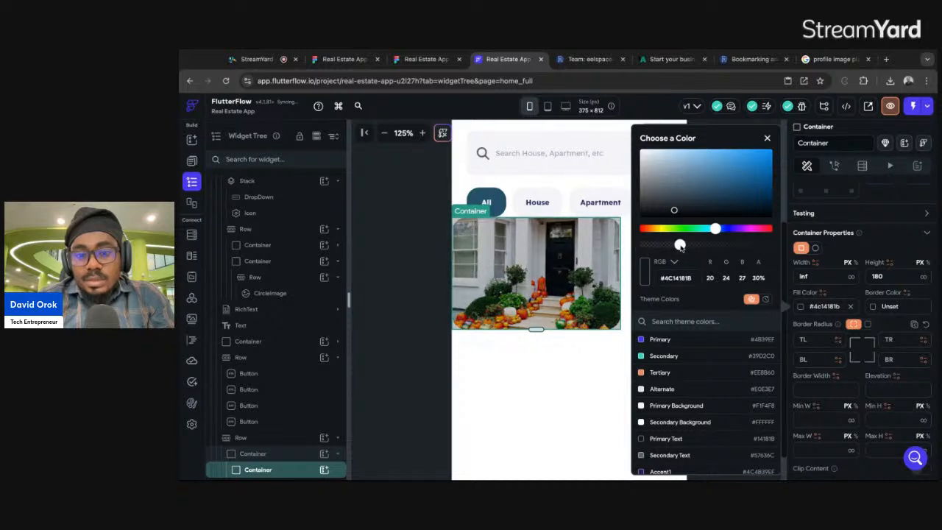
left_click(767, 138)
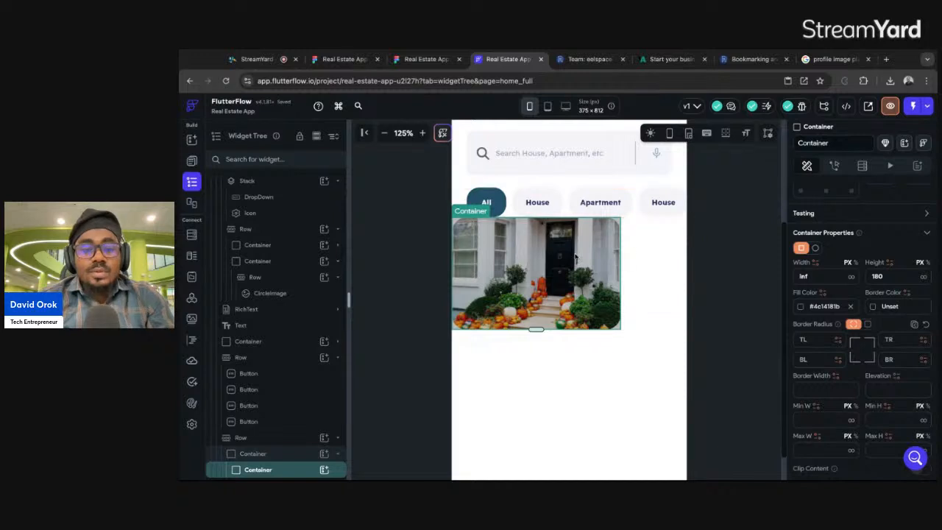
Copy the "Halloween Sale!" heading text from the Figma card and return to FlutterFlow.
key("ctrl+shift+Tab")
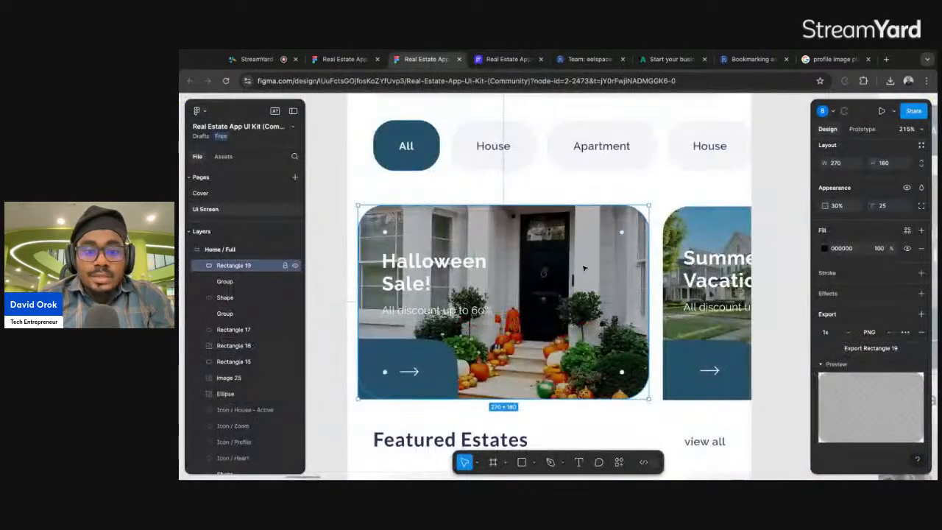
double_click(403, 265)
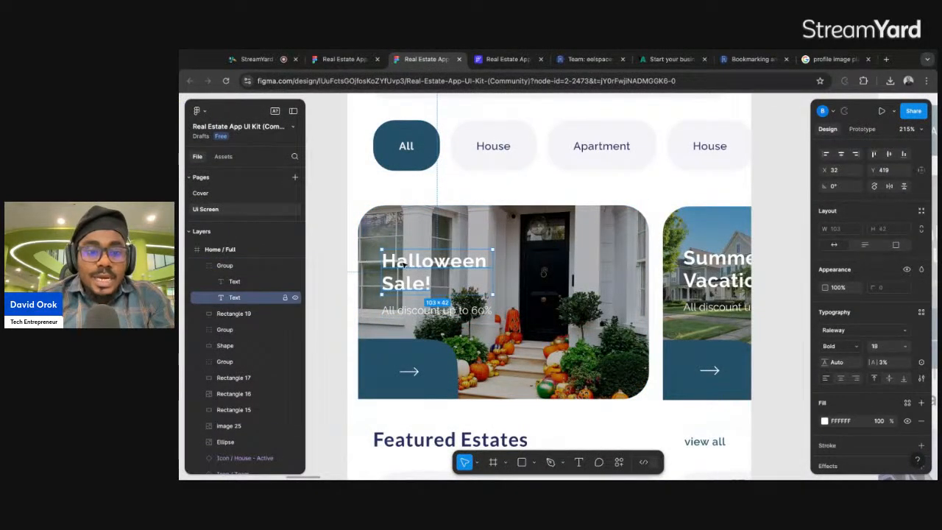
double_click(403, 265)
key("ctrl+c")
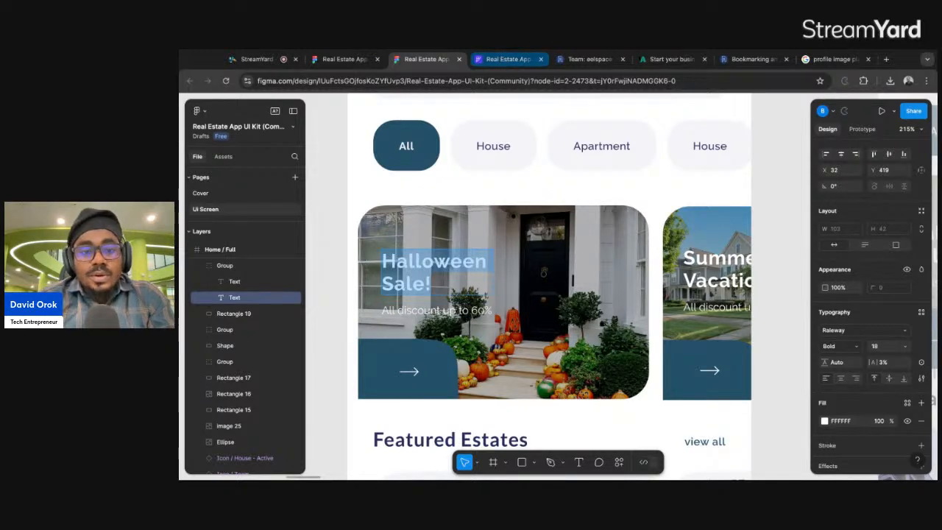
left_click(508, 59)
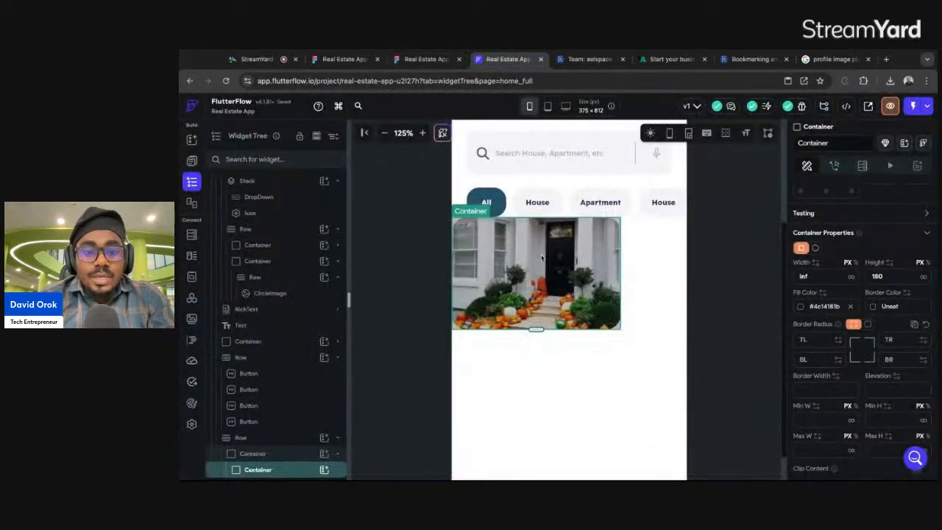
Add a Column to the inner Container, insert a Text widget in it, and paste "Halloween Sale!" as its text.
left_click(324, 470)
left_click(423, 320)
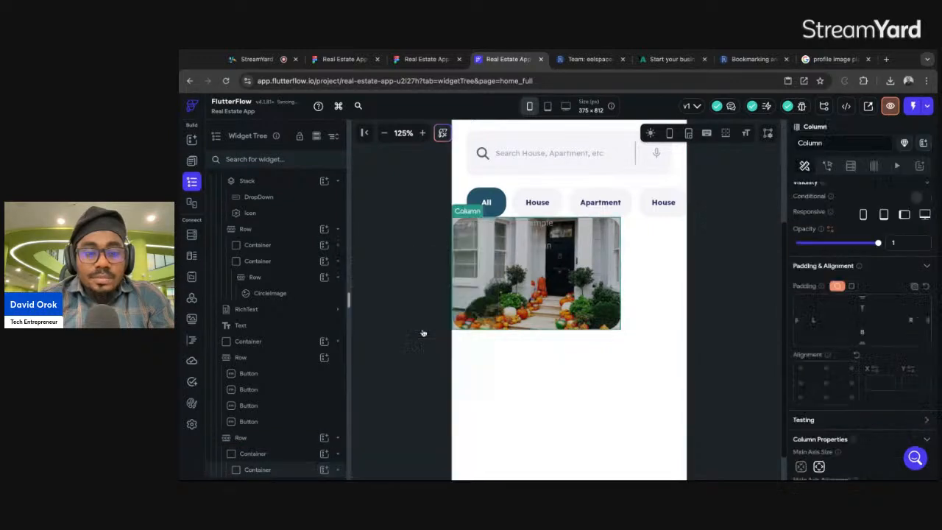
left_click(324, 469)
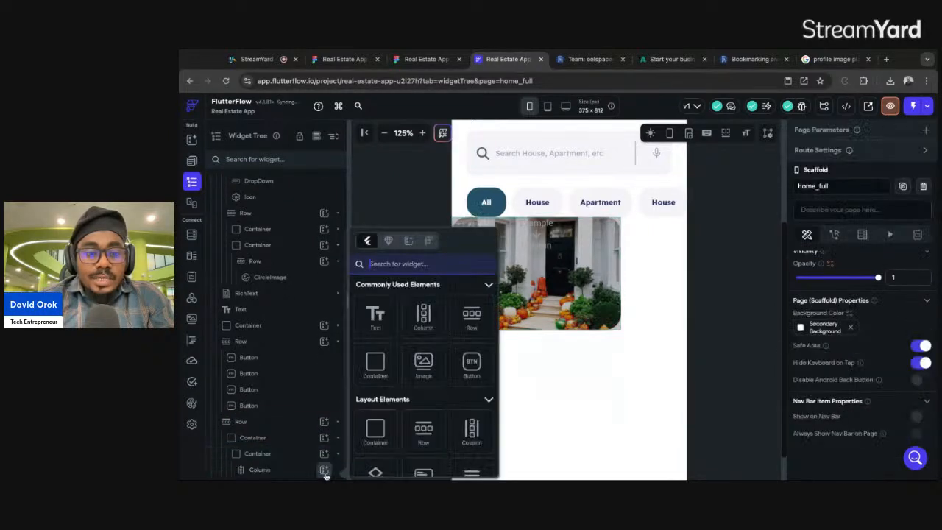
left_click(382, 327)
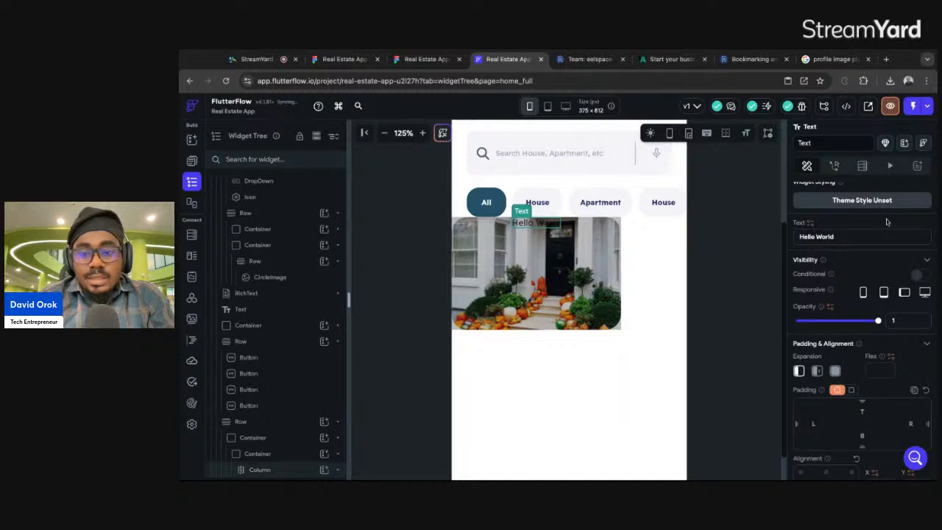
triple_click(849, 235)
key("ctrl+v")
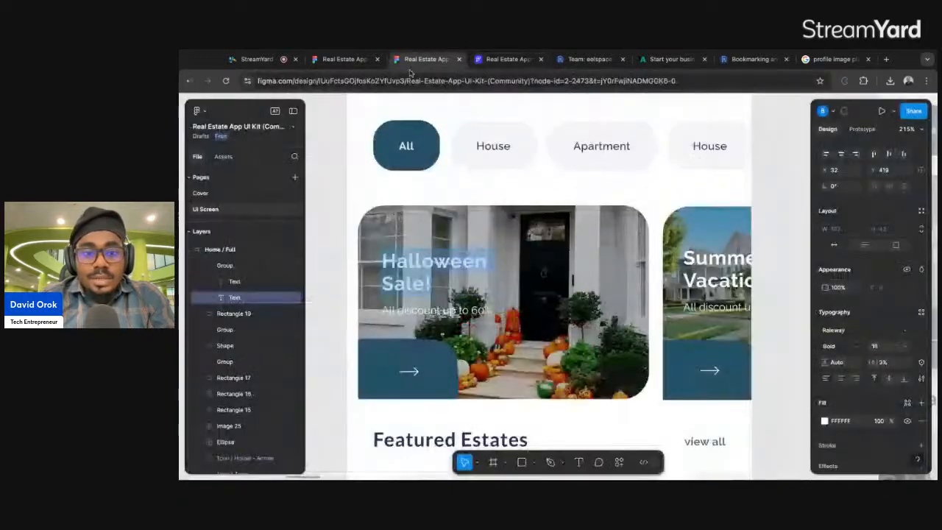
Measure the heading's offsets from the card edges in Figma, and set the "Halloween Sale!" Text's padding in FlutterFlow to 41 top and 22 left.
left_click(451, 218)
key("alt")
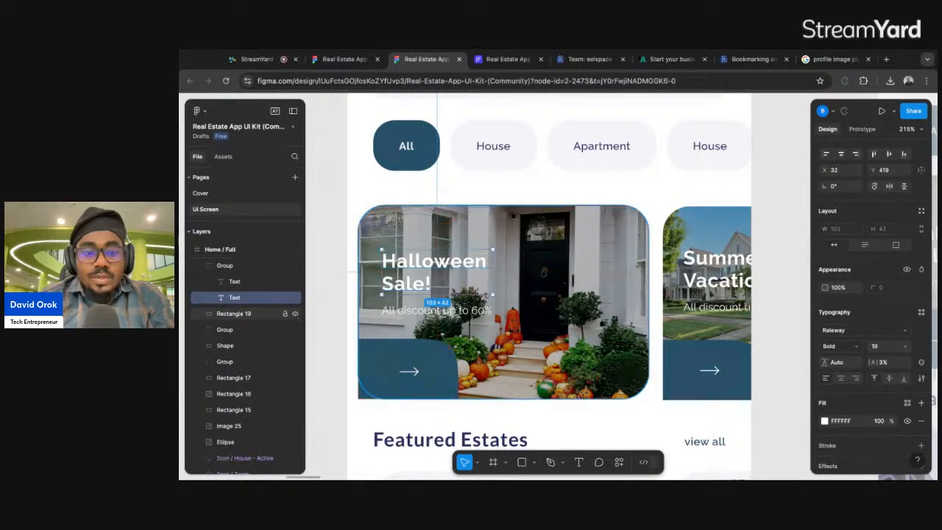
left_click(507, 59)
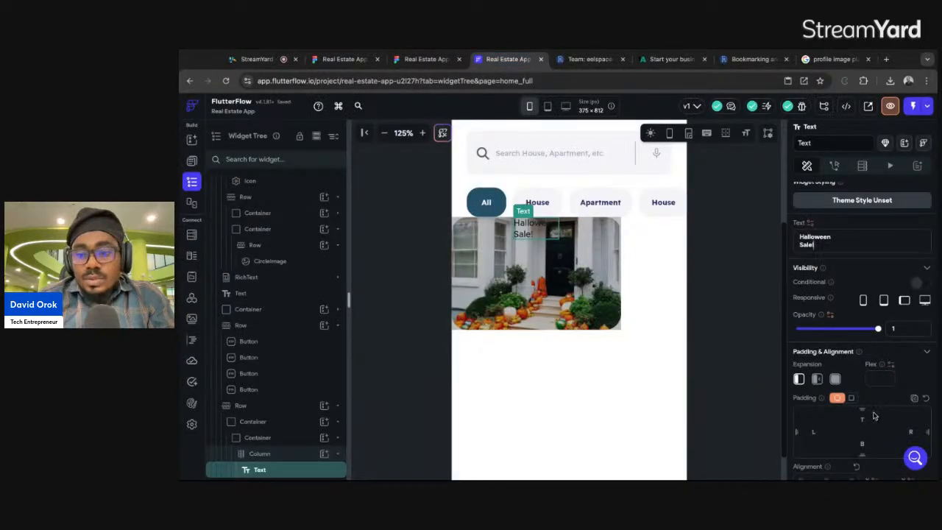
type("41")
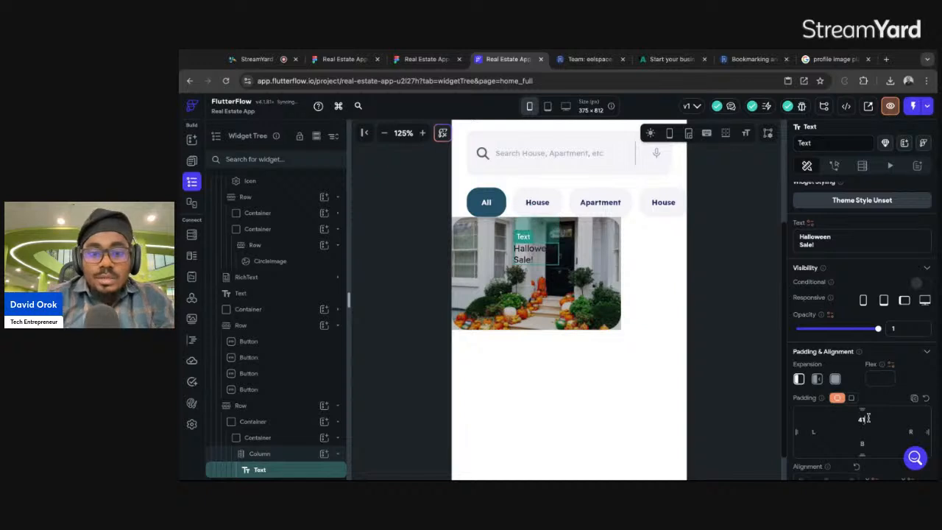
left_click(809, 431)
type("22")
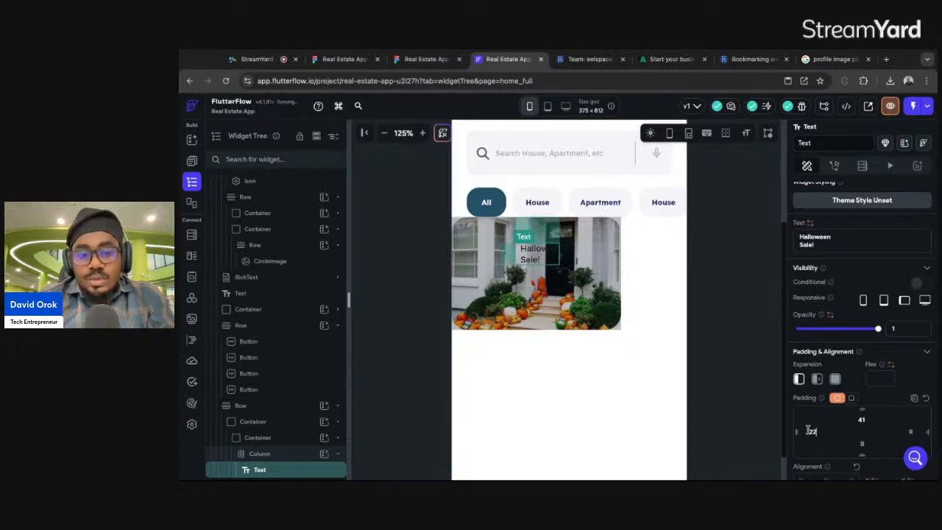
Set the cross axis alignment of the promo card's Column to start.
left_click(560, 293)
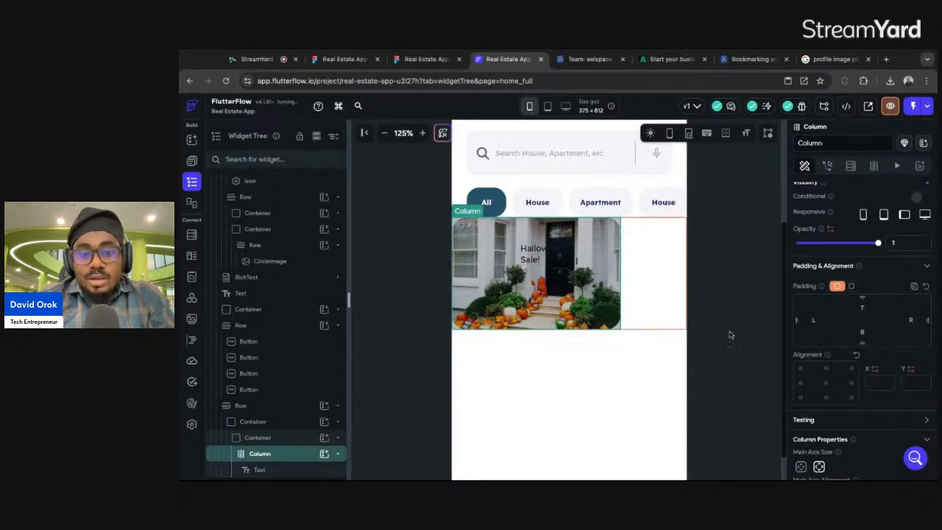
scroll(850, 421, "down", 3)
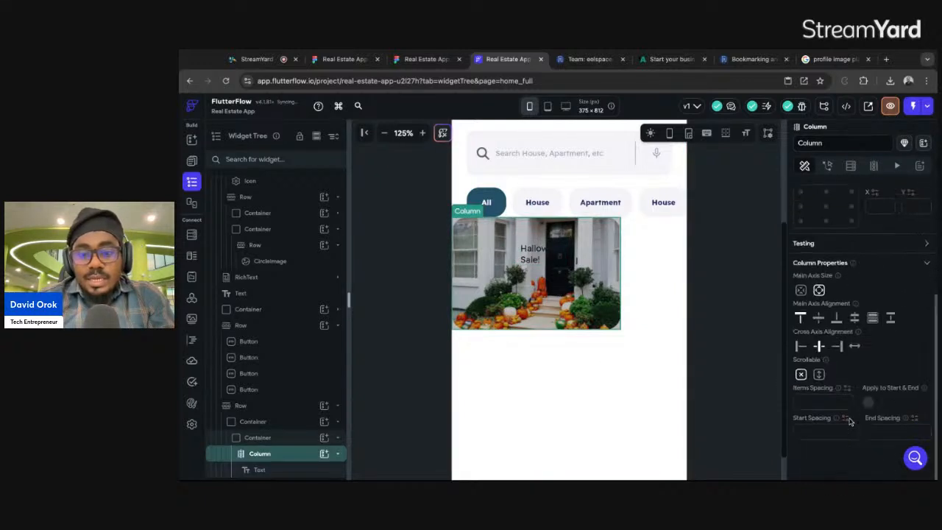
left_click(801, 347)
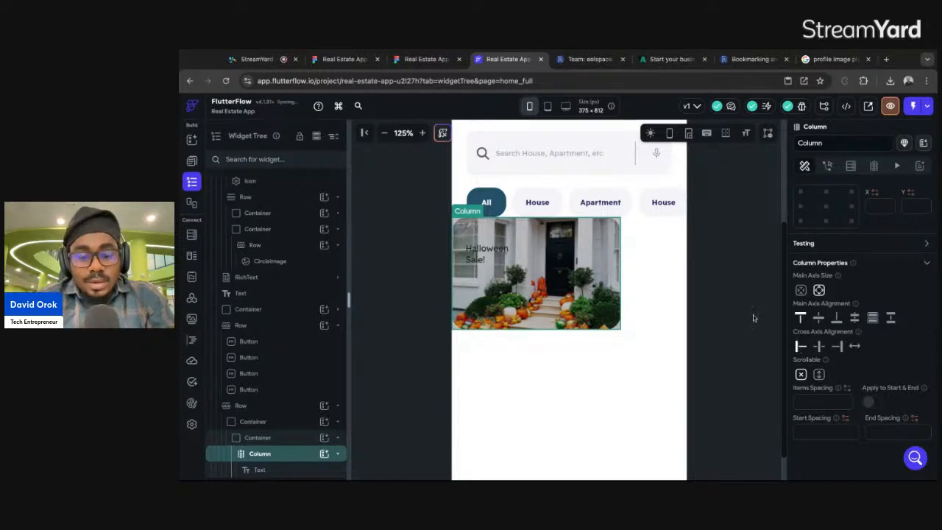
Check the heading's typography in Figma, and style the FlutterFlow heading with Secondary Background colour, 700 - Bold weight and font size 18.
left_click(423, 59)
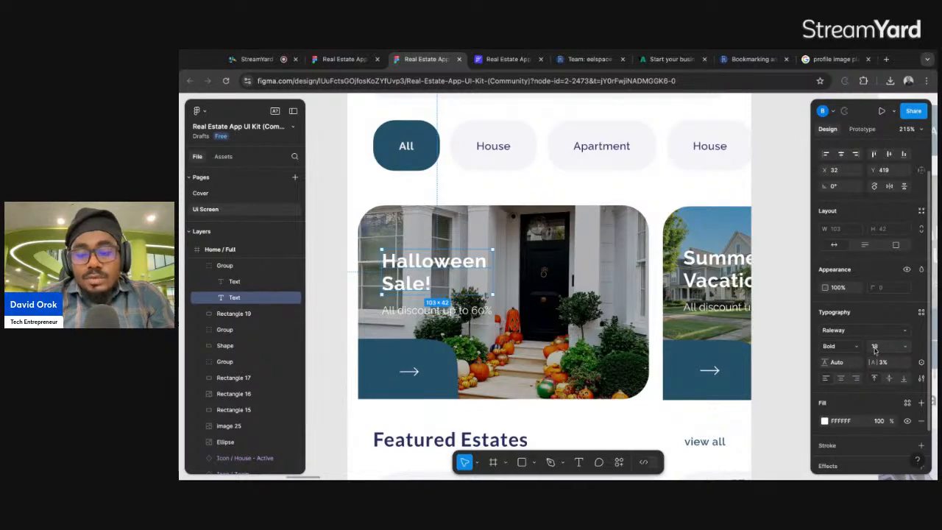
left_click(499, 59)
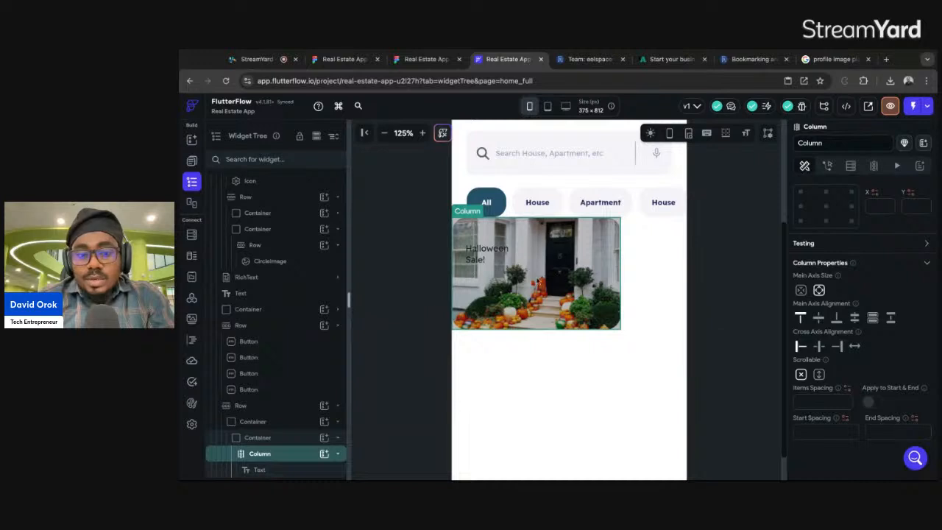
scroll(878, 298, "down", 5)
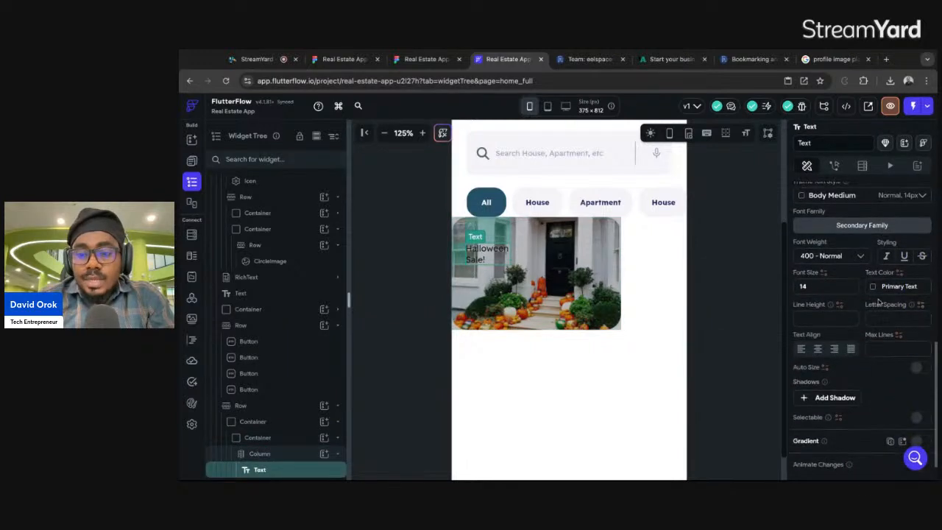
left_click(874, 287)
left_click(741, 422)
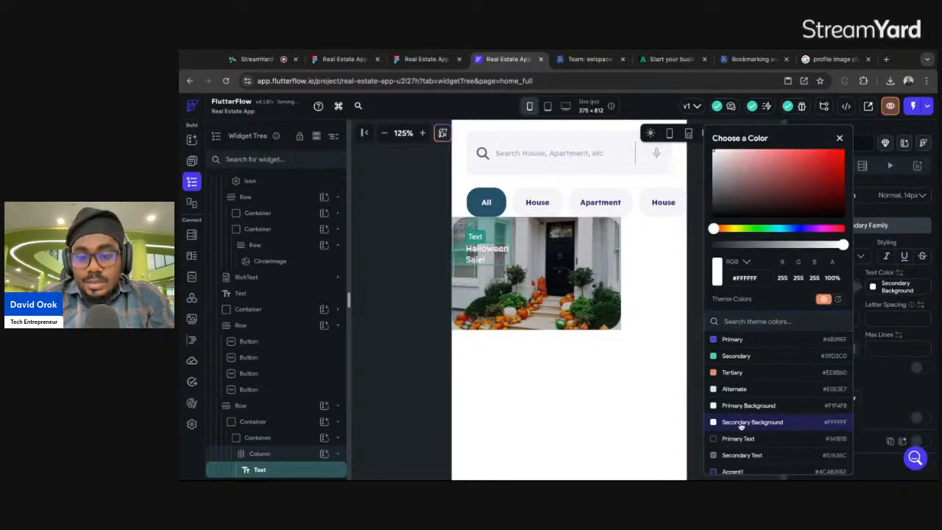
left_click(888, 287)
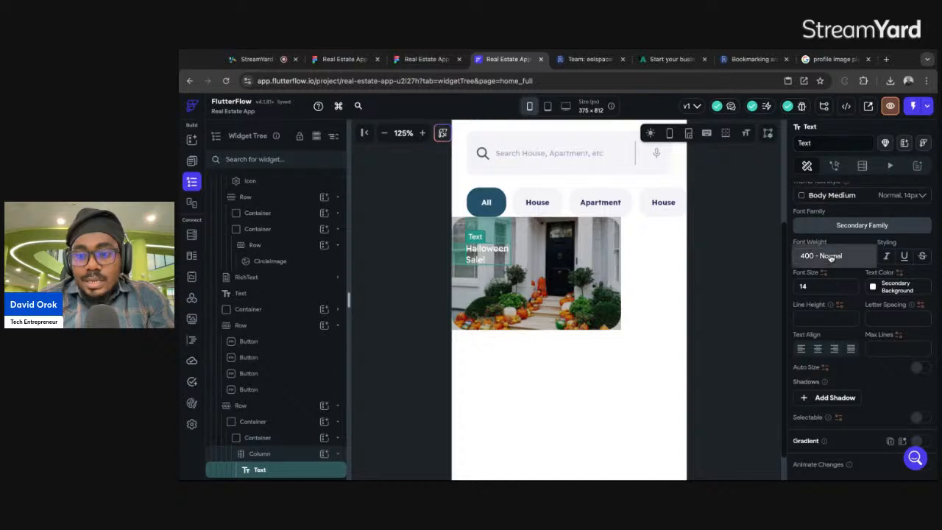
left_click(830, 256)
left_click(818, 329)
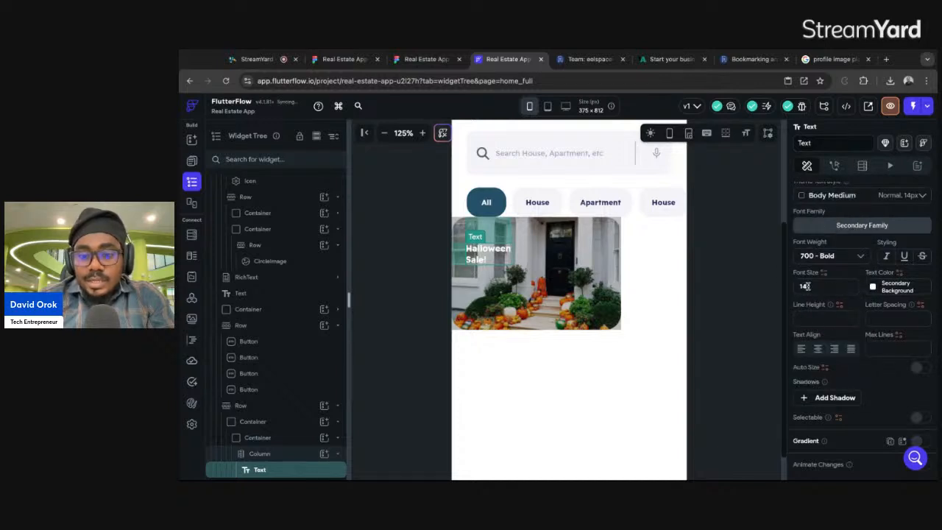
left_click(713, 223)
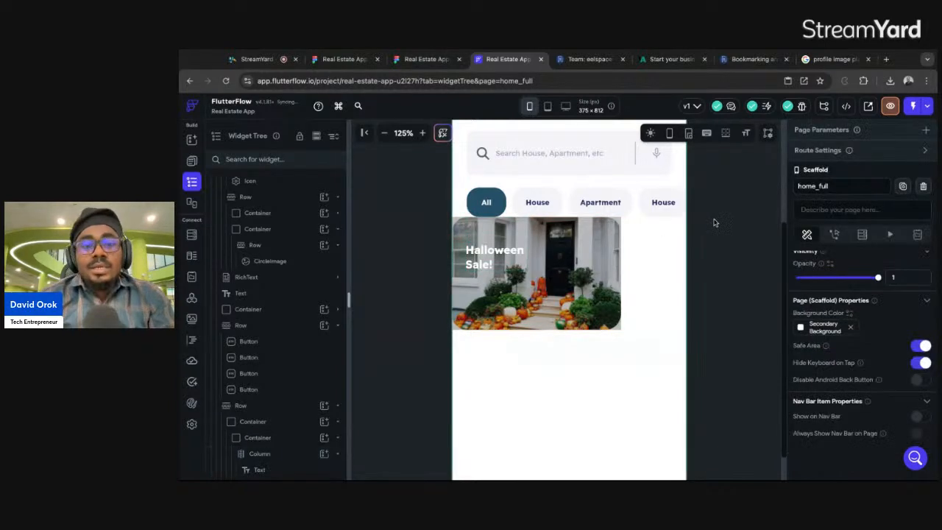
Copy the "All discount up to 60%" text from the Figma card and return to FlutterFlow.
left_click(424, 59)
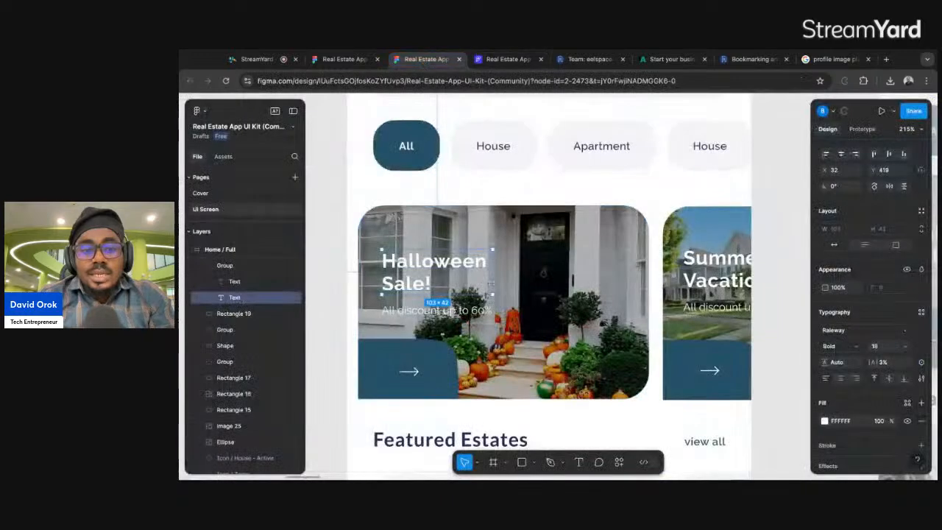
double_click(410, 312)
key("ctrl+c")
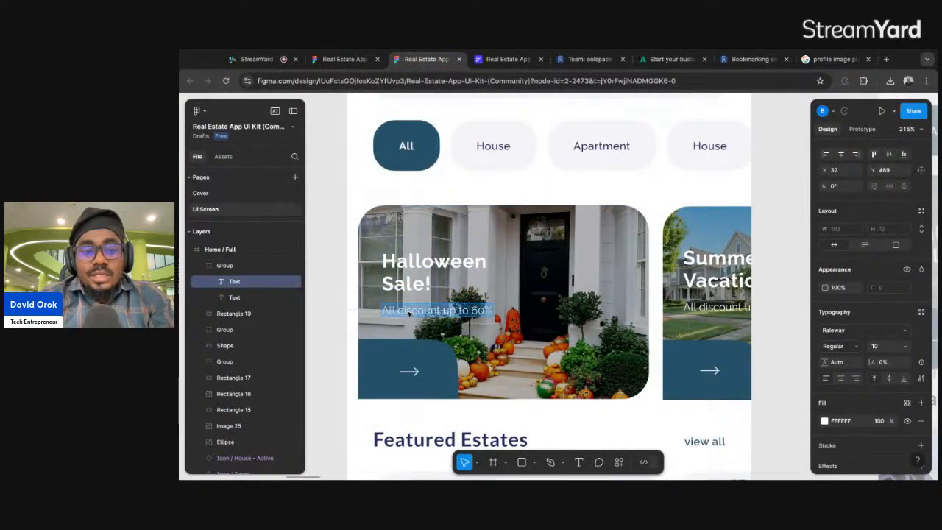
left_click(500, 61)
Add a second Text widget to the promo card's Column and paste "All discount up to 60%" as its text.
left_click(496, 260)
left_click(505, 288)
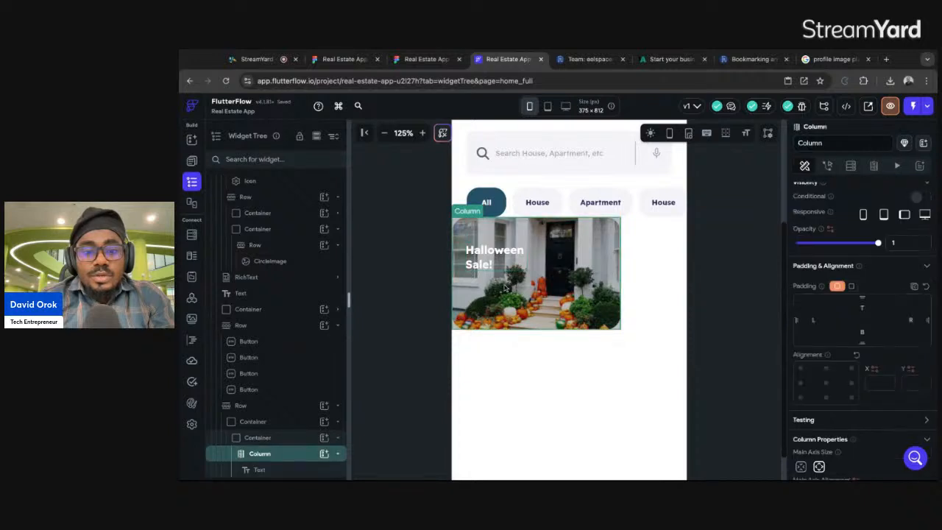
left_click(325, 453)
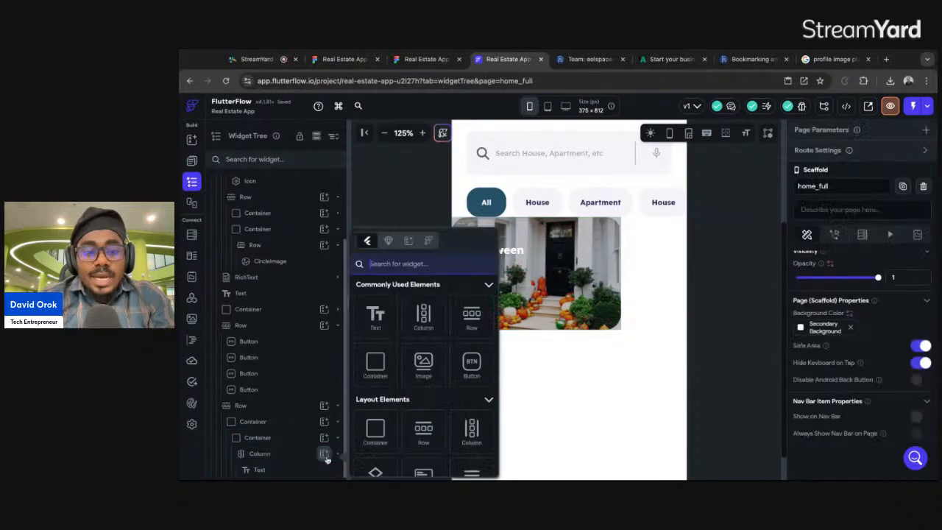
left_click(375, 316)
left_click(845, 239)
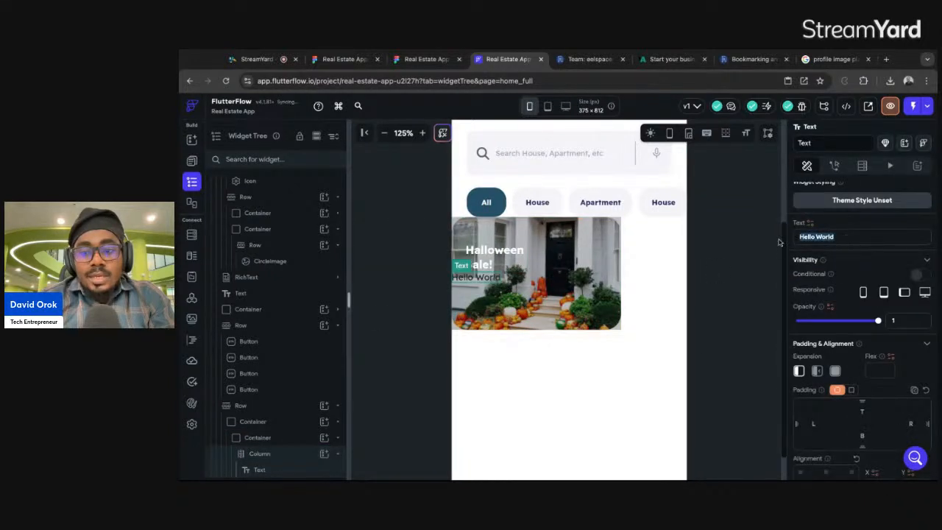
key("ctrl+a")
key("ctrl+v")
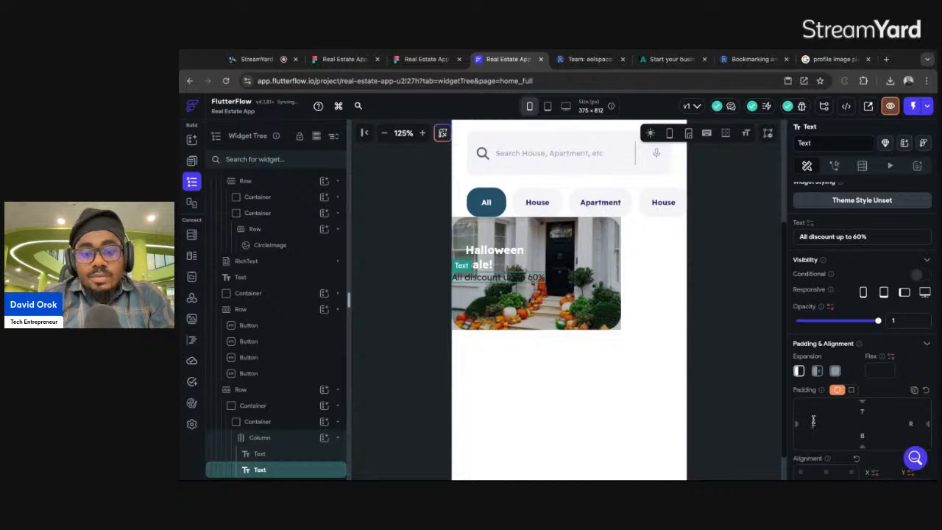
Give the discount Text a left padding of 22 and the Secondary Background text colour.
left_click(813, 421)
type("22")
scroll(864, 294, "down", 5)
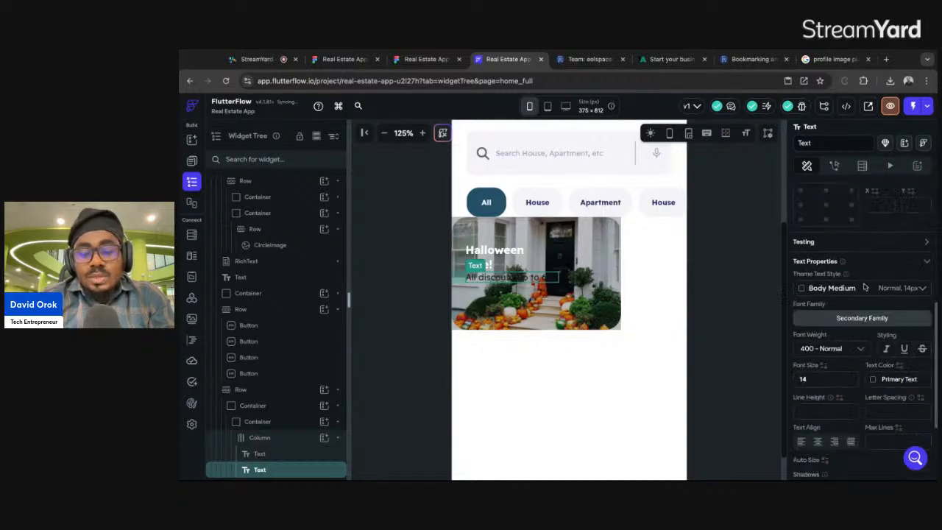
left_click(874, 302)
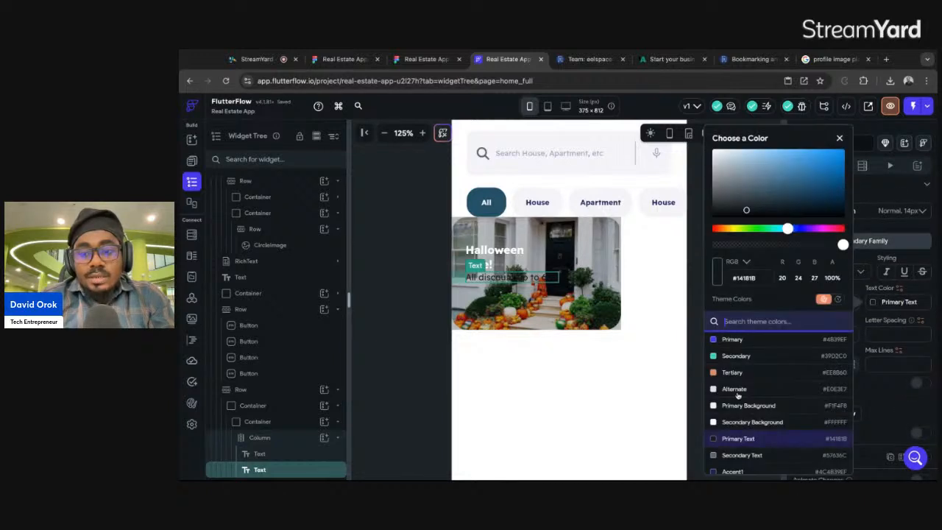
left_click(740, 421)
Check the discount text's font size in Figma, and set the FlutterFlow discount Text's font size to 100.
left_click(426, 59)
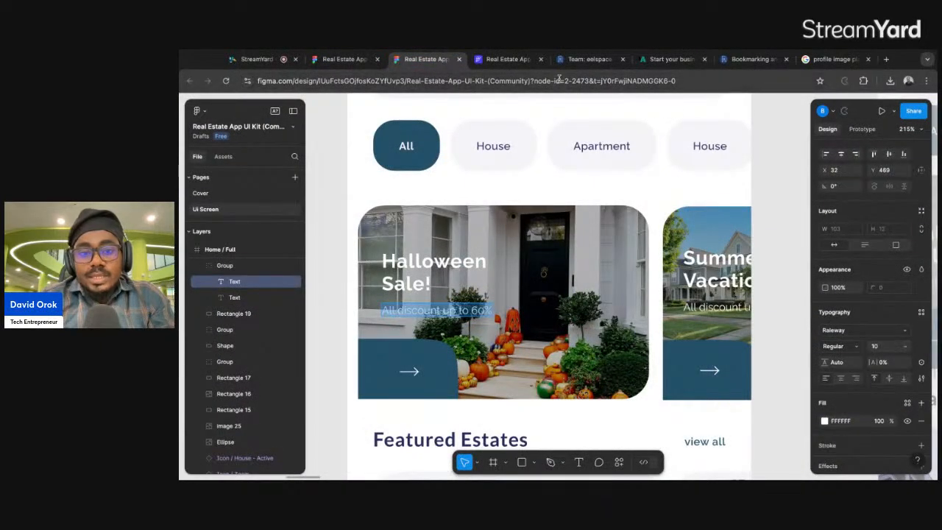
left_click(508, 59)
left_click(880, 291)
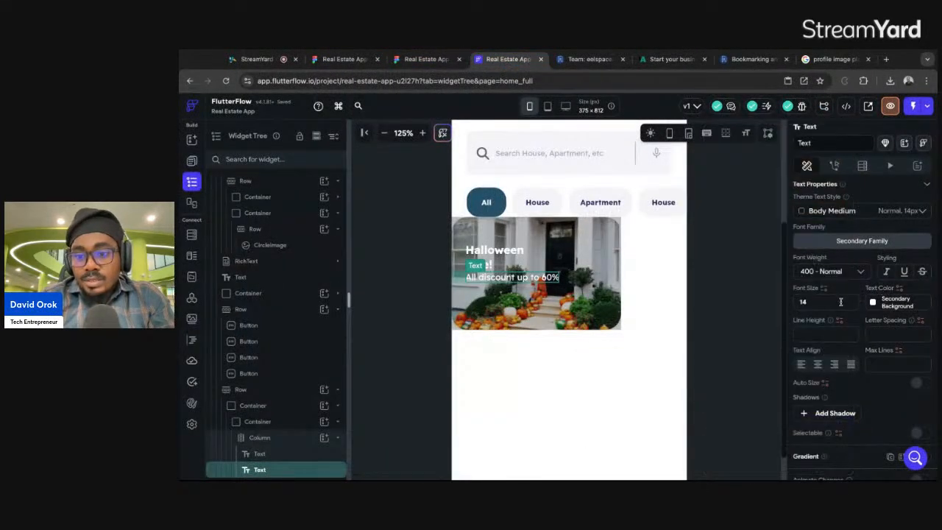
double_click(806, 302)
type("100")
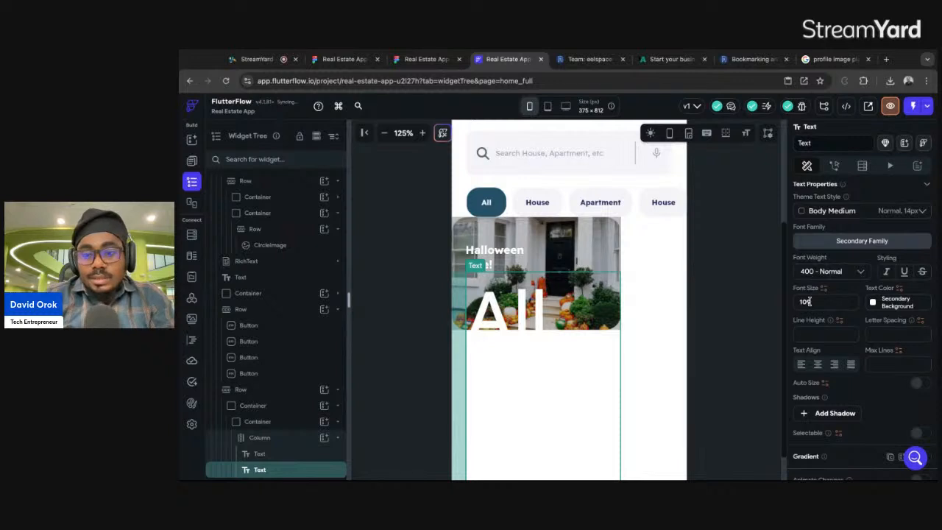
Set the discount text's font size to 10 in FlutterFlow and compare its styling with the Figma design.
key("BackSpace")
left_click(822, 269)
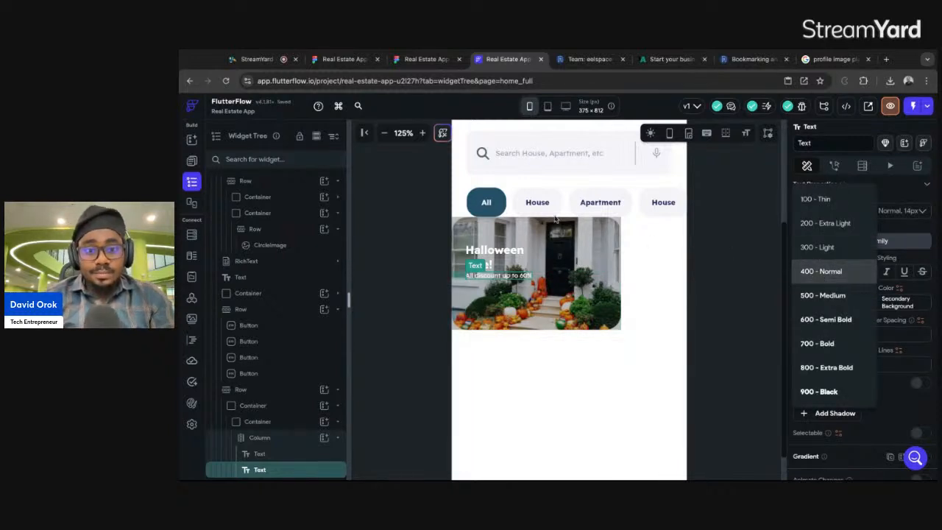
left_click(425, 59)
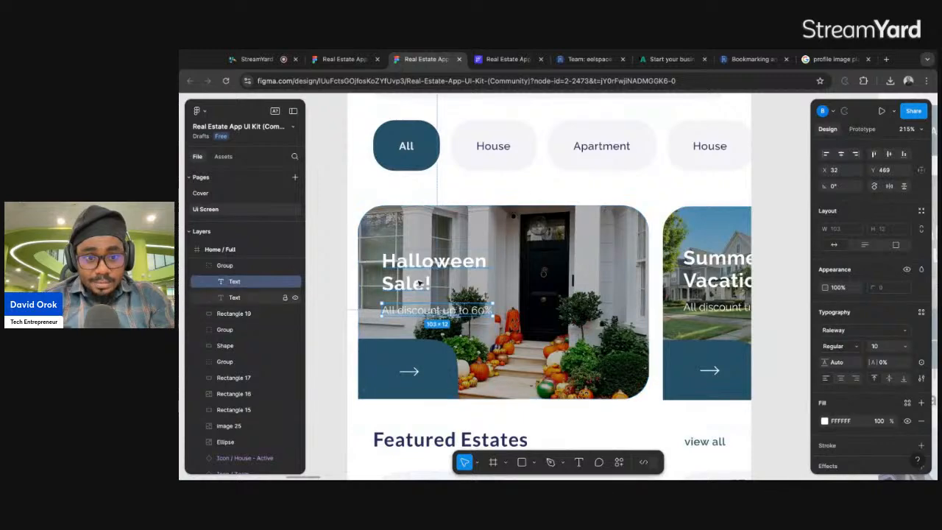
left_click(495, 61)
left_click(885, 321)
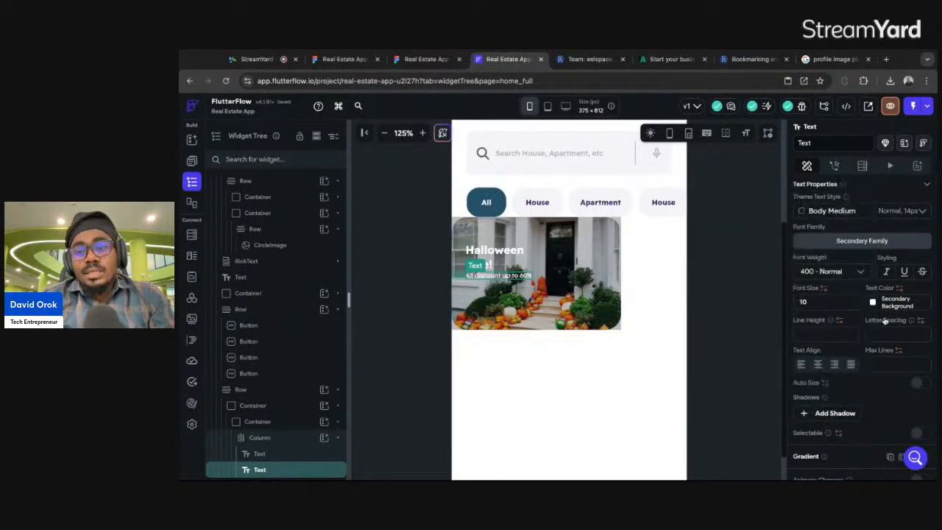
Give the "All discount up to 60%" text a top padding of 8.
scroll(864, 225, "up", 3)
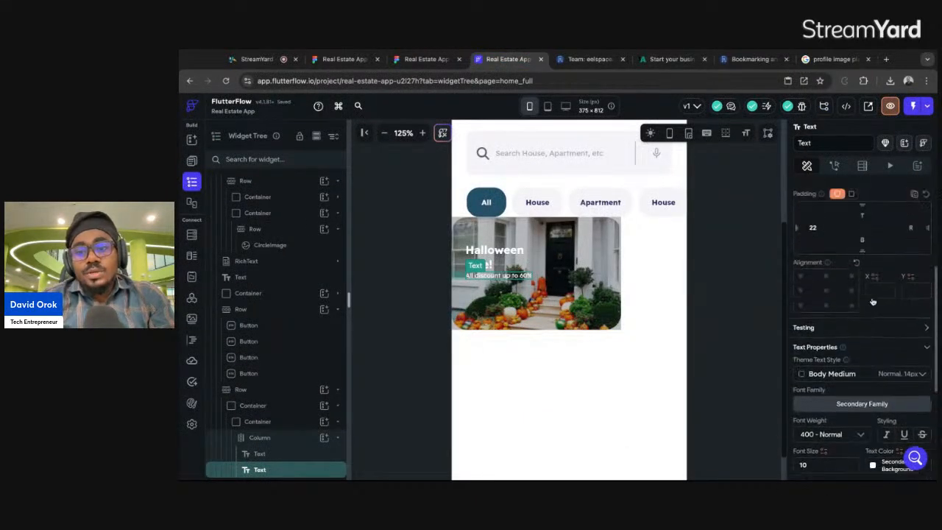
left_click(863, 221)
type("8")
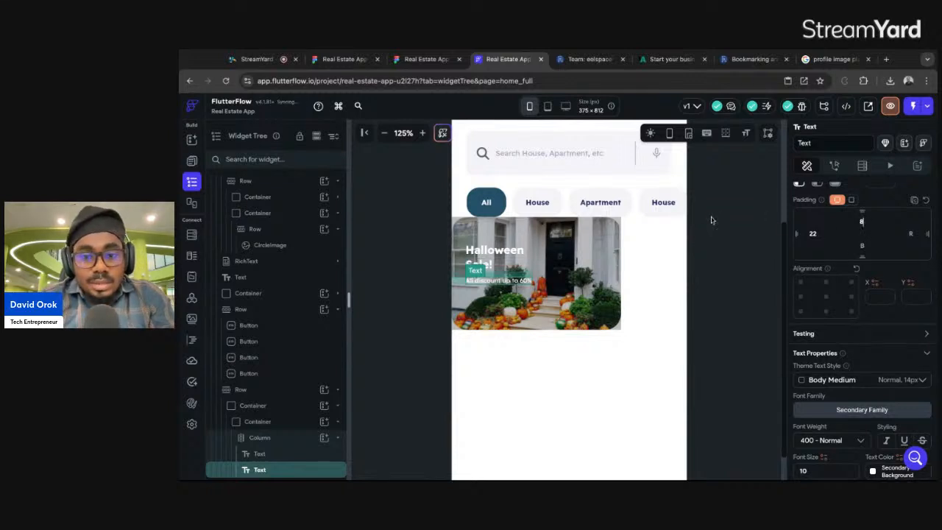
left_click(711, 220)
Inspect the blue shape behind the arrow in Figma and add a Container to the Halloween card's Column in FlutterFlow.
left_click(531, 301)
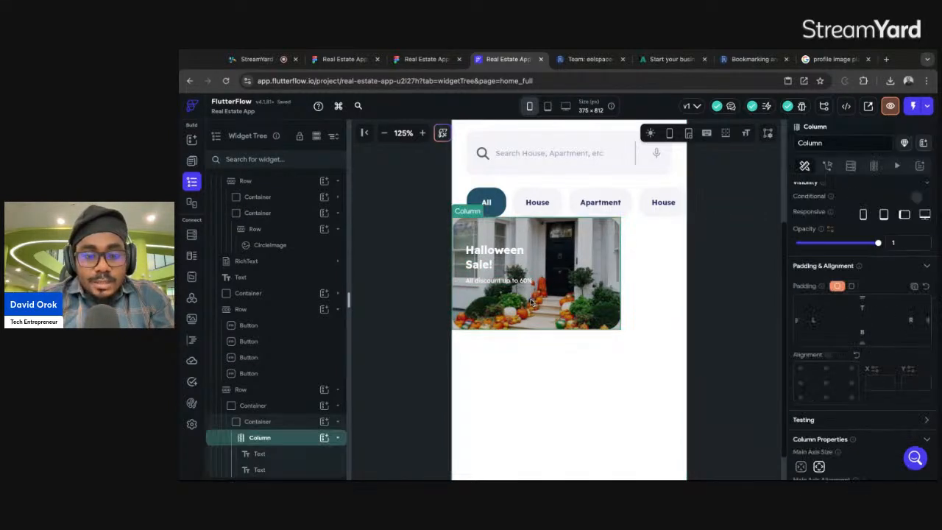
left_click(426, 59)
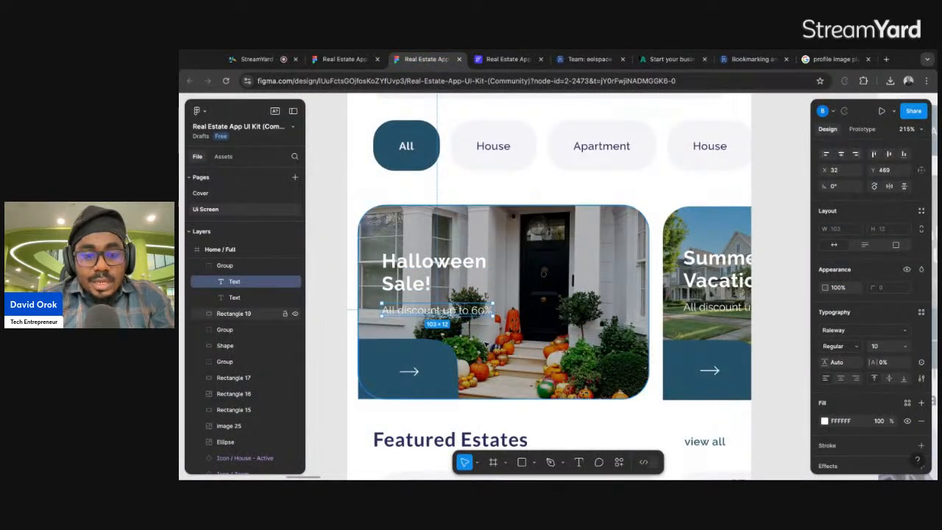
scroll(458, 338, "up", 3)
scroll(492, 349, "up", 1)
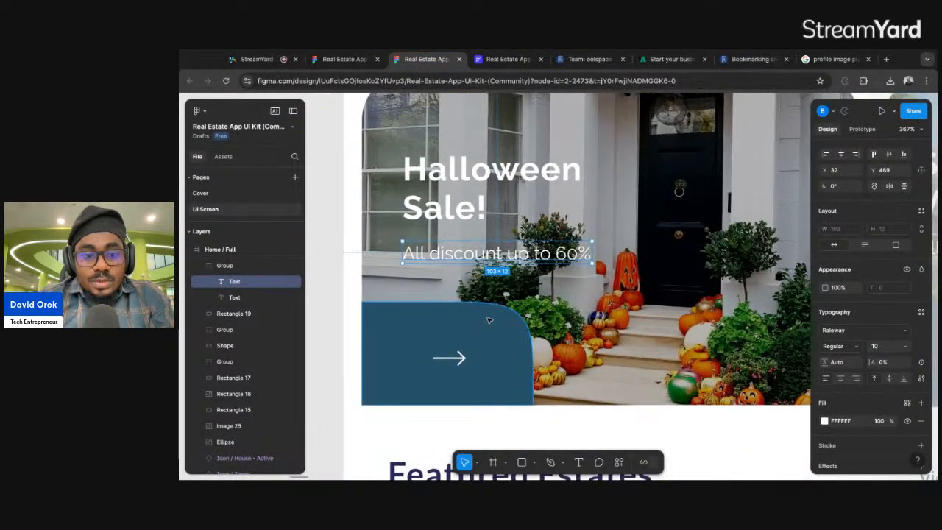
left_click(487, 347)
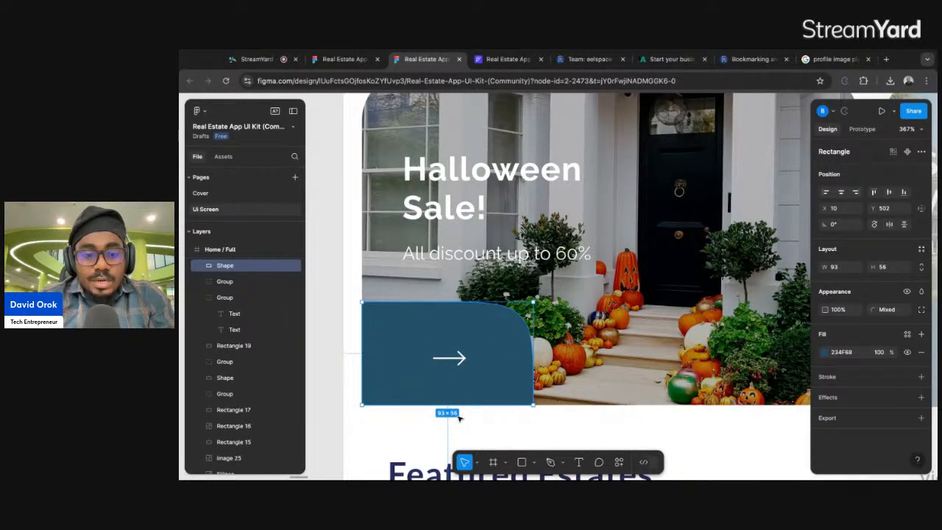
left_click(505, 59)
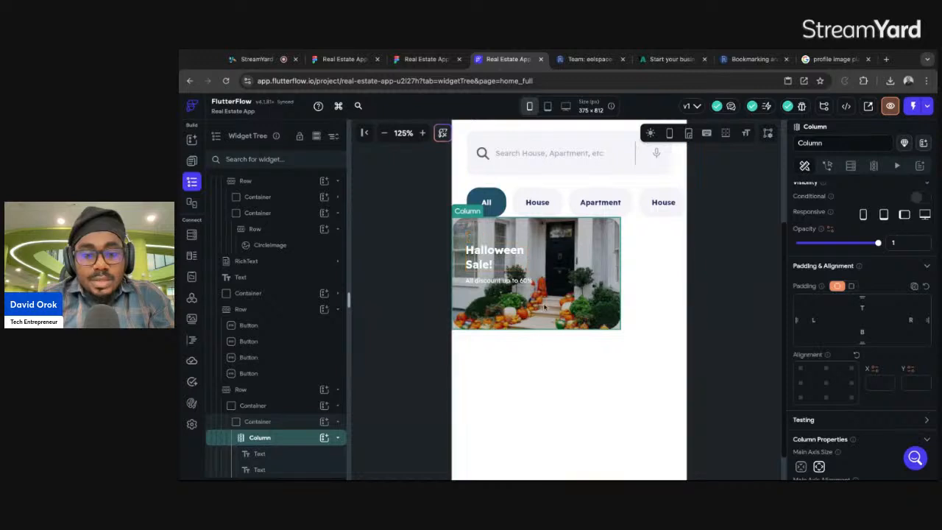
left_click(324, 437)
left_click(375, 365)
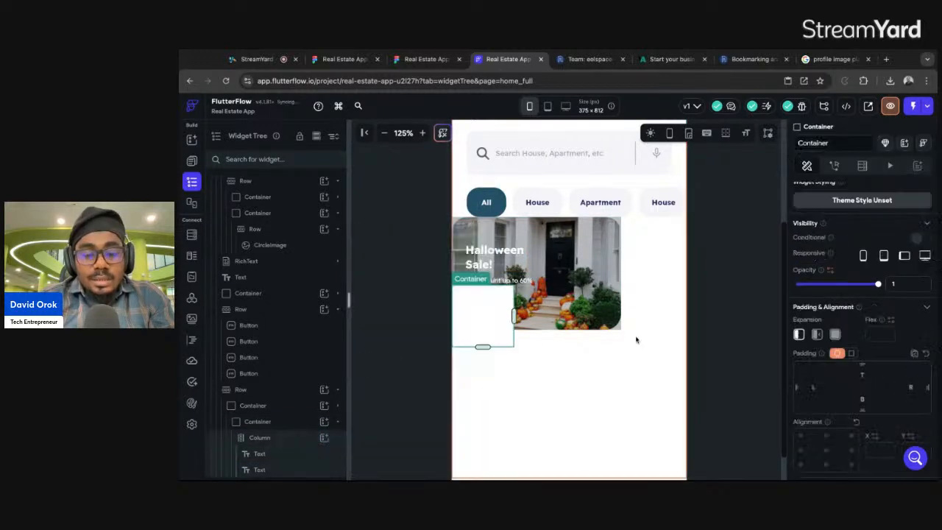
Set the new container's width to 93 px and its height to 56 px.
scroll(851, 427, "down", 2)
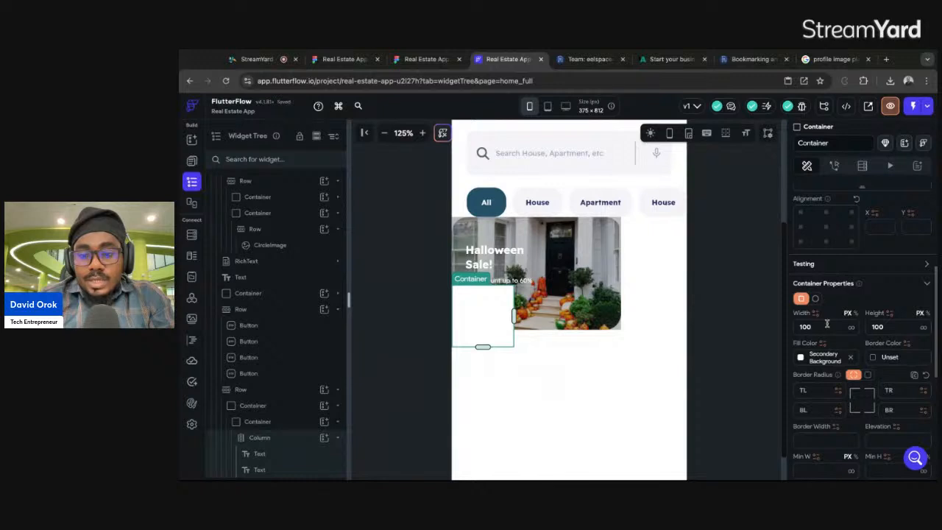
double_click(817, 327)
type("93")
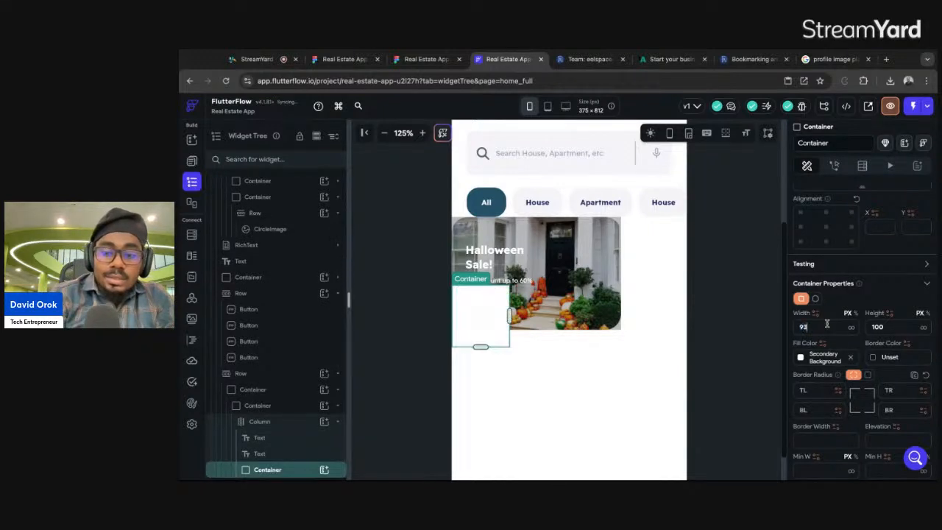
type("56")
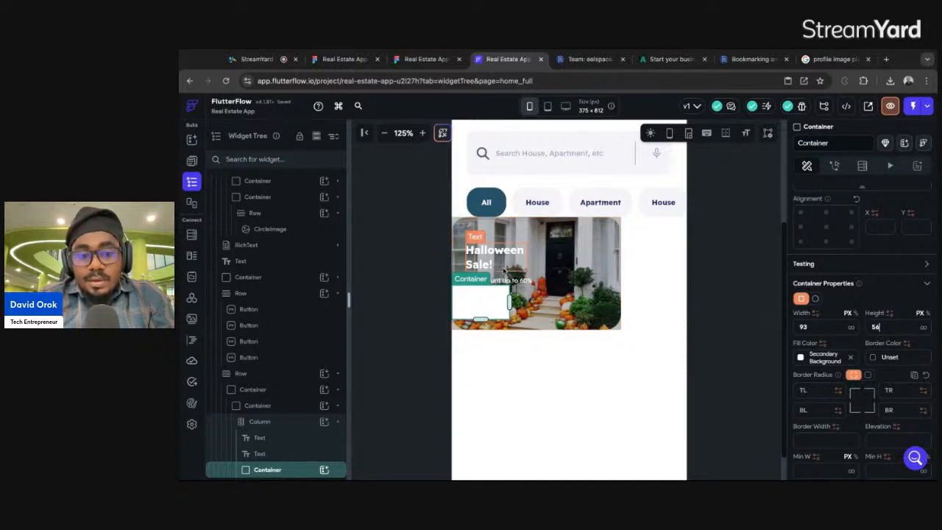
Check the spacing above the blue shape in Figma and set the container's top padding to 21 in FlutterFlow.
left_click(430, 60)
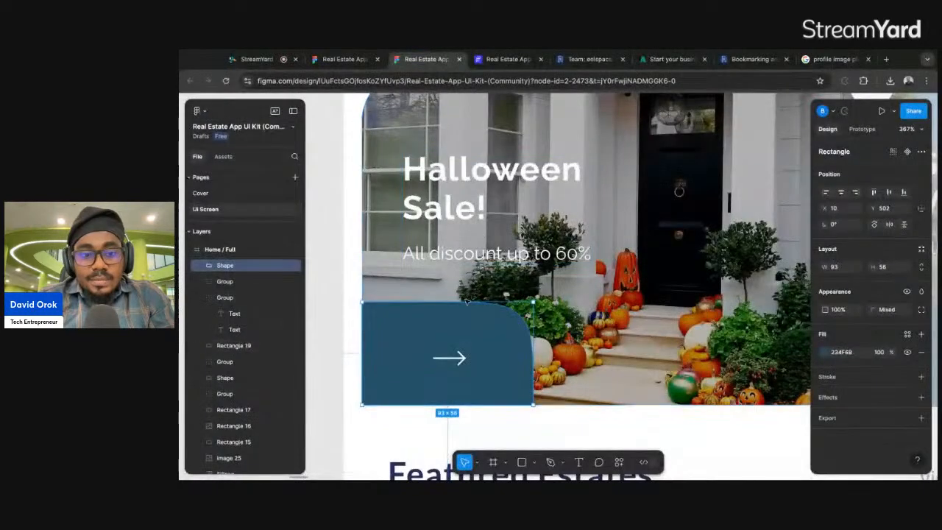
left_click(508, 59)
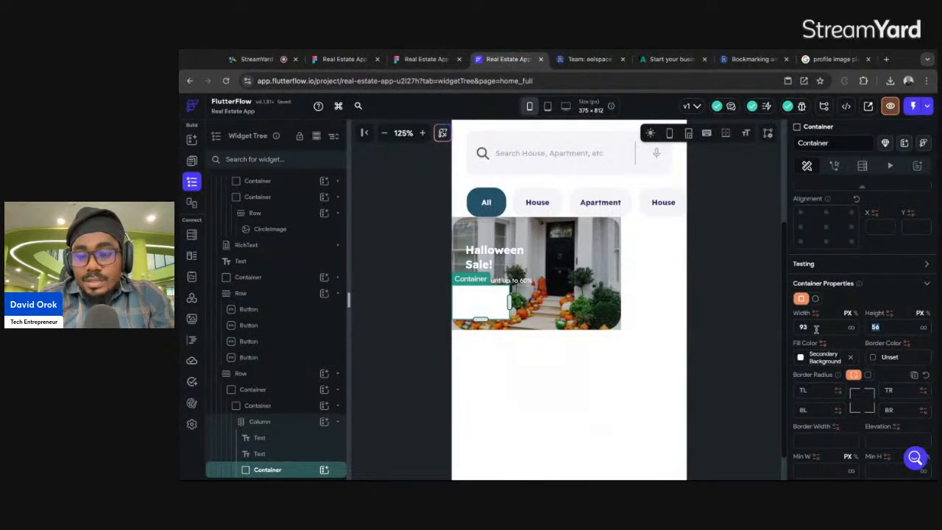
scroll(835, 289, "up", 3)
left_click(871, 358)
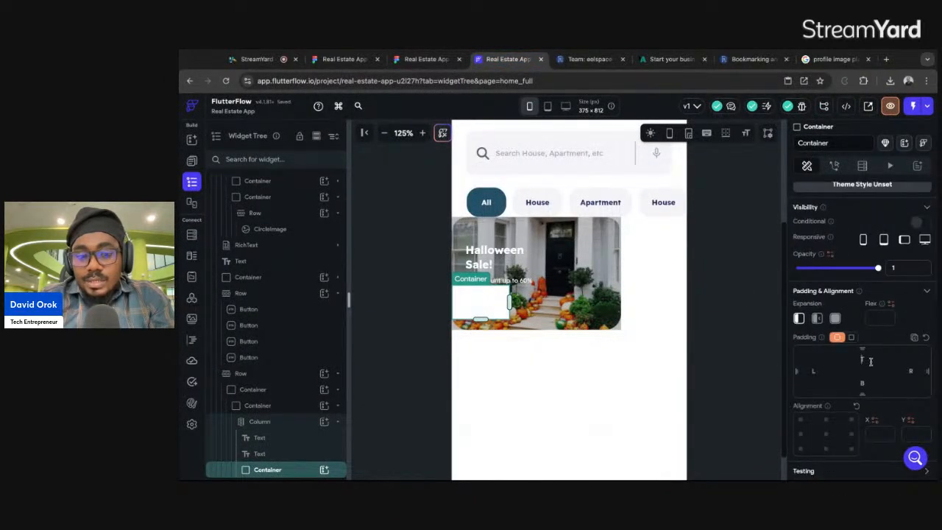
type("21")
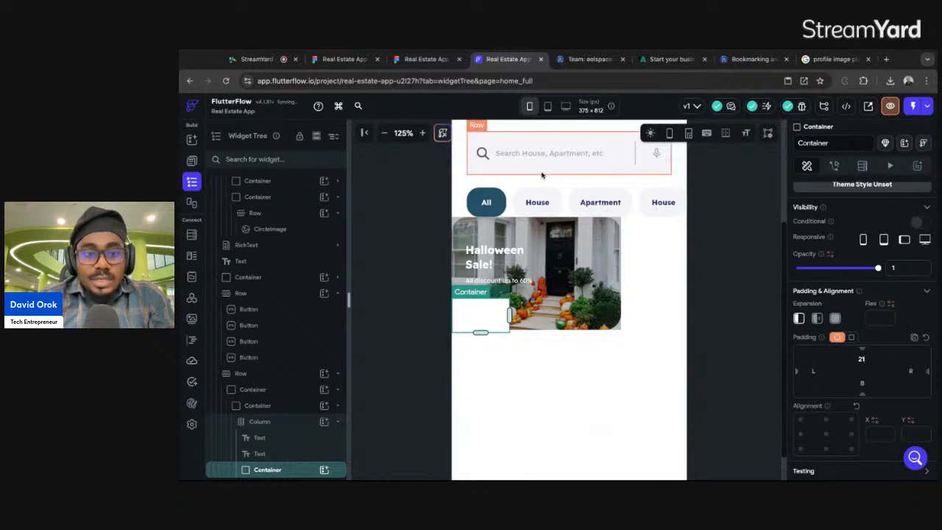
Switch to Figma, copy the arrow shape's fill colour 234F68 and inspect its corner radii.
left_click(408, 63)
left_click(845, 353)
key("super+c")
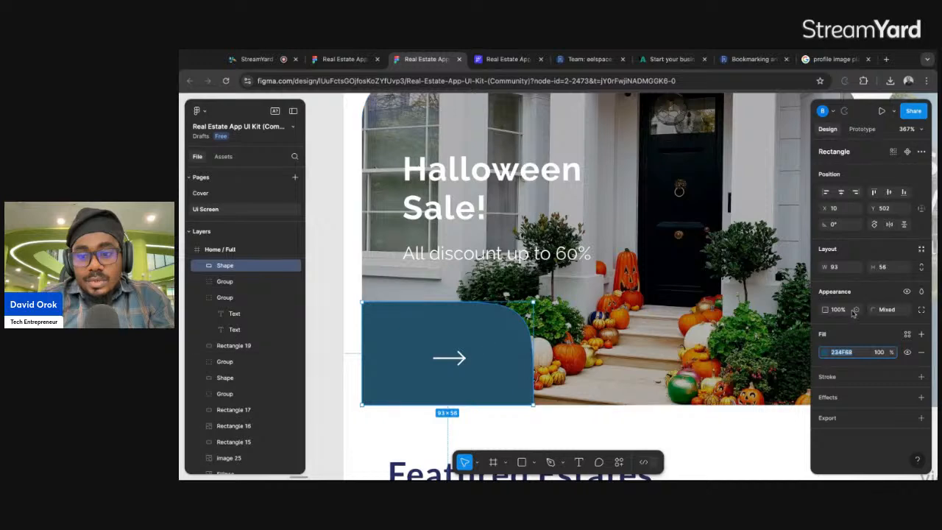
double_click(517, 332)
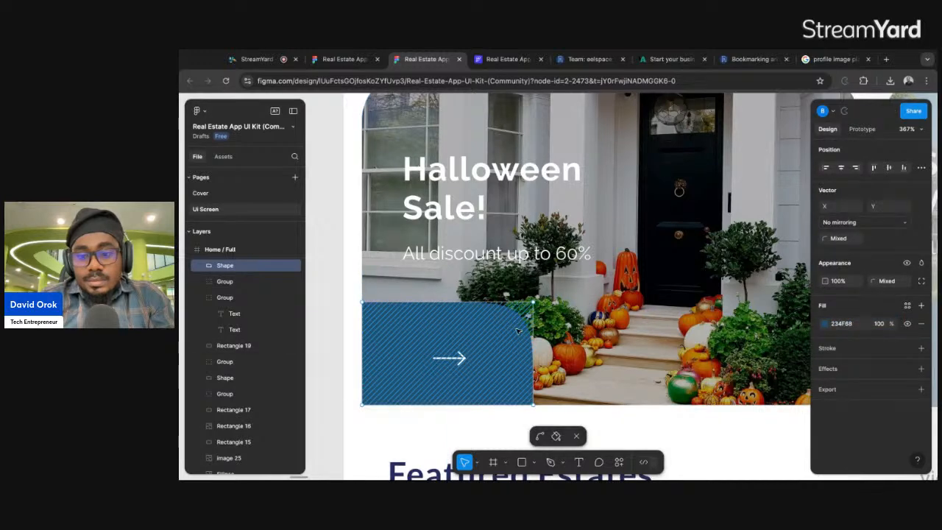
left_click(881, 282)
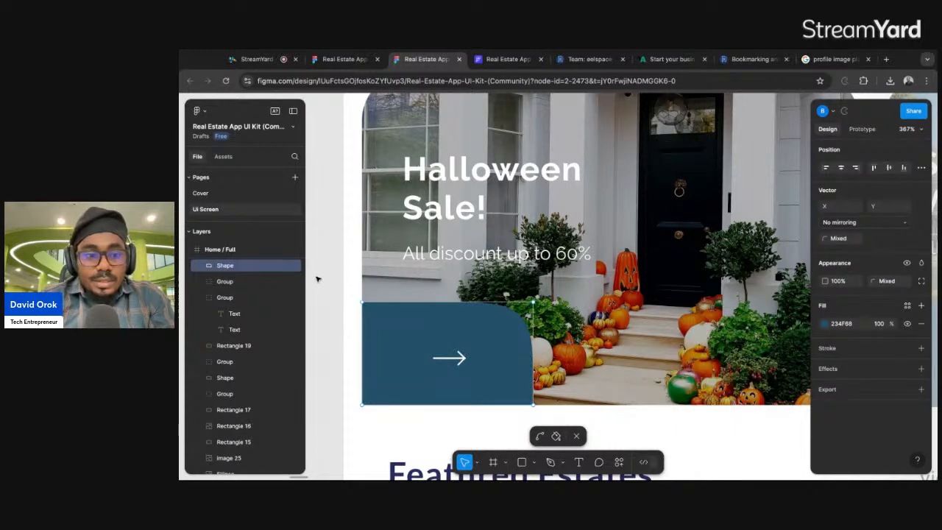
key("Escape")
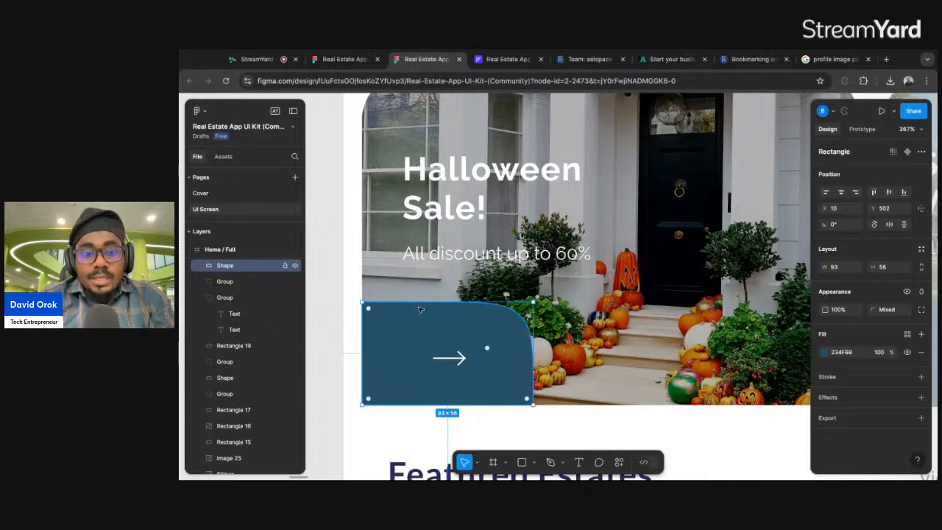
Check the card rectangle's corner radius in Figma and set the container's top-right border radius to 25 in FlutterFlow.
scroll(420, 309, "down", 3)
left_click(478, 152)
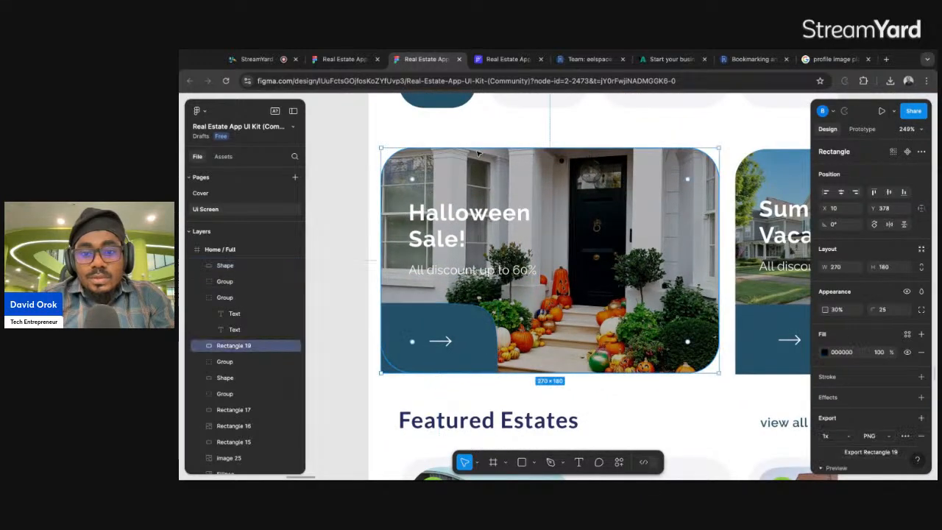
key("ctrl+Tab")
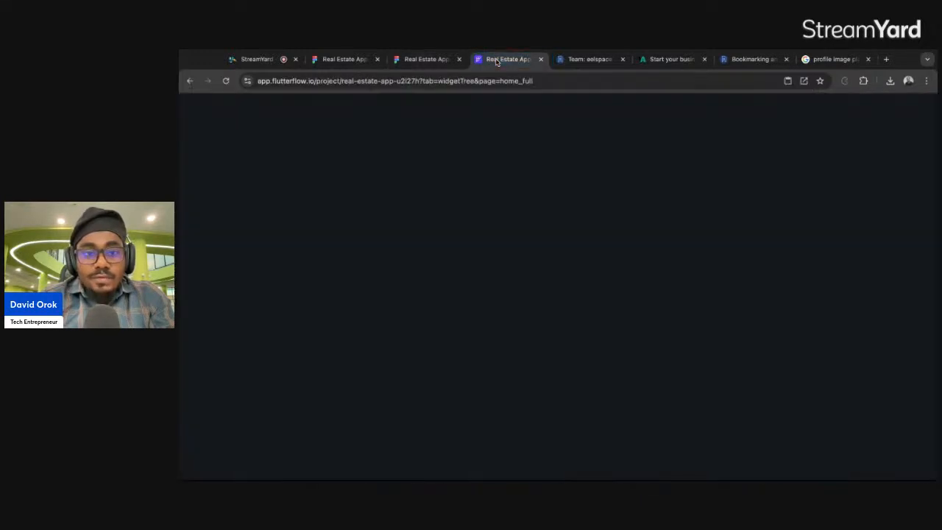
scroll(851, 368, "down", 4)
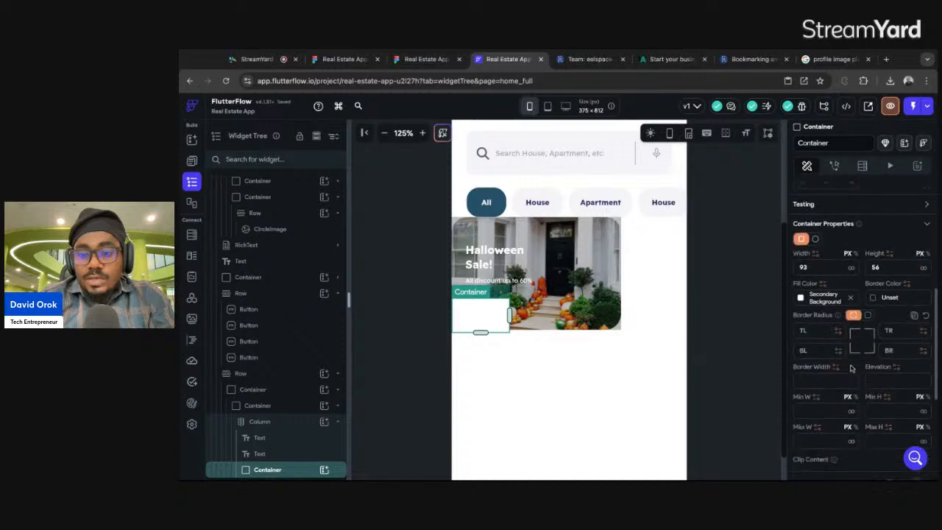
left_click(892, 322)
type("25")
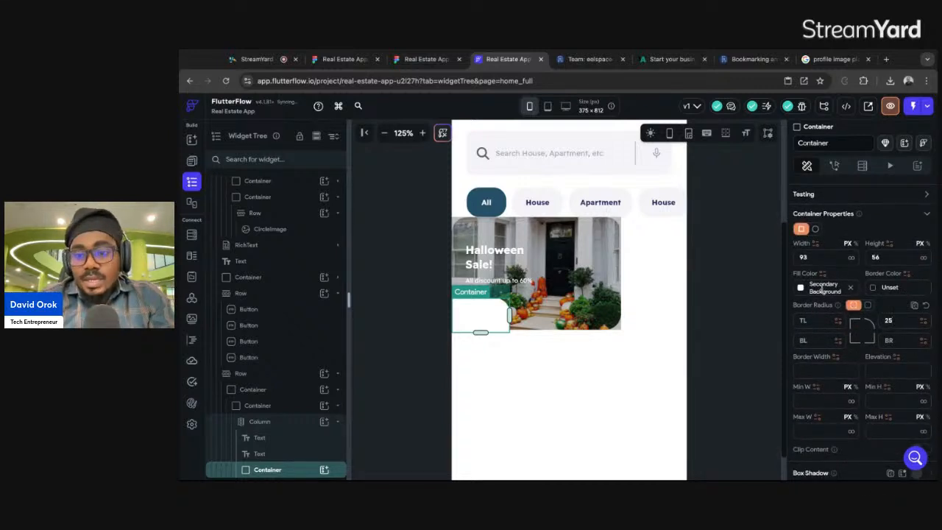
Set the container's fill colour to the copied value #234F68.
left_click(822, 289)
key("super+v")
key("Return")
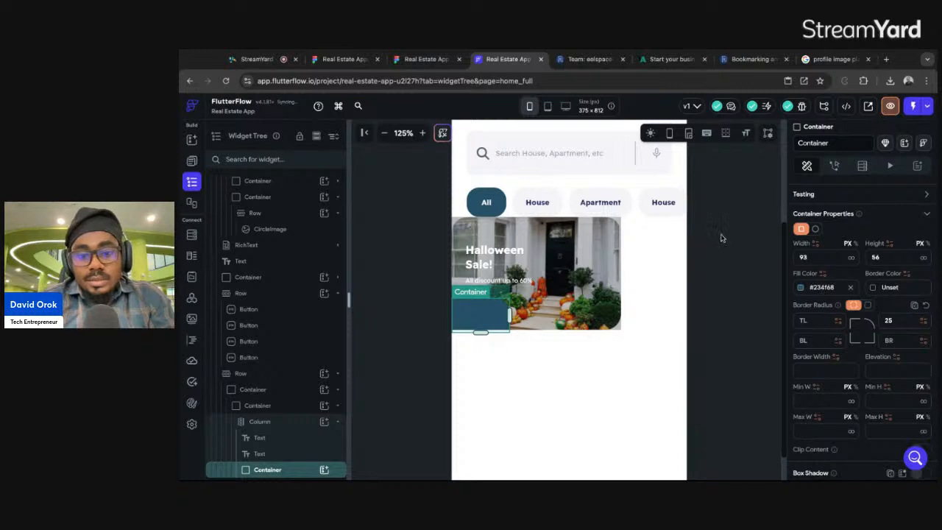
left_click(721, 238)
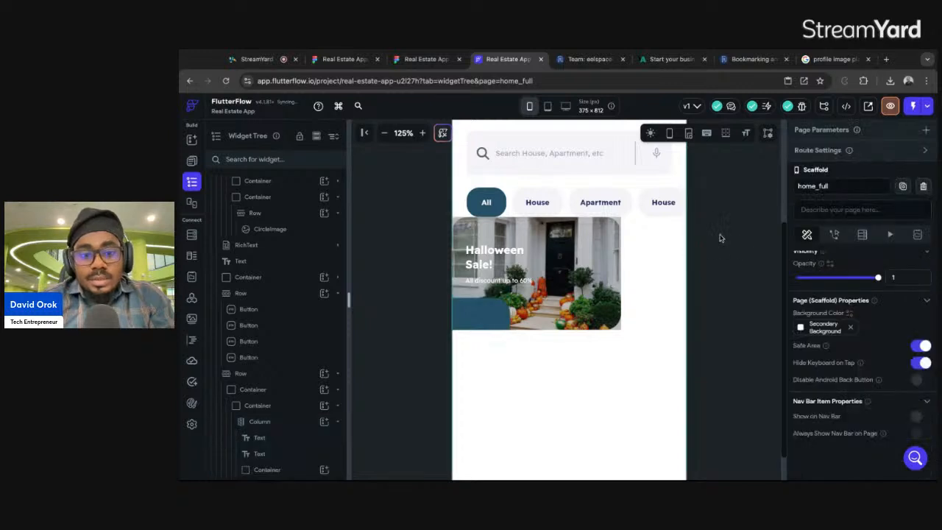
Add a Column inside the blue container and insert an Icon widget into that Column.
left_click(493, 311)
left_click(324, 470)
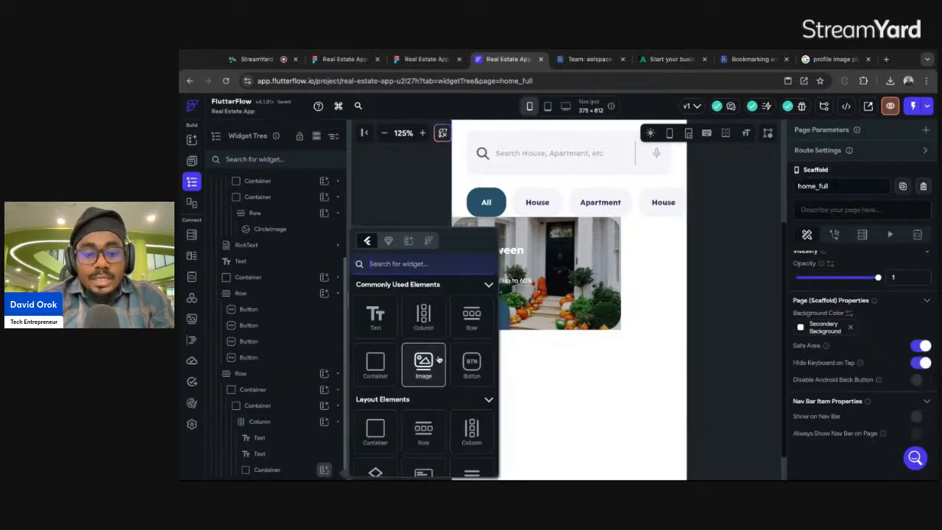
left_click(423, 318)
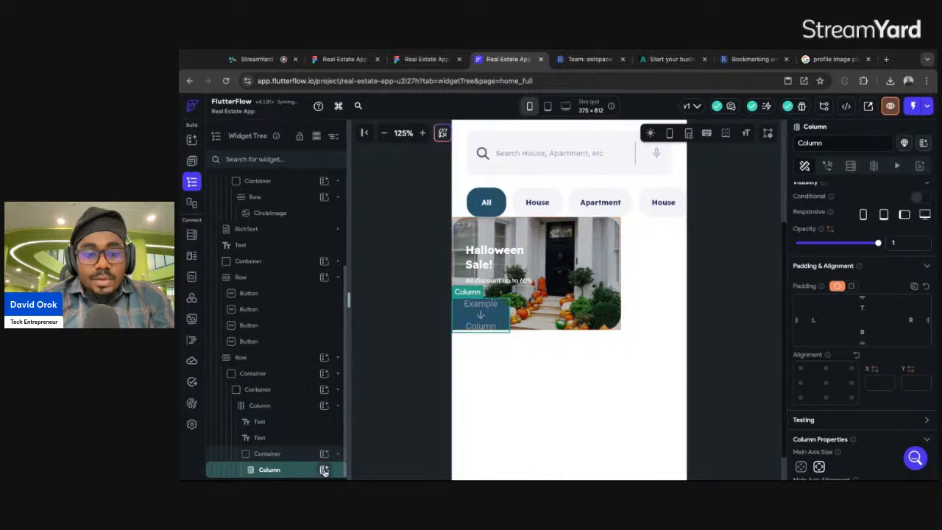
left_click(324, 470)
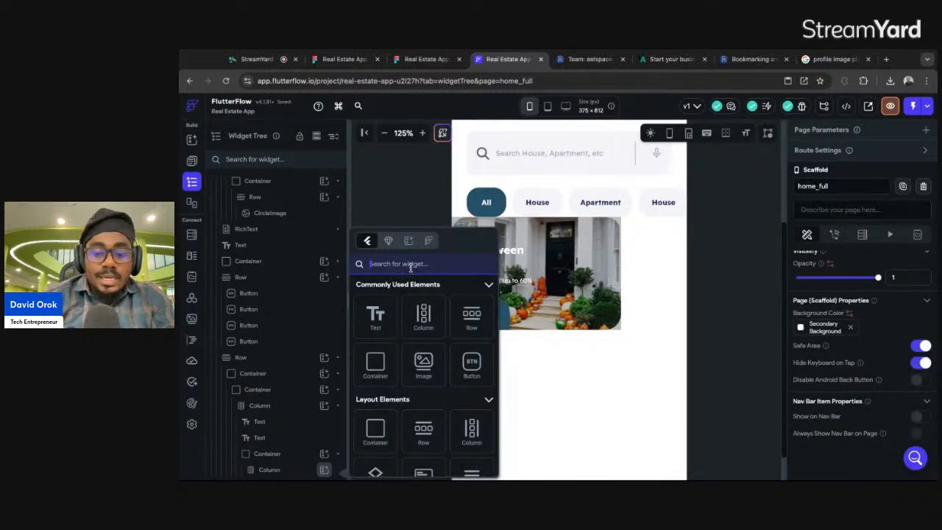
type("icon")
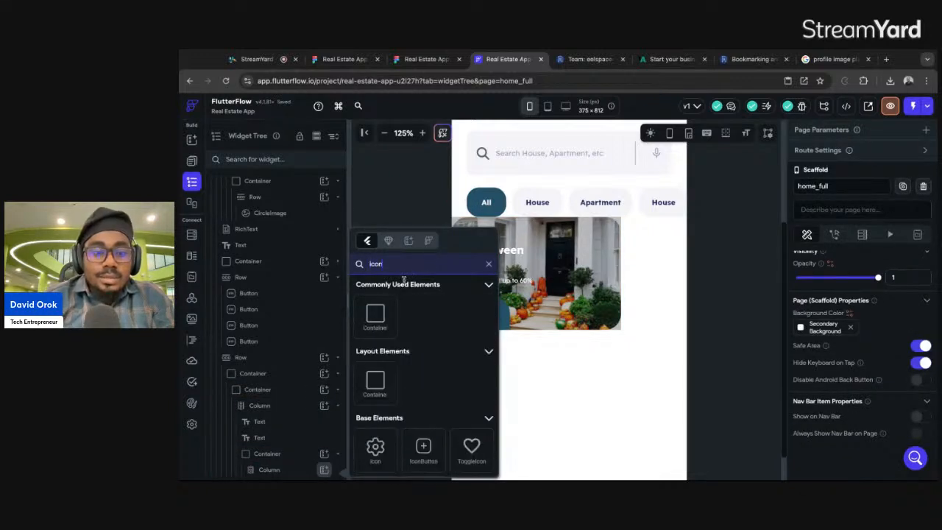
left_click(376, 442)
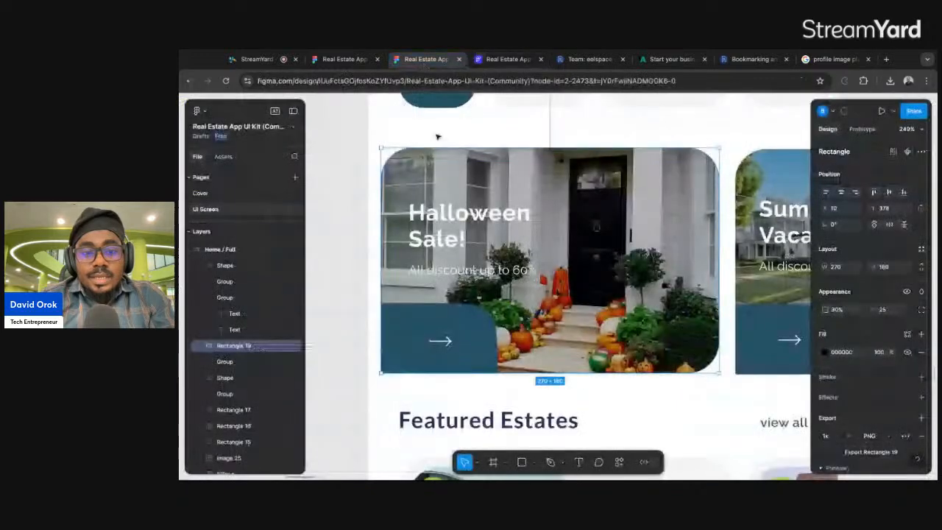
Check the arrow in the Figma card, then change the icon in FlutterFlow to Arrow Right Alt, found by searching for "right".
left_click(425, 59)
left_click(440, 341)
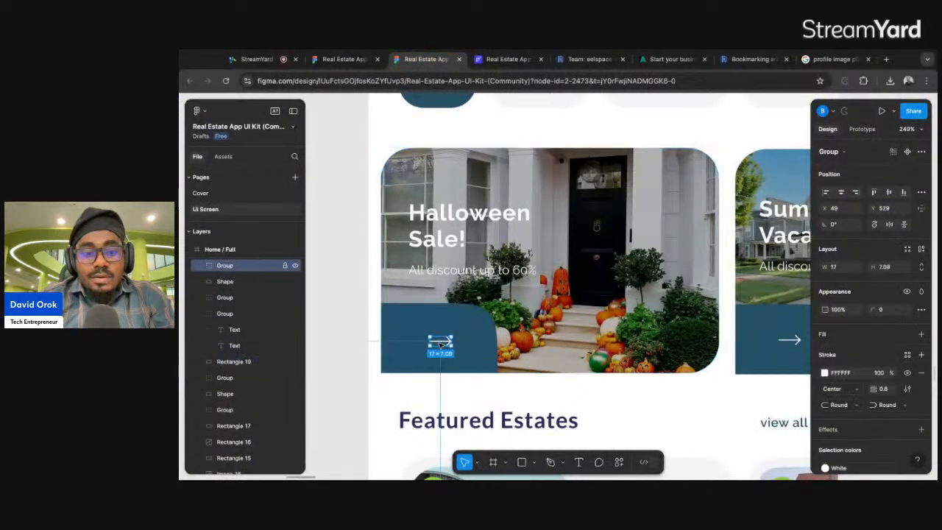
left_click(498, 59)
scroll(883, 415, "down", 2)
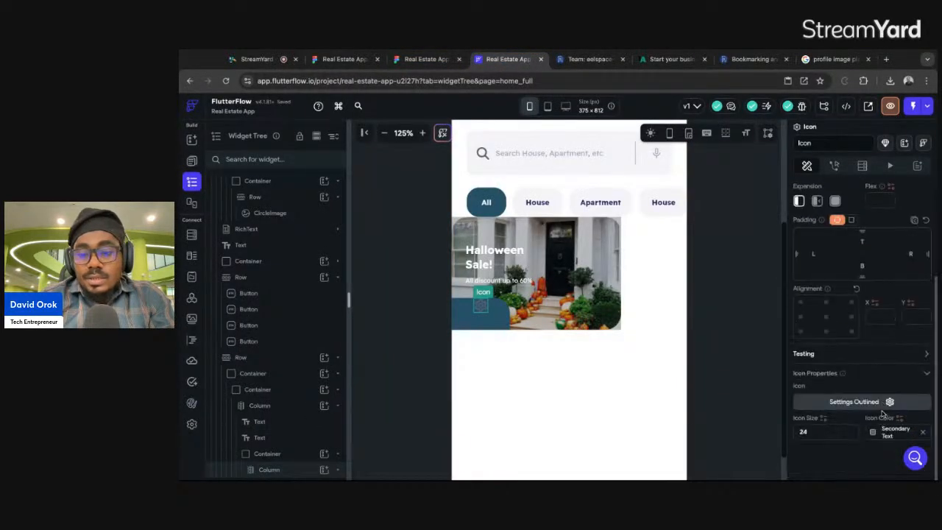
left_click(854, 402)
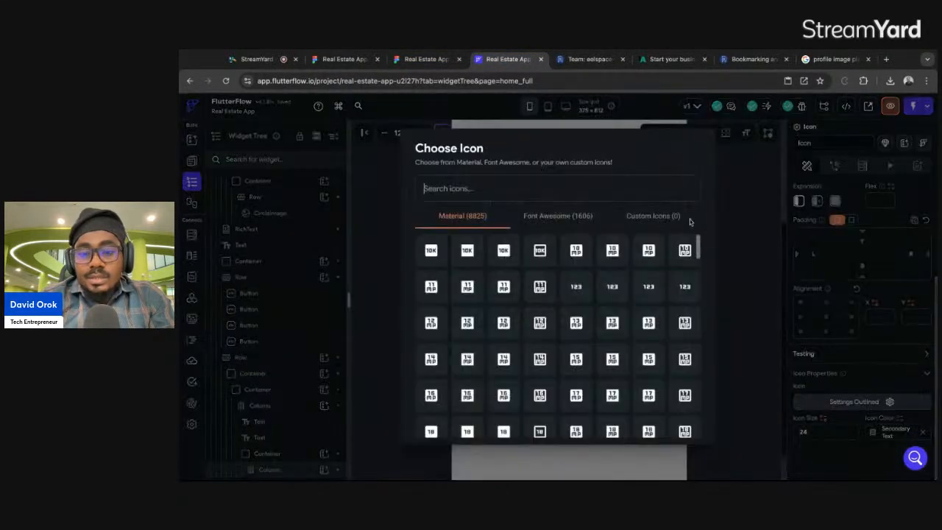
left_click(639, 192)
type("right")
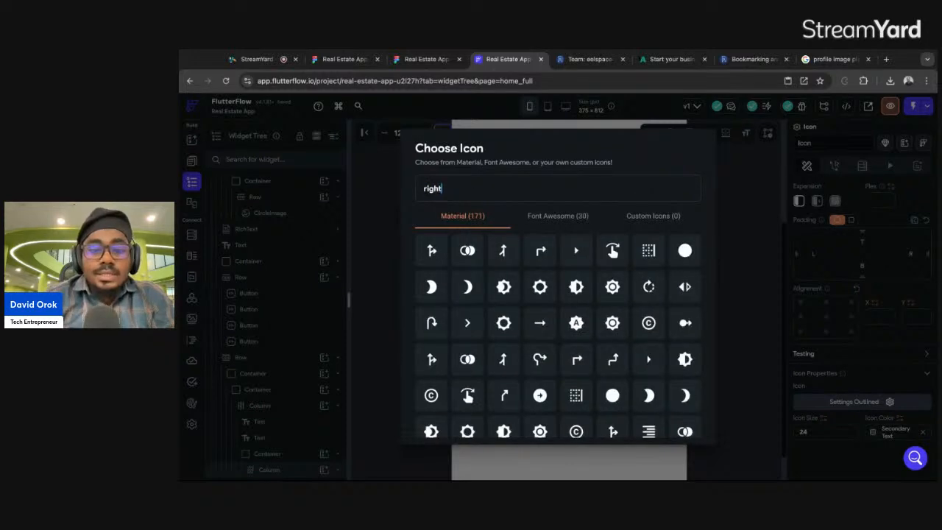
left_click(574, 218)
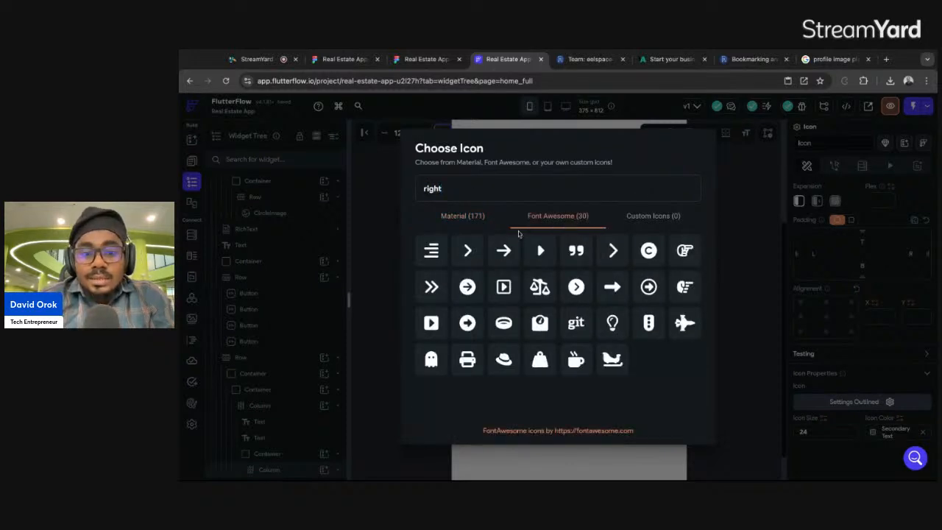
left_click(460, 219)
scroll(585, 305, "down", 2)
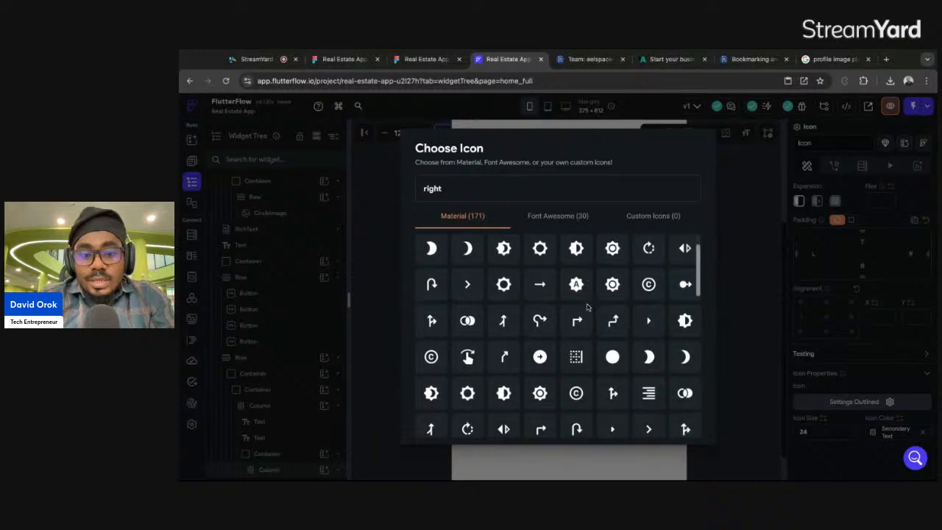
left_click(540, 284)
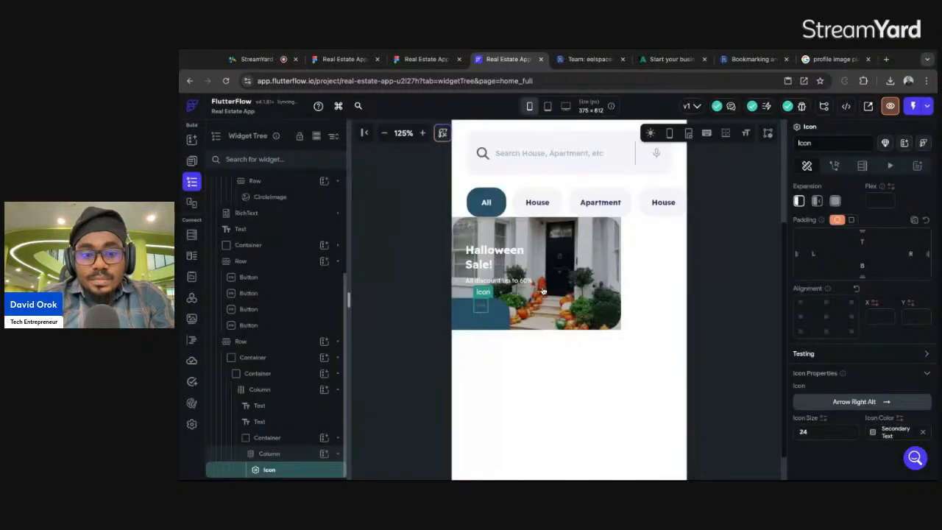
Set the arrow icon's colour to Secondary Background and centre its parent Column's content along the main axis.
left_click(875, 432)
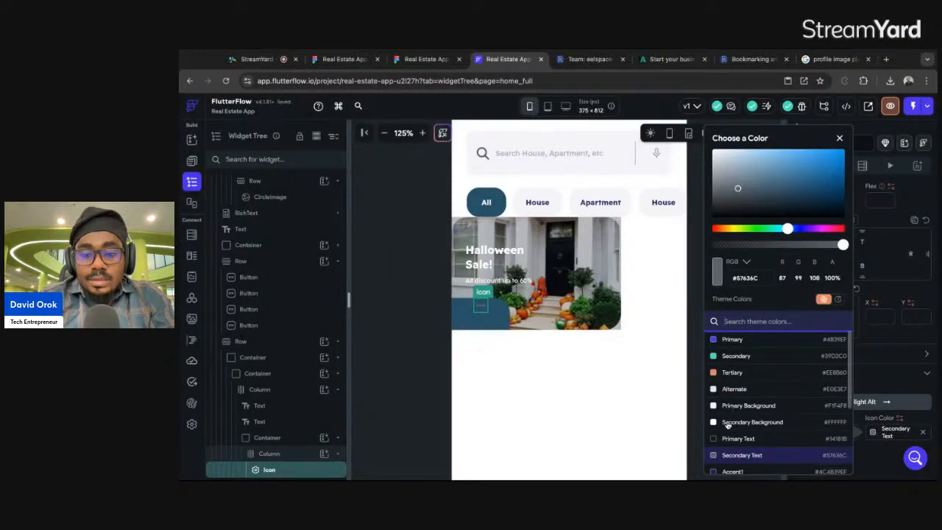
left_click(726, 423)
left_click(478, 322)
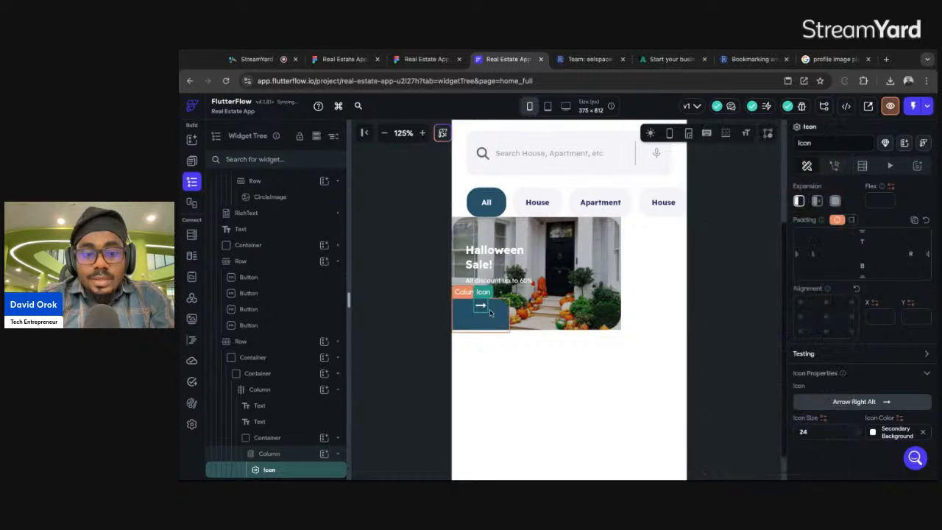
left_click(479, 322)
left_click(819, 362)
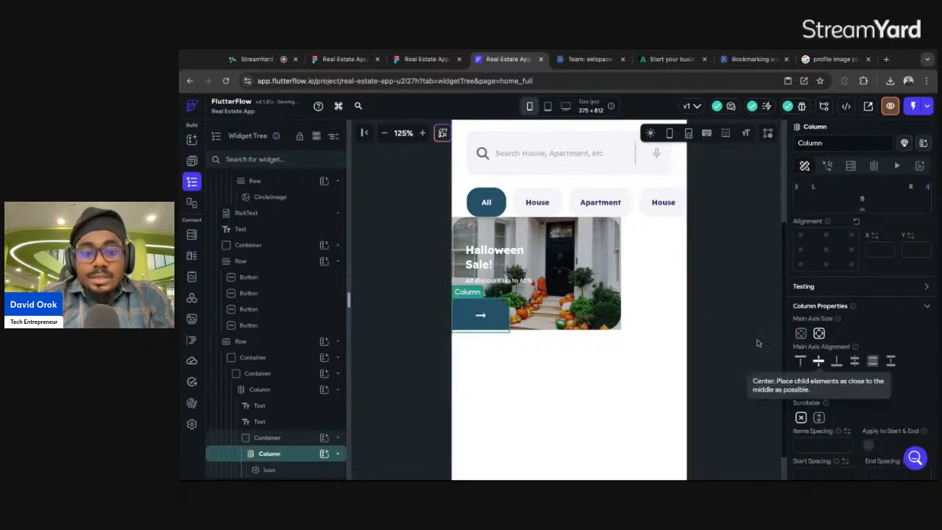
left_click(745, 252)
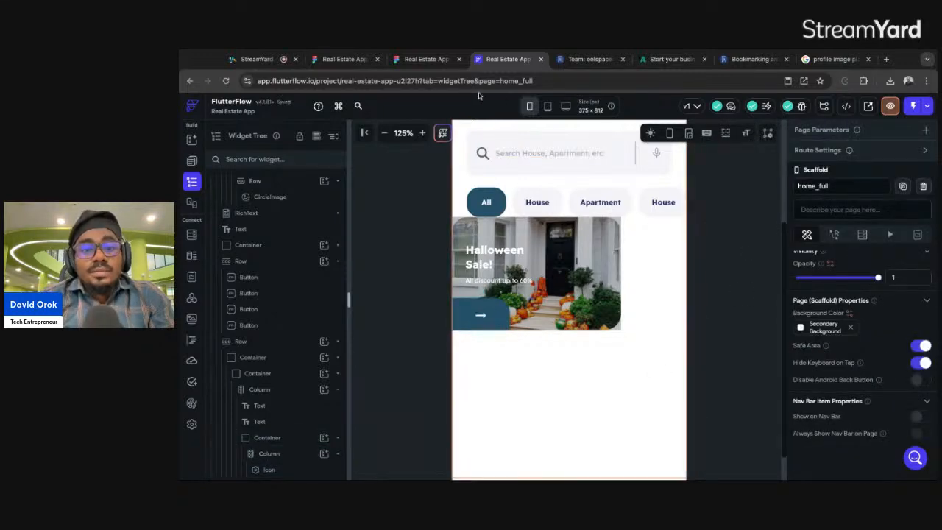
Compare with the Figma card and set the dark overlay container's top-left, top-right and bottom-right border radii to 25.
left_click(427, 59)
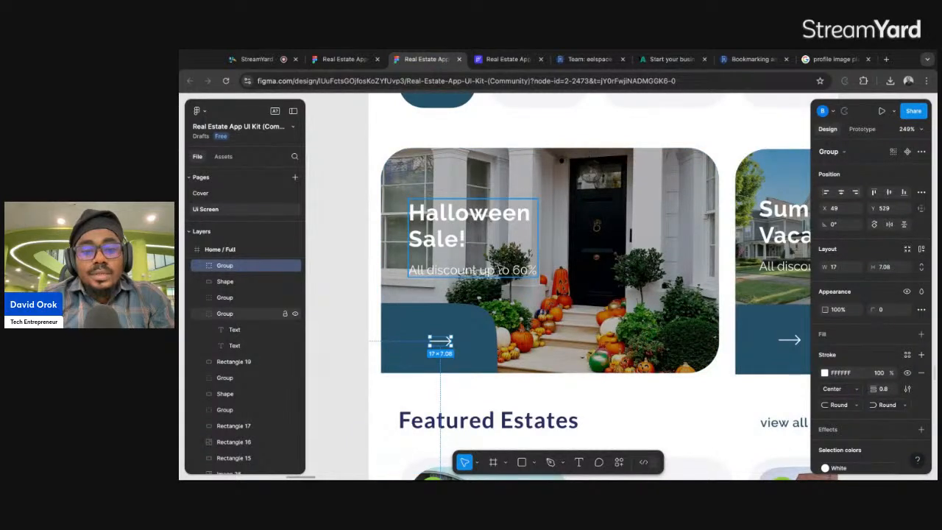
scroll(545, 295, "down", 5)
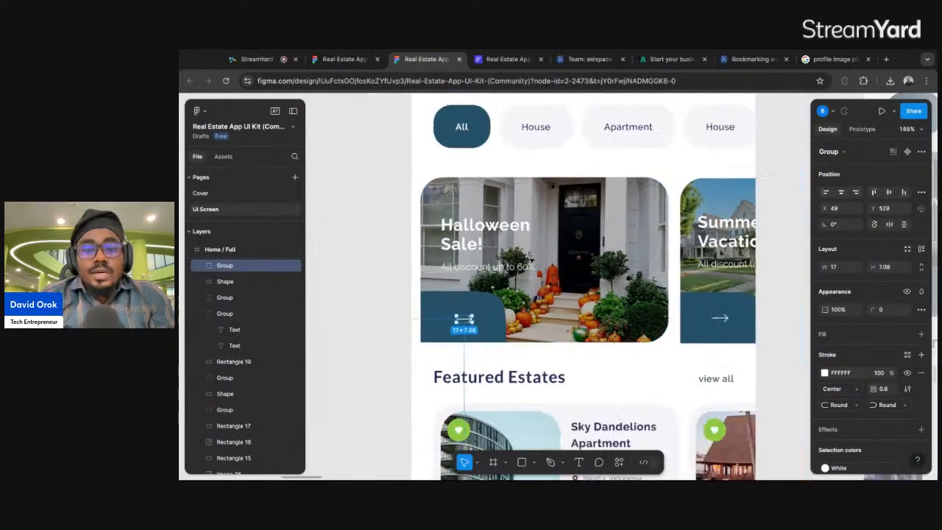
left_click(501, 59)
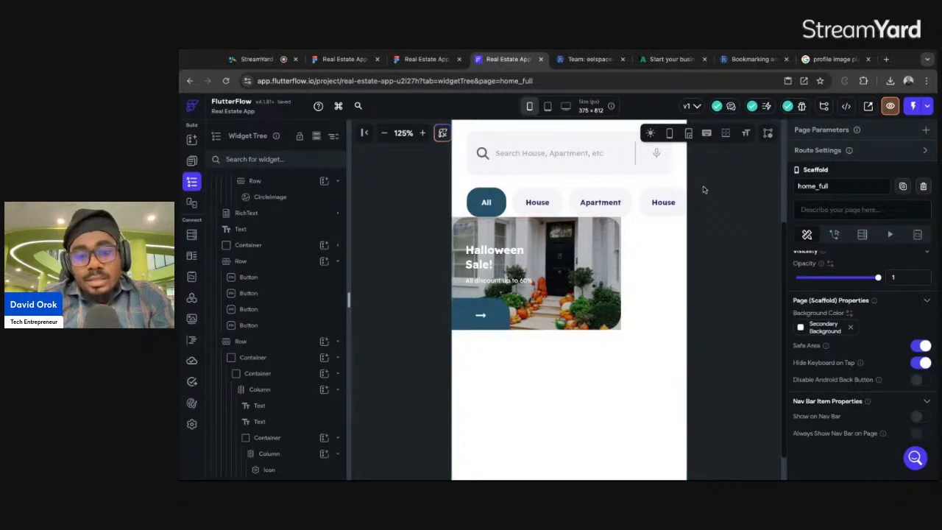
left_click(615, 224)
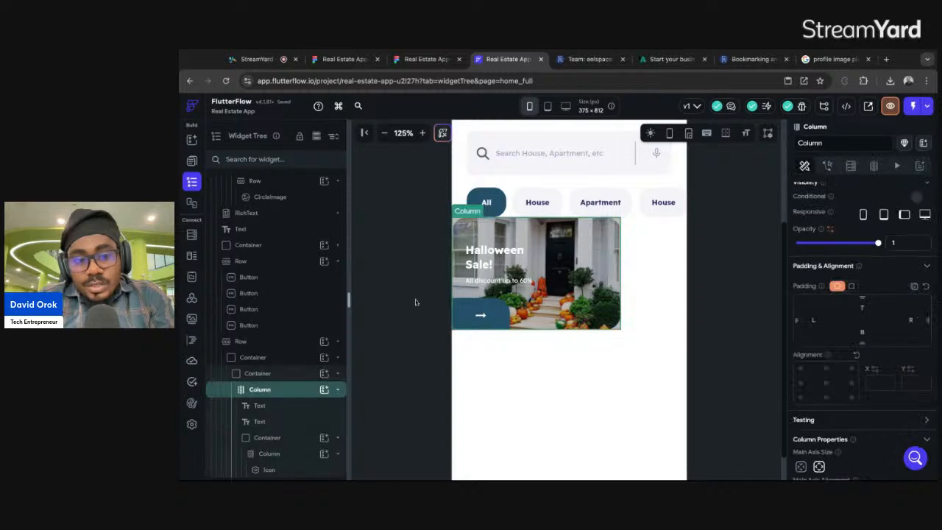
left_click(280, 373)
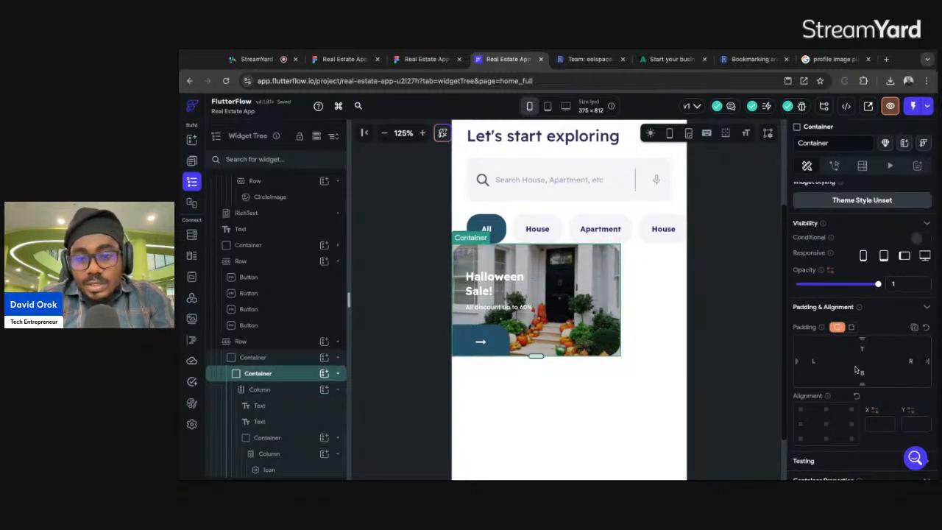
scroll(856, 370, "down", 2)
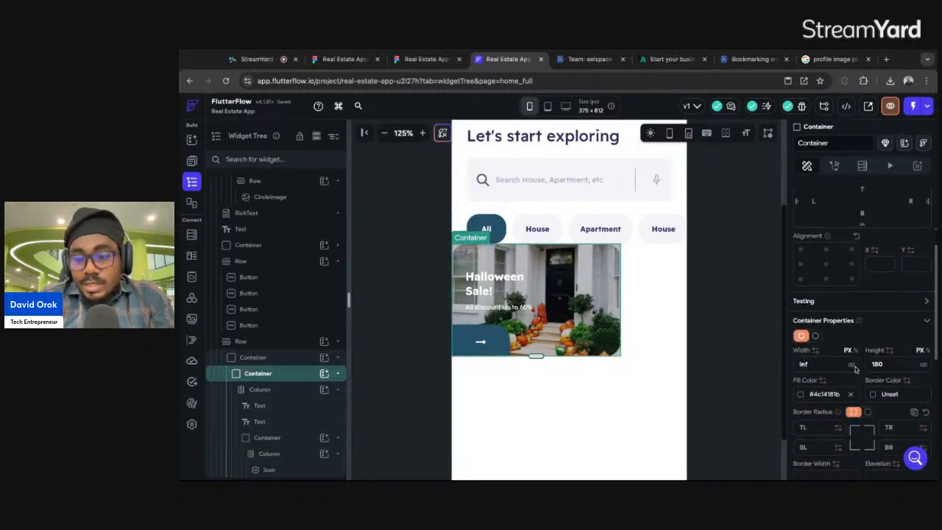
left_click(898, 425)
type("25")
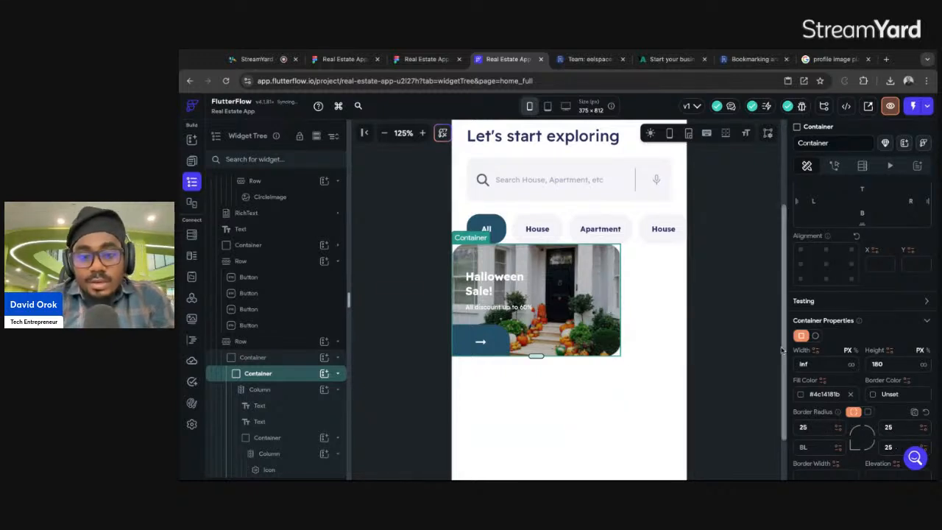
left_click(727, 302)
Duplicate the outer Halloween Sale card container within its Row.
left_click(596, 276)
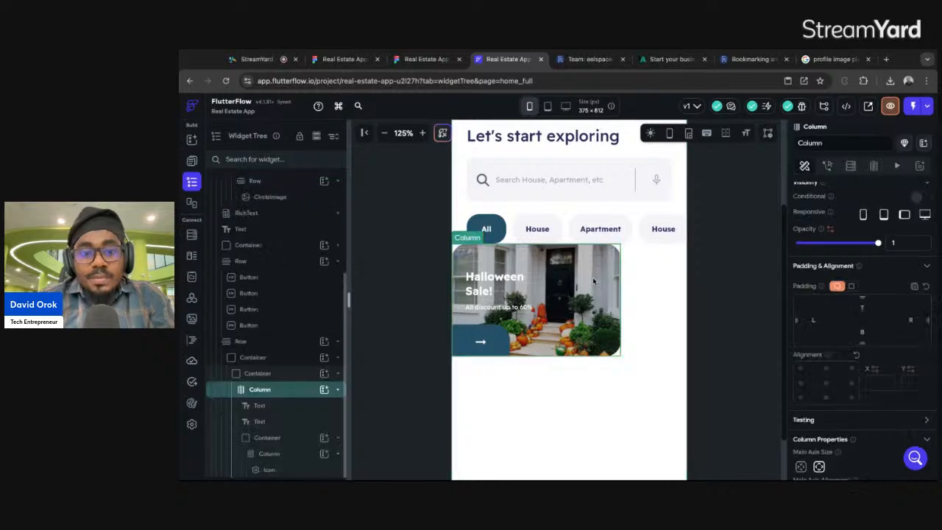
left_click(262, 373)
left_click(268, 359)
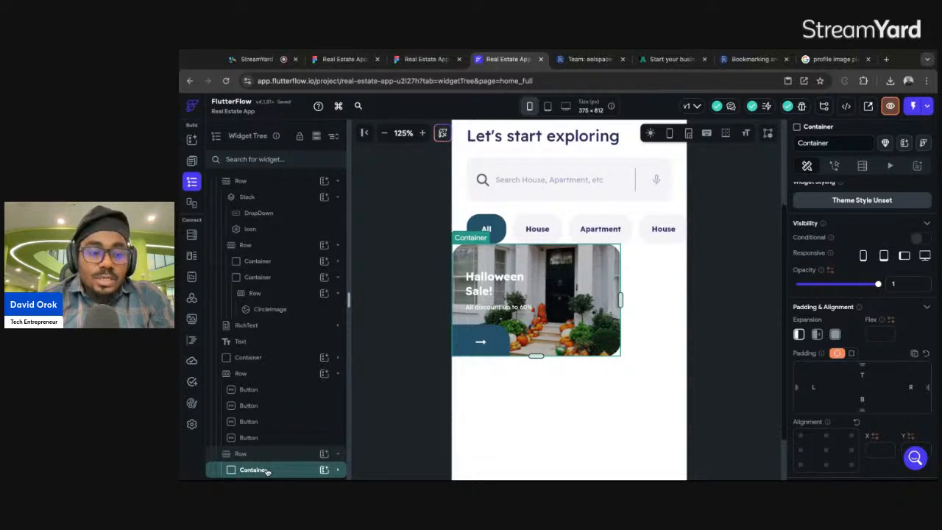
key("super+d")
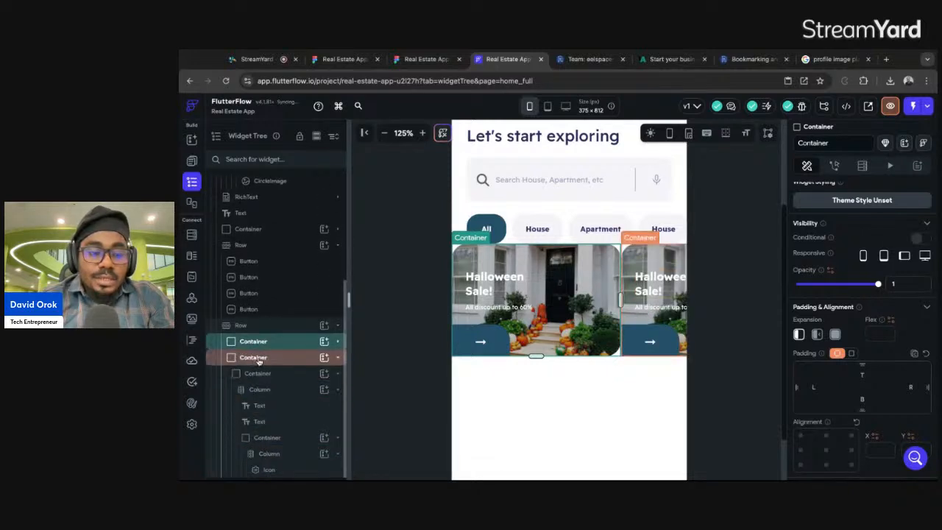
Check the second card's position in Figma and set the second card container's left padding to 13 in FlutterFlow.
left_click(253, 357)
left_click(426, 59)
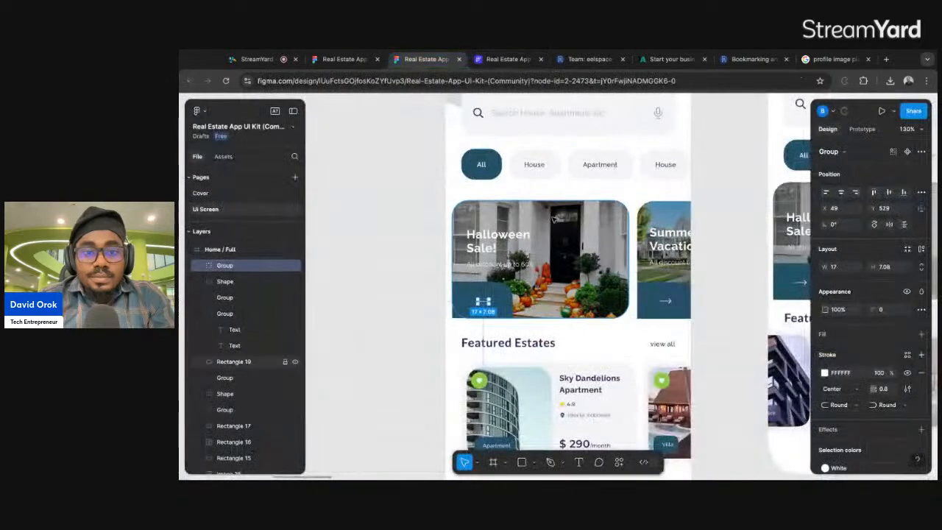
left_click(645, 246)
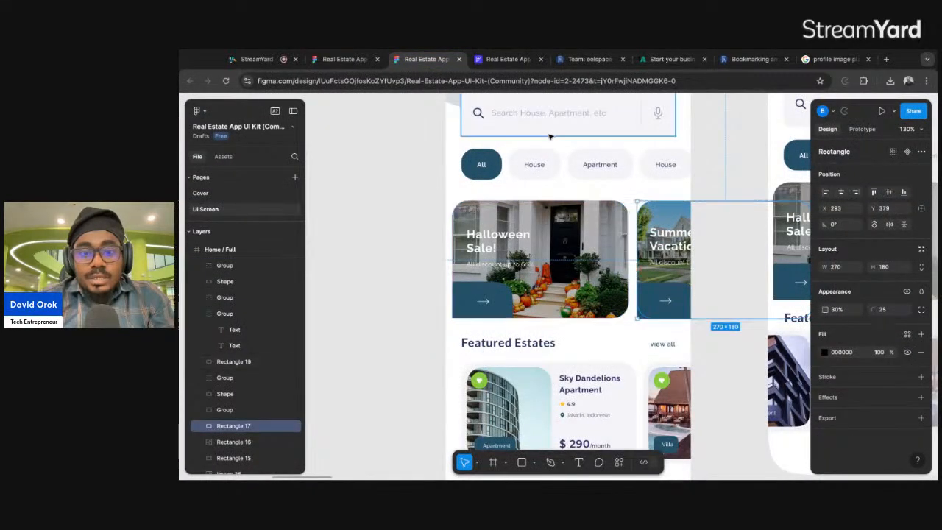
left_click(508, 59)
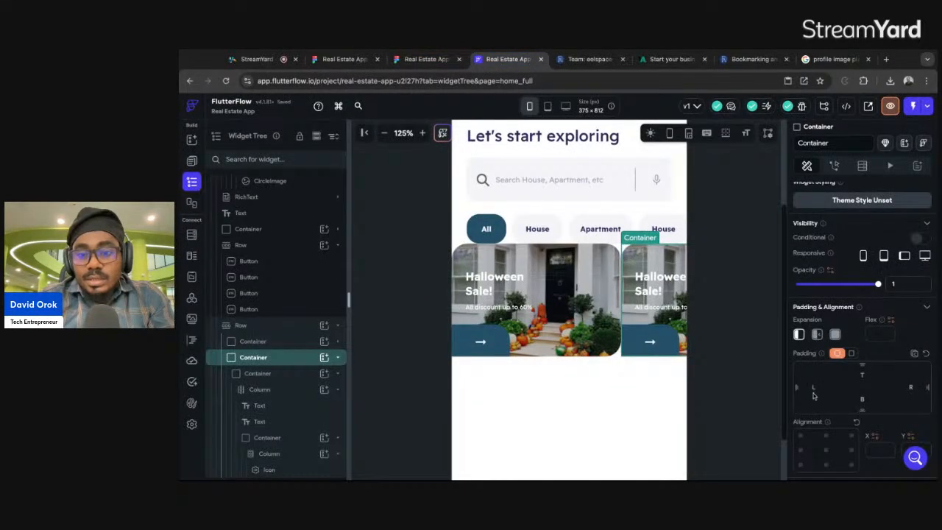
left_click(811, 387)
type("13")
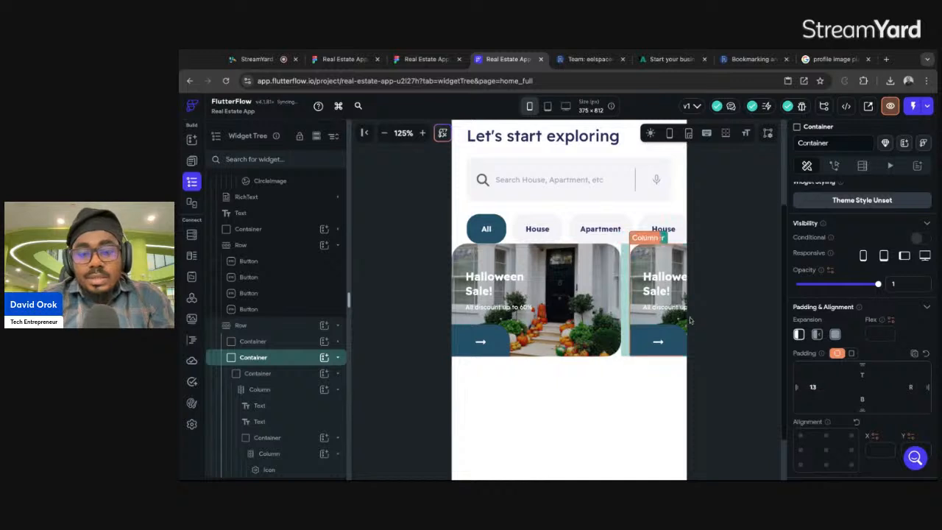
scroll(640, 295, "down", 1)
scroll(640, 295, "up", 1)
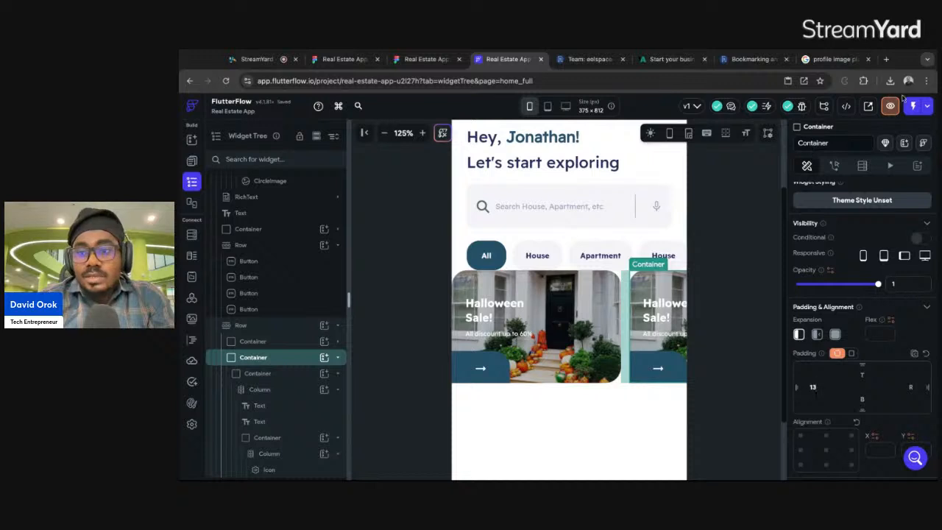
Preview the home_full page at 80% zoom, examine the two promo cards in the phone frame, and return to the editor.
left_click(892, 108)
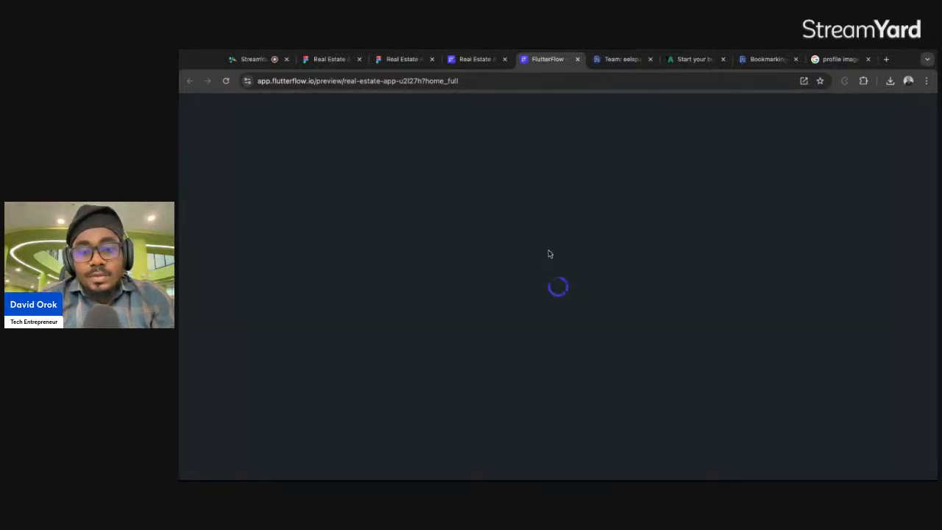
left_click(469, 63)
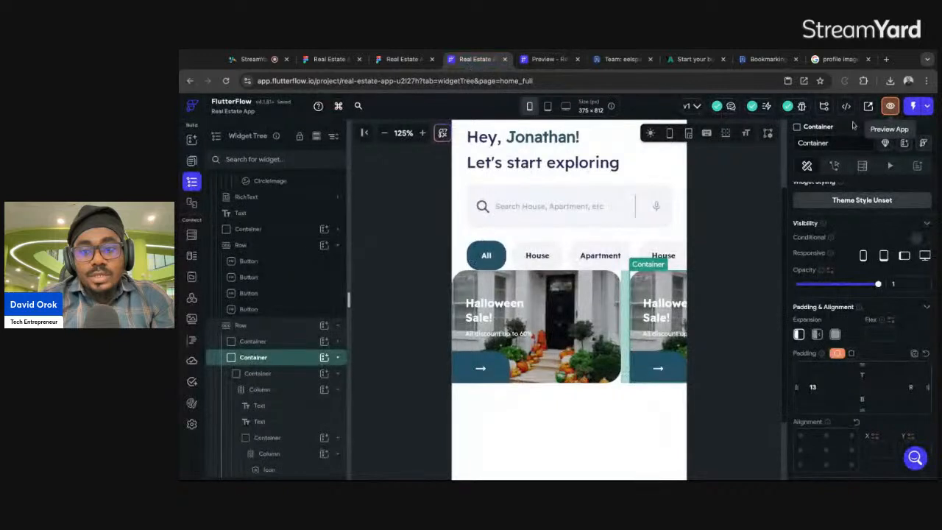
left_click(549, 59)
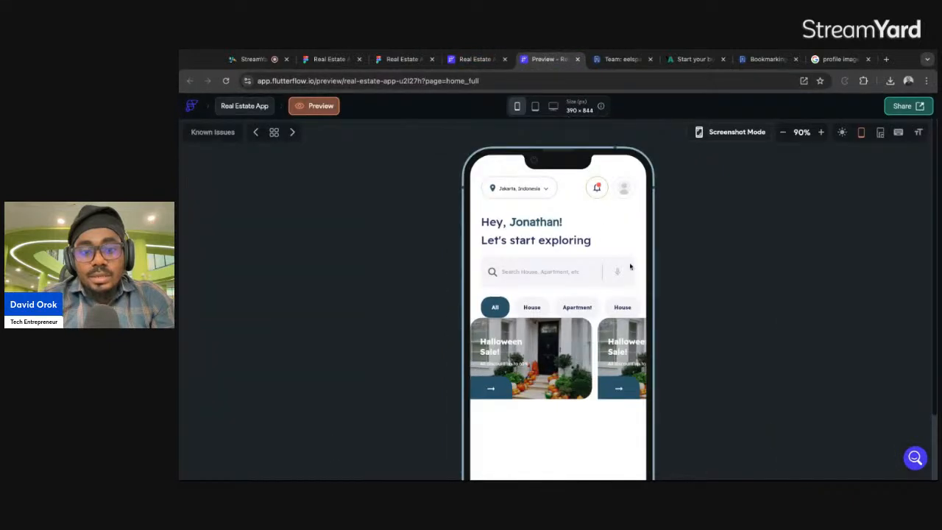
left_click(784, 133)
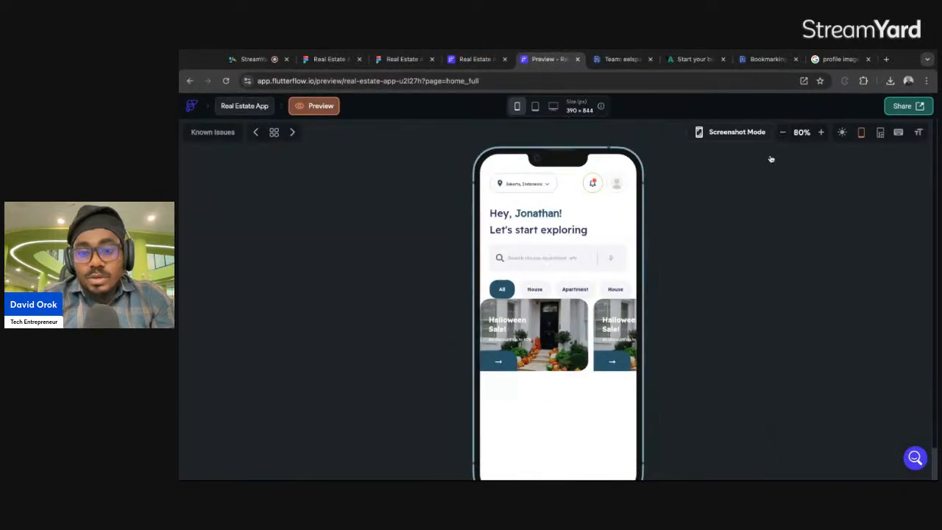
scroll(582, 347, "down", 2)
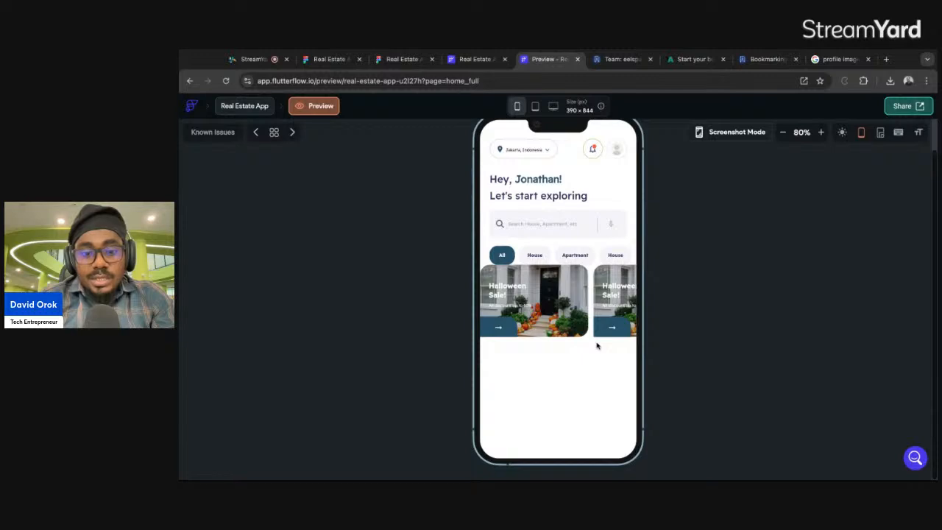
scroll(597, 343, "up", 1)
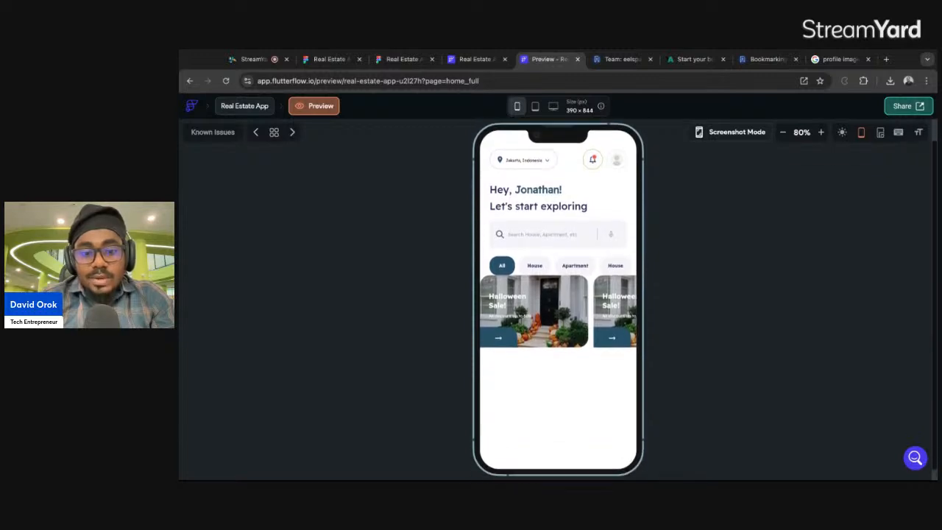
scroll(595, 320, "down", 1)
scroll(596, 318, "up", 1)
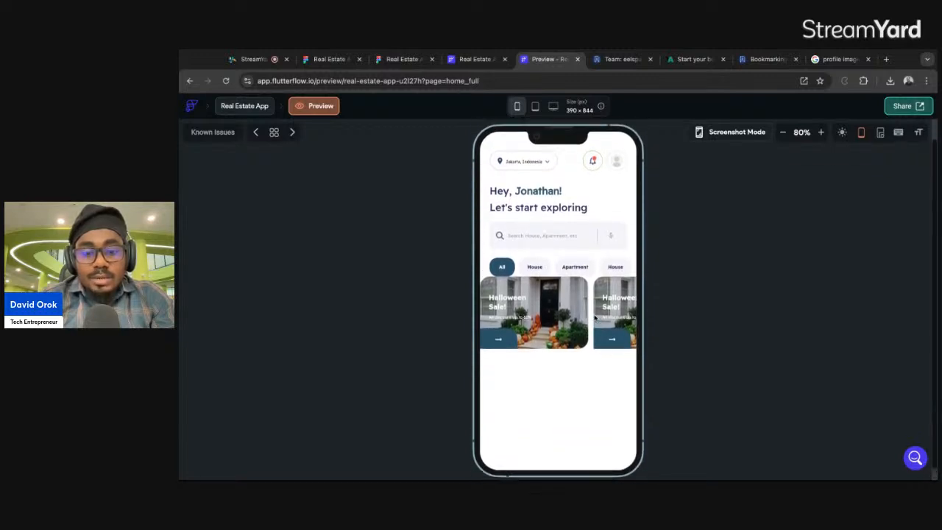
scroll(595, 318, "down", 1)
scroll(595, 318, "up", 2)
scroll(595, 318, "down", 1)
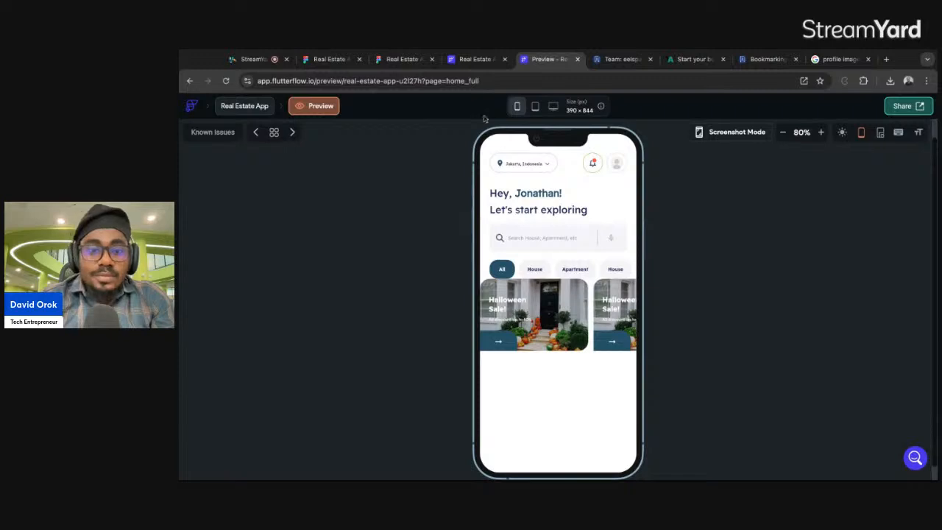
left_click(475, 59)
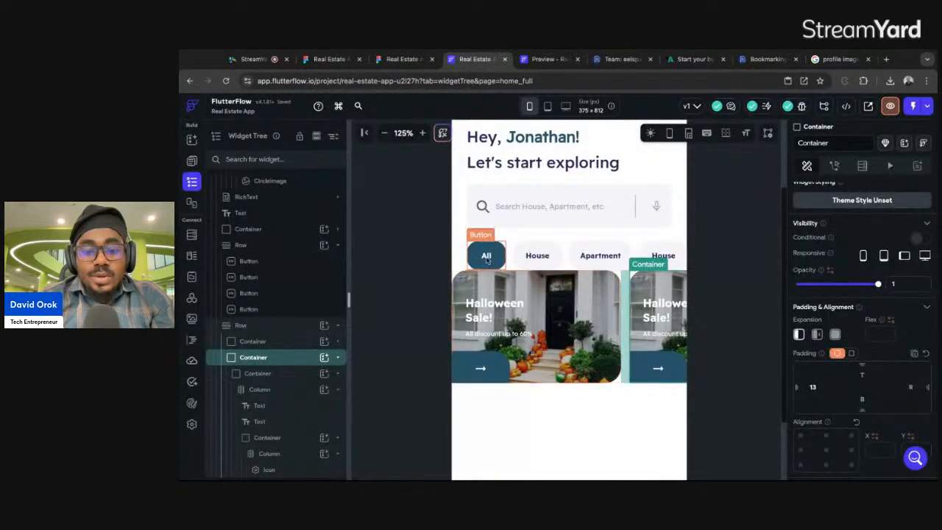
Wrap the Row holding the two Halloween Sale cards in a Container.
left_click(269, 326)
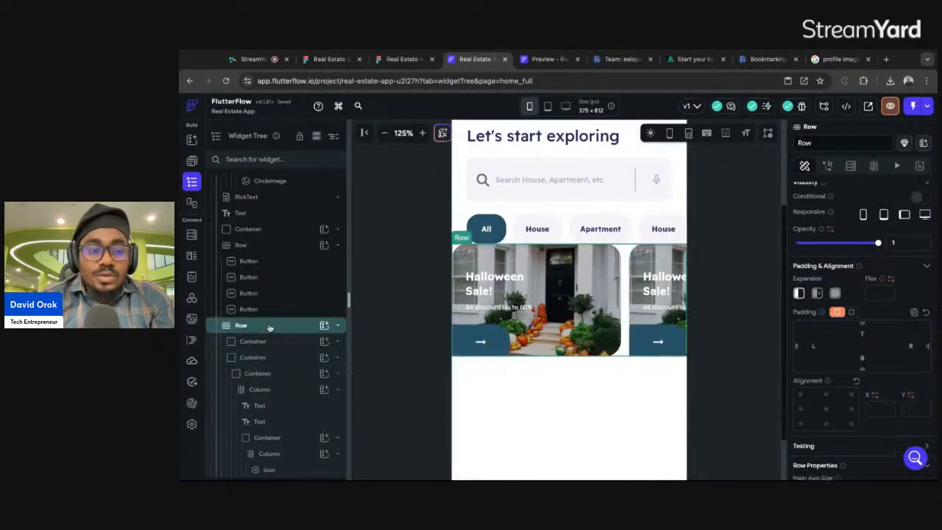
scroll(269, 327, "up", 2)
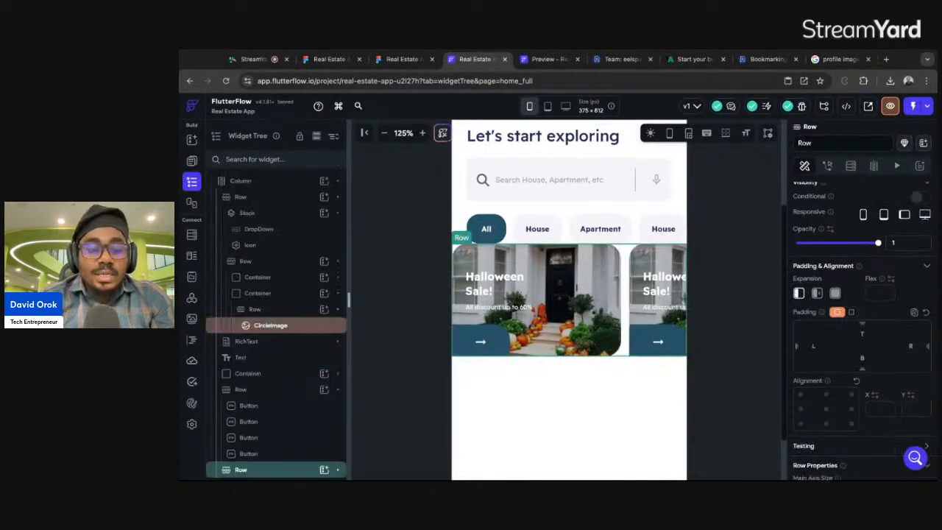
right_click(261, 471)
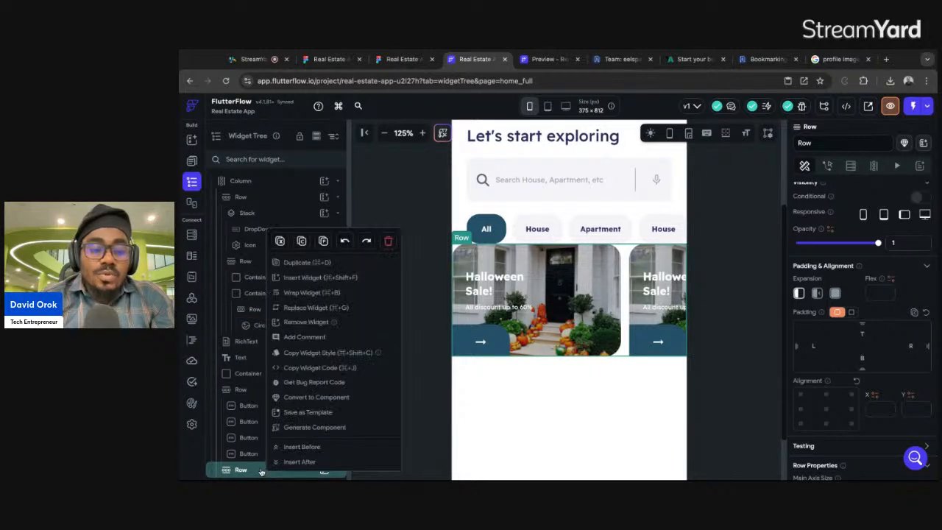
left_click(304, 293)
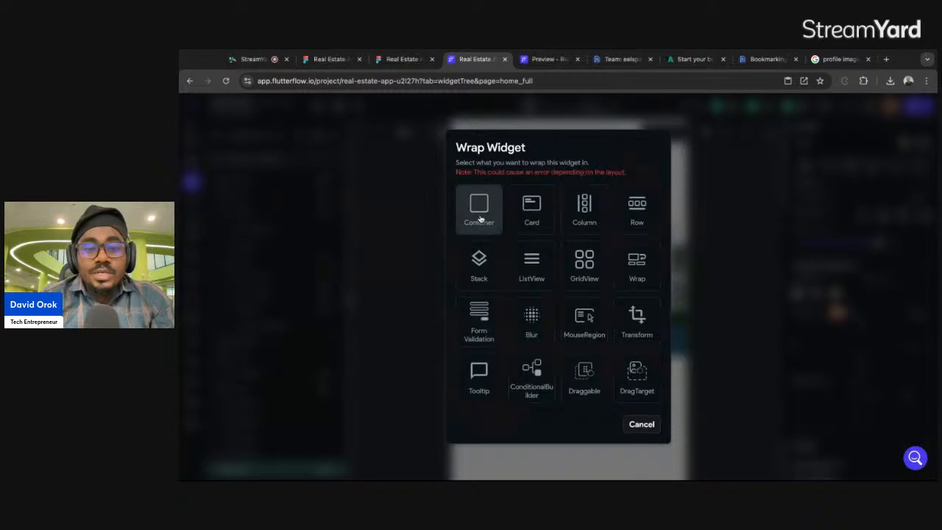
left_click(479, 218)
Set the new wrapping Container's width to infinity and its height to 180 px.
scroll(913, 378, "down", 4)
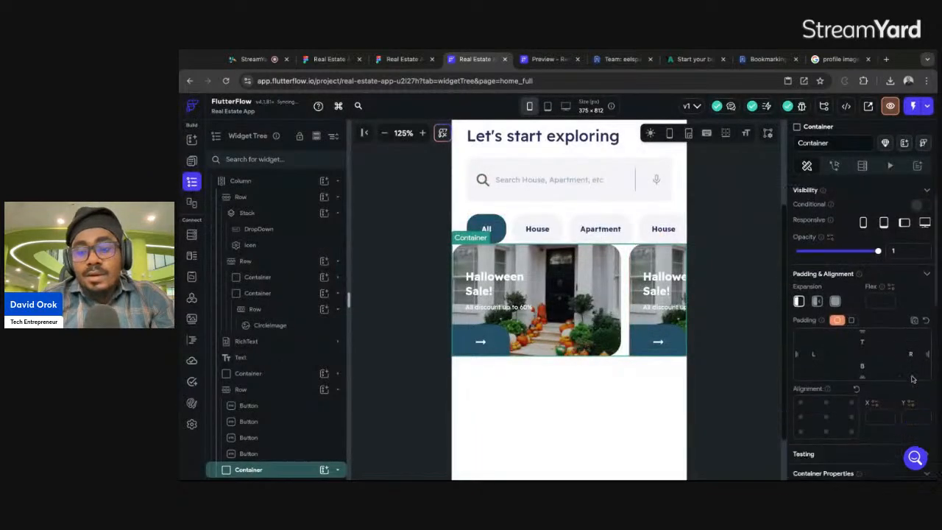
left_click(823, 328)
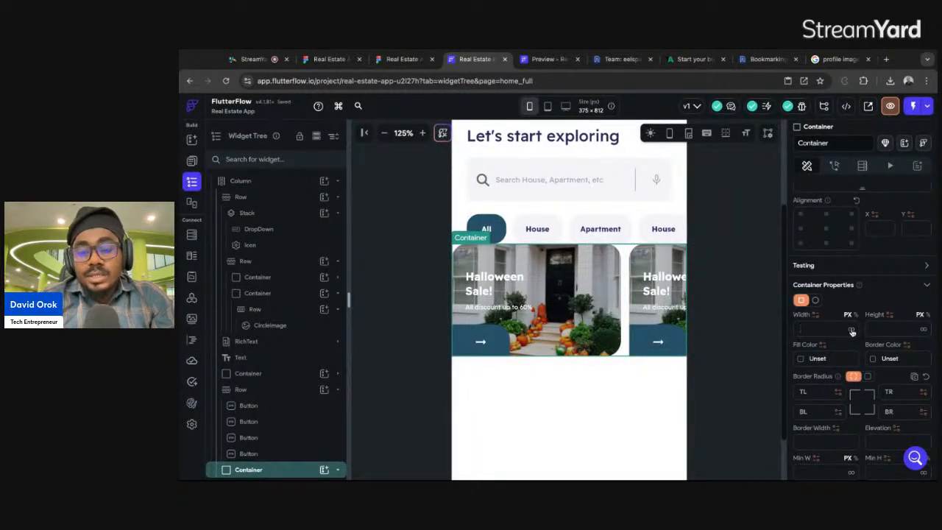
left_click(852, 330)
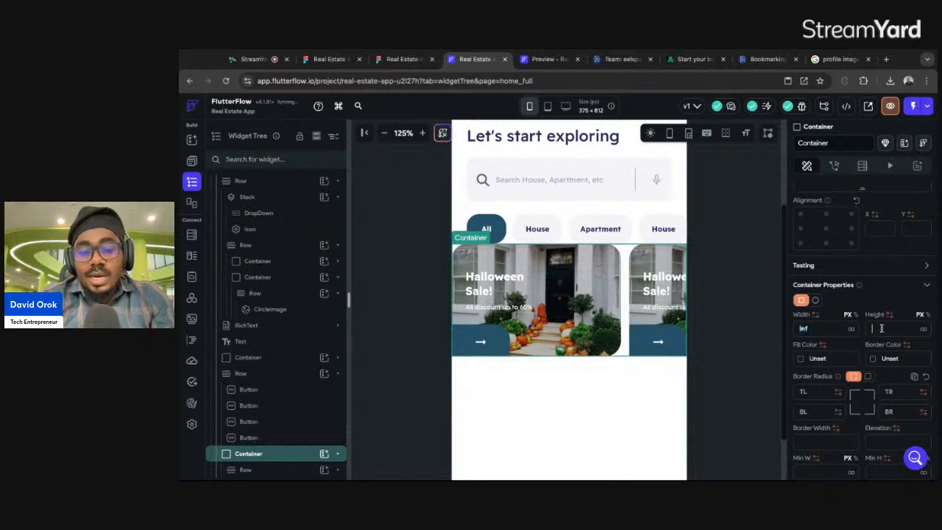
left_click(882, 328)
type("180")
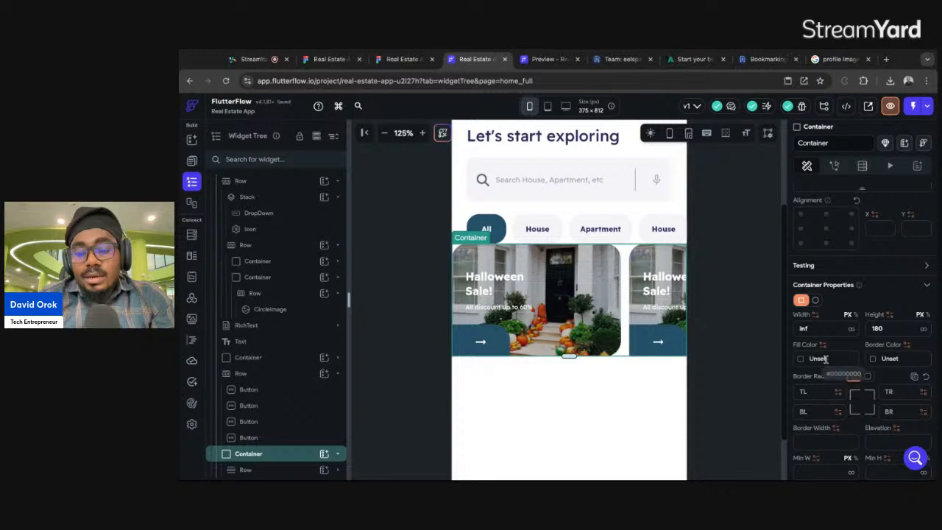
Wrap the promo card Row inside the Container in a ListView and set its axis to Horizontal.
left_click(248, 470)
right_click(247, 471)
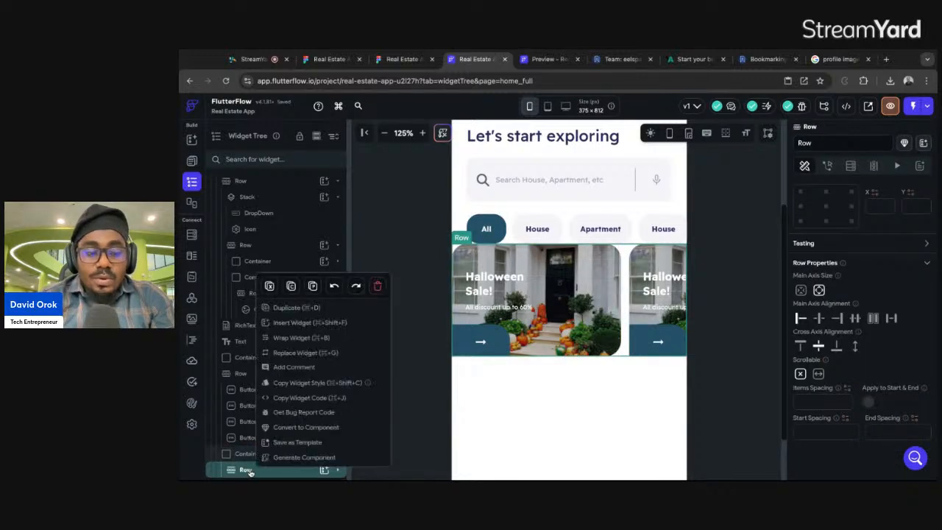
left_click(299, 337)
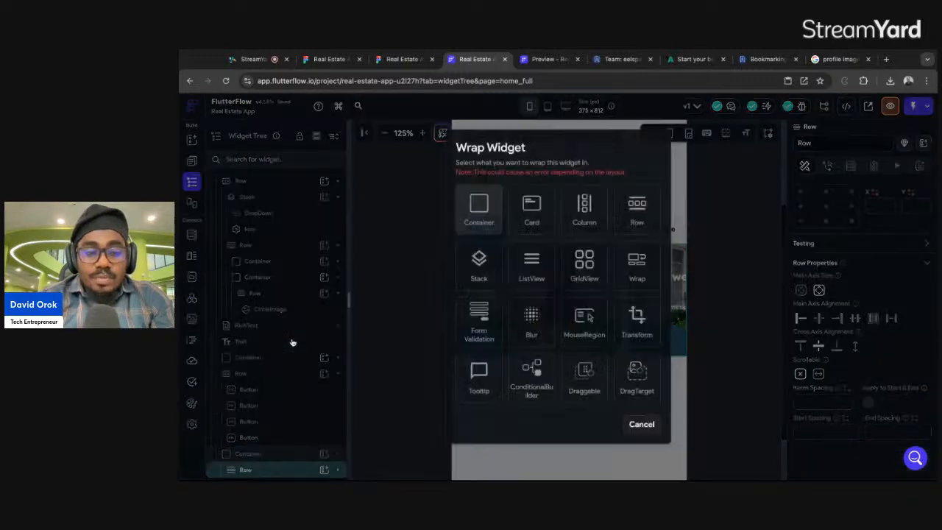
left_click(528, 273)
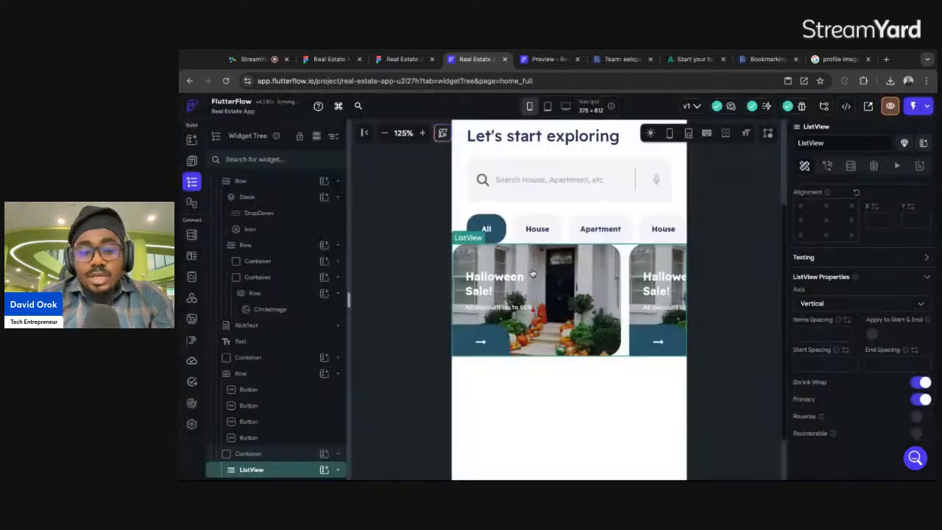
left_click(835, 305)
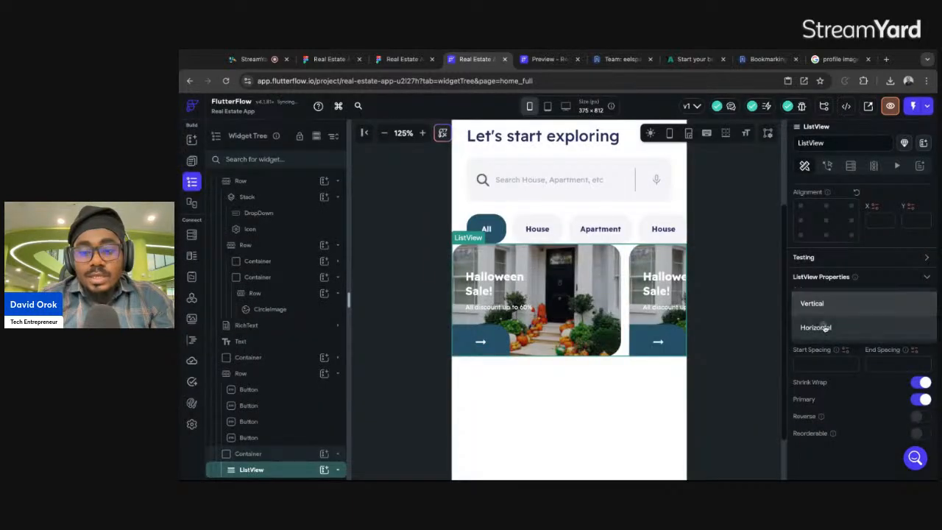
left_click(823, 327)
Scroll the promo card ListView sideways in both directions on the canvas to test its horizontal movement.
scroll(640, 323, "up", 1)
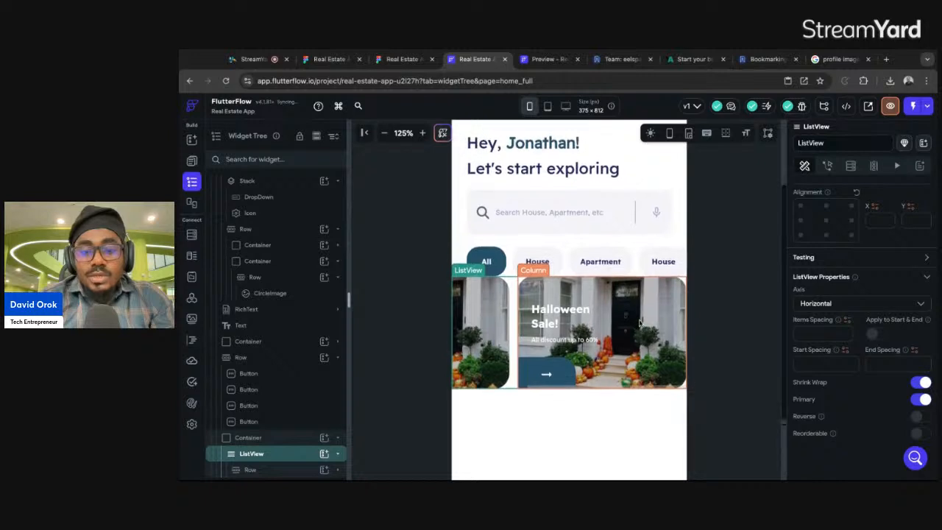
scroll(640, 322, "left", 2)
scroll(639, 322, "right", 2)
scroll(640, 322, "up", 1)
scroll(569, 324, "left", 2)
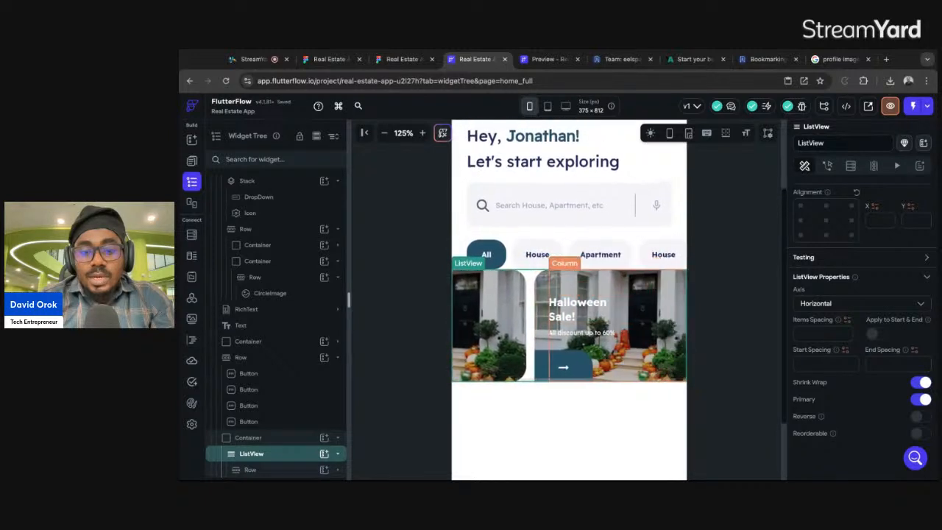
scroll(569, 330, "right", 2)
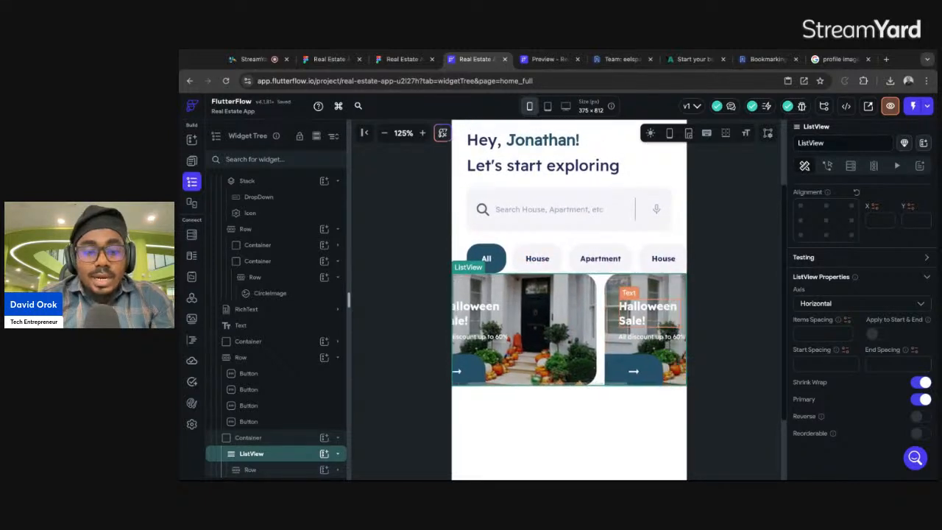
Check the spacing above the Halloween Sale card in Figma and set the ListView's parent Container's top padding to 32 in FlutterFlow.
left_click(275, 437)
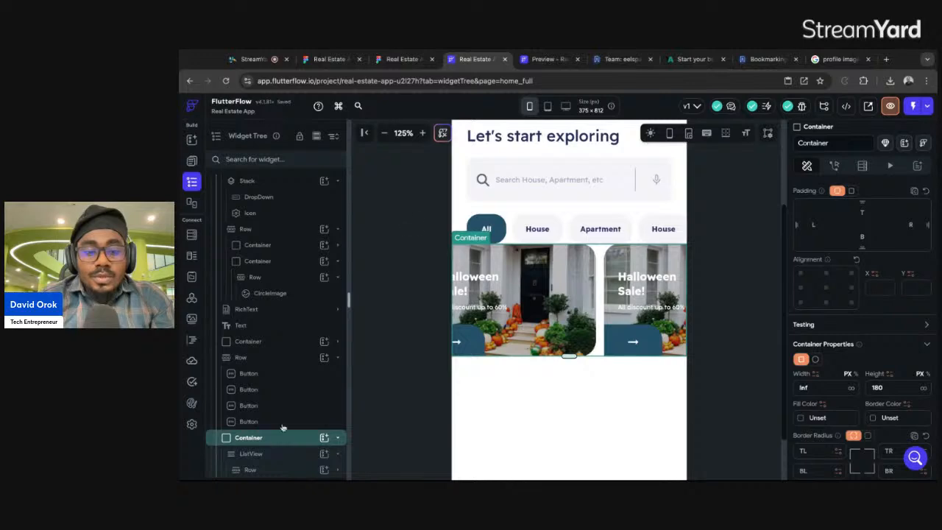
left_click(402, 59)
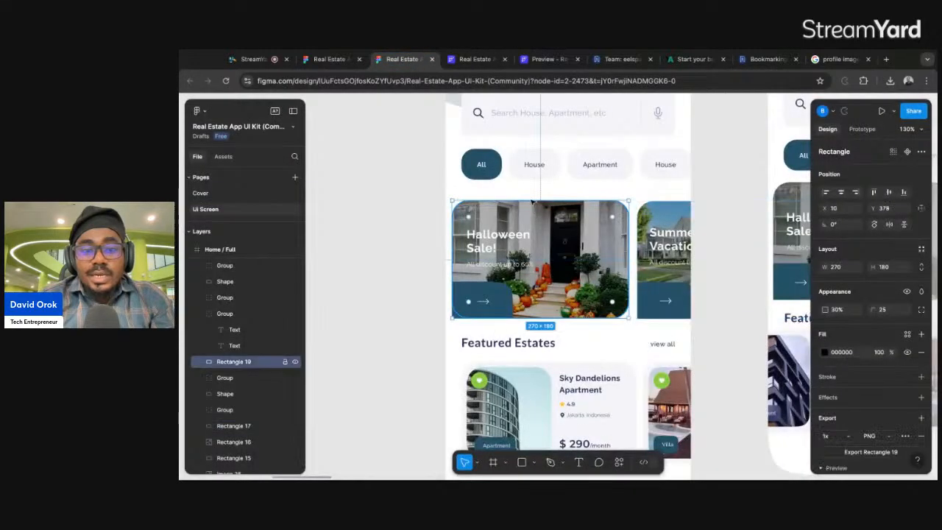
left_click(474, 59)
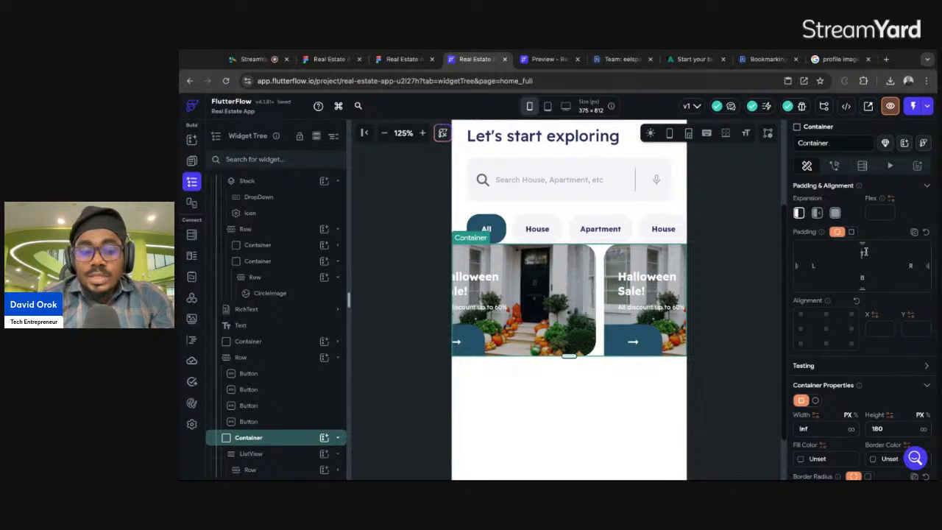
left_click(726, 261)
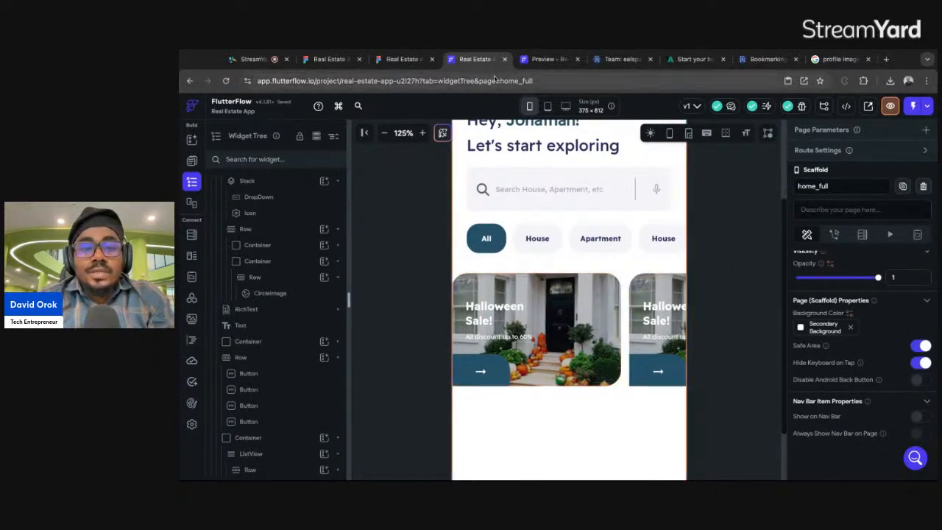
Set the left padding of the ListView's parent Container to match the Halloween Sale card's left offset of 10 in Figma.
left_click(408, 63)
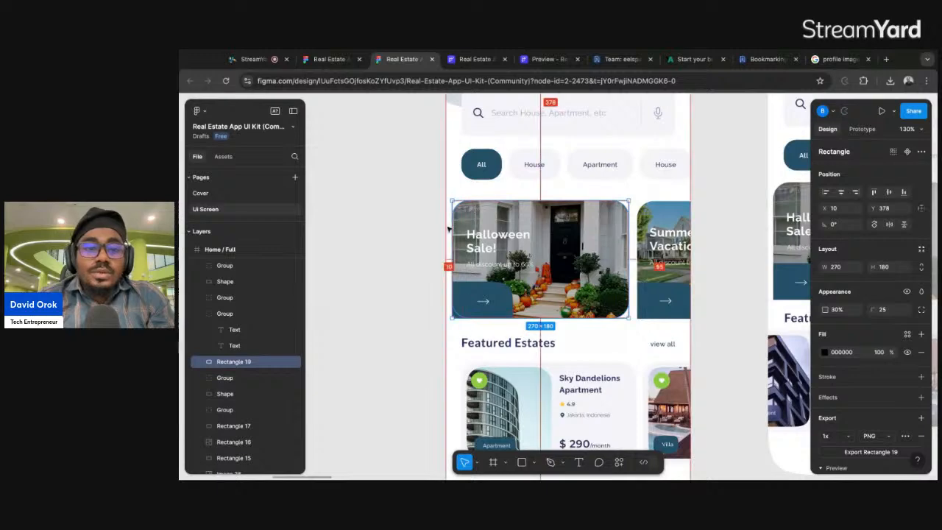
left_click(475, 58)
left_click(474, 285)
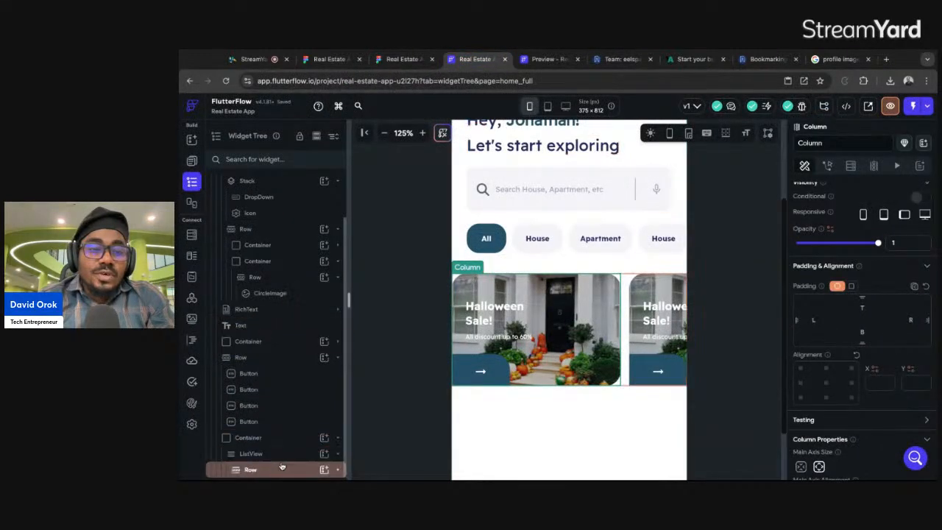
left_click(272, 439)
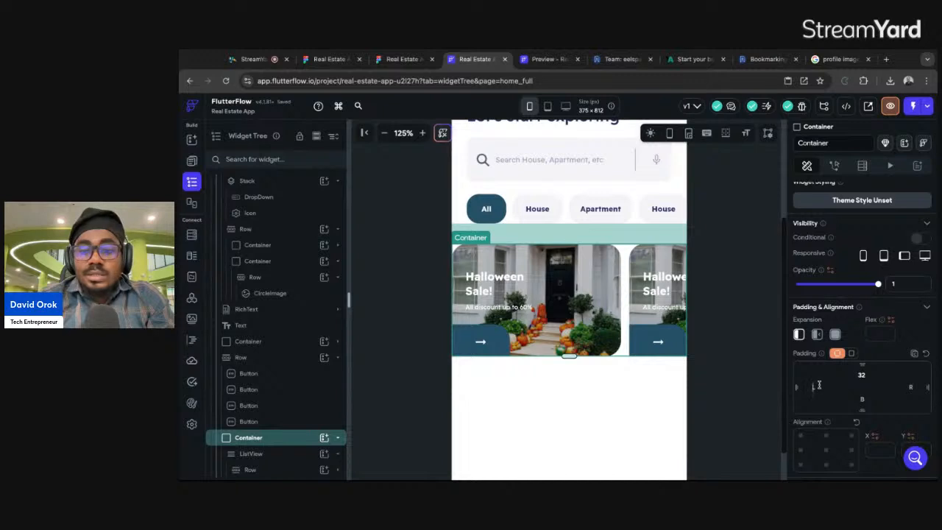
left_click(733, 327)
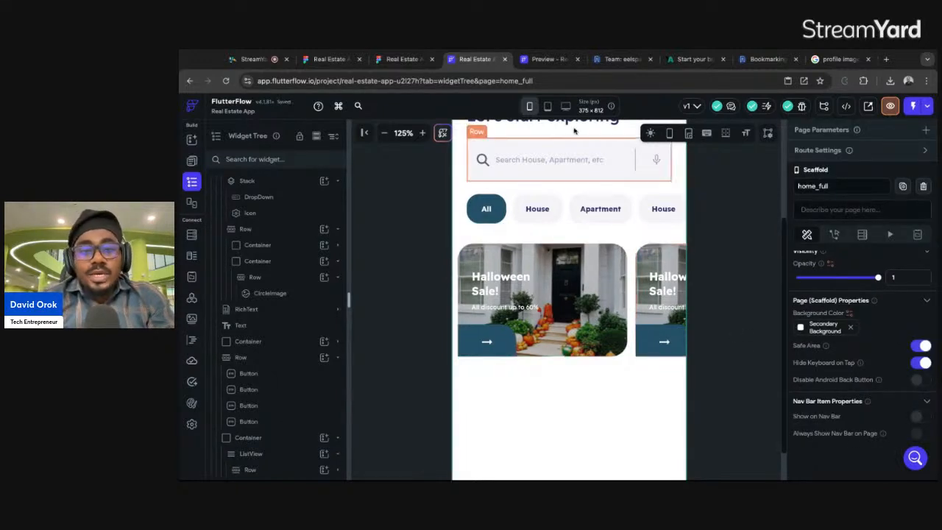
Switch to the Figma design and examine the remaining Home / Full sections, from Featured Estates down to the bottom navigation bar.
left_click(406, 61)
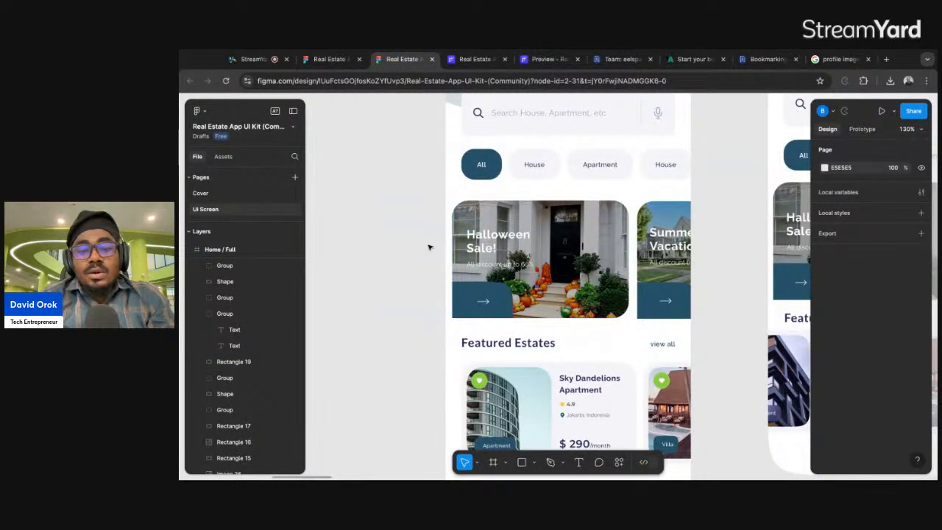
scroll(429, 247, "down", 3)
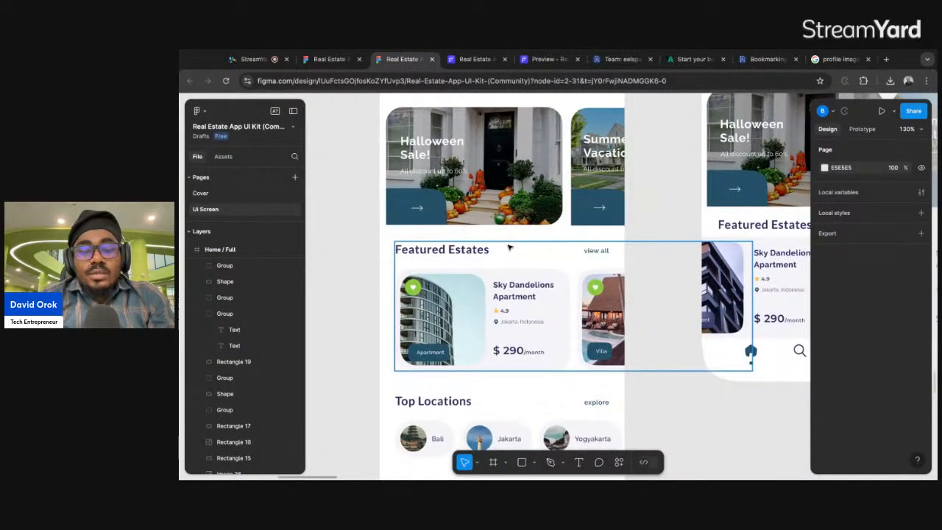
scroll(457, 279, "down", 2)
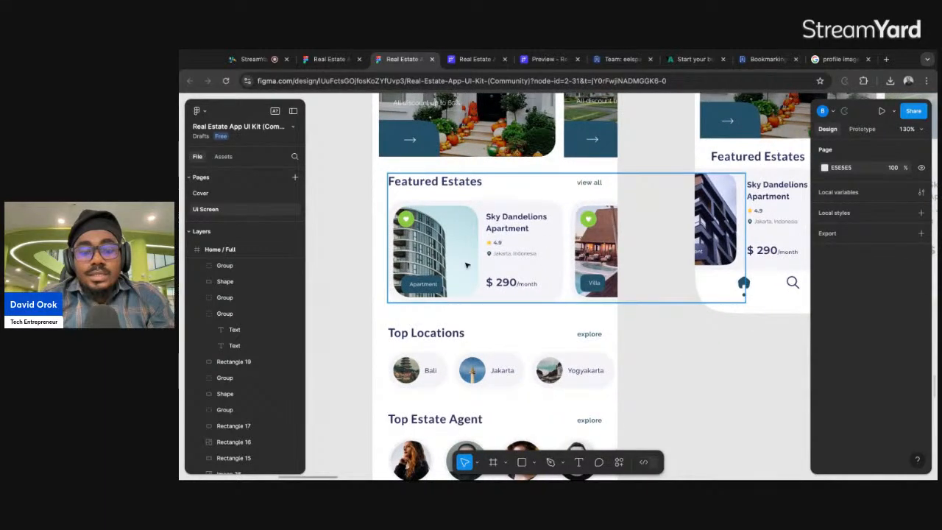
scroll(469, 252, "down", 3)
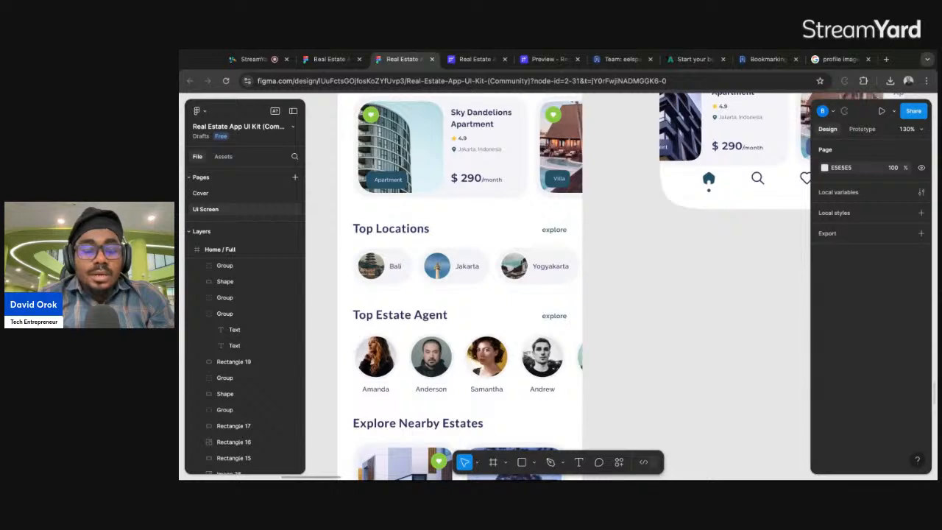
scroll(466, 285, "down", 10)
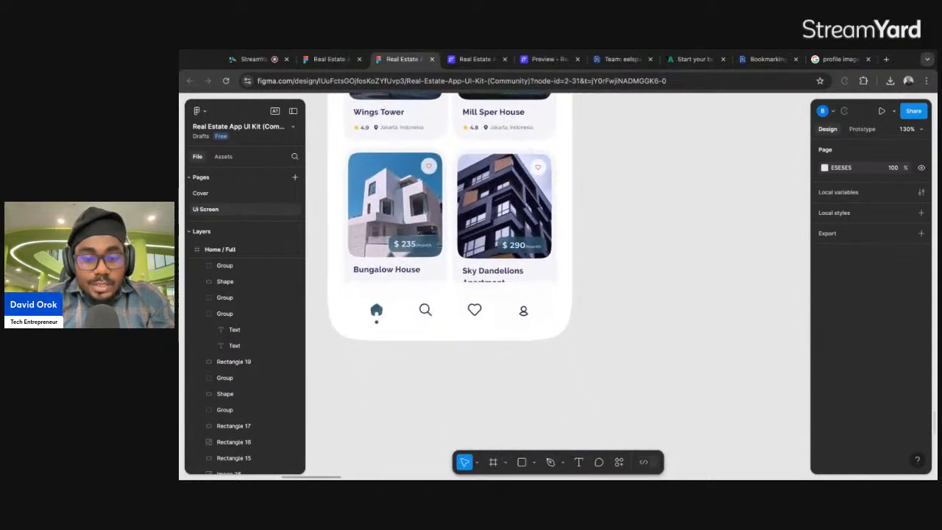
scroll(515, 287, "up", 7)
scroll(545, 287, "up", 2)
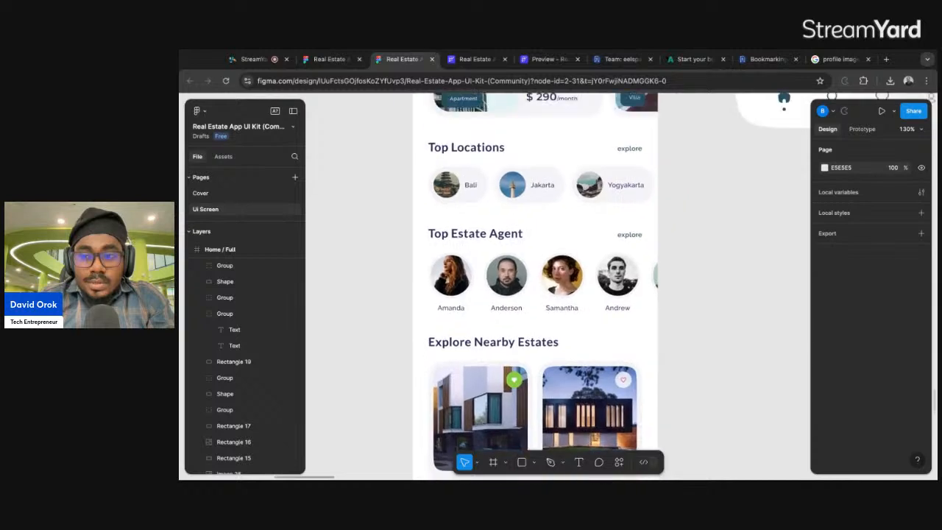
scroll(545, 287, "up", 1)
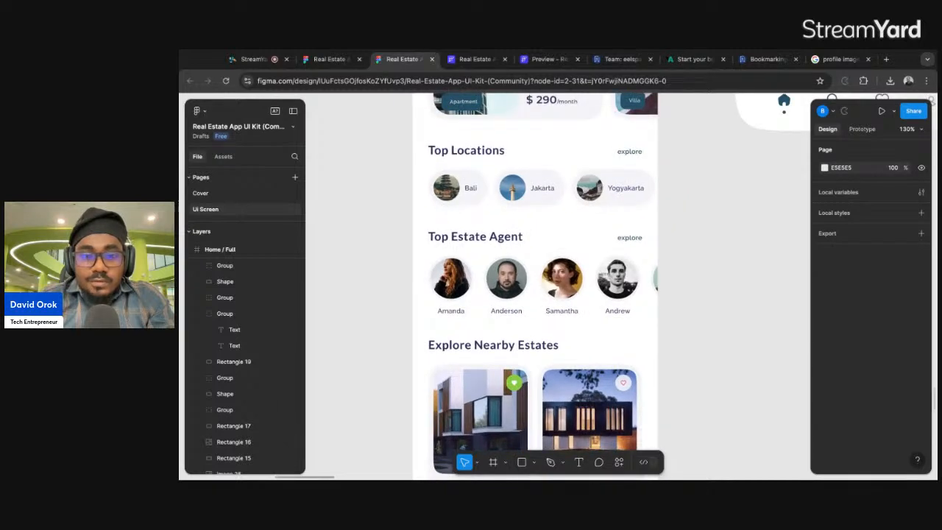
scroll(515, 287, "up", 5)
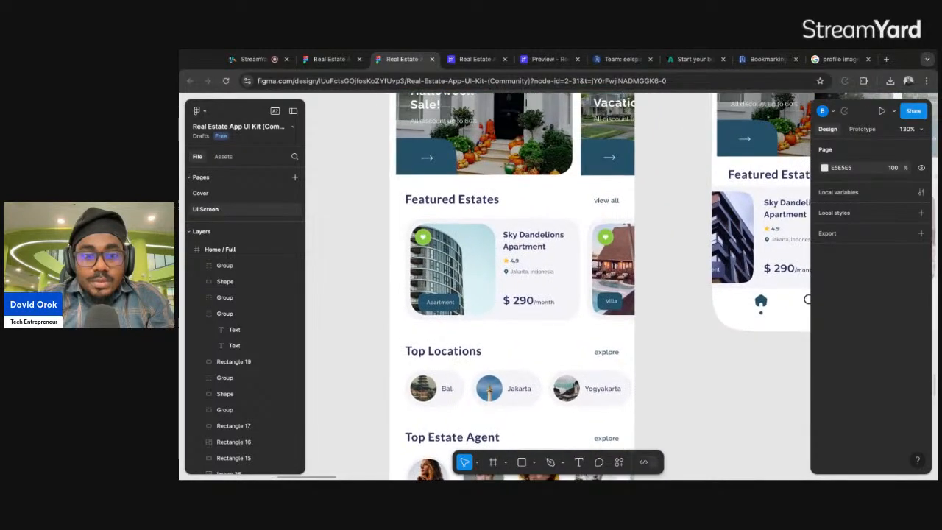
scroll(515, 287, "up", 1)
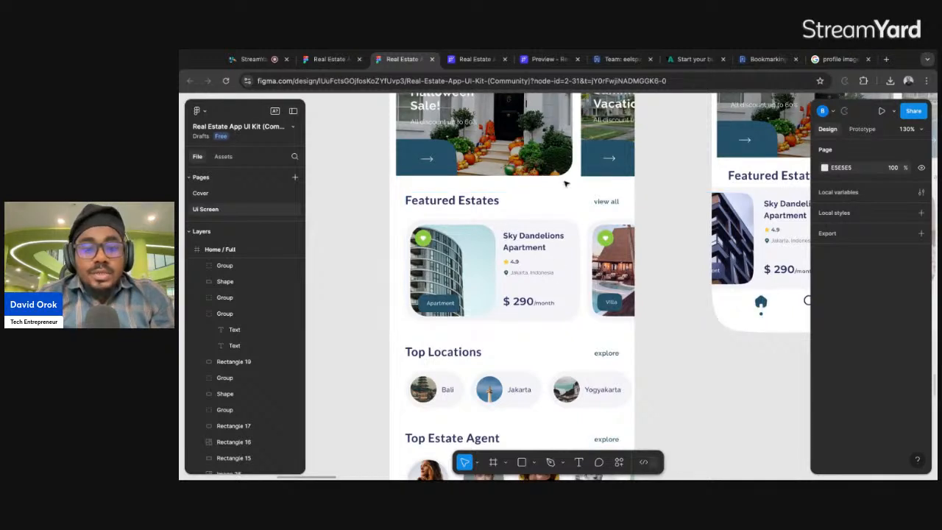
scroll(560, 191, "up", 2)
scroll(540, 199, "up", 1)
scroll(515, 197, "down", 5)
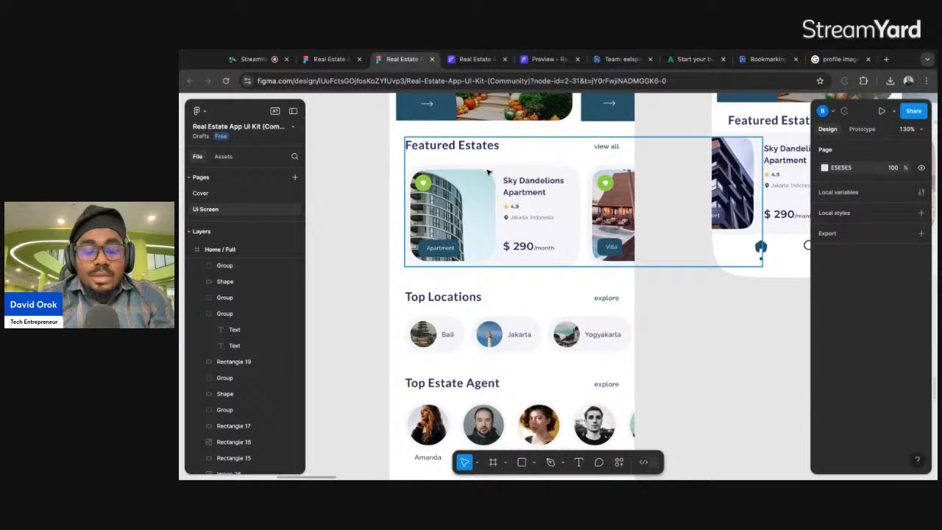
scroll(515, 295, "up", 3)
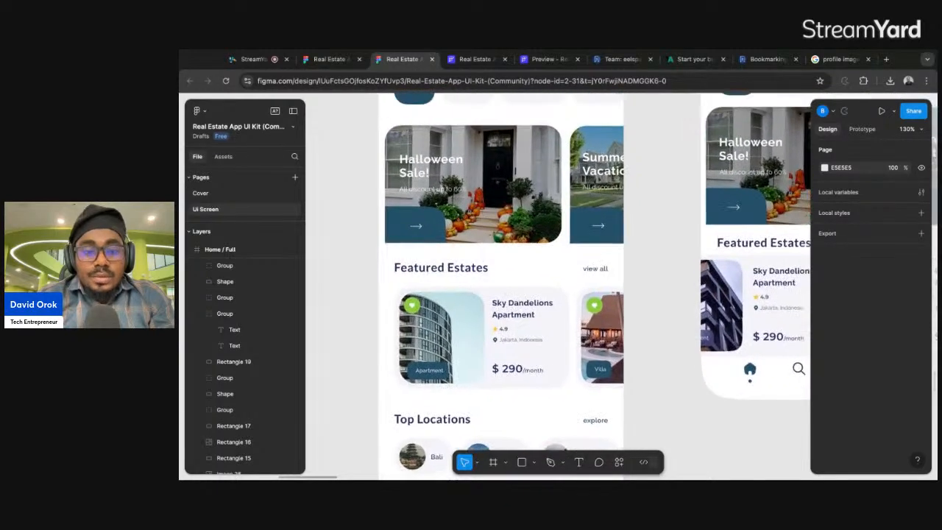
scroll(515, 294, "down", 4)
scroll(456, 287, "down", 8)
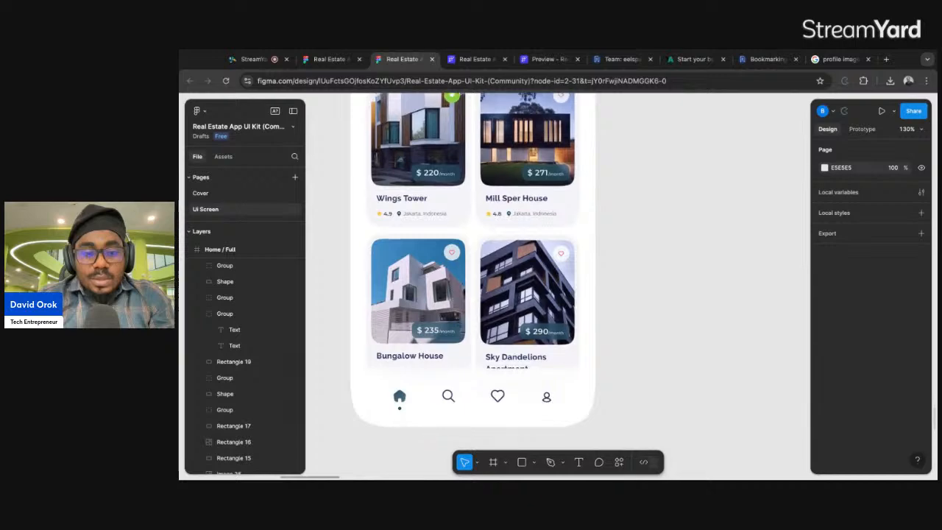
Select the Featured Estates heading text on Figma's Home / Full screen and inspect its typography and fill settings.
scroll(500, 287, "up", 8)
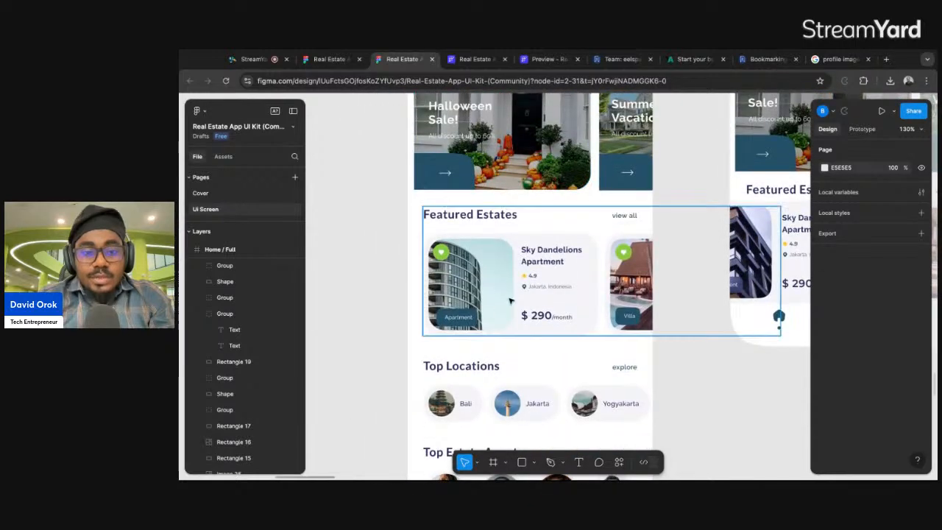
left_click(474, 219)
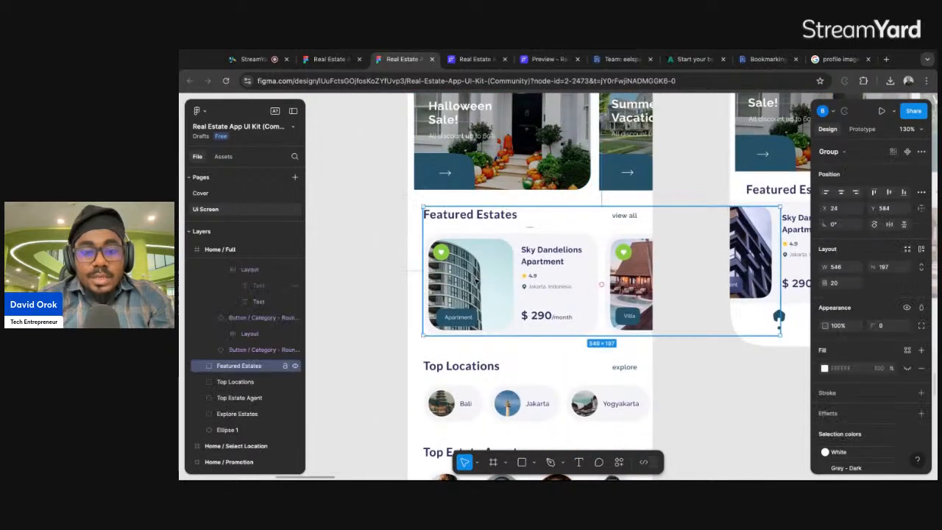
double_click(469, 219)
double_click(470, 218)
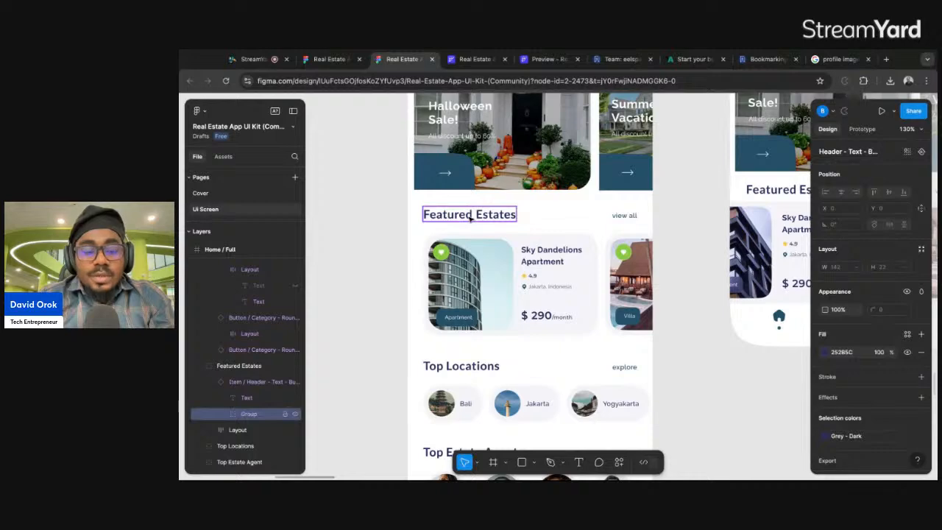
key("Return")
key("Return")
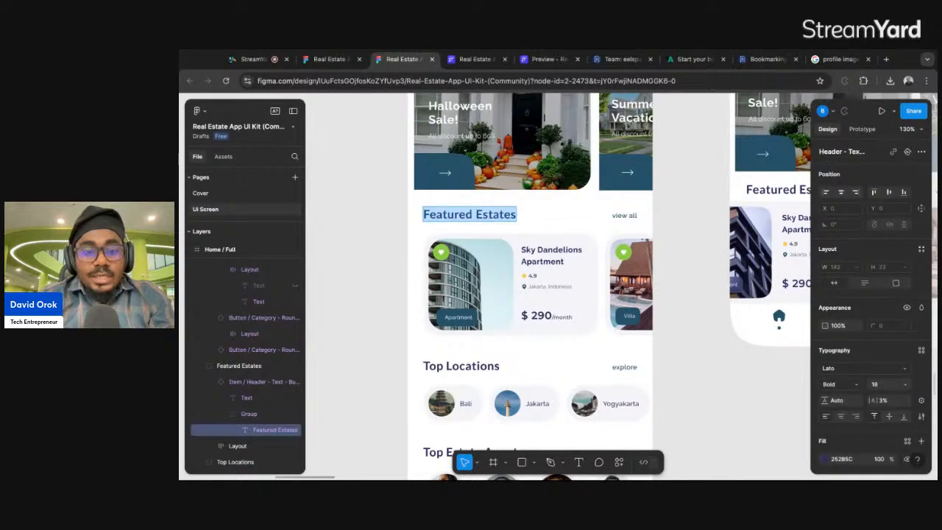
Switch to FlutterFlow, add a Row to the page's main Column below the promo cards, and place a Text reading "Featured Estates" in it.
left_click(476, 59)
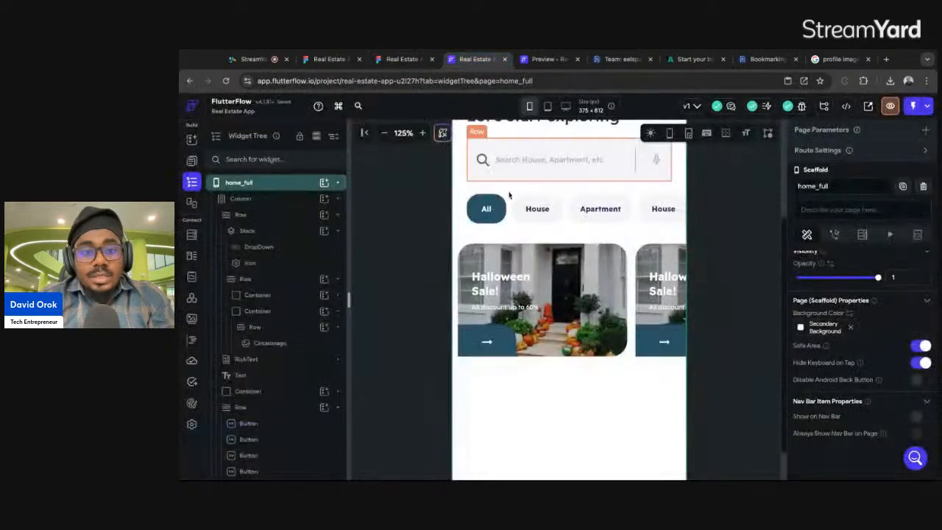
left_click(324, 183)
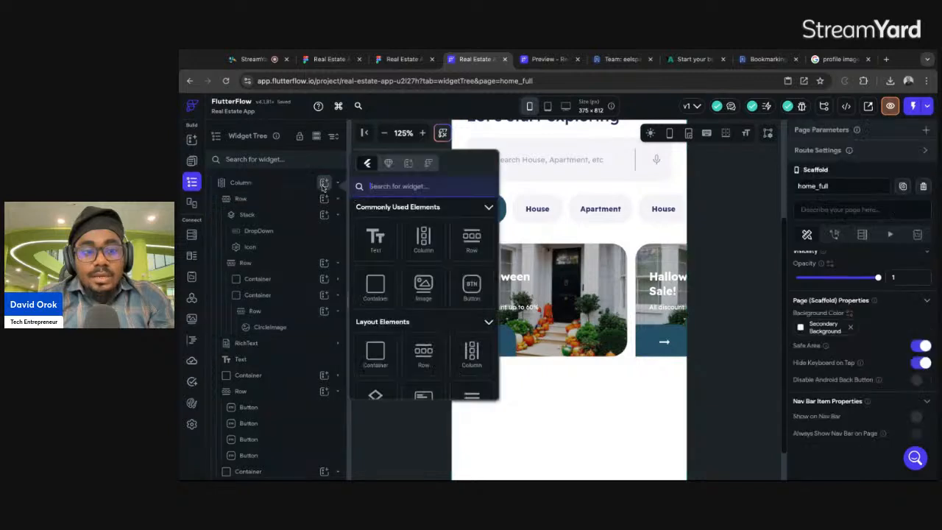
left_click(475, 239)
scroll(295, 368, "down", 1)
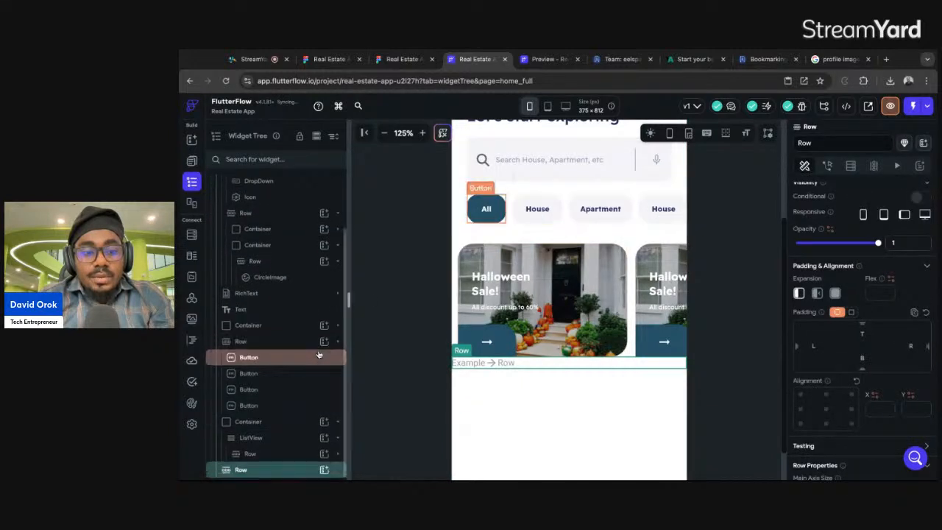
left_click(324, 469)
left_click(375, 317)
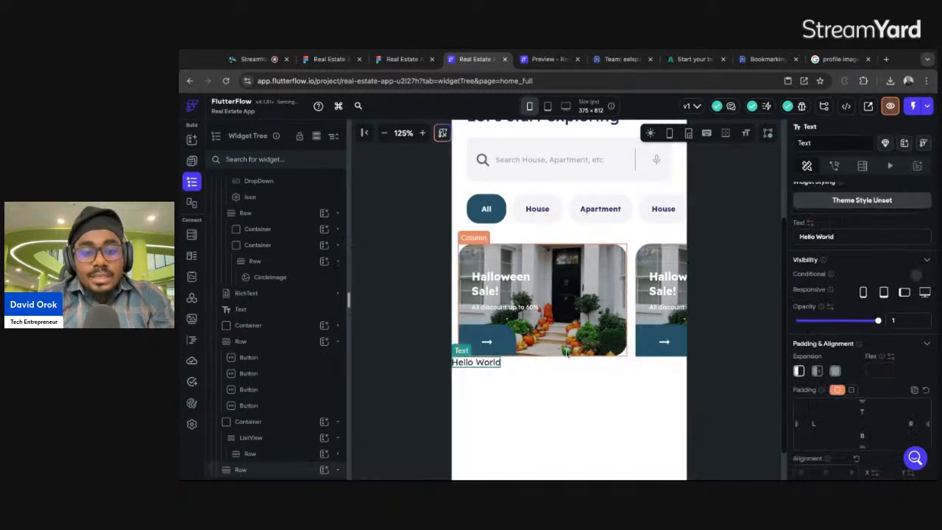
key("ctrl+a")
type("Featured Estates")
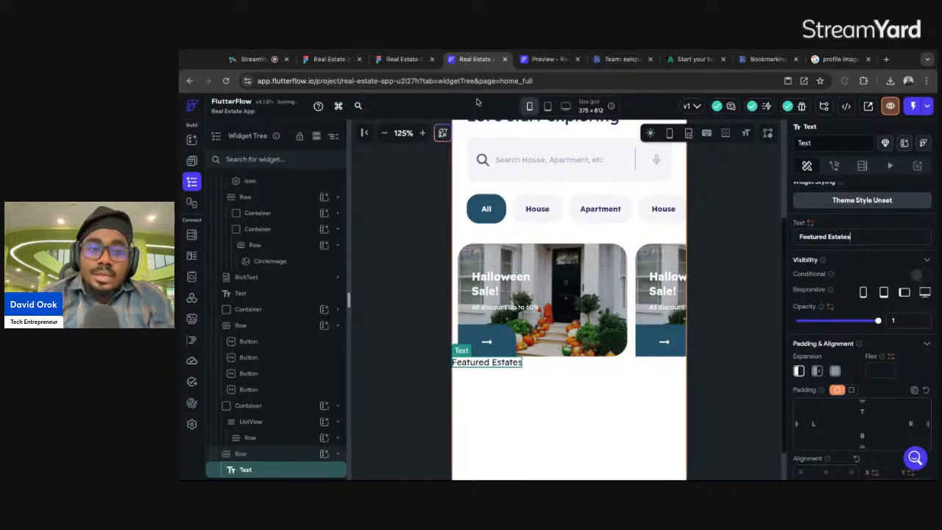
Copy the Featured Estates heading's fill colour 252B5C from Figma and apply it as the text colour of the matching FlutterFlow Text.
left_click(402, 59)
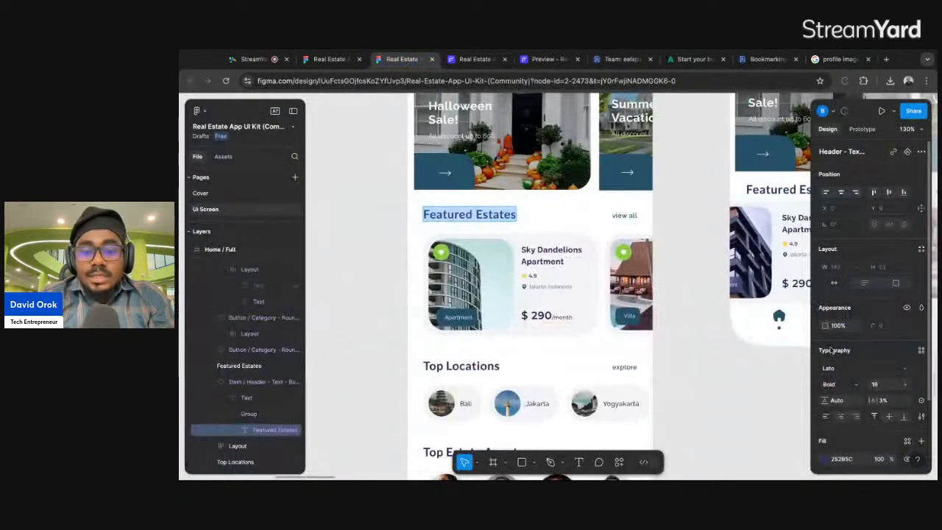
left_click(844, 459)
key("ctrl+c")
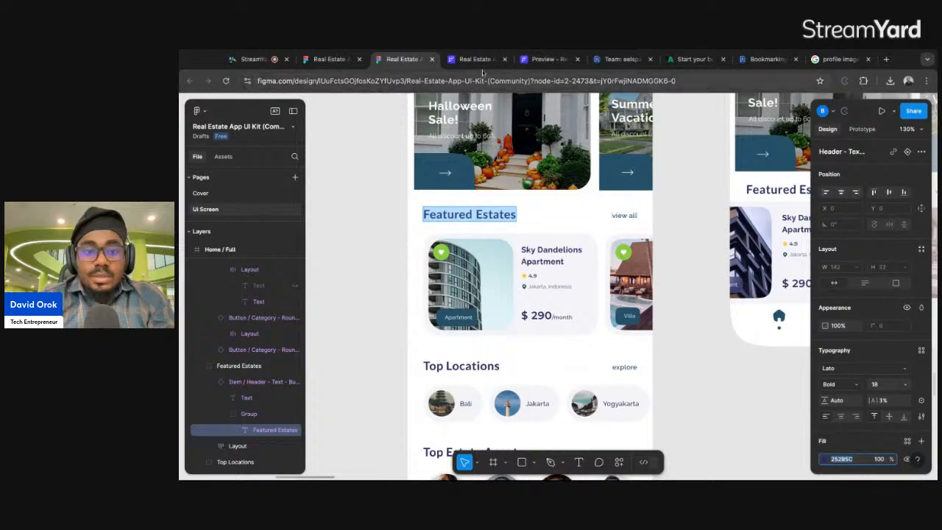
left_click(475, 59)
scroll(839, 368, "down", 8)
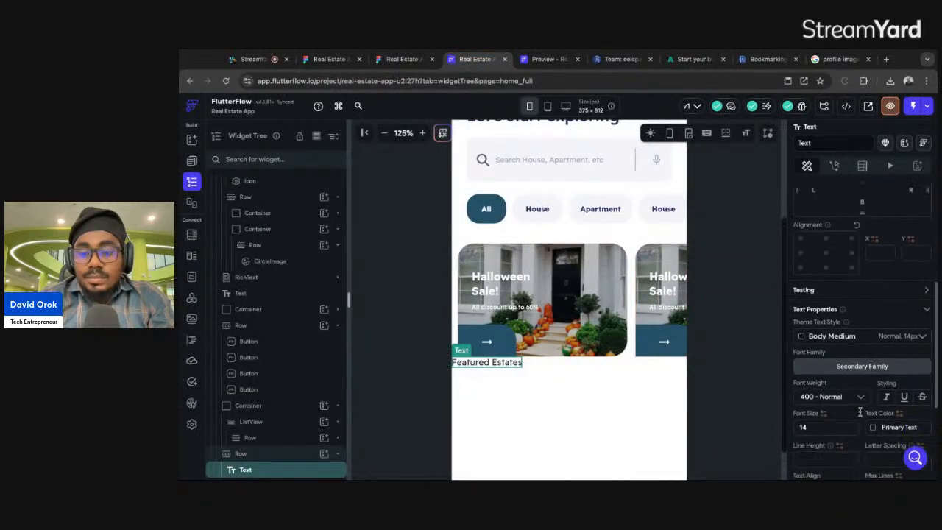
left_click(892, 255)
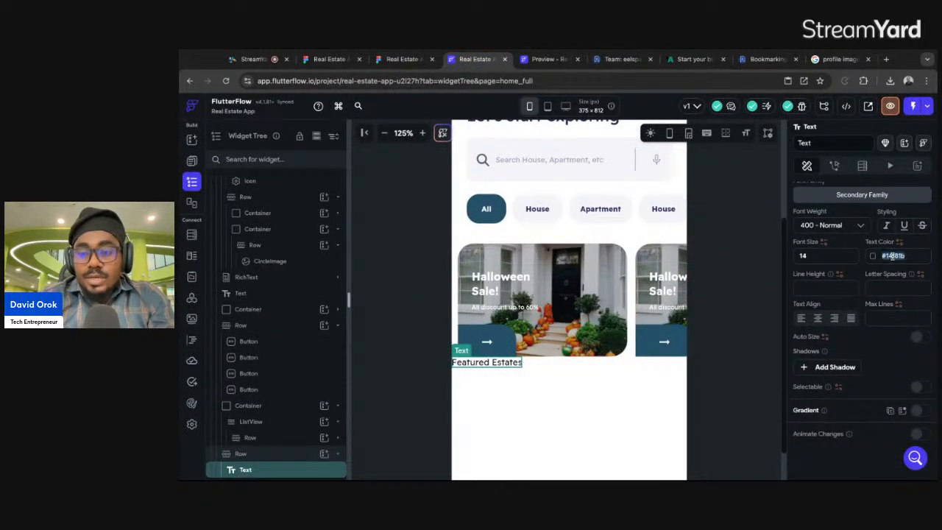
key("ctrl+v")
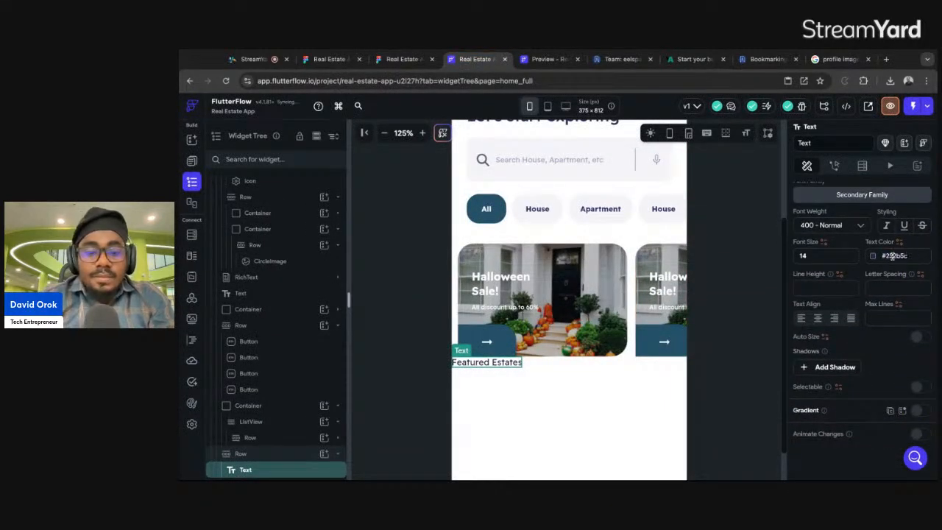
Check the Featured Estates heading's left offset in Figma and set the FlutterFlow heading's left padding to 24.
left_click(403, 59)
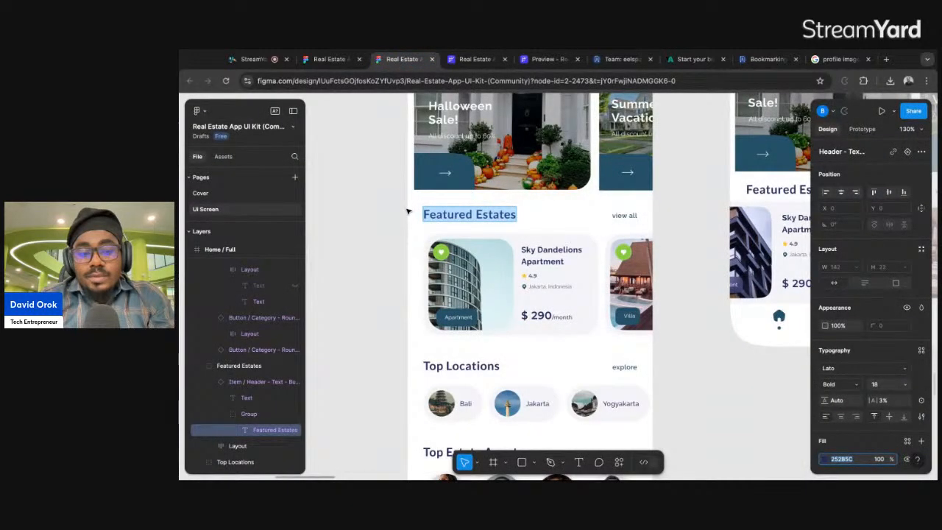
key("Escape")
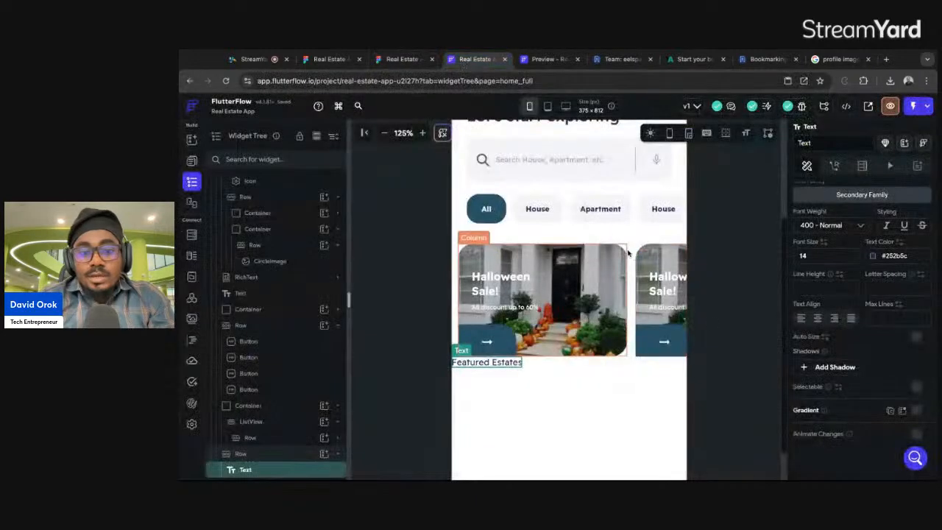
scroll(822, 317, "up", 5)
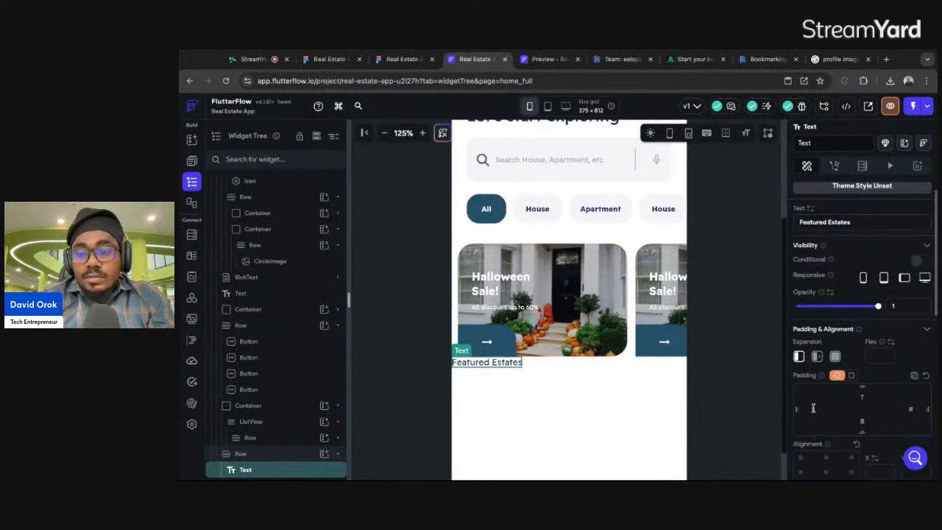
left_click(814, 408)
type("24")
Set the Featured Estates heading's font size to 18 and its font weight to 700 - Bold.
scroll(858, 439, "down", 3)
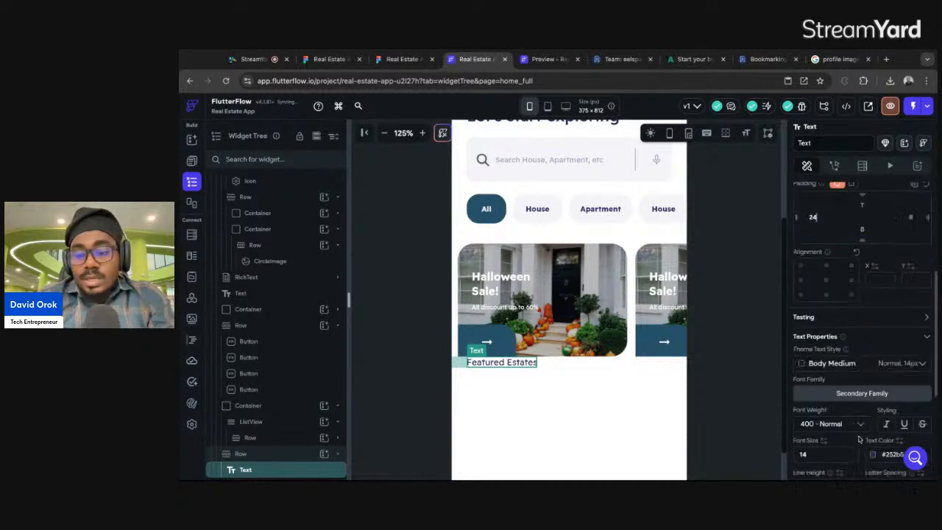
scroll(859, 439, "down", 2)
key("BackSpace")
key("BackSpace")
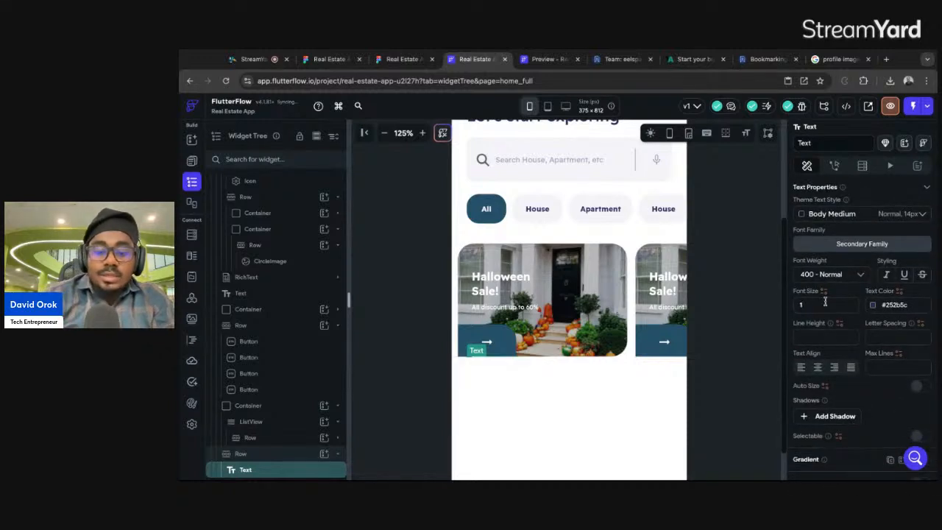
type("18")
left_click(830, 274)
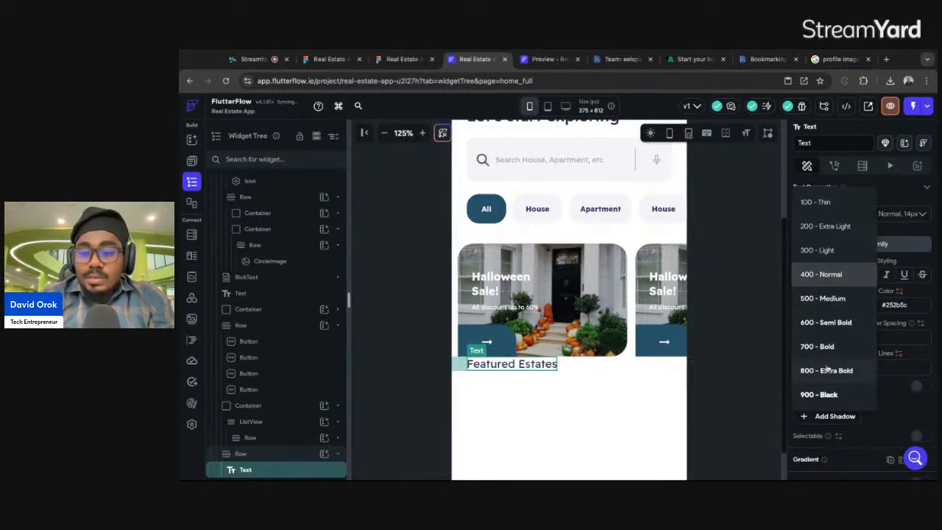
left_click(818, 344)
Switch to Figma, select the view all text beside Featured Estates, and copy its fill colour 234F68.
left_click(404, 58)
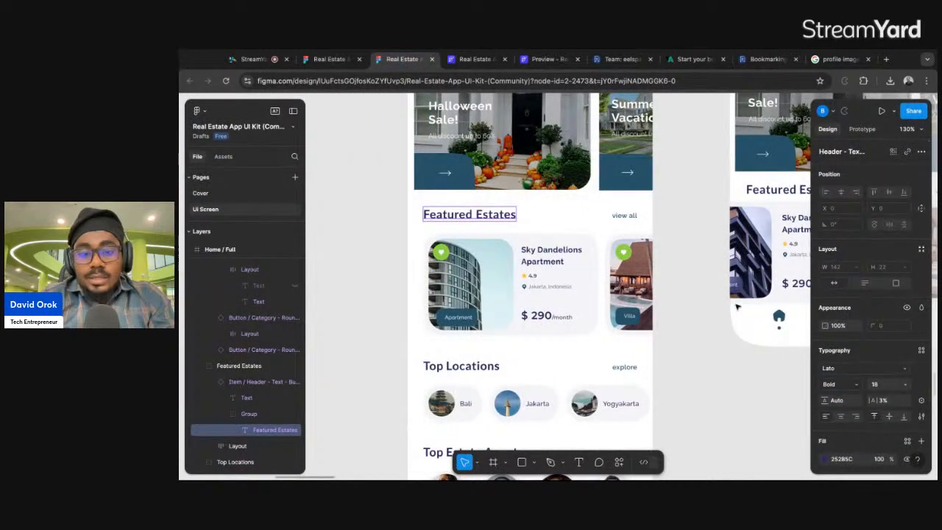
left_click(623, 217)
double_click(622, 216)
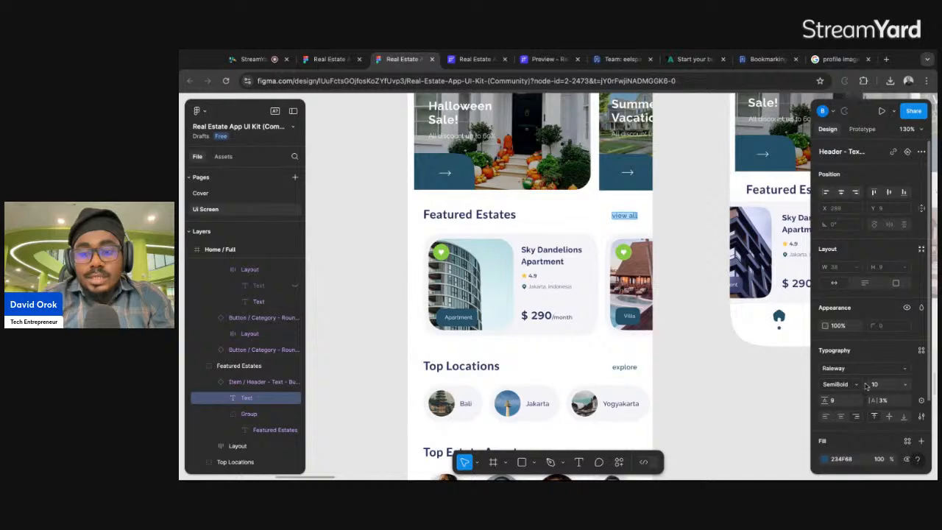
left_click(845, 460)
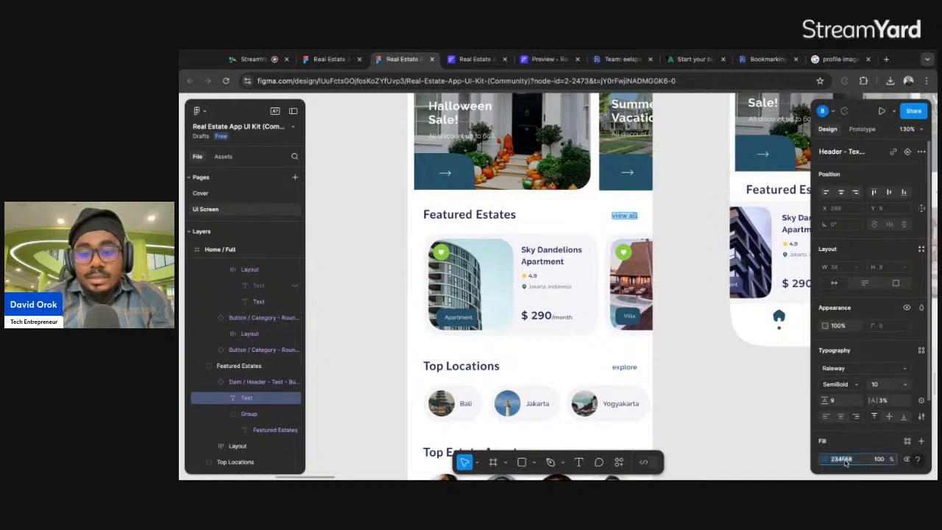
Return to FlutterFlow and add a second Text reading "view all" to the Featured Estates Row.
left_click(475, 59)
left_click(588, 366)
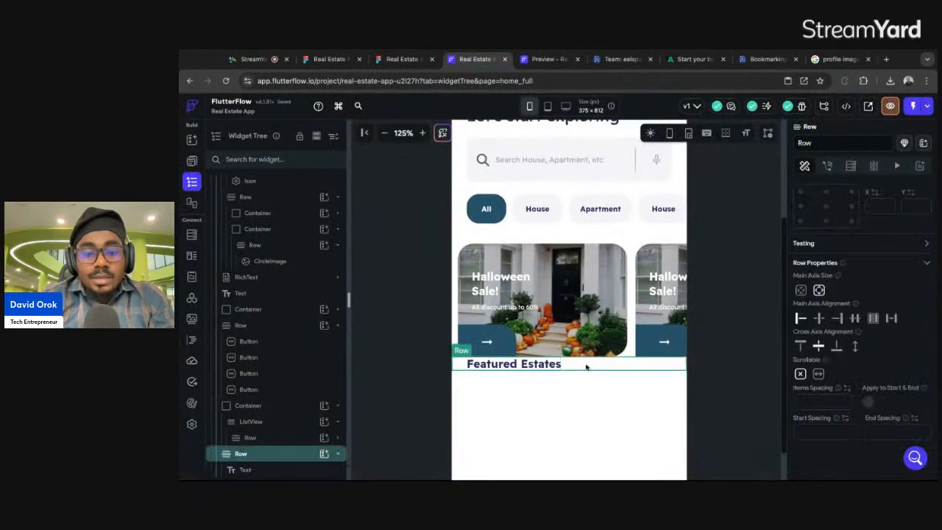
left_click(324, 454)
left_click(377, 317)
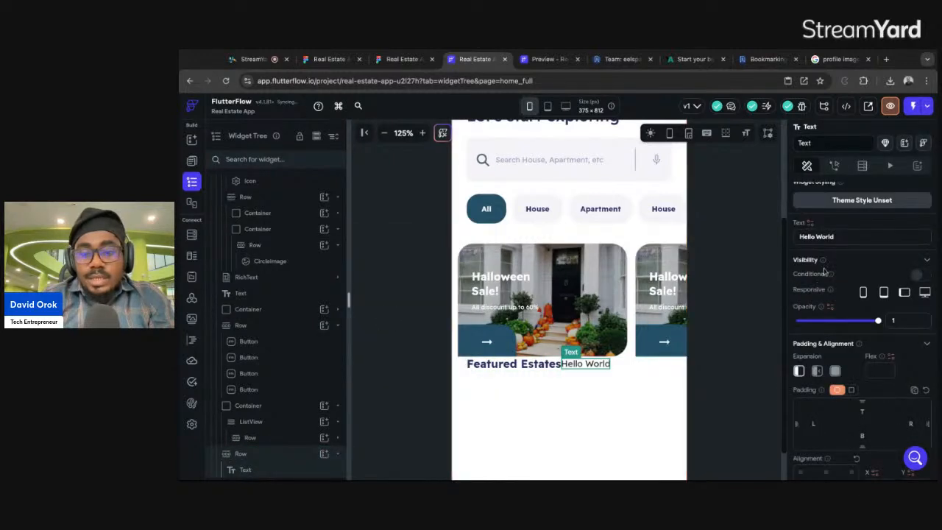
left_click_drag(842, 237, 763, 241)
type("View all")
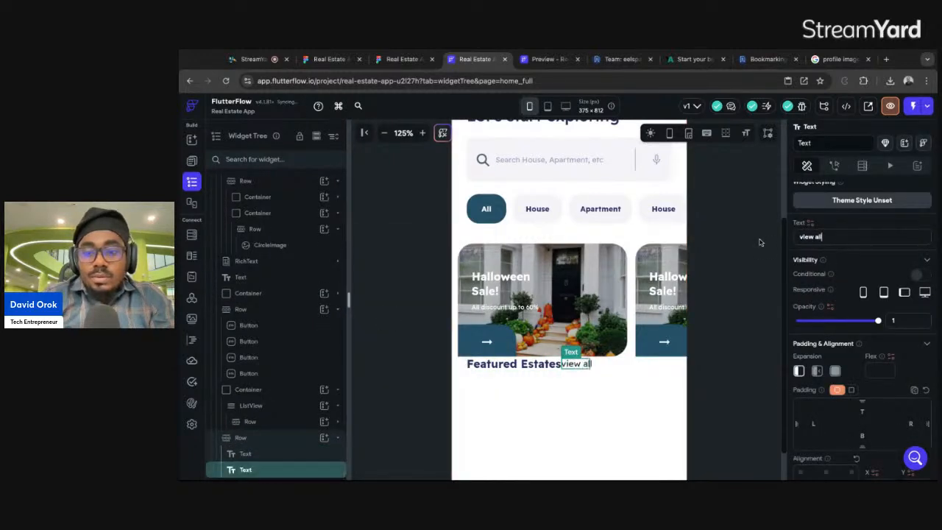
Style the view all text with font size 10, weight 600 - Semi Bold and text colour #234f68.
scroll(824, 320, "down", 2)
scroll(824, 320, "down", 3)
left_click(824, 361)
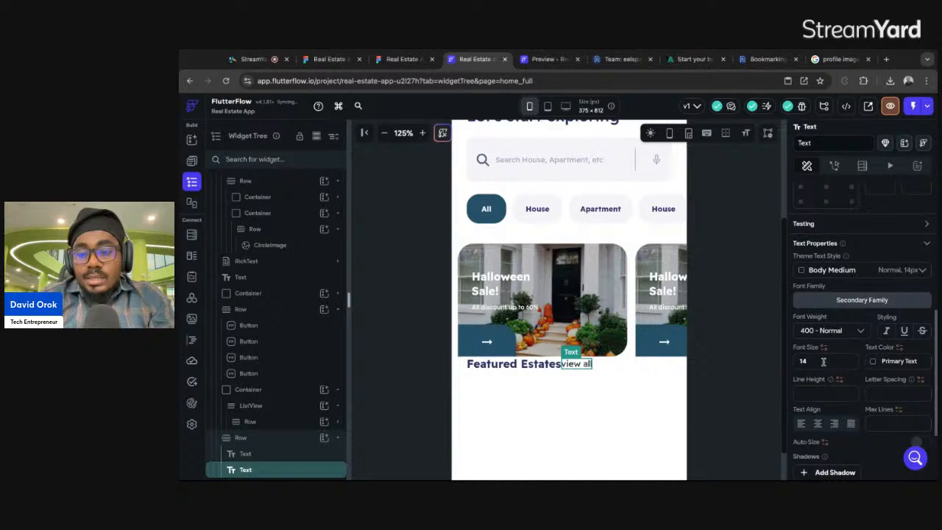
type("10")
left_click(832, 332)
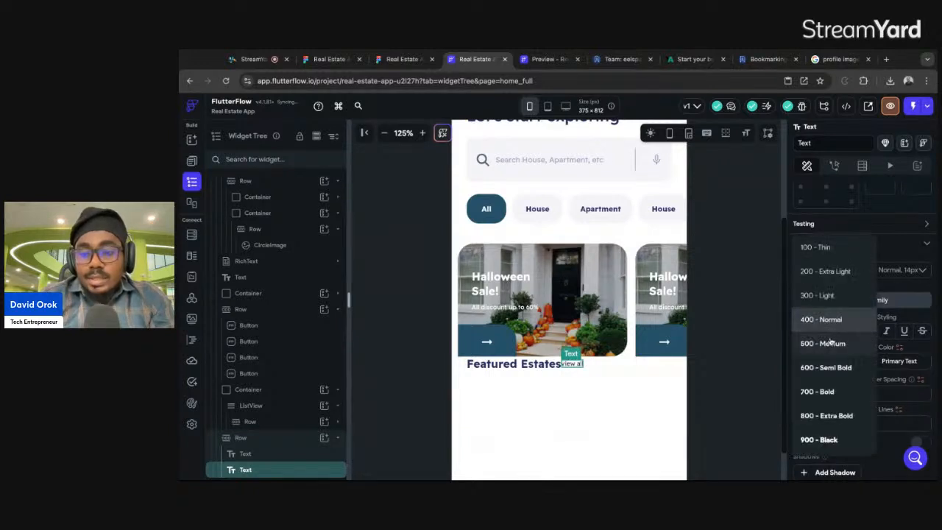
left_click(828, 368)
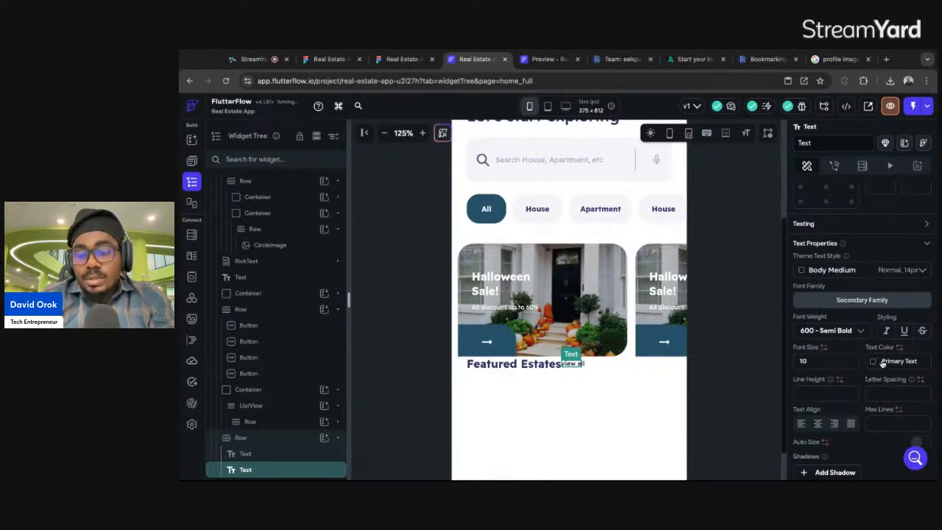
left_click(882, 362)
left_click(894, 361)
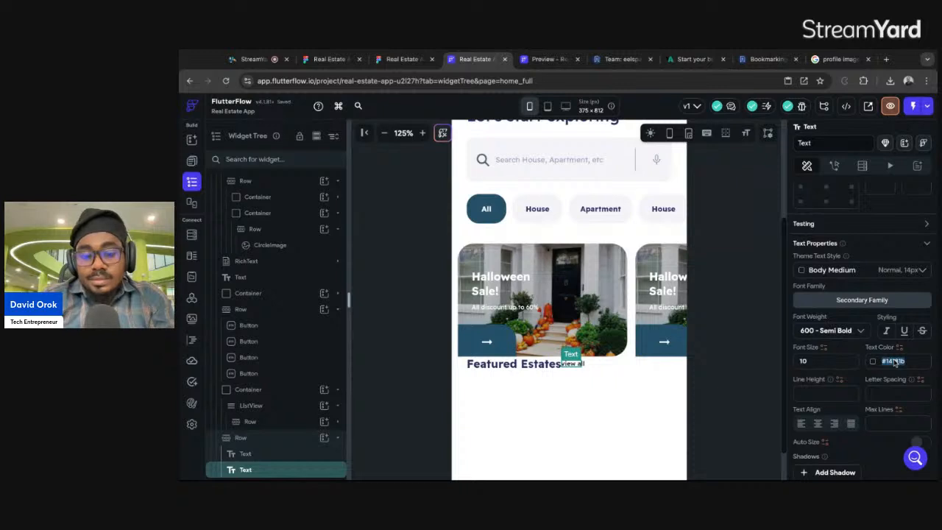
type("#23b668")
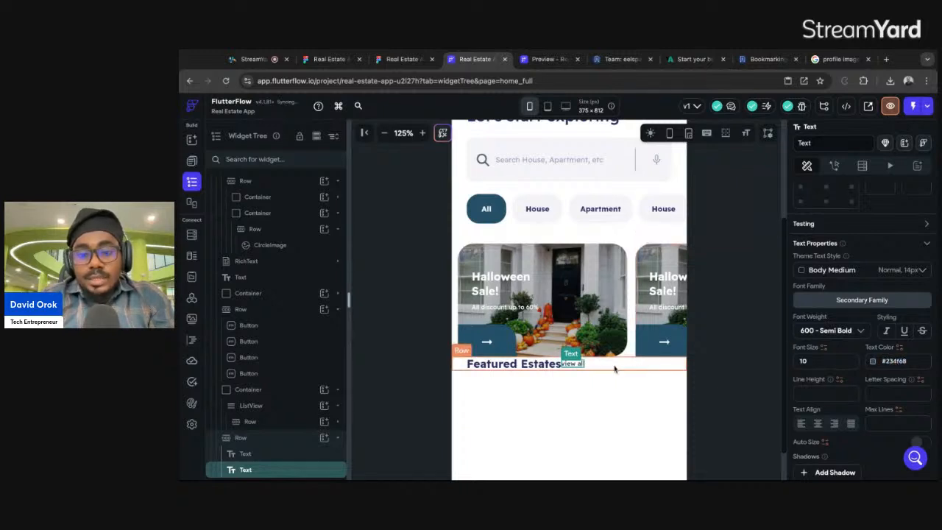
Set the Featured Estates Row's main axis alignment to space between and the view all text's right padding to 24.
left_click(595, 364)
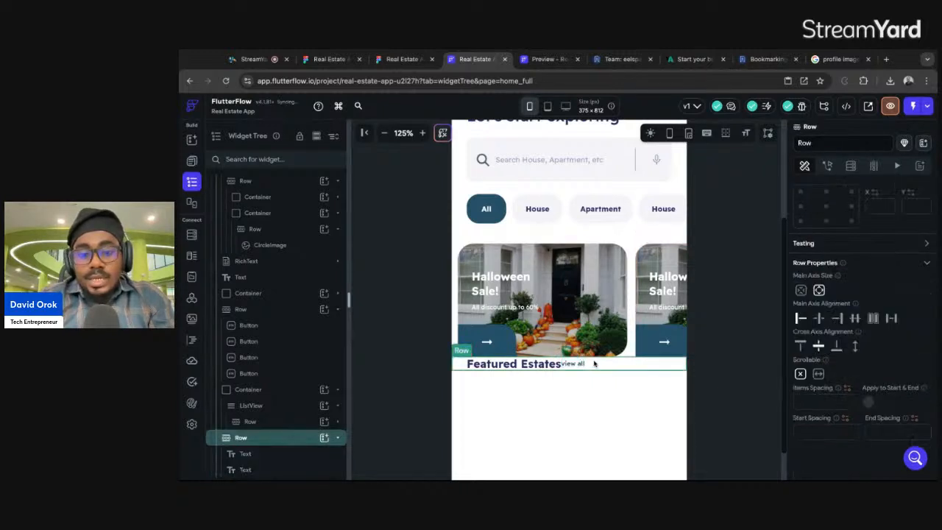
left_click(891, 318)
left_click(671, 366)
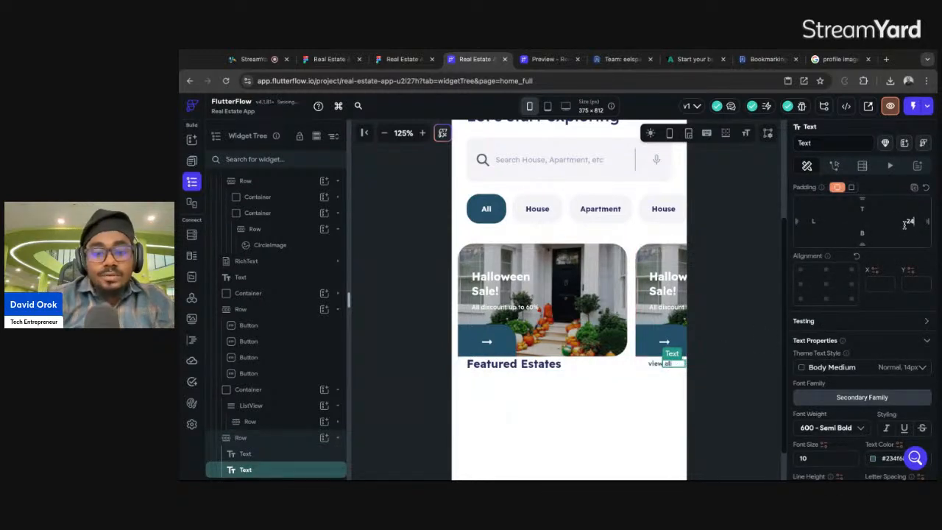
Set the top padding of the Row holding Featured Estates and view all to 26.
left_click(582, 367)
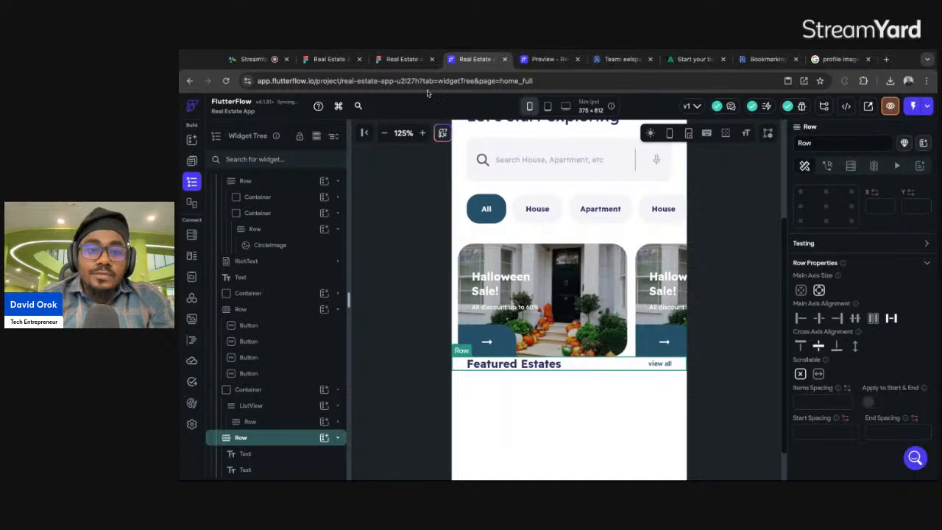
left_click(403, 59)
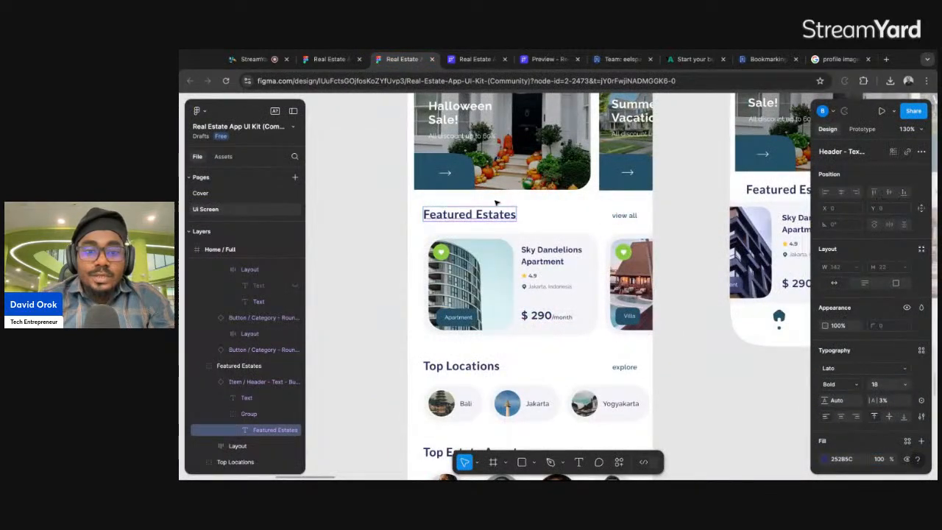
left_click(475, 59)
scroll(892, 318, "up", 3)
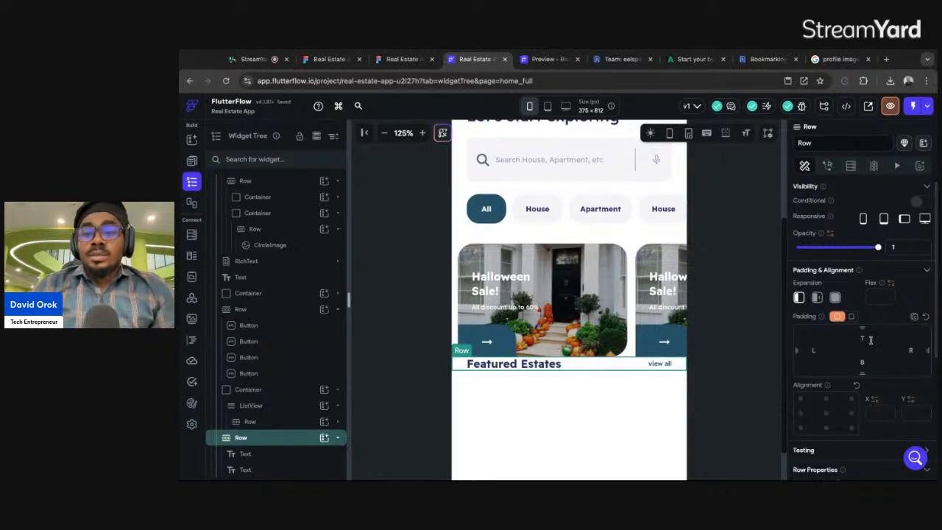
left_click(871, 339)
type("26")
key("Return")
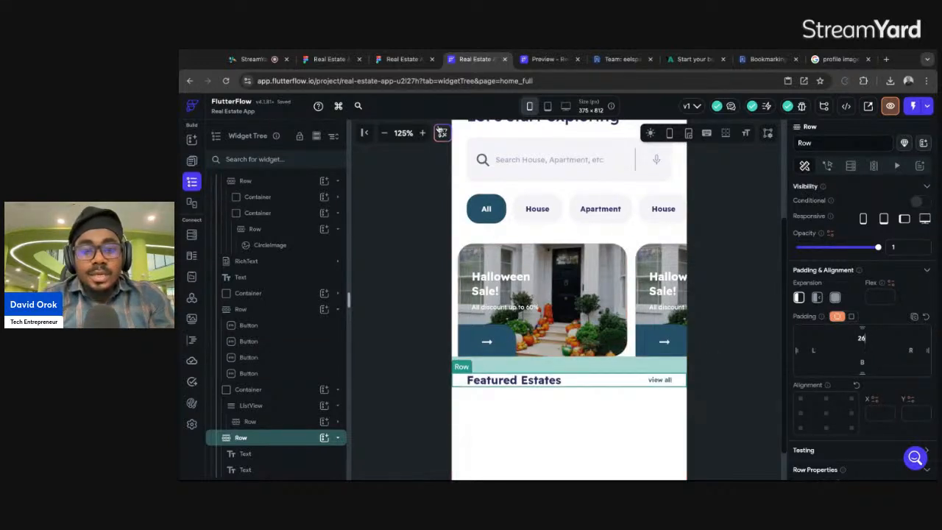
Switch to Figma, select the first card frame under Featured Estates, and copy its fill colour F5F4F8.
left_click(402, 59)
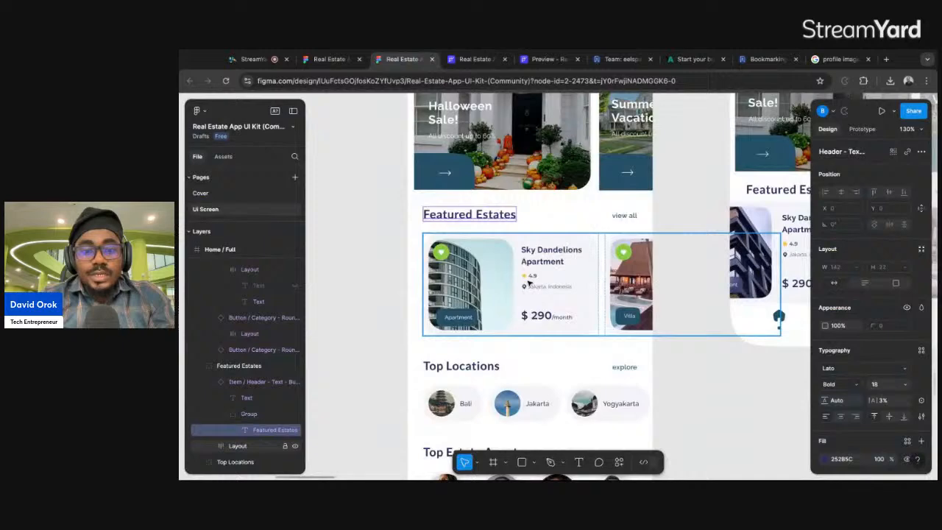
scroll(527, 286, "up", 5)
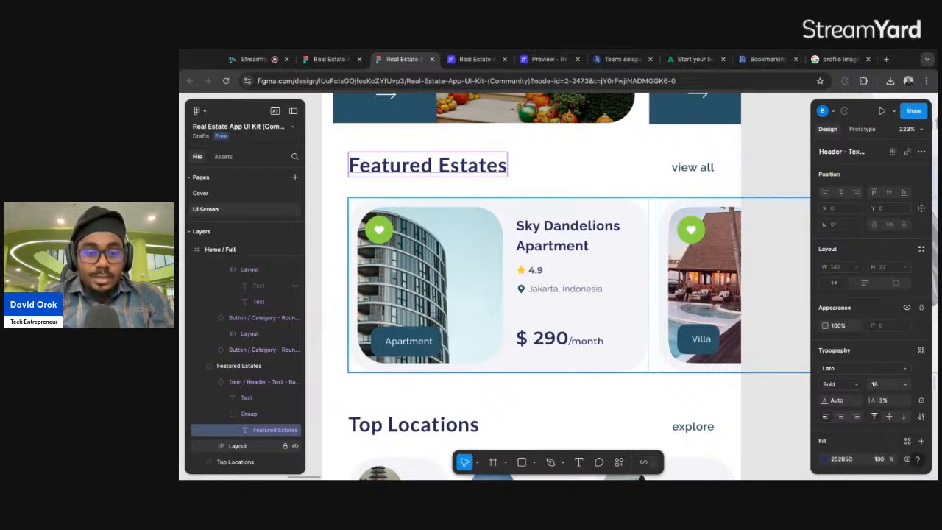
left_click(531, 202)
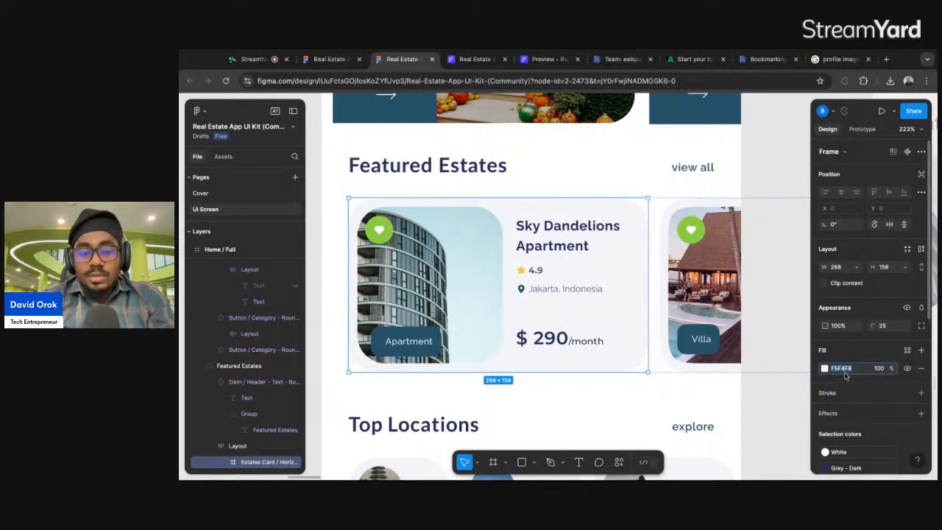
Return to FlutterFlow and add a Container to the page's main Column below the Featured Estates Row.
left_click(475, 59)
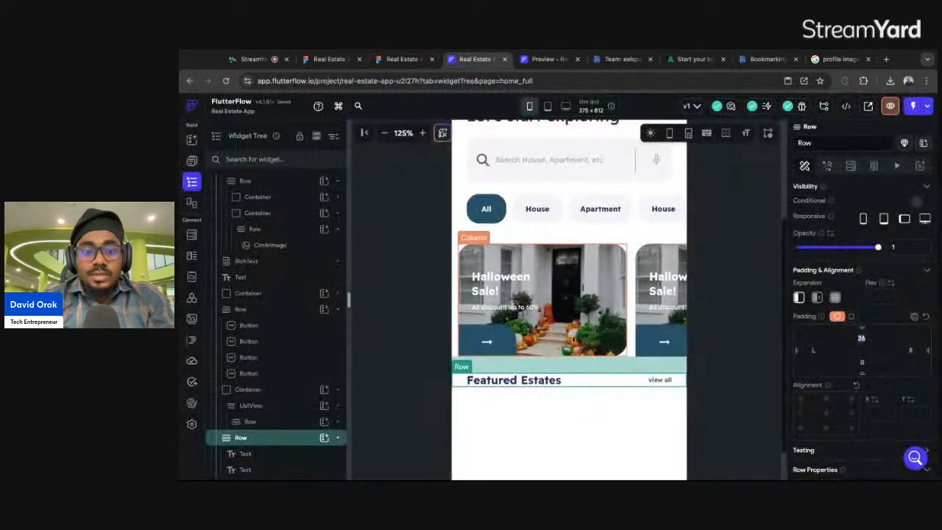
left_click(532, 419)
left_click(324, 183)
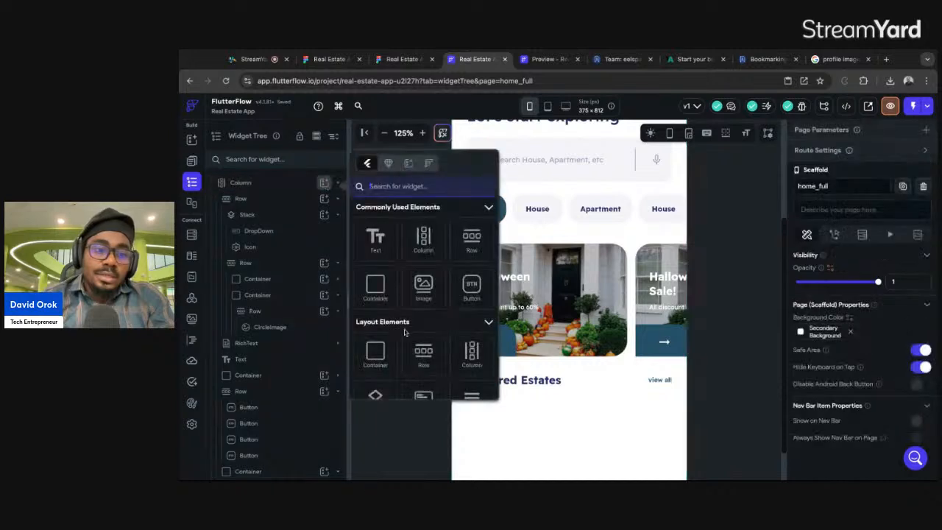
left_click(375, 287)
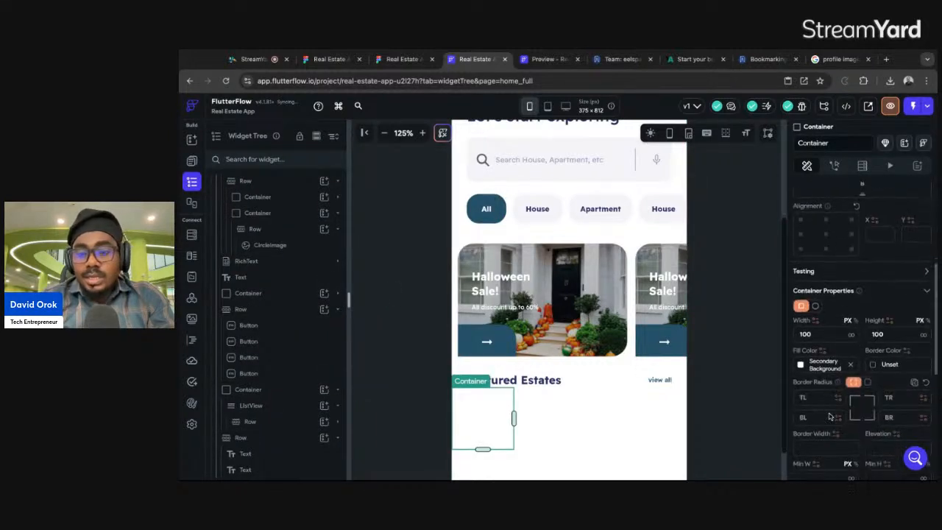
Set the new Container's width to 268, height to 156 and fill color to #f5f4f8.
scroll(830, 417, "down", 1)
left_click(826, 329)
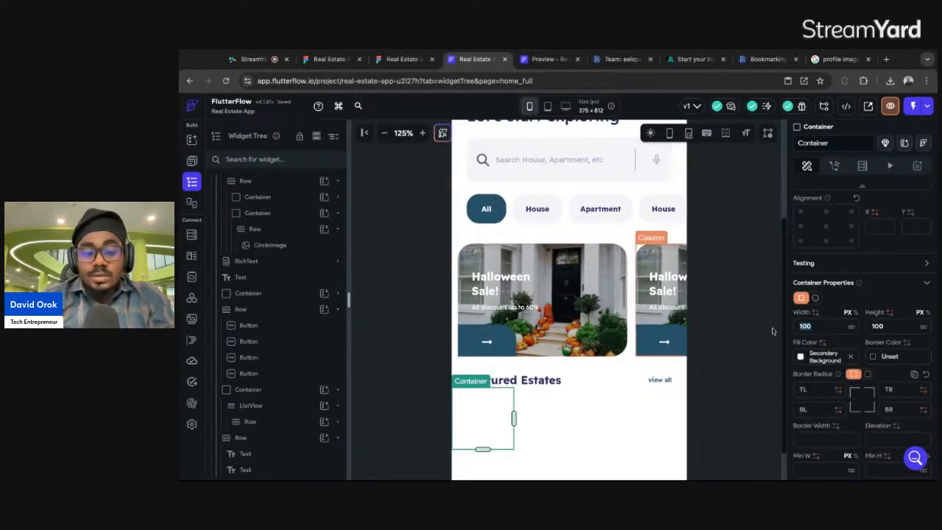
type("26")
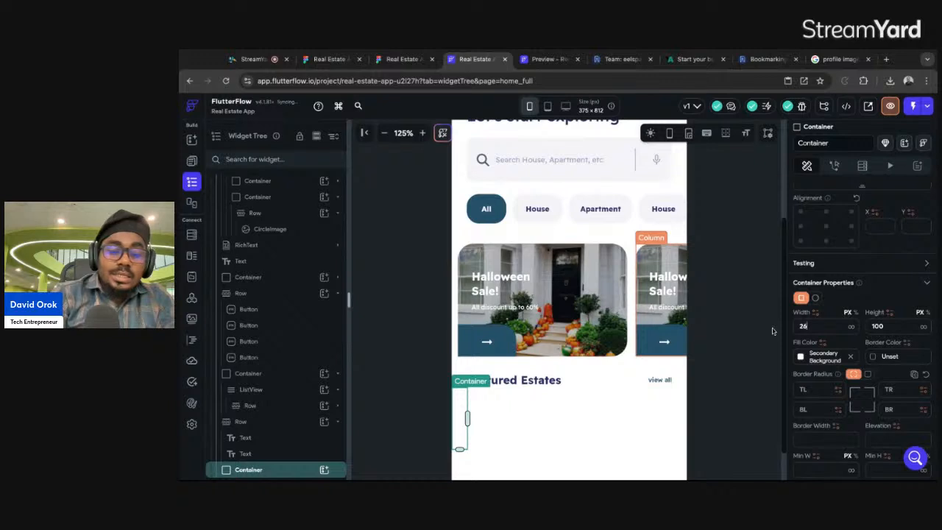
type("8156")
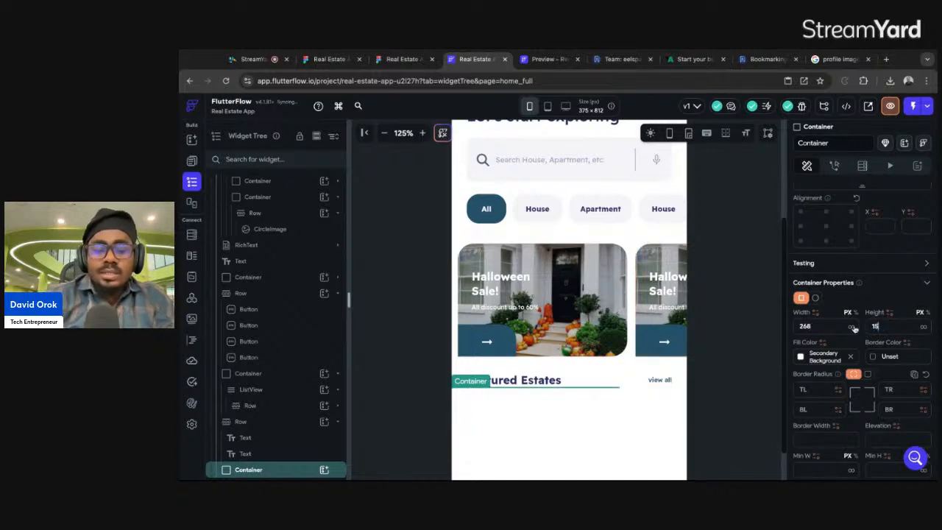
left_click(833, 353)
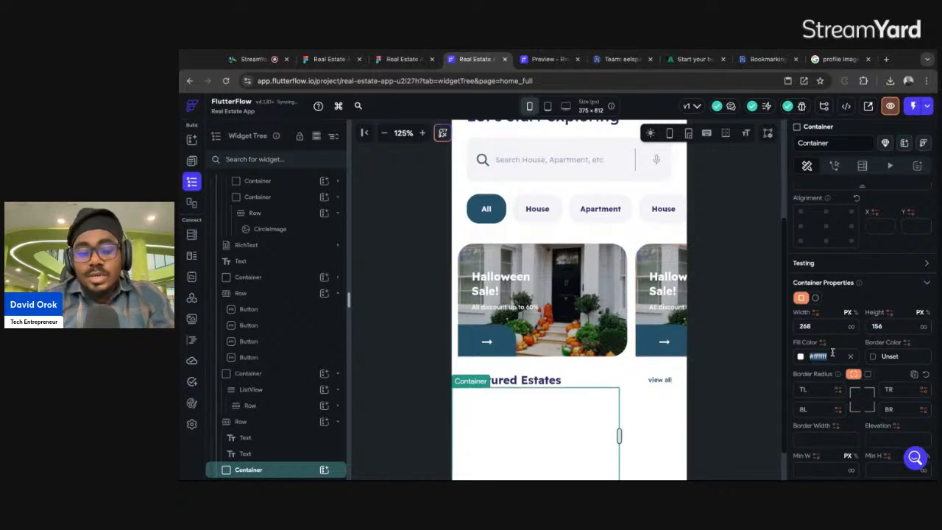
type("#f5f4f8")
Check the card's corner radius in Figma, and set the FlutterFlow Container's border radius to 25 on all corners.
left_click(393, 62)
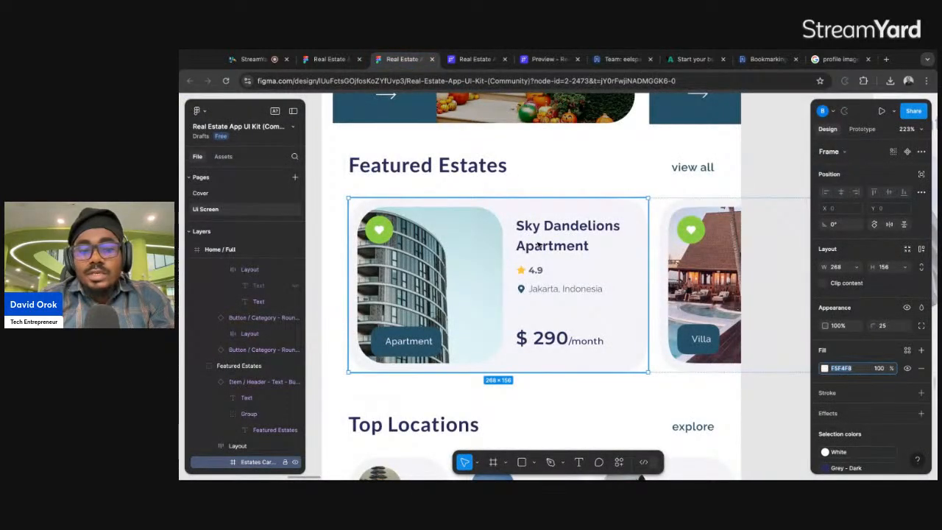
left_click(463, 60)
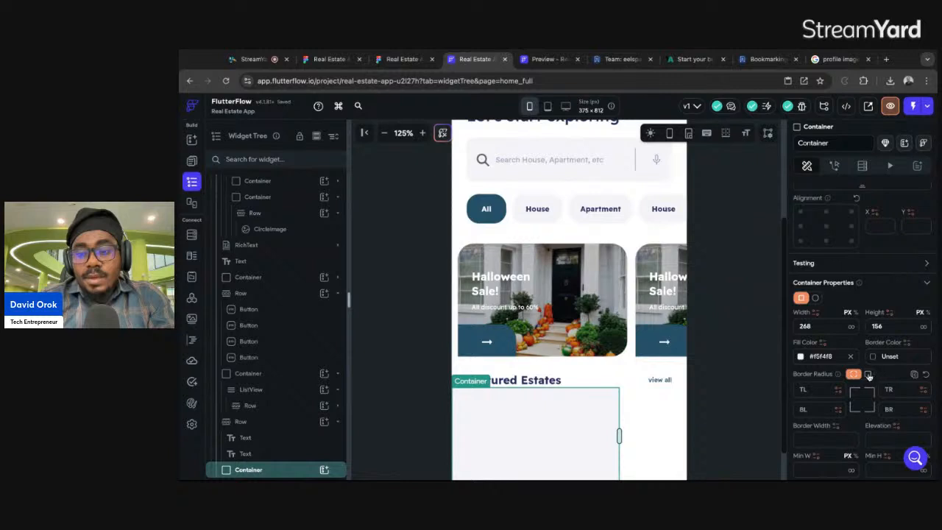
left_click(868, 375)
left_click(894, 390)
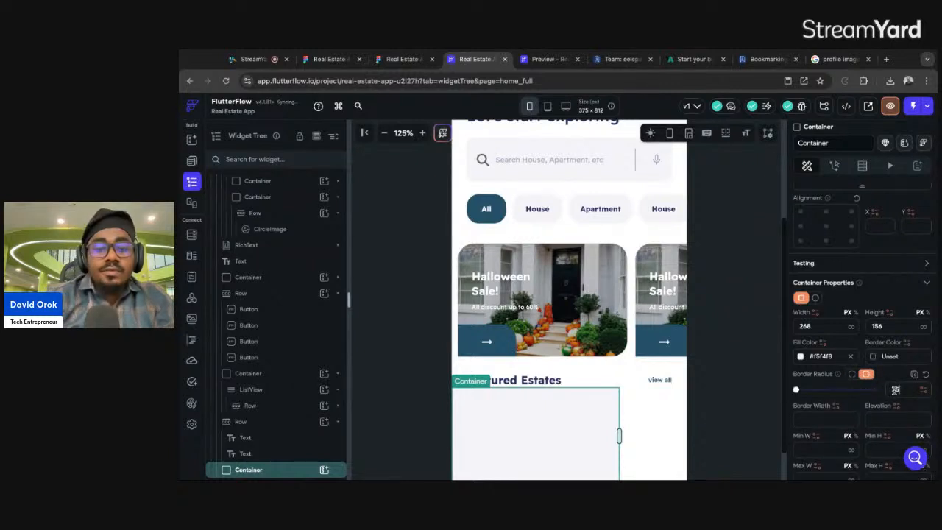
type("25")
scroll(599, 388, "down", 1)
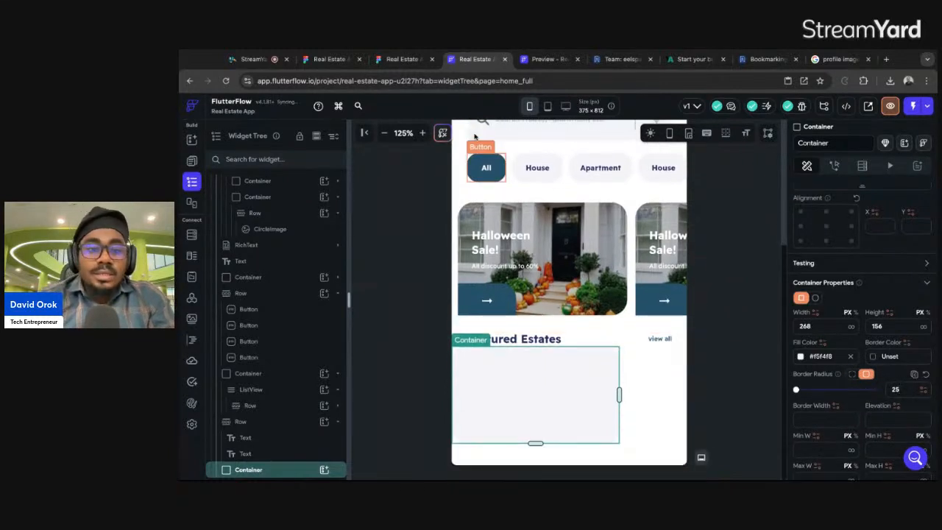
Switch to Figma and inspect the size and corner radius of the first estate card's building image.
left_click(402, 59)
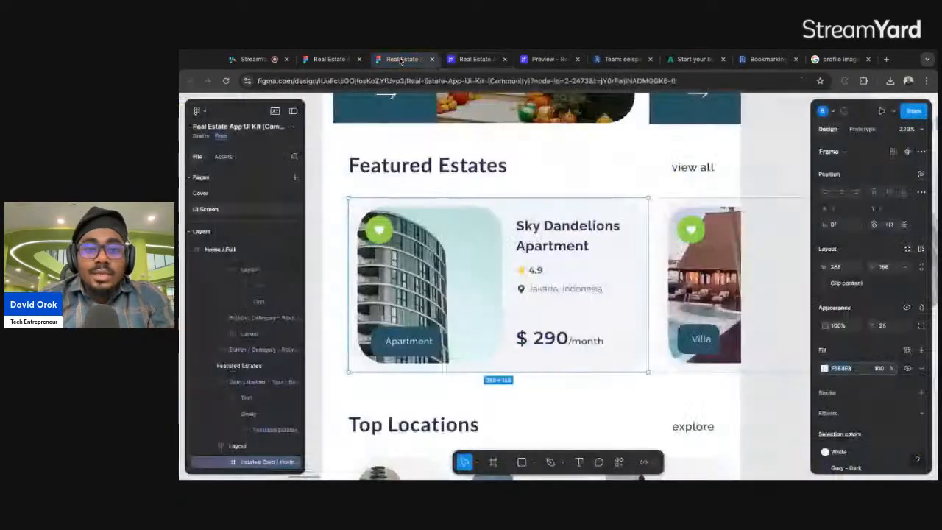
double_click(431, 222)
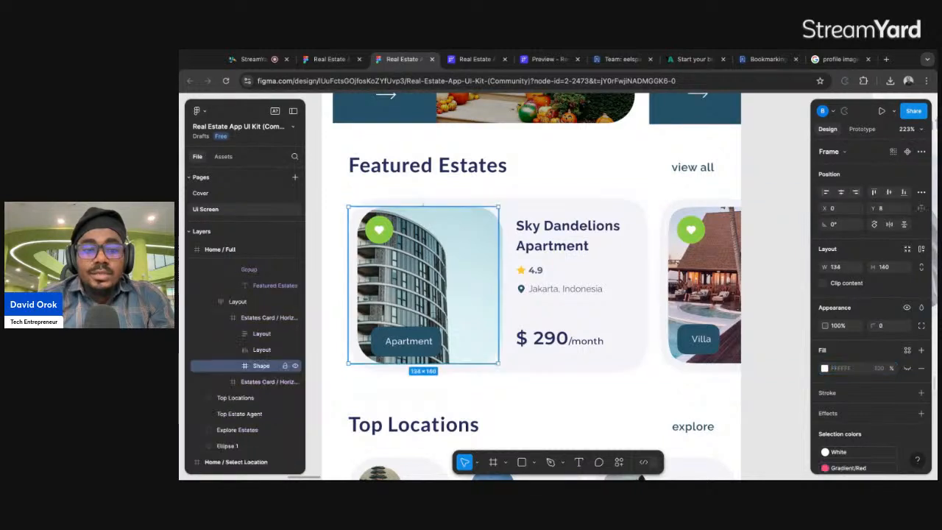
double_click(431, 257)
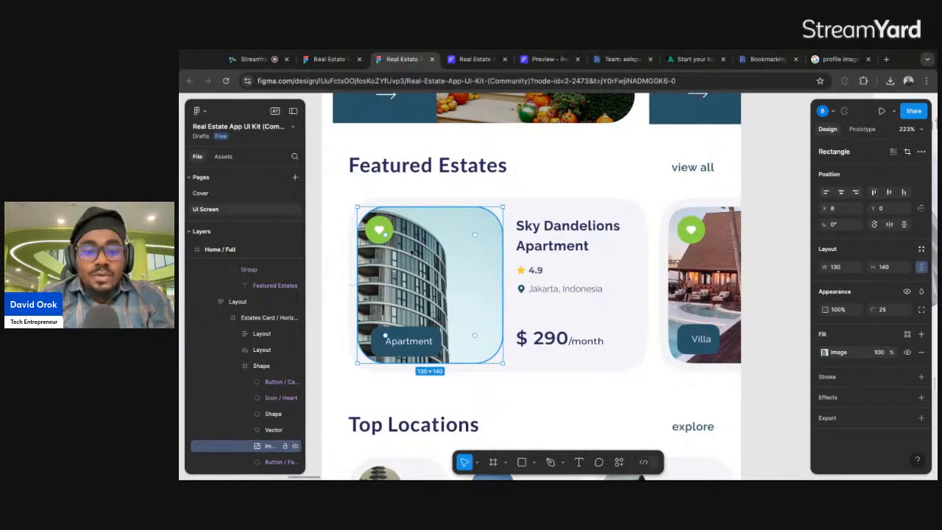
Return to FlutterFlow, add a Row inside the estate card Container, and insert an Image into that Row.
left_click(477, 58)
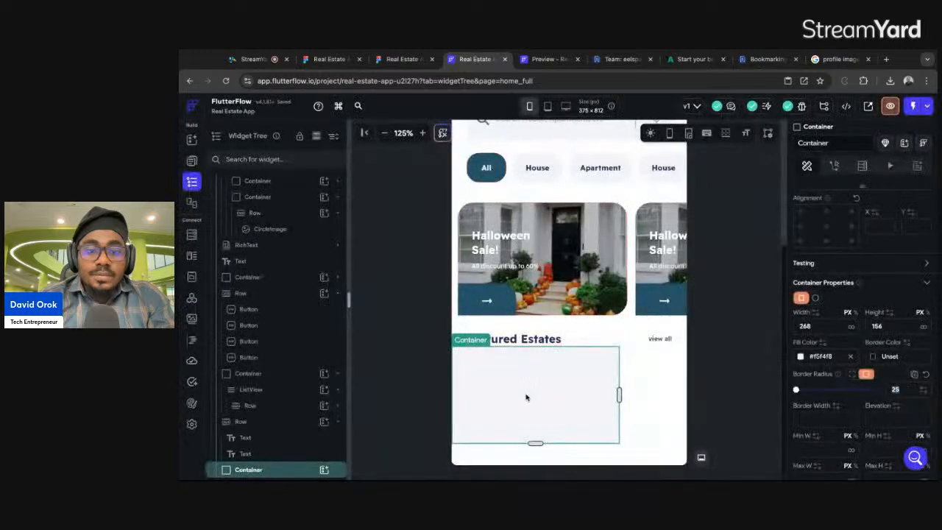
left_click(324, 469)
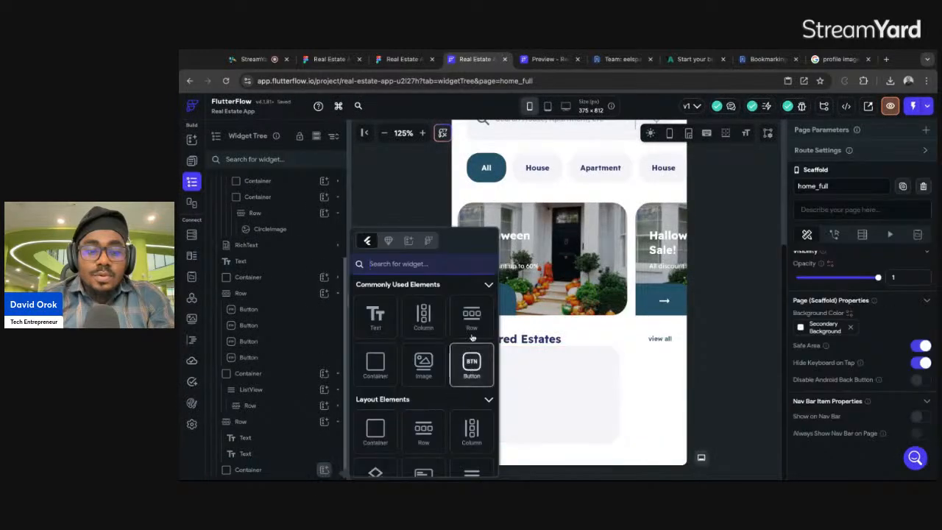
left_click(471, 312)
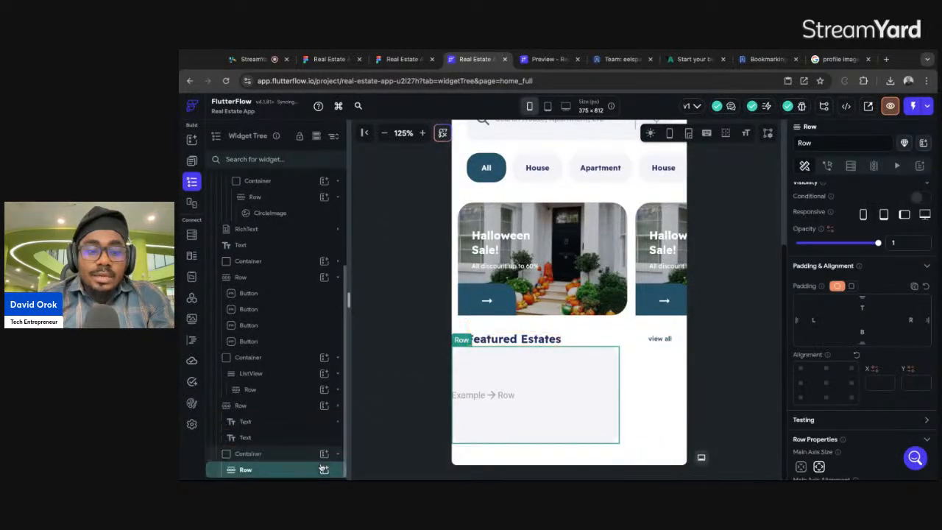
left_click(324, 470)
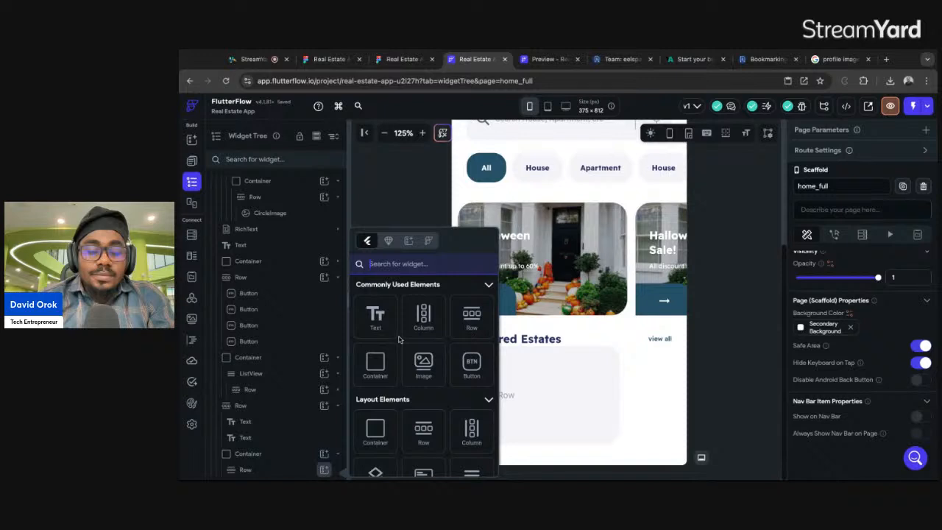
left_click(415, 365)
Set the estate card Image's width to 130 px.
scroll(820, 324, "down", 3)
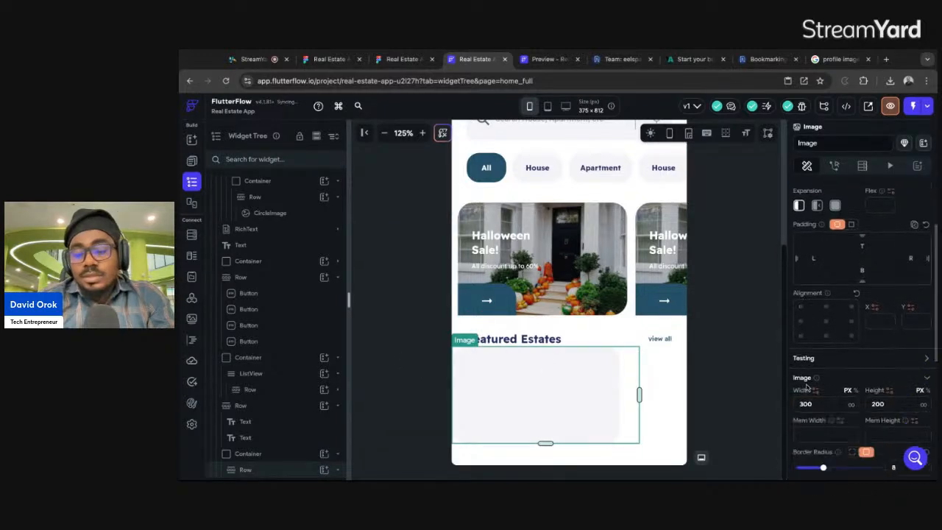
double_click(819, 318)
type("130")
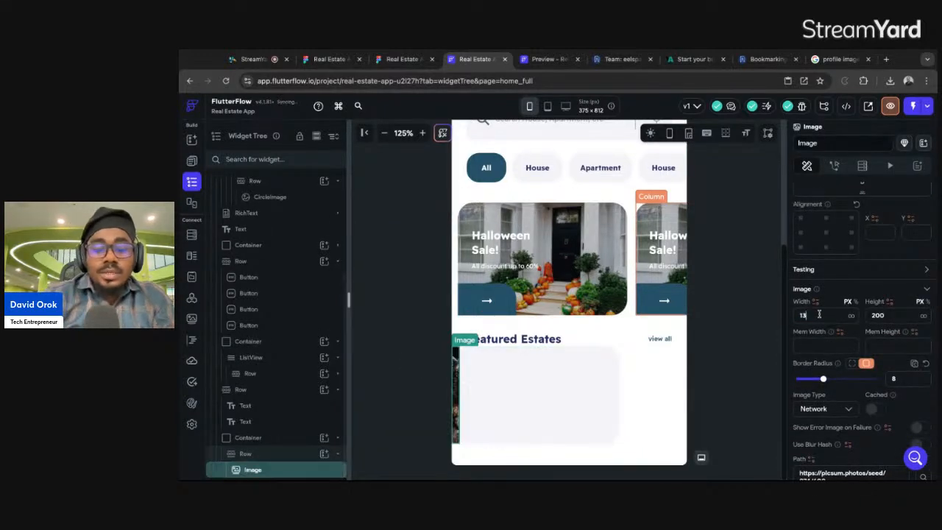
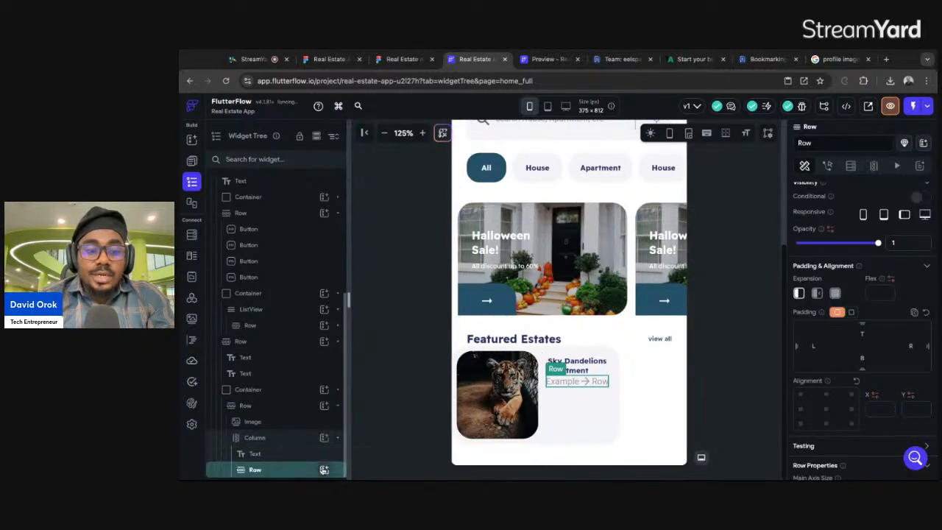
Add an Icon to the Row under the Sky Dandelions Apartment text and choose Font Awesome's Solid Star for it.
left_click(323, 468)
type("icon")
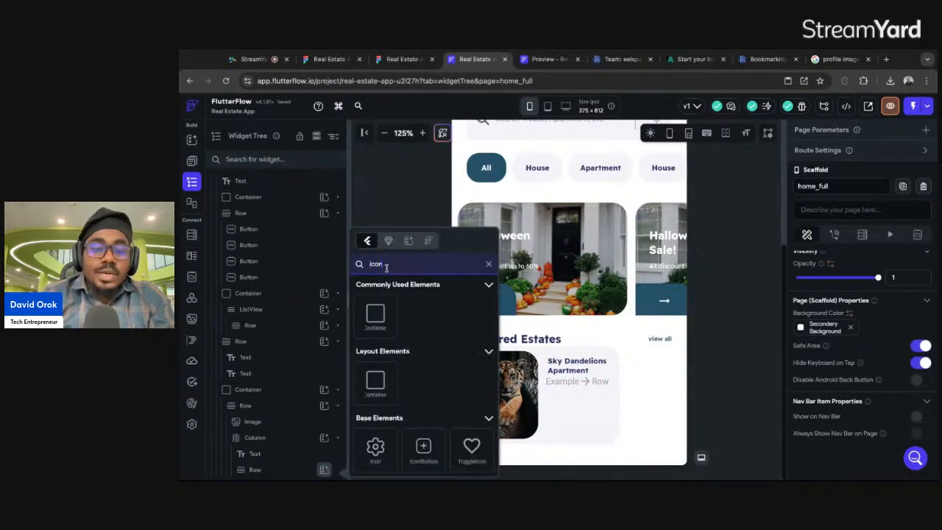
left_click(375, 447)
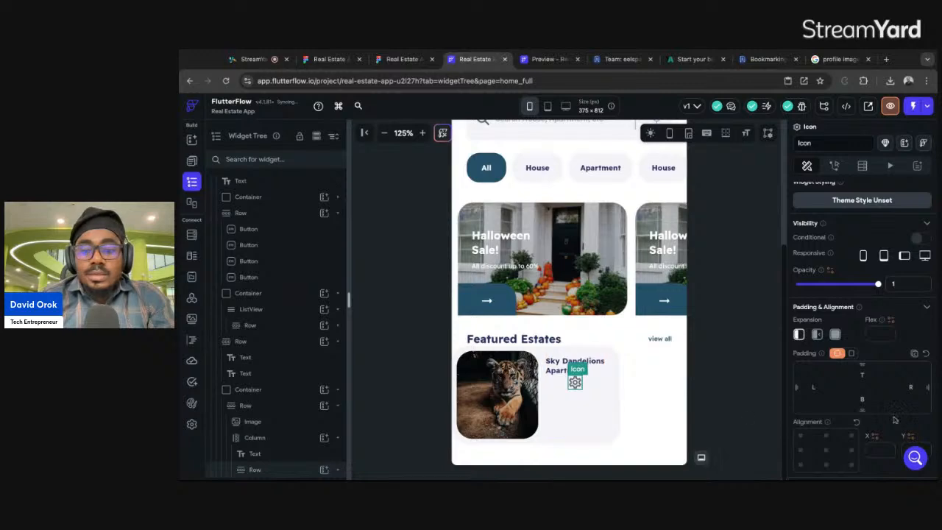
left_click(853, 402)
type("star")
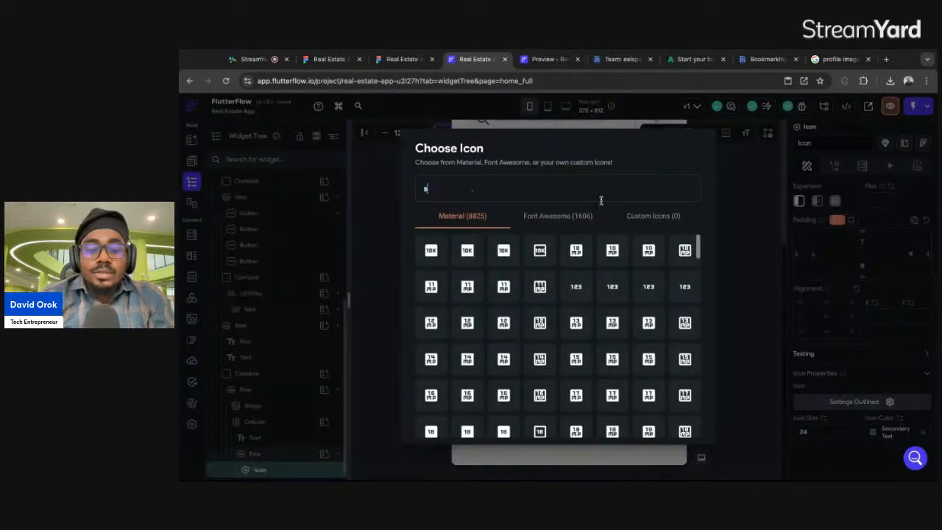
left_click(548, 219)
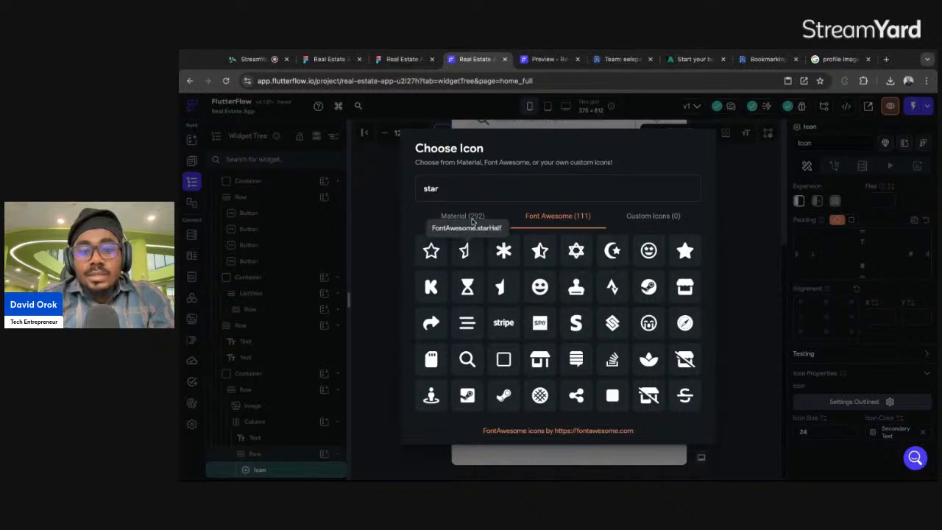
left_click(686, 251)
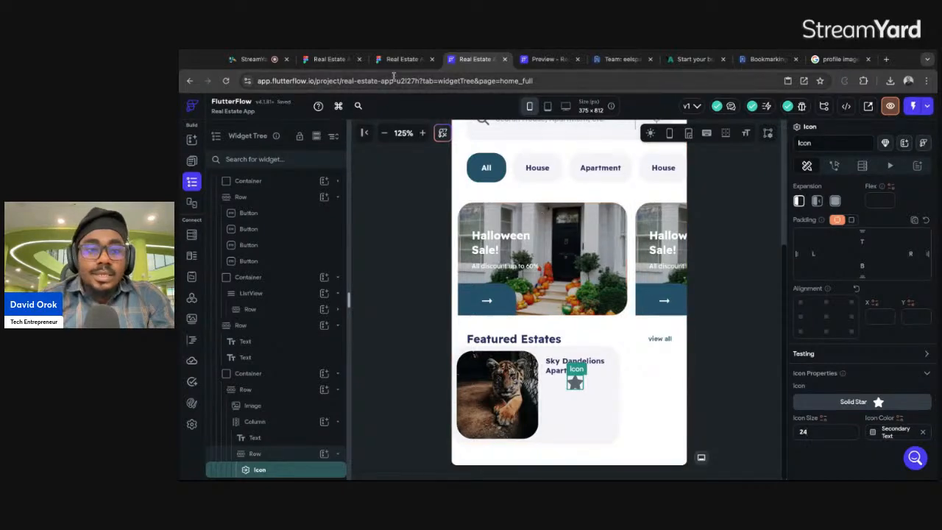
Check the star's size and color in Figma, then return to FlutterFlow and set the star Icon's size to 9 and color to #ffc42d.
left_click(402, 59)
left_click(491, 227)
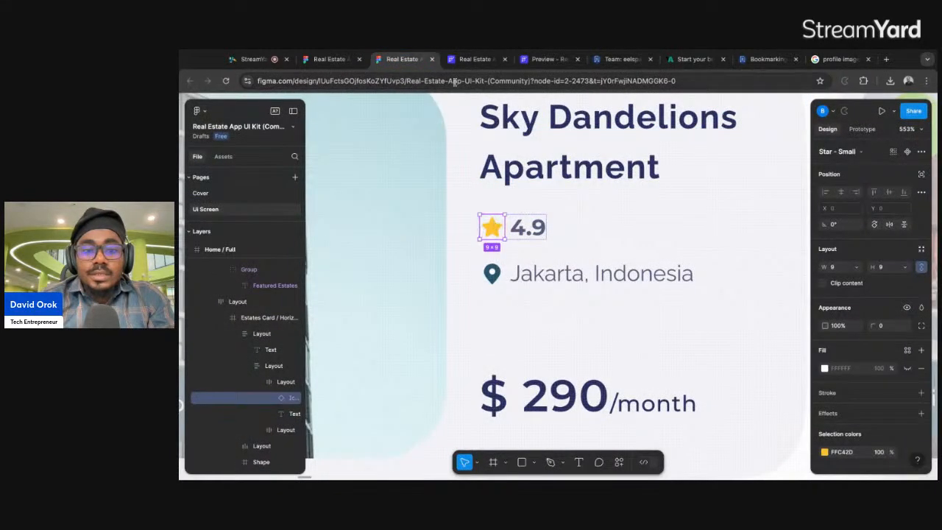
left_click(474, 58)
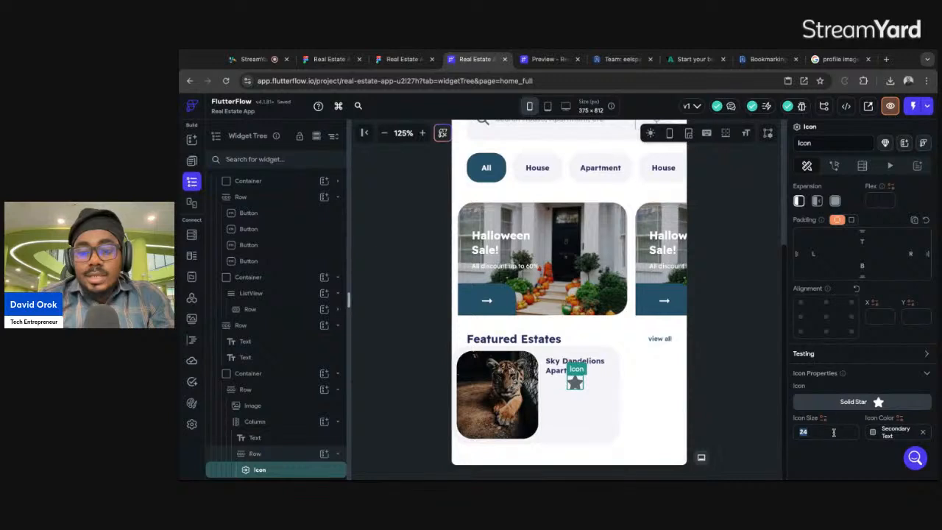
type("9")
left_click(887, 435)
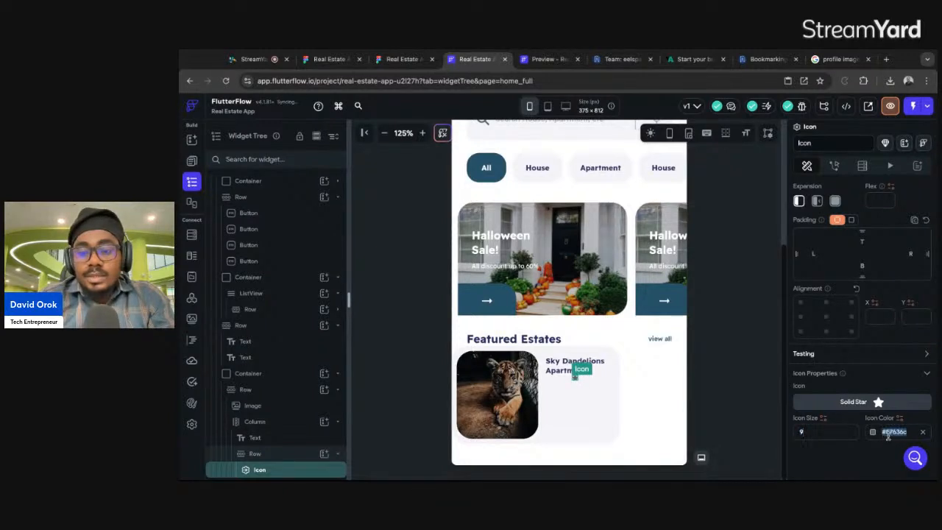
key("Return")
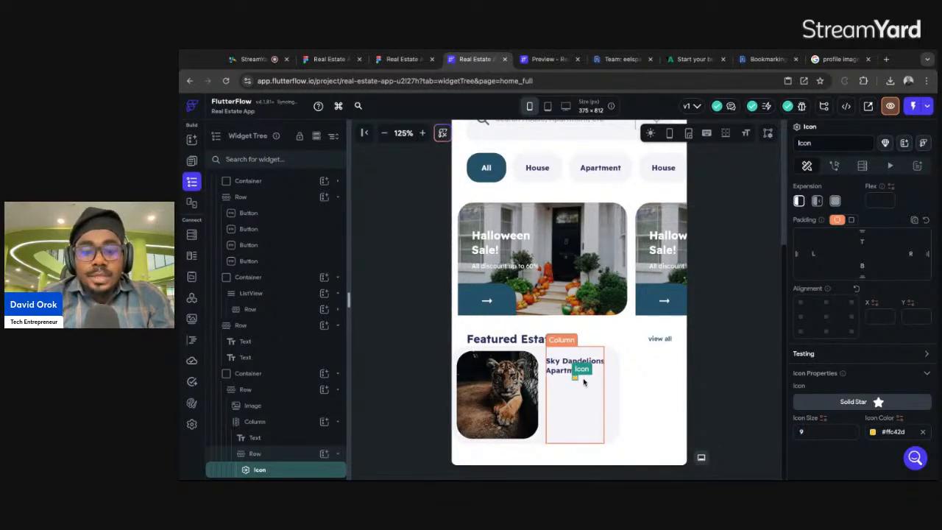
Add a Text widget beside the star Icon in the rating Row and set its content to 4.9.
left_click(284, 458)
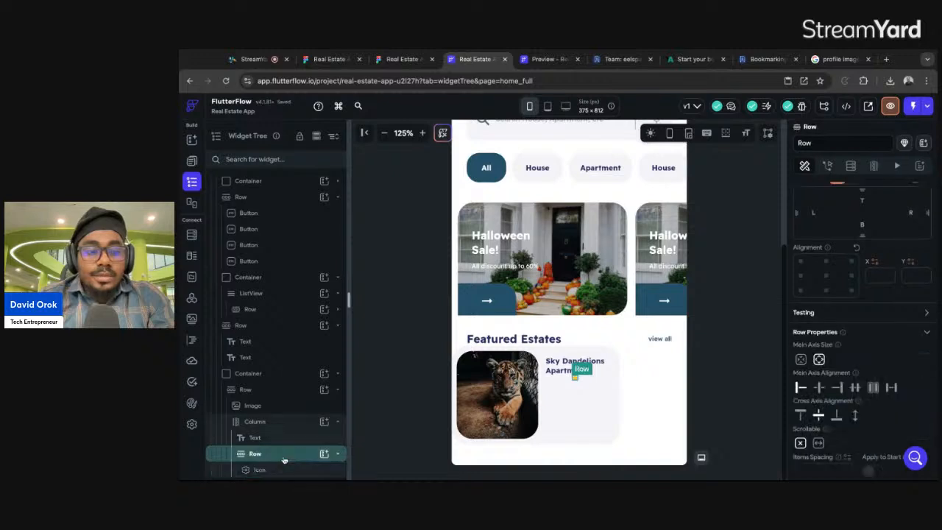
left_click(324, 453)
left_click(375, 316)
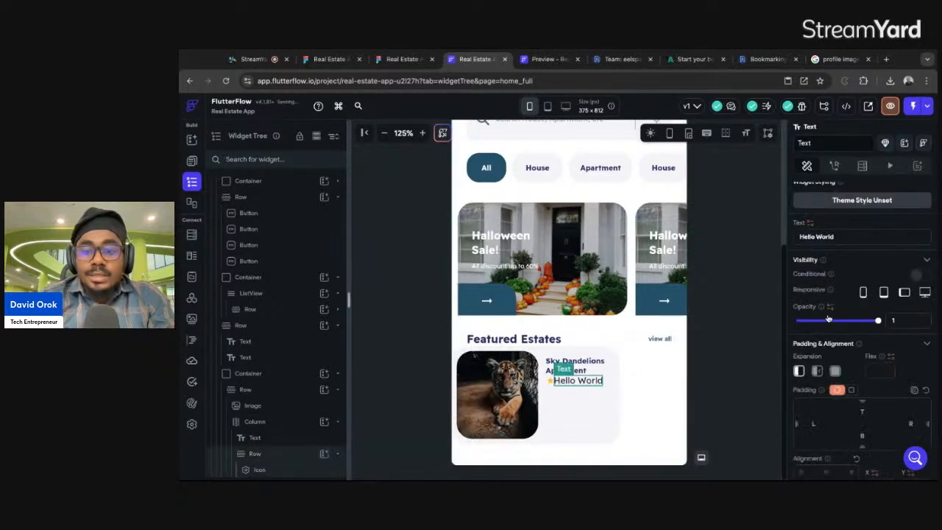
left_click_drag(852, 242, 759, 242)
type("4.9")
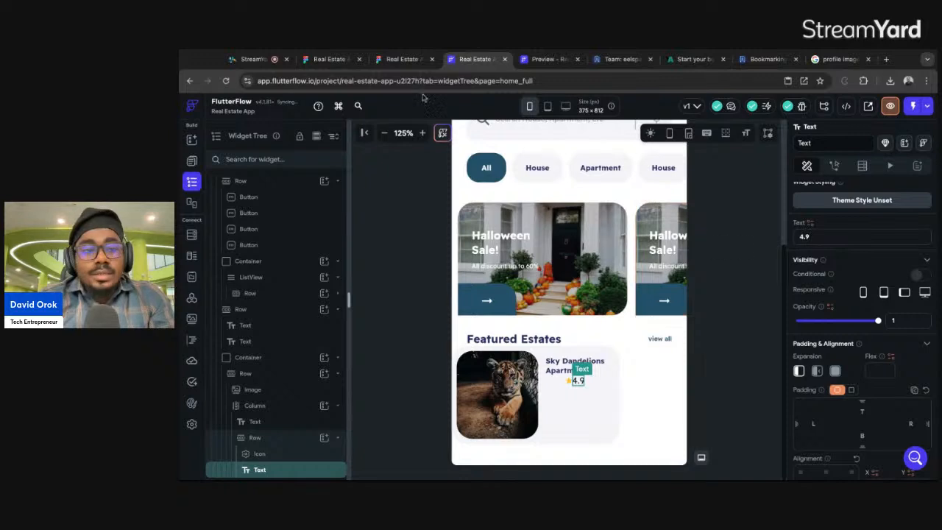
Switch to Figma, inspect the 4.9 rating text's typography, and copy its fill color 53587A.
left_click(401, 59)
left_click(594, 241)
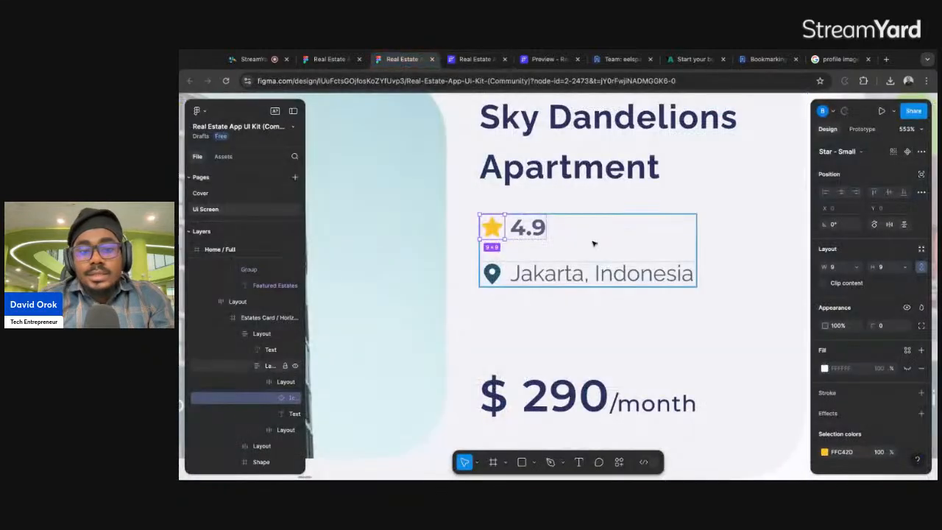
left_click(537, 230)
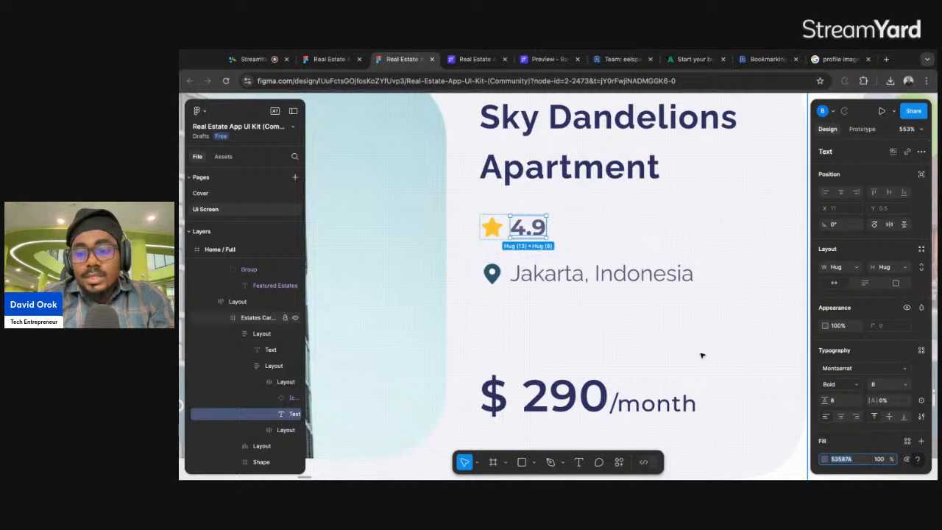
Return to FlutterFlow and set the 4.9 text's font size to 8, font weight to 700 - Bold, and color to #53587a.
key("ctrl+Tab")
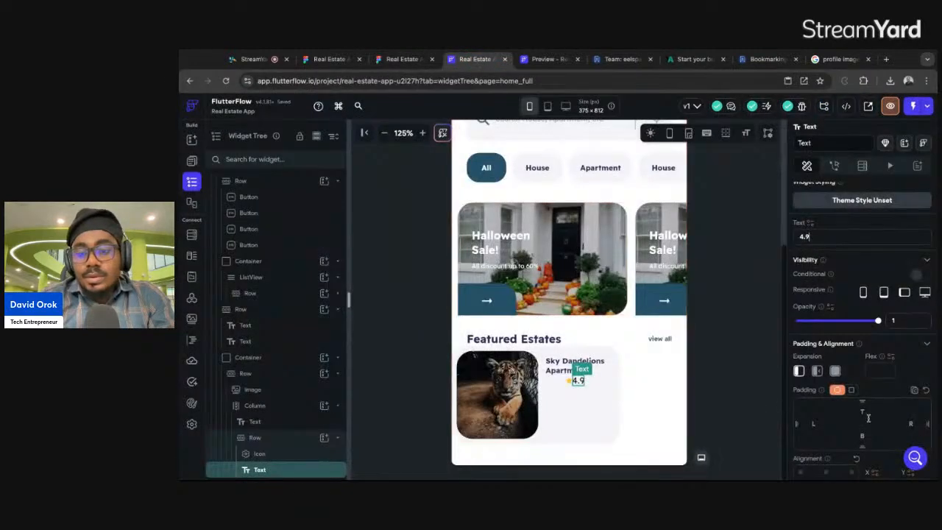
scroll(839, 431, "down", 5)
key("BackSpace")
key("BackSpace")
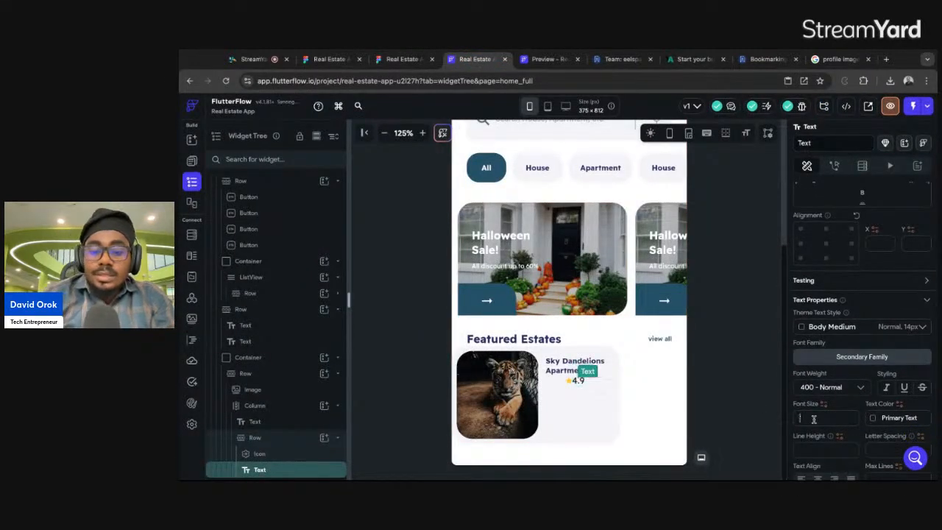
type("87")
key("BackSpace")
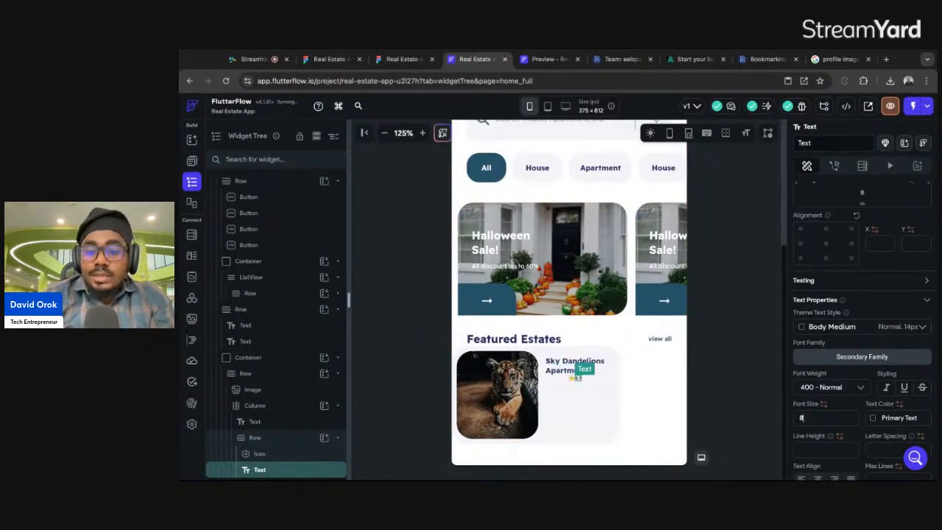
left_click(828, 390)
left_click(810, 391)
left_click(883, 418)
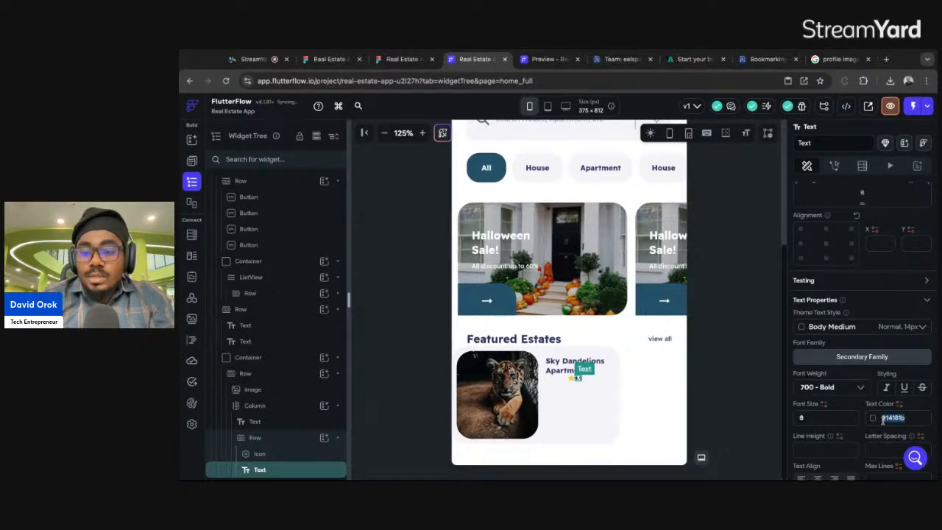
Check the gap between the star and the 4.9 text in Figma, then give the FlutterFlow rating text a left padding of 2.
left_click(402, 59)
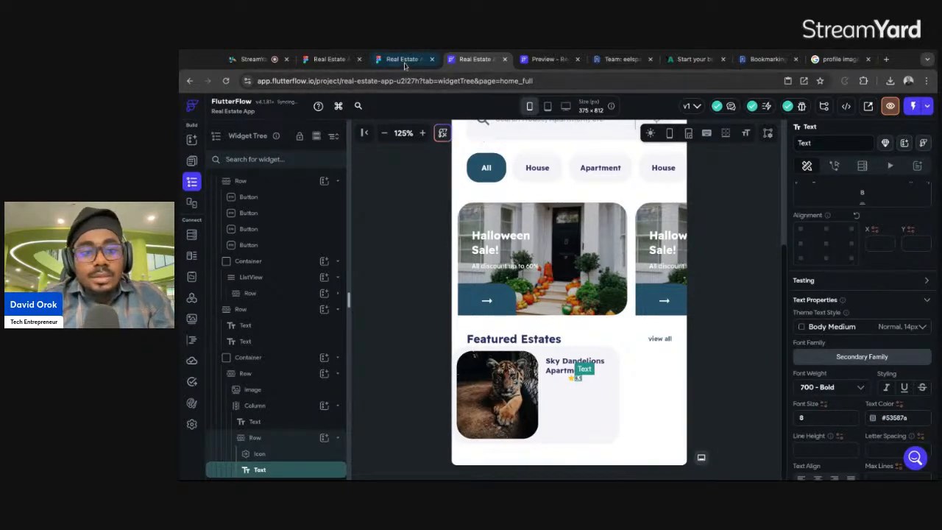
left_click(516, 199)
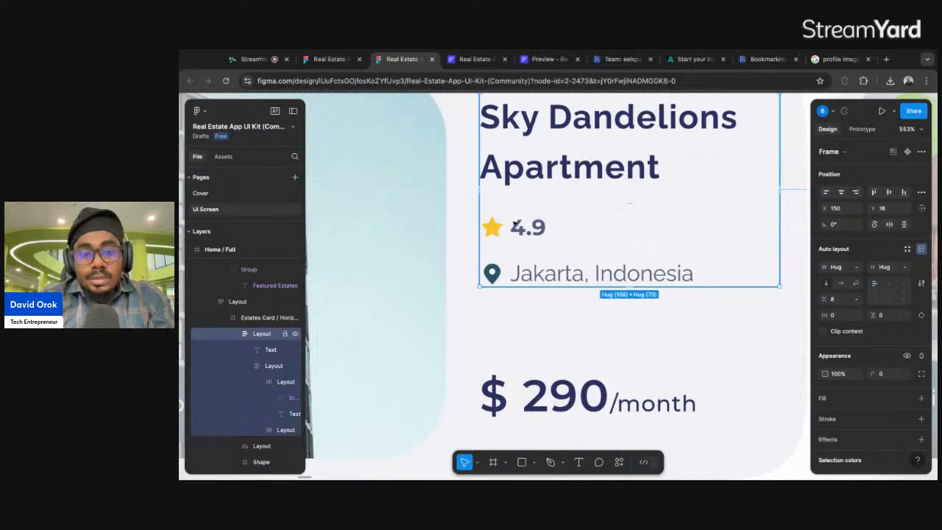
double_click(523, 226)
double_click(524, 226)
double_click(523, 226)
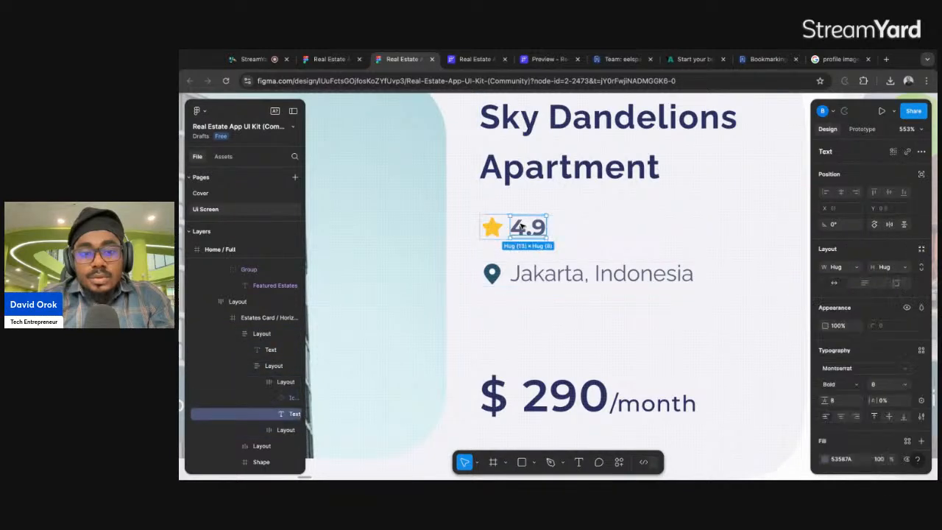
left_click(476, 59)
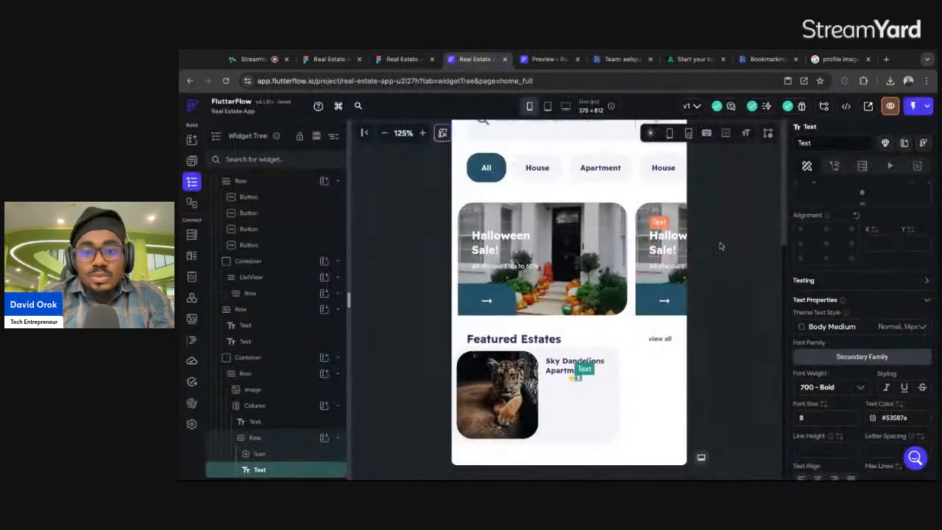
scroll(825, 199, "up", 1)
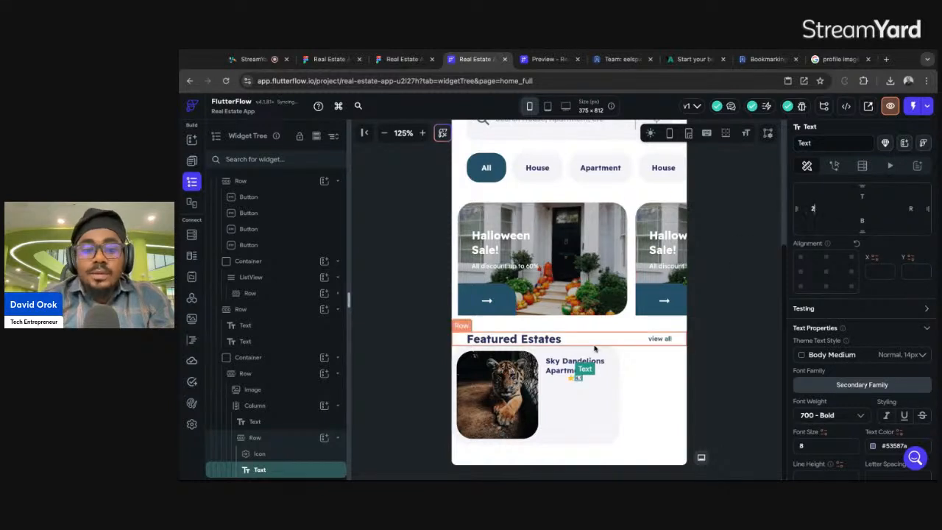
Set the card text Column's cross axis alignment to Start and, after checking Figma's spacing, give the rating Row a top padding of 8.5 in FlutterFlow.
left_click(562, 382)
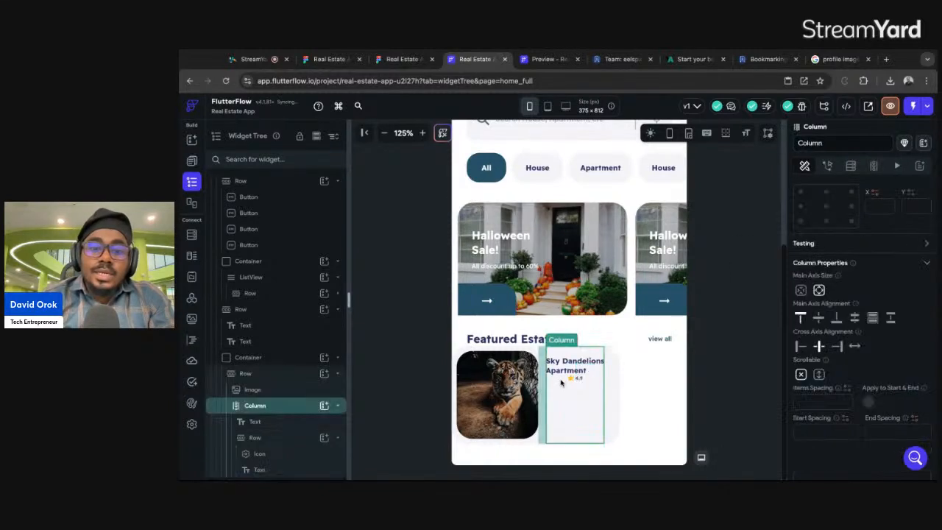
left_click(801, 347)
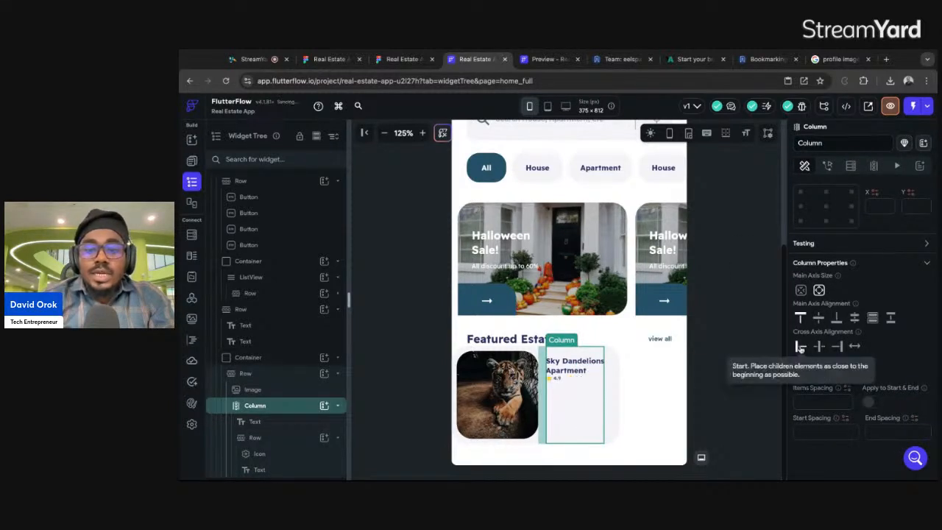
left_click(555, 380)
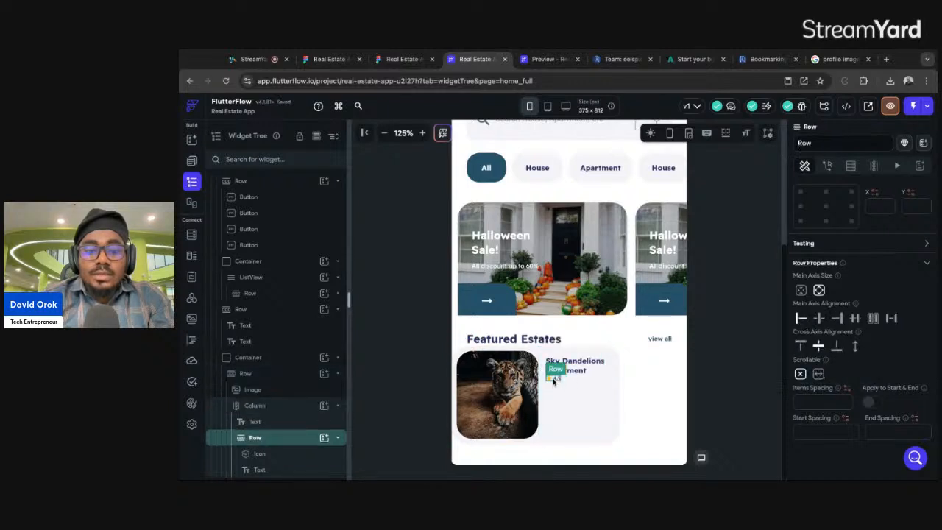
left_click(398, 60)
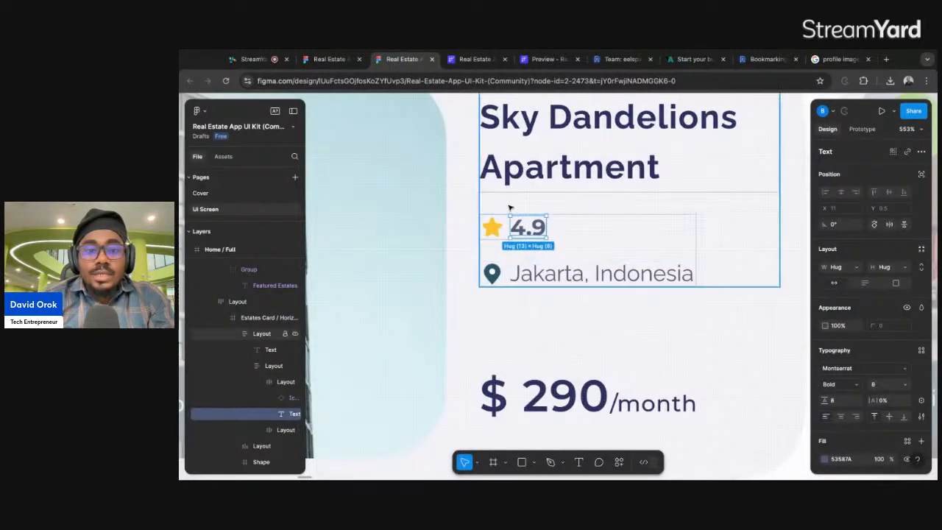
key("alt")
left_click(474, 59)
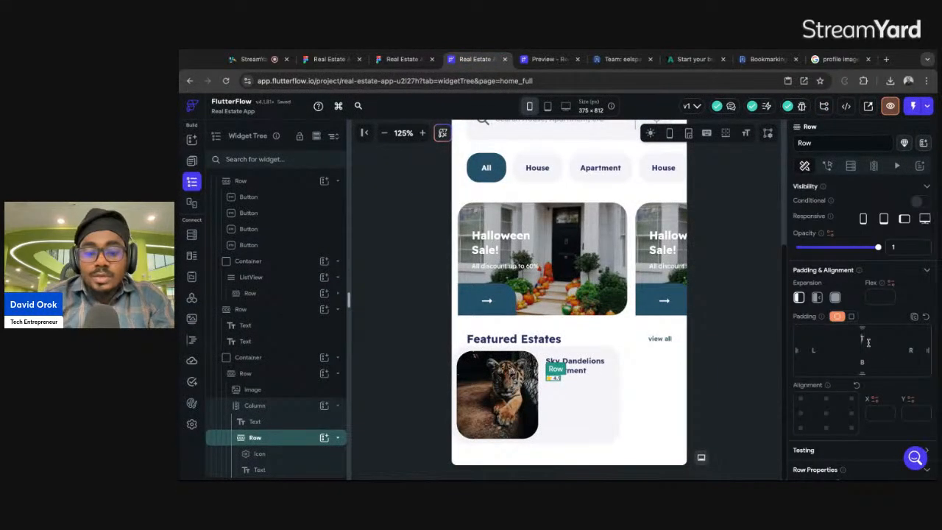
left_click(868, 342)
type("8.5")
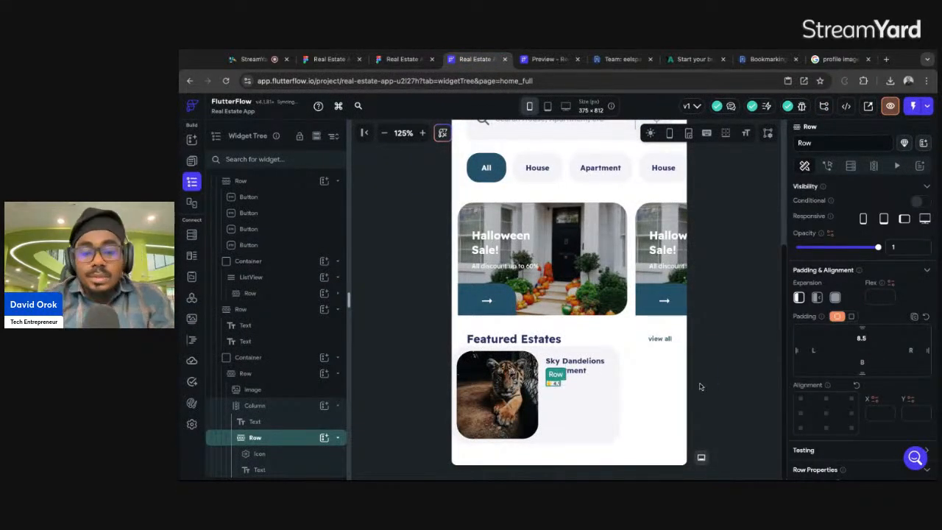
Switch to Figma, inspect the Jakarta, Indonesia text's typography and the location icon's size and color, and return to FlutterFlow.
left_click(401, 59)
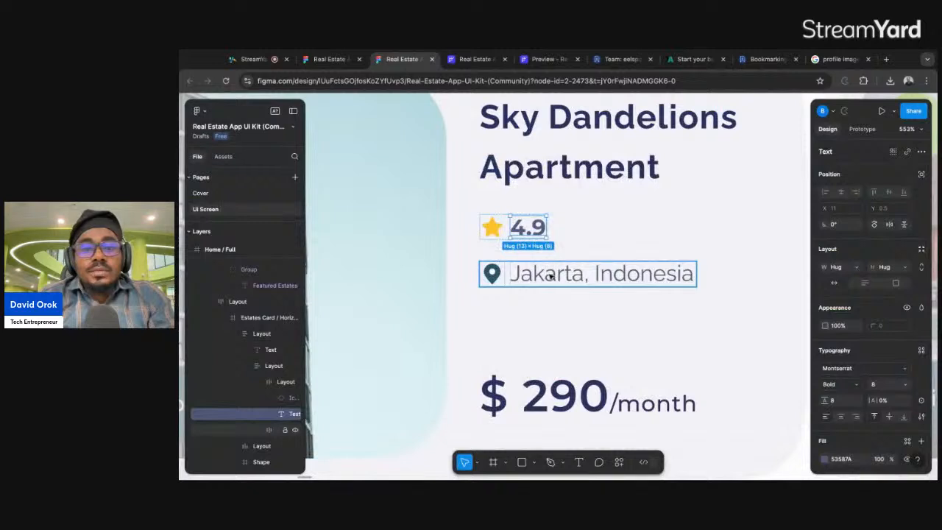
left_click(551, 276)
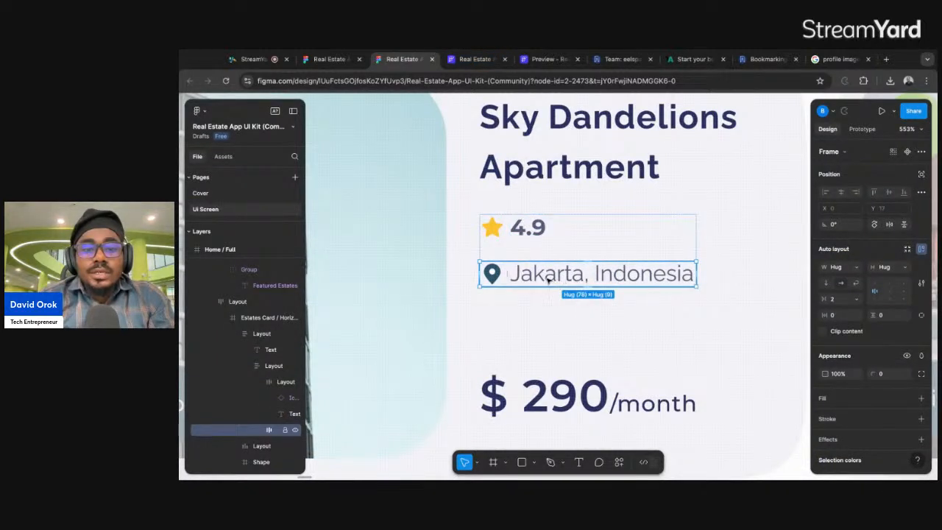
left_click(548, 280)
double_click(519, 275)
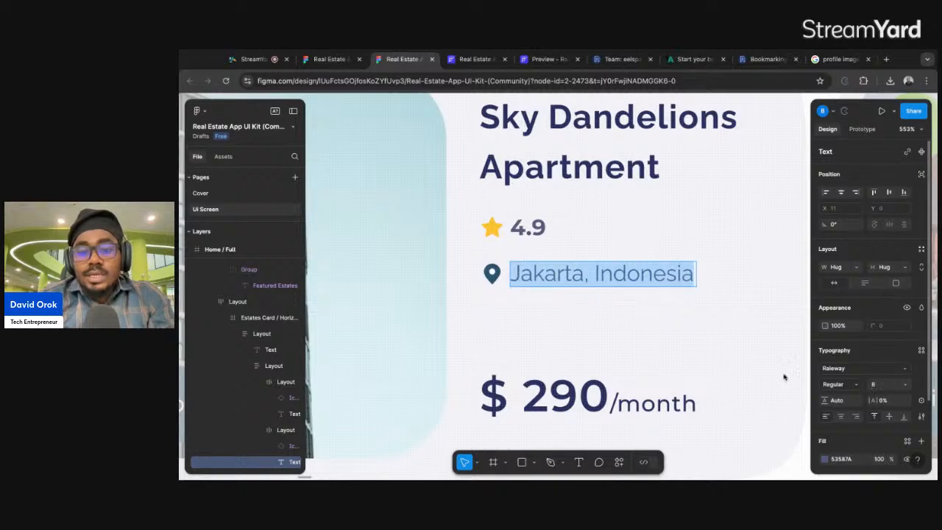
left_click(492, 274)
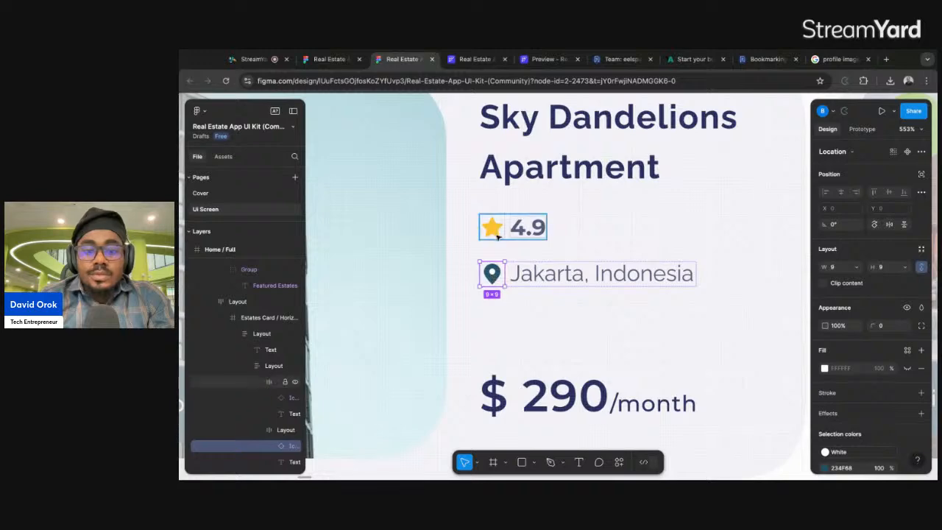
left_click(476, 59)
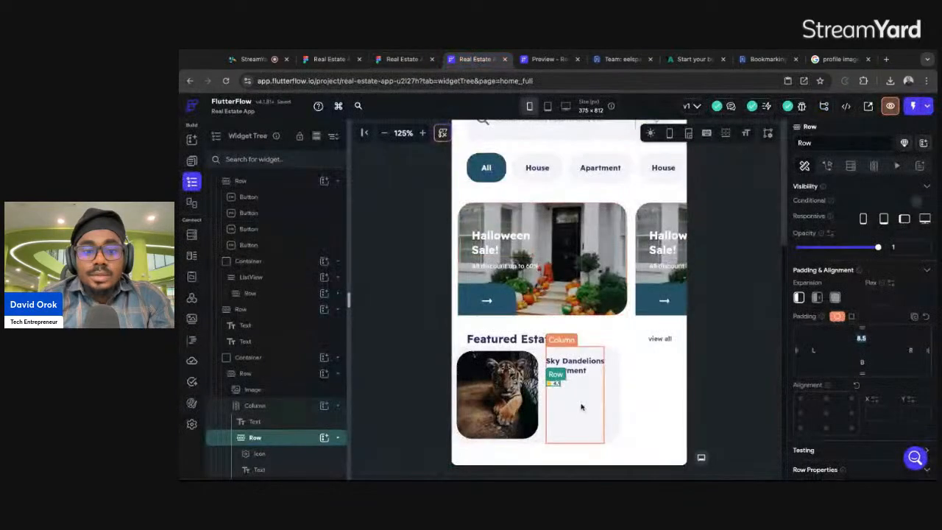
left_click(573, 405)
left_click(331, 404)
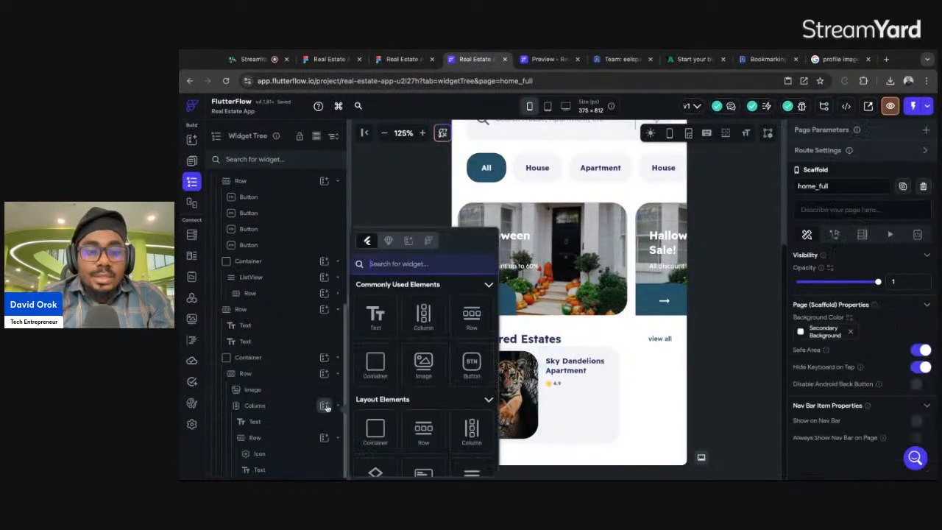
left_click(471, 311)
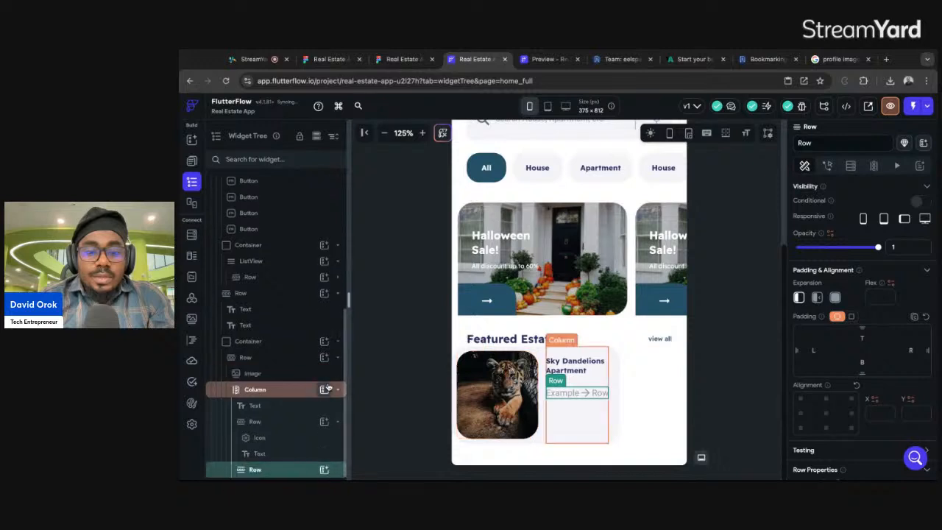
left_click(325, 470)
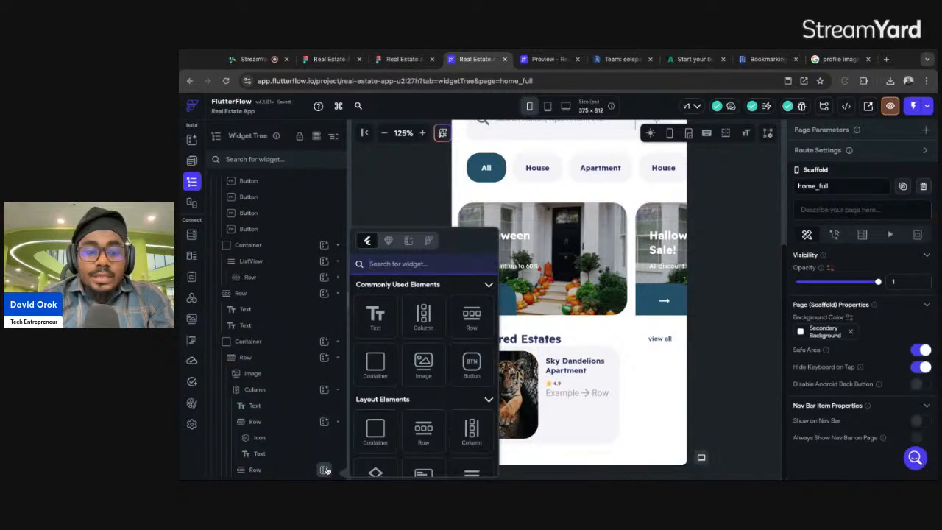
left_click(659, 388)
left_click(593, 394)
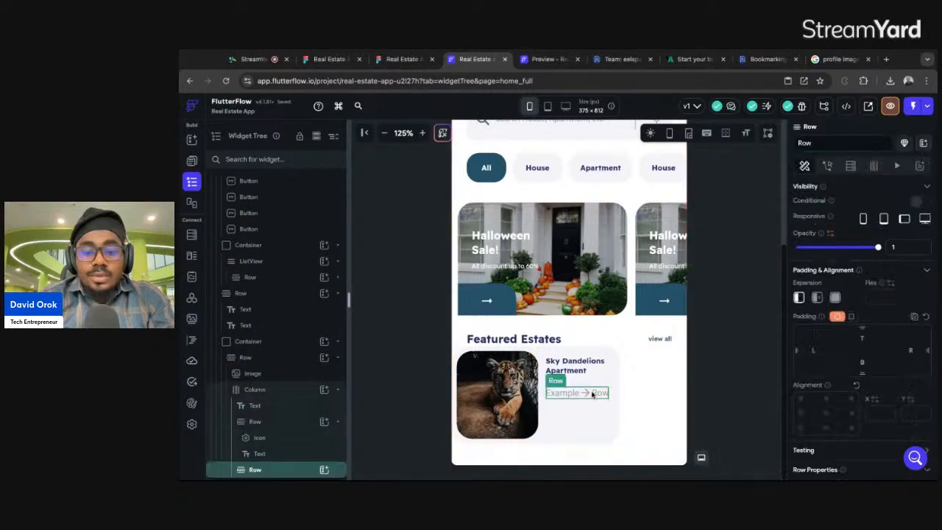
key("Delete")
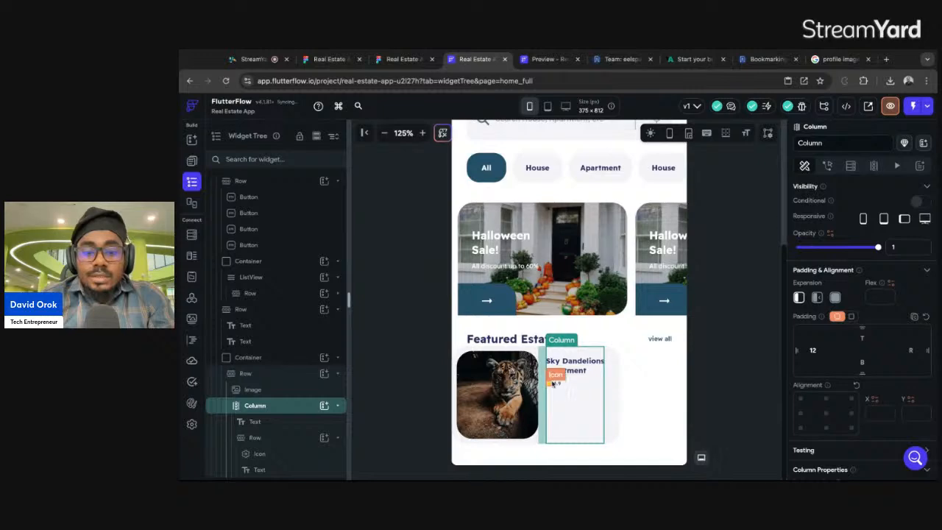
Duplicate the star rating Row inside the estate card's text Column.
left_click(554, 387)
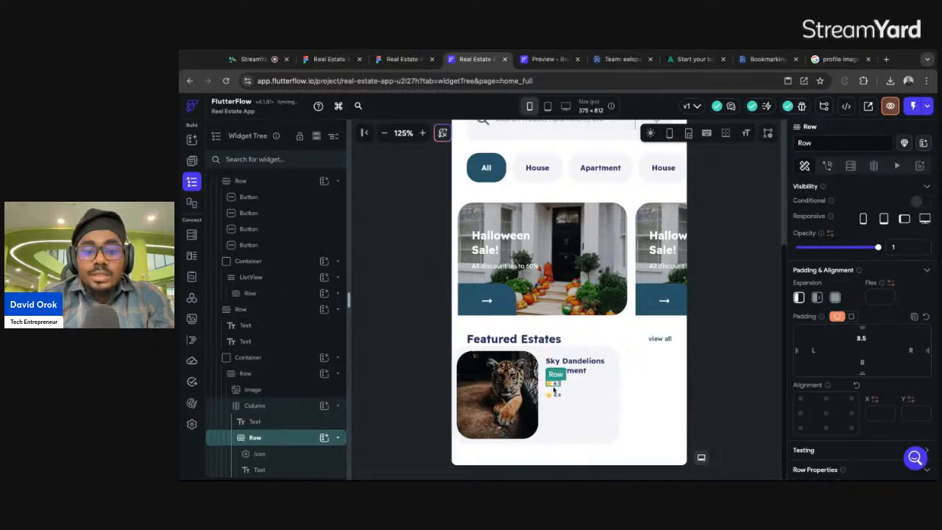
Replace the star in the estate card's duplicated rating Row with the Location On icon, found by searching "location".
left_click(550, 396)
scroll(865, 427, "down", 5)
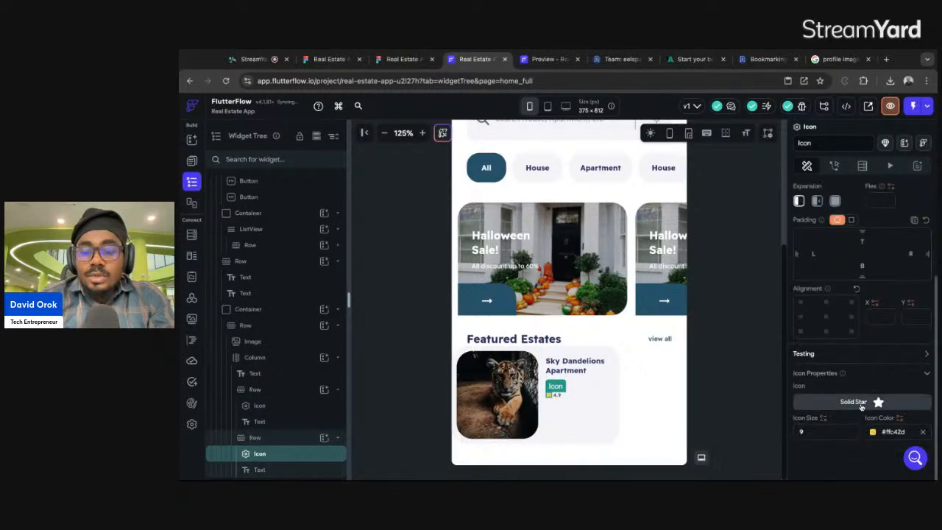
left_click(861, 407)
left_click(637, 190)
type("location")
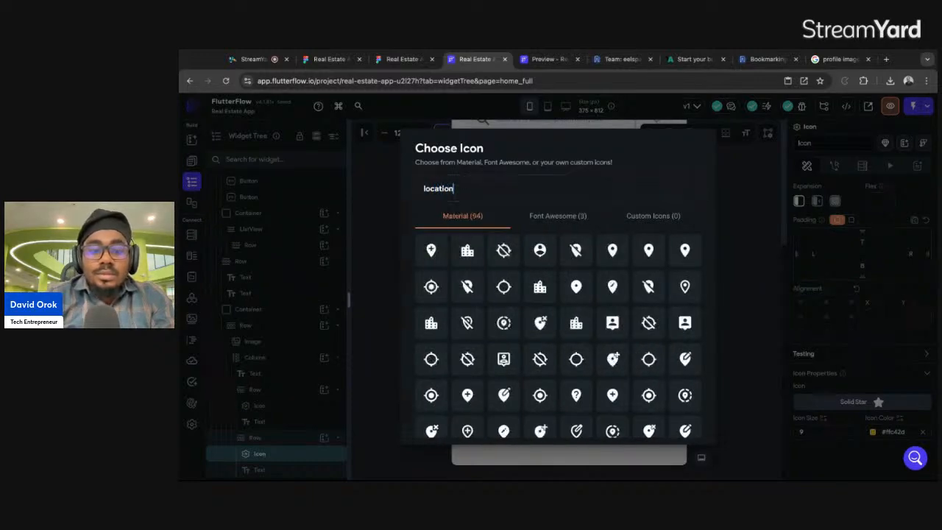
left_click(613, 250)
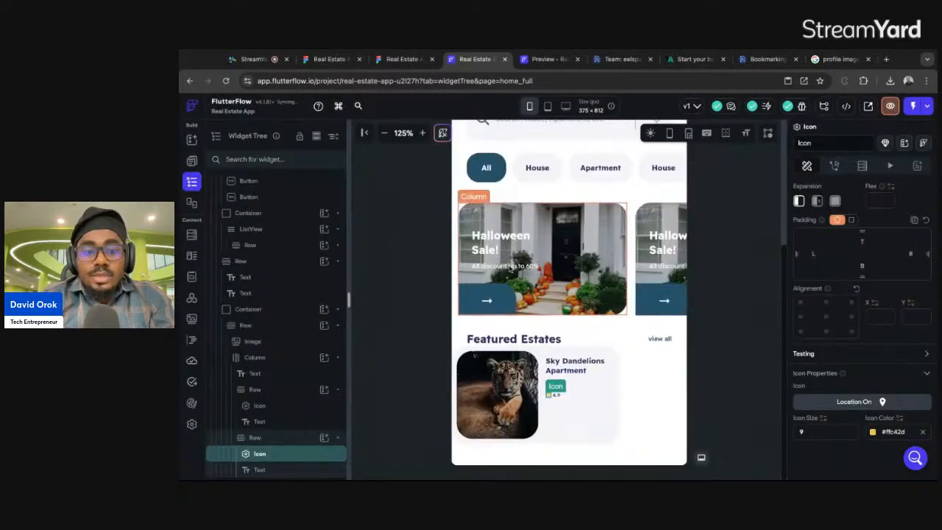
Copy the "Jakarta, Indonesia" text from the Figma card and paste it as the text of the location Row in FlutterFlow.
left_click(422, 64)
left_click(551, 273)
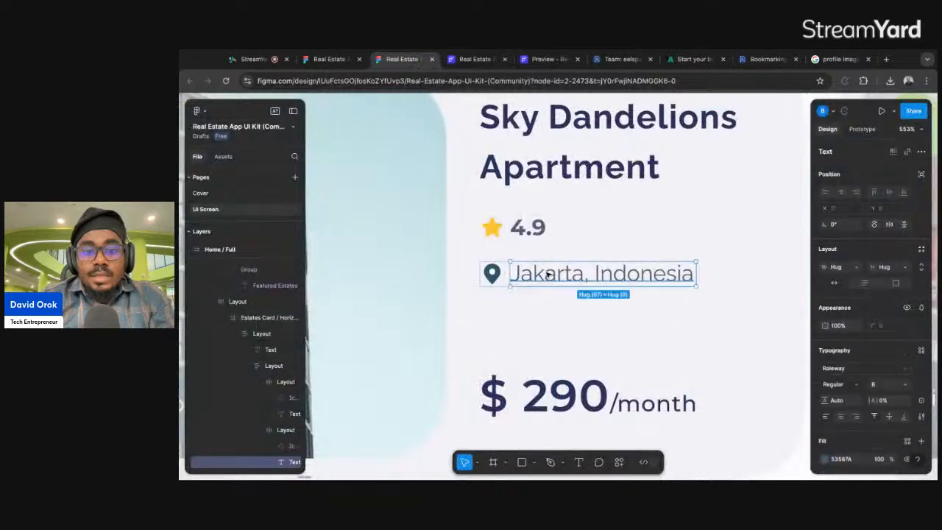
double_click(549, 275)
key("ctrl+c")
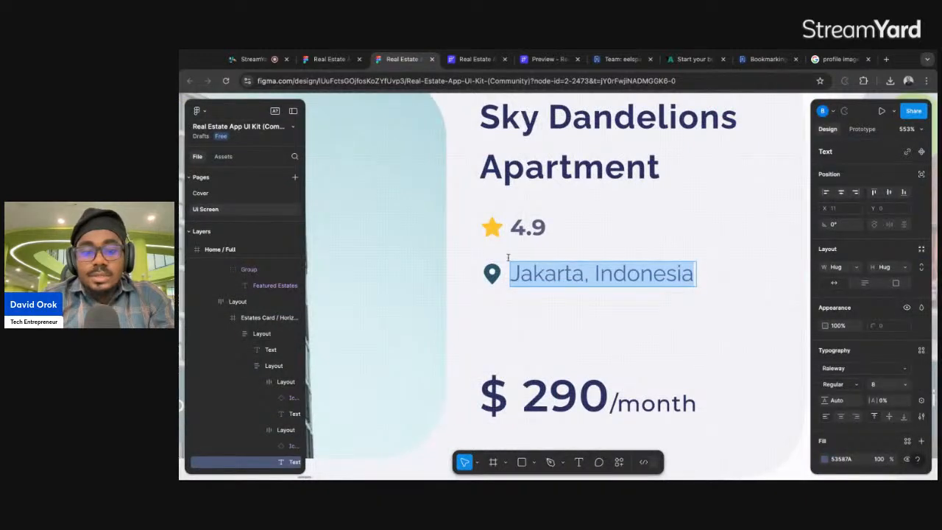
left_click(475, 60)
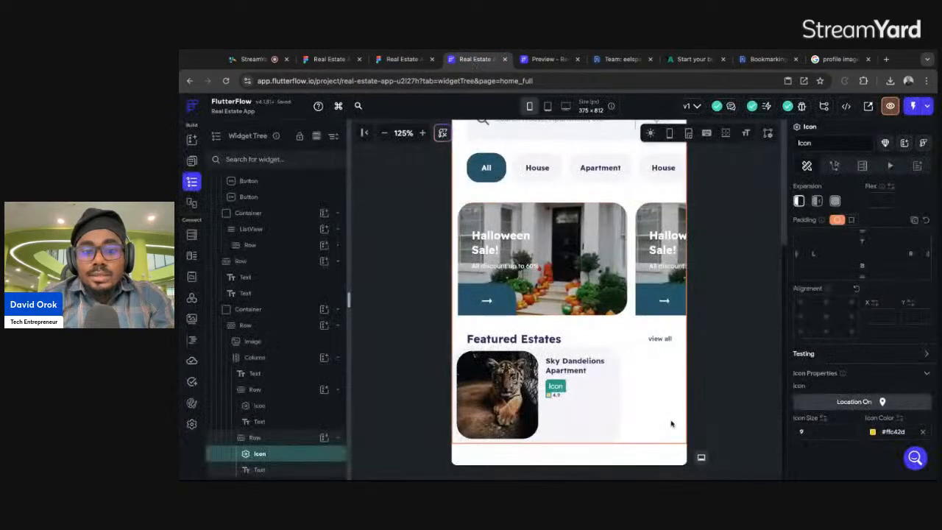
left_click(556, 396)
scroll(837, 216, "up", 5)
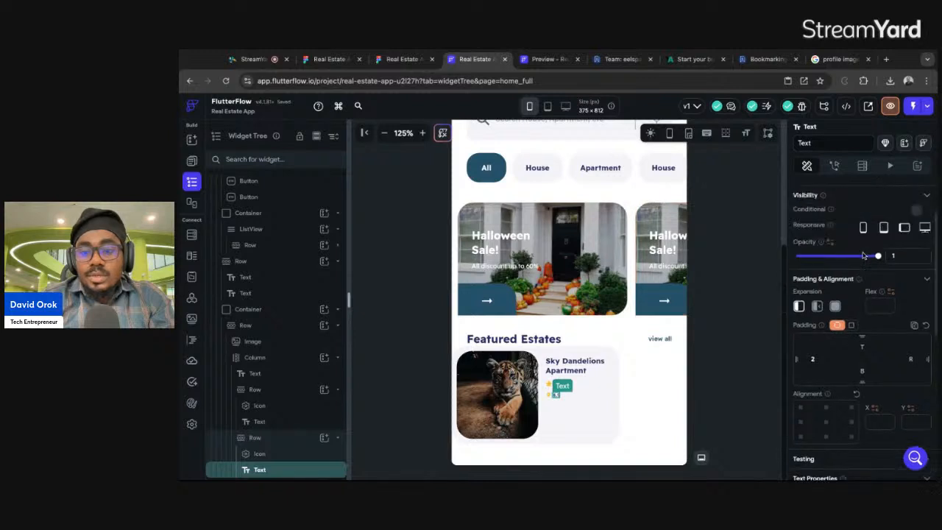
key("ctrl+v")
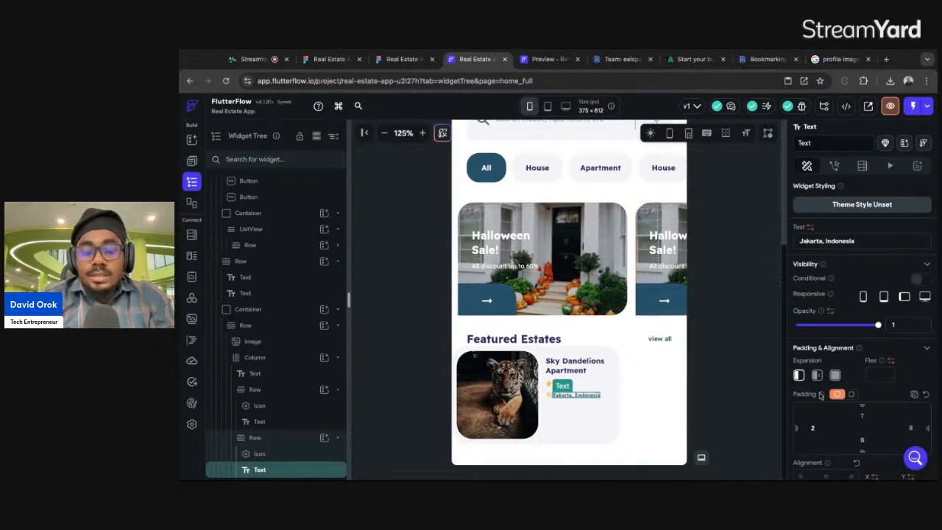
Check the location text's typography in Figma, then set the FlutterFlow location text's font weight to 400 - Normal.
left_click(414, 58)
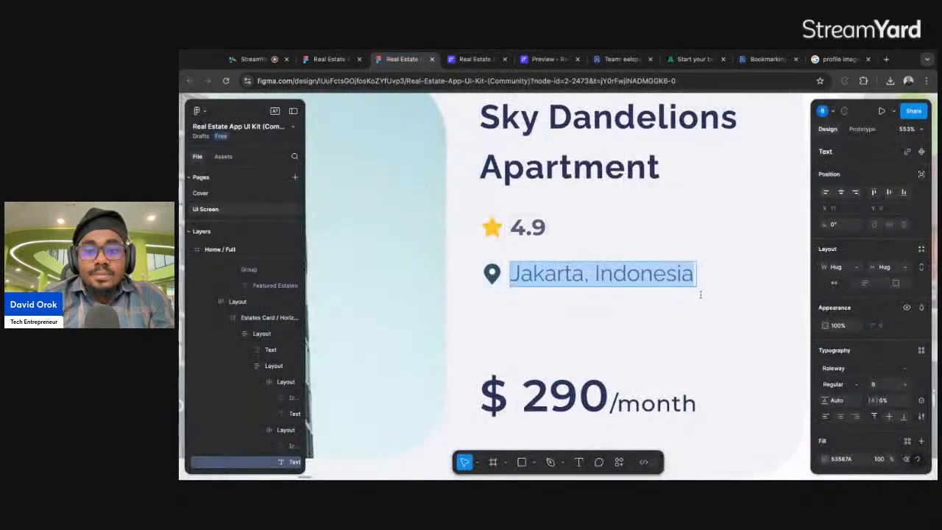
left_click(483, 63)
scroll(852, 411, "down", 3)
left_click(828, 362)
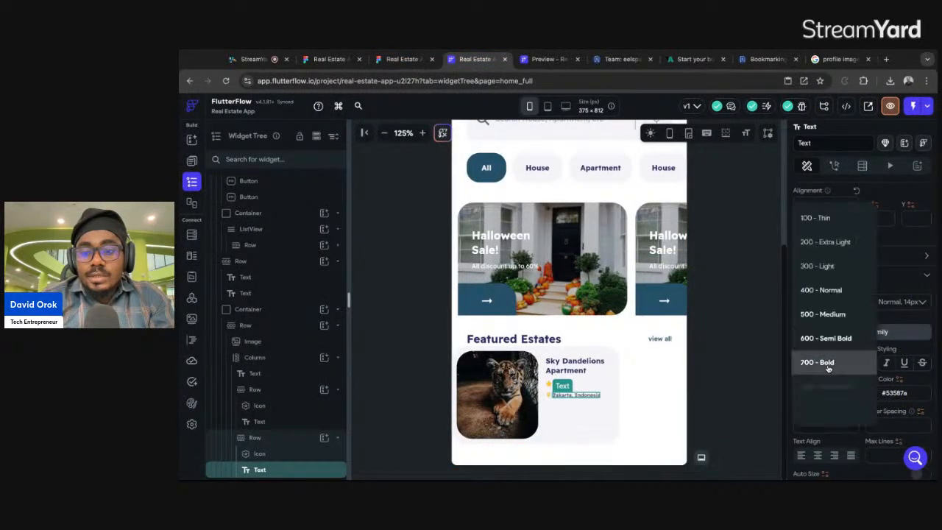
left_click(814, 295)
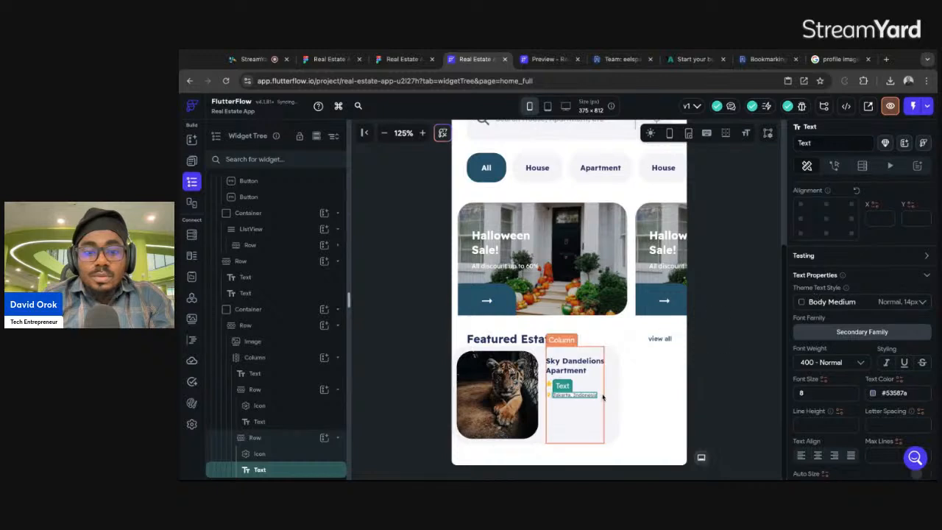
Copy the location icon's color from Figma and set the FlutterFlow location icon's color to #234f68.
left_click(549, 395)
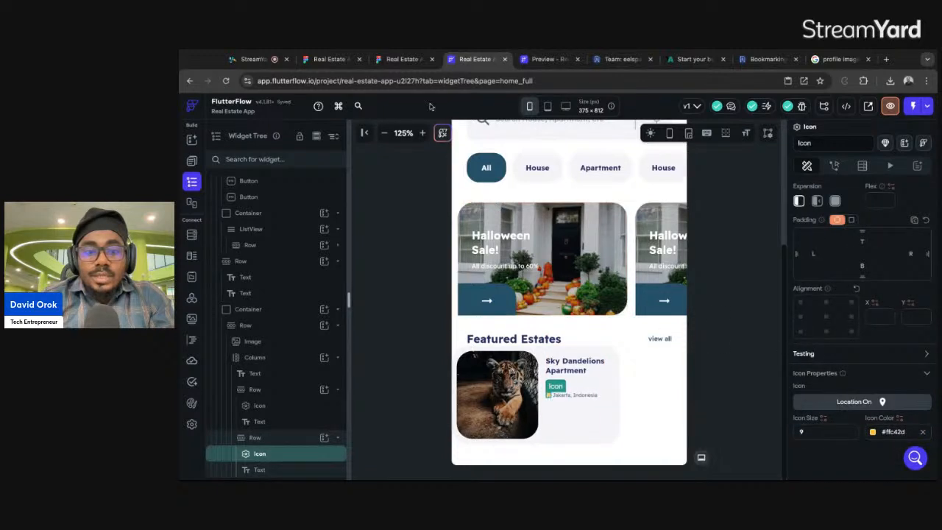
left_click(410, 62)
left_click(493, 274)
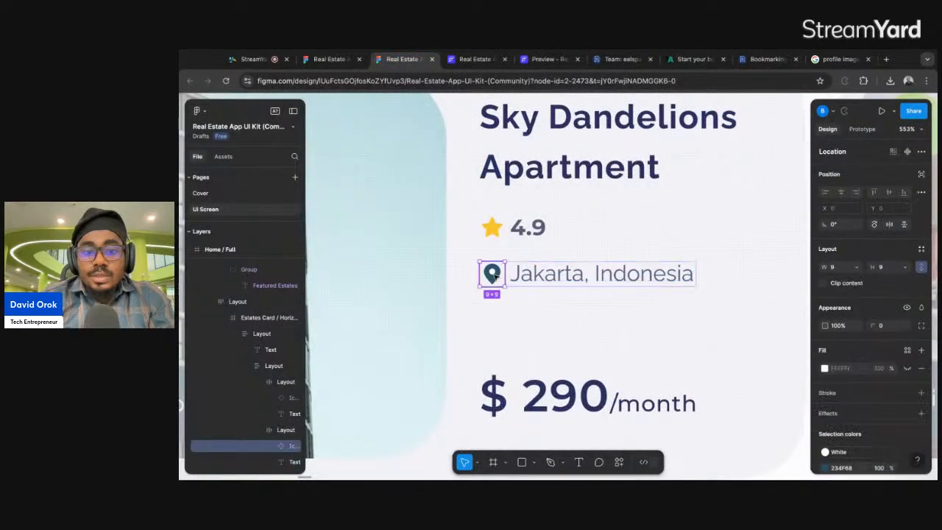
scroll(828, 384, "down", 3)
left_click(839, 380)
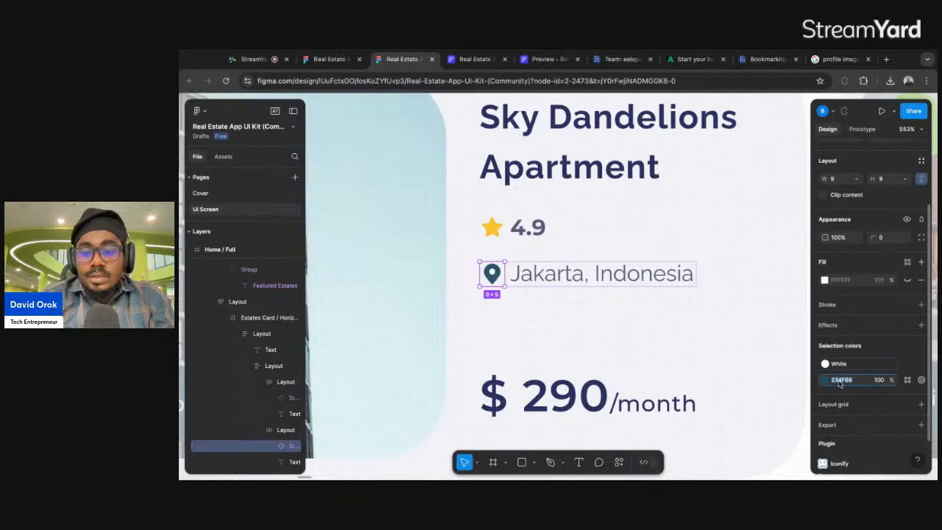
left_click(482, 63)
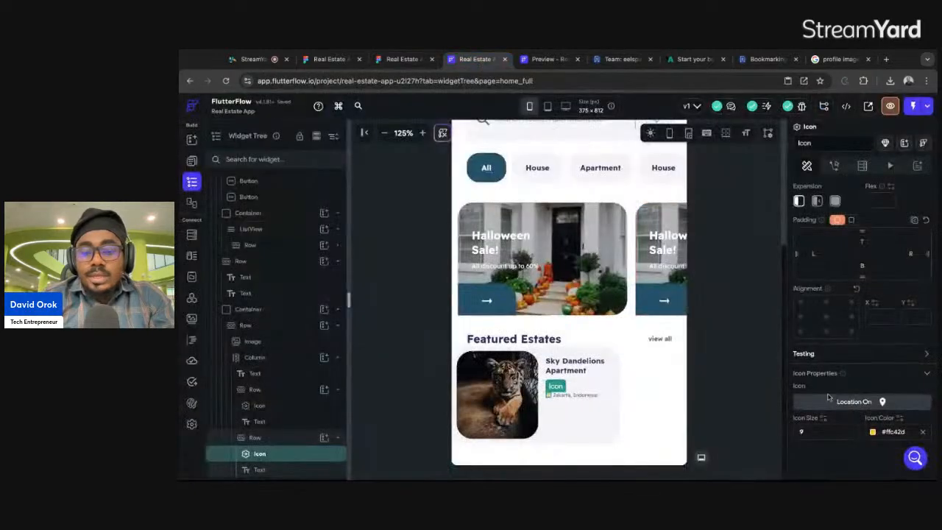
type("234f68")
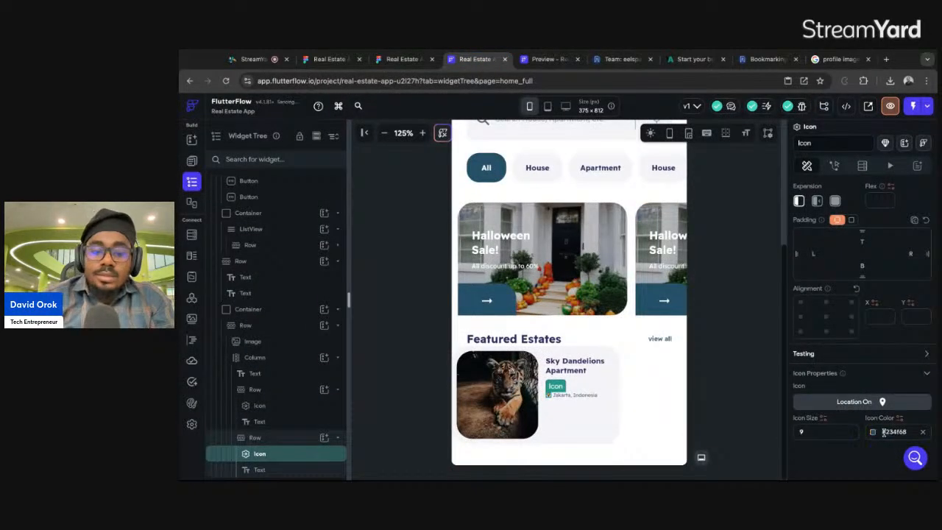
left_click(597, 398)
Switch to Figma, inspect the $ 290 price text's typography, copy its fill color 252B5C, and return to FlutterFlow.
left_click(402, 59)
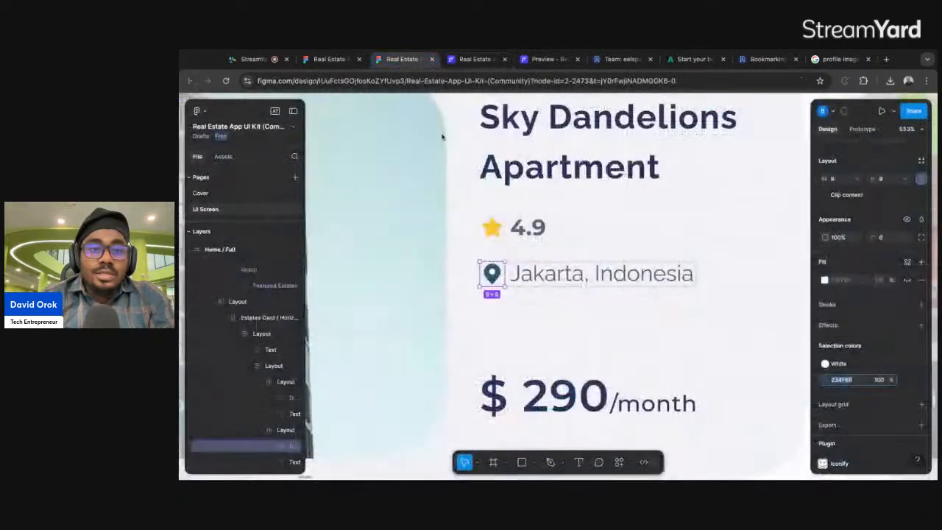
scroll(547, 308, "down", 3, "ctrl")
scroll(547, 307, "down", 2)
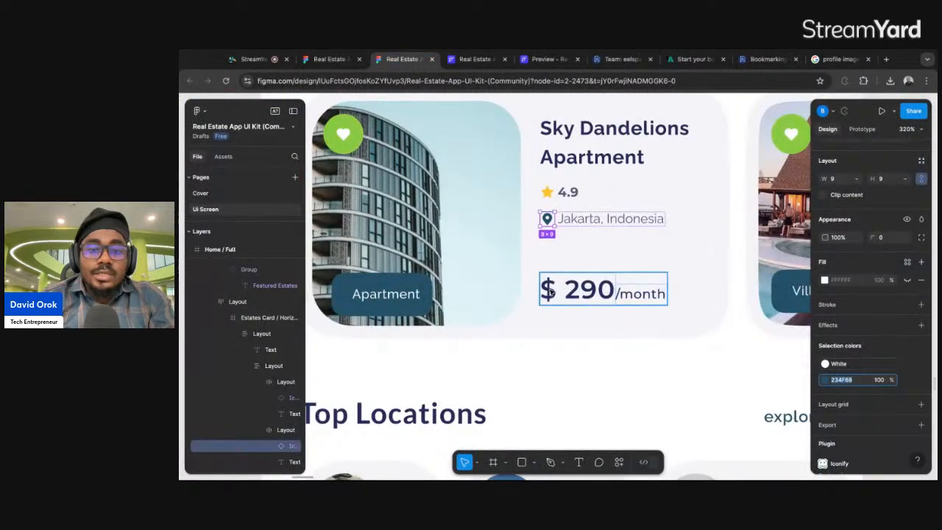
left_click(549, 292)
double_click(549, 291)
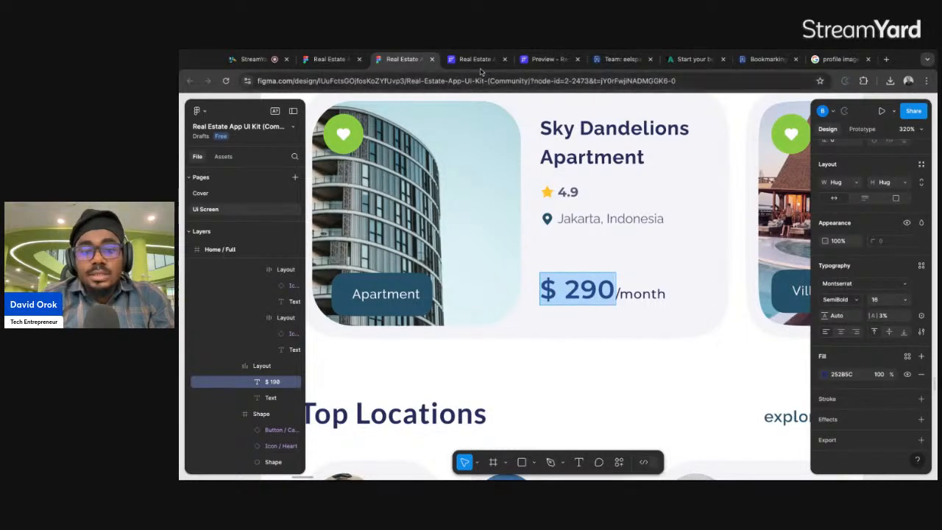
left_click(839, 376)
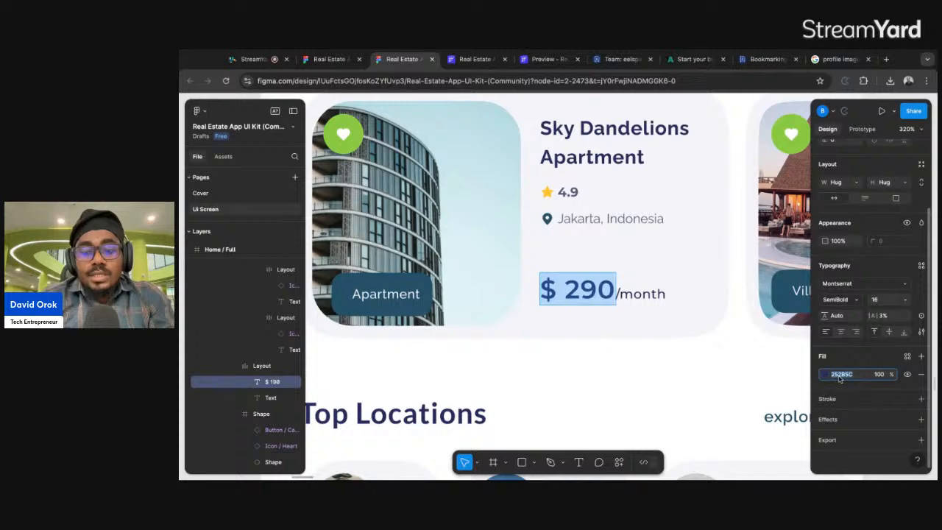
left_click(475, 59)
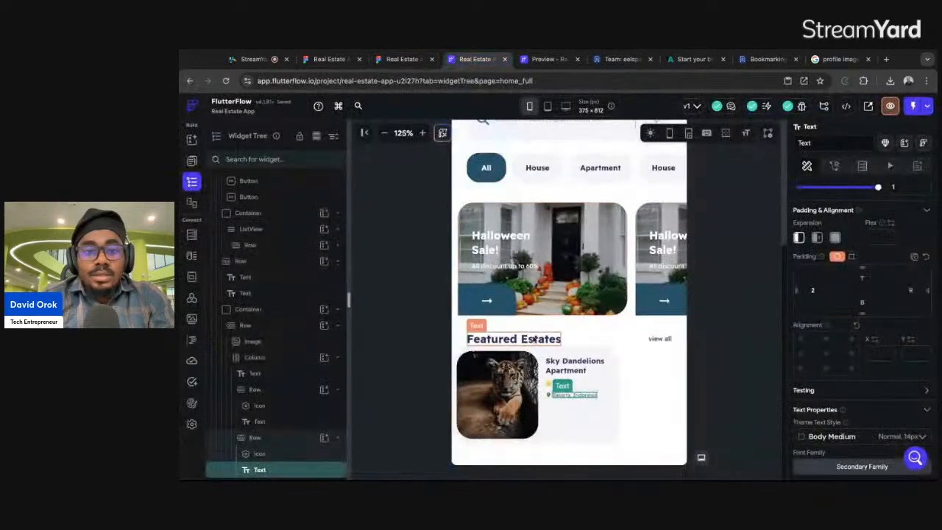
Add a Text widget to the end of the estate card's text Column and set its text to "$580".
left_click(580, 384)
left_click(324, 357)
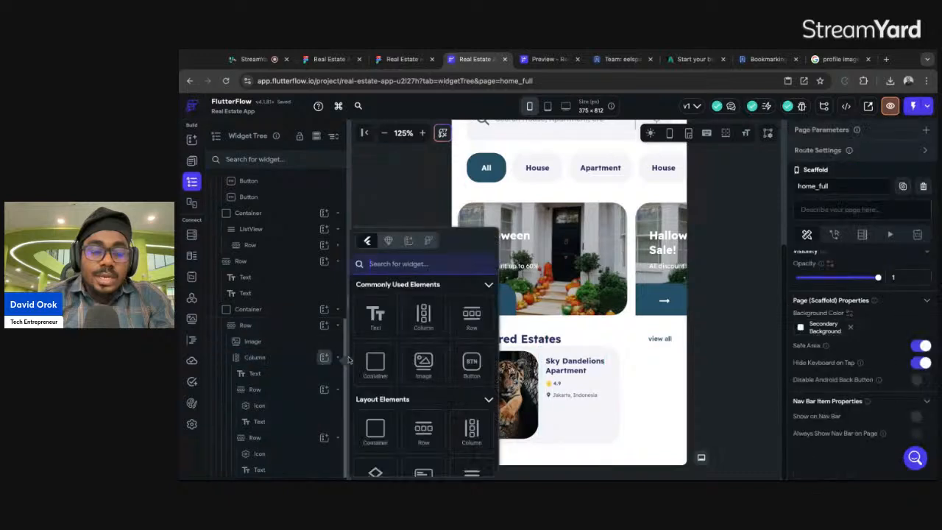
left_click(376, 315)
left_click(845, 234)
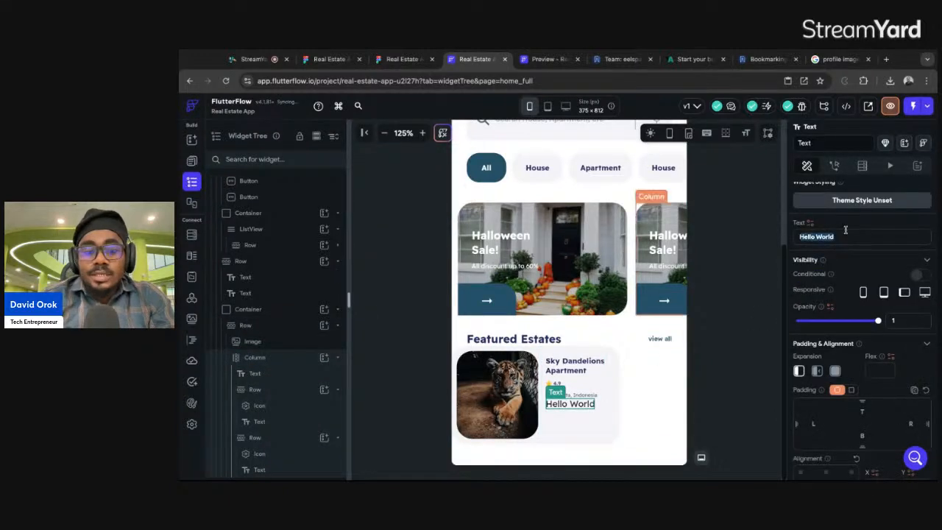
type("$580")
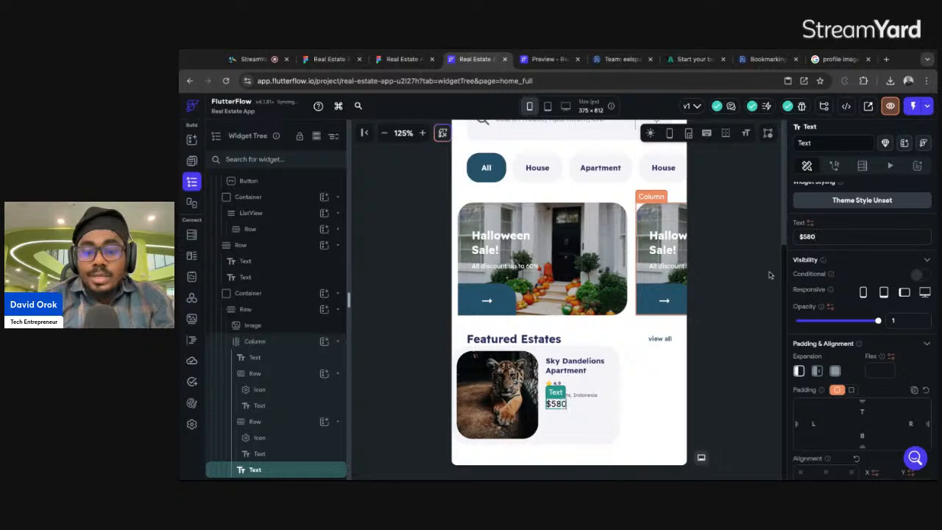
Style the $580 text with color #252b5c, weight 600 - Semi Bold and, after rechecking Figma, font size 16.
scroll(862, 309, "down", 5)
left_click(886, 354)
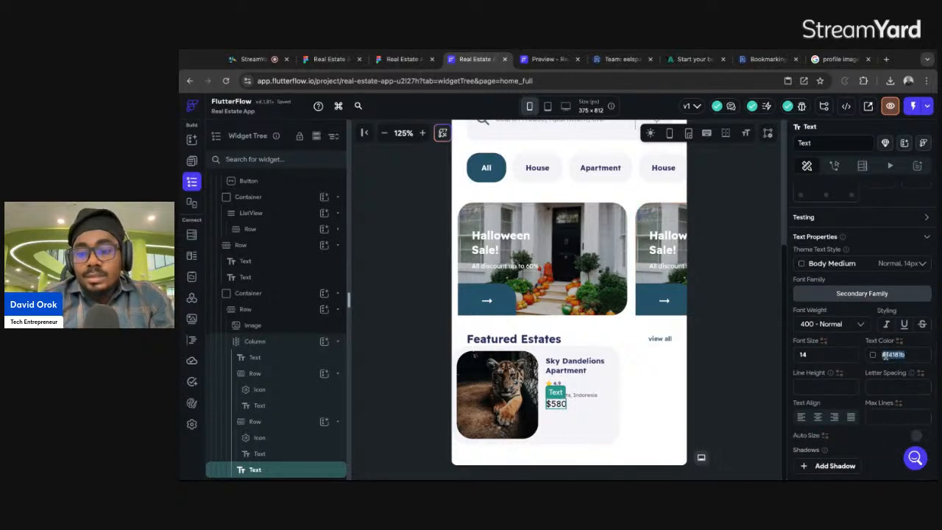
left_click(816, 326)
left_click(817, 368)
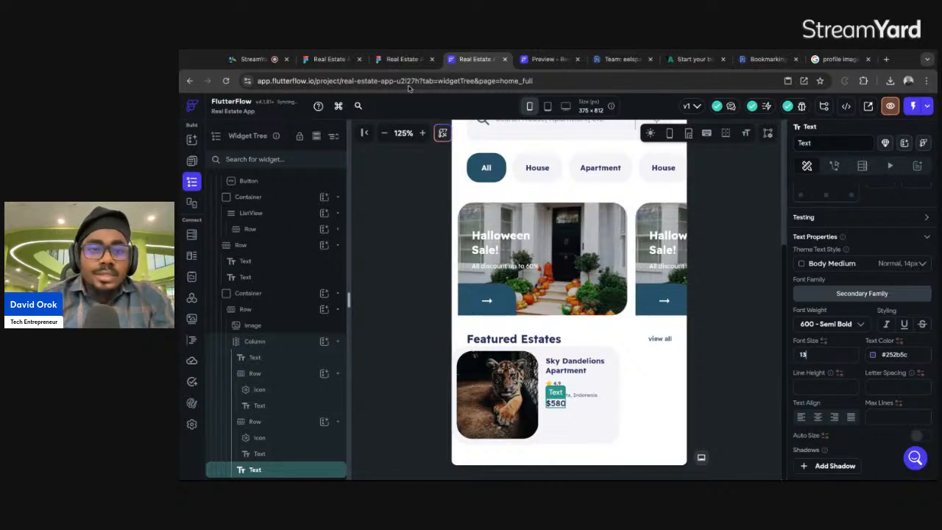
left_click(401, 58)
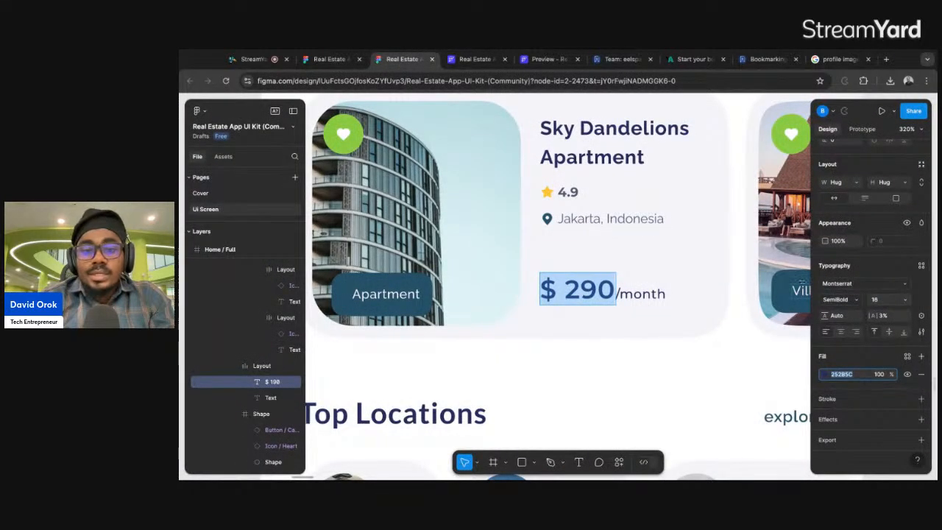
left_click(474, 59)
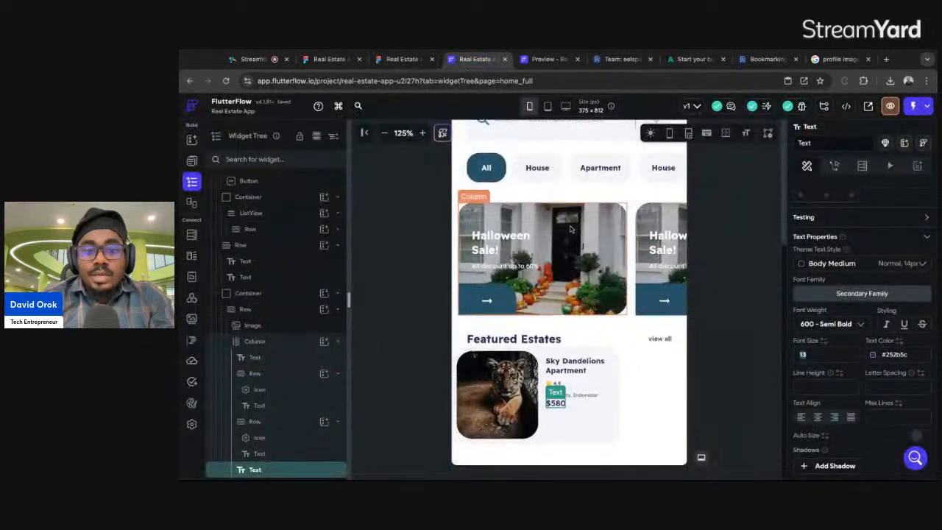
type("16")
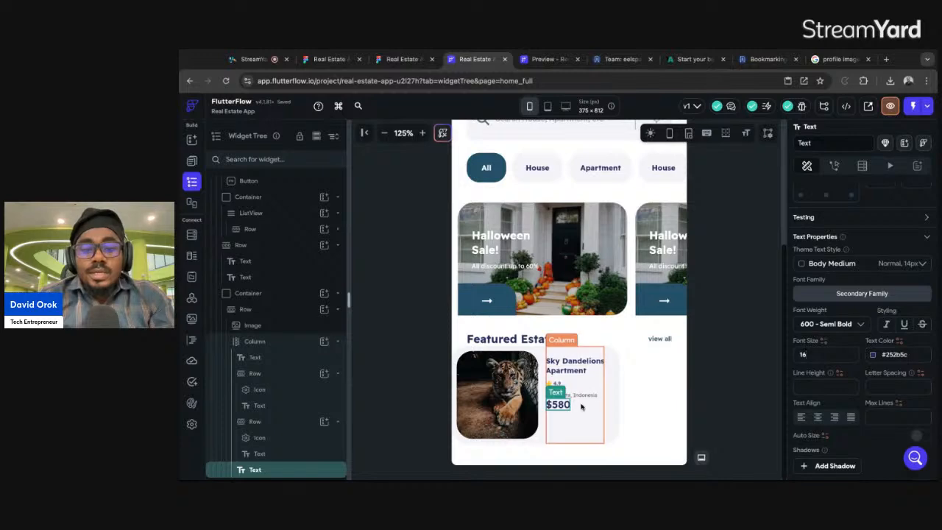
left_click(580, 410)
Wrap the $580 price Text in a Row.
left_click(558, 404)
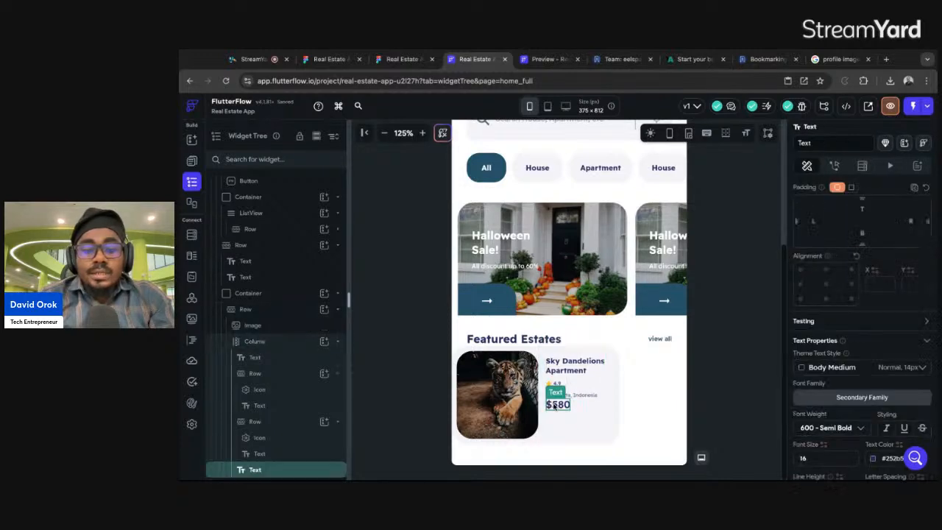
right_click(286, 469)
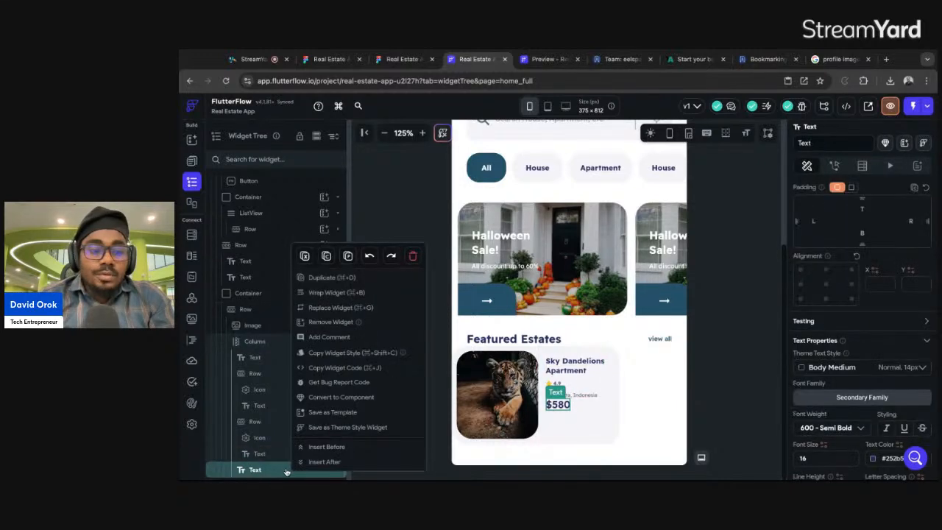
left_click(317, 292)
left_click(634, 218)
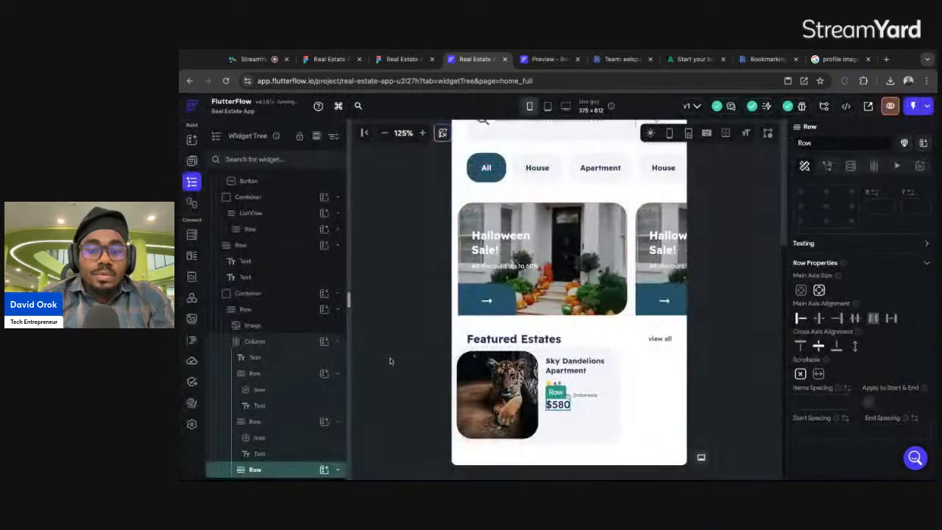
Add a Text widget to the Row holding the $580 price, inspect the /month label's typography in Figma, and return to FlutterFlow.
left_click(325, 471)
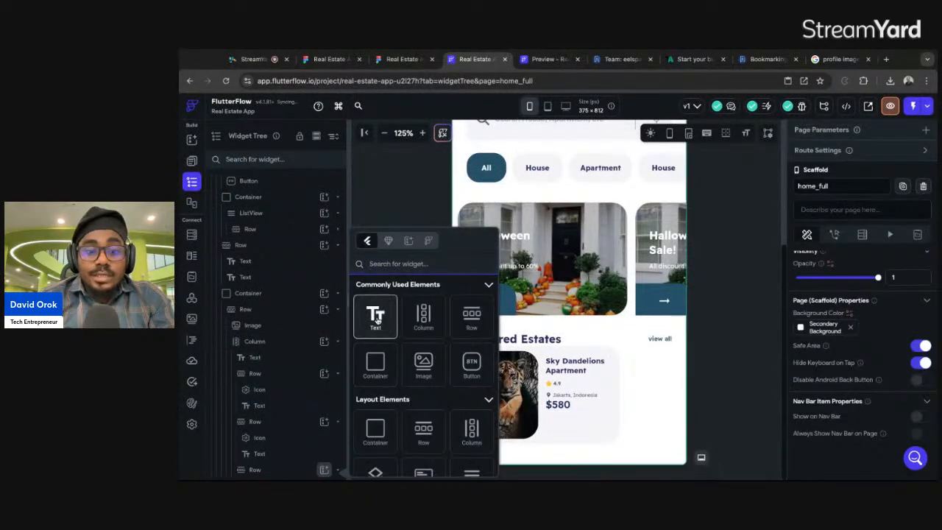
left_click(377, 316)
left_click(401, 59)
left_click(620, 291)
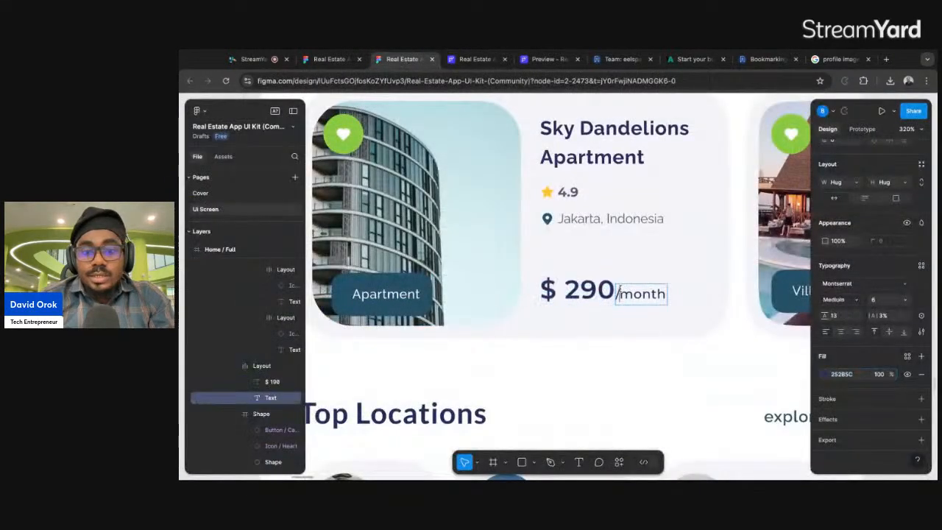
double_click(617, 292)
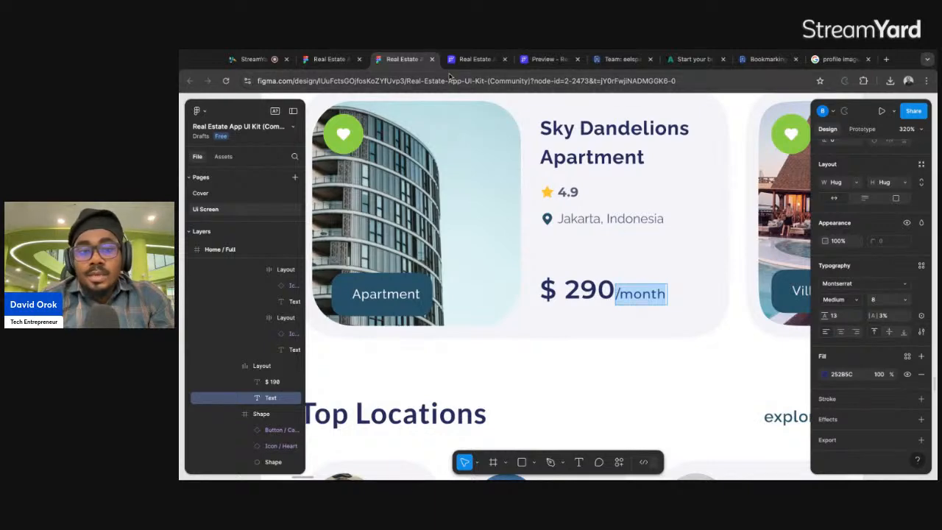
left_click(474, 59)
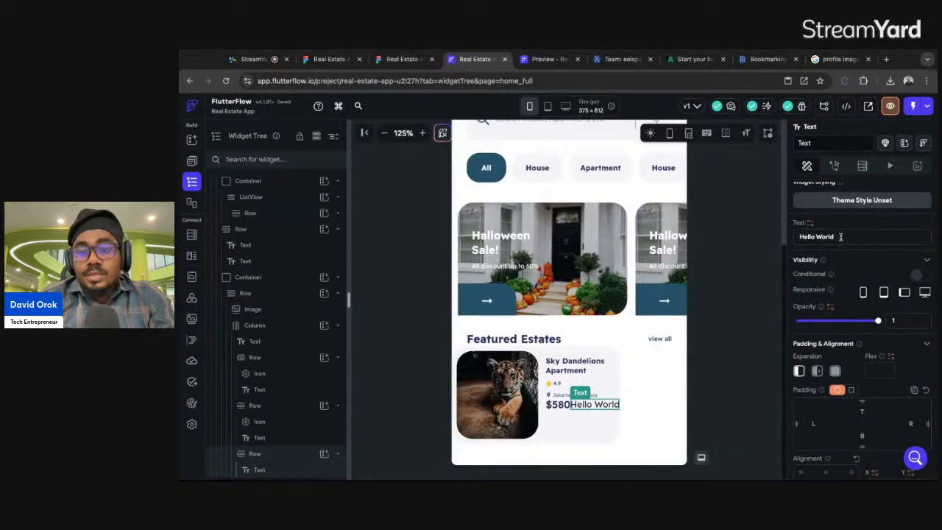
Set the new Text's content to "/month" with font size 8, and switch to Figma to recheck the label's style.
key("ctrl+a")
type("/month")
scroll(872, 375, "down", 3)
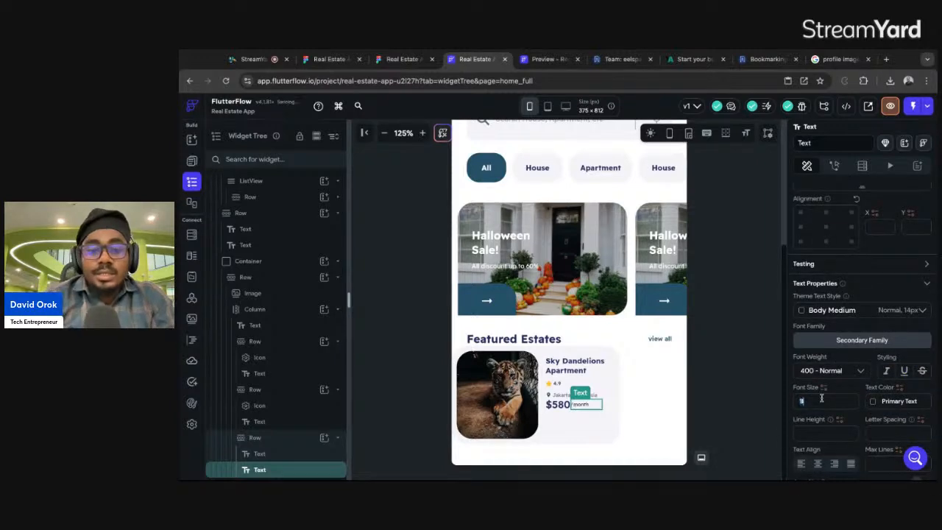
key("ctrl+shift+Tab")
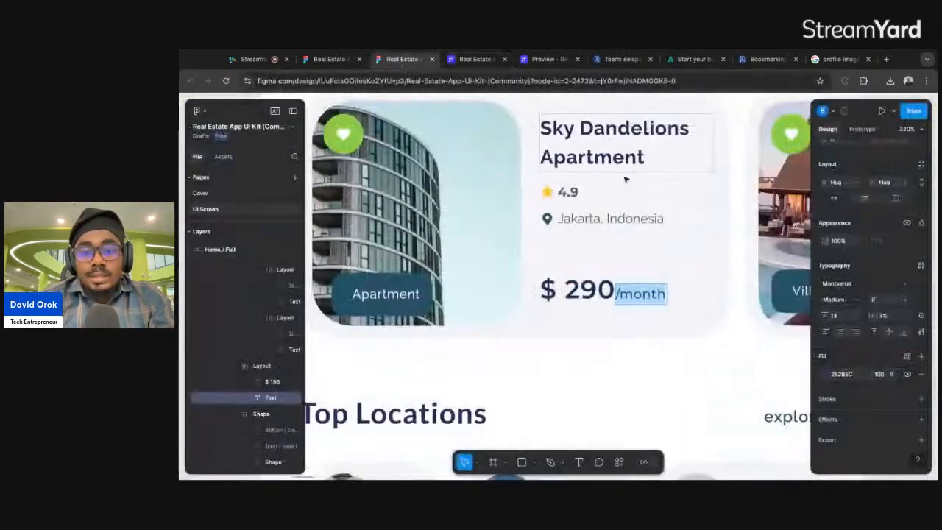
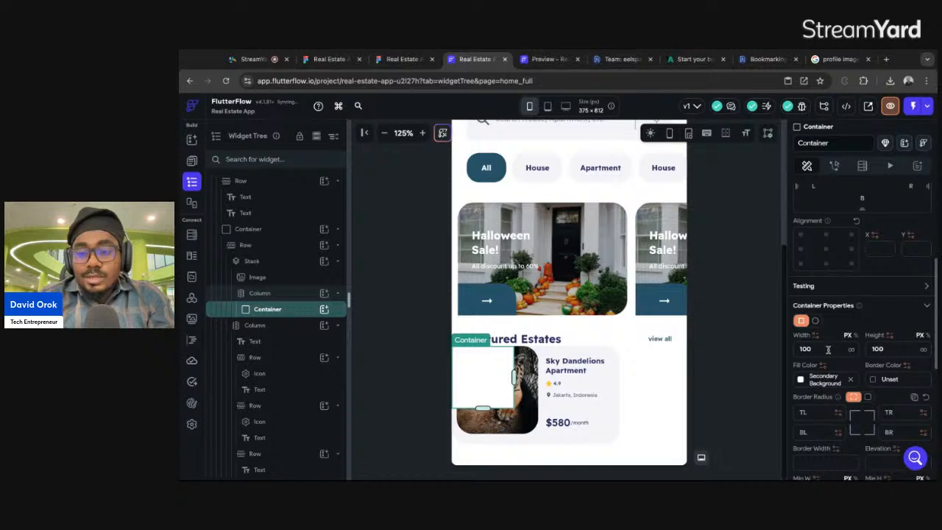
Give the circular Container over the estate image a diameter of 25 and fill color 8BC83F.
double_click(818, 347)
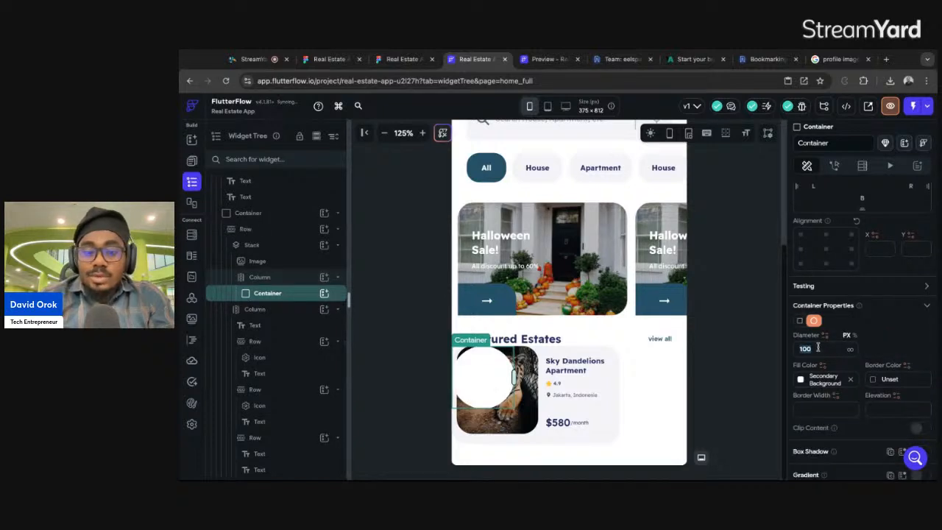
type("25")
key("Return")
left_click(825, 378)
type("8BC83F")
key("Return")
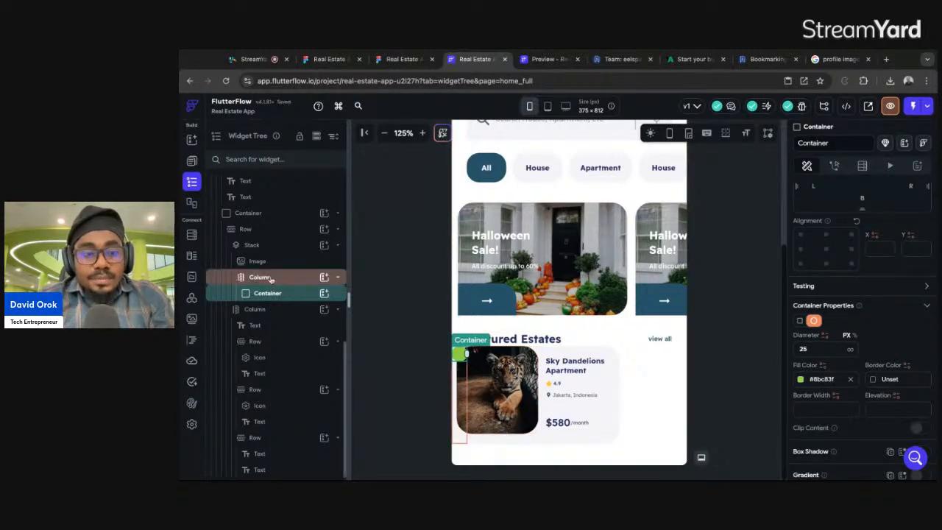
left_click(260, 246)
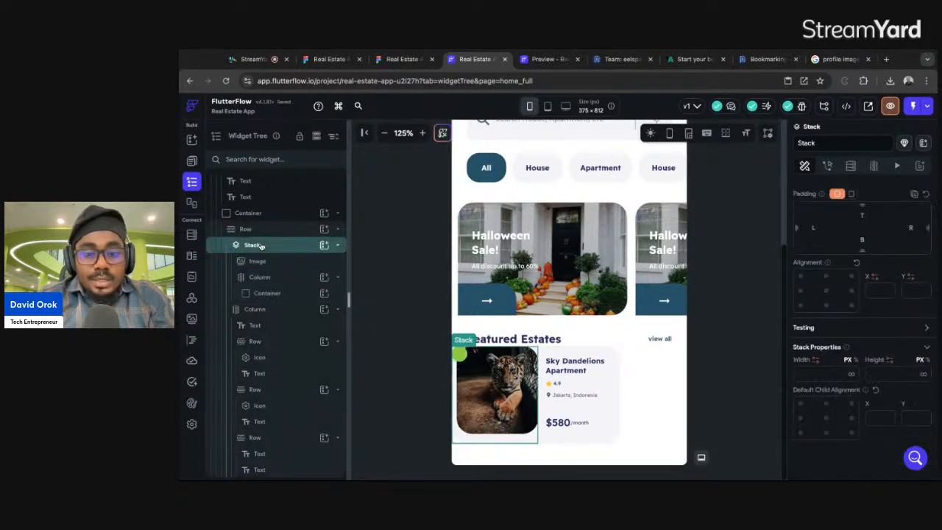
left_click(826, 291)
left_click(858, 263)
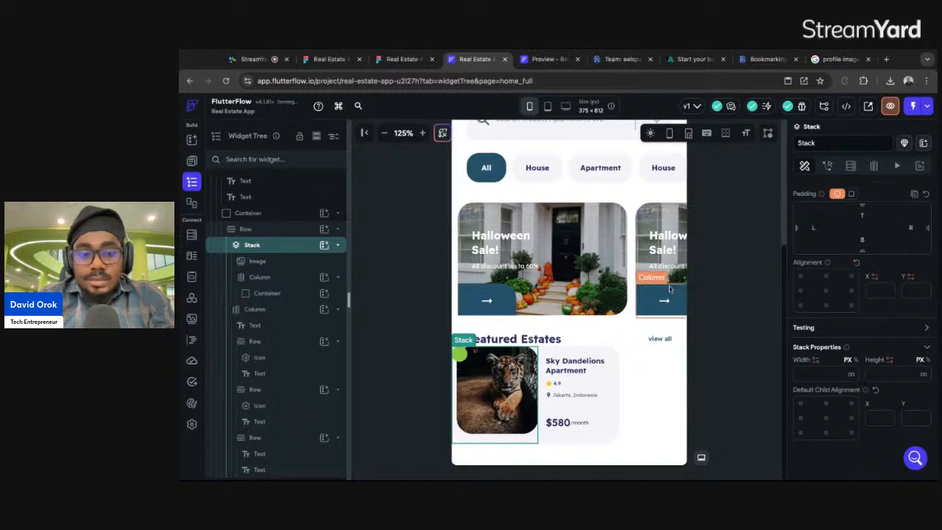
Measure the heart circle's offsets in Figma and give the green circle Container a left padding of 23 and a top padding of 16.
left_click(463, 357)
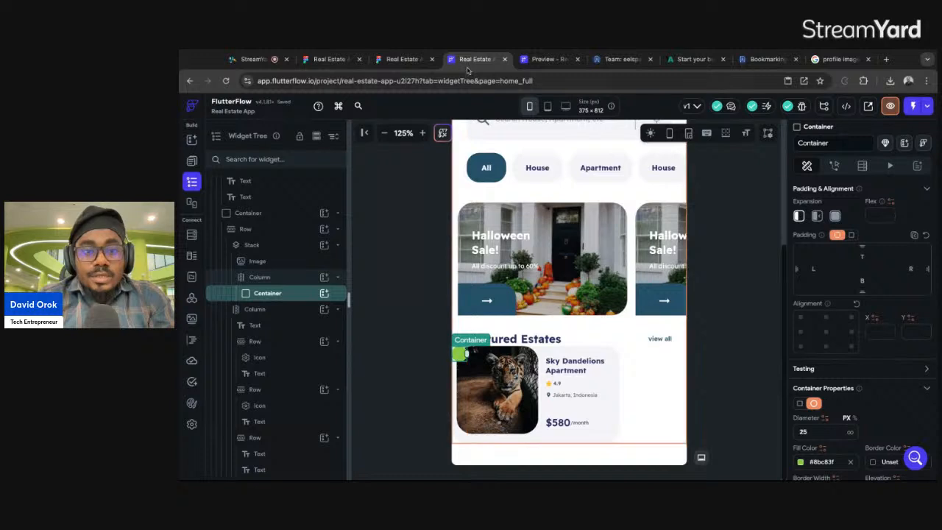
left_click(402, 59)
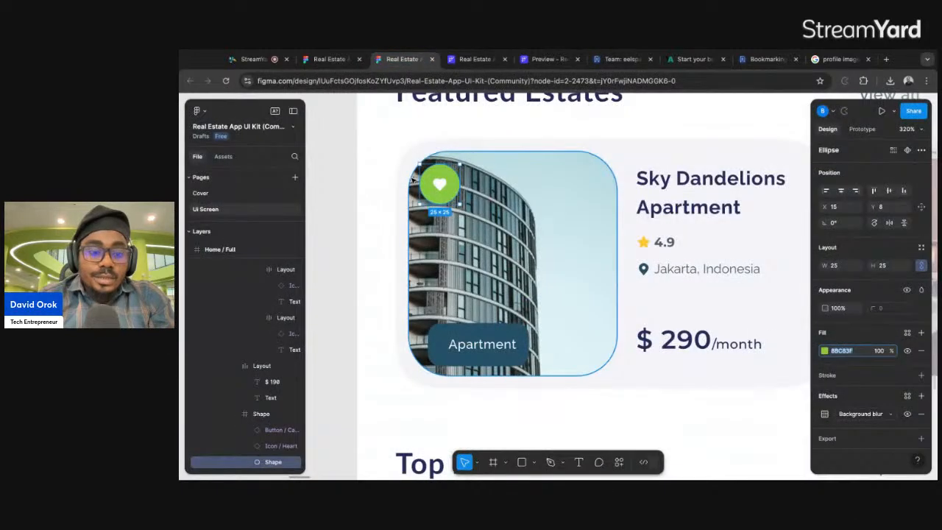
key("alt")
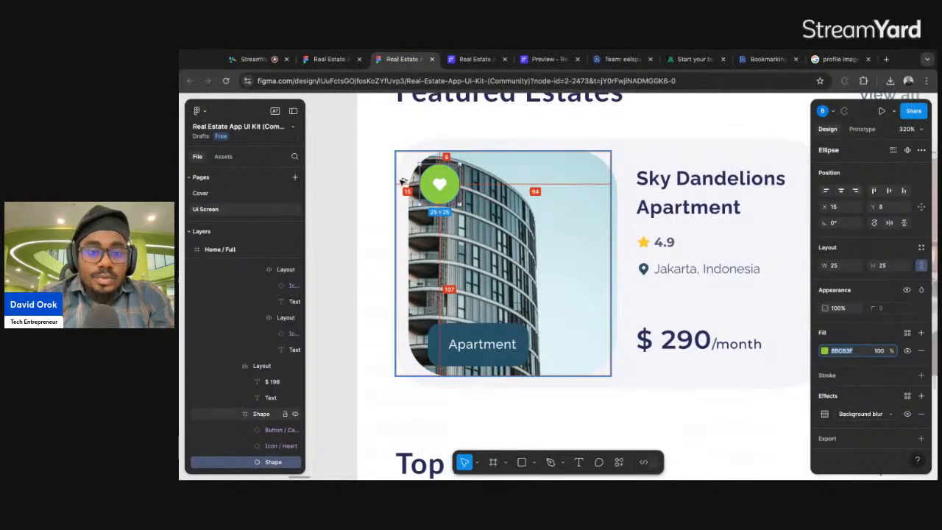
left_click(462, 59)
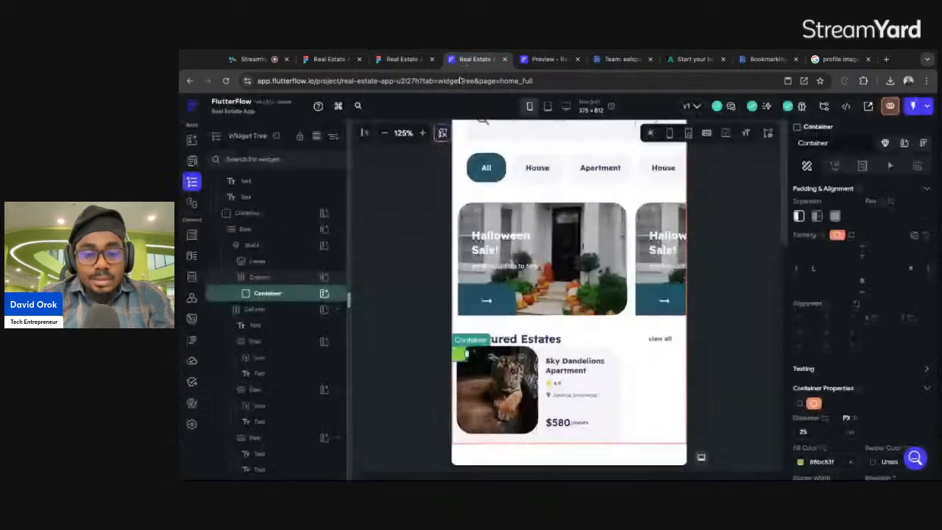
left_click(474, 396)
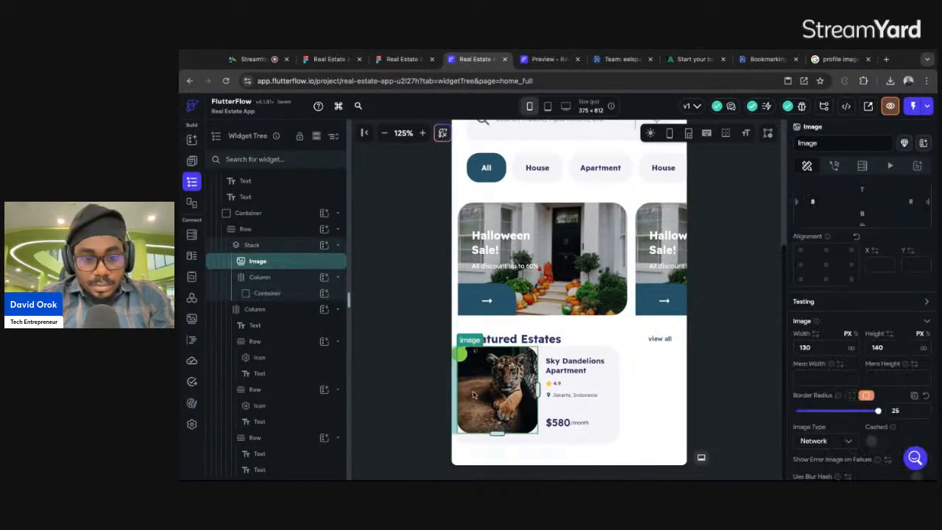
left_click(461, 355)
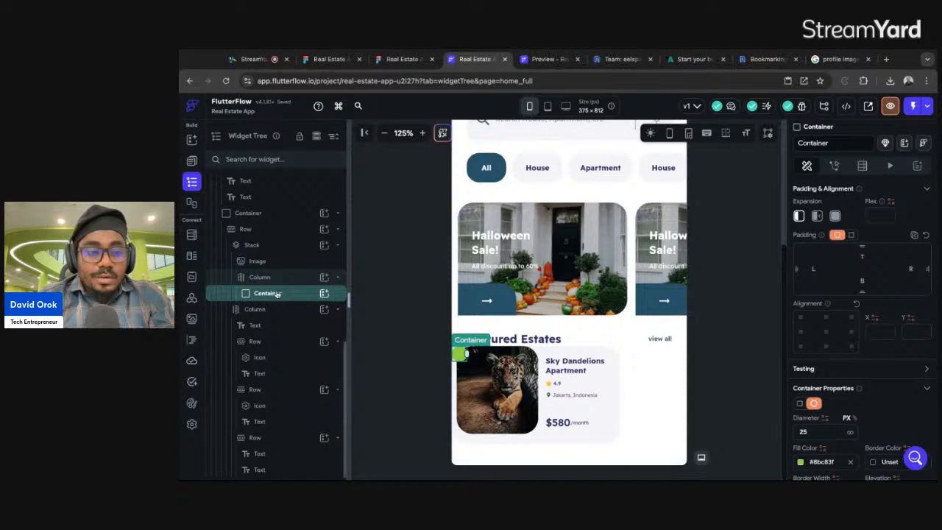
left_click(812, 267)
type("23")
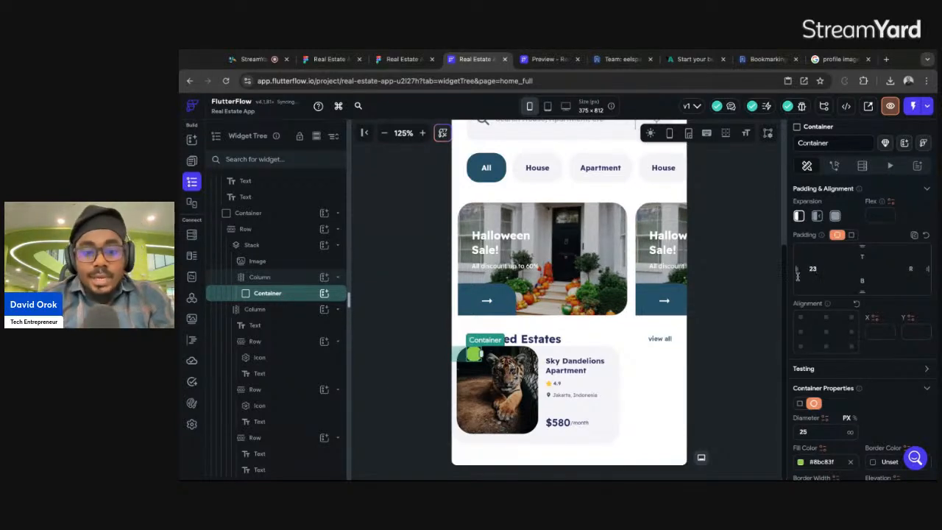
left_click(387, 61)
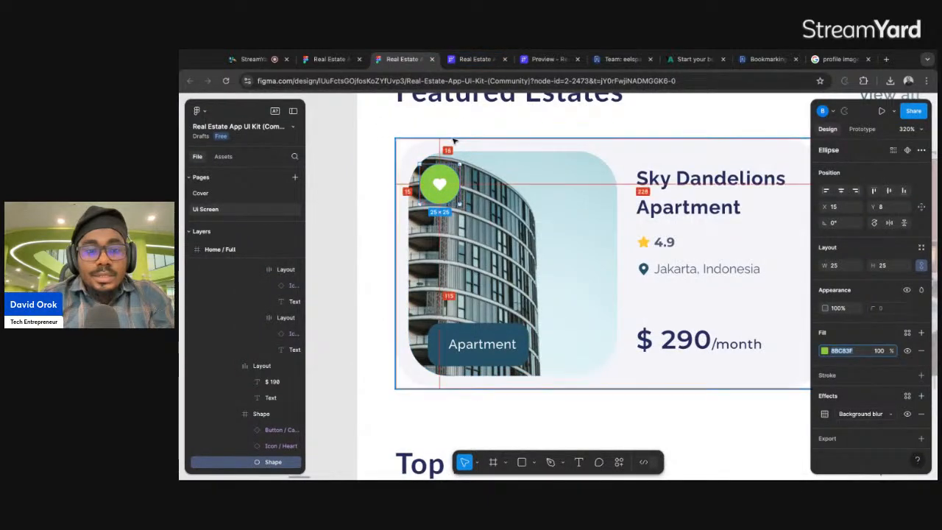
left_click(465, 61)
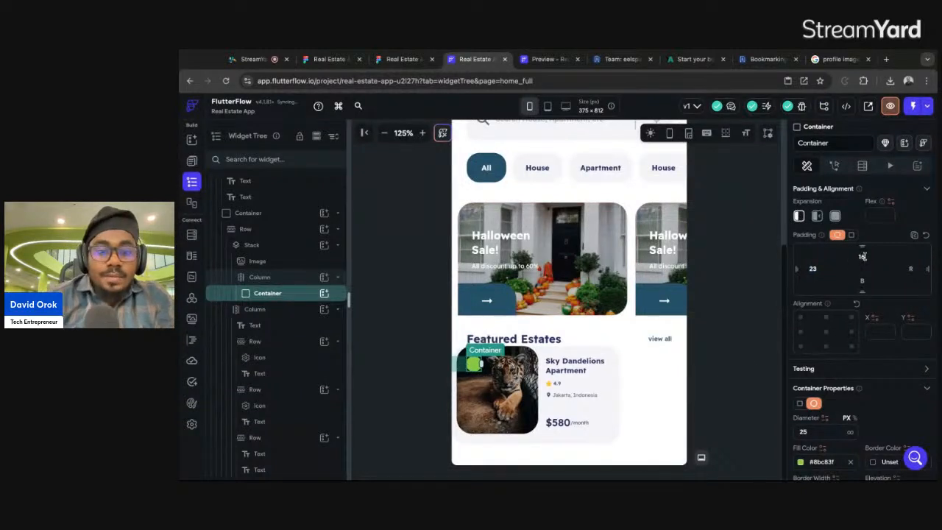
Add a Column inside the green circle Container and place an Icon widget in it.
left_click(324, 293)
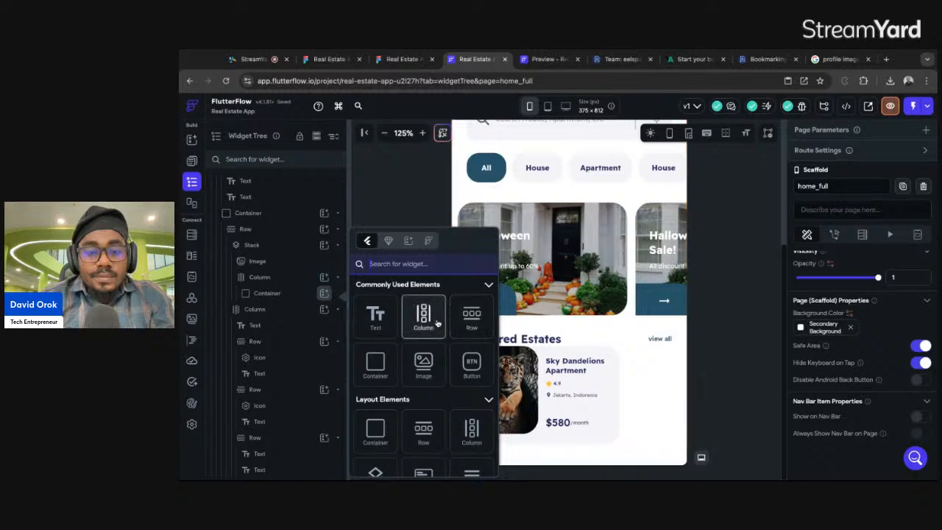
left_click(429, 322)
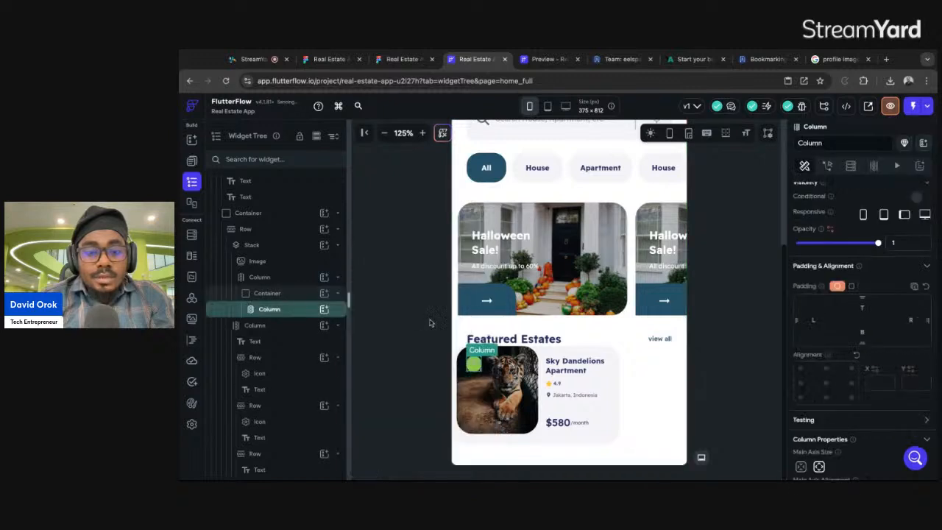
left_click(324, 309)
type("icon")
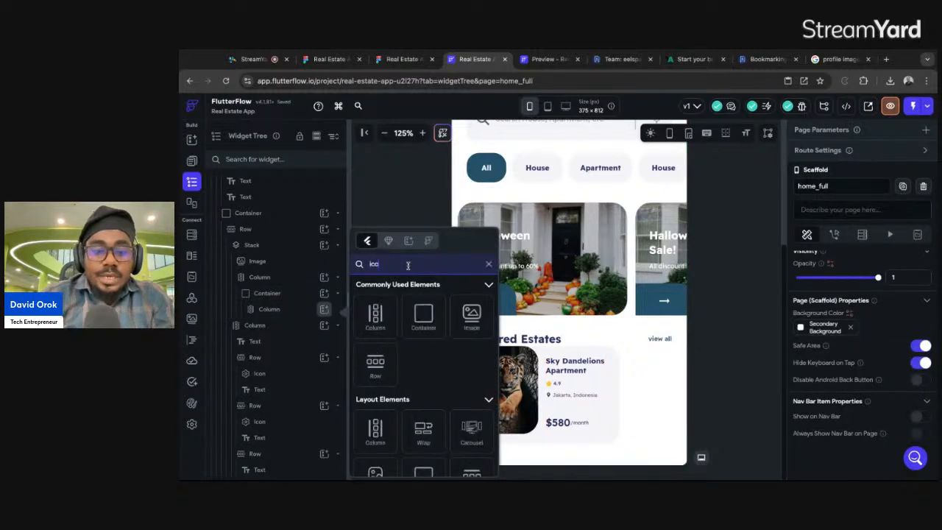
left_click(375, 446)
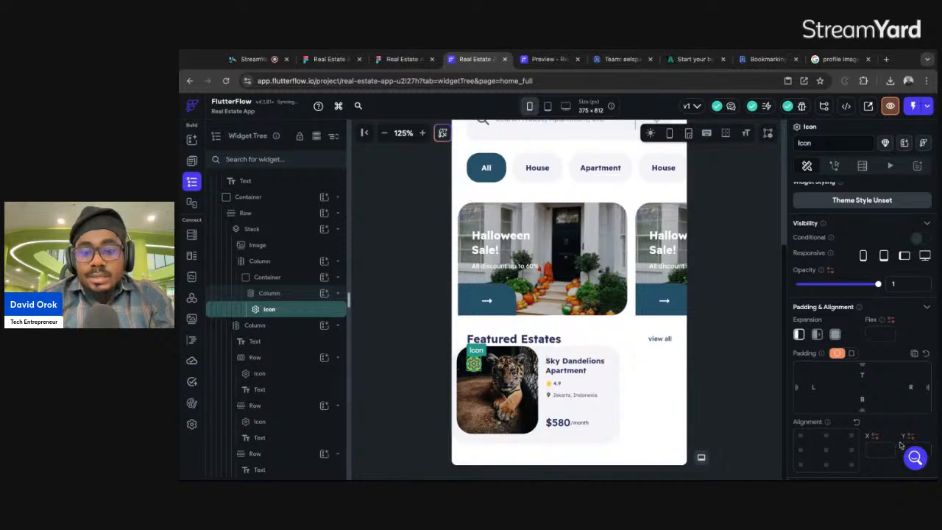
Set the new icon to the outlined Favorite Border heart and compare it with the heart in the Figma design.
scroll(900, 444, "down", 3)
left_click(835, 402)
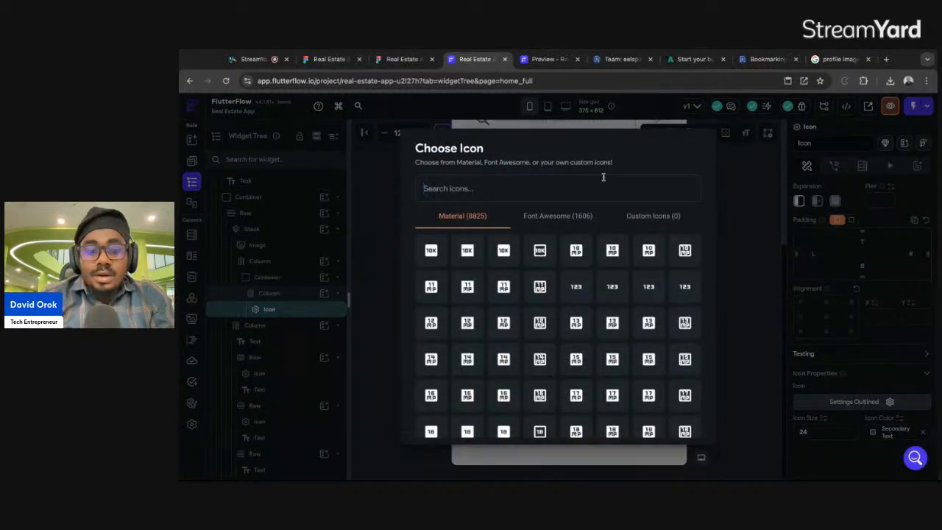
type("heart")
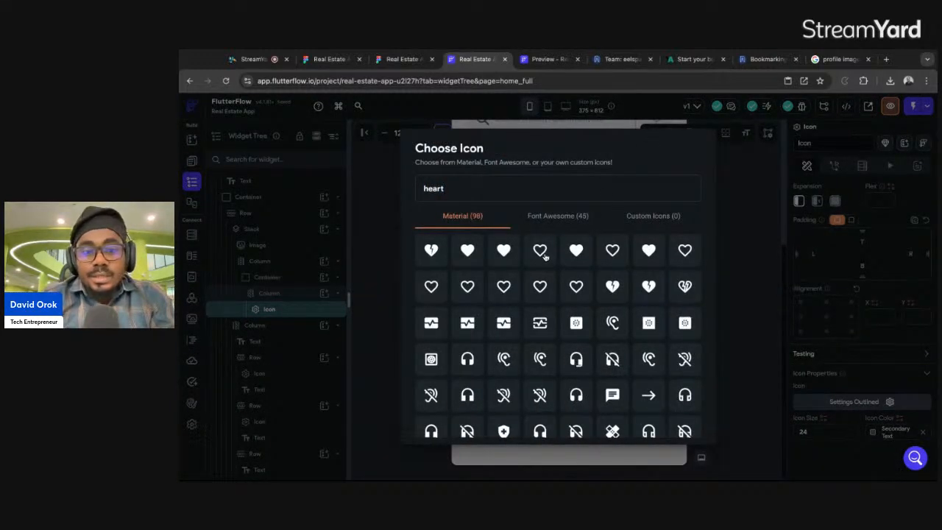
left_click(545, 256)
left_click(402, 59)
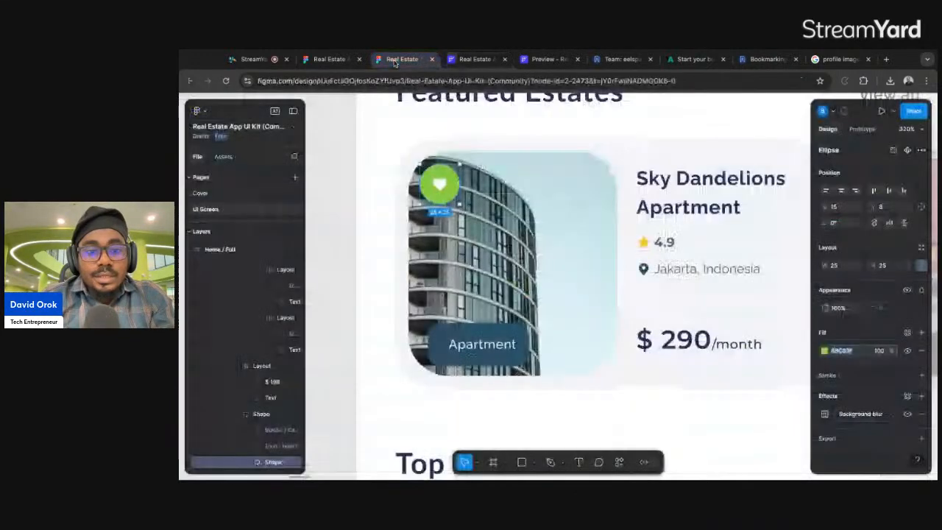
left_click(459, 64)
Change the green circle's icon to the filled Favorite Sharp heart.
left_click(875, 405)
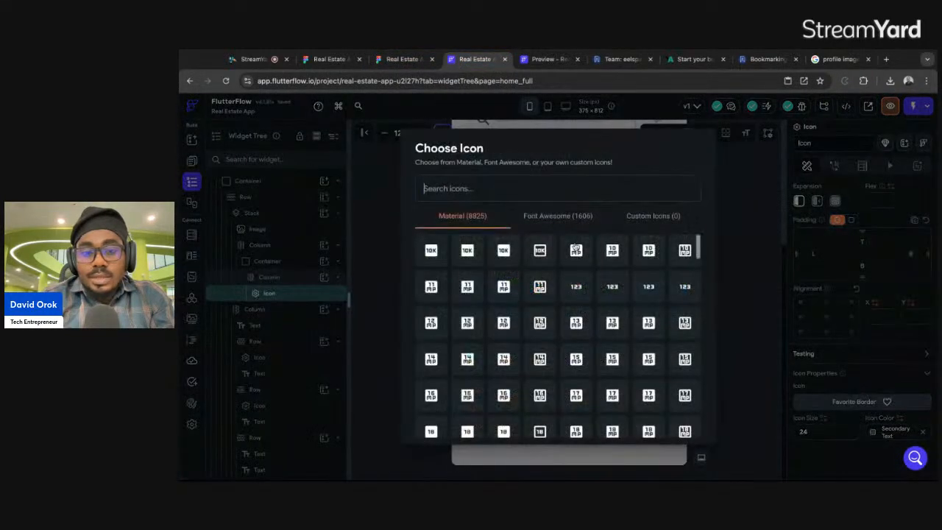
type("heart")
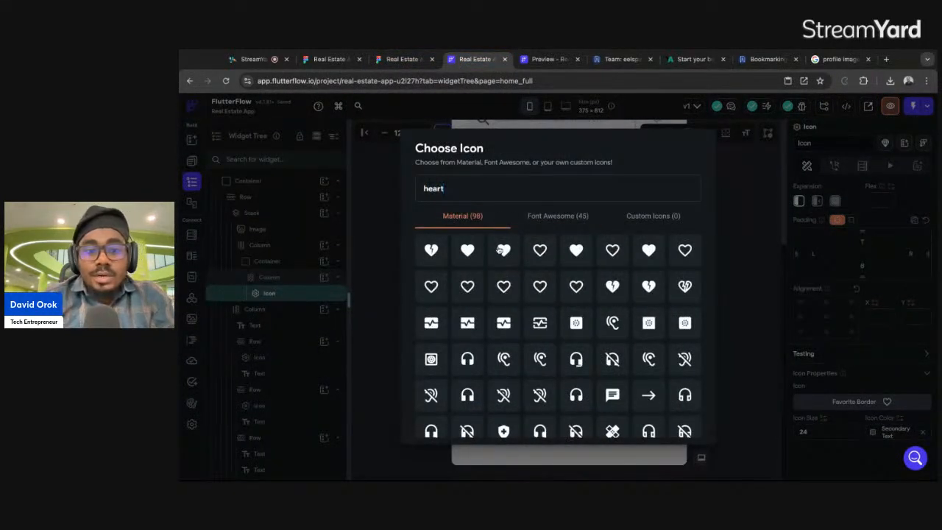
left_click(504, 252)
Inspect the heart icon's size in Figma, and set the FlutterFlow icon's size to 11 and its color to Secondary Background.
left_click(402, 59)
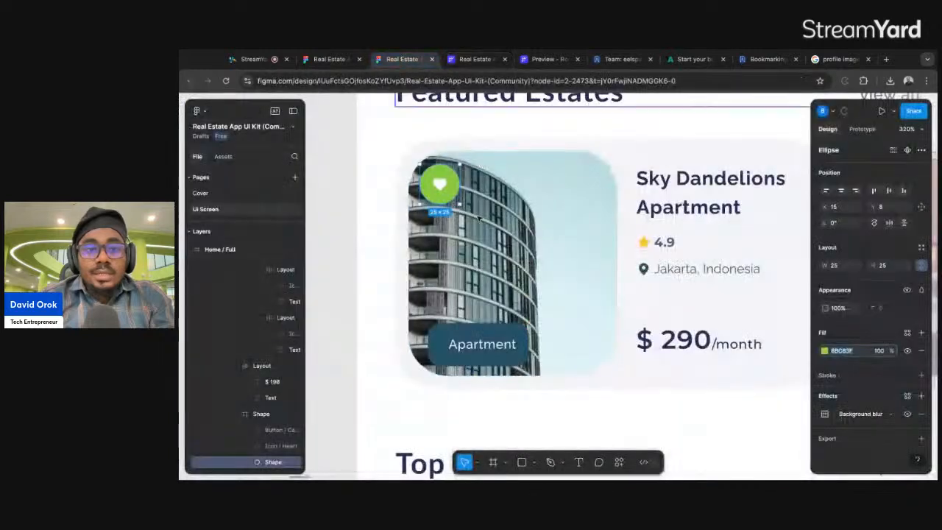
left_click(440, 188)
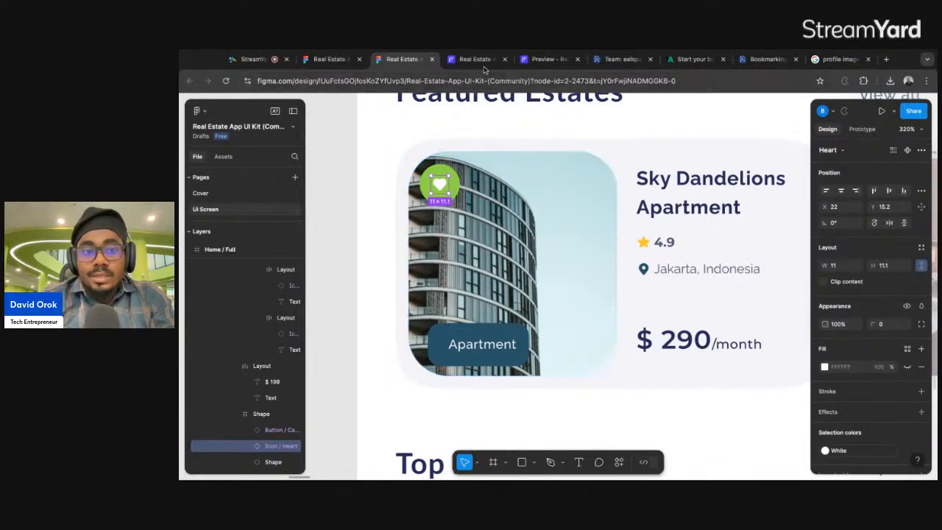
key("ctrl+Tab")
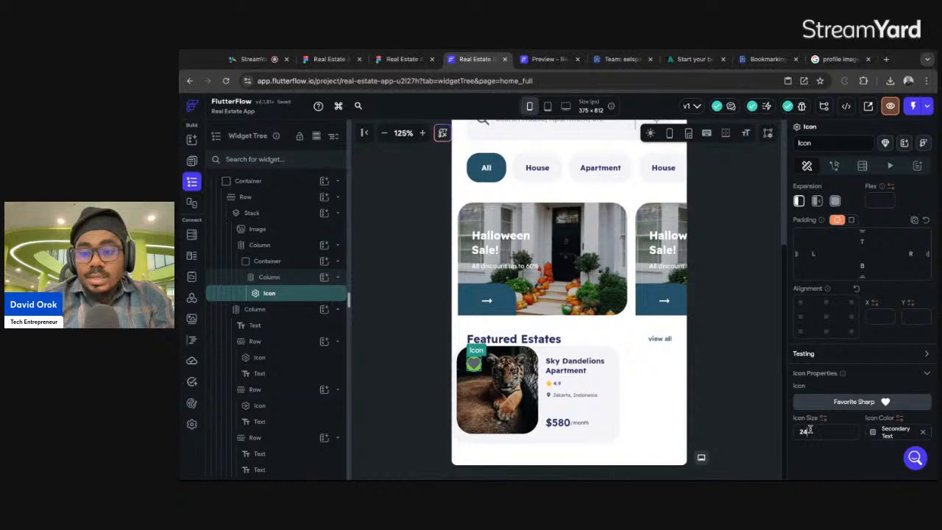
type("11")
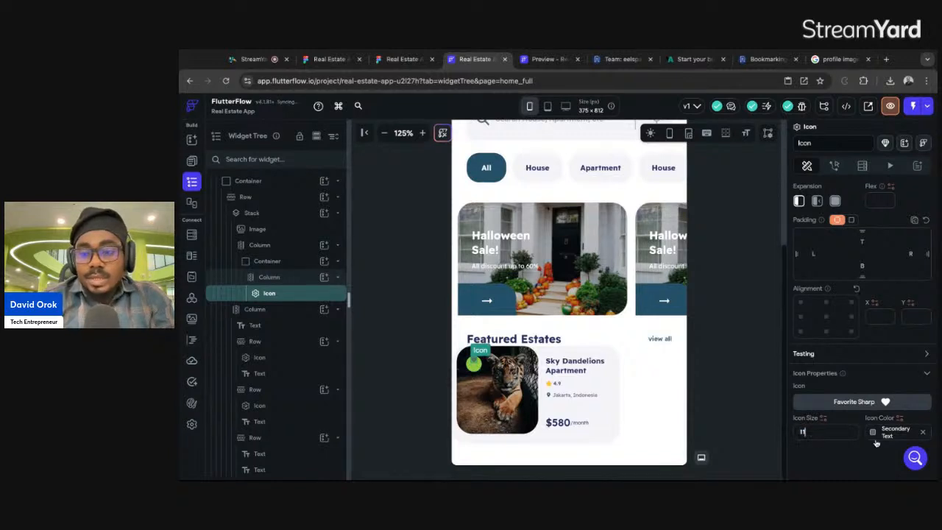
left_click(874, 434)
left_click(742, 422)
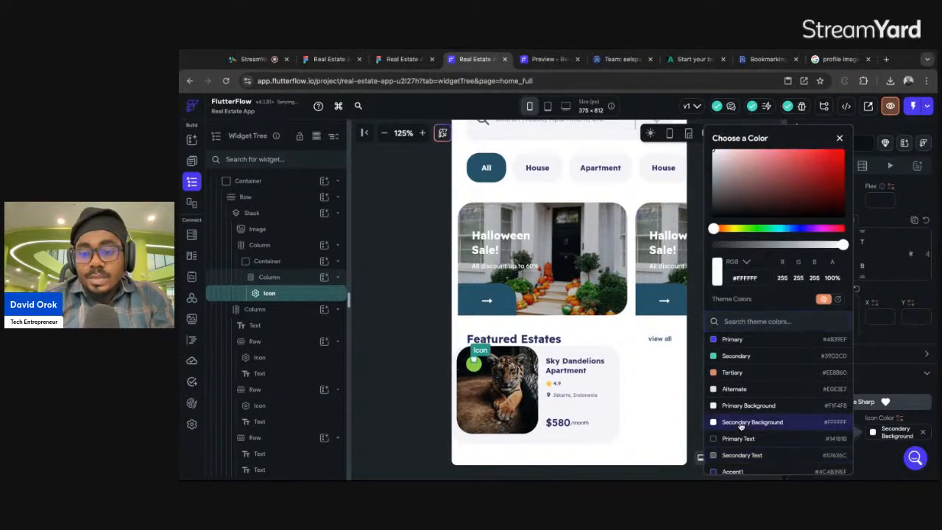
left_click(475, 370)
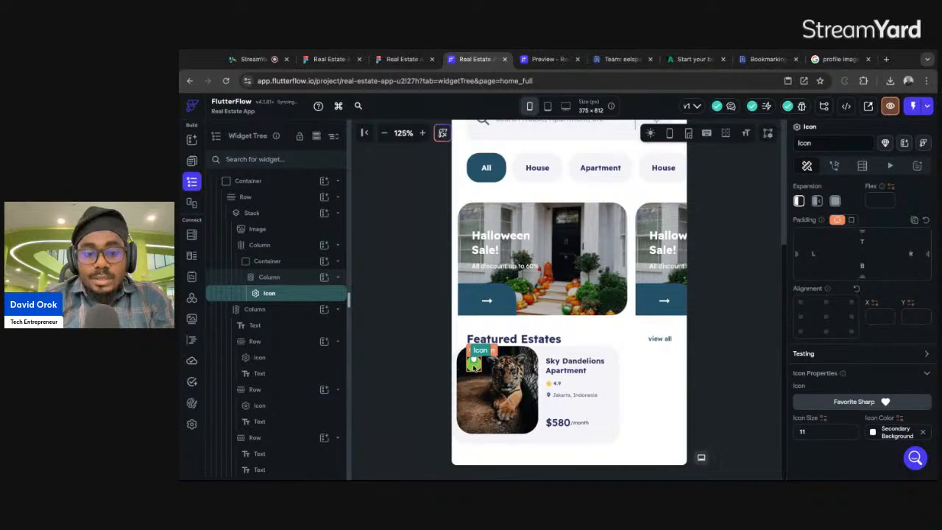
Center the heart along the main axis of the Column inside the green circle, and select the circle's Container.
left_click(475, 371)
left_click(819, 361)
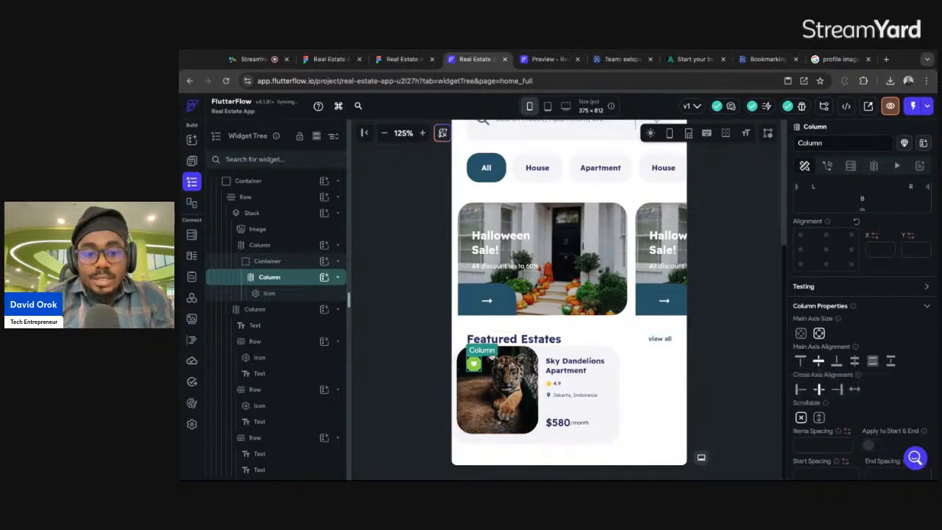
left_click(278, 262)
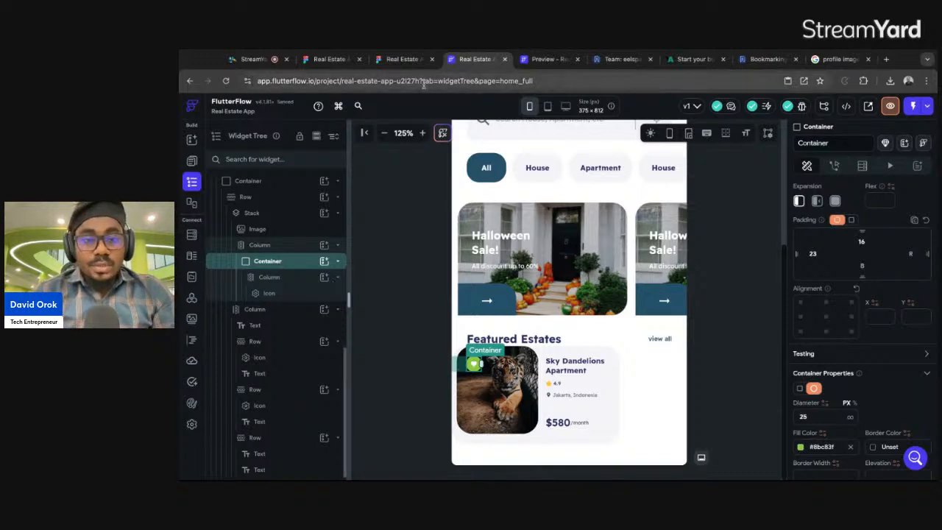
Inspect the Apartment tag's size in the Figma design, copy its fill color 234F68, and return to FlutterFlow.
left_click(402, 61)
left_click(480, 335)
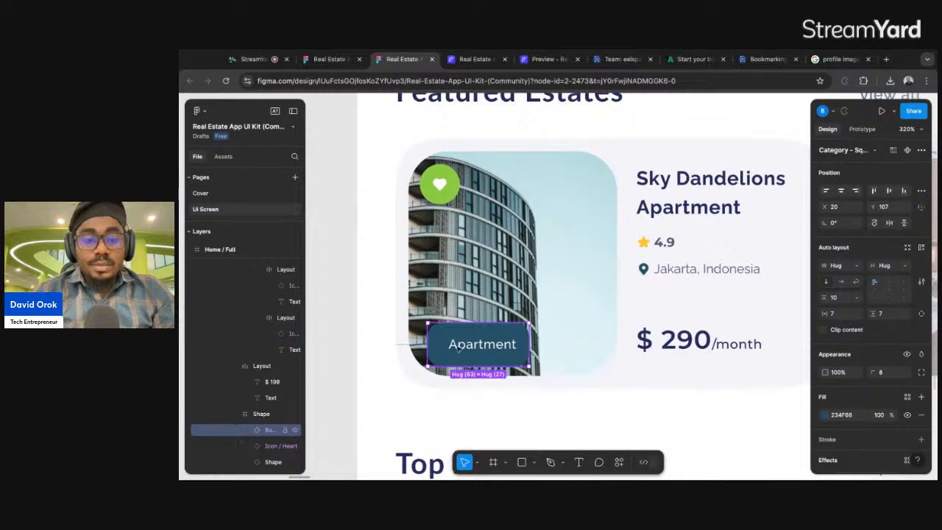
left_click(842, 415)
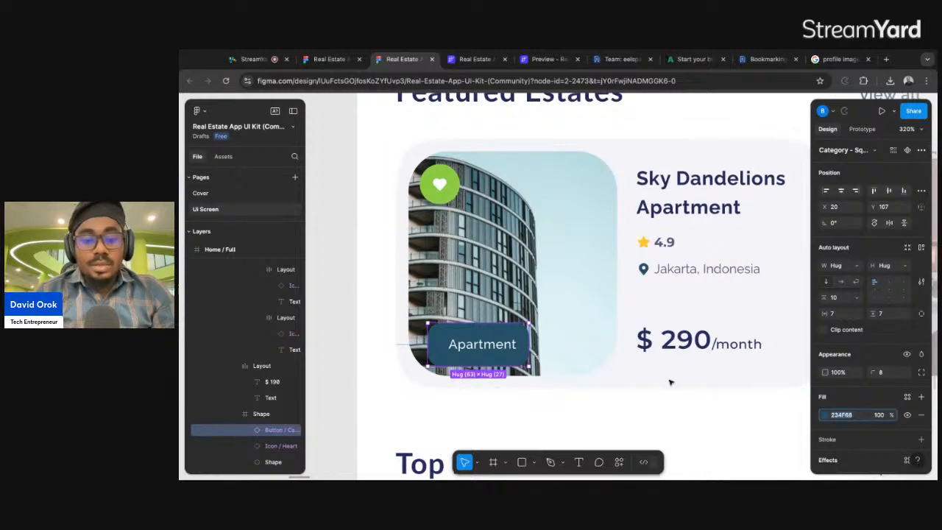
left_click(464, 335)
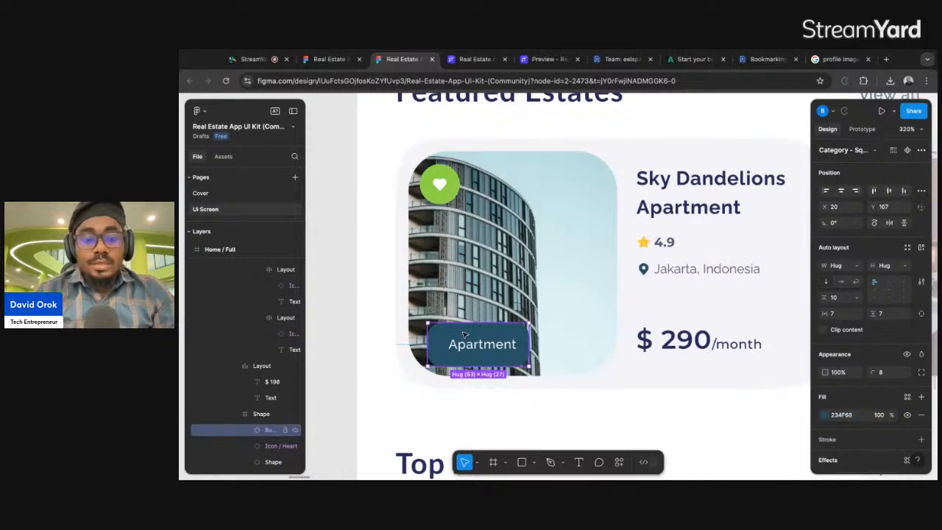
key("ctrl+Tab")
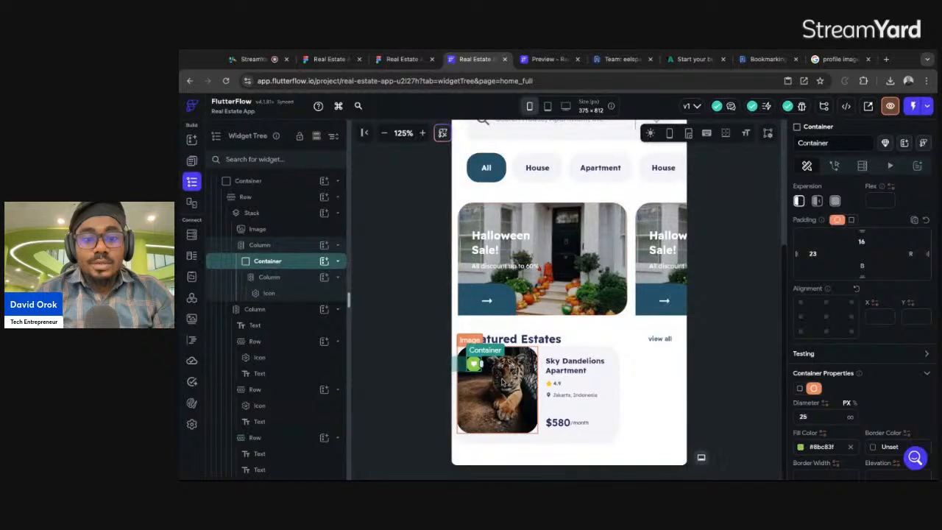
Add a Button widget to the Column that holds the green circle over the estate card's image.
left_click(503, 382)
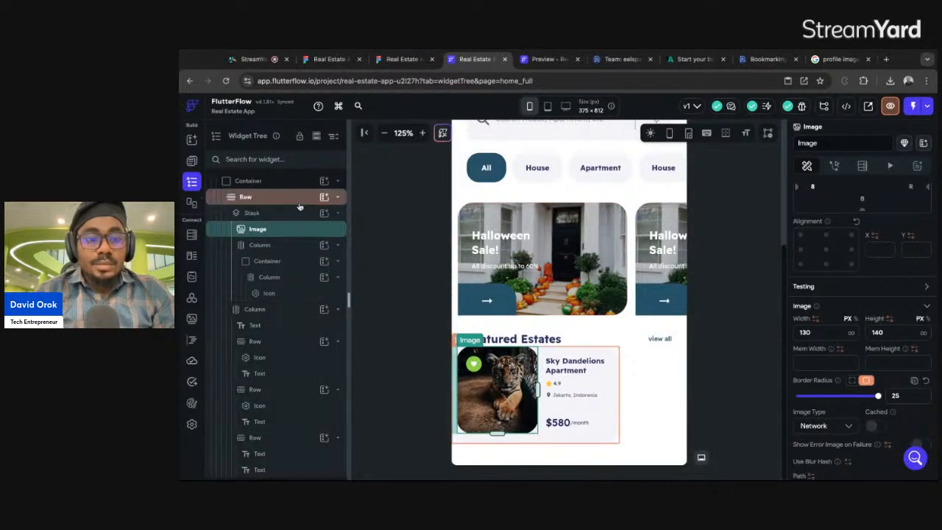
left_click(477, 388)
left_click(325, 245)
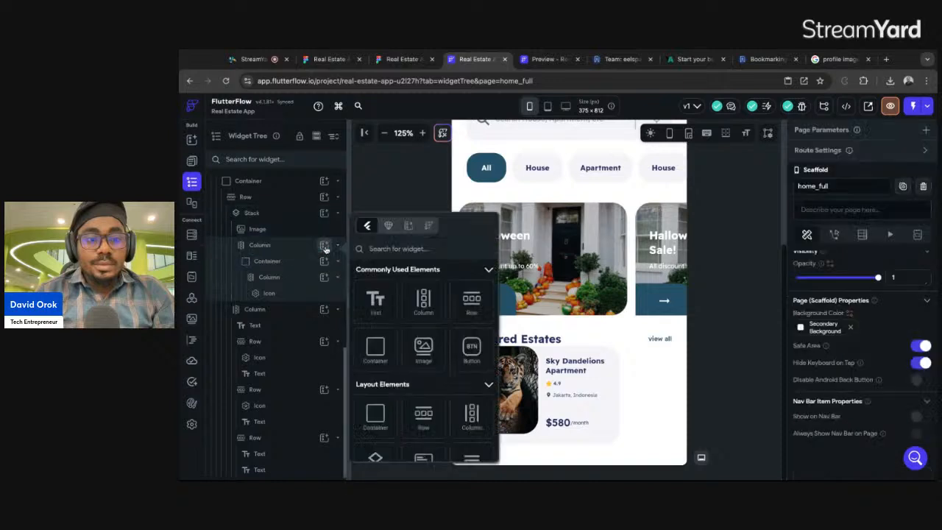
left_click(472, 349)
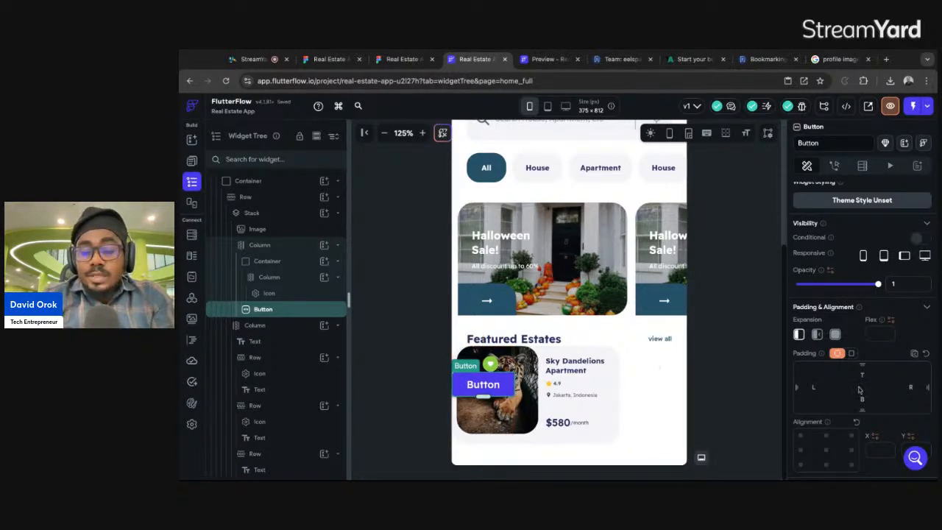
Set the new button's width to 63, height to 27 and fill color to #234F68, and check the tag's corner radius in Figma.
scroll(852, 394, "down", 3)
scroll(837, 413, "down", 3)
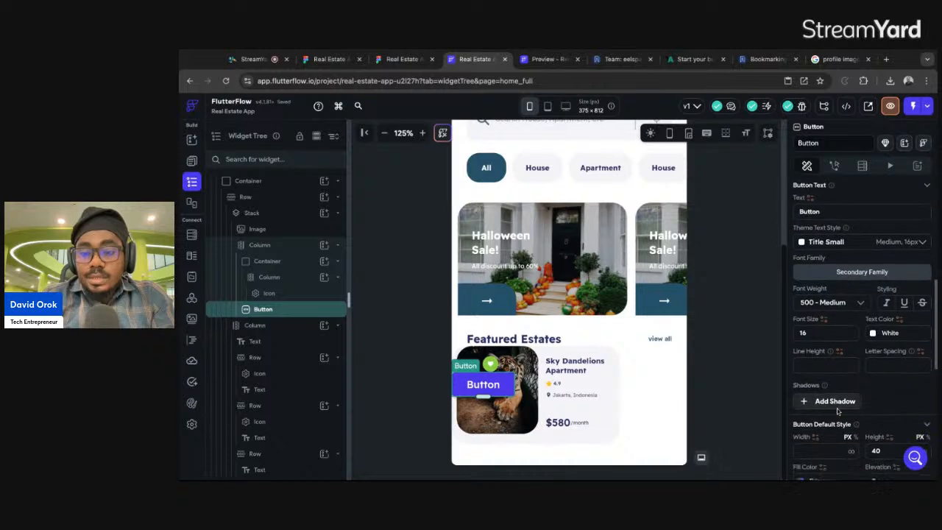
scroll(837, 388, "down", 3)
left_click(819, 237)
type("63")
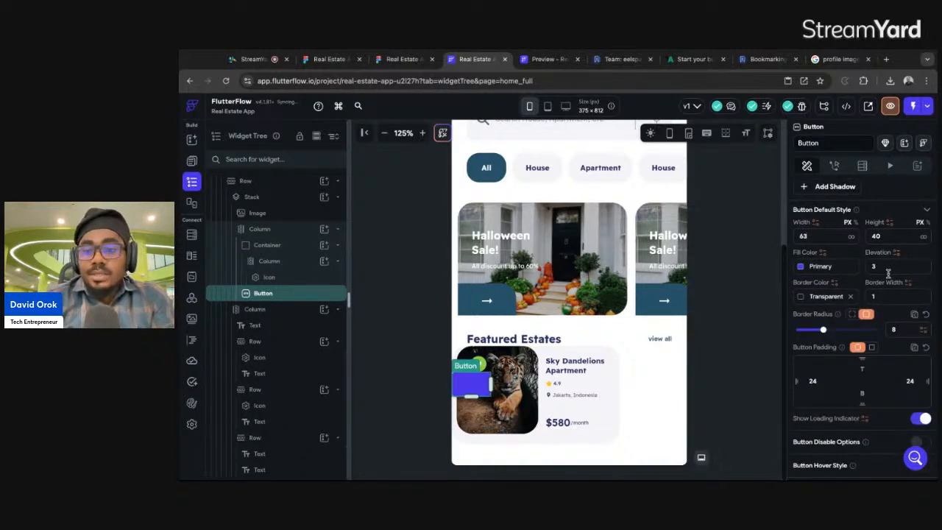
double_click(877, 235)
type("27")
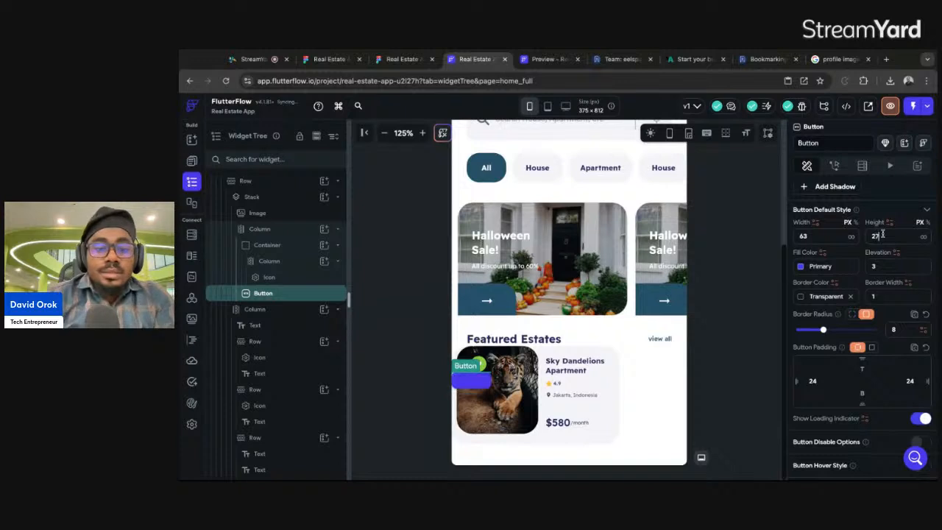
left_click(825, 266)
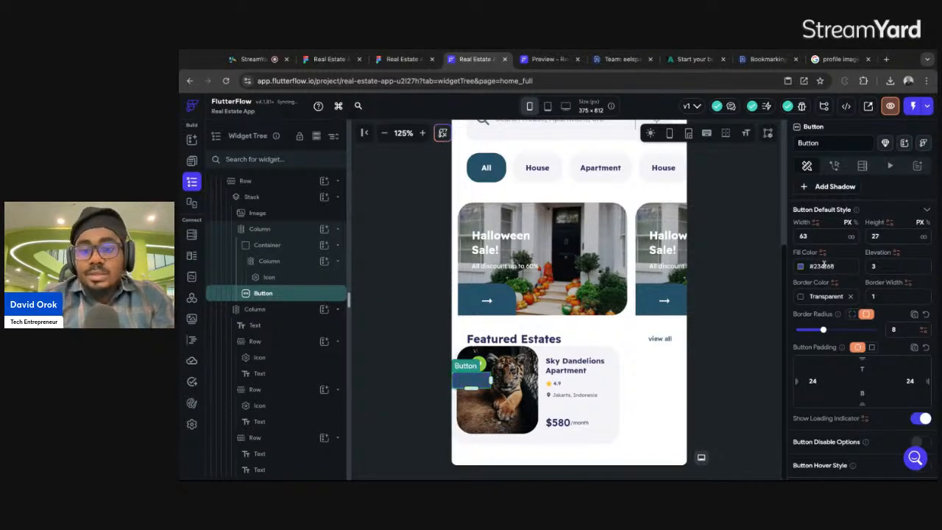
left_click(402, 59)
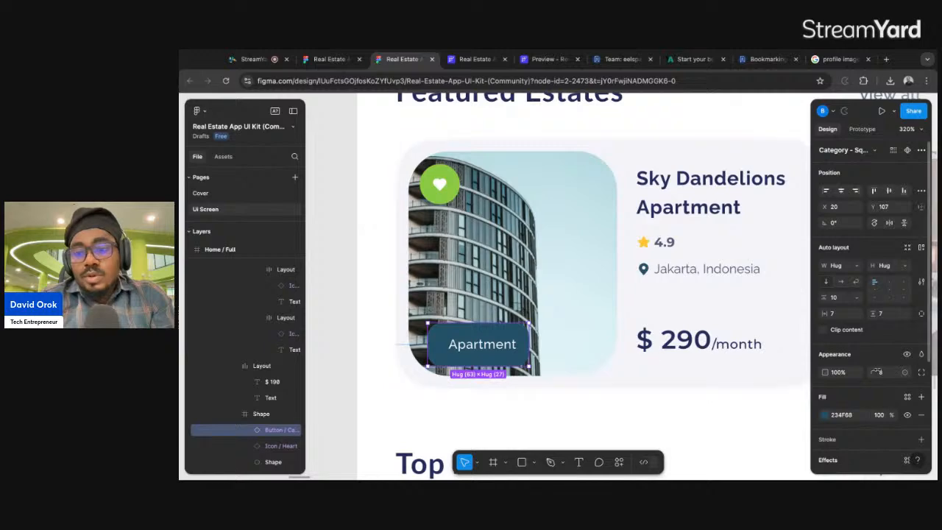
left_click(475, 59)
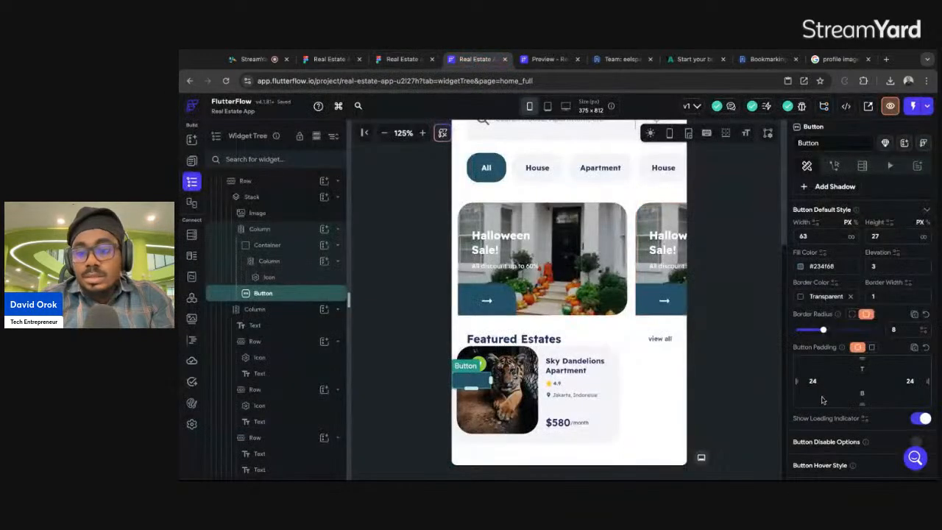
Set the button's text to "Apartment", checking the wording against the Figma tag.
scroll(825, 288, "up", 5)
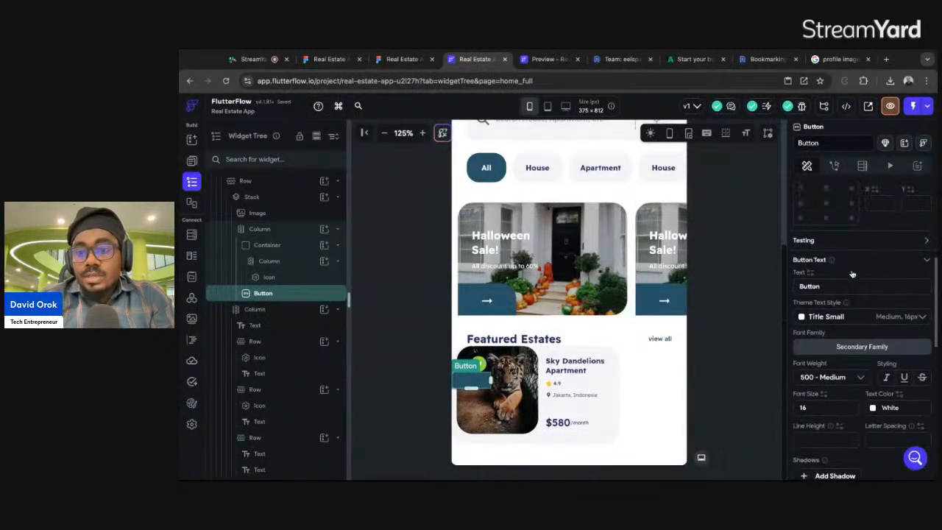
double_click(825, 288)
type("Appl")
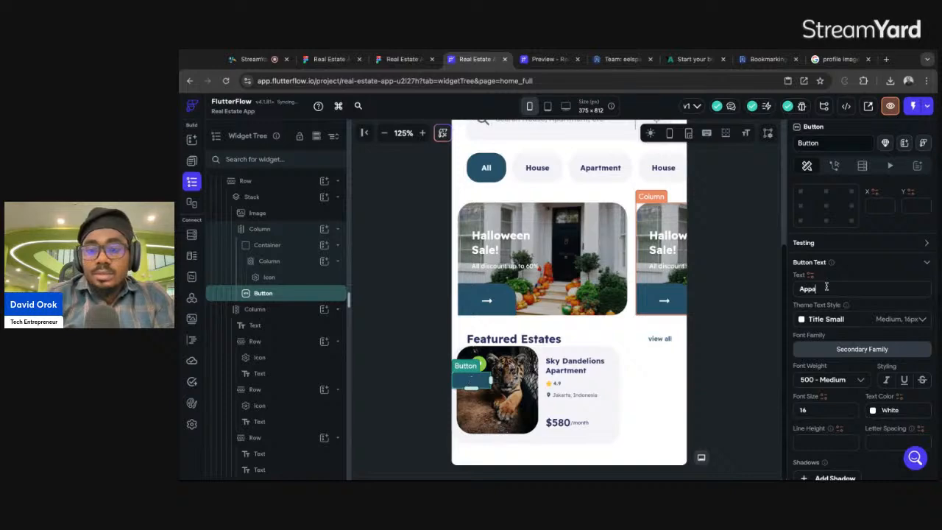
type("rtment")
left_click(401, 59)
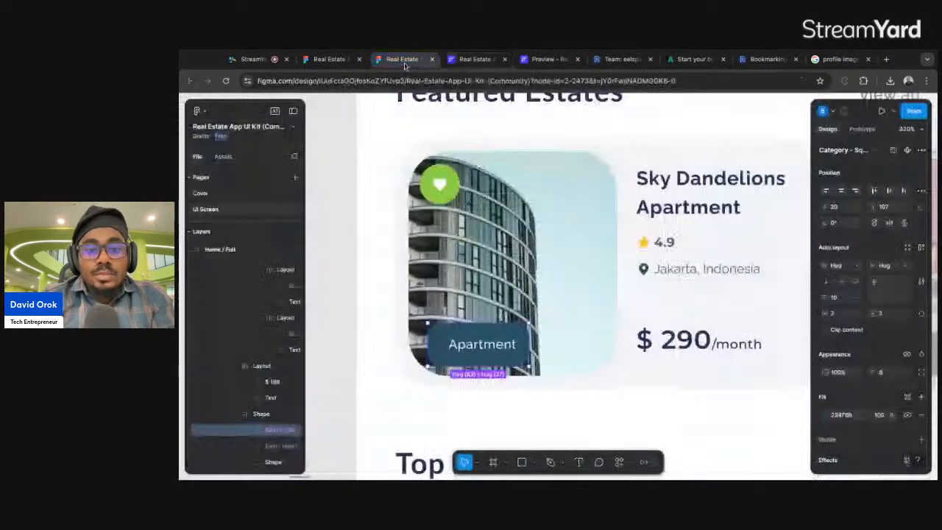
left_click(457, 60)
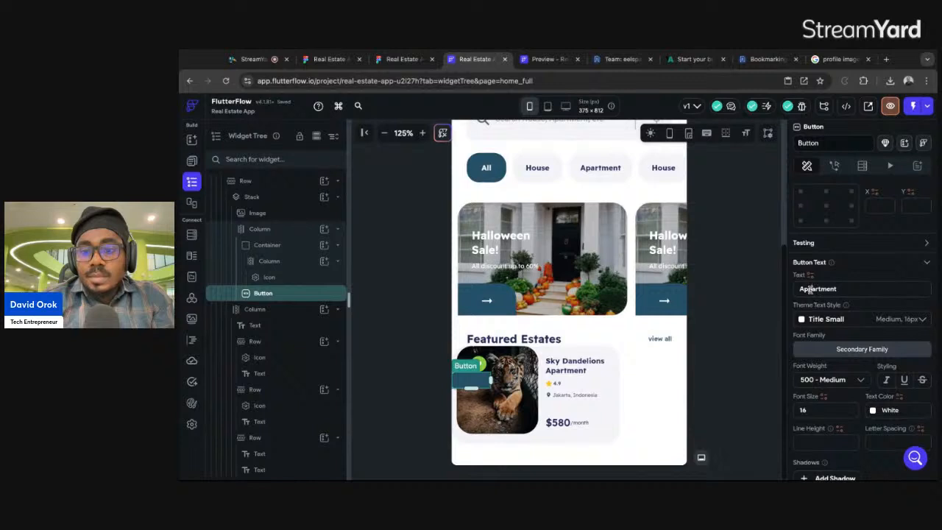
key("BackSpace")
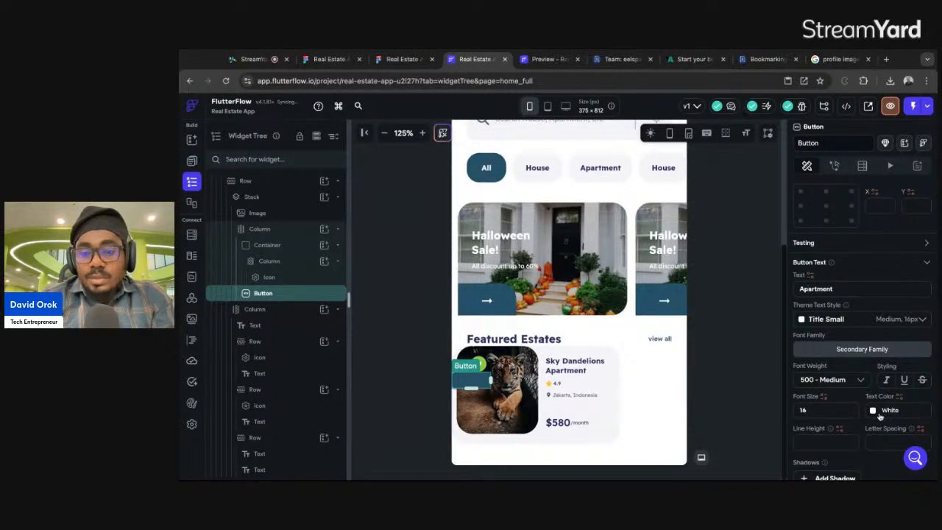
Set the button's left and right inner padding to 20.
scroll(822, 376, "down", 4)
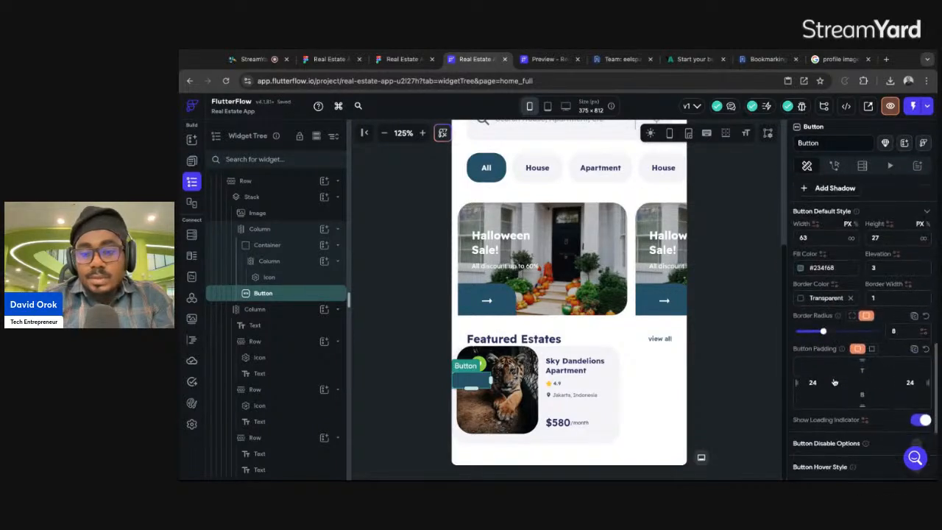
double_click(815, 381)
type("20")
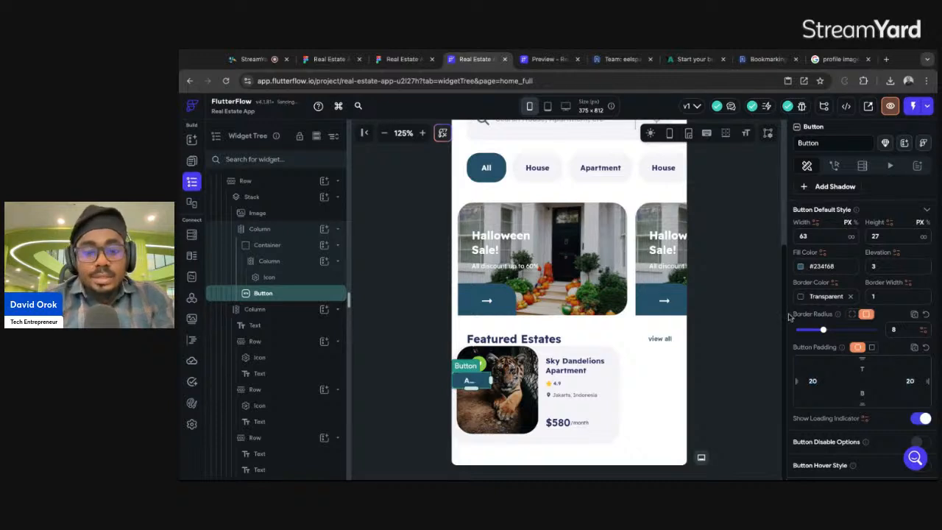
Inspect the Apartment label's typography in Figma, and set the button text to font size 8 and weight 400 - Normal.
left_click(402, 59)
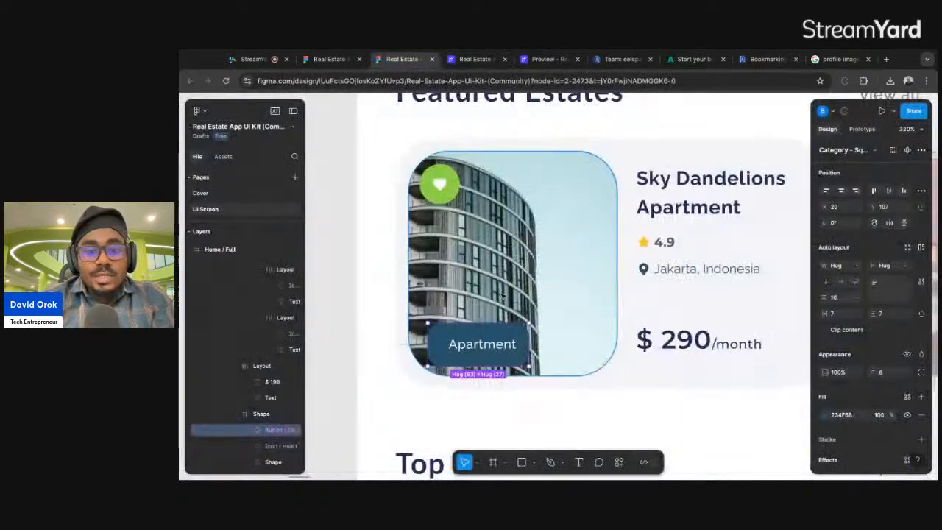
double_click(490, 345)
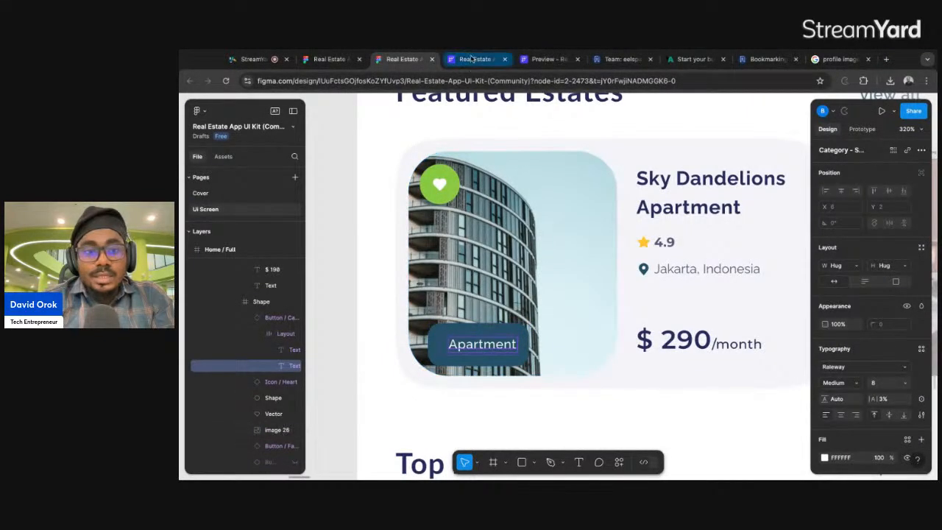
left_click(472, 59)
scroll(855, 308, "up", 3)
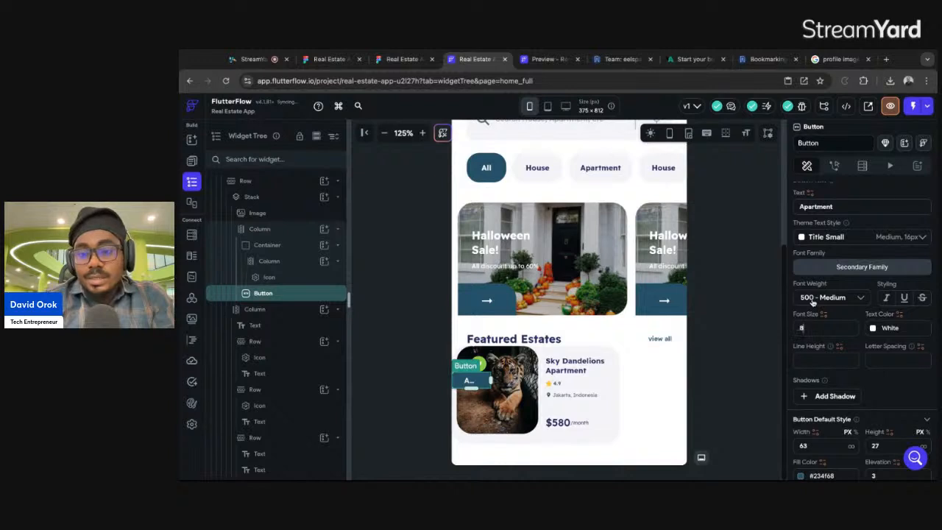
left_click(813, 300)
left_click(814, 274)
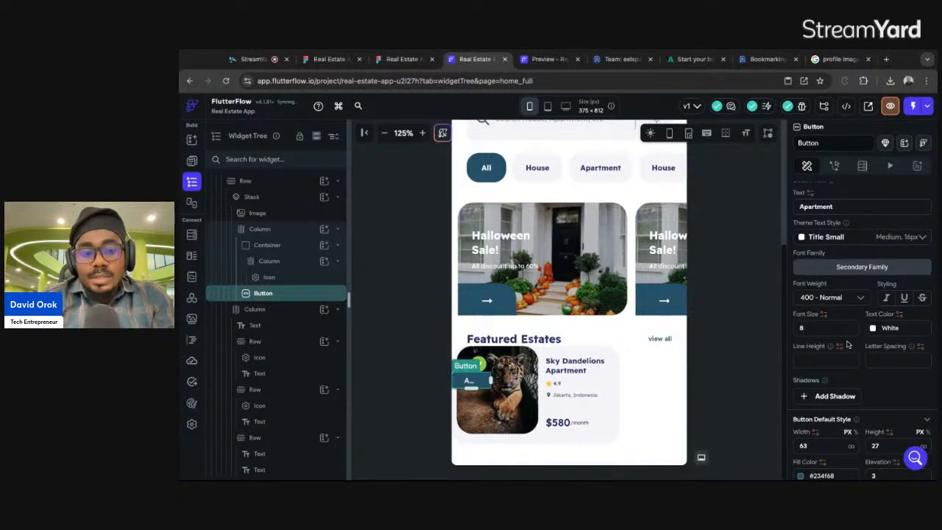
Set the button's left and right inner padding to 10 and its width to 90.
scroll(817, 343, "down", 5)
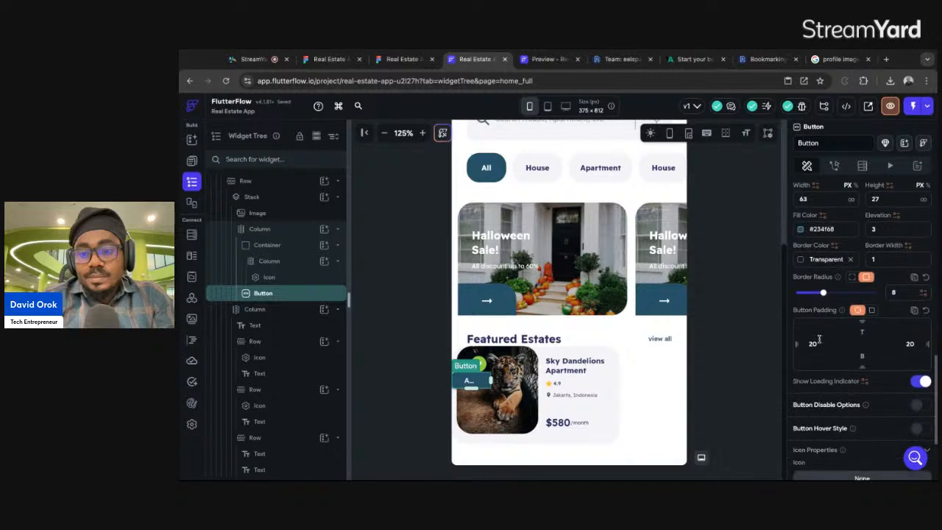
type("10")
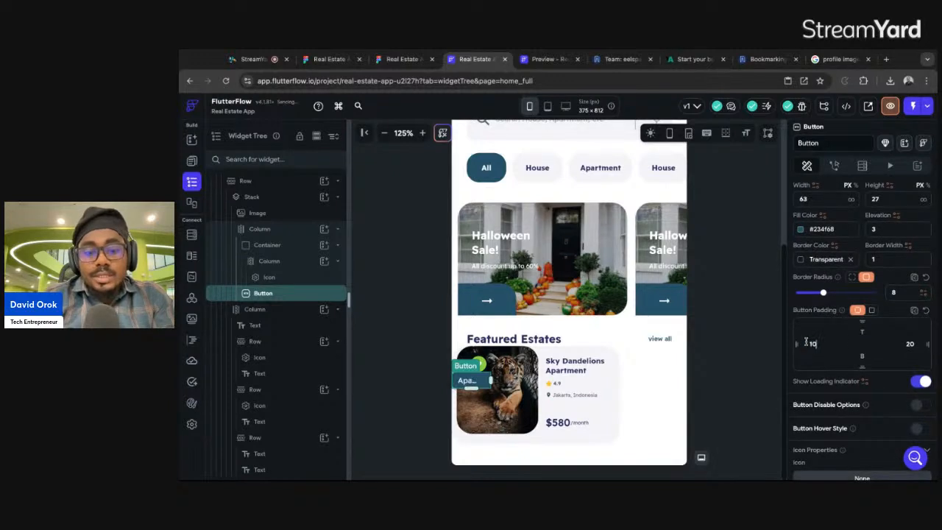
double_click(911, 343)
type("1")
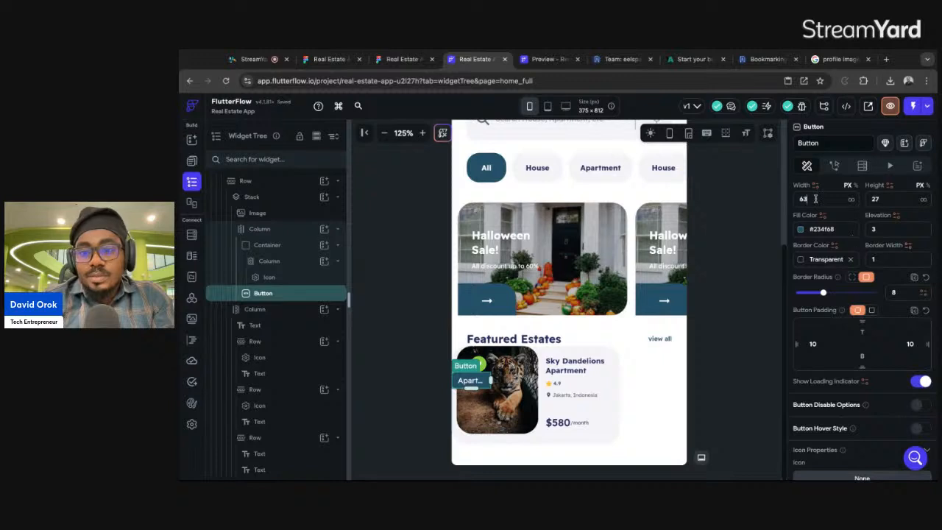
type("89")
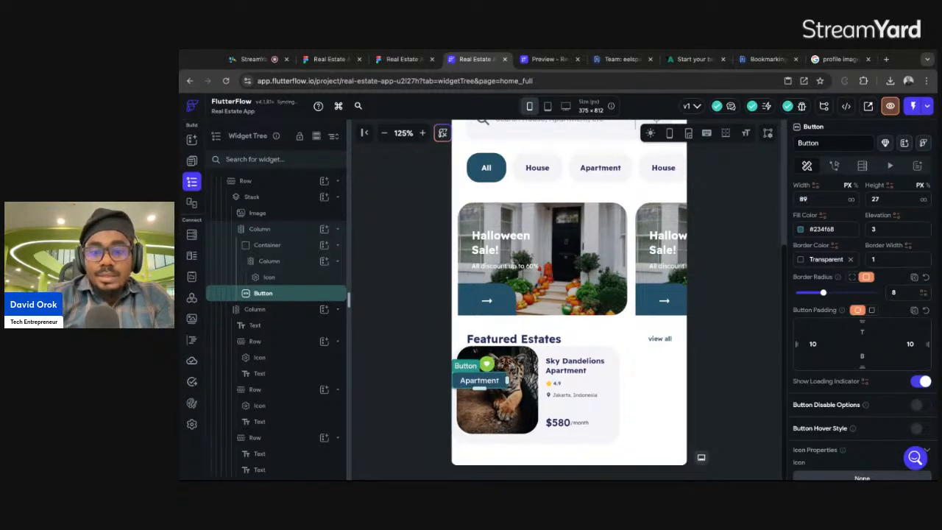
key("BackSpace")
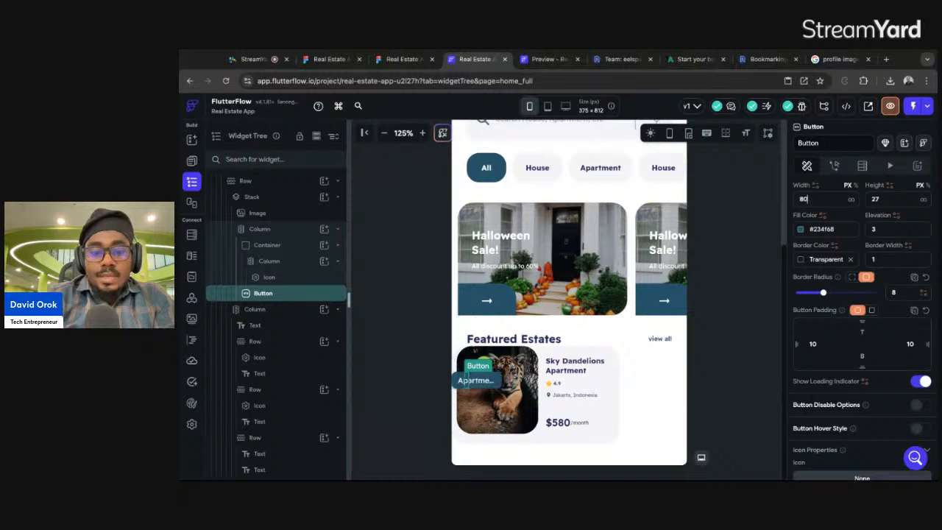
key("BackSpace")
type("90")
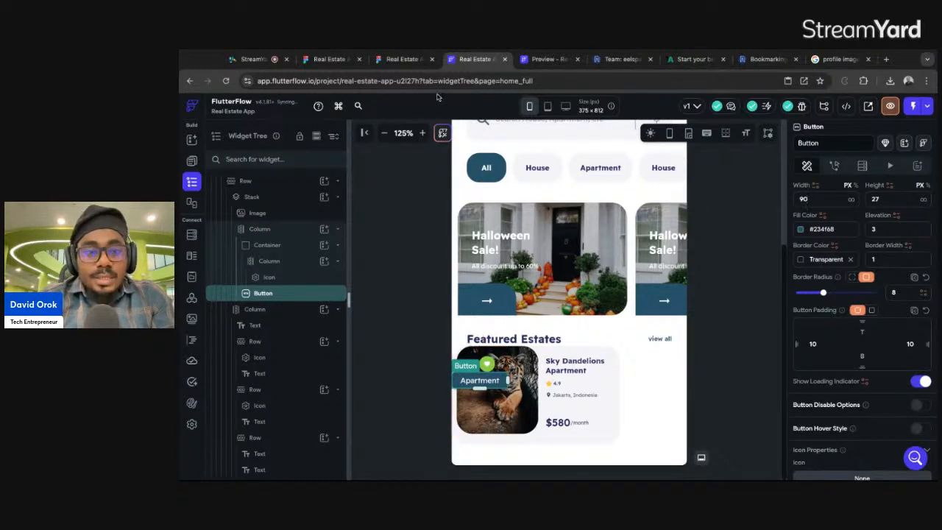
Check the Apartment tag's offset in Figma, and set the FlutterFlow Apartment button's left outer padding to 20.
left_click(402, 59)
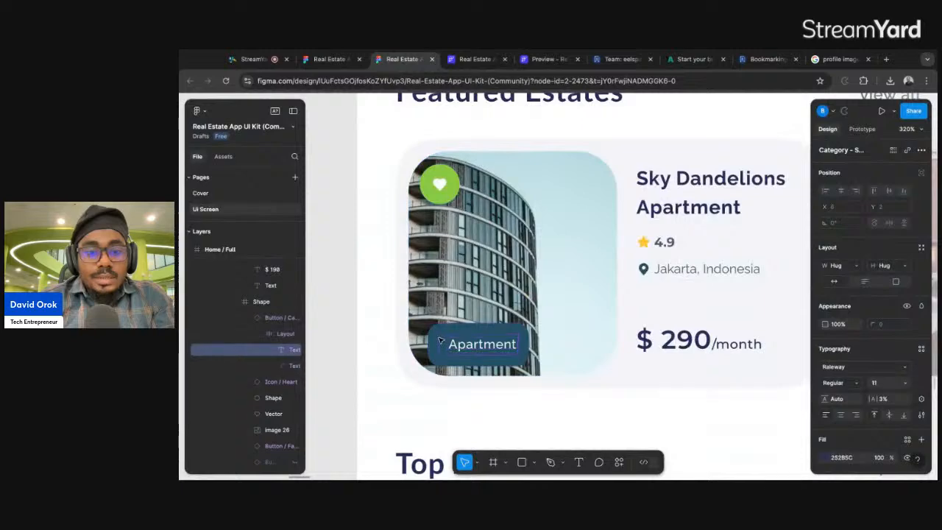
left_click(434, 337)
key("alt")
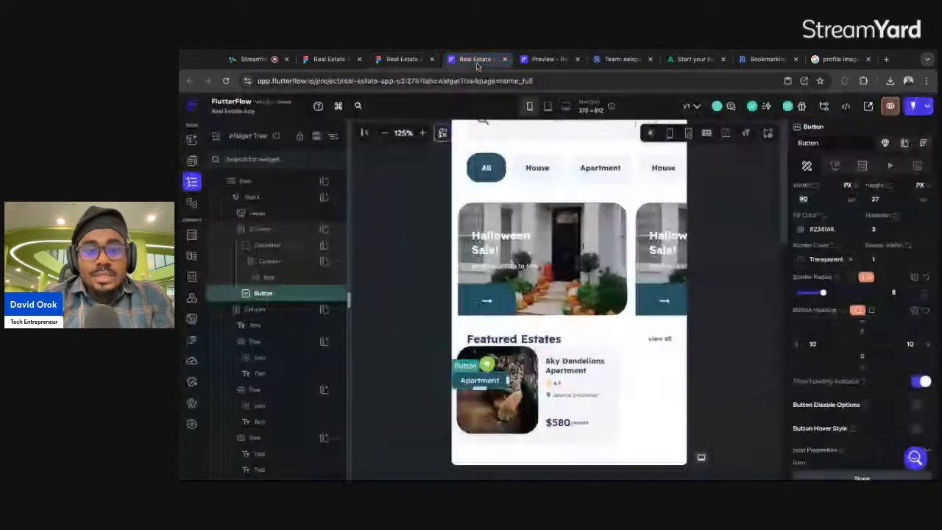
left_click(477, 59)
scroll(817, 354, "up", 5)
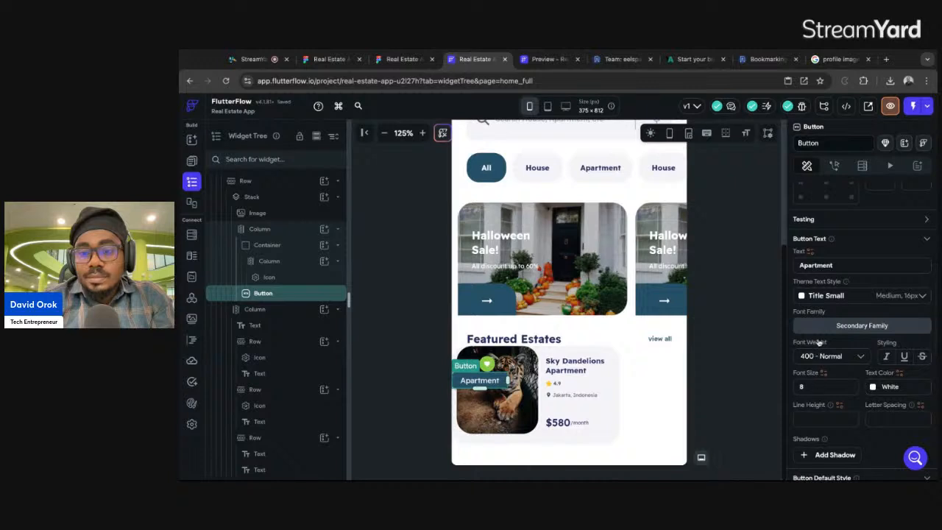
type("20")
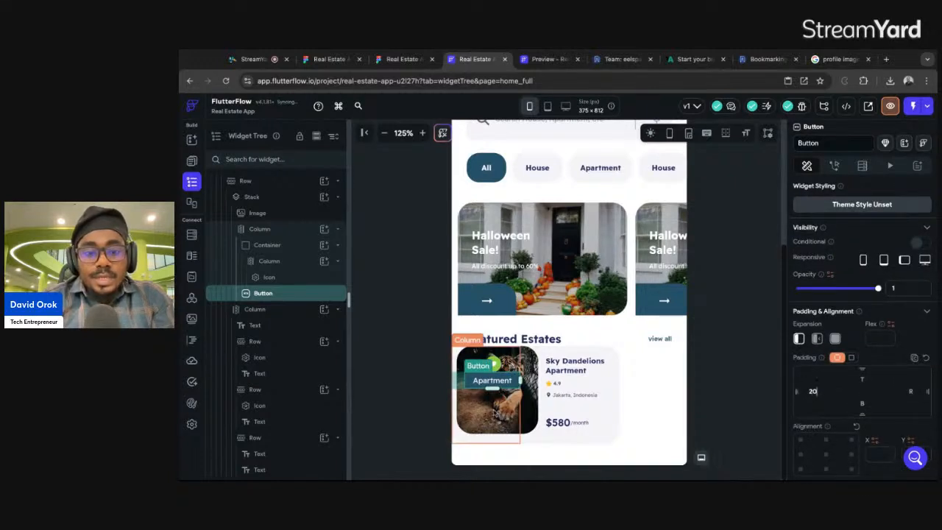
Set the cross axis alignment of the column holding the heart icon and Apartment button to start.
left_click(496, 414)
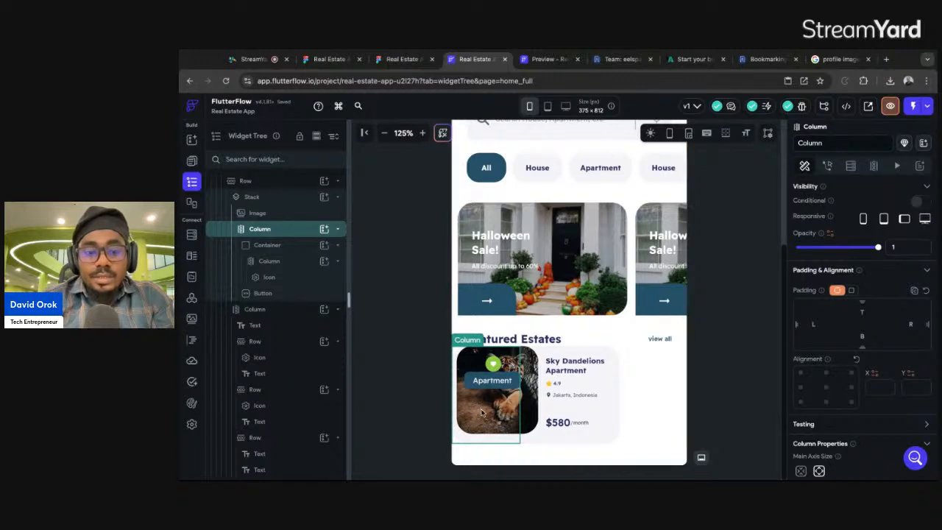
scroll(872, 422, "down", 3)
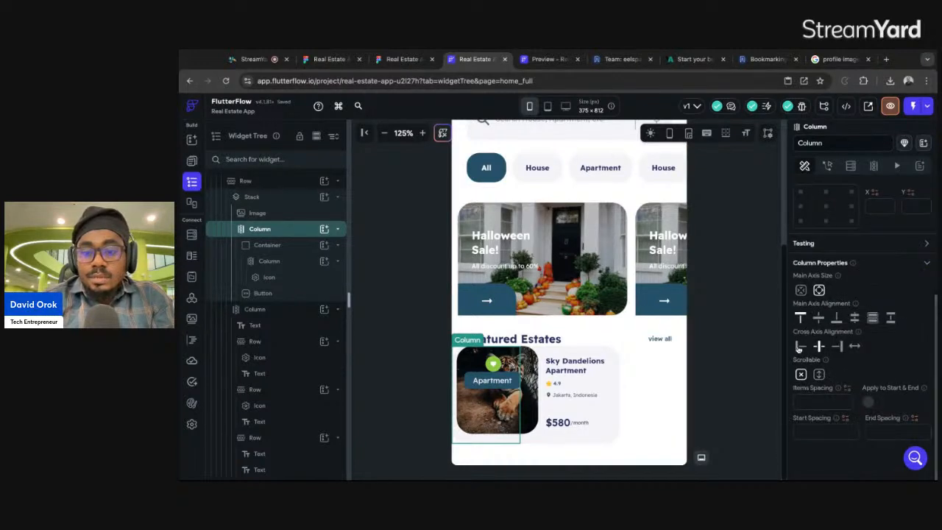
left_click(801, 348)
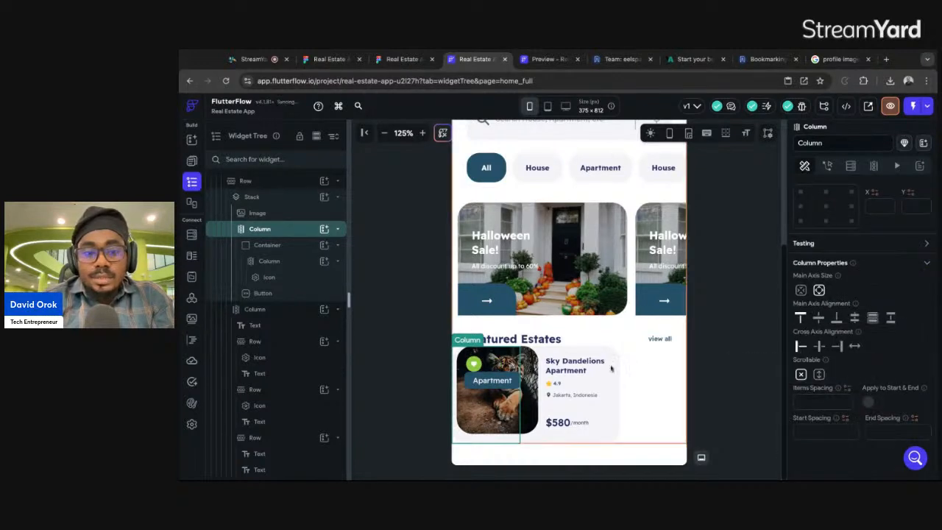
Check the gap between the heart icon and Apartment tag in Figma, and set the Apartment button's top padding to 54.
left_click(482, 379)
left_click(402, 58)
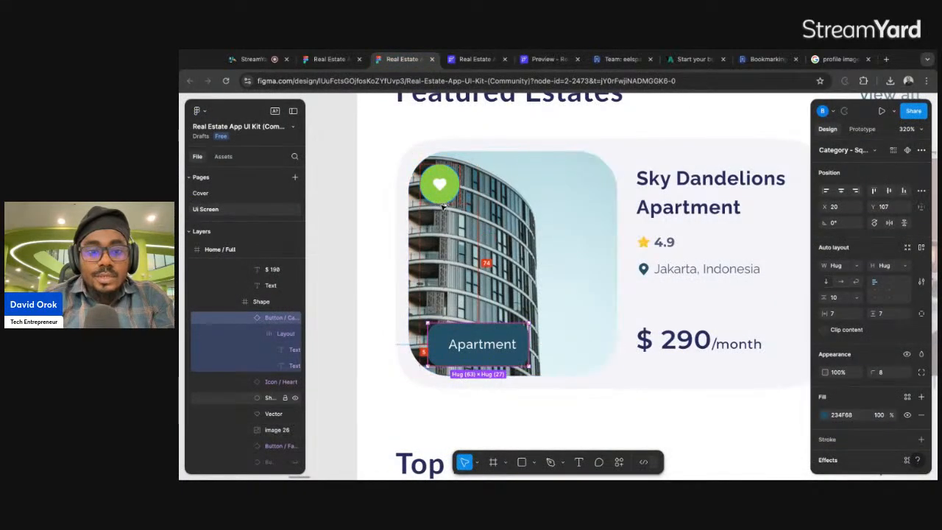
left_click(469, 60)
scroll(850, 349, "up", 2)
type("0")
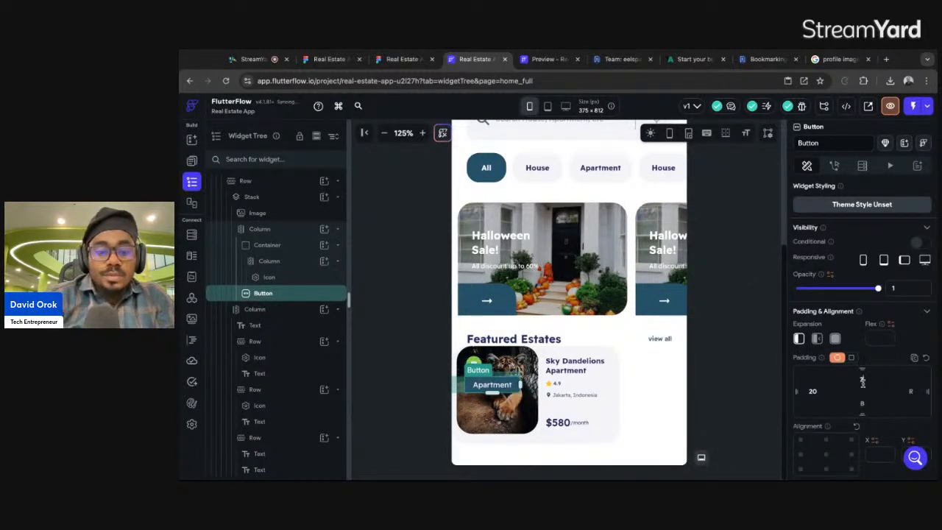
type("4")
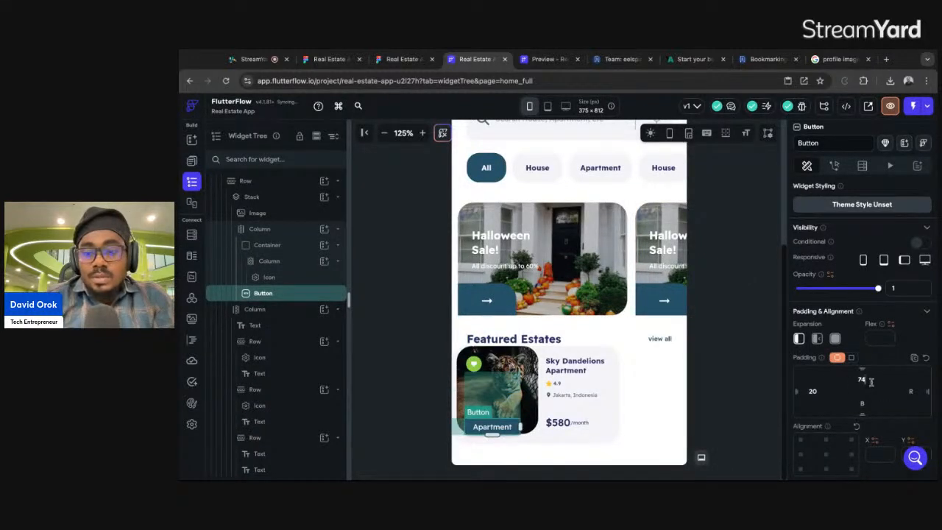
key("BackSpace")
key("BackSpace")
type("54")
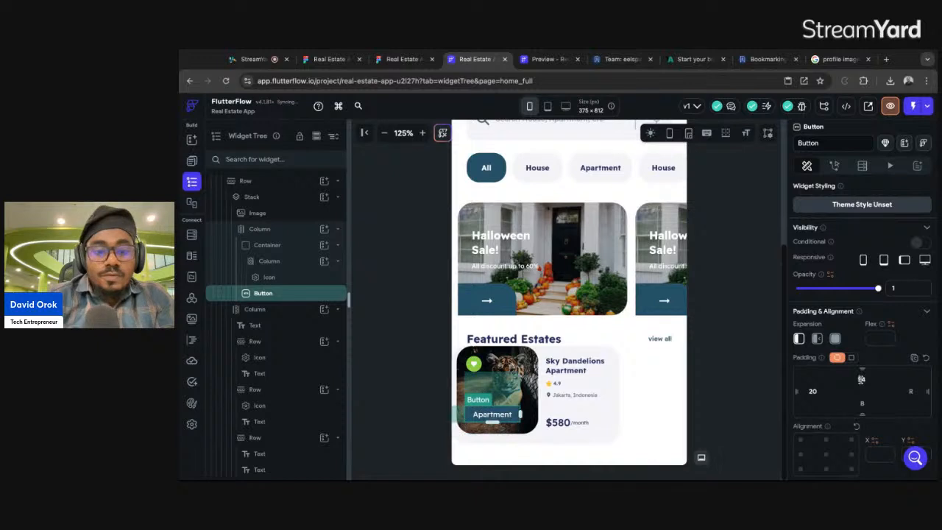
left_click(724, 324)
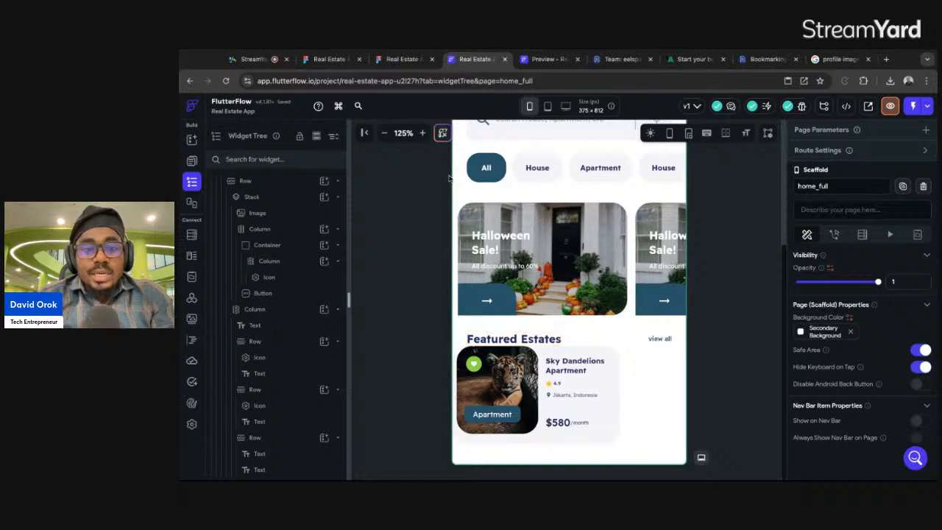
Compare the estate image's placement inside its card in Figma with the image and stack on the home_full page.
left_click(402, 59)
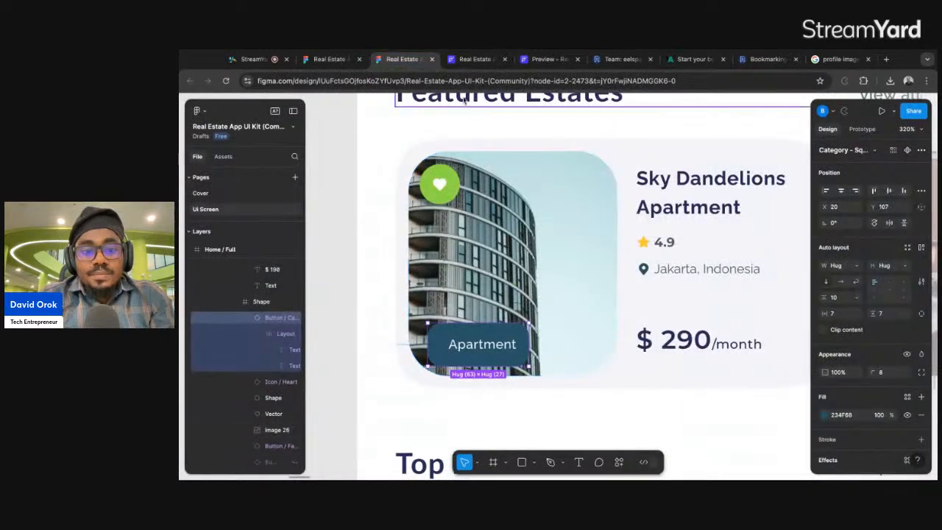
left_click(475, 58)
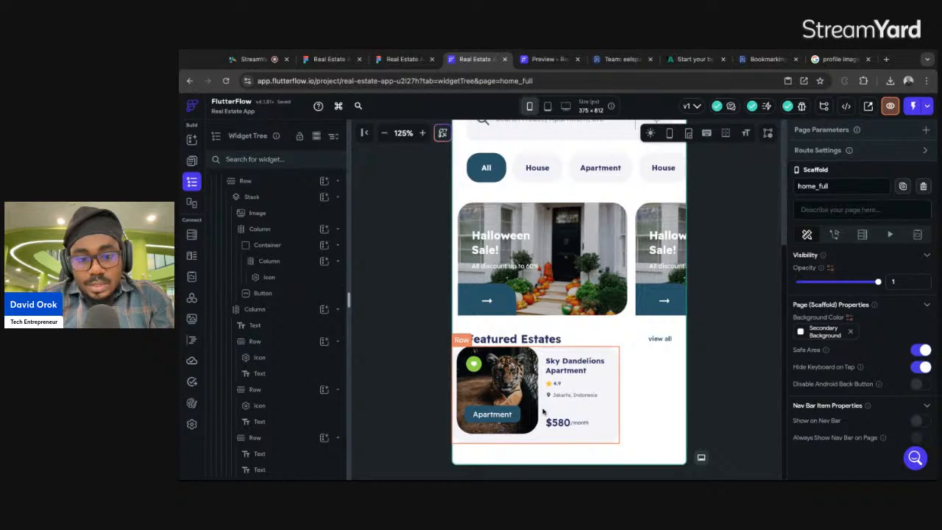
left_click(526, 390)
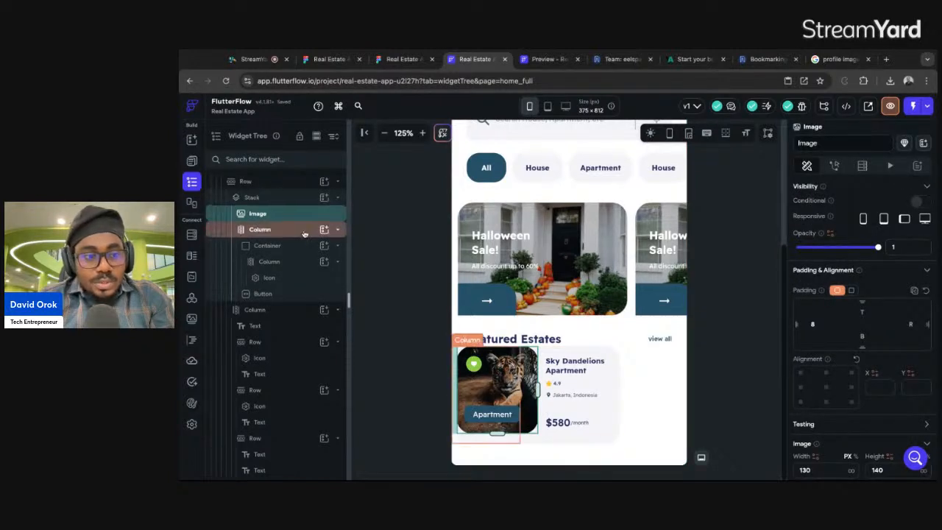
scroll(304, 233, "up", 1)
left_click(284, 216)
left_click(280, 231)
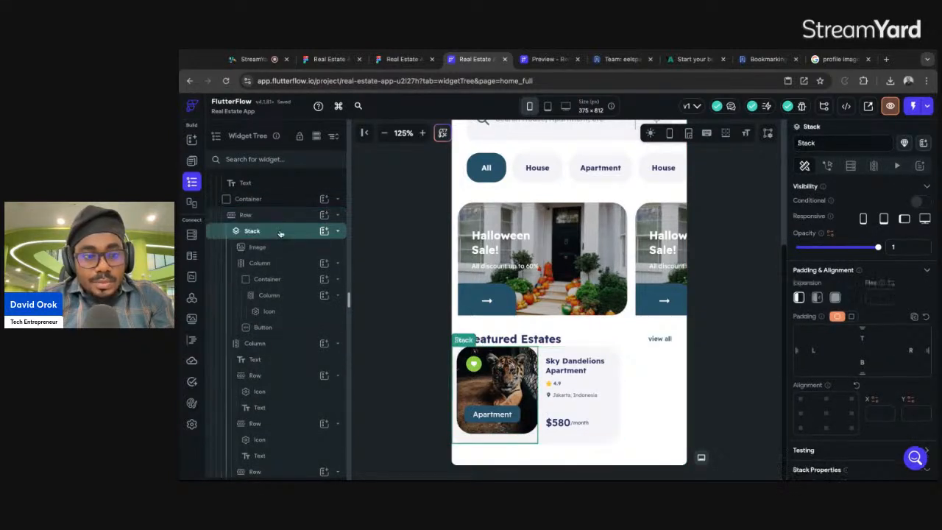
left_click(401, 59)
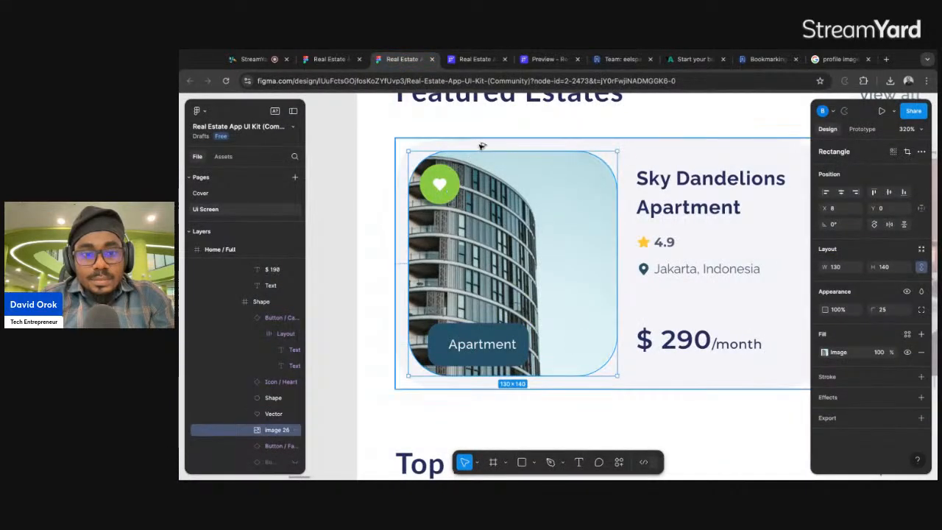
left_click(460, 62)
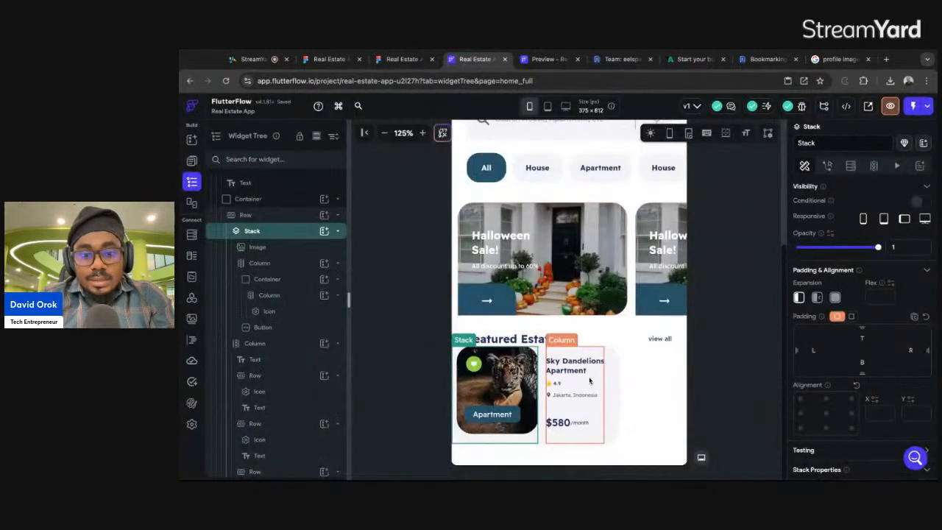
Try centring the estate card row's contents along the main axis, and return the alignment to start.
left_click(540, 409)
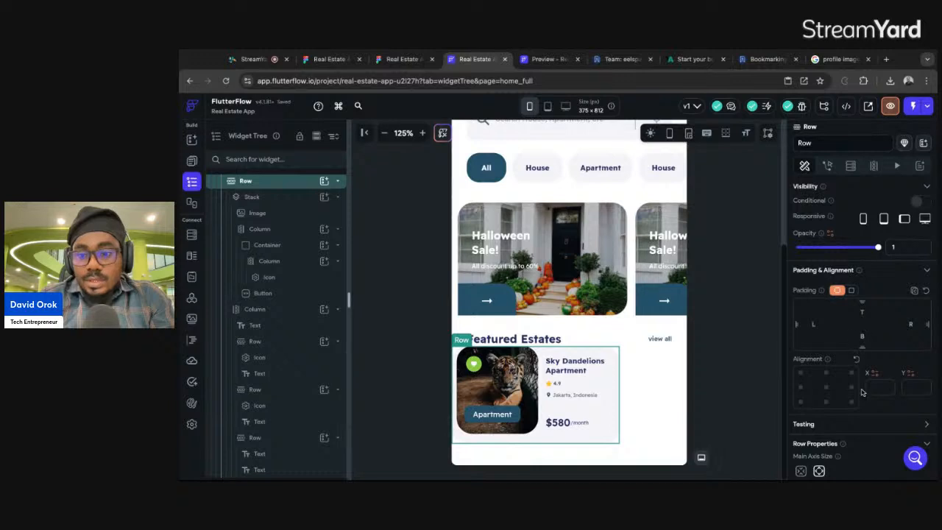
scroll(861, 331, "down", 3)
left_click(819, 318)
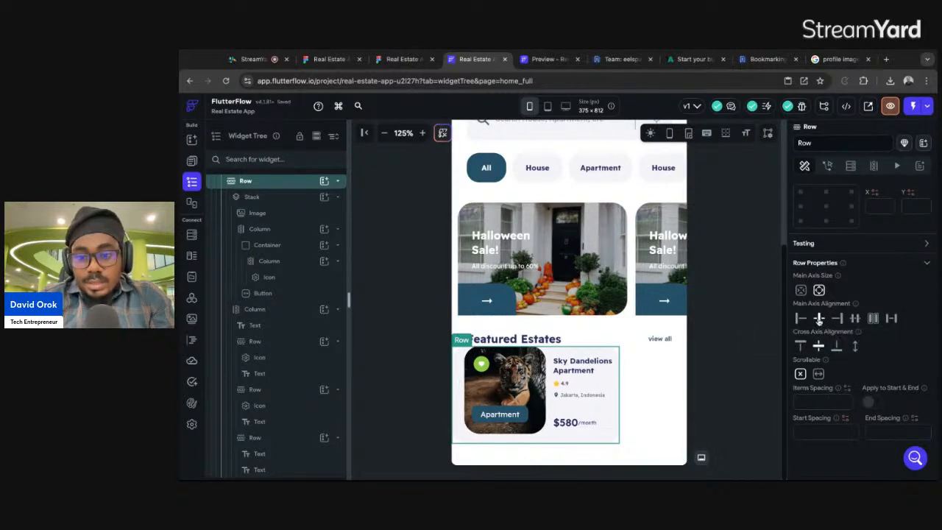
left_click(801, 319)
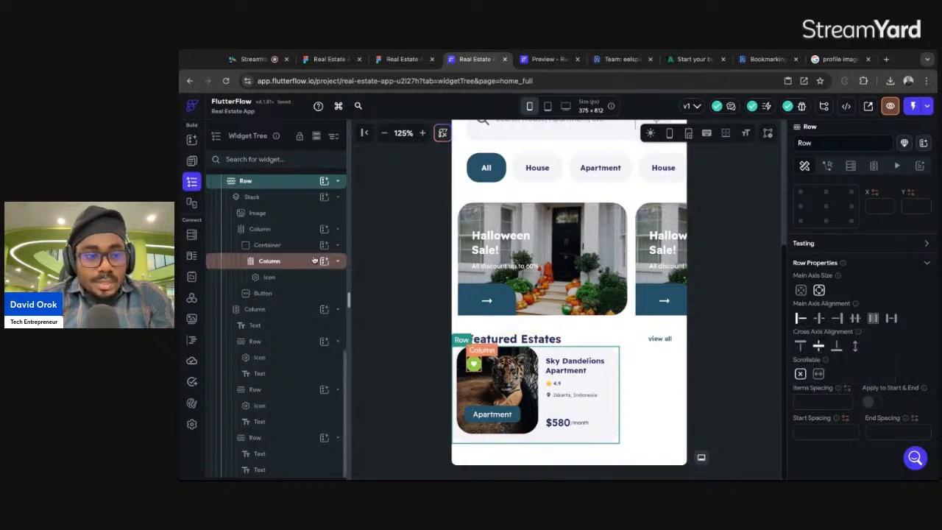
Set the top padding of the stack holding the estate image to 8.
left_click(269, 200)
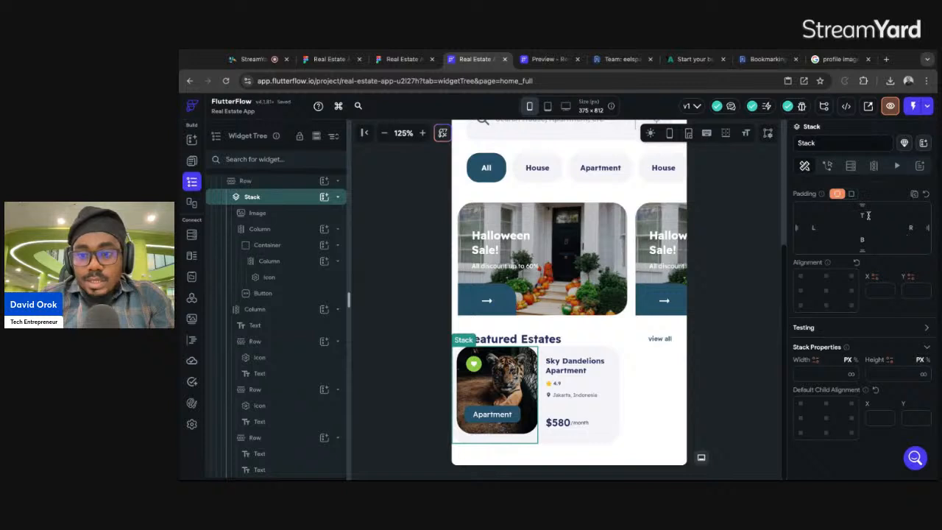
type("8")
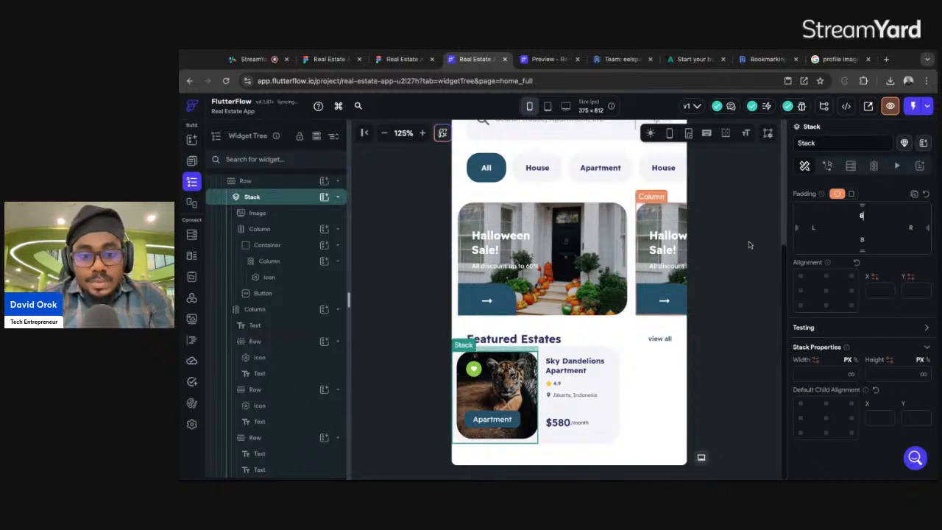
left_click(727, 339)
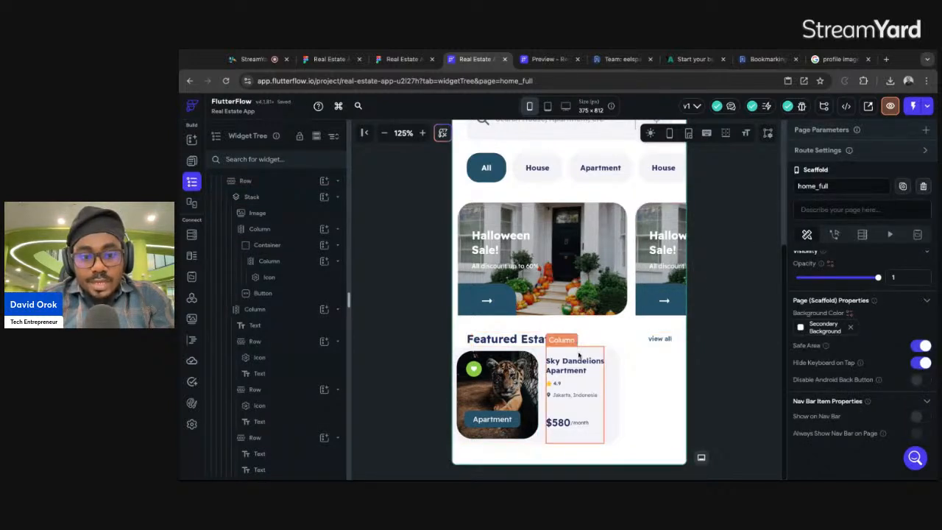
Wrap the estate card's outer container in a Row.
left_click(613, 355)
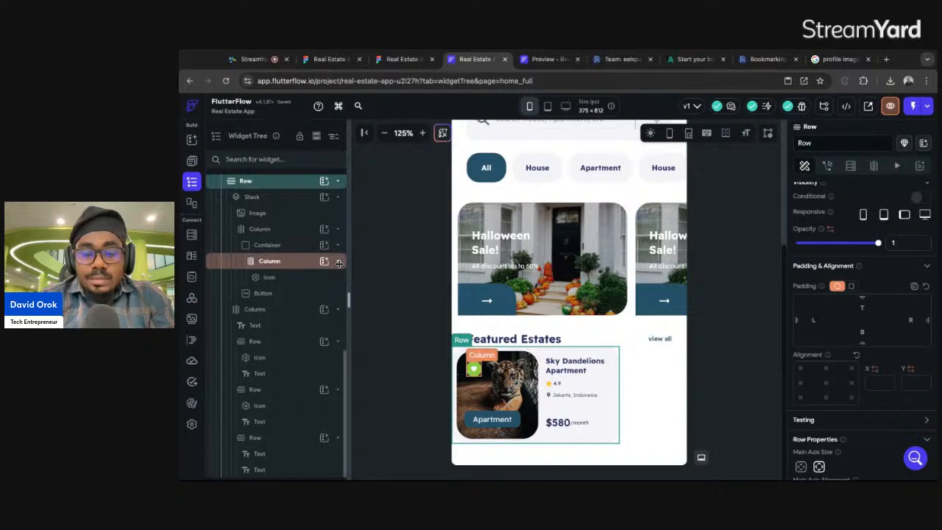
scroll(291, 240, "up", 2)
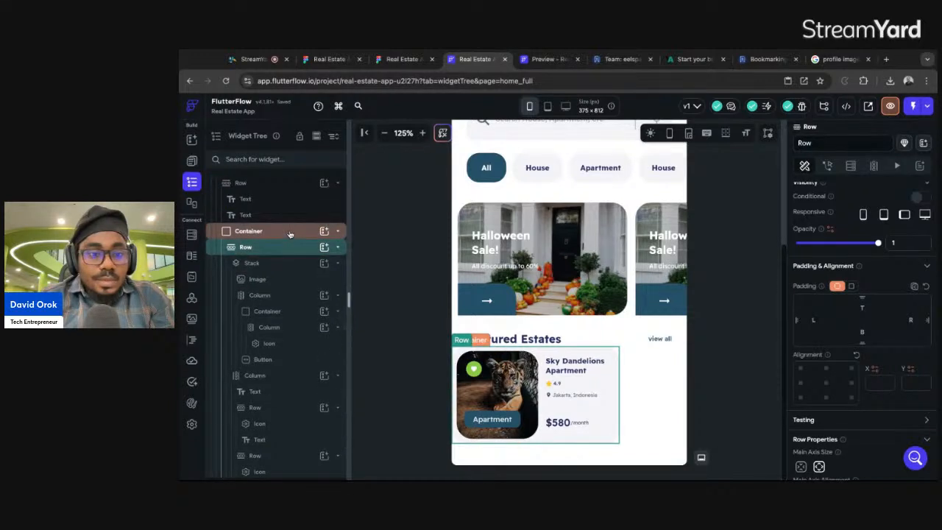
left_click(291, 234)
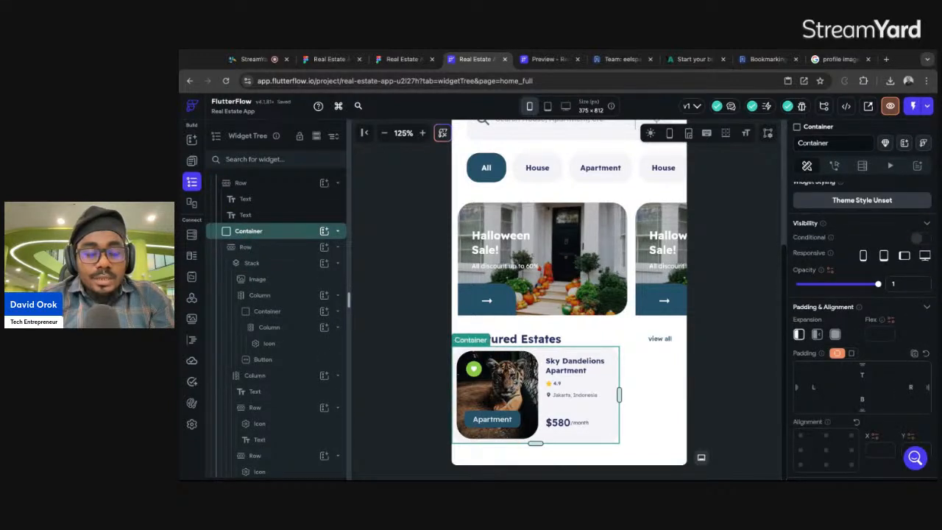
scroll(291, 234, "up", 7)
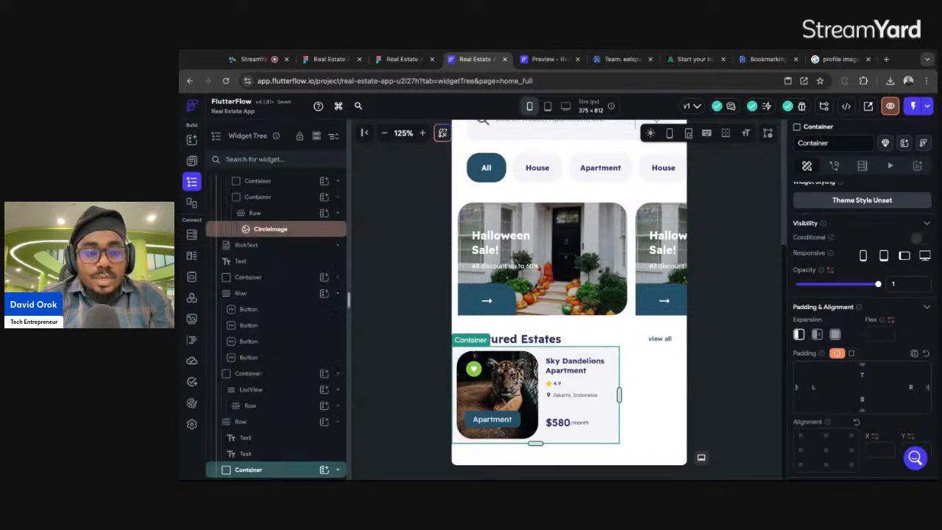
right_click(293, 470)
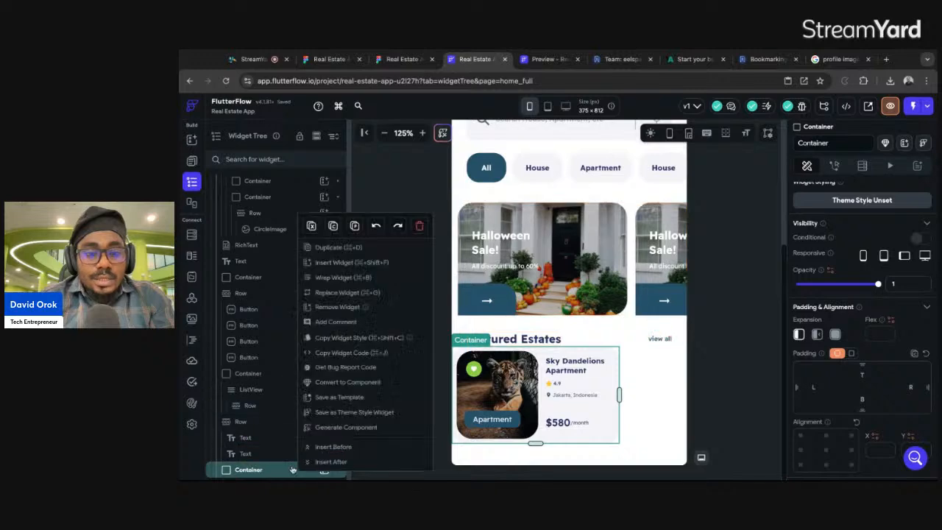
left_click(343, 278)
left_click(651, 215)
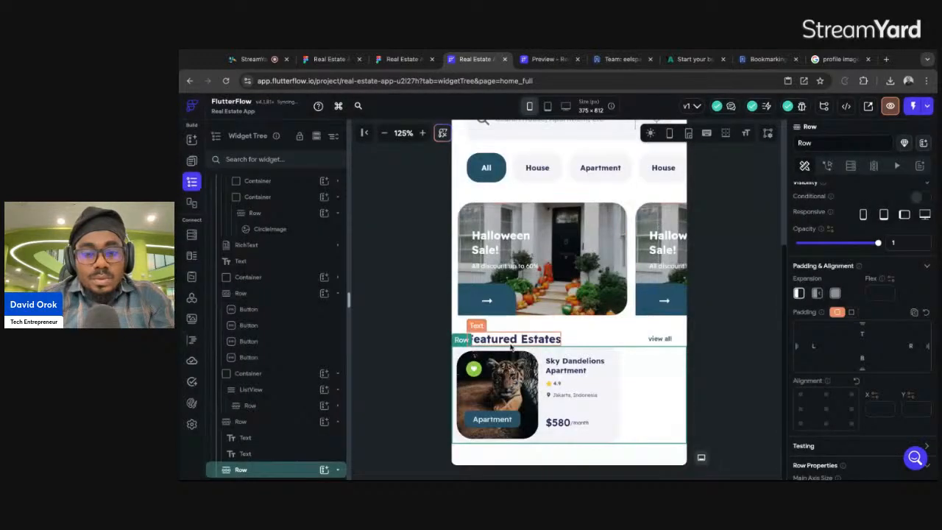
Wrap the new row around the estate card in a Container.
right_click(272, 469)
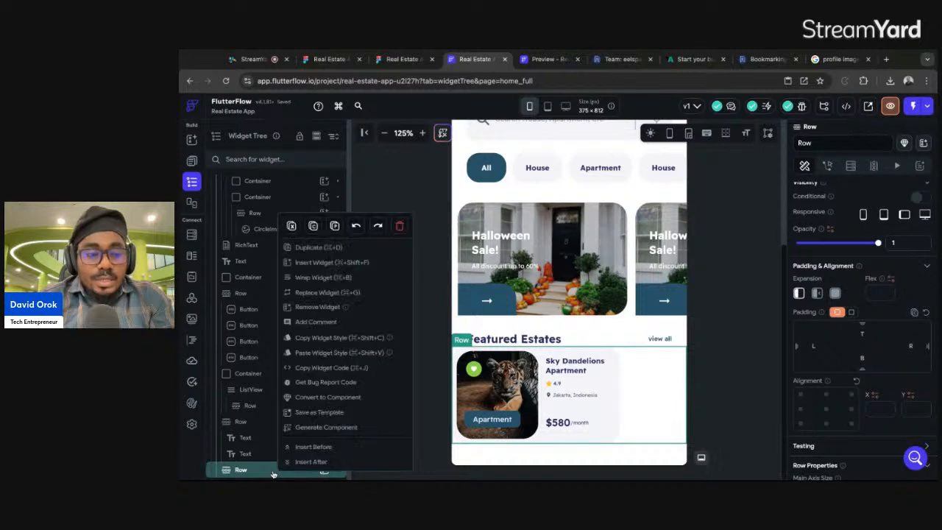
left_click(306, 279)
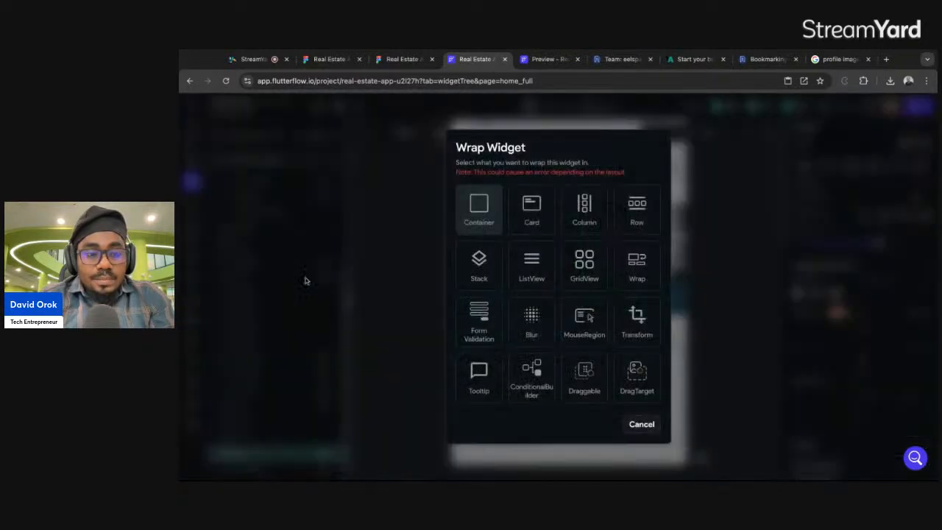
left_click(480, 221)
Check the estate card frame's size in Figma, and set the FlutterFlow wrapper container to infinite width and a height of 157.
left_click(402, 59)
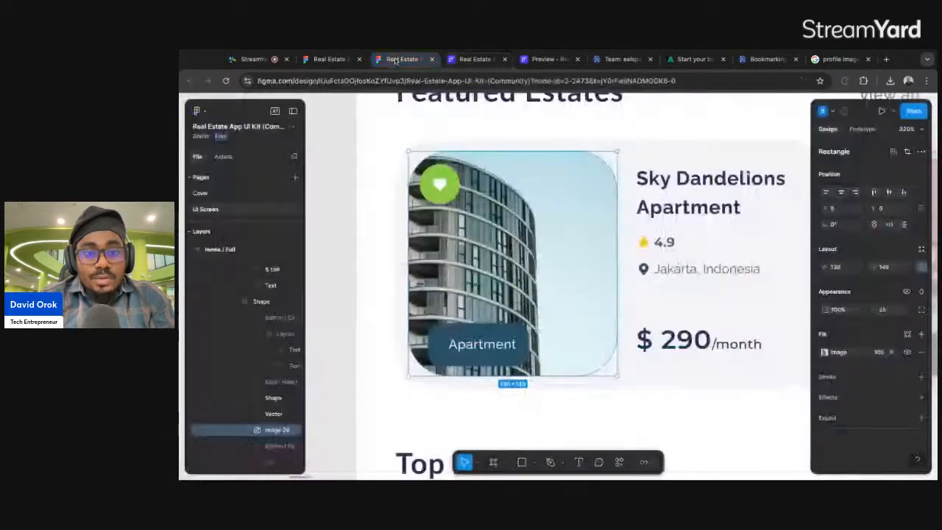
left_click(454, 147)
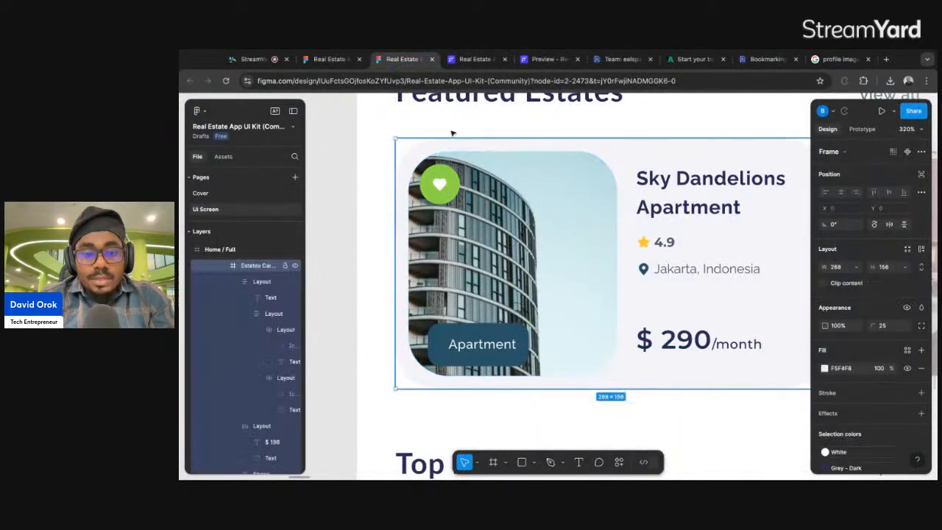
left_click(471, 59)
scroll(875, 375, "down", 3)
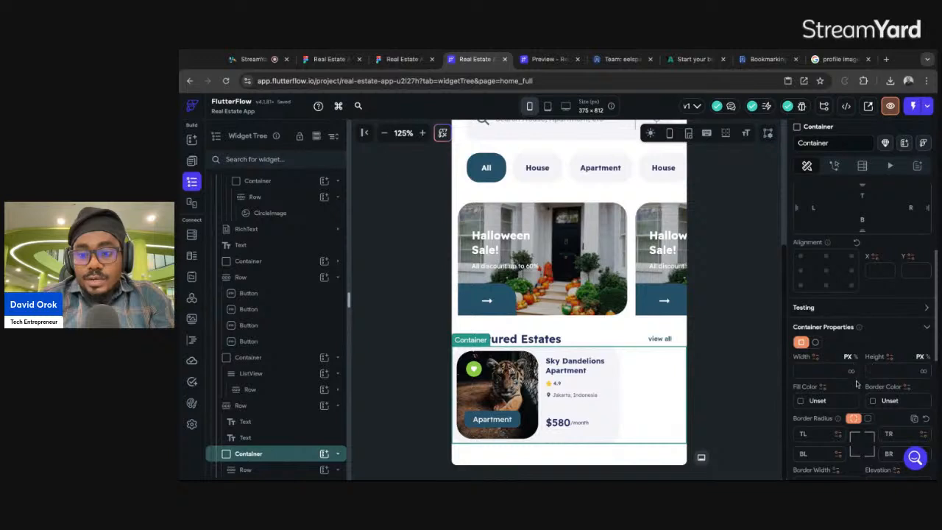
left_click(852, 372)
left_click(883, 372)
type("157")
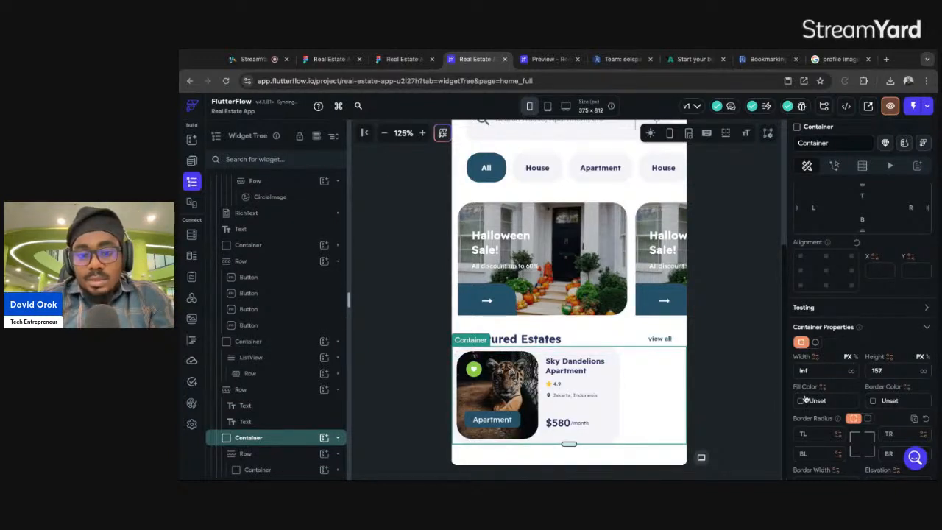
Wrap the row inside the estate container in a ListView and set the list's axis to horizontal.
left_click(267, 455)
right_click(267, 456)
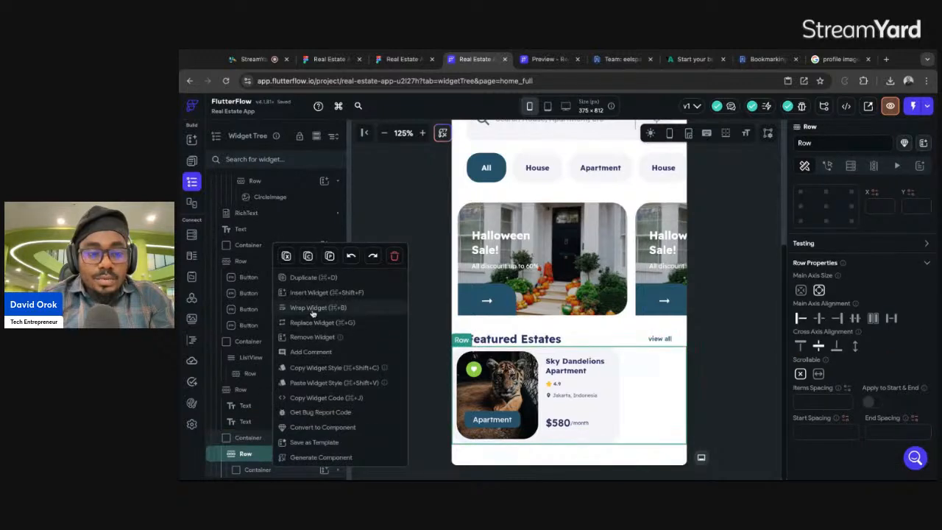
left_click(313, 308)
left_click(530, 271)
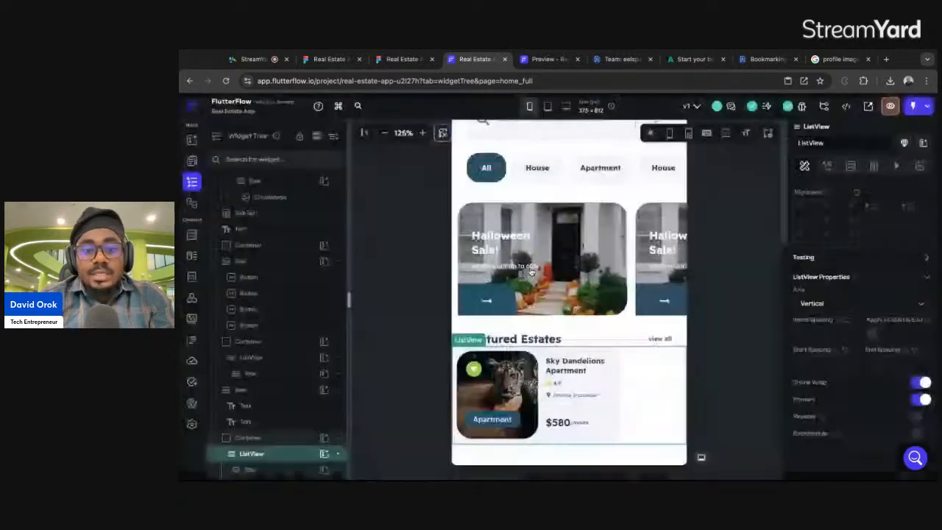
left_click(813, 303)
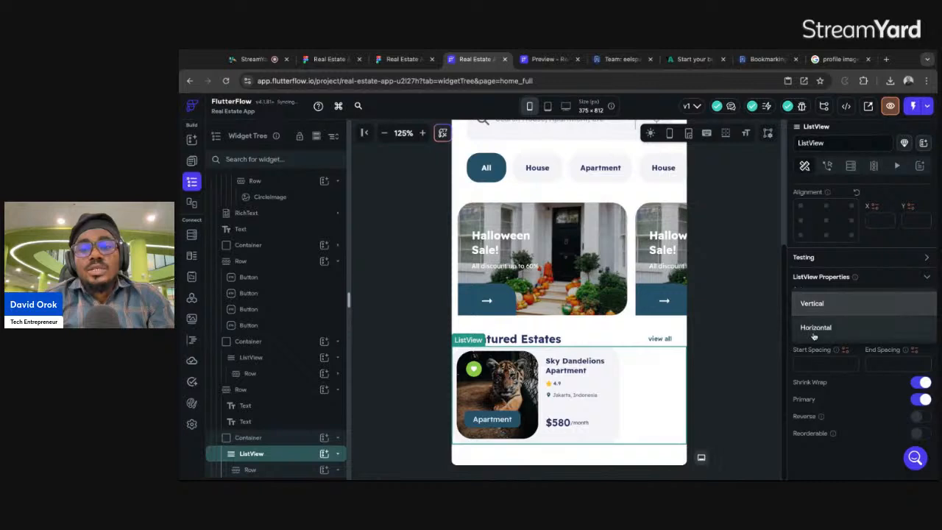
left_click(814, 329)
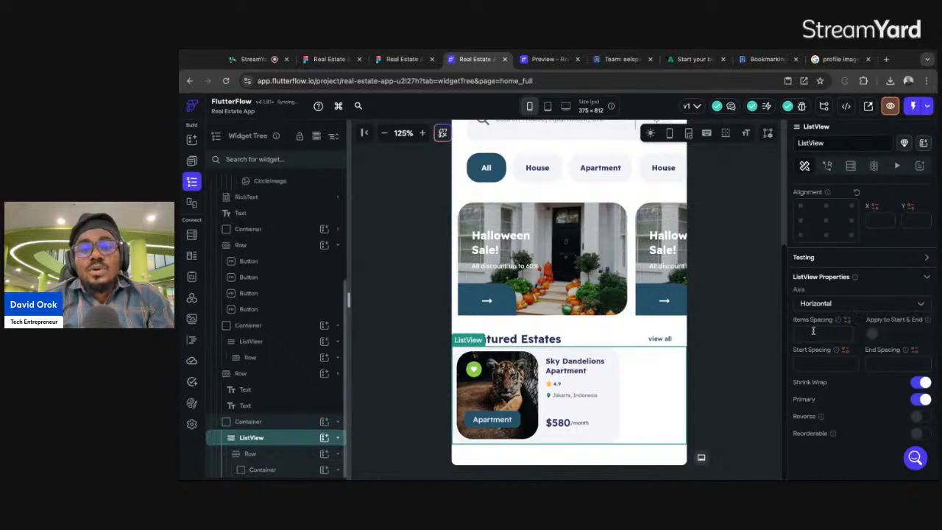
Duplicate the estate card row within the list, check the card gap in Figma, and set the copy's left padding to 10.
left_click(251, 455)
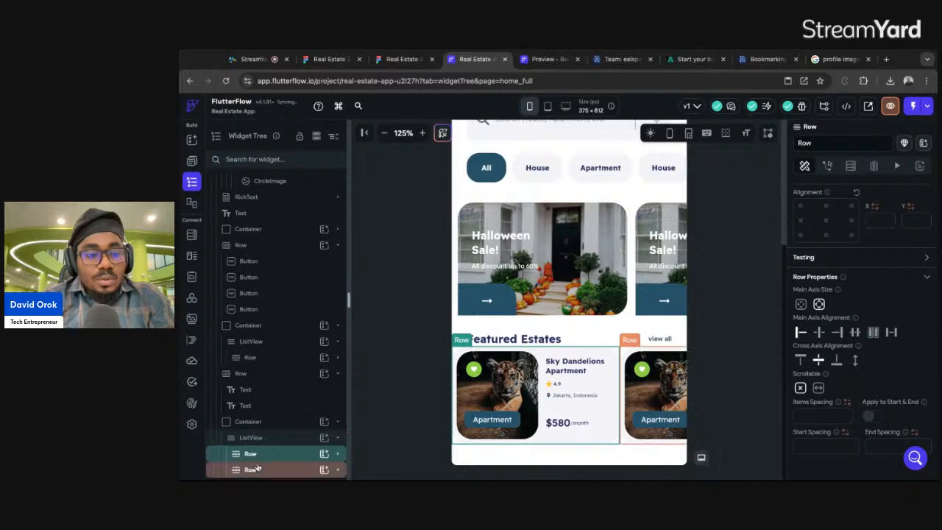
left_click(255, 471)
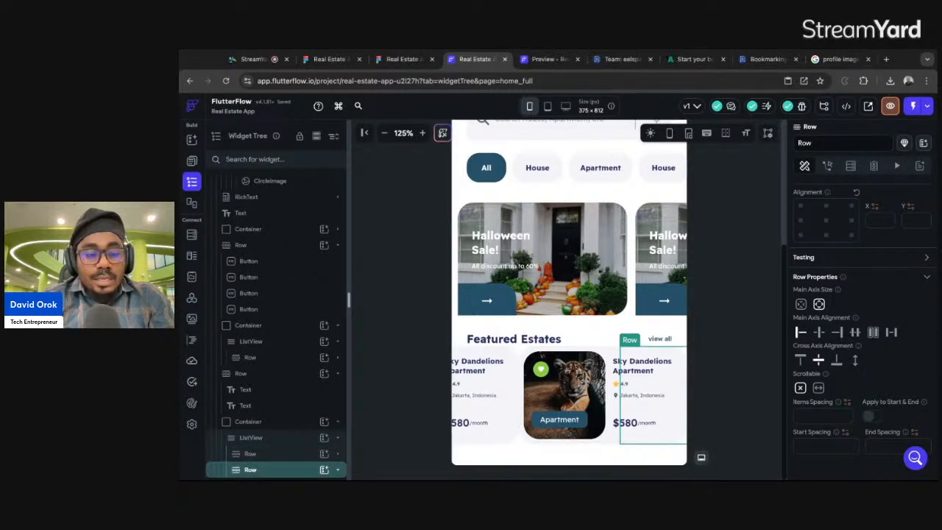
left_click(401, 59)
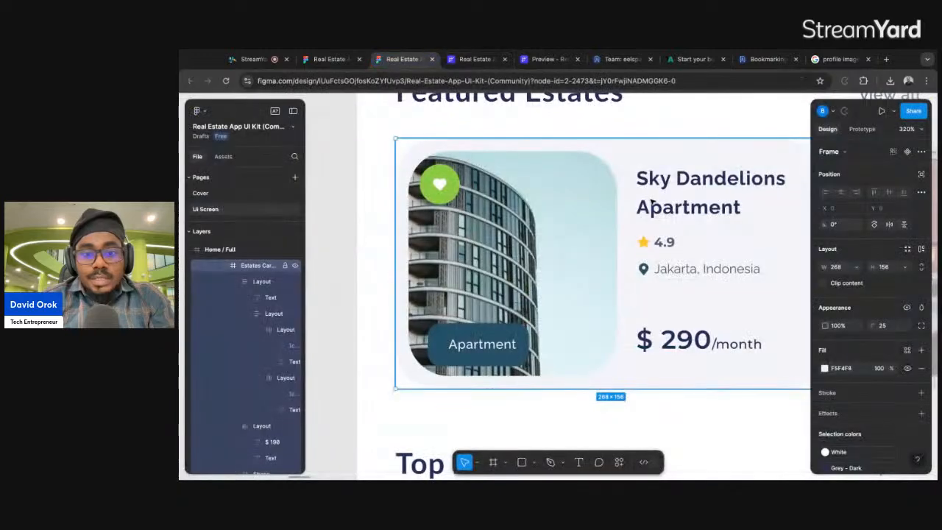
scroll(653, 206, "down", 5)
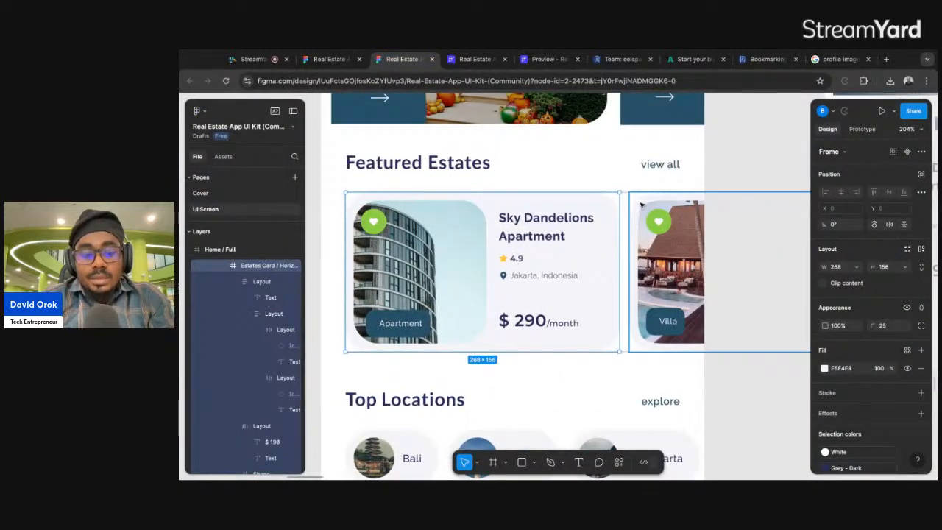
left_click(475, 59)
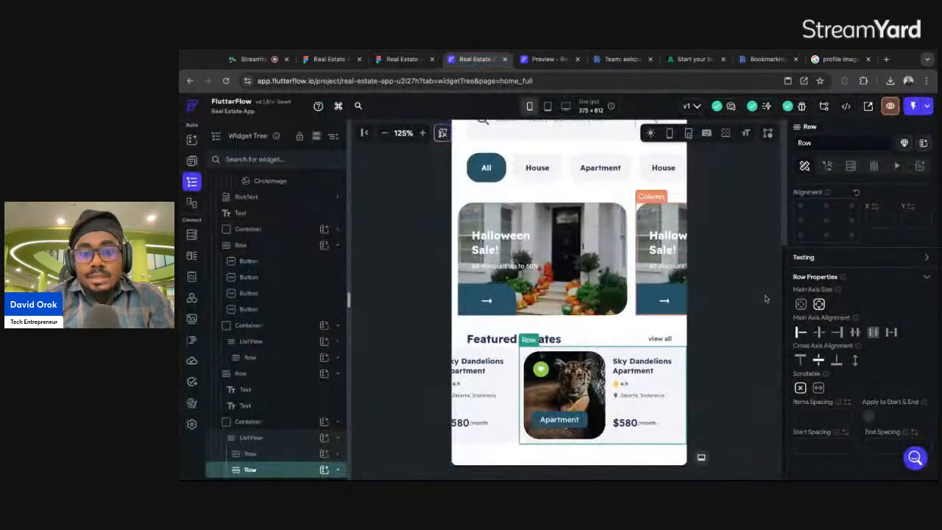
scroll(824, 279, "up", 3)
left_click(822, 325)
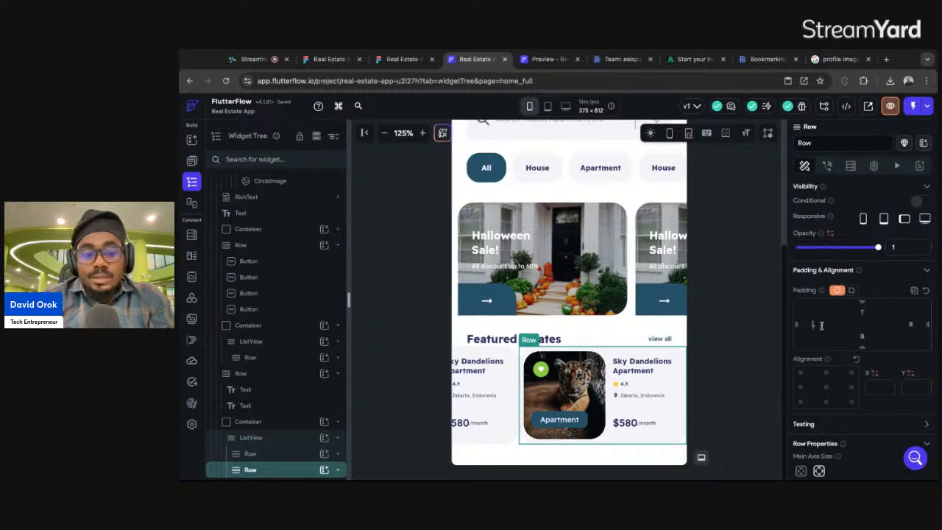
type("10")
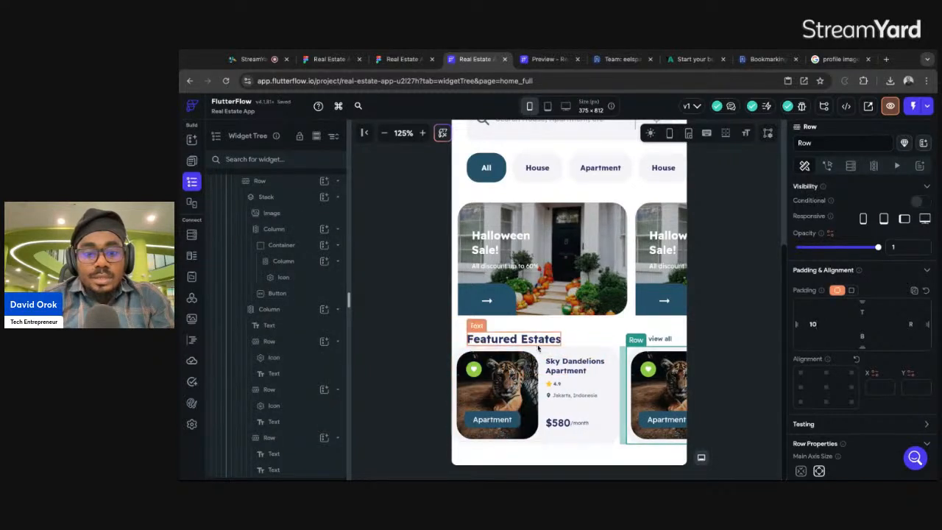
Set the left padding of the container holding the estate list to 24.
left_click(538, 352)
scroll(307, 357, "up", 4)
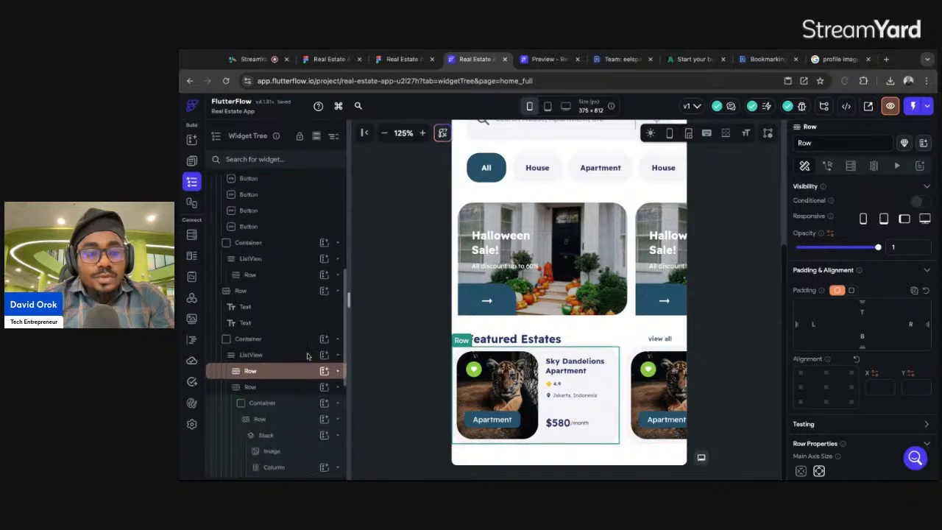
left_click(262, 415)
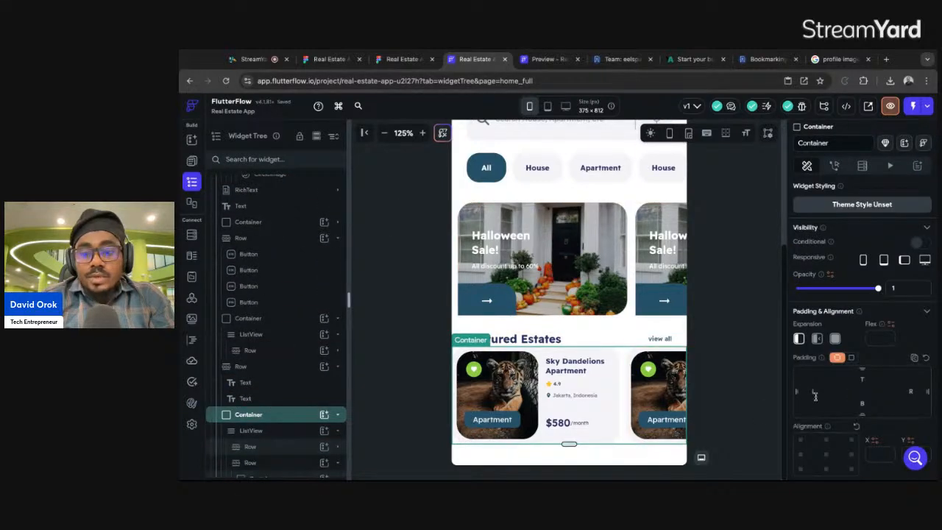
type("24")
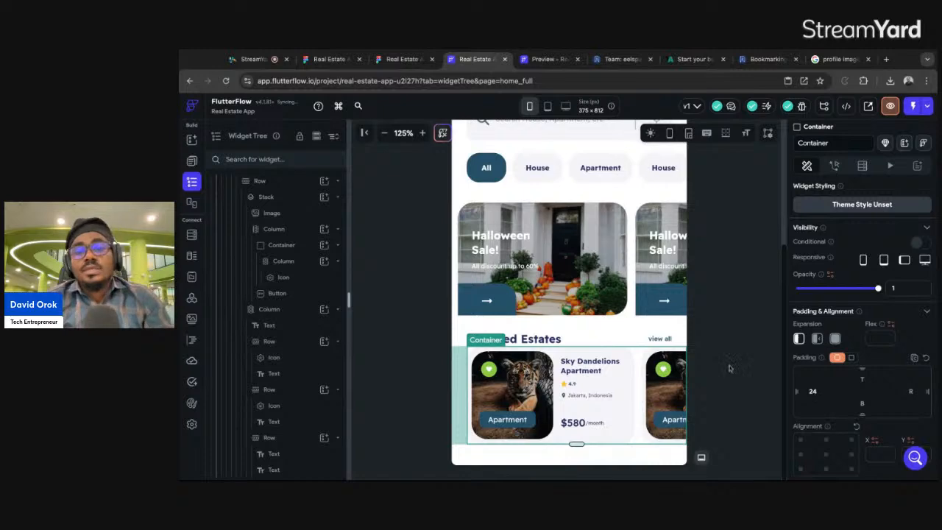
Check the spacing in the Figma design, and set the estate list container's top padding to 20 in FlutterFlow.
left_click(397, 62)
key("alt")
left_click(475, 59)
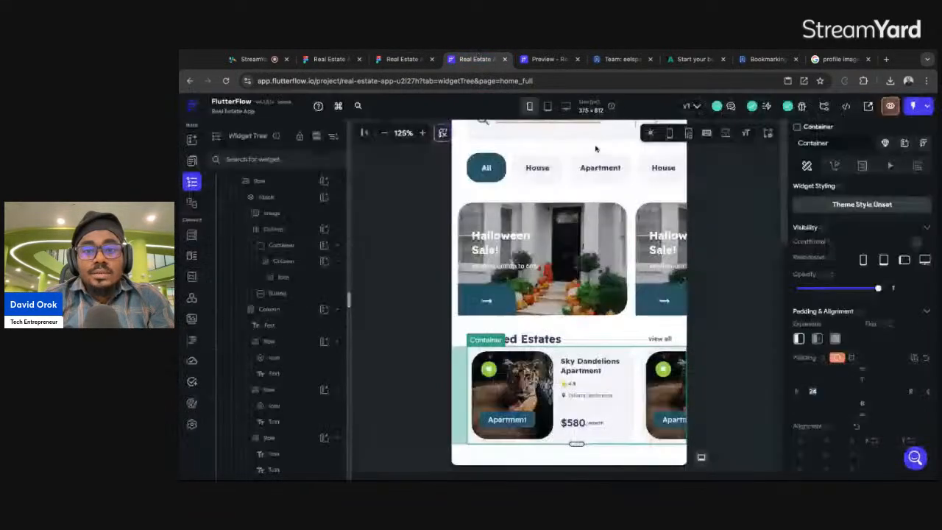
left_click(864, 379)
type("20")
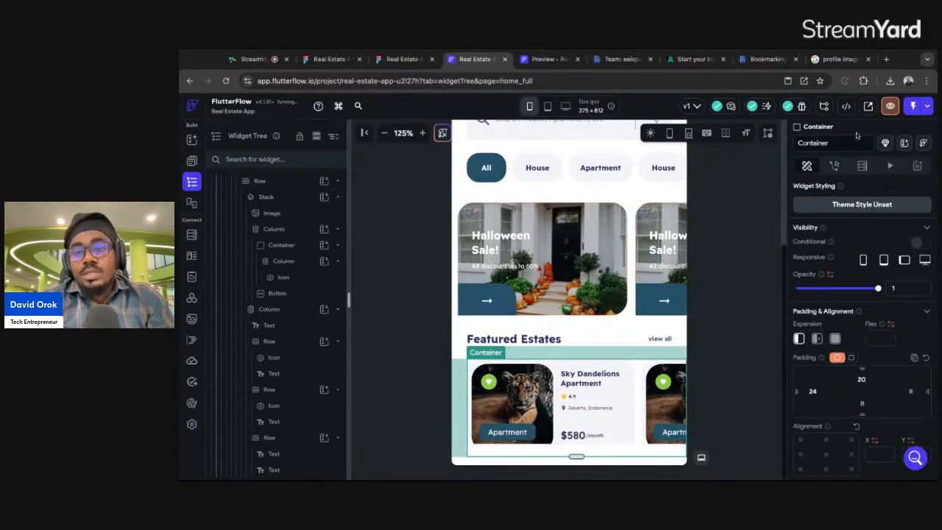
Open a preview of the home_full page and zoom it out to 75%.
left_click(889, 107)
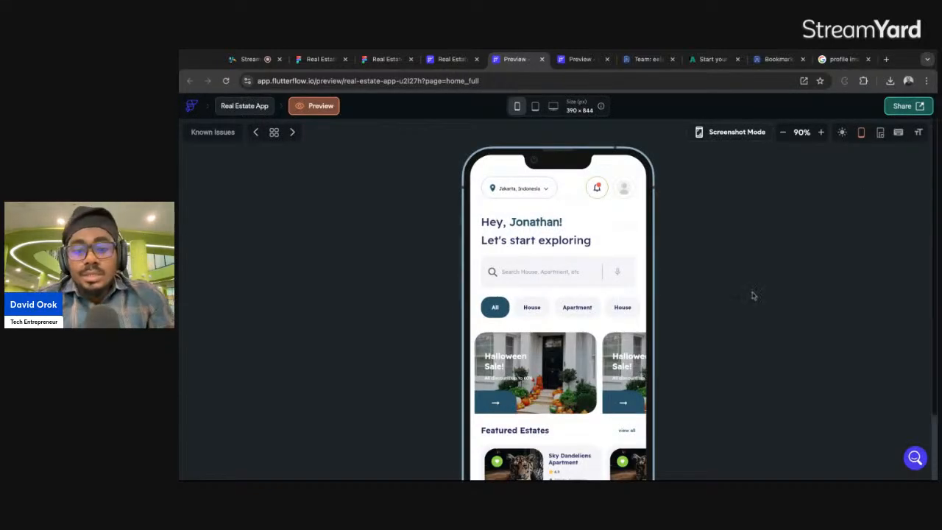
left_click(782, 132)
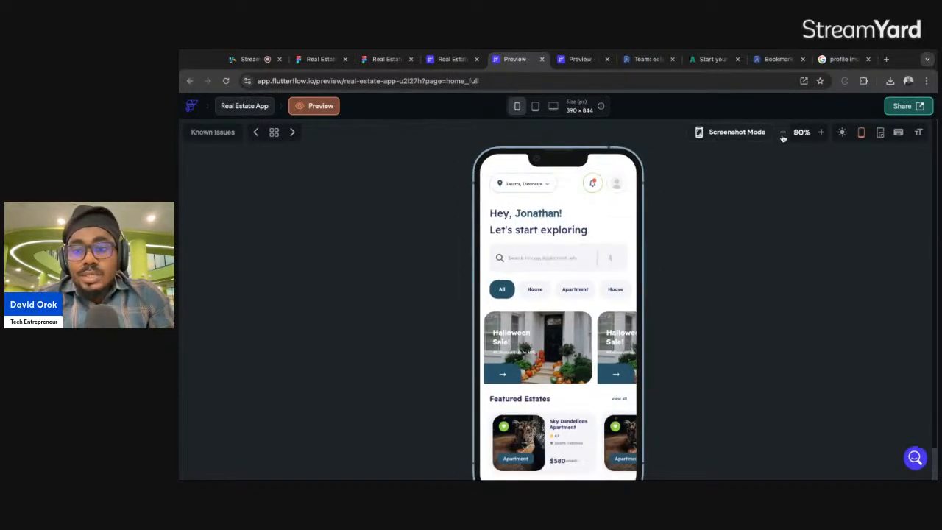
left_click(783, 133)
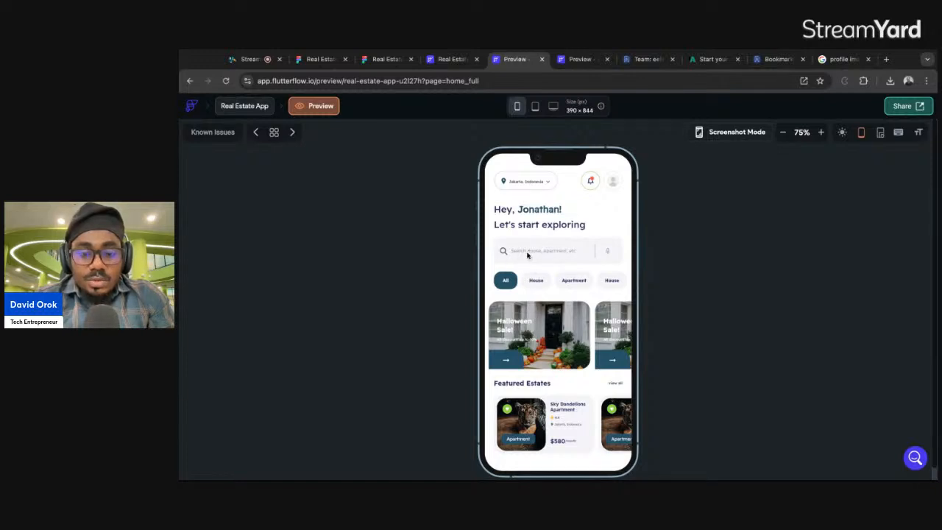
Test the location dropdown in the preview by choosing several locations, ending on Uyo, Nigeria.
left_click(549, 181)
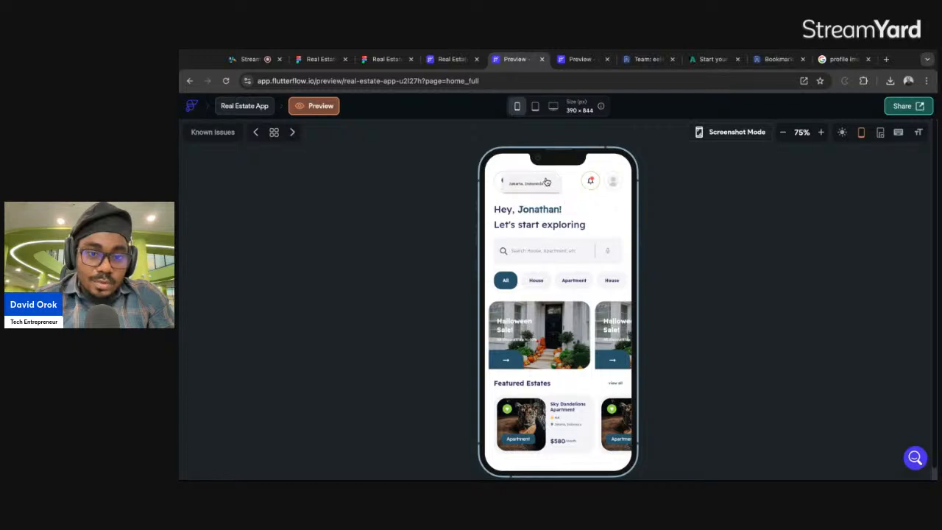
left_click(530, 203)
left_click(526, 181)
left_click(529, 220)
left_click(530, 182)
left_click(527, 215)
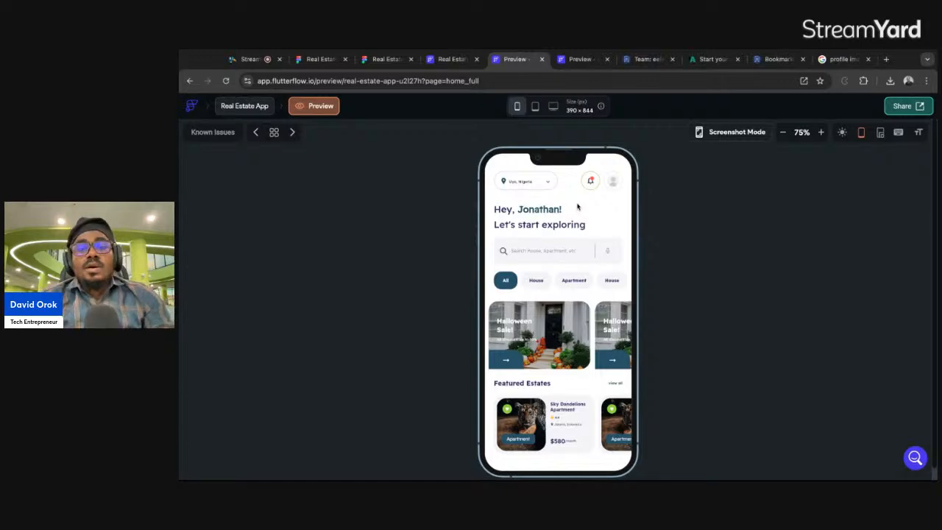
left_click(250, 59)
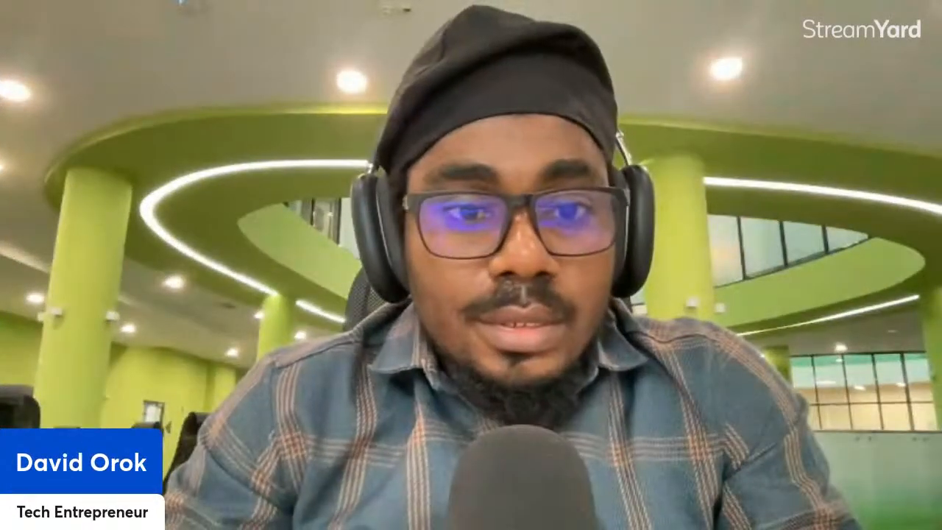